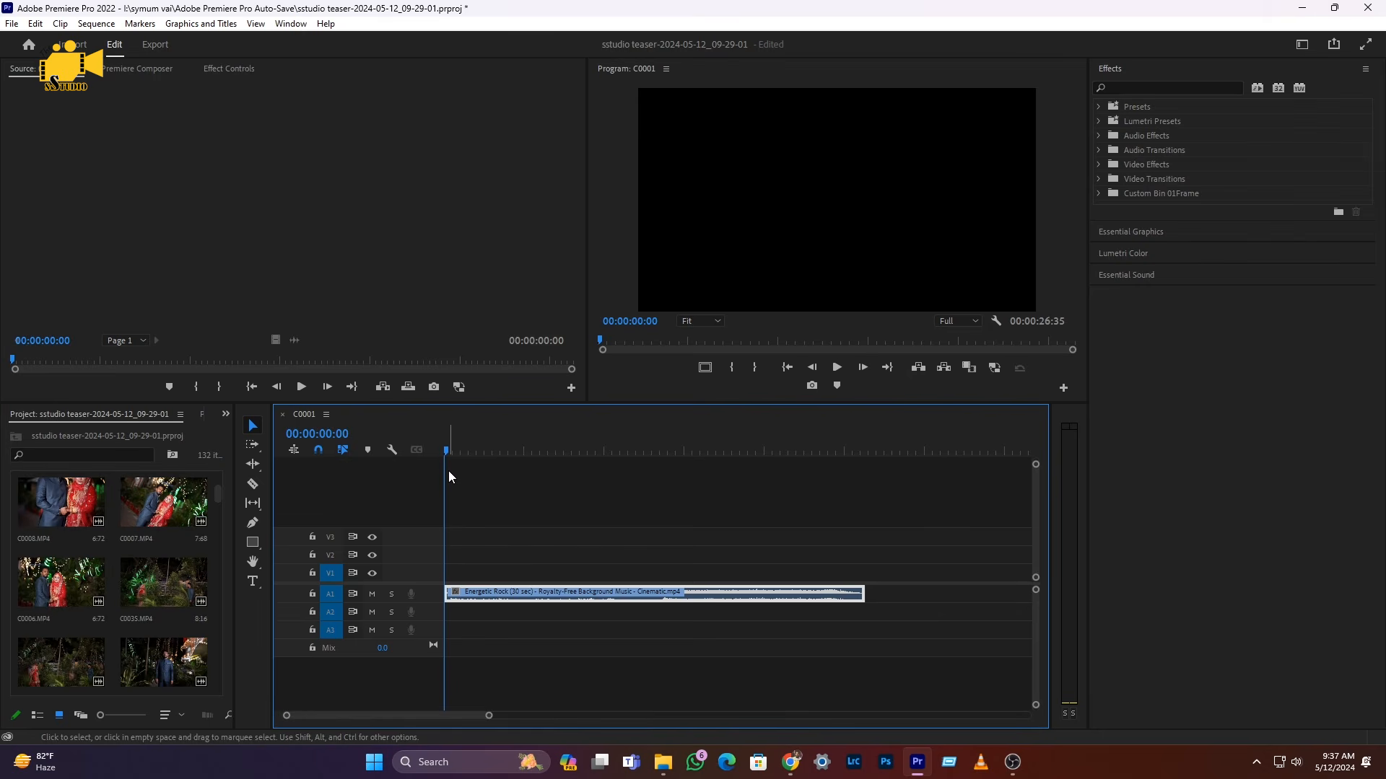
# - Play back the background music from the sequence start and add a marker at 00:00:02:92
pyautogui.press('space')
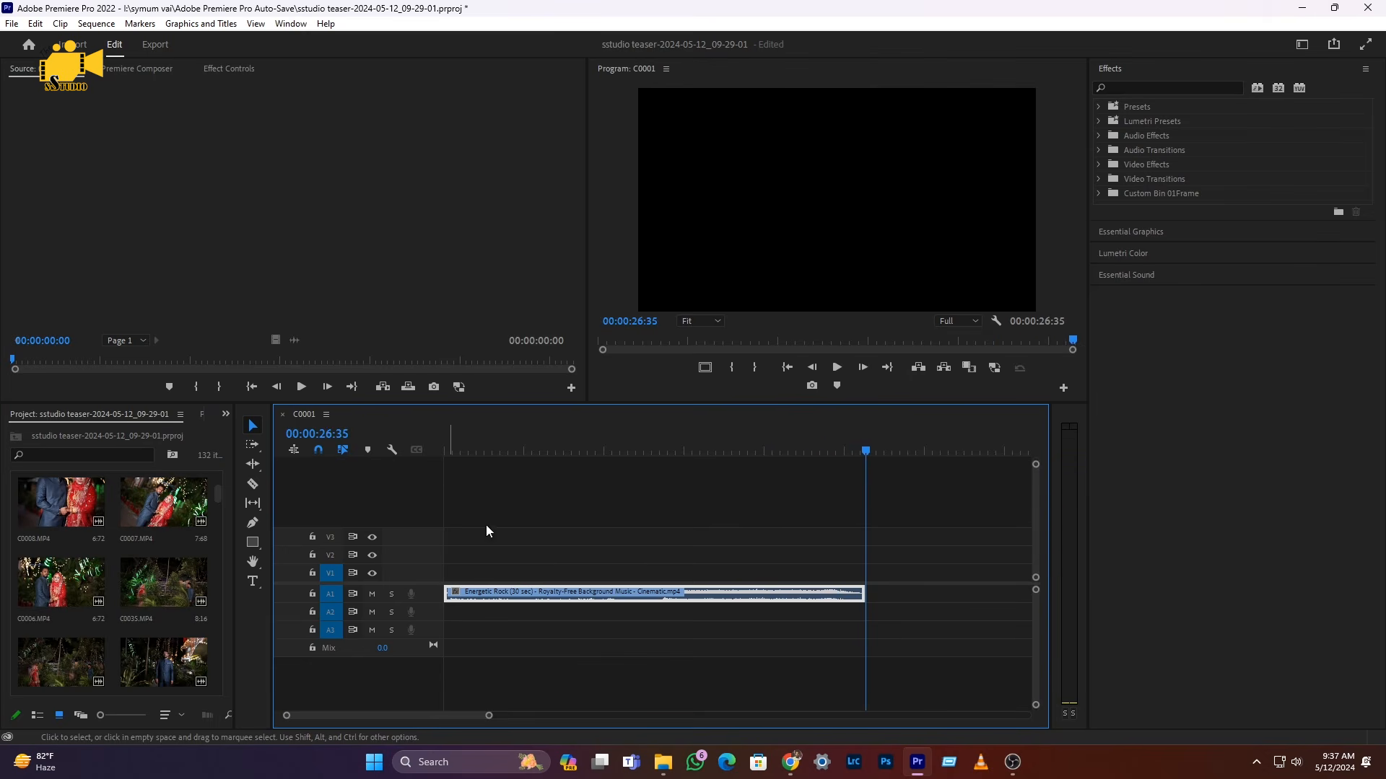
pyautogui.scroll(-2, 599, 590)
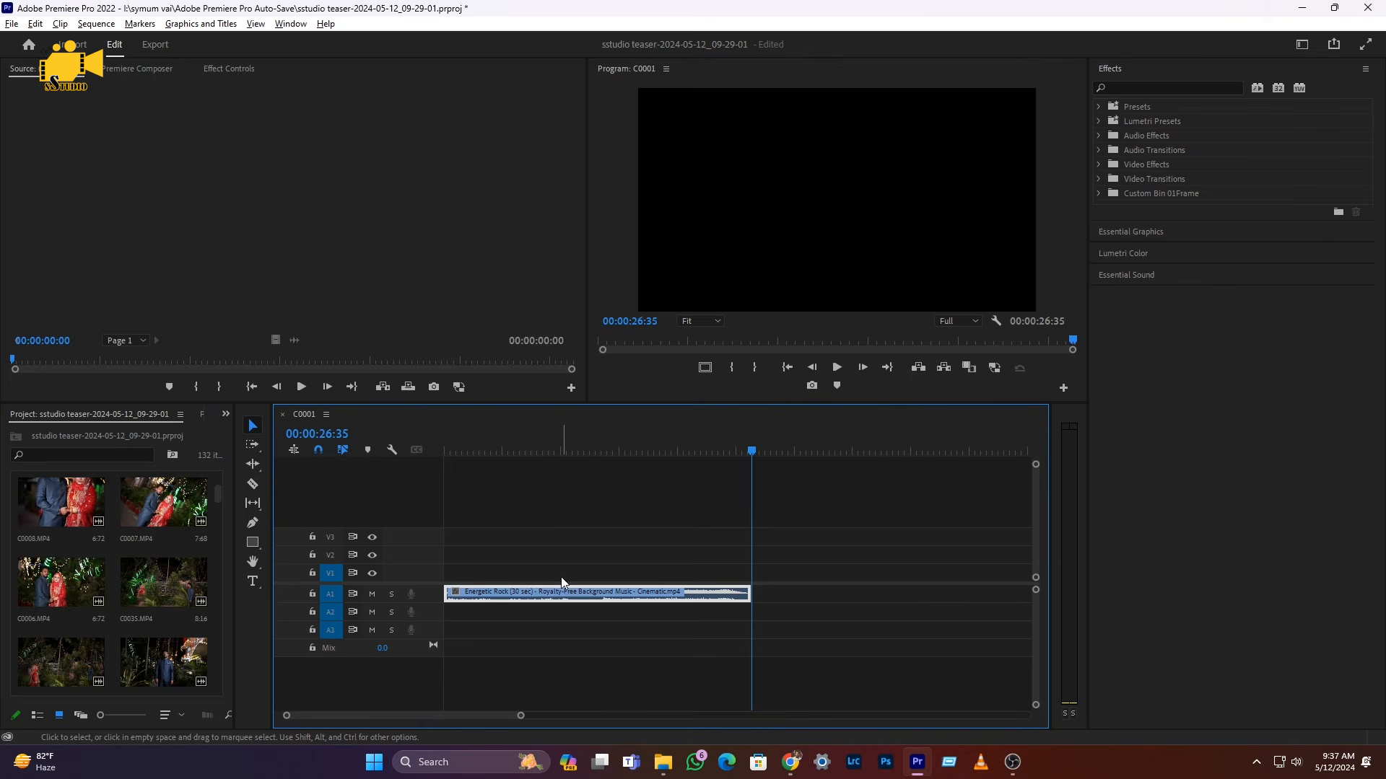
pyautogui.press('Home')
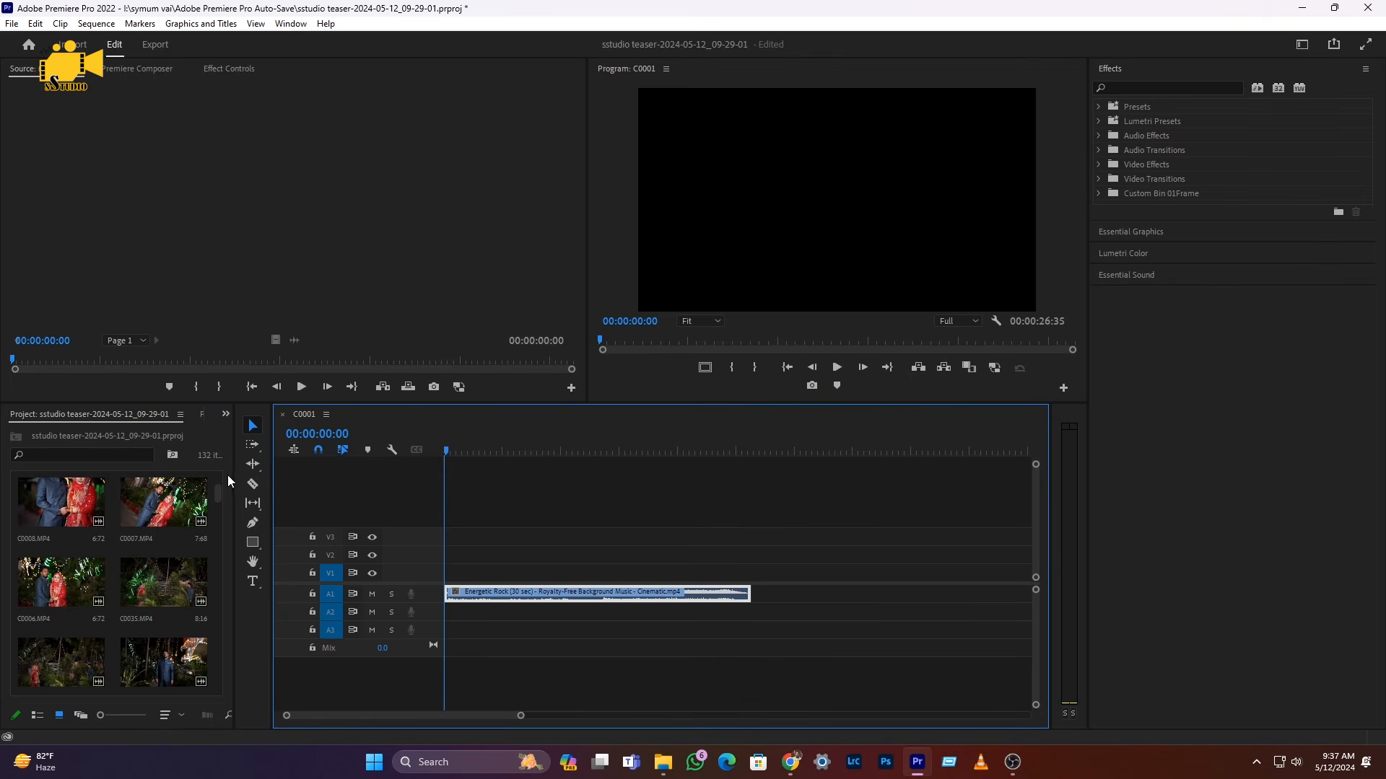
pyautogui.scroll(3, 466, 648)
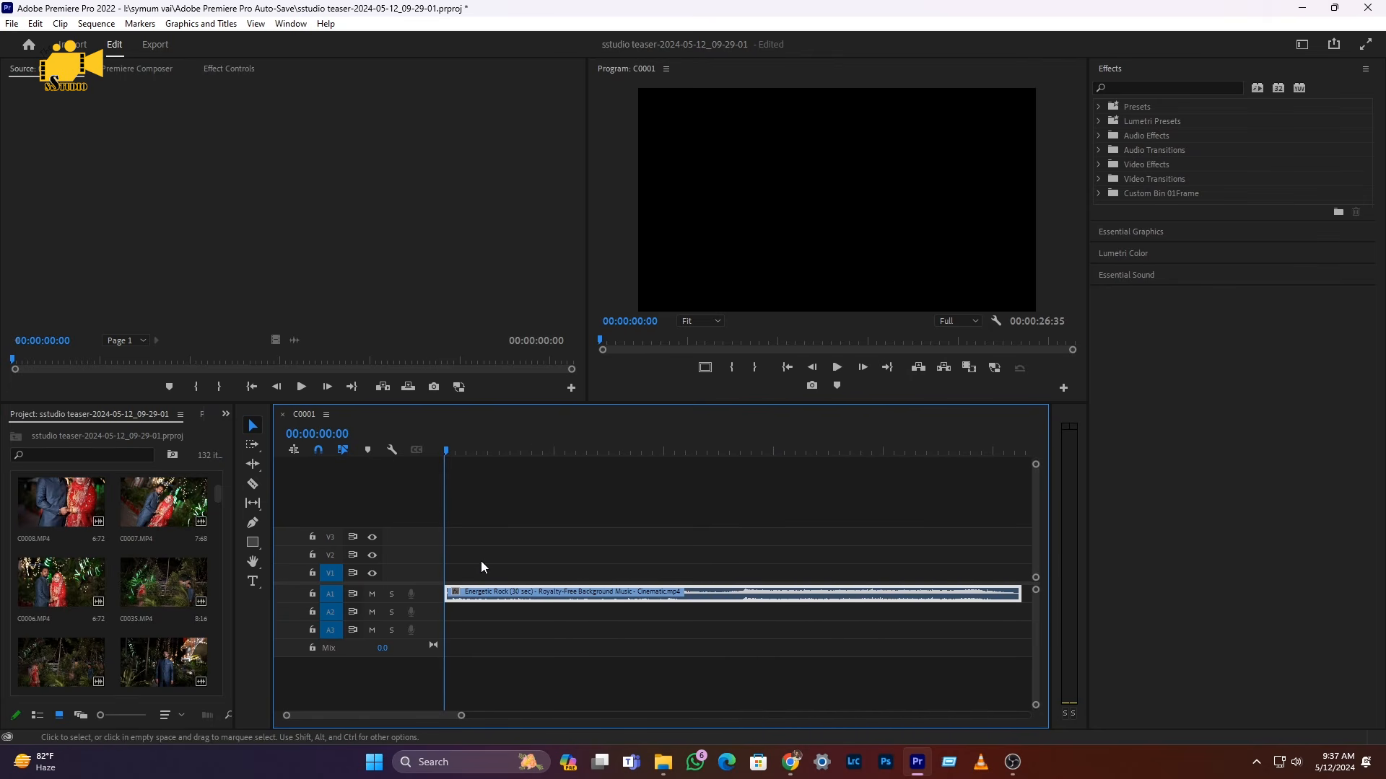
pyautogui.press('space')
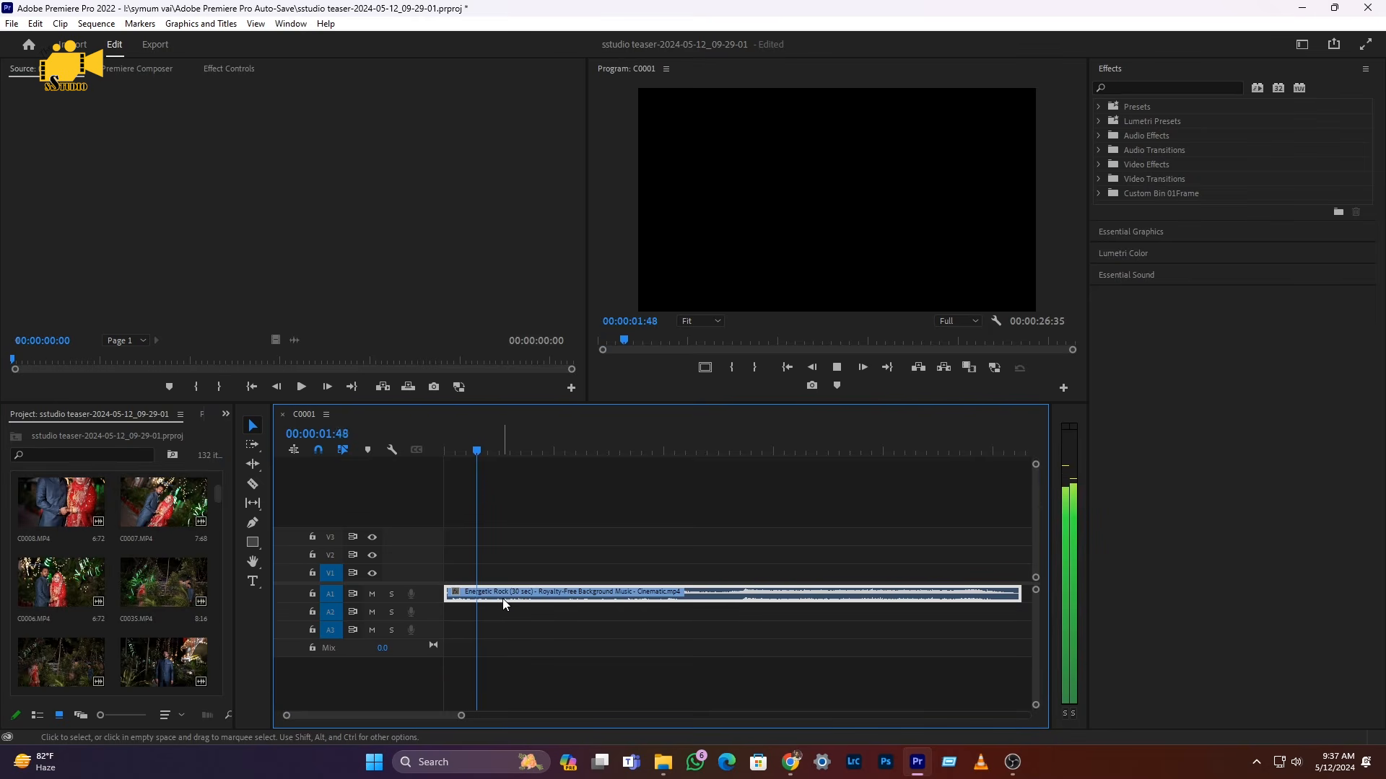
pyautogui.press('space')
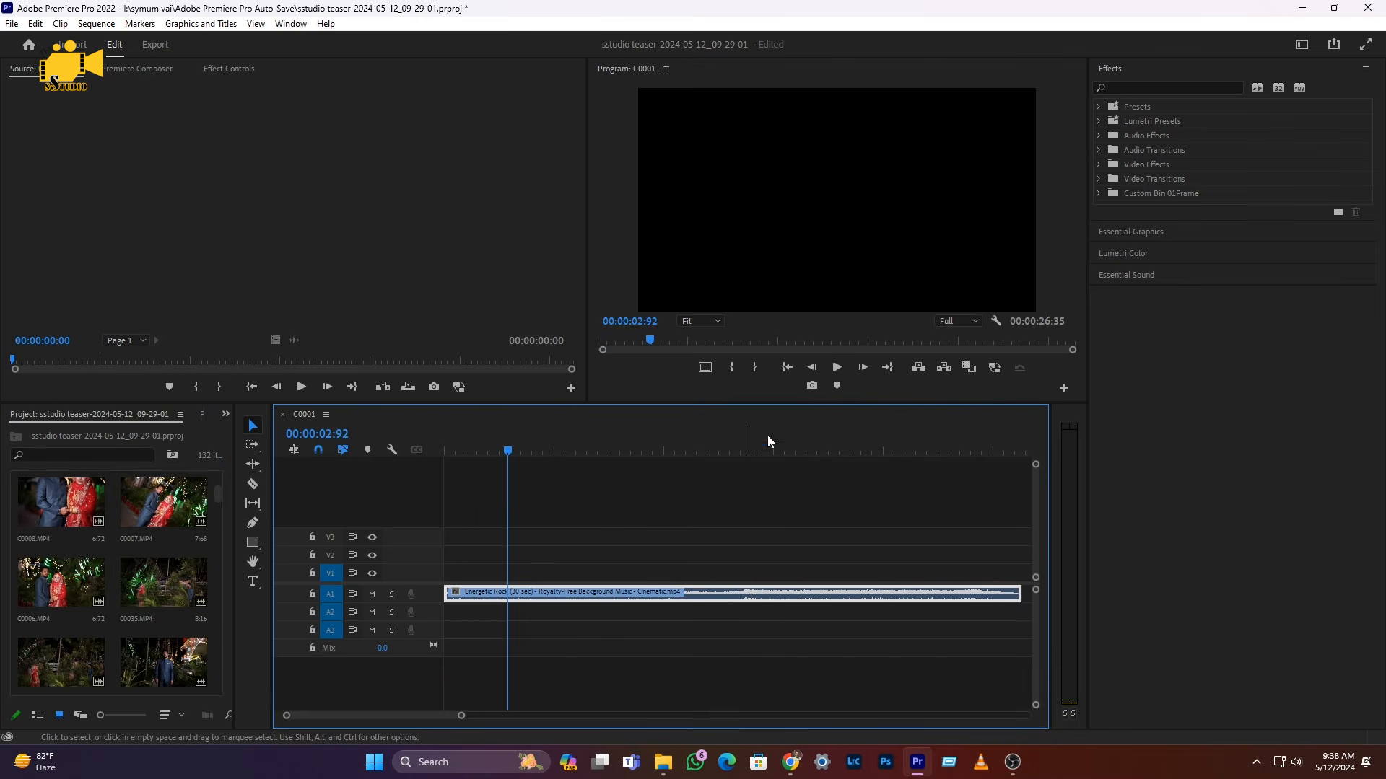
pyautogui.click(838, 385)
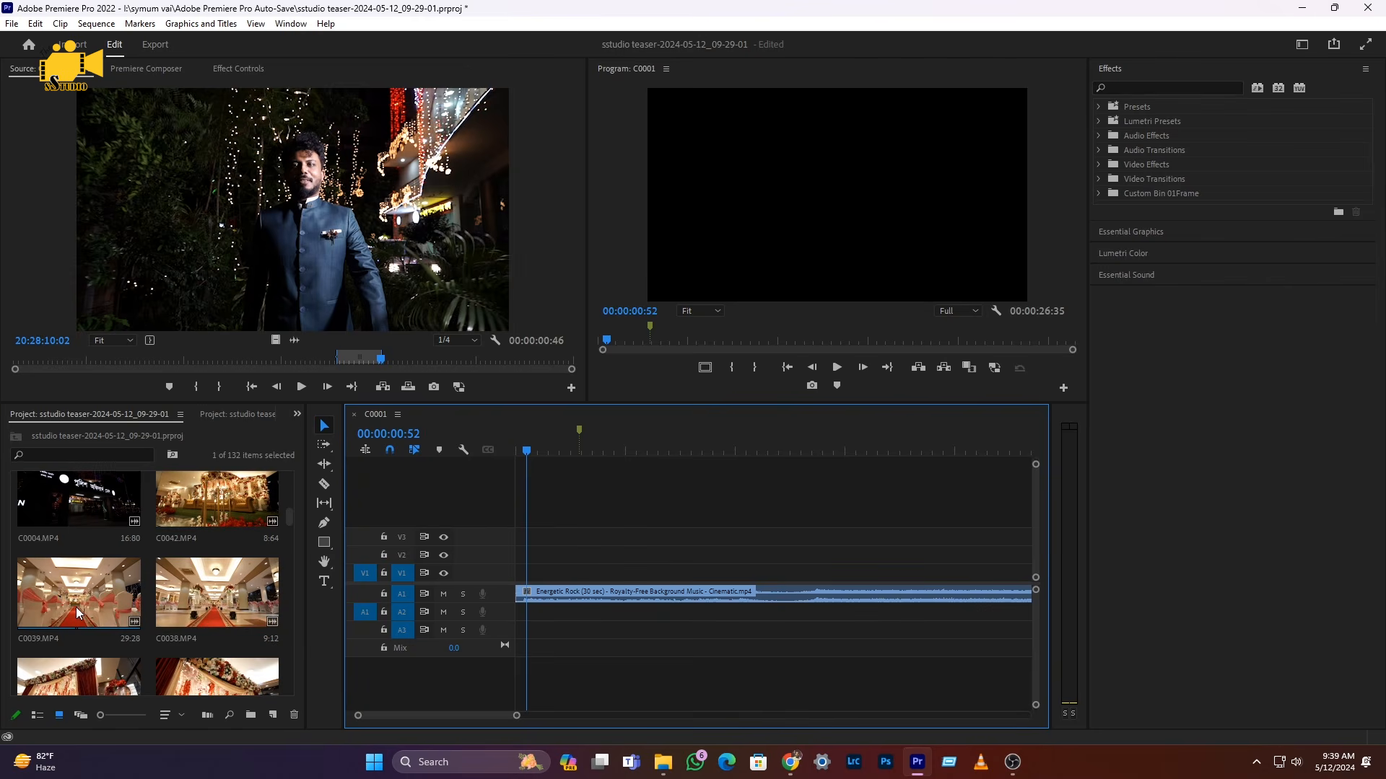
# - Load C0039.MP4 for source preview and mark an in point and an out point, with the out point at 20:29:41:18
pyautogui.doubleClick(80, 614)
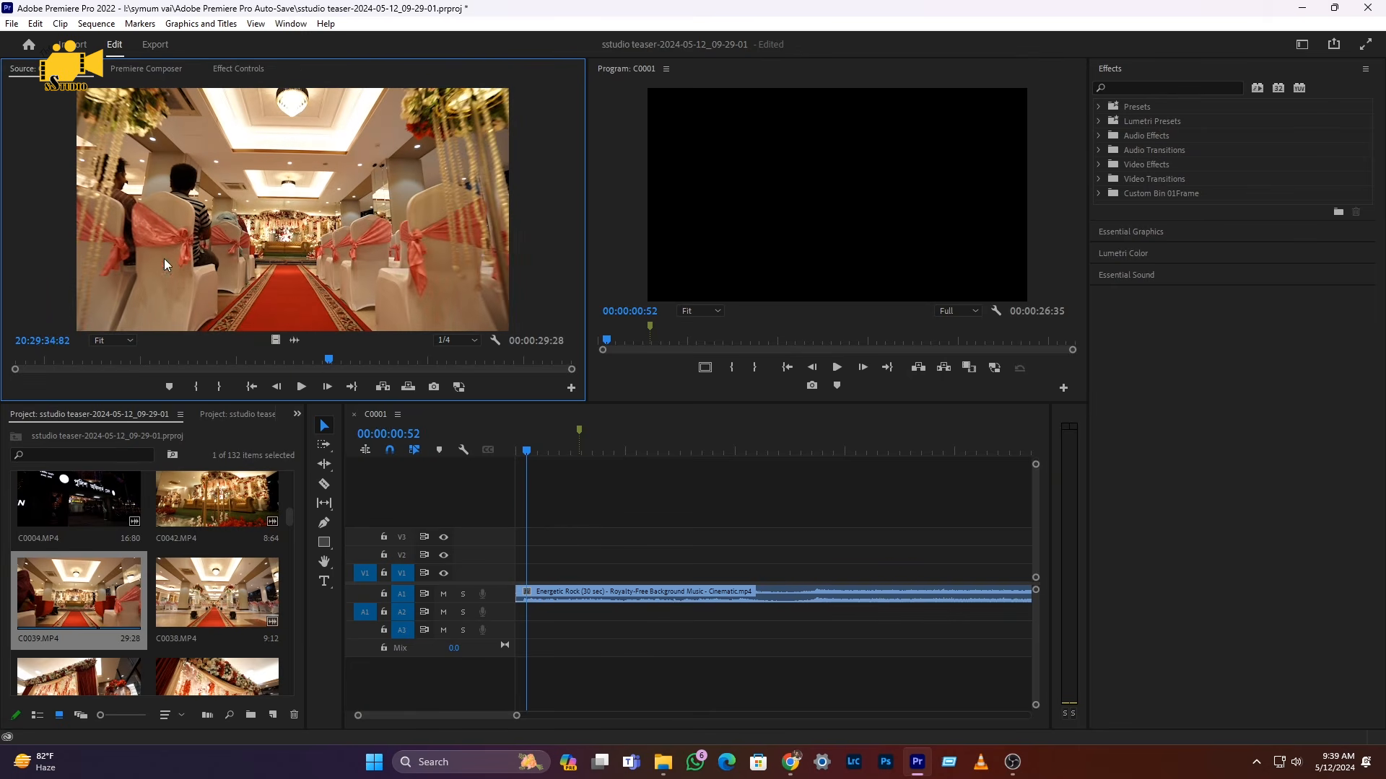
pyautogui.moveTo(330, 363); pyautogui.dragTo(440, 368)
pyautogui.click(195, 386)
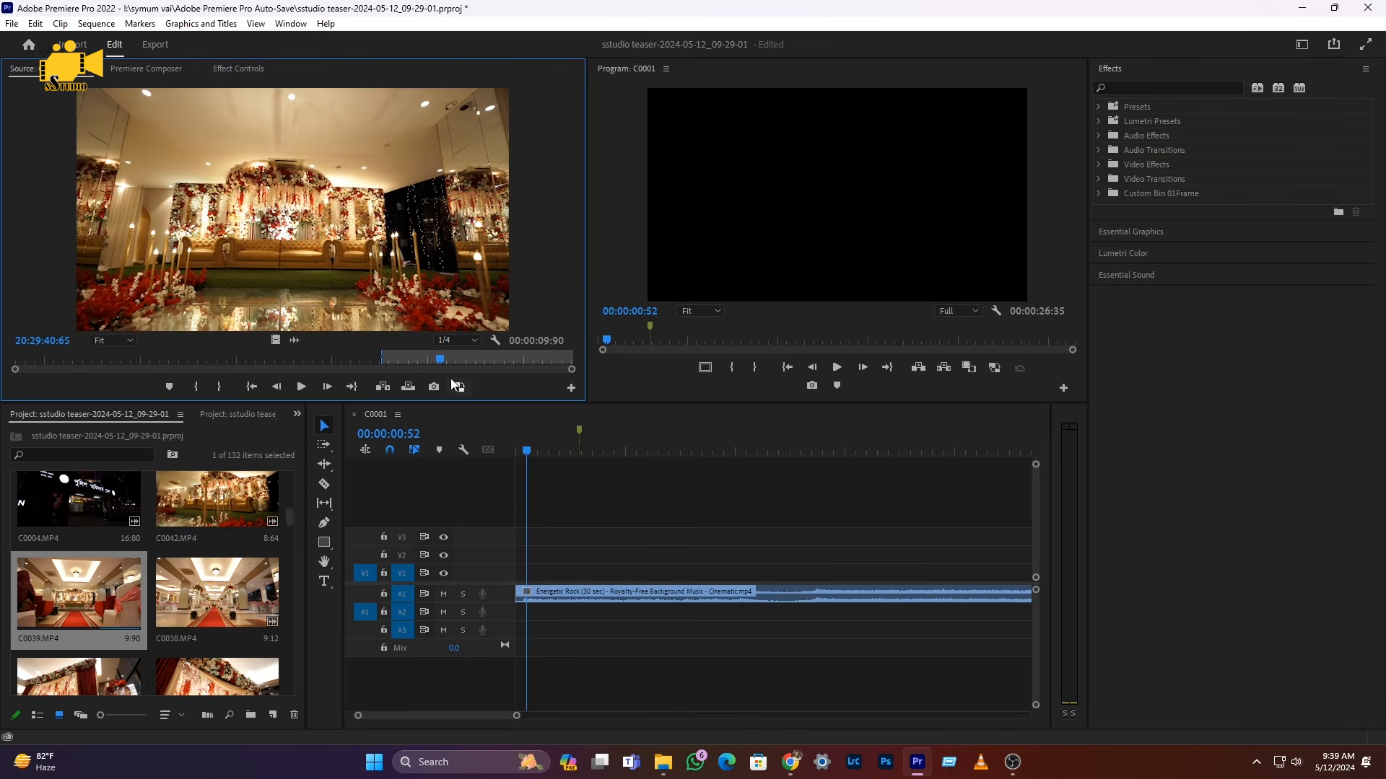
pyautogui.click(450, 363)
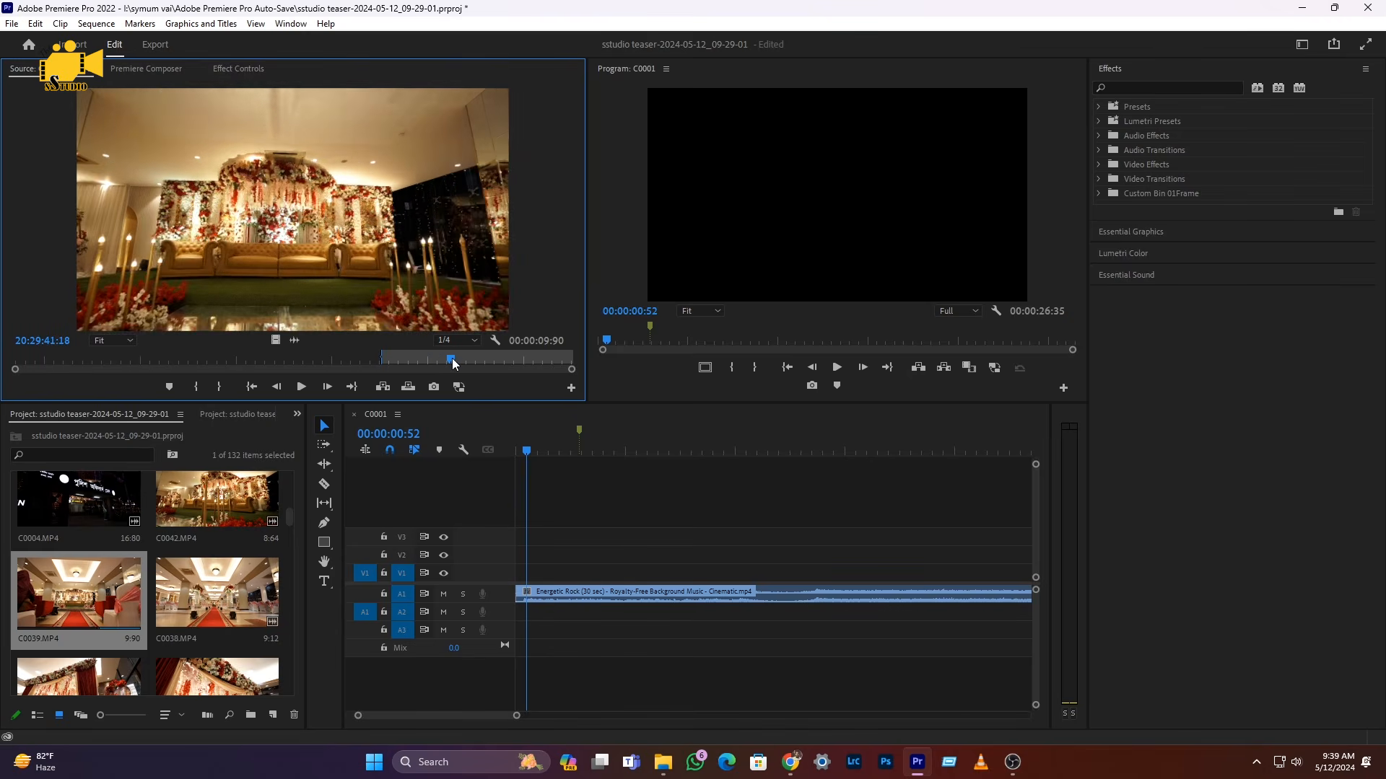
pyautogui.click(216, 388)
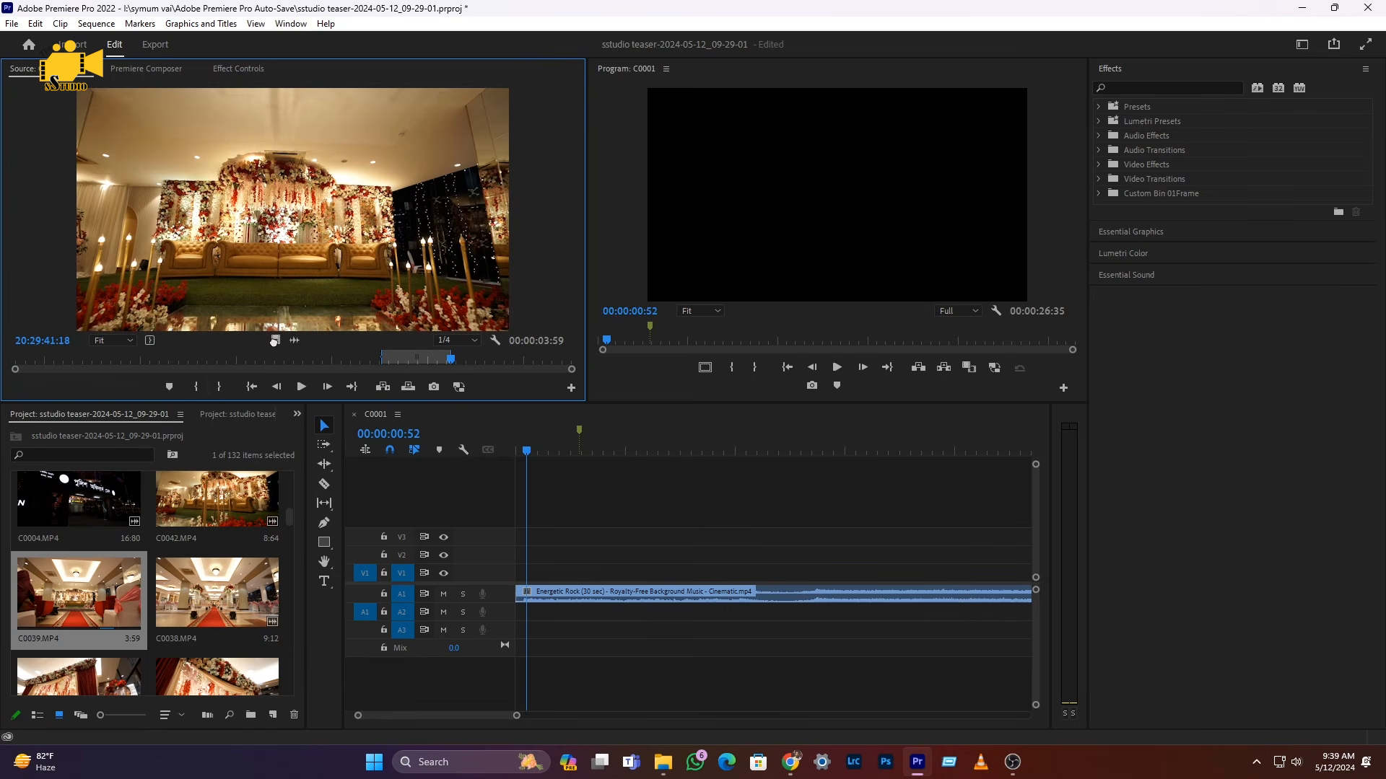
# - Place only the video of the marked C0039.MP4 range at the start of track V1 and preview it against the music
pyautogui.moveTo(275, 339); pyautogui.dragTo(550, 573)
pyautogui.press('space')
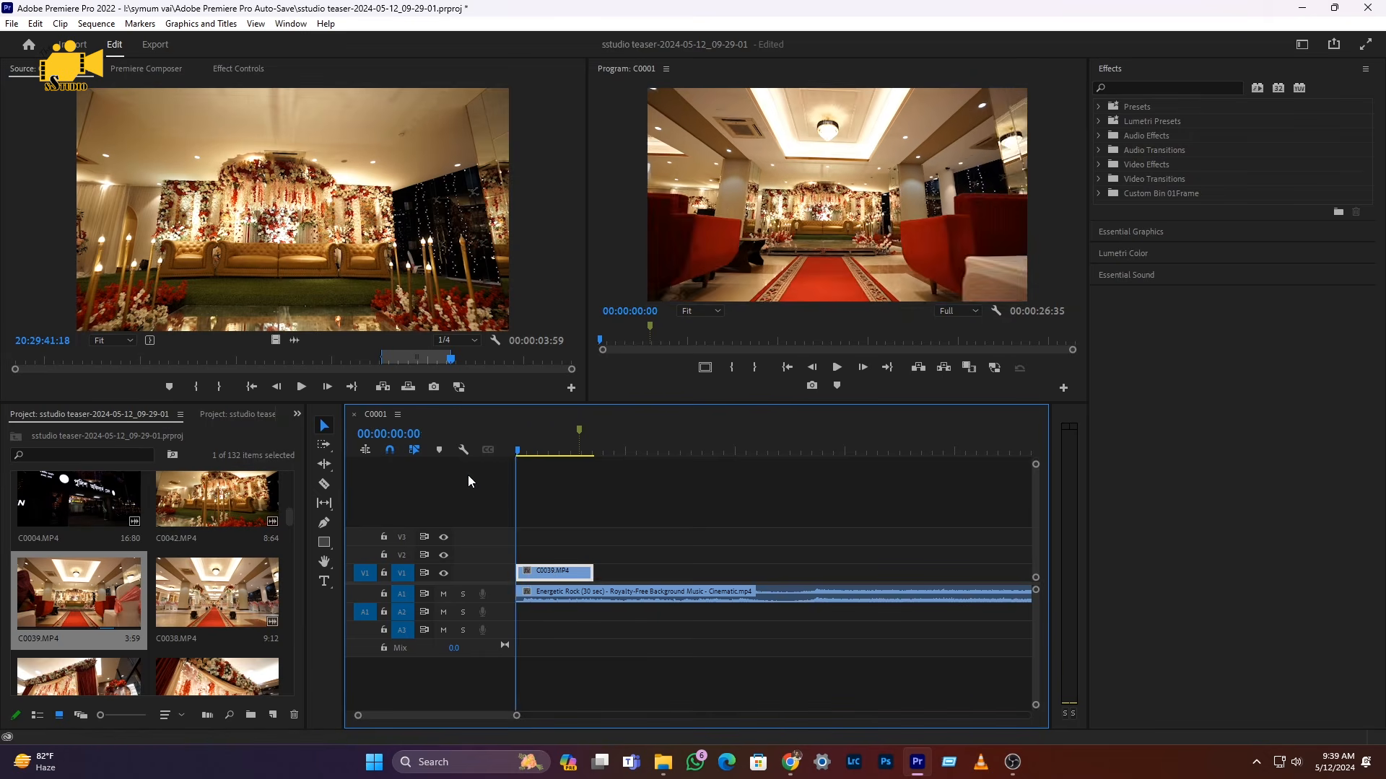
pyautogui.press('=')
pyautogui.press('space')
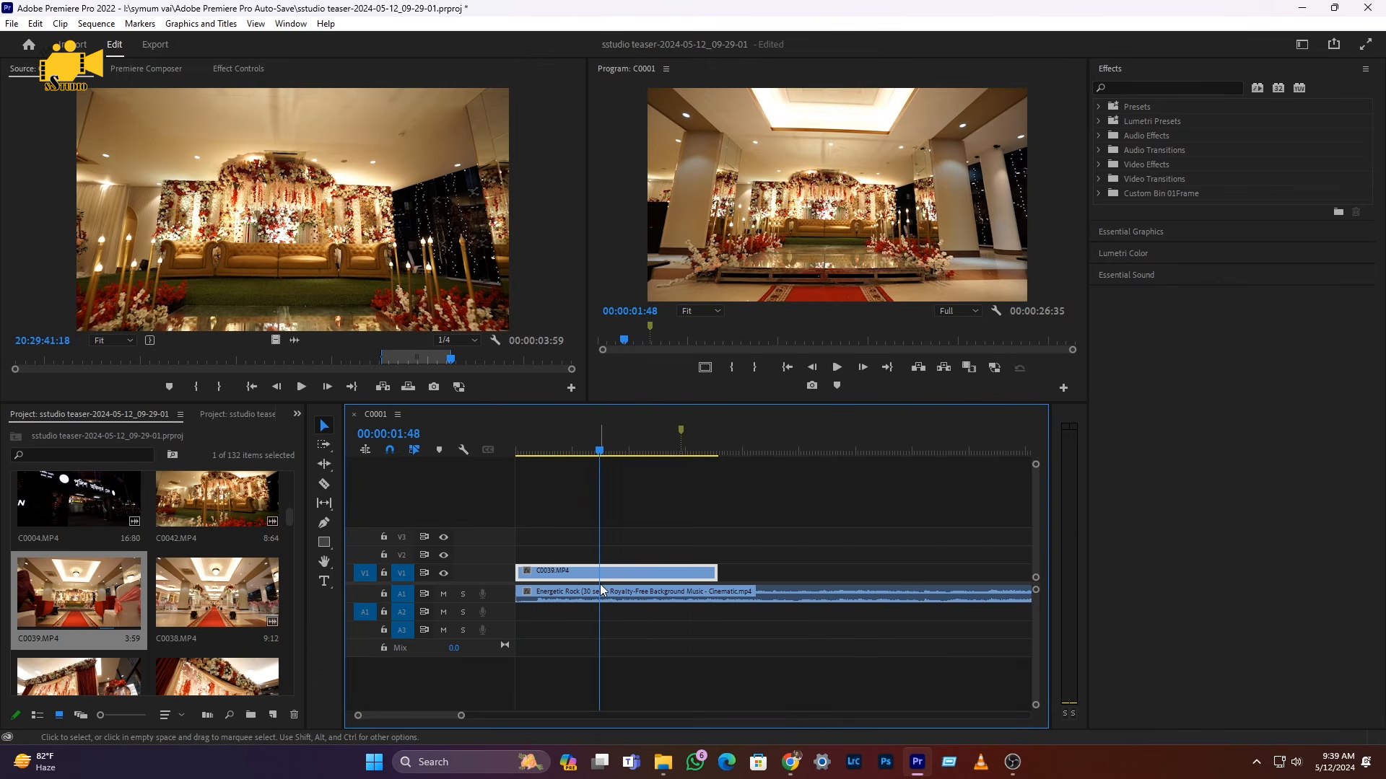
# - Expand track V1 and show the Time Remapping Speed keyframes on C0039.MP4
pyautogui.doubleClick(487, 572)
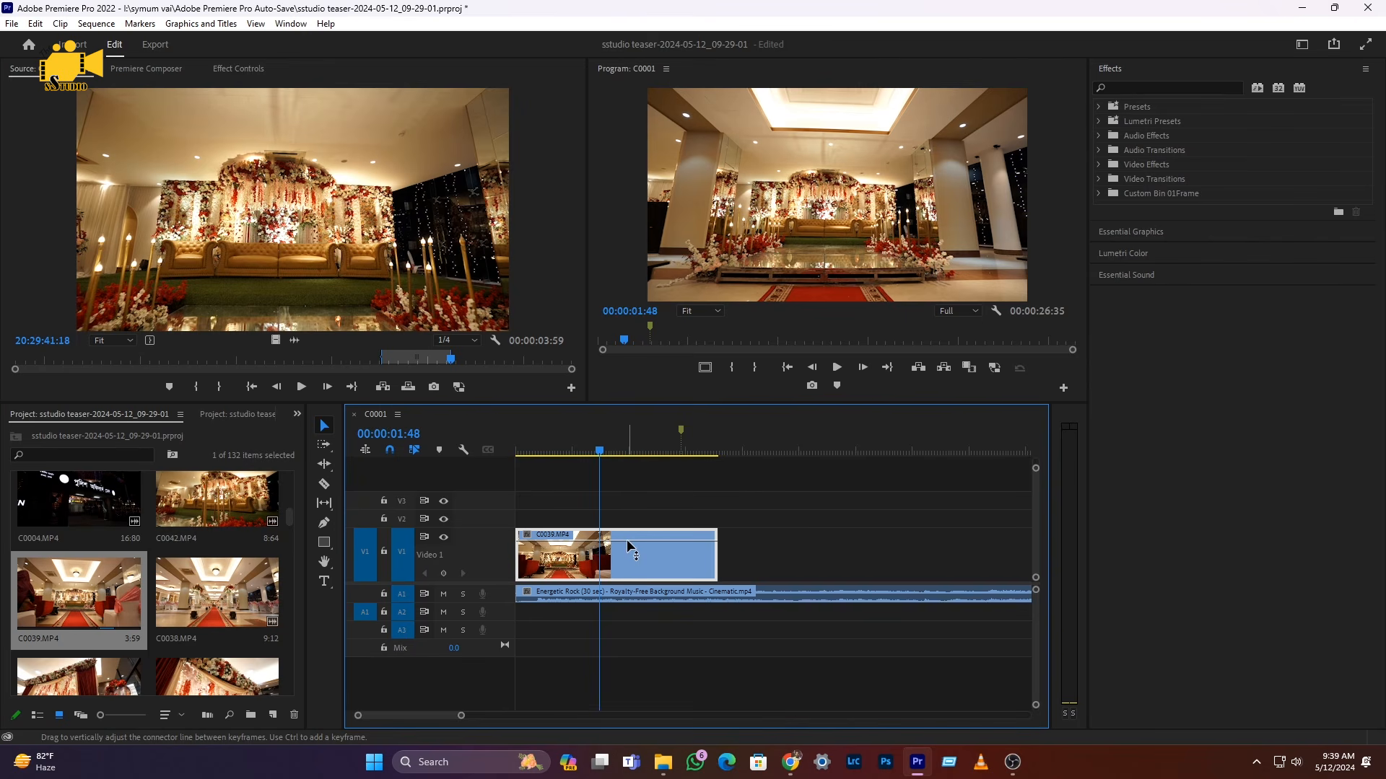
pyautogui.moveTo(626, 540)
pyautogui.mouseDown()
pyautogui.moveTo(627, 562)
pyautogui.moveTo(628, 541)
pyautogui.mouseUp()
pyautogui.rightClick(605, 566)
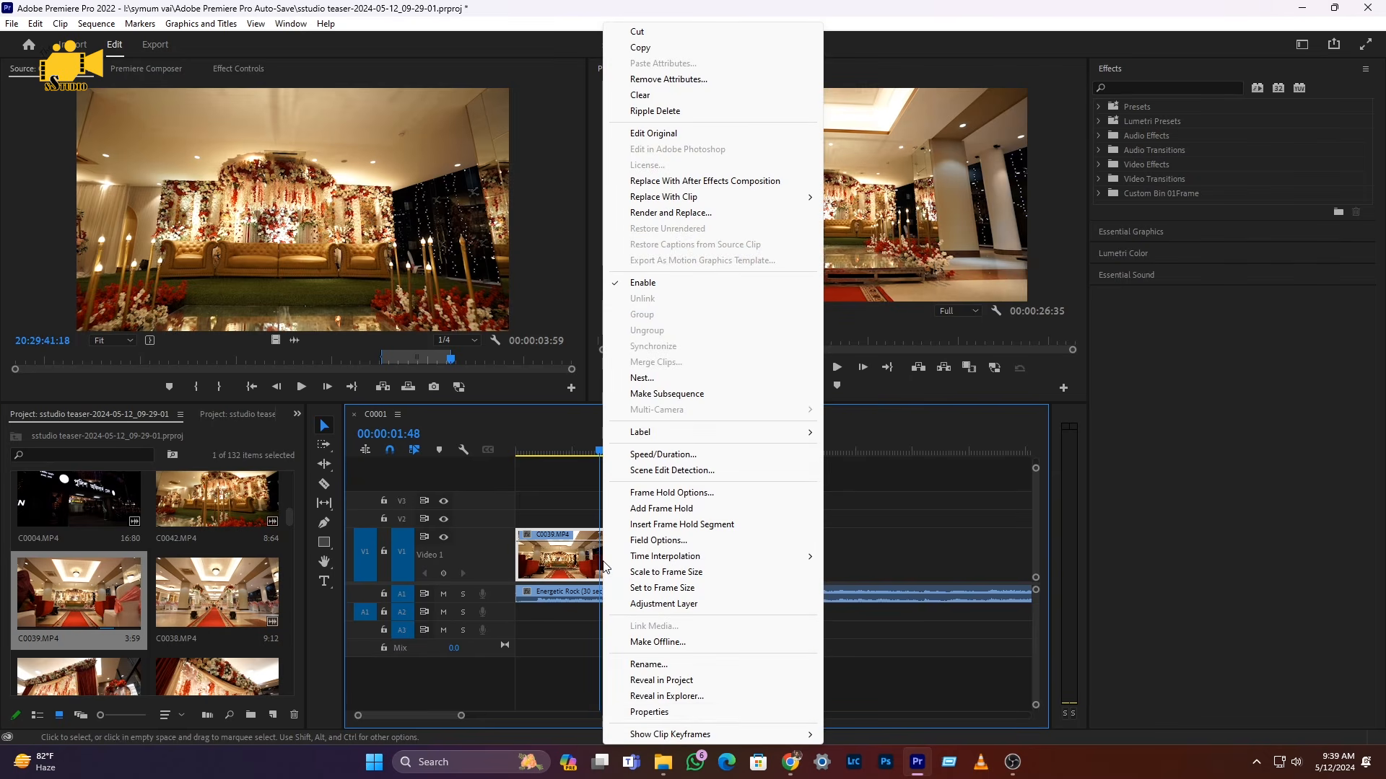
pyautogui.moveTo(667, 735)
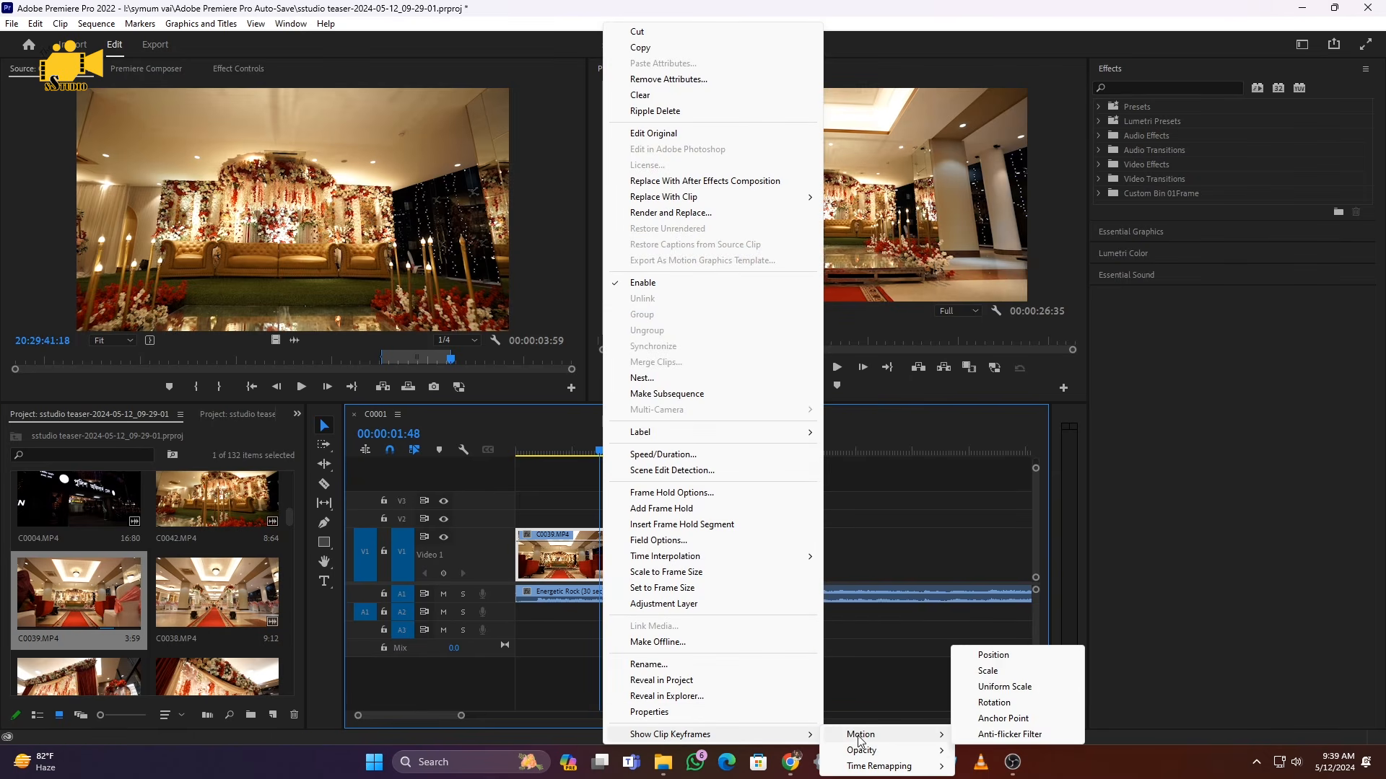
pyautogui.moveTo(865, 753)
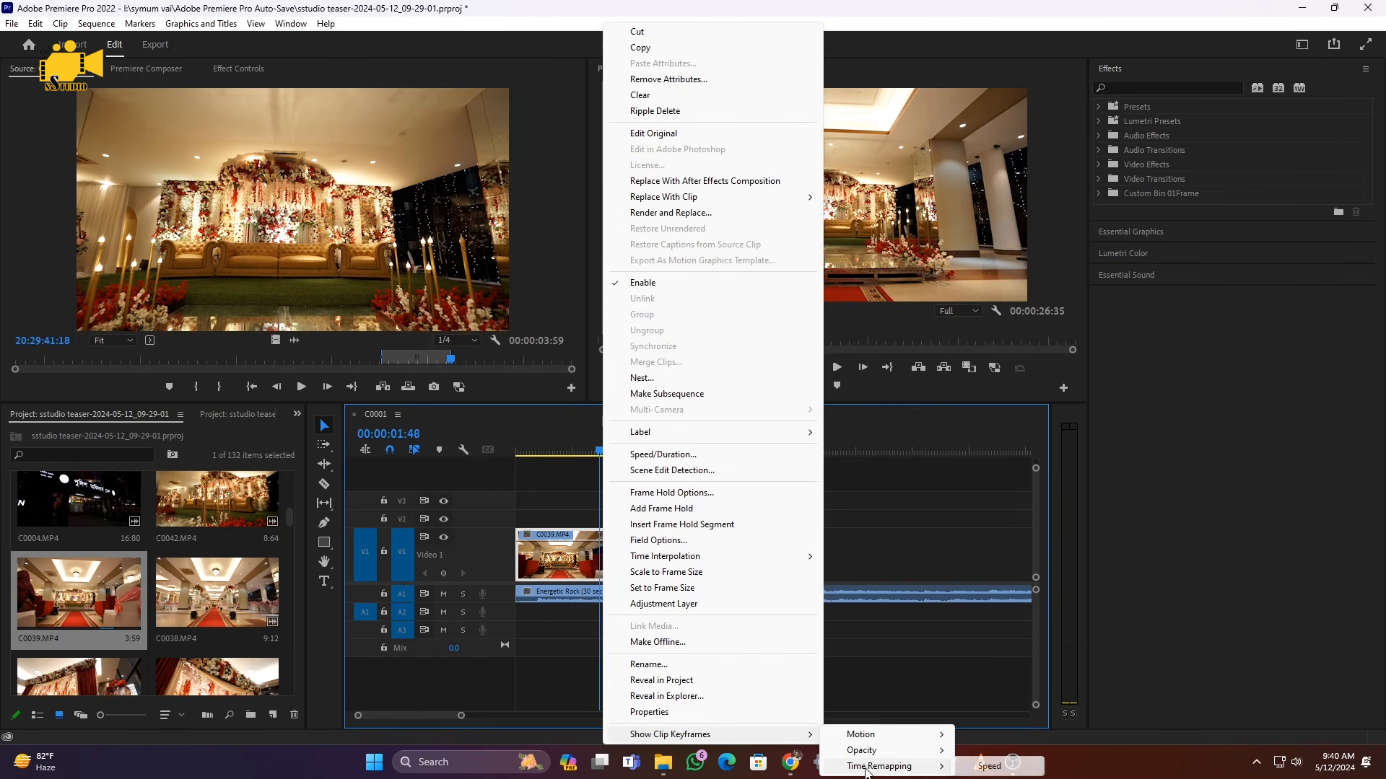
pyautogui.click(983, 768)
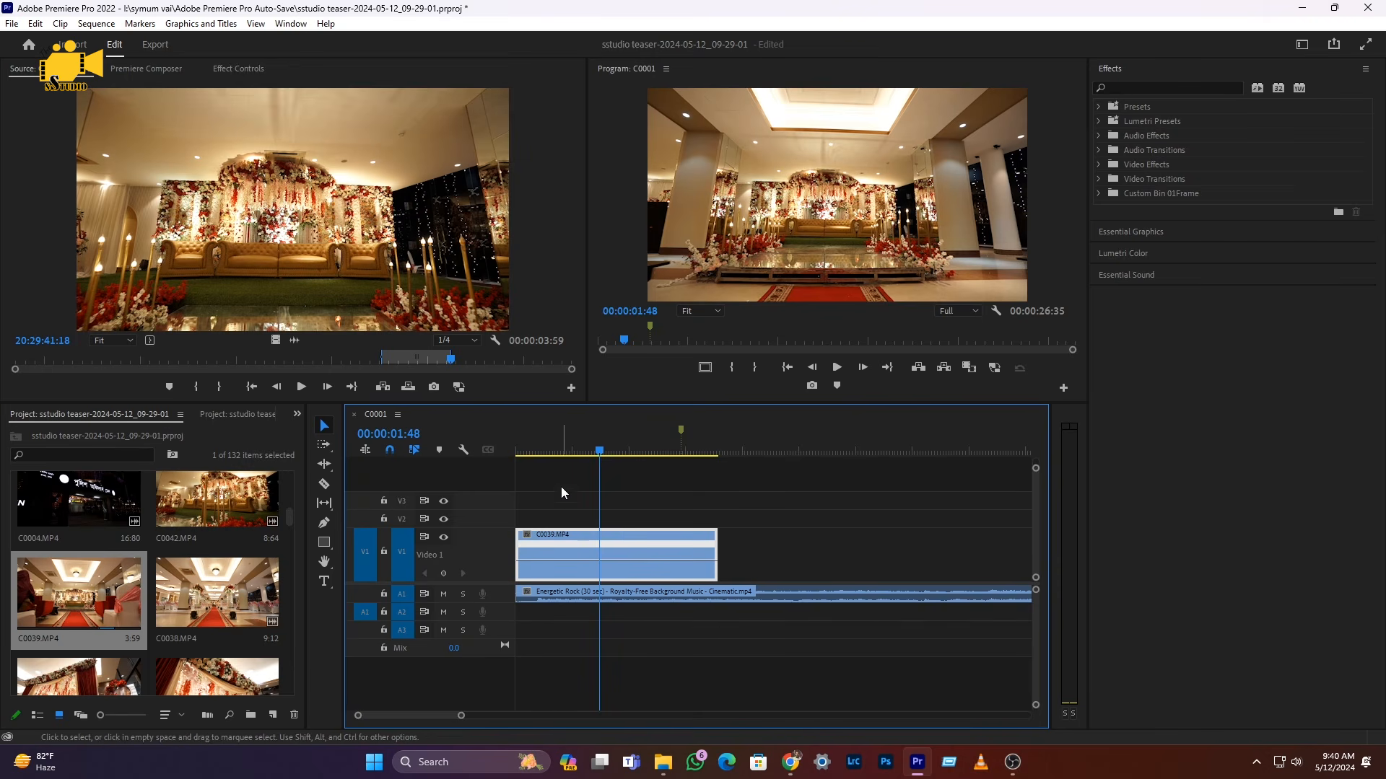
# - Preview the start of C0039.MP4 and raise its time-remapping speed so the clip ends slightly before the marker
pyautogui.moveTo(578, 566); pyautogui.dragTo(574, 567)
pyautogui.hotkey('ctrl', 'z')
pyautogui.moveTo(576, 451); pyautogui.dragTo(409, 447)
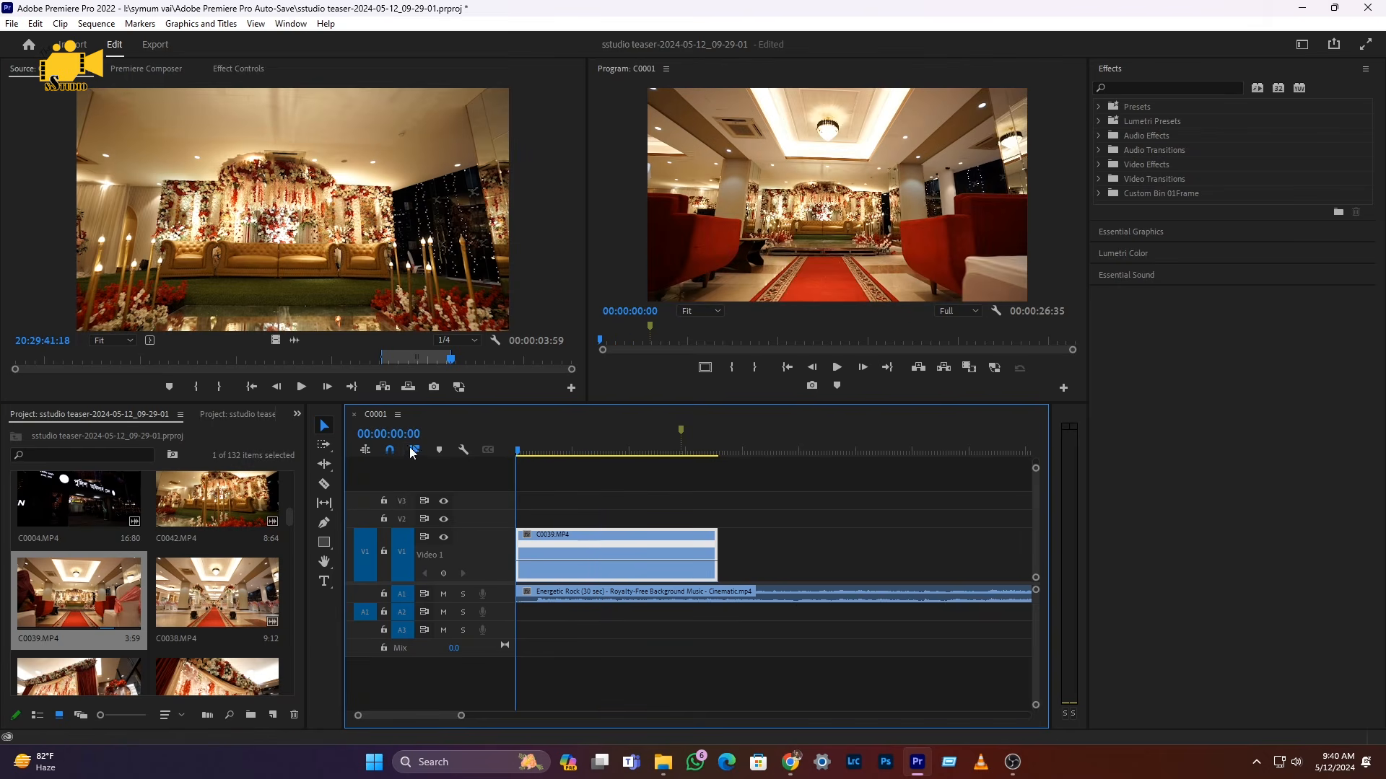
pyautogui.press('space')
pyautogui.press('space')
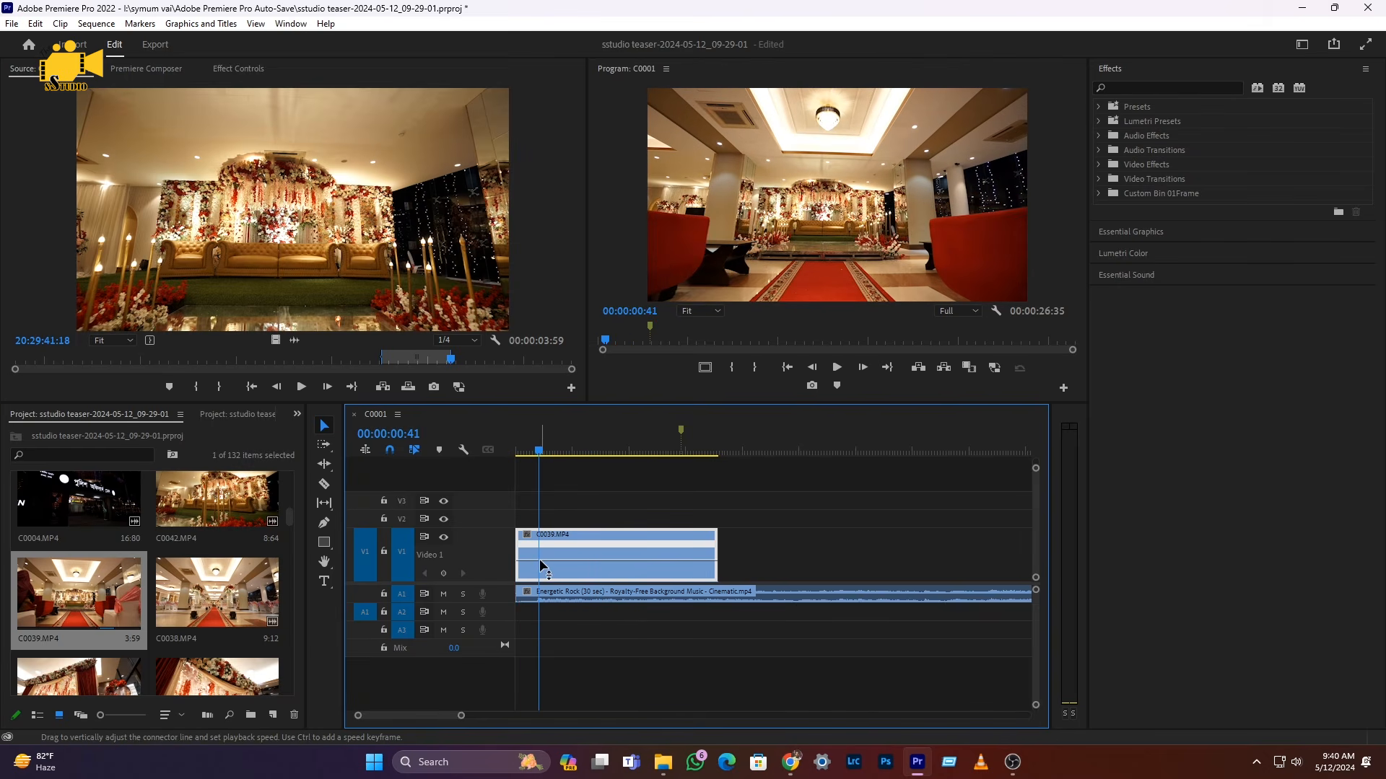
pyautogui.moveTo(540, 560); pyautogui.dragTo(540, 557)
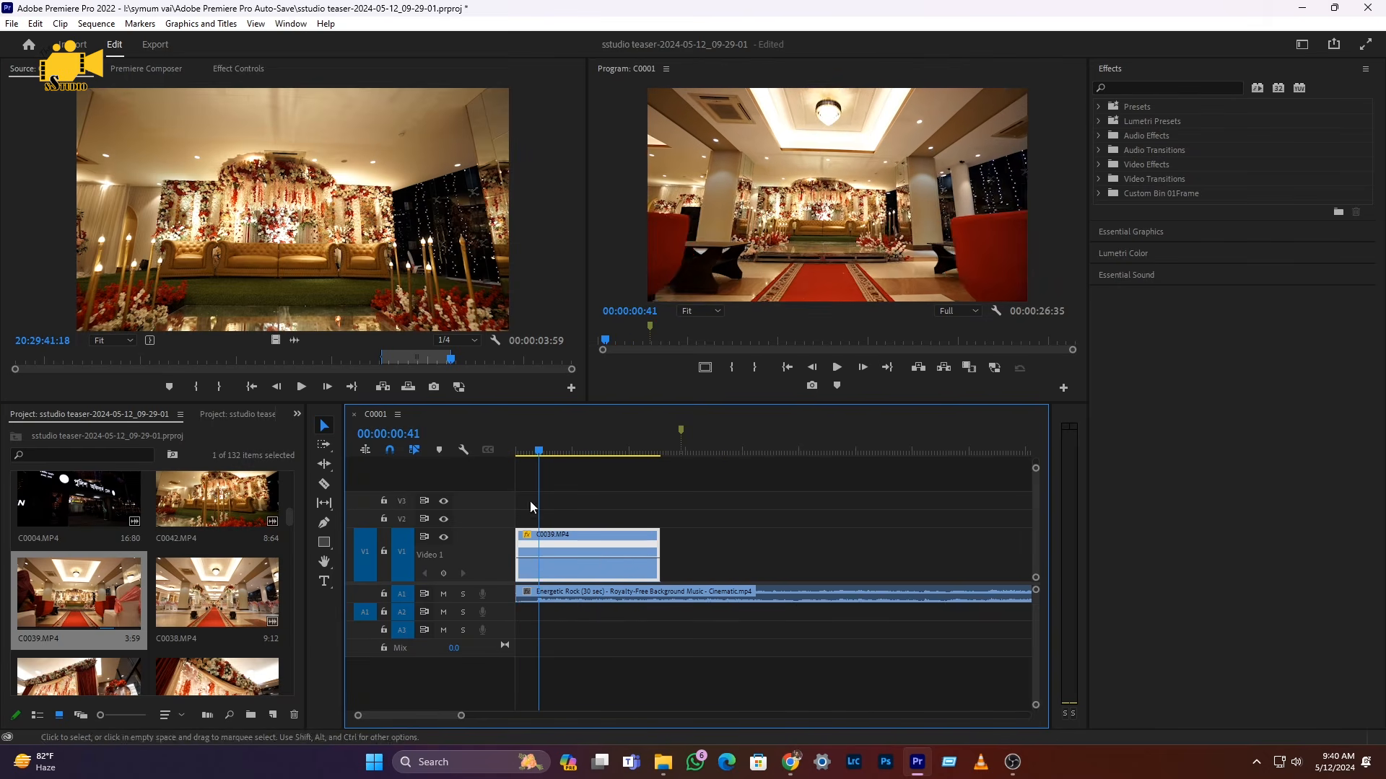
# - Increase the speed of C0039.MP4 further, shortening it well short of the marker, and replay it from the start
pyautogui.press('space')
pyautogui.moveTo(536, 451)
pyautogui.mouseDown()
pyautogui.moveTo(475, 452)
pyautogui.moveTo(541, 441)
pyautogui.mouseUp()
pyautogui.press('space')
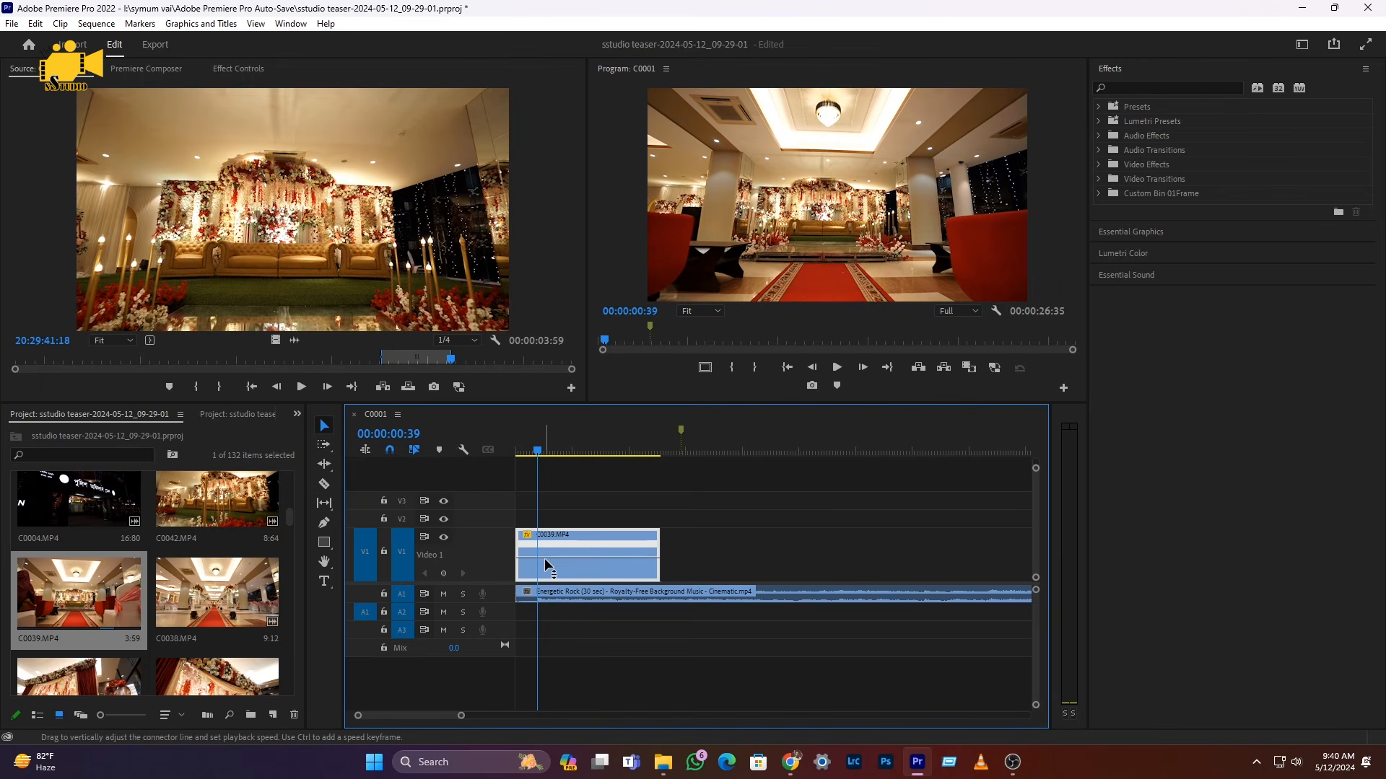
pyautogui.moveTo(545, 558); pyautogui.dragTo(545, 555)
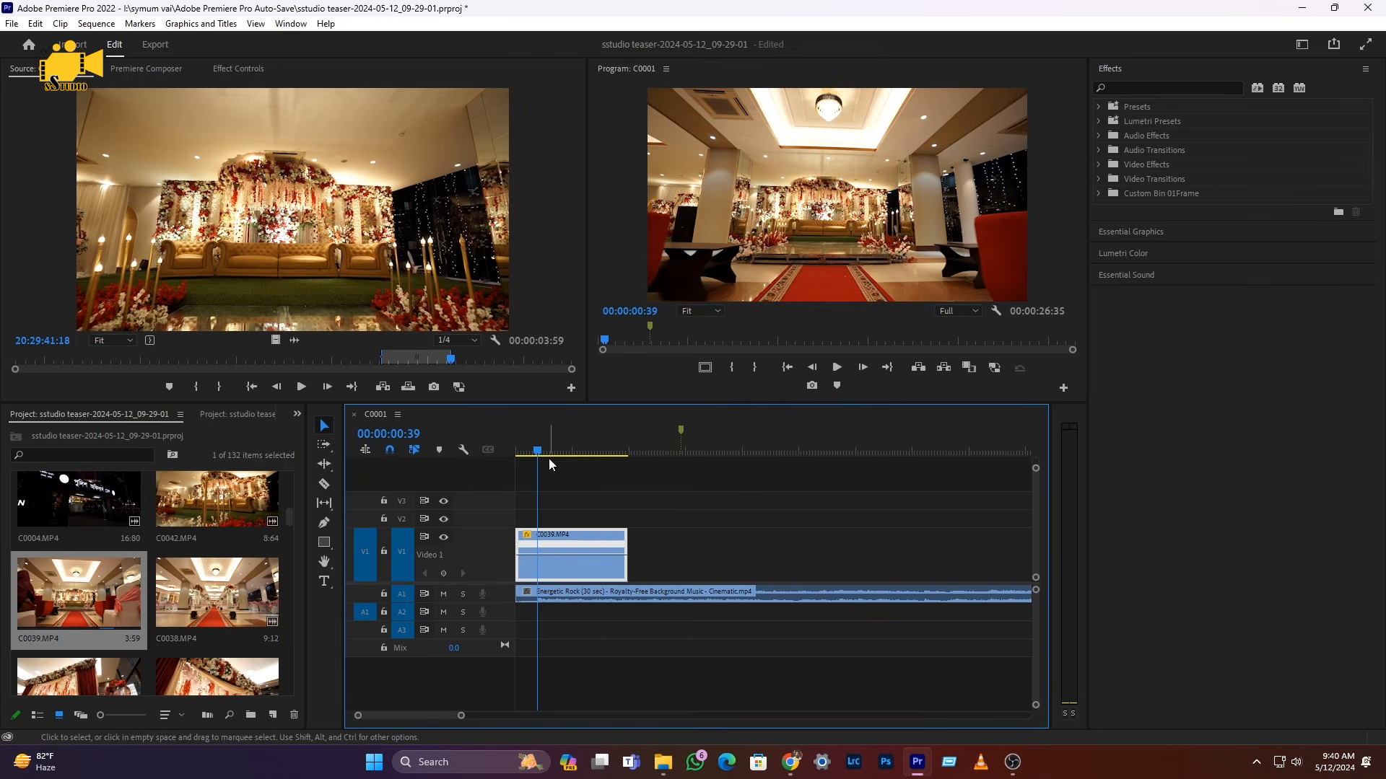
pyautogui.moveTo(545, 449); pyautogui.dragTo(462, 449)
pyautogui.press('space')
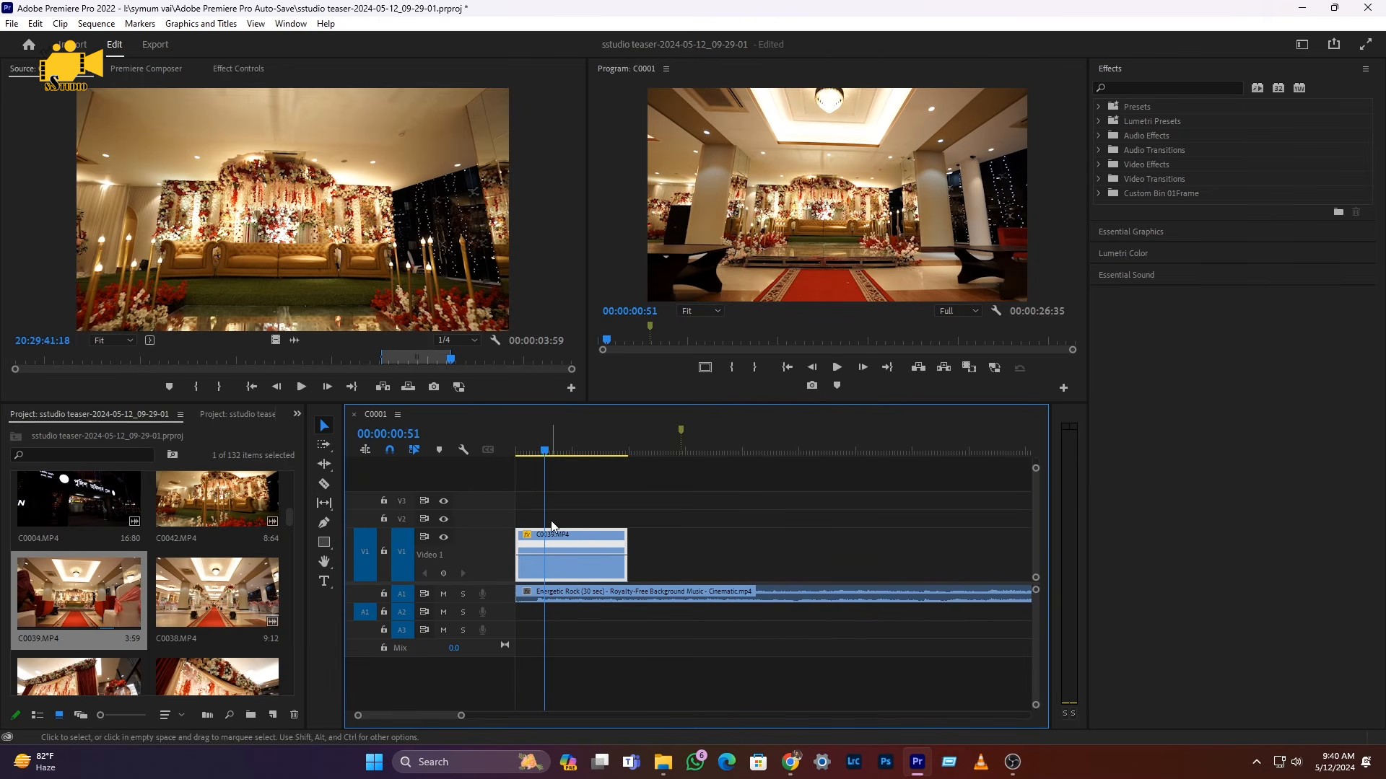
# - Add a speed keyframe to C0039.MP4 at 00:00:00:40 with the Pen tool, then return to the Selection tool
pyautogui.press('Left')
pyautogui.press('Left')
pyautogui.press('Left')
pyautogui.press('Left')
pyautogui.press('Left')
pyautogui.press('Left')
pyautogui.press('Left')
pyautogui.press('Left')
pyautogui.press('Left')
pyautogui.press('Left')
pyautogui.press('Left')
pyautogui.press('Left')
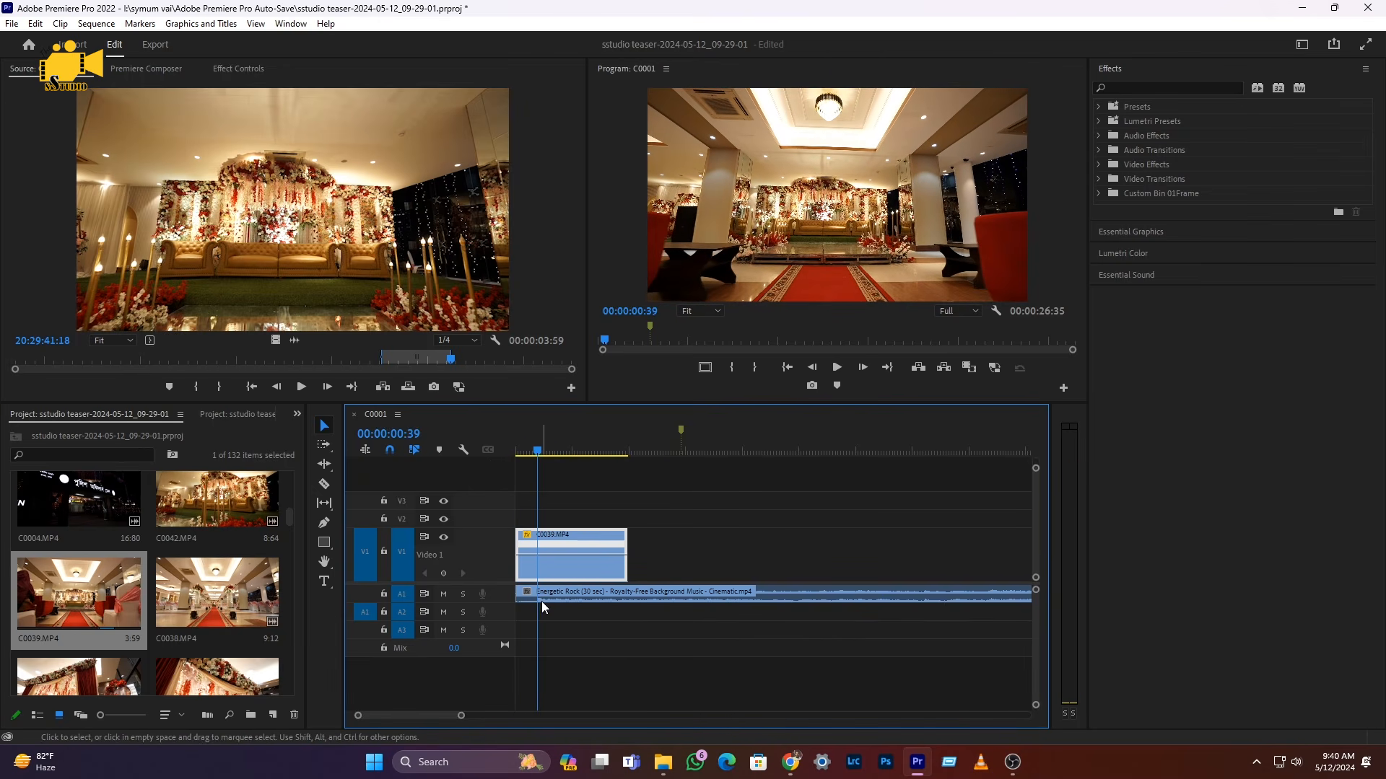
pyautogui.press('Right')
pyautogui.press('=')
pyautogui.press('=')
pyautogui.press('=')
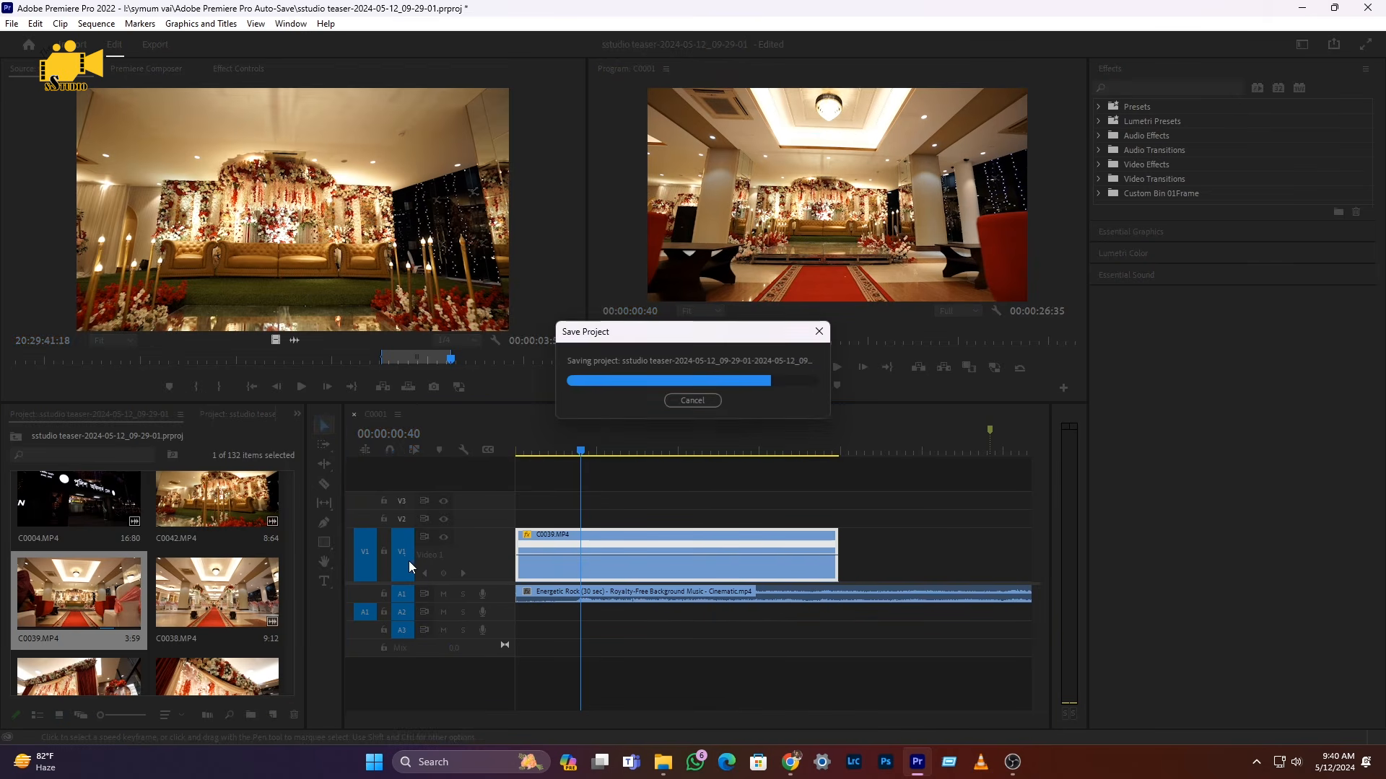
pyautogui.press('p')
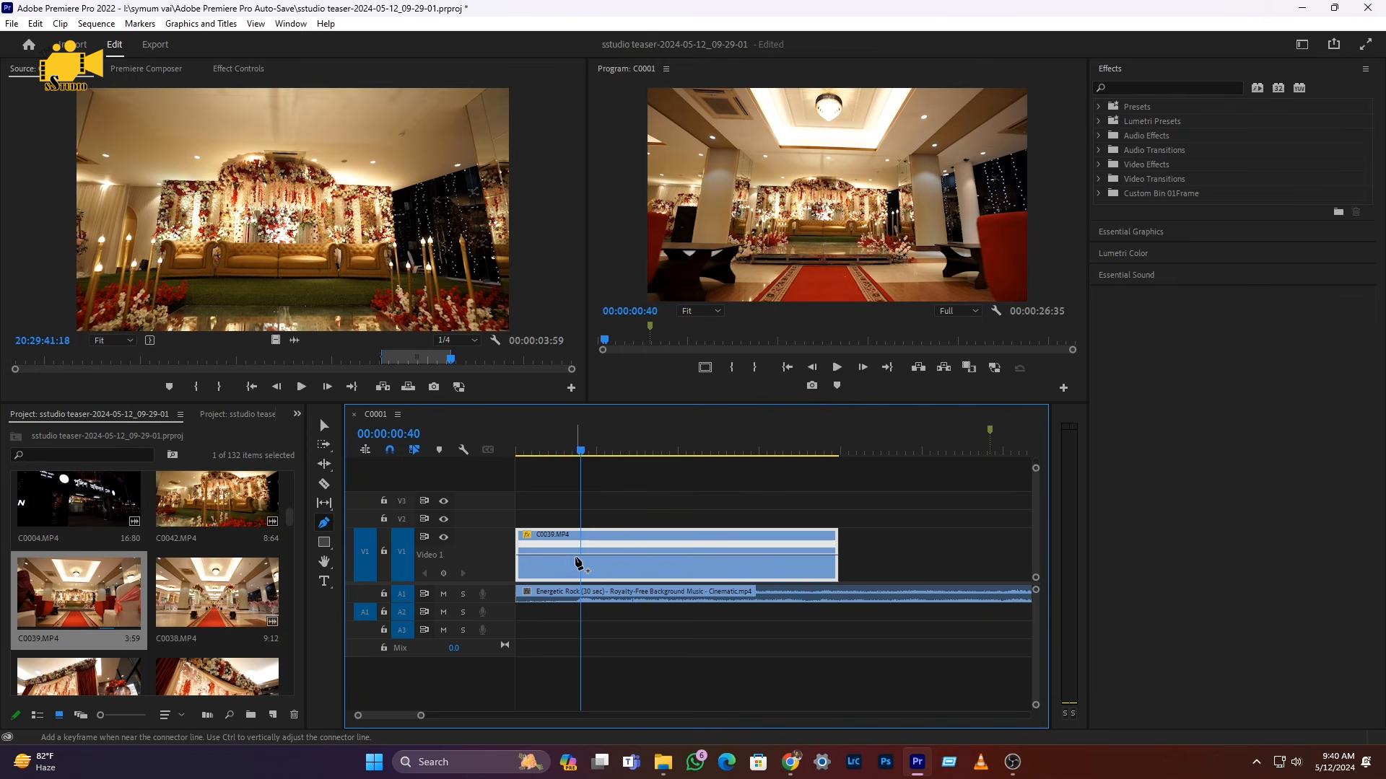
pyautogui.click(582, 554)
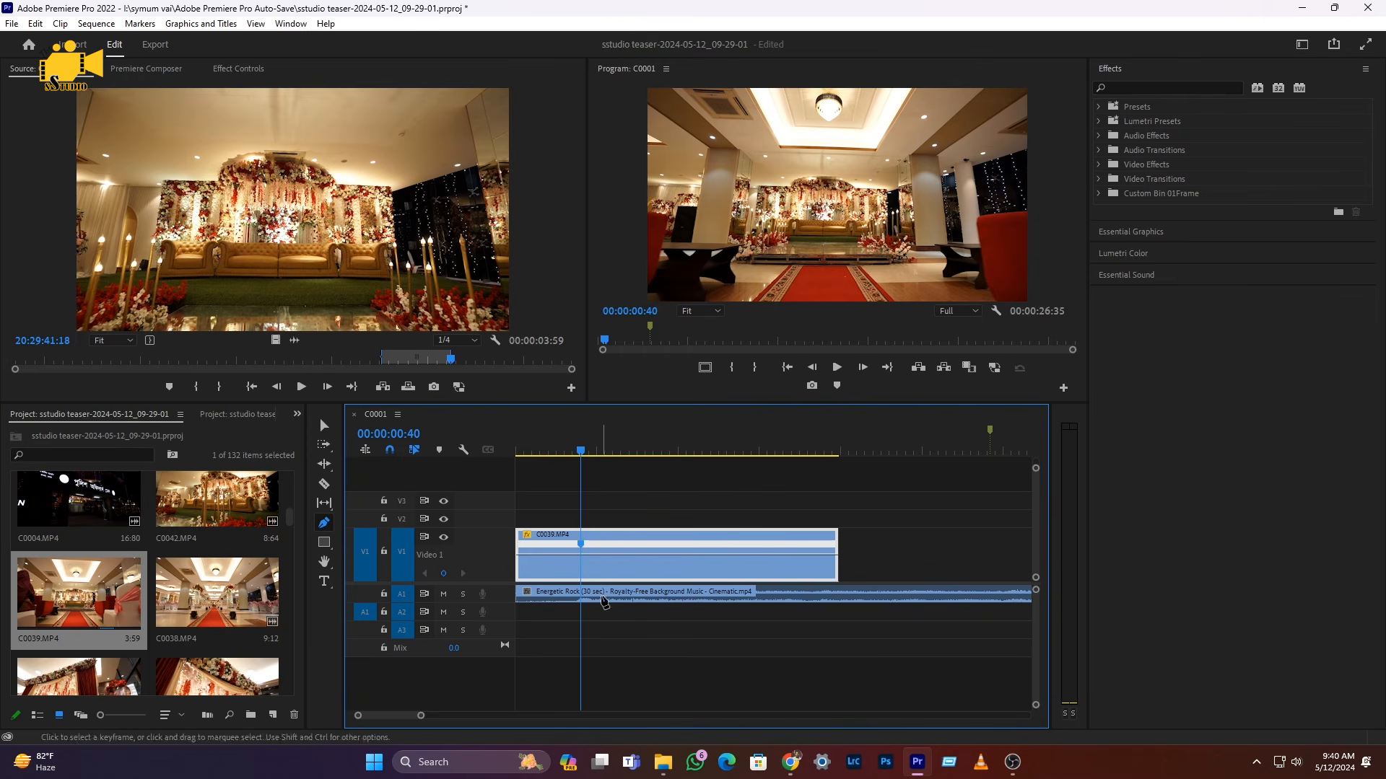
pyautogui.press('v')
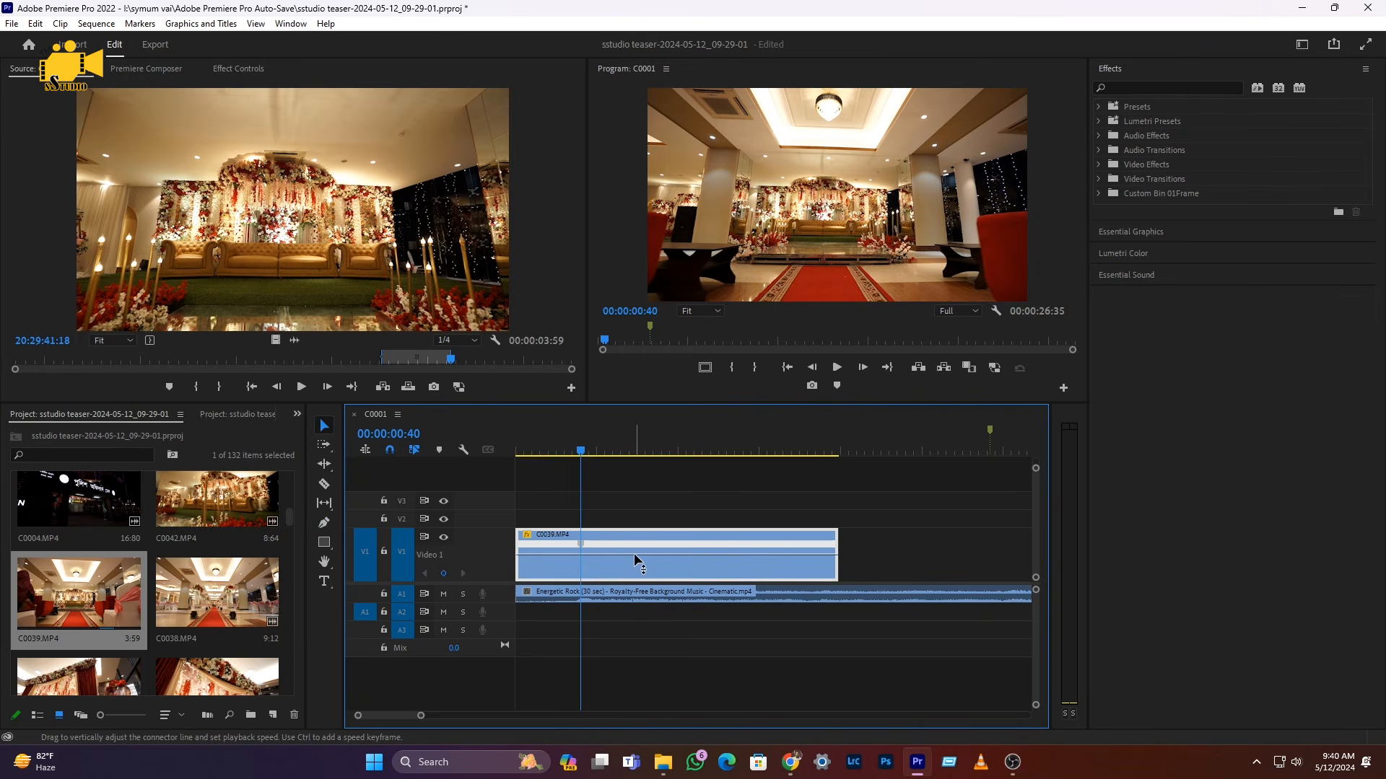
# - Slow the part of C0039.MP4 after the speed keyframe to 48% and play the speed change from the start
pyautogui.moveTo(634, 553); pyautogui.dragTo(634, 565)
pyautogui.press('space')
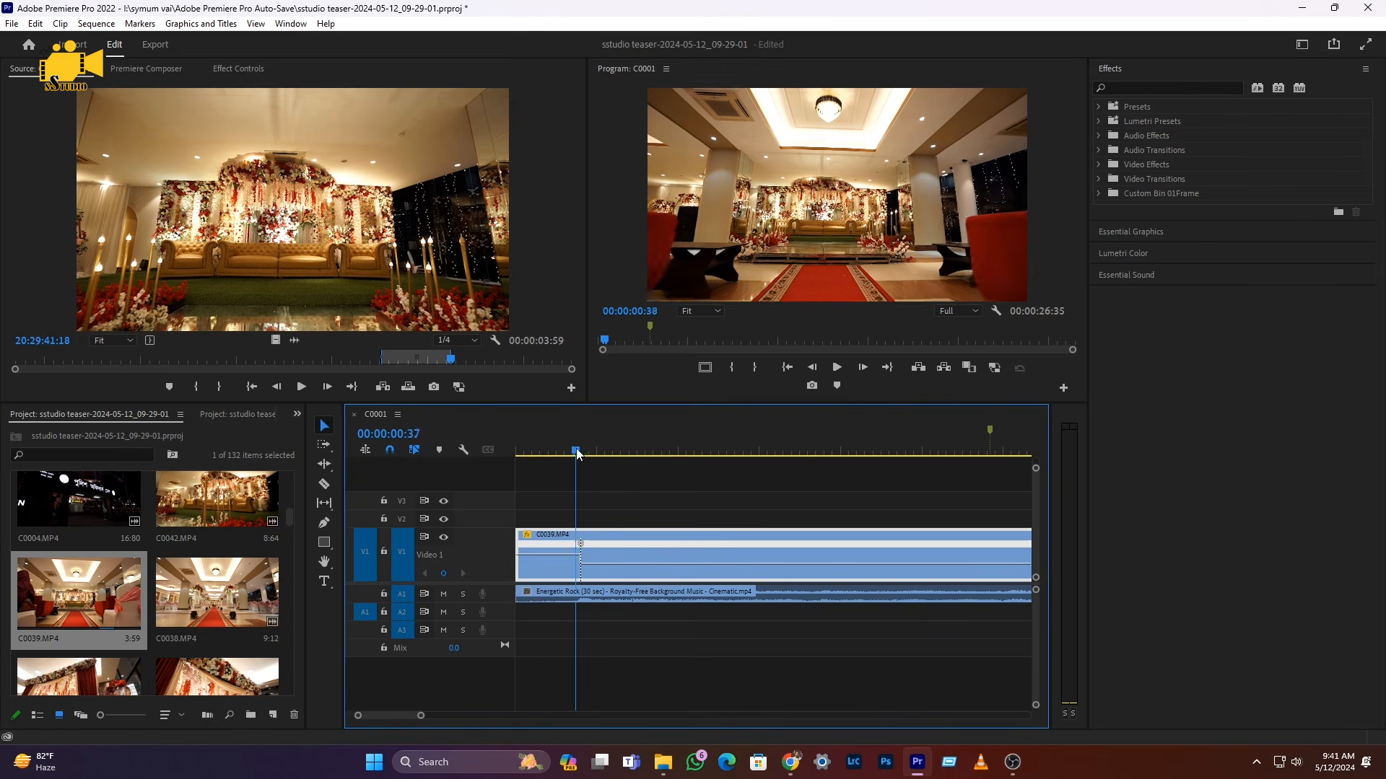
pyautogui.moveTo(635, 452); pyautogui.dragTo(514, 461)
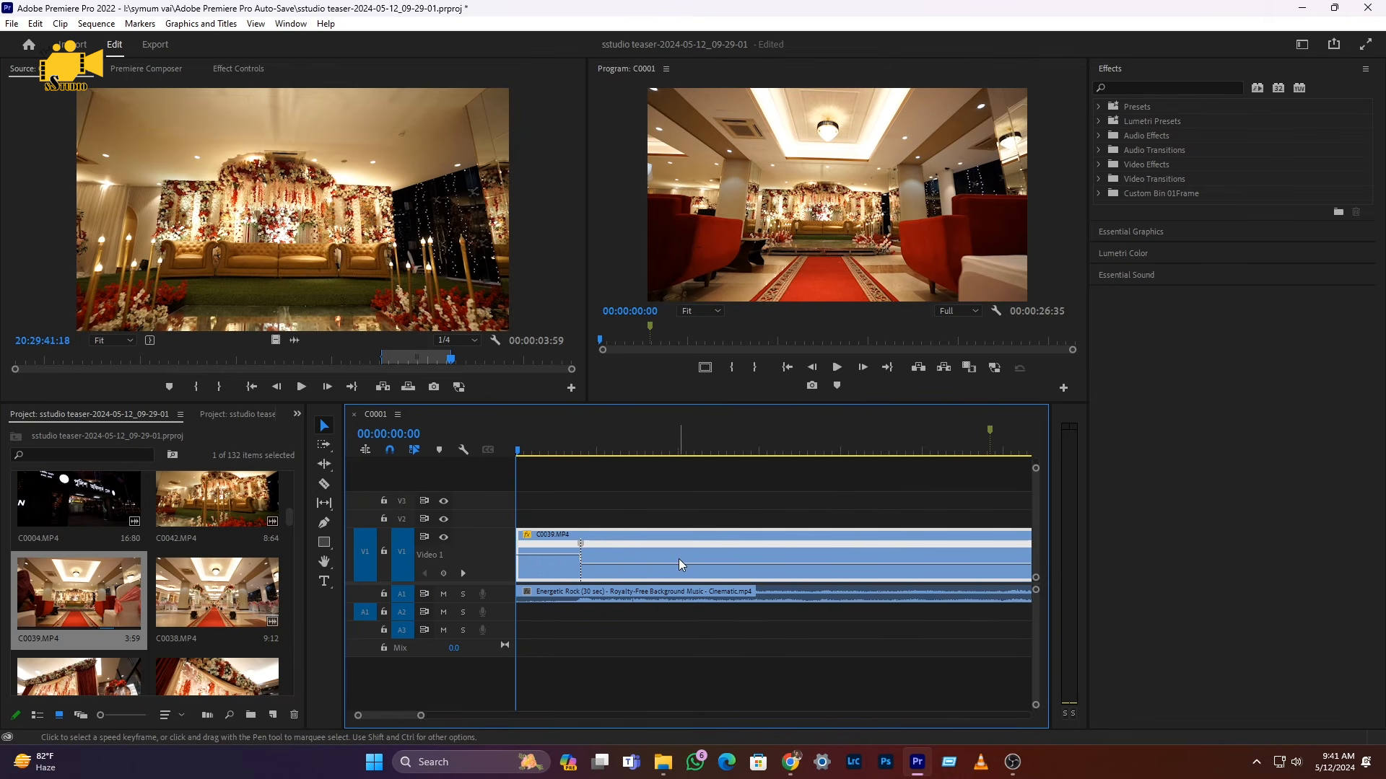
pyautogui.moveTo(638, 565)
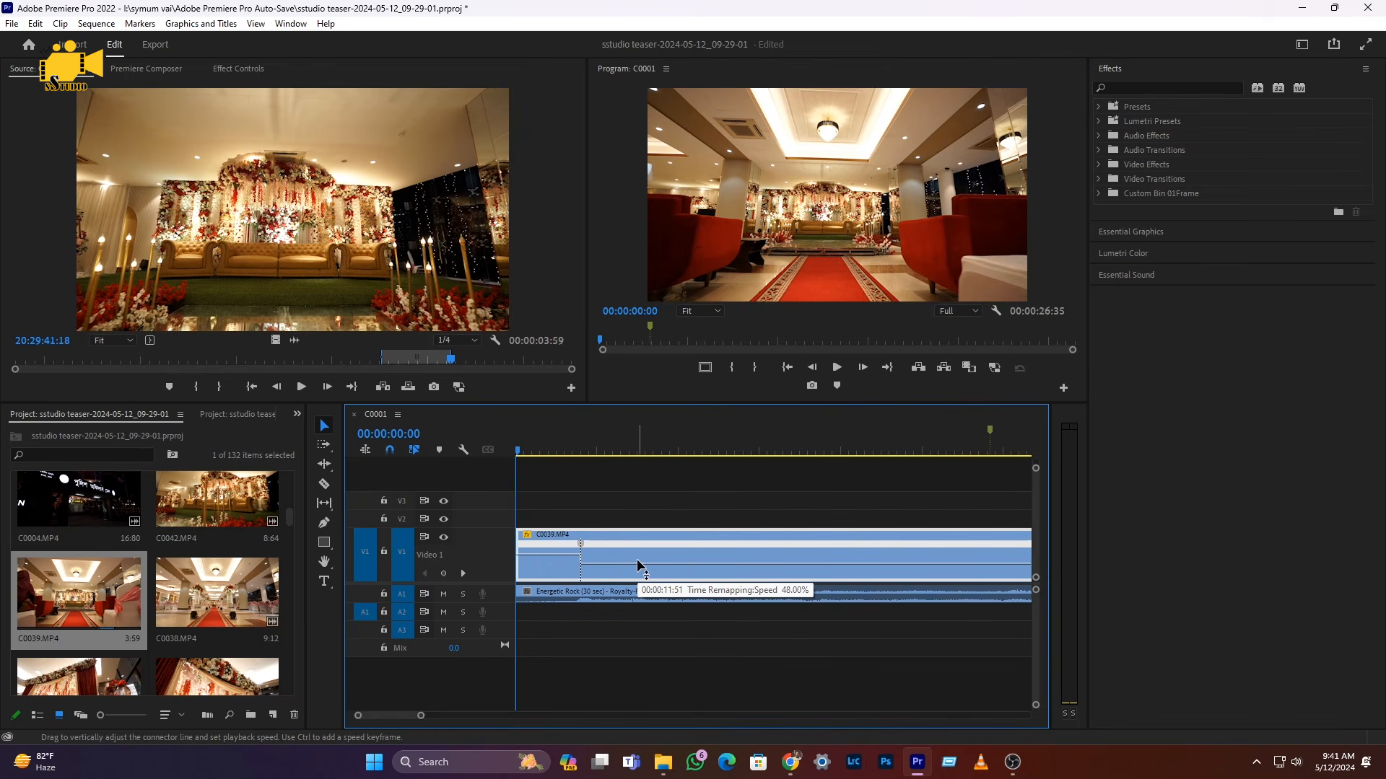
pyautogui.press('space')
pyautogui.press('space')
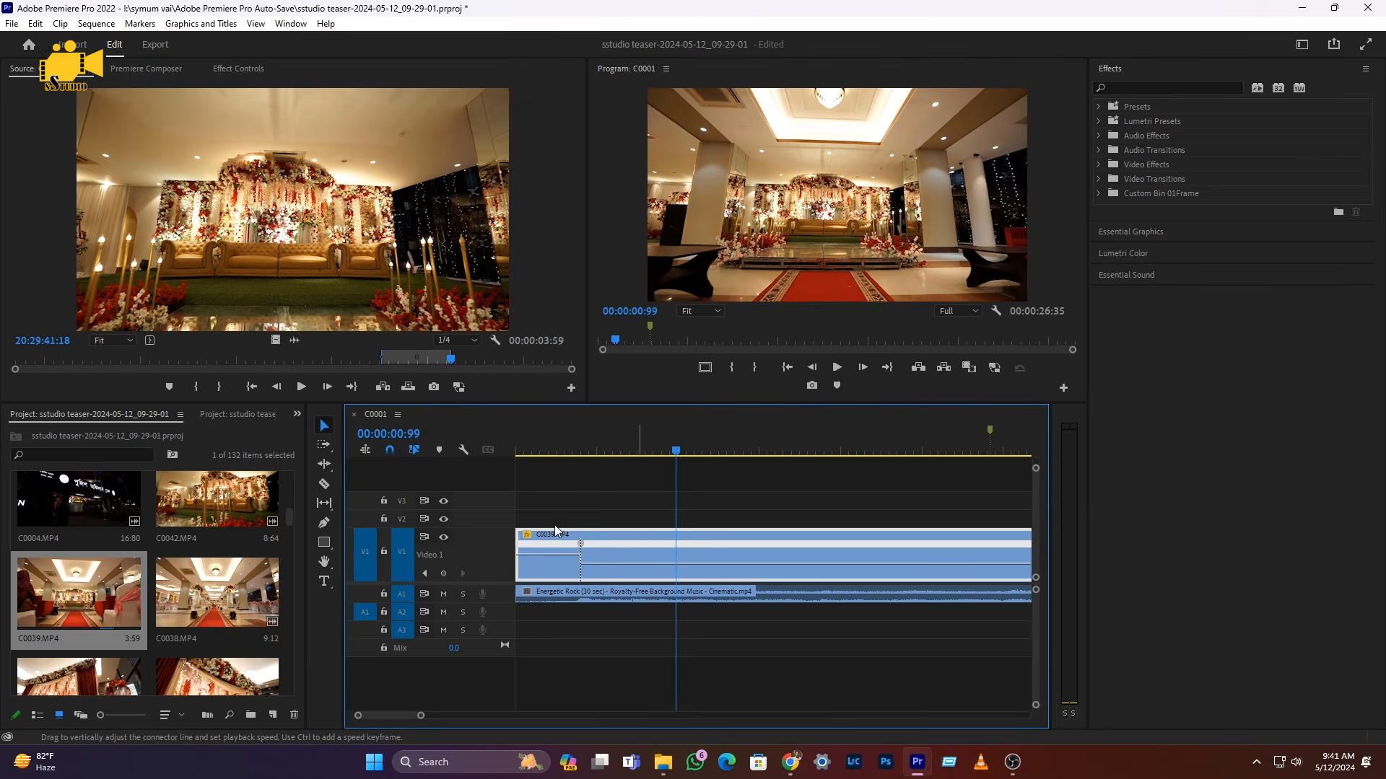
# - Spread the speed keyframe of C0039.MP4 into a wider gradual ramp and play the smoothed transition
pyautogui.click(570, 449)
pyautogui.scroll(5, 552, 547)
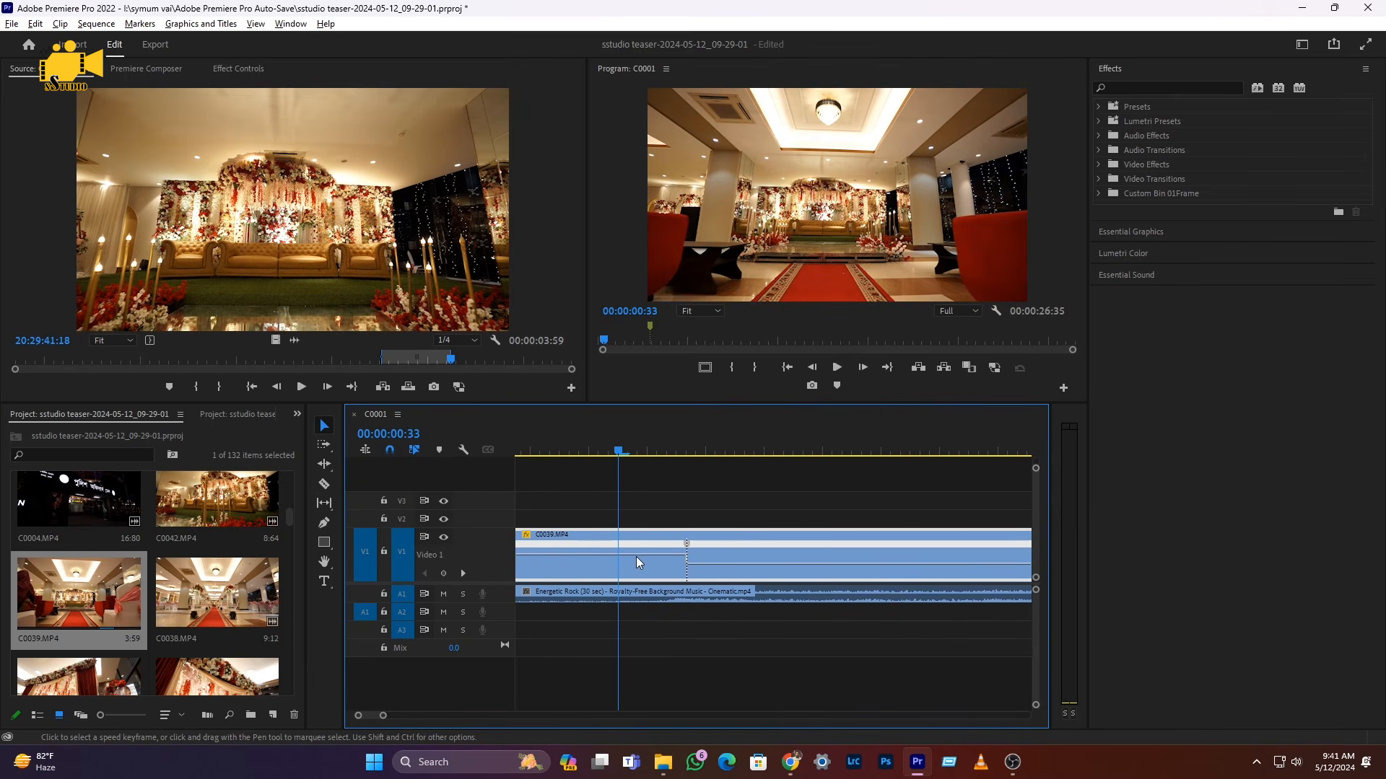
pyautogui.click(689, 548)
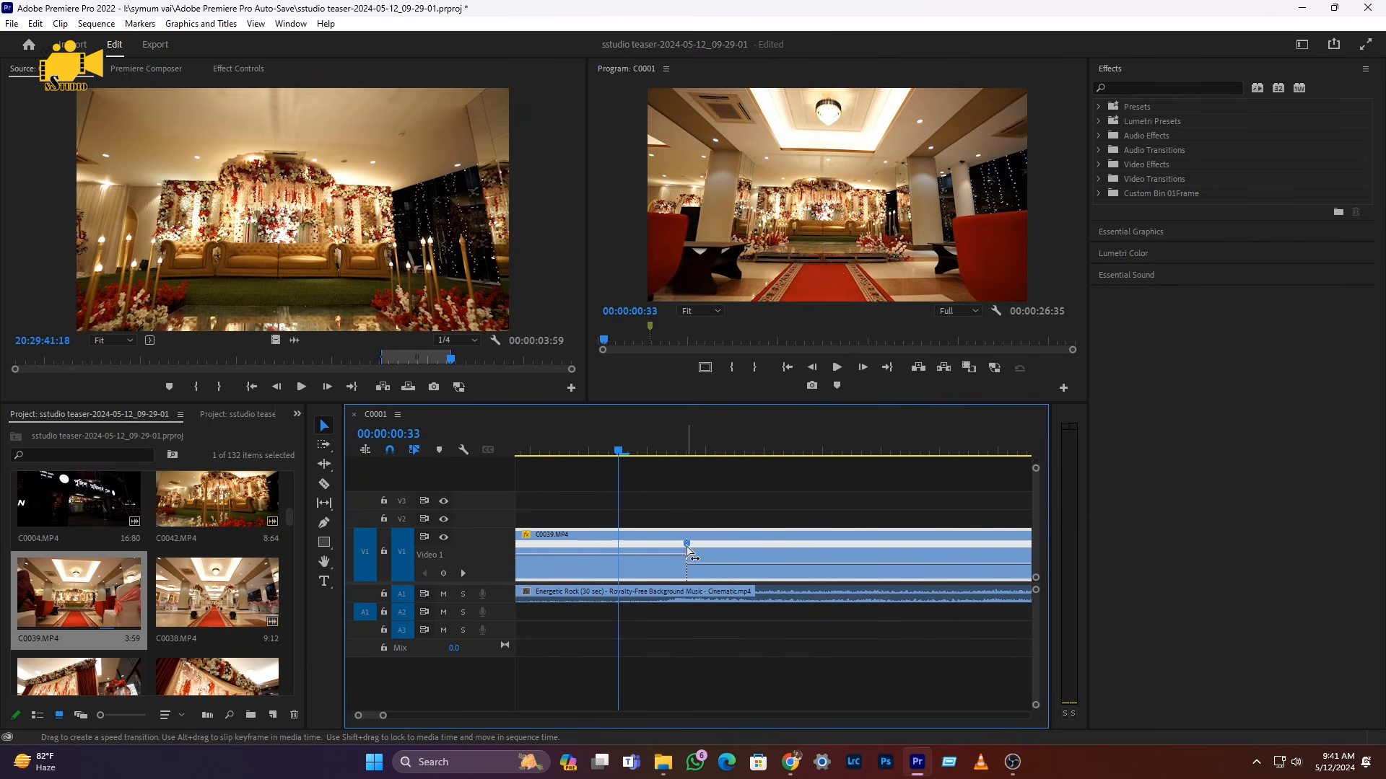
pyautogui.moveTo(689, 547)
pyautogui.mouseDown()
pyautogui.moveTo(711, 547)
pyautogui.moveTo(695, 550)
pyautogui.mouseUp()
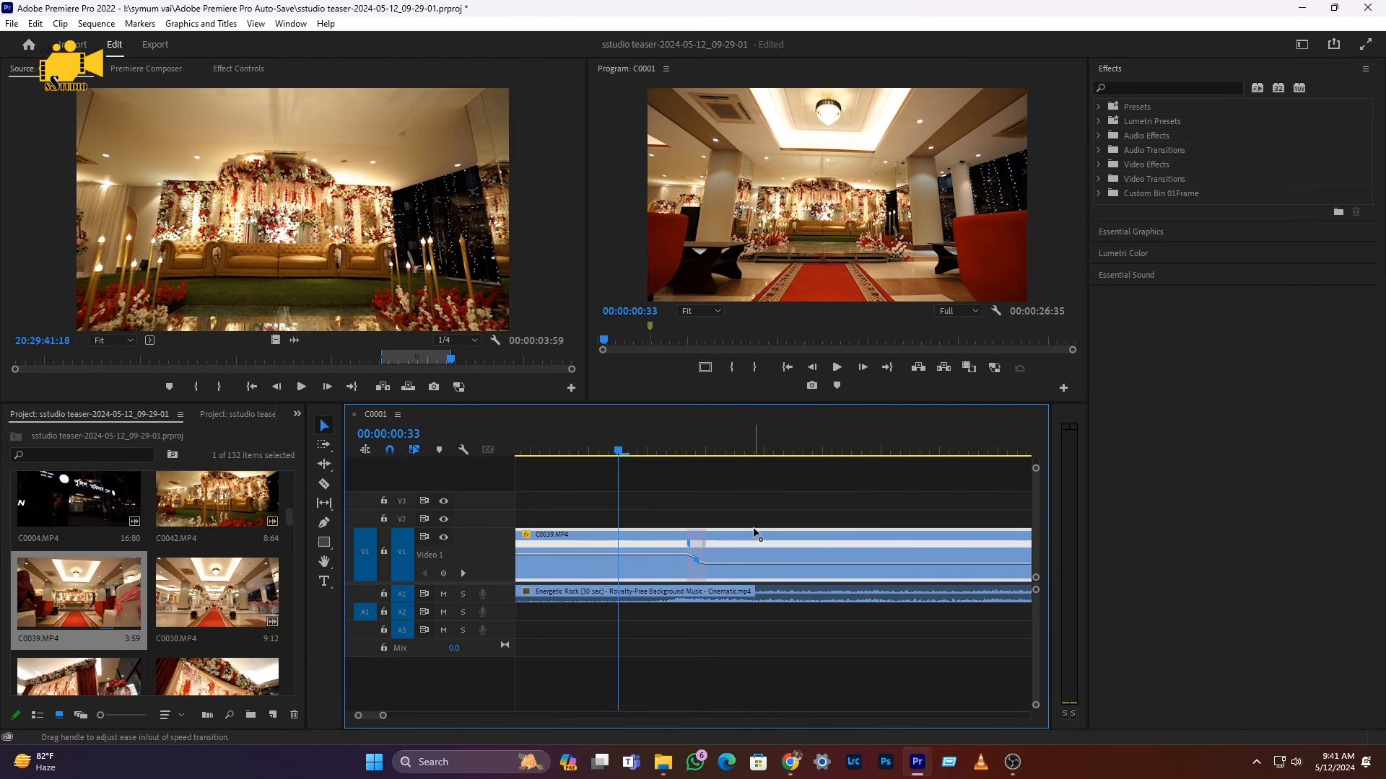
pyautogui.scroll(2, 674, 569)
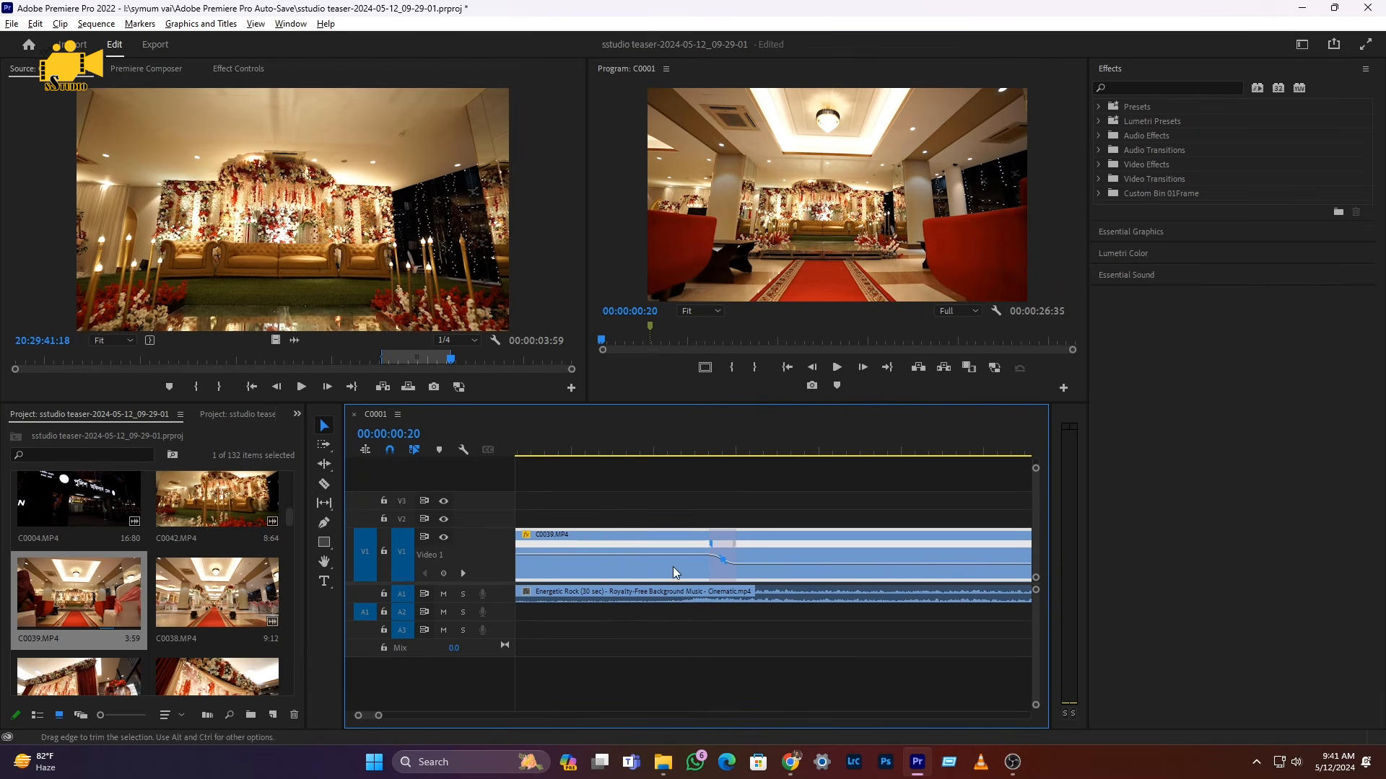
pyautogui.moveTo(735, 547); pyautogui.dragTo(773, 548)
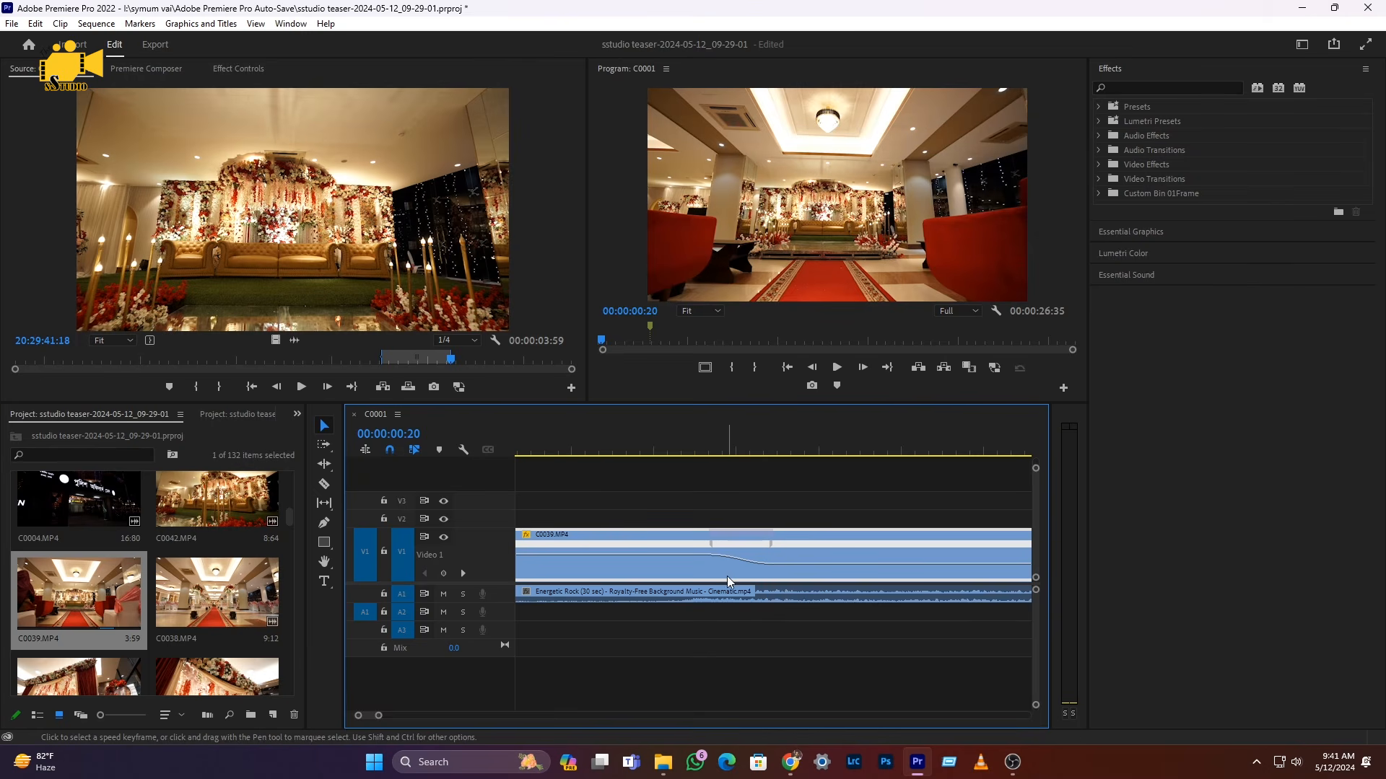
pyautogui.scroll(-3, 729, 580)
pyautogui.press('space')
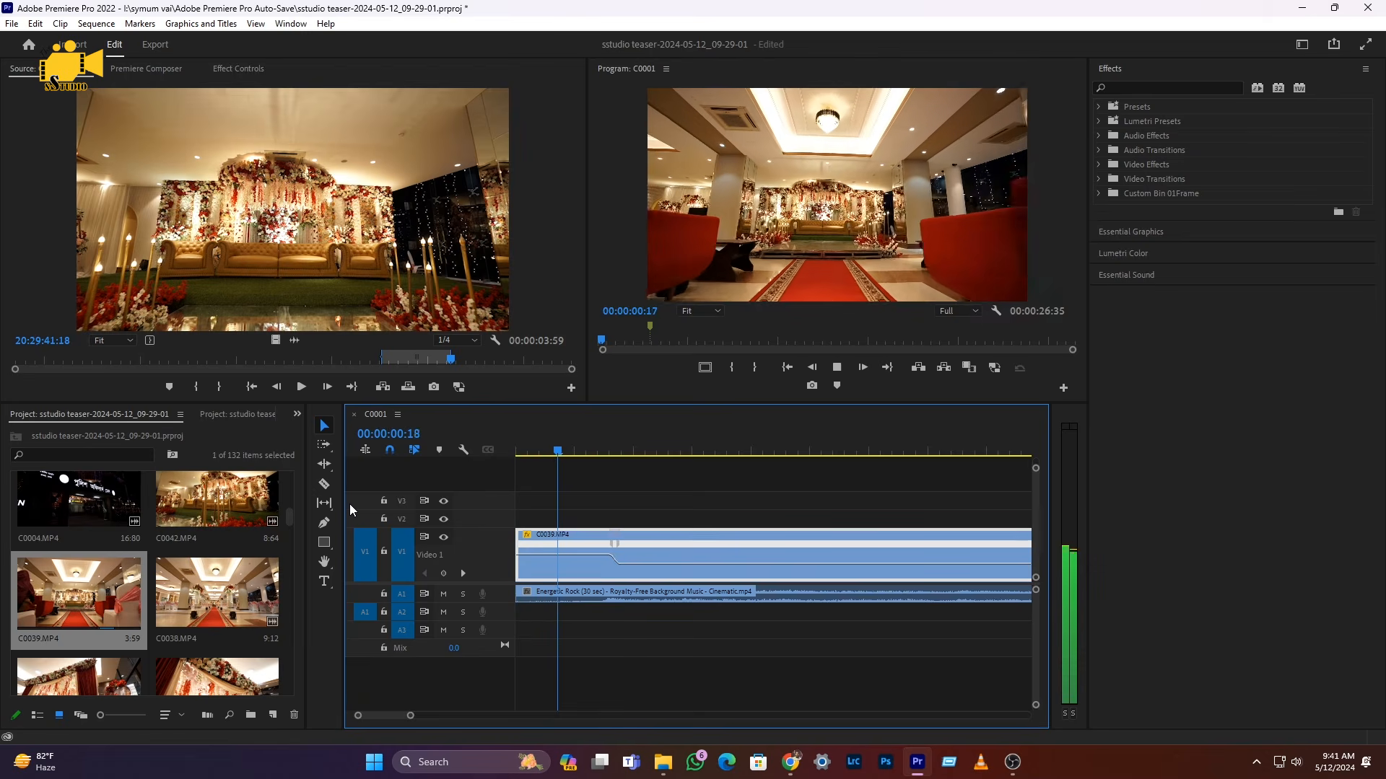
pyautogui.scroll(-2, 514, 523)
pyautogui.moveTo(563, 451); pyautogui.dragTo(414, 443)
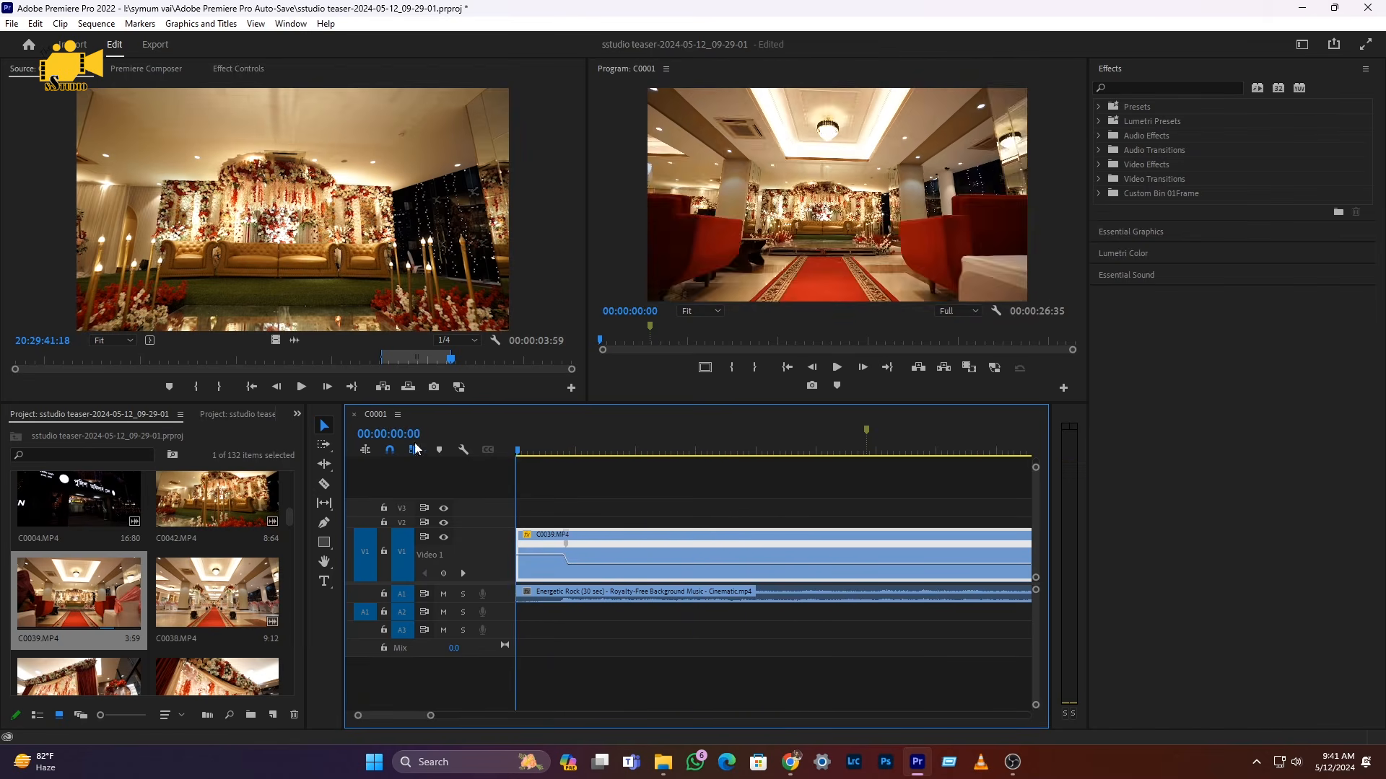
# - Cut C0039.MP4 at 00:00:01:01 with the Razor tool and delete the part after the cut
pyautogui.click(637, 451)
pyautogui.press('c')
pyautogui.click(639, 560)
pyautogui.press('v')
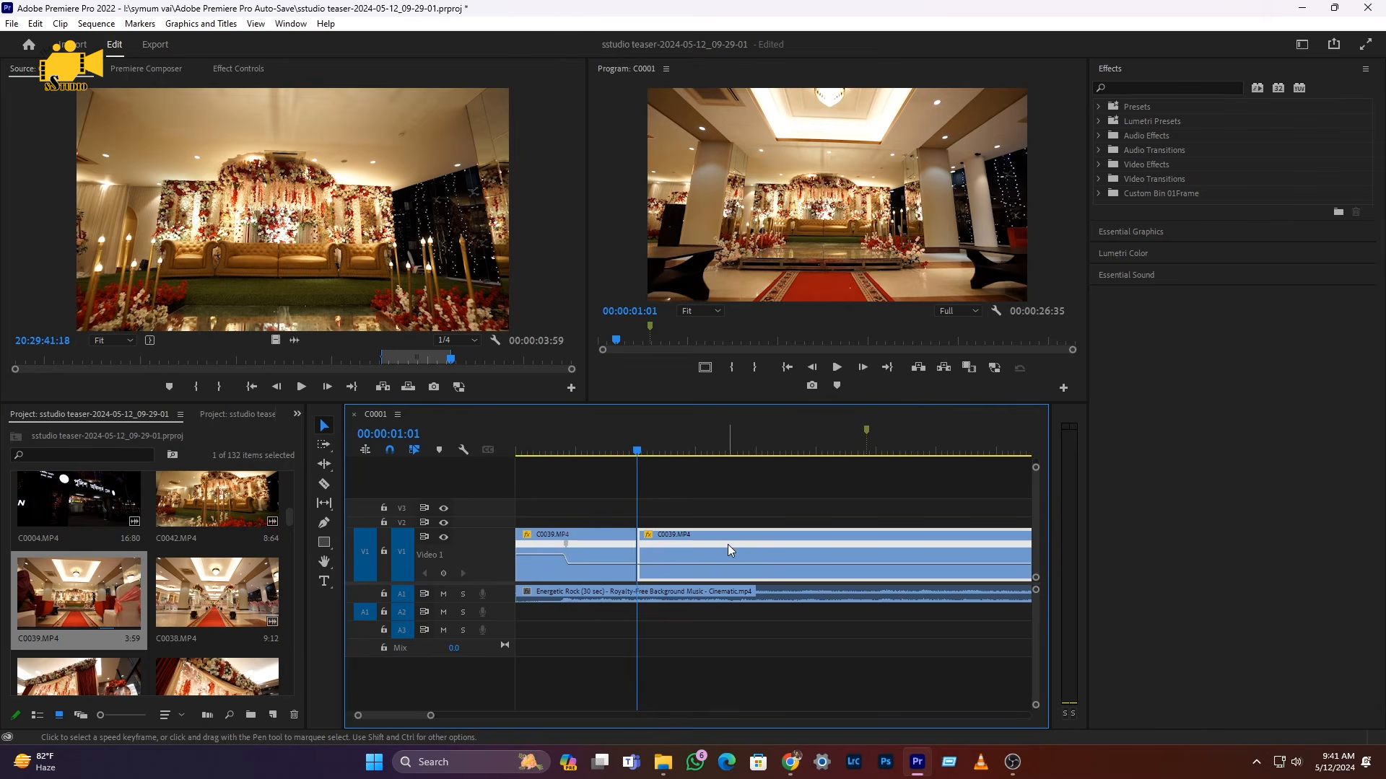
pyautogui.press('Delete')
pyautogui.press('-')
pyautogui.press('-')
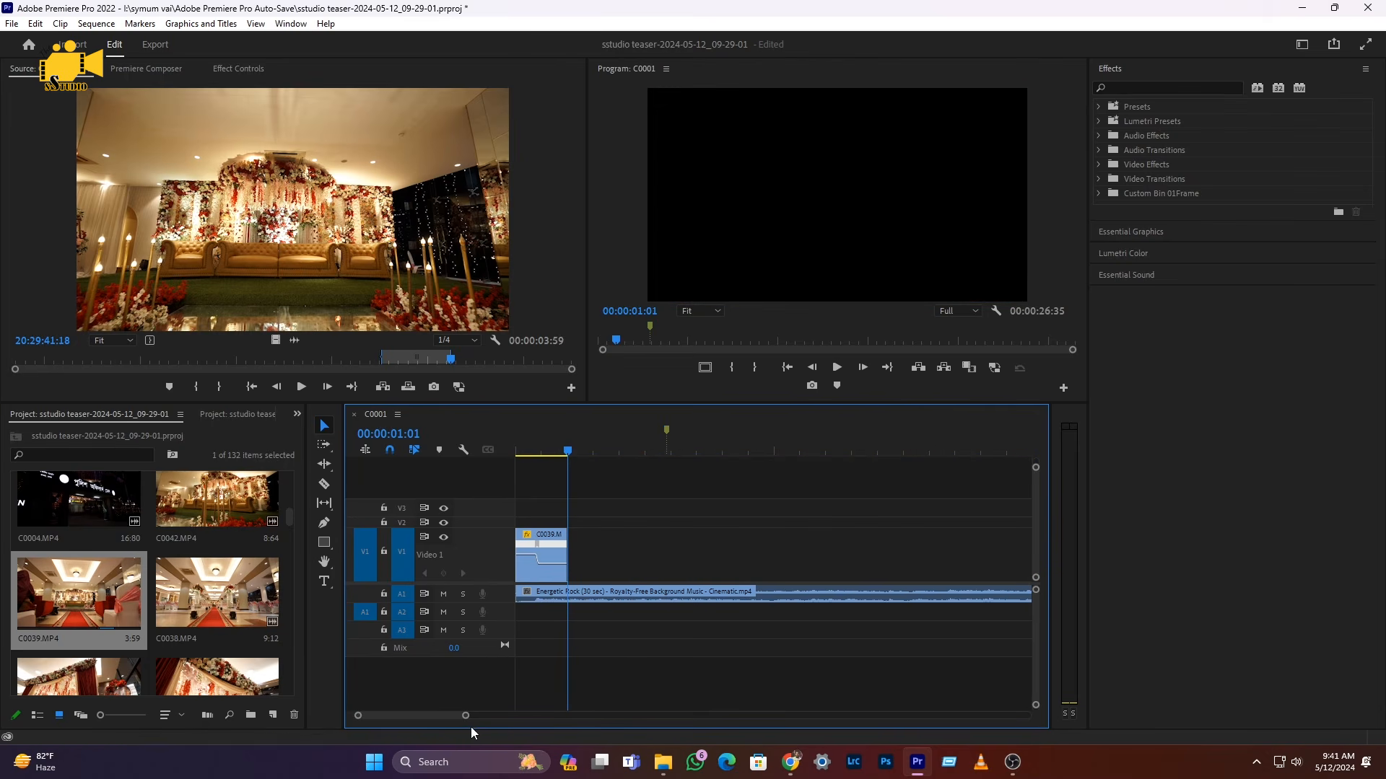
# - Collapse track V1, then expand track A1 to inspect the music waveform and collapse it again
pyautogui.doubleClick(505, 565)
pyautogui.press('=')
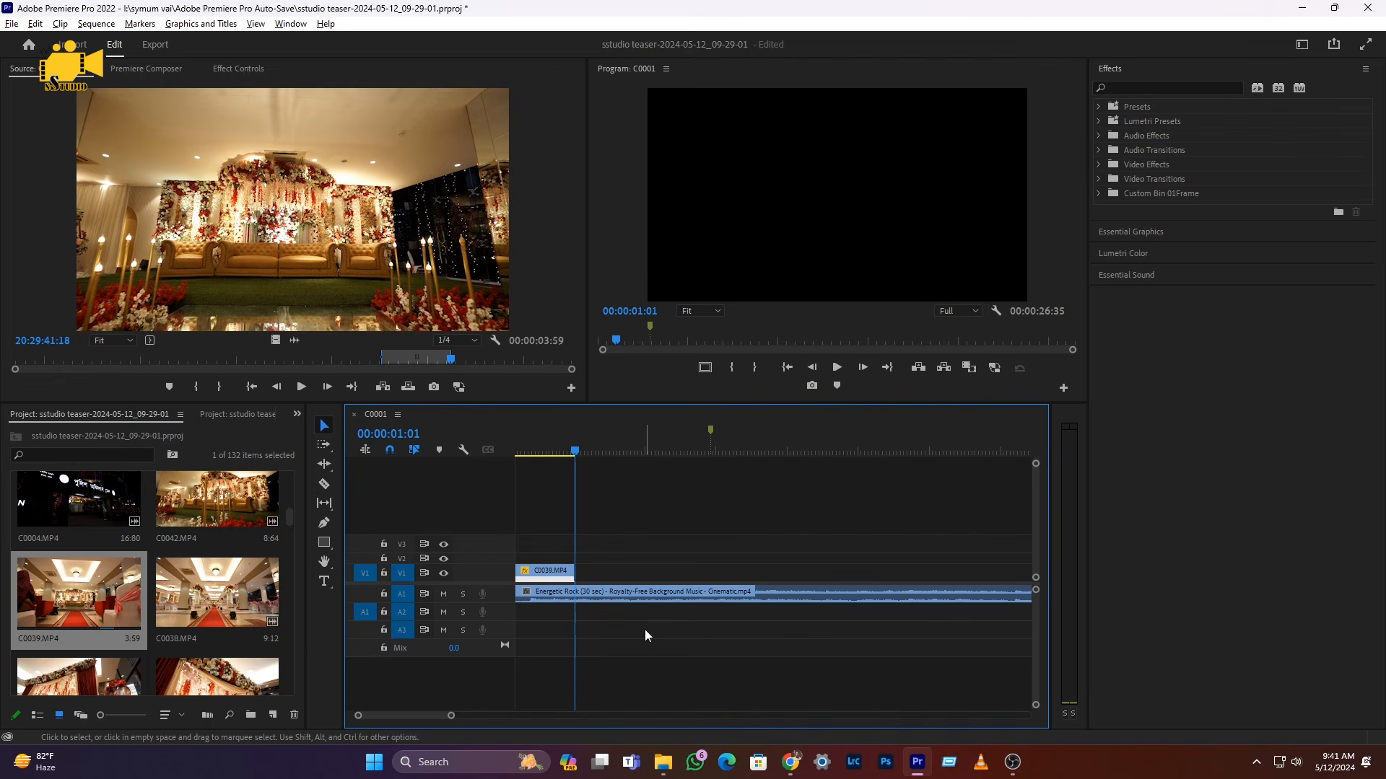
pyautogui.scroll(-11, 646, 636)
pyautogui.scroll(3, 645, 635)
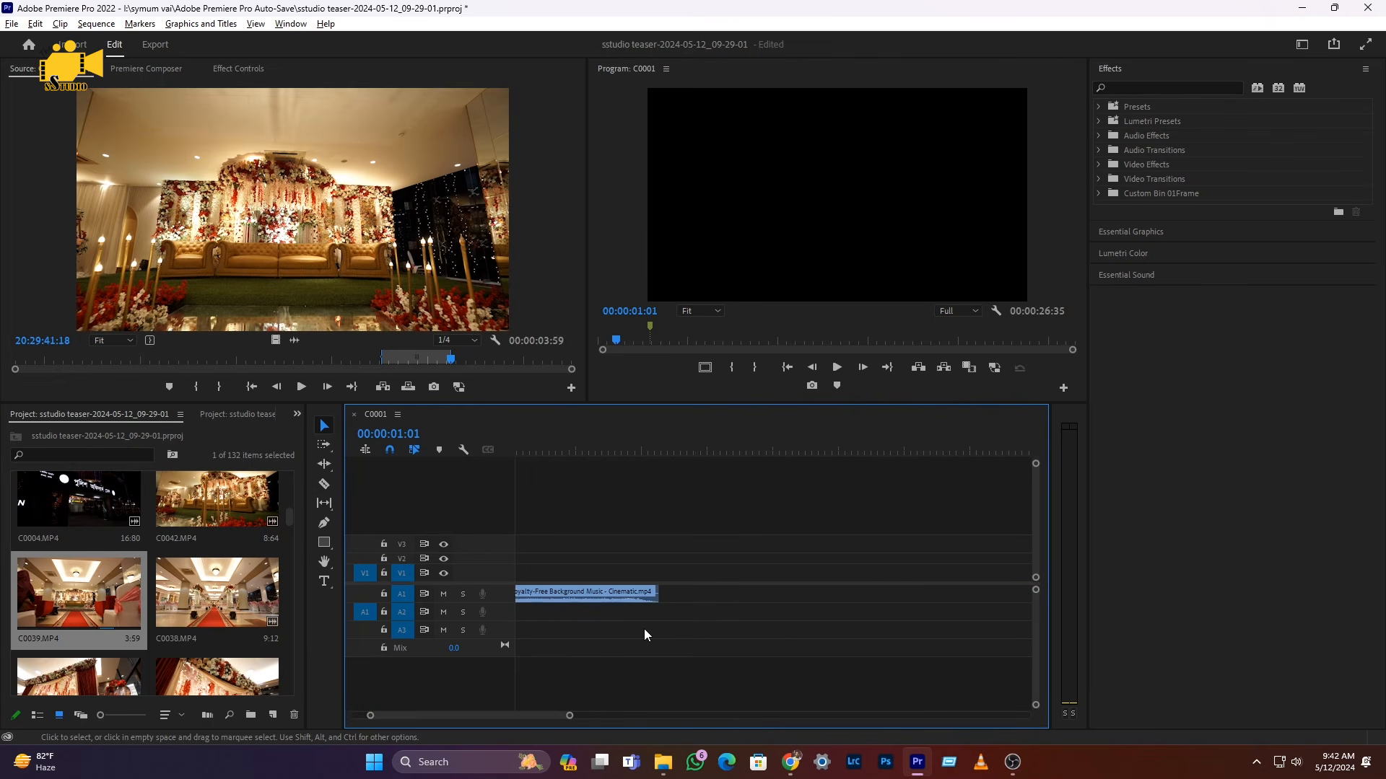
pyautogui.scroll(6, 644, 629)
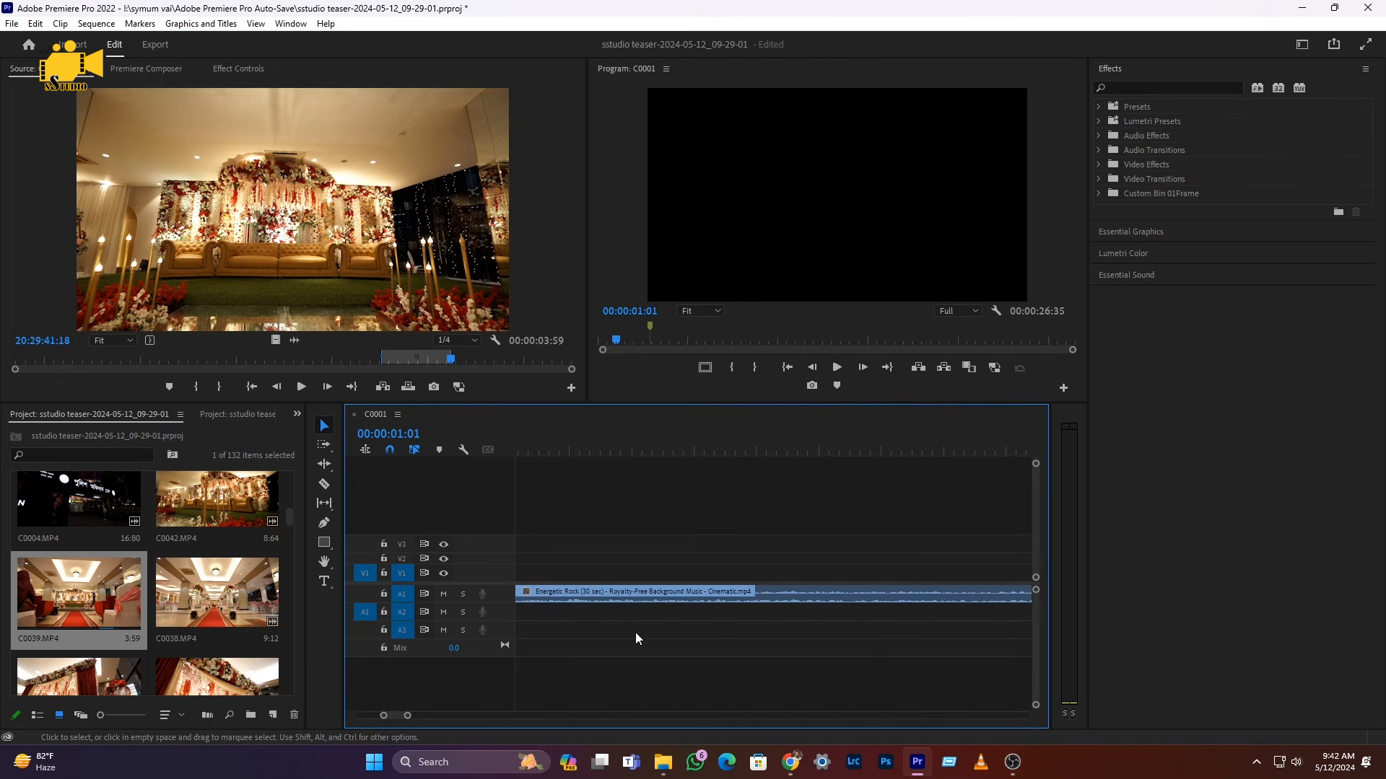
pyautogui.moveTo(390, 716); pyautogui.dragTo(353, 717)
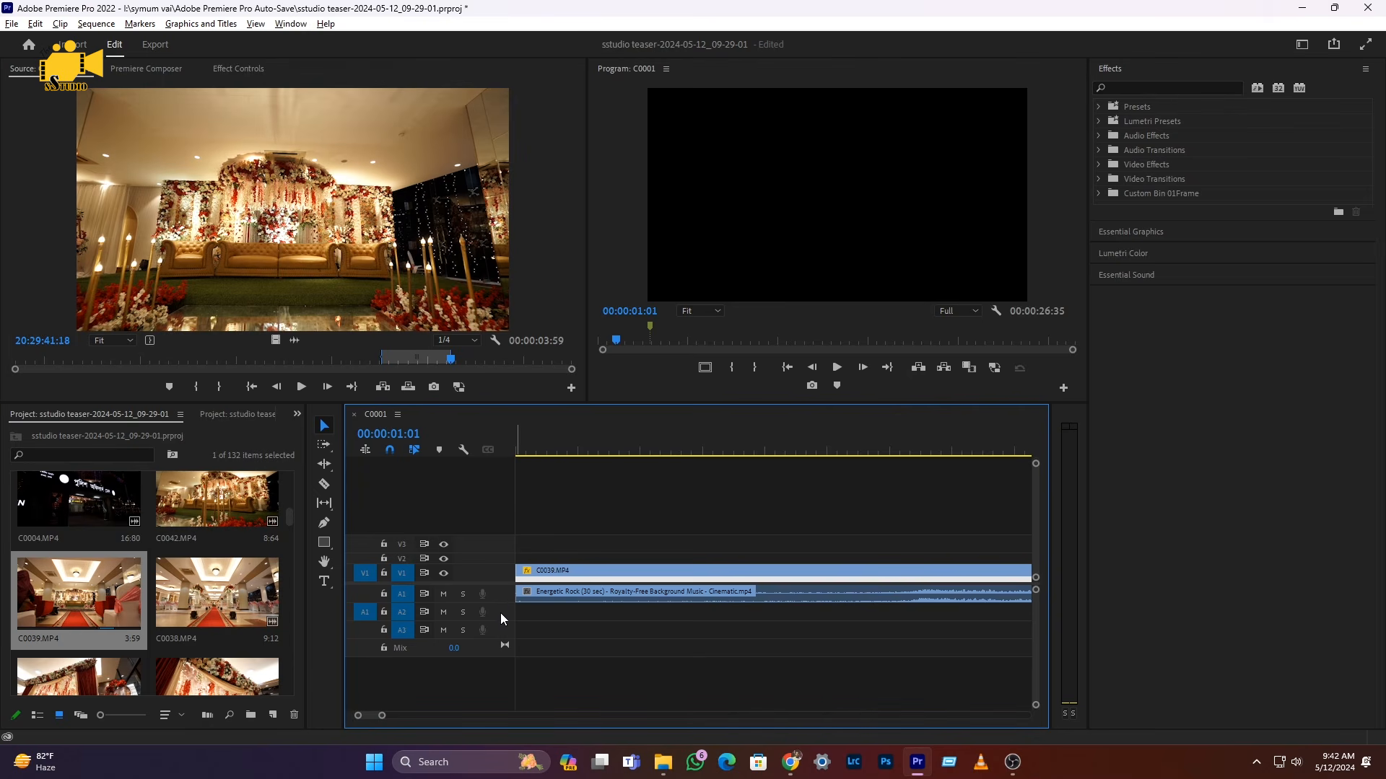
pyautogui.doubleClick(496, 593)
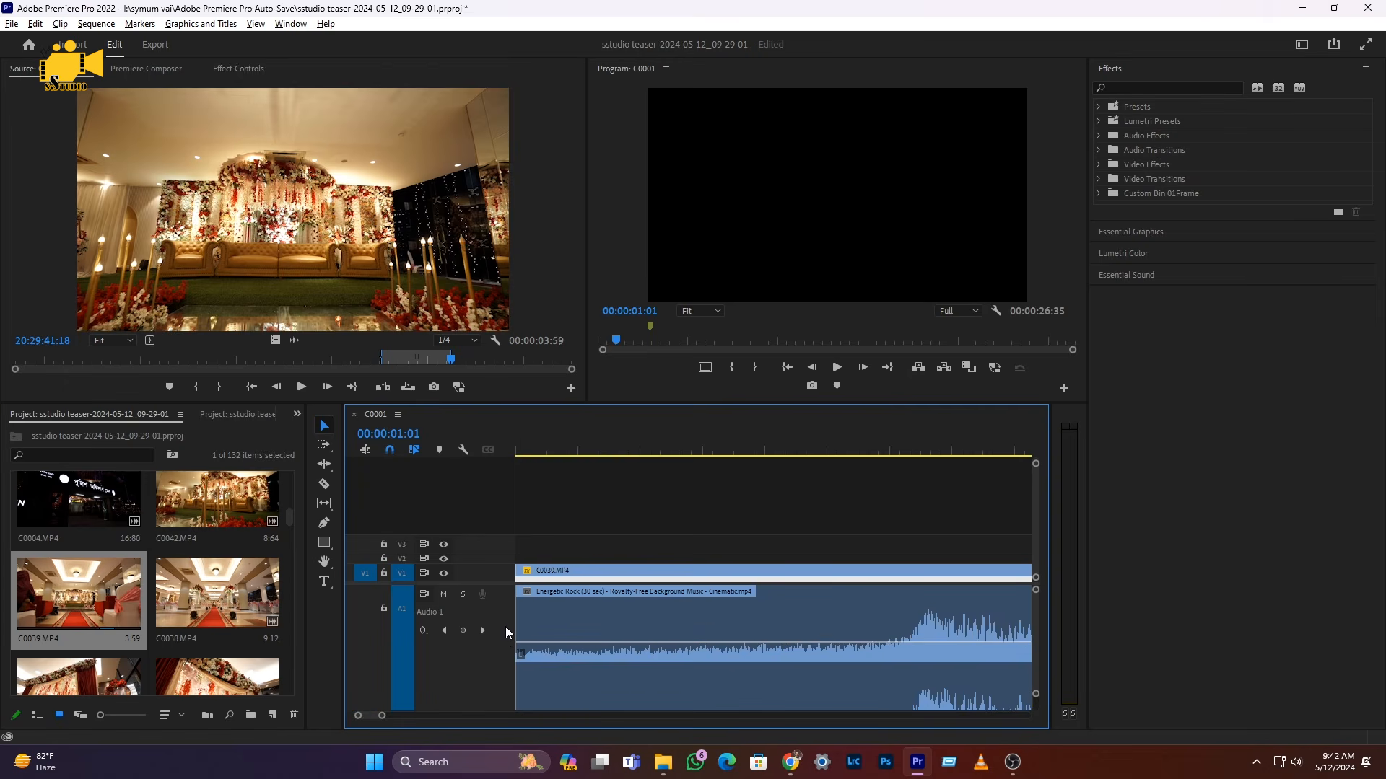
pyautogui.doubleClick(505, 633)
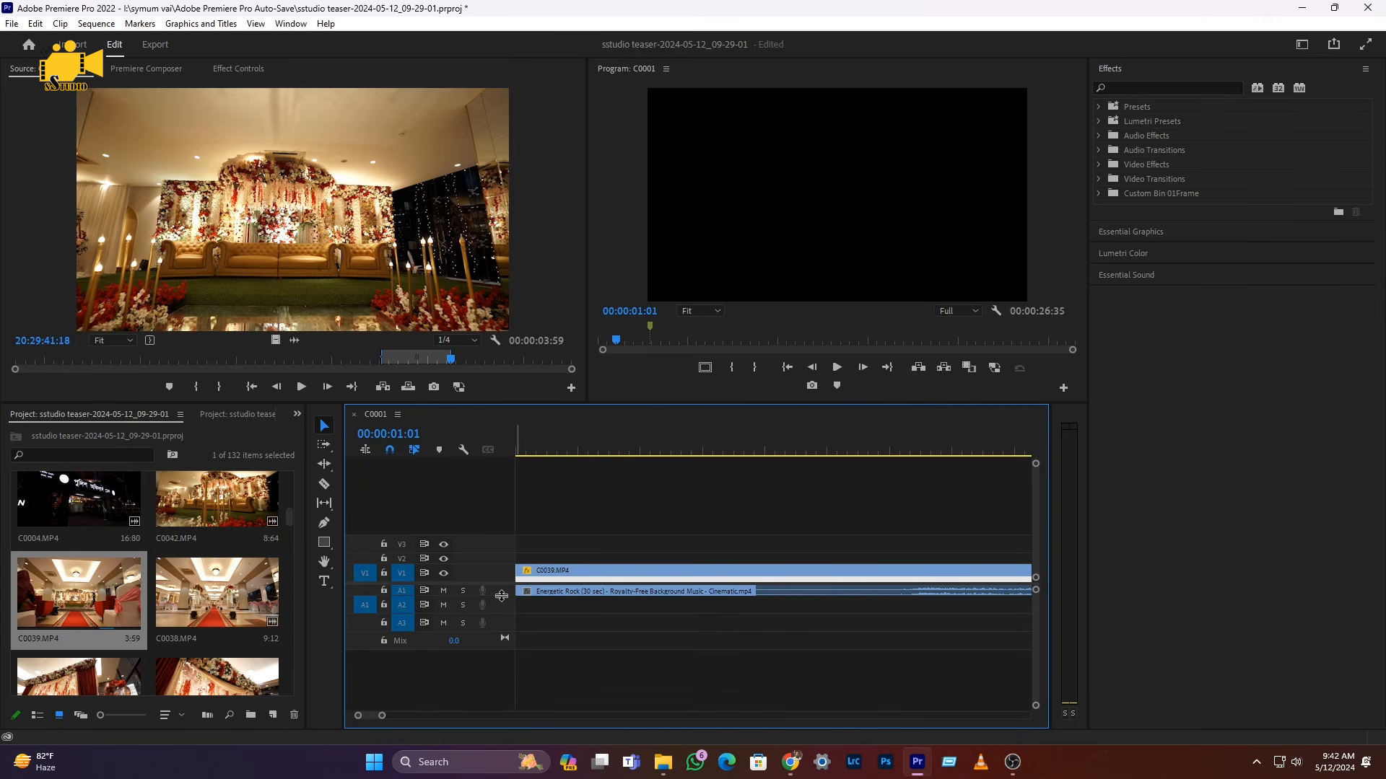
pyautogui.doubleClick(500, 591)
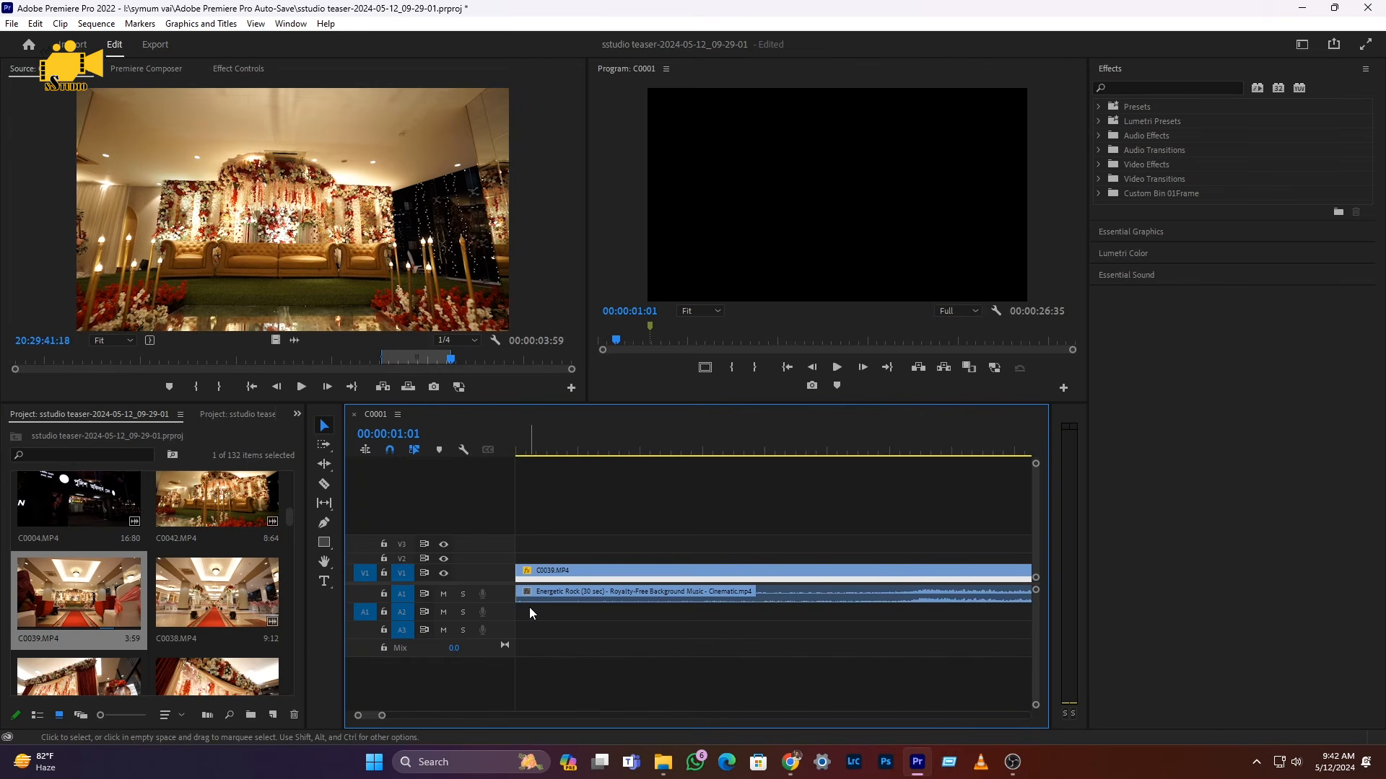
pyautogui.scroll(-4, 531, 610)
pyautogui.scroll(-2, 549, 610)
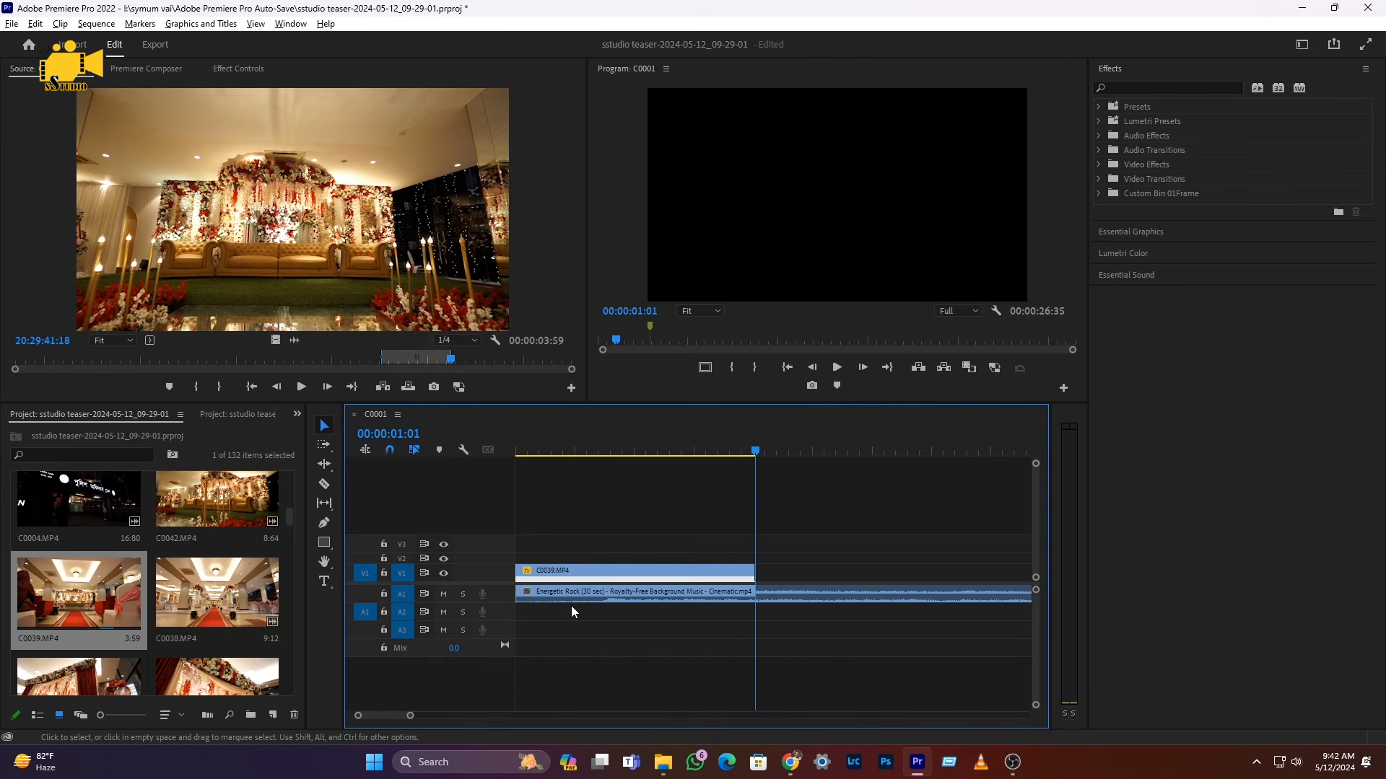
# - Place C0038.MP4 on track V1 after C0039.MP4 and cut it into six pieces with the Razor tool
pyautogui.doubleClick(227, 605)
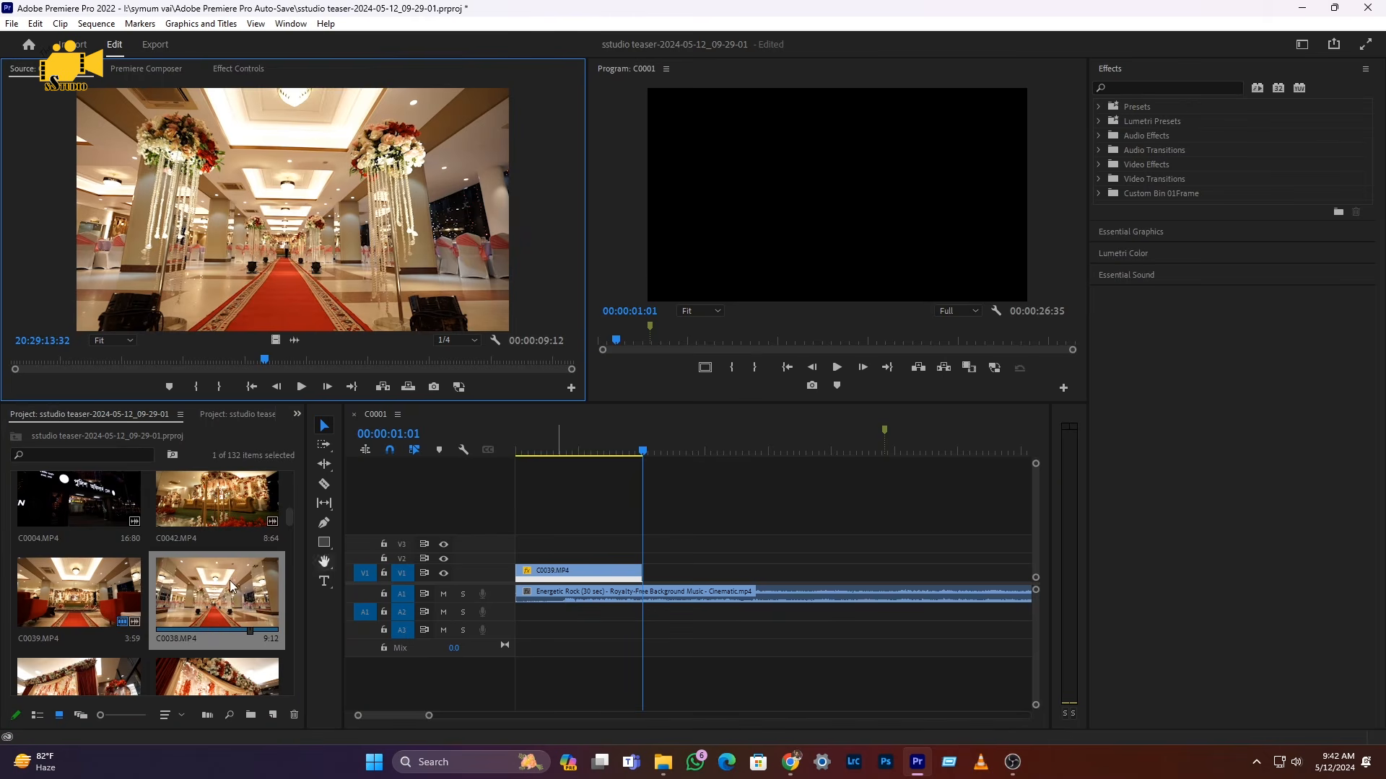
pyautogui.moveTo(216, 592); pyautogui.dragTo(706, 570)
pyautogui.scroll(-3, 581, 568)
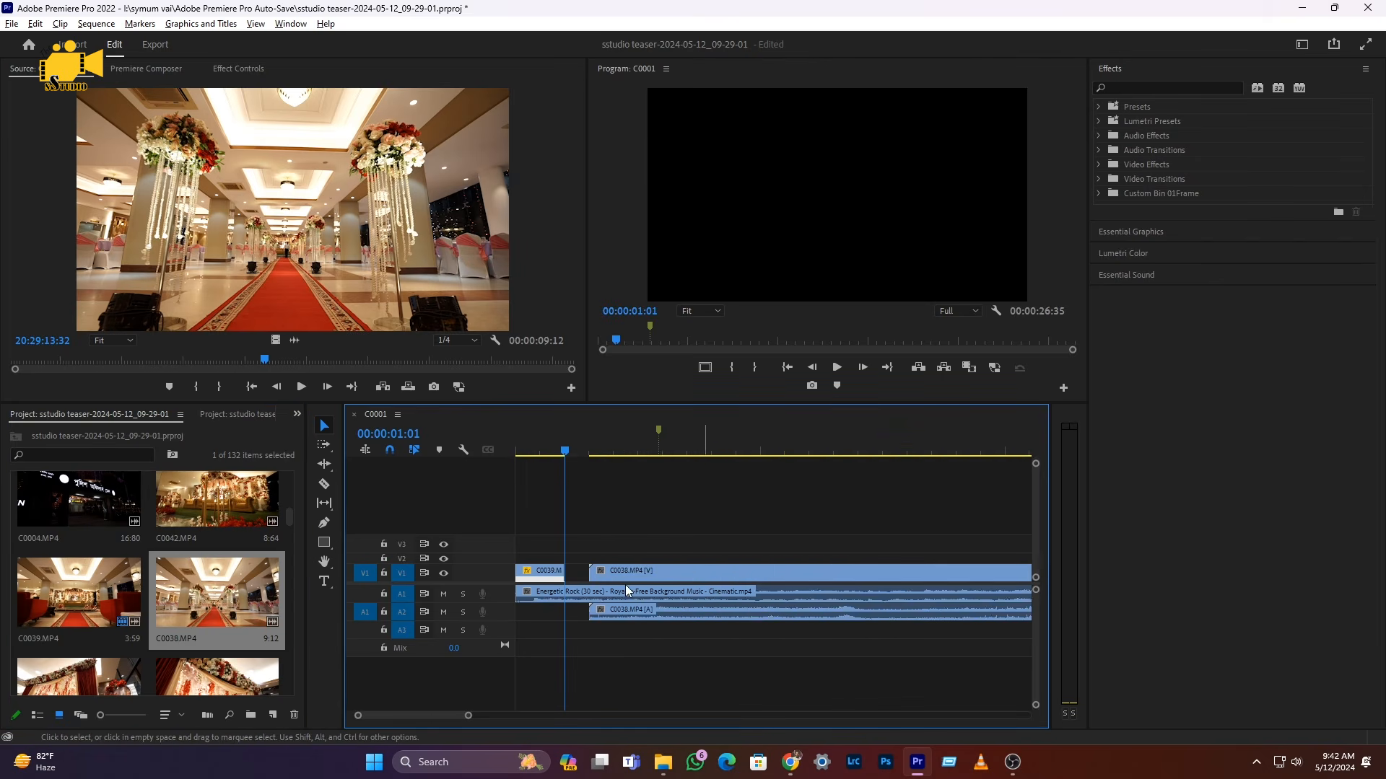
pyautogui.click(671, 580)
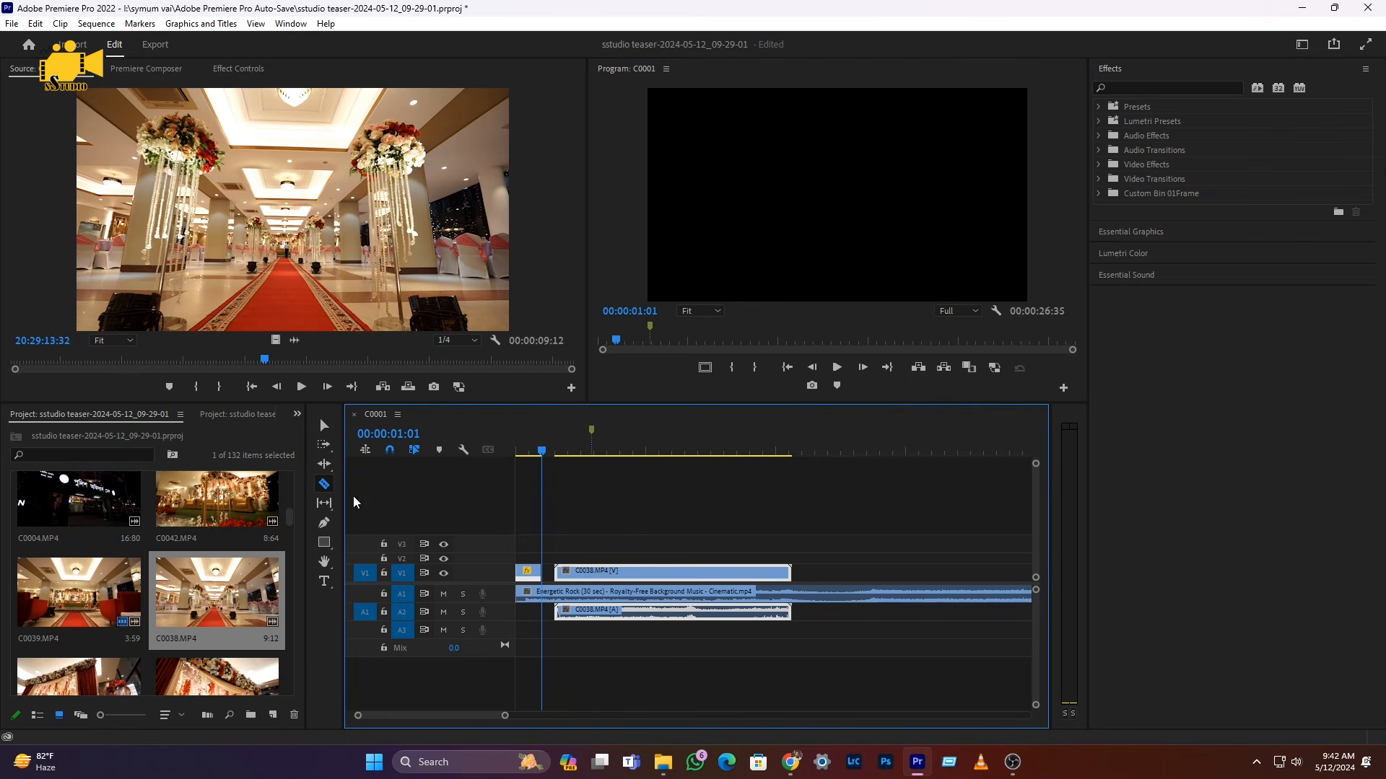
pyautogui.click(601, 570)
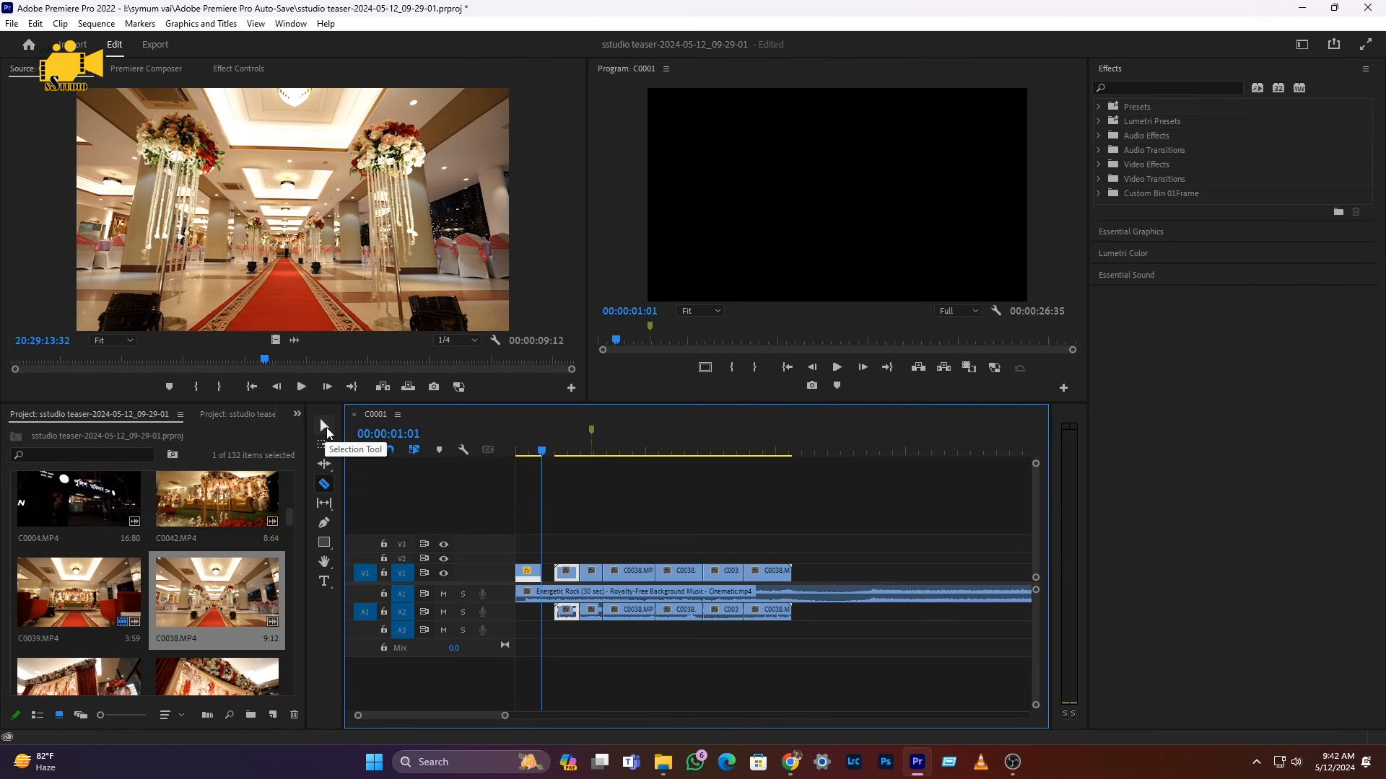
pyautogui.click(326, 428)
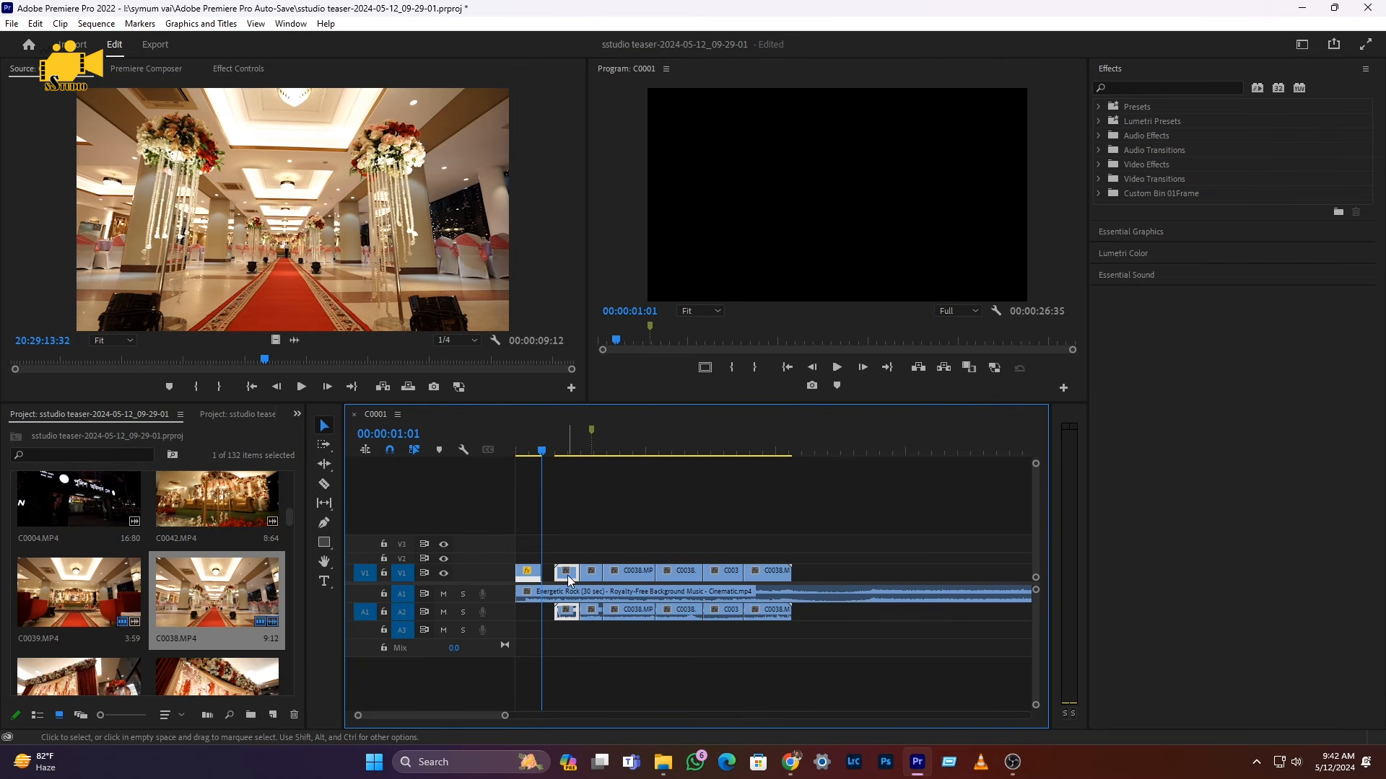
# - Delete the third piece of C0038.MP4 and close the remaining gap with Ripple Delete
pyautogui.click(623, 574)
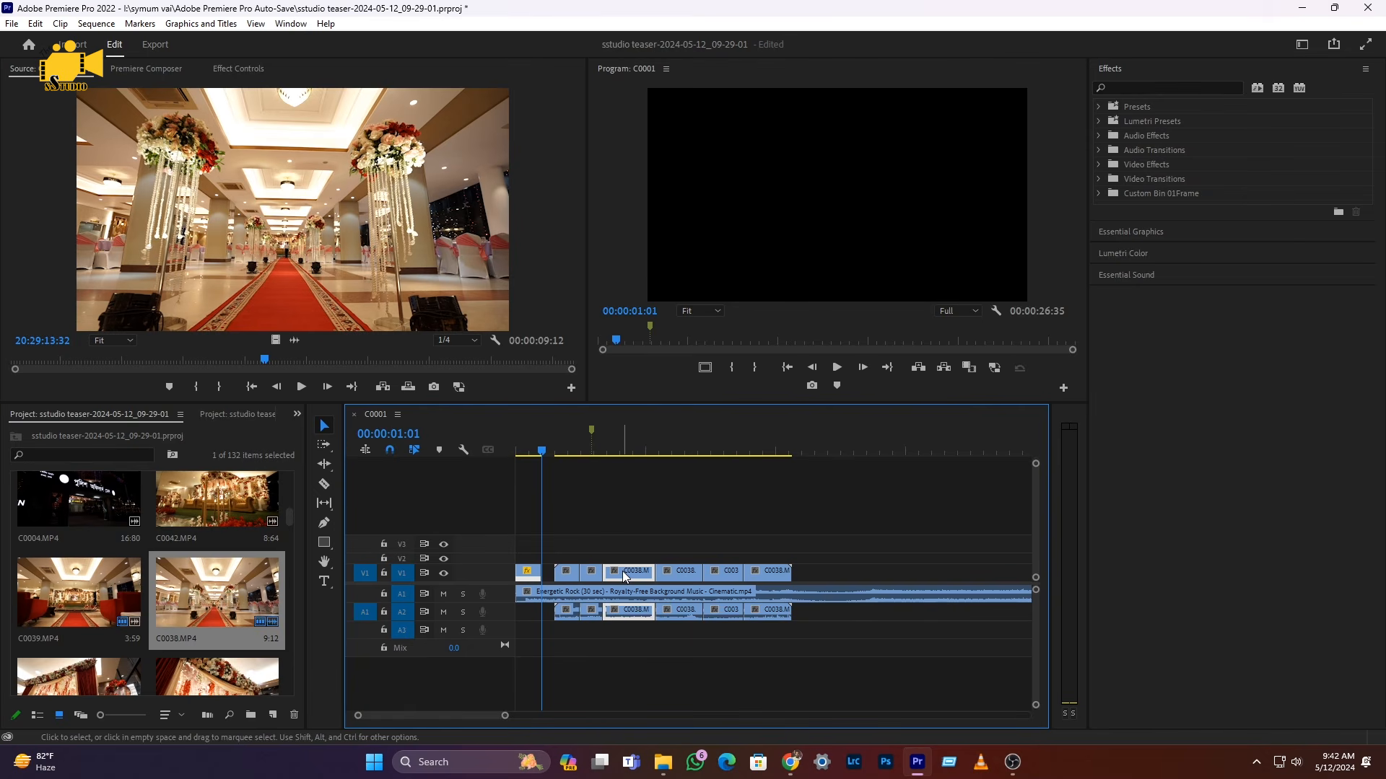
pyautogui.press('Delete')
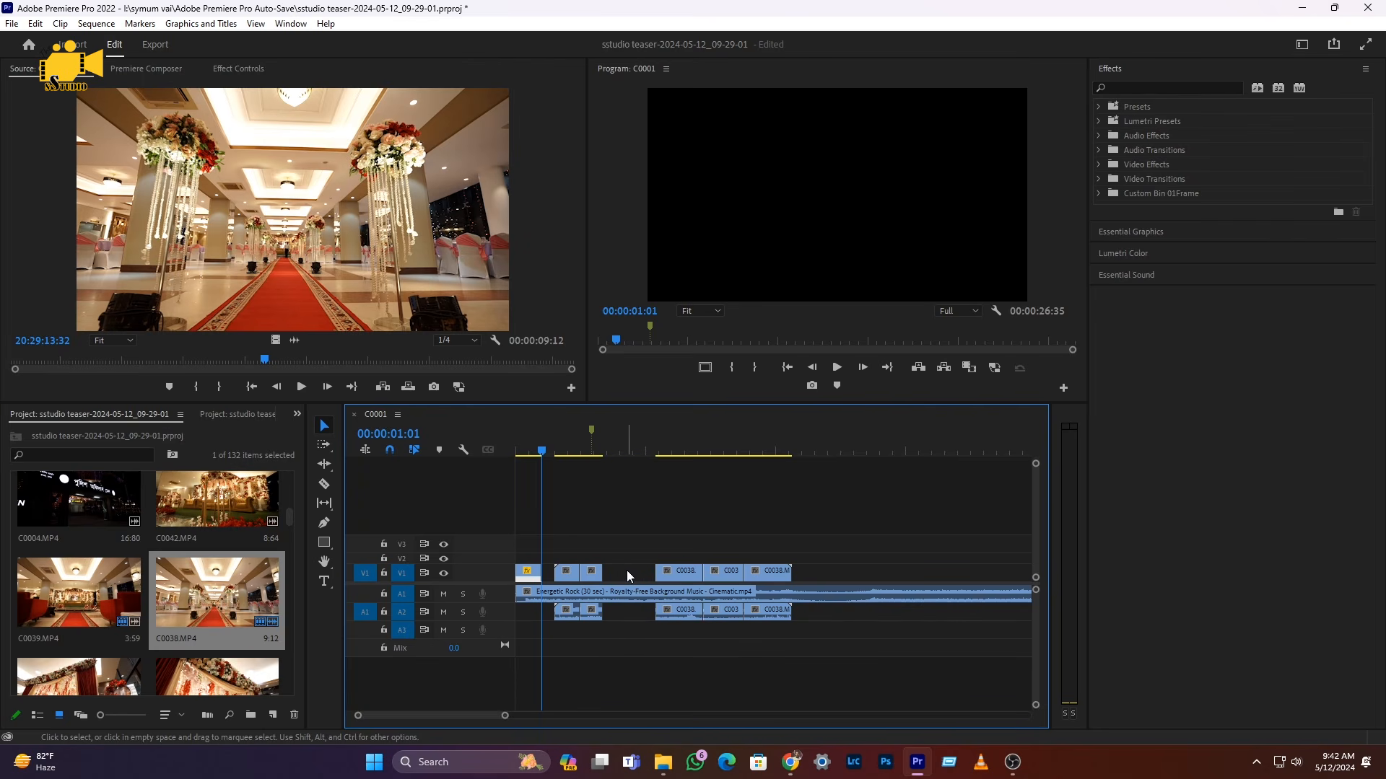
pyautogui.rightClick(626, 570)
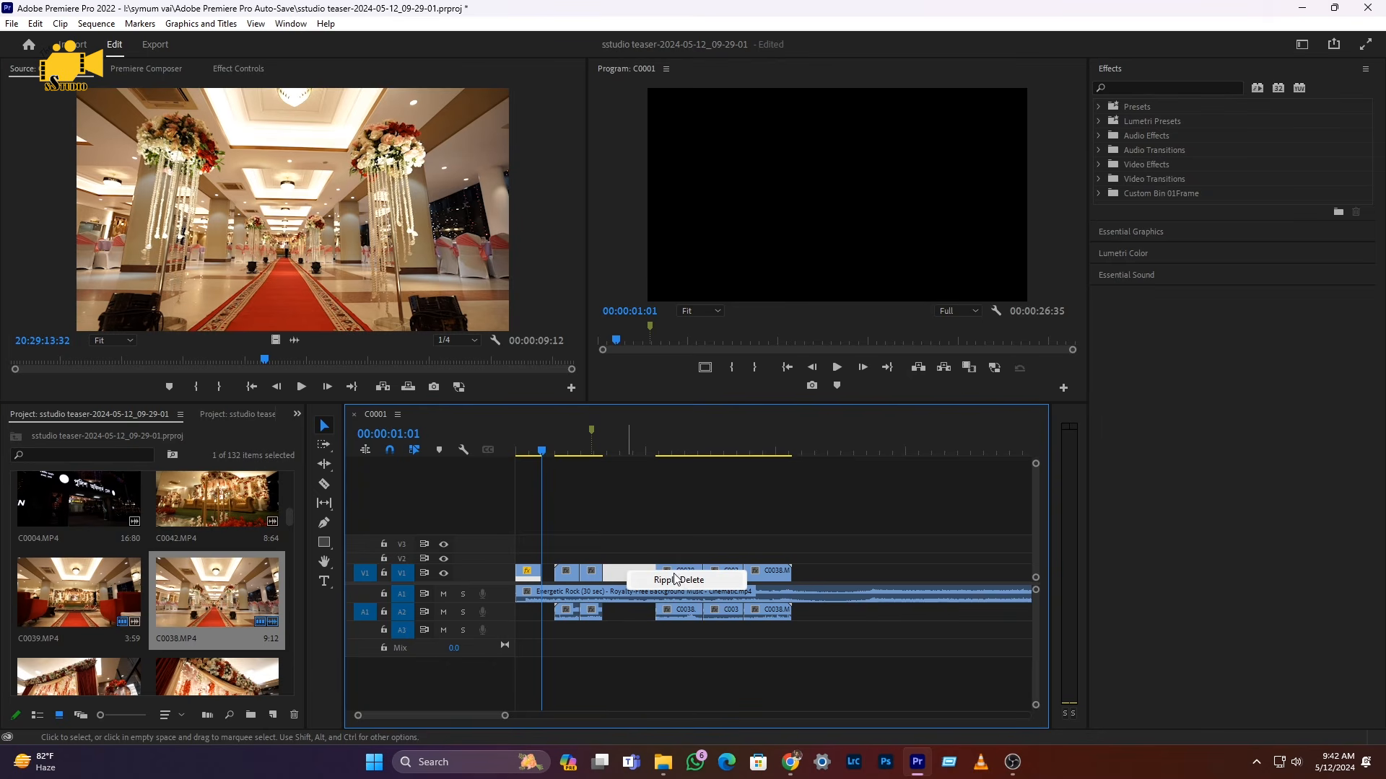
pyautogui.click(630, 577)
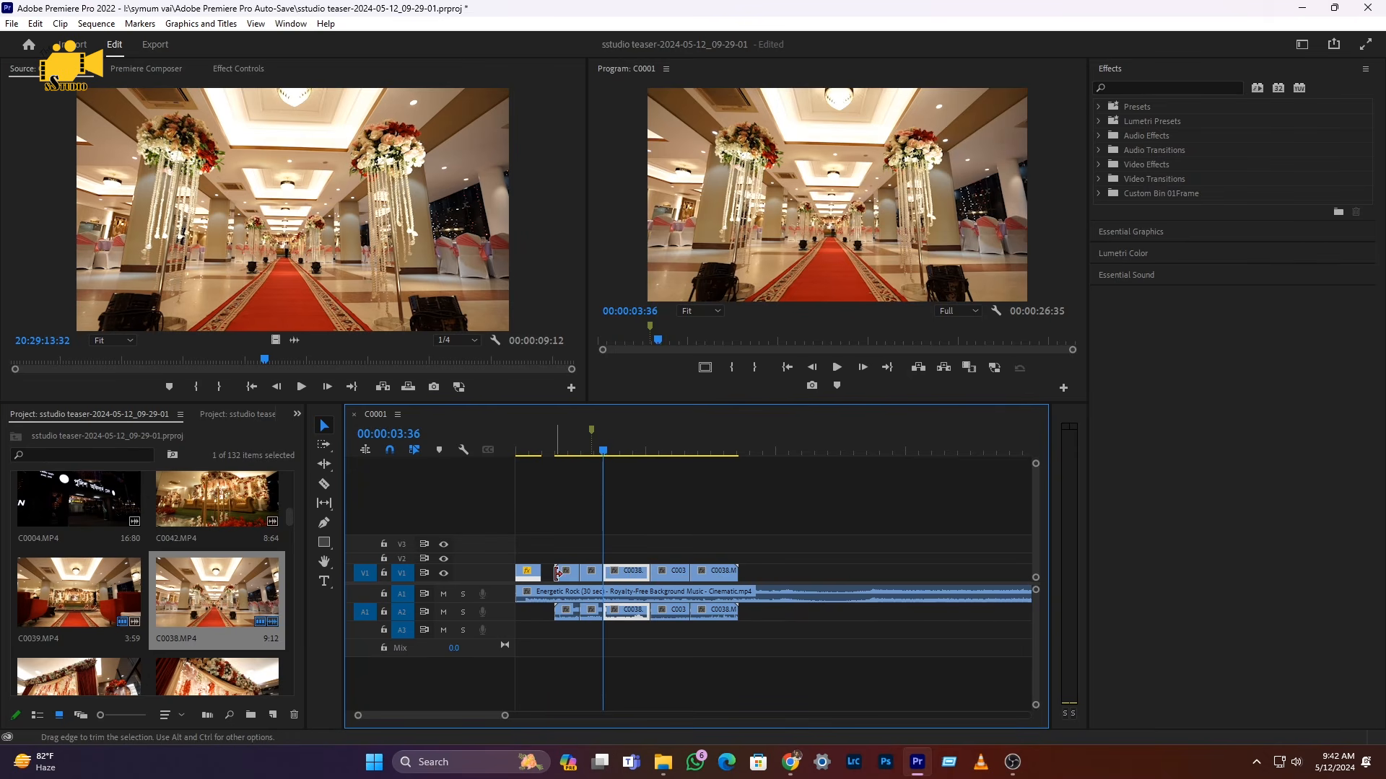
# - Try closing the gap by moving the first two C0038.MP4 pieces against the rest, then undo back to the uncut clip
pyautogui.hotkey('ctrl', 'z')
pyautogui.moveTo(821, 539); pyautogui.dragTo(625, 572)
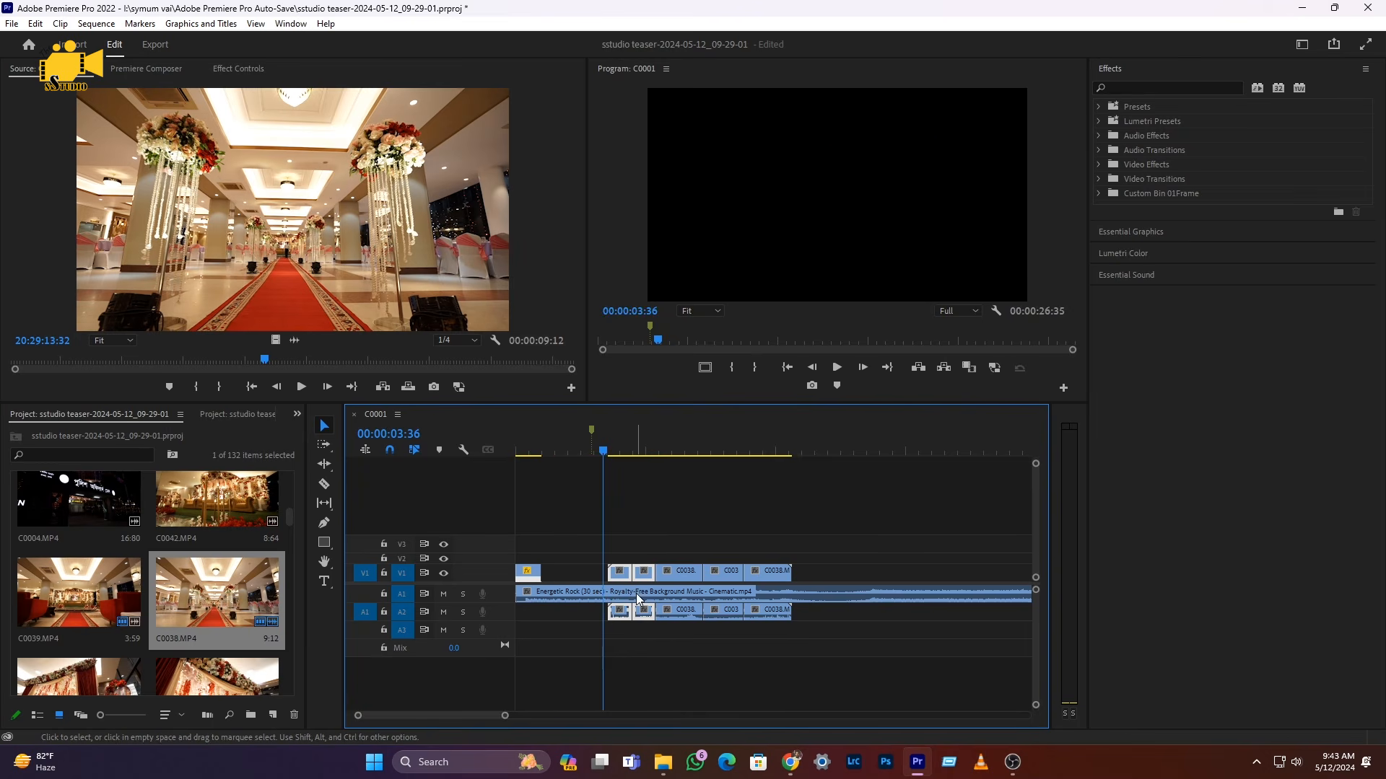
pyautogui.hotkey('ctrl', 'z')
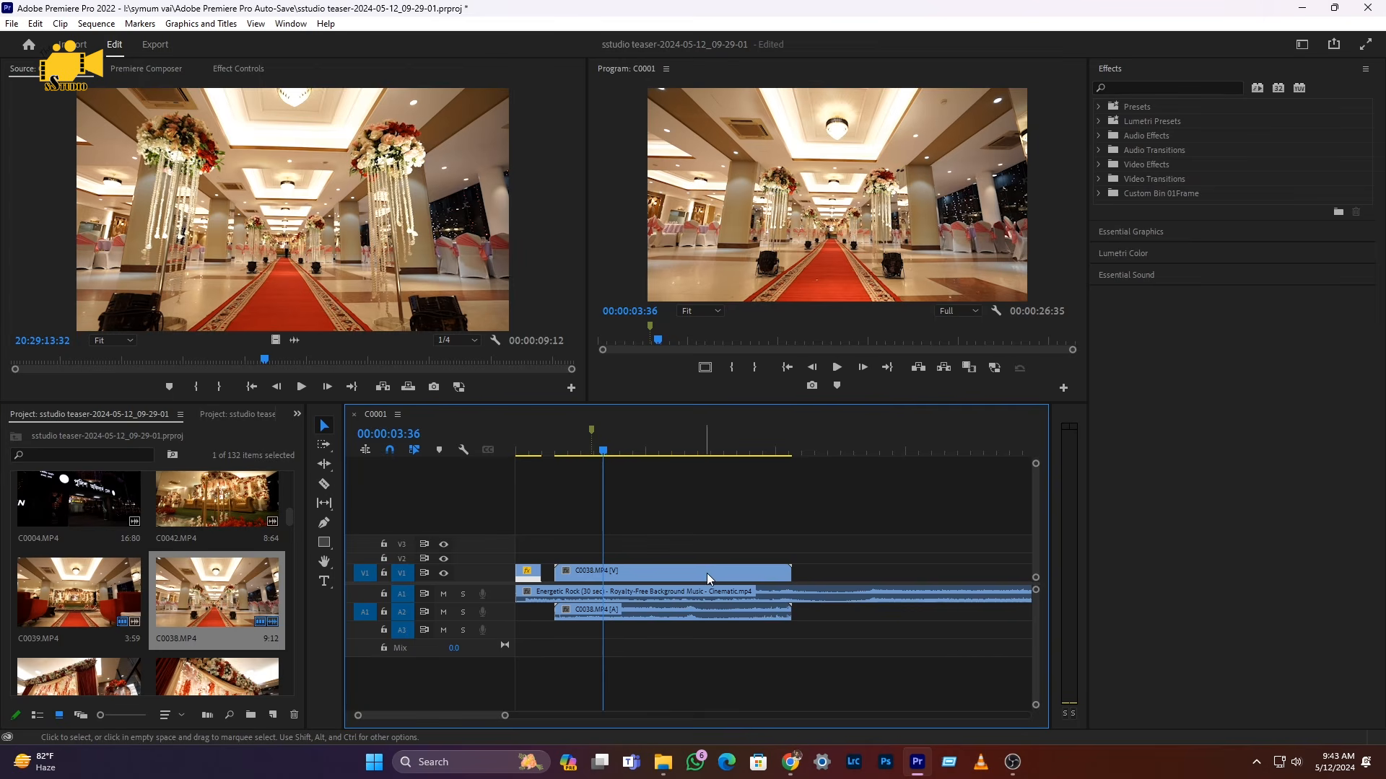
# - Trim both ends of C0038.MP4 slightly, then delete the clip from the timeline
pyautogui.click(635, 577)
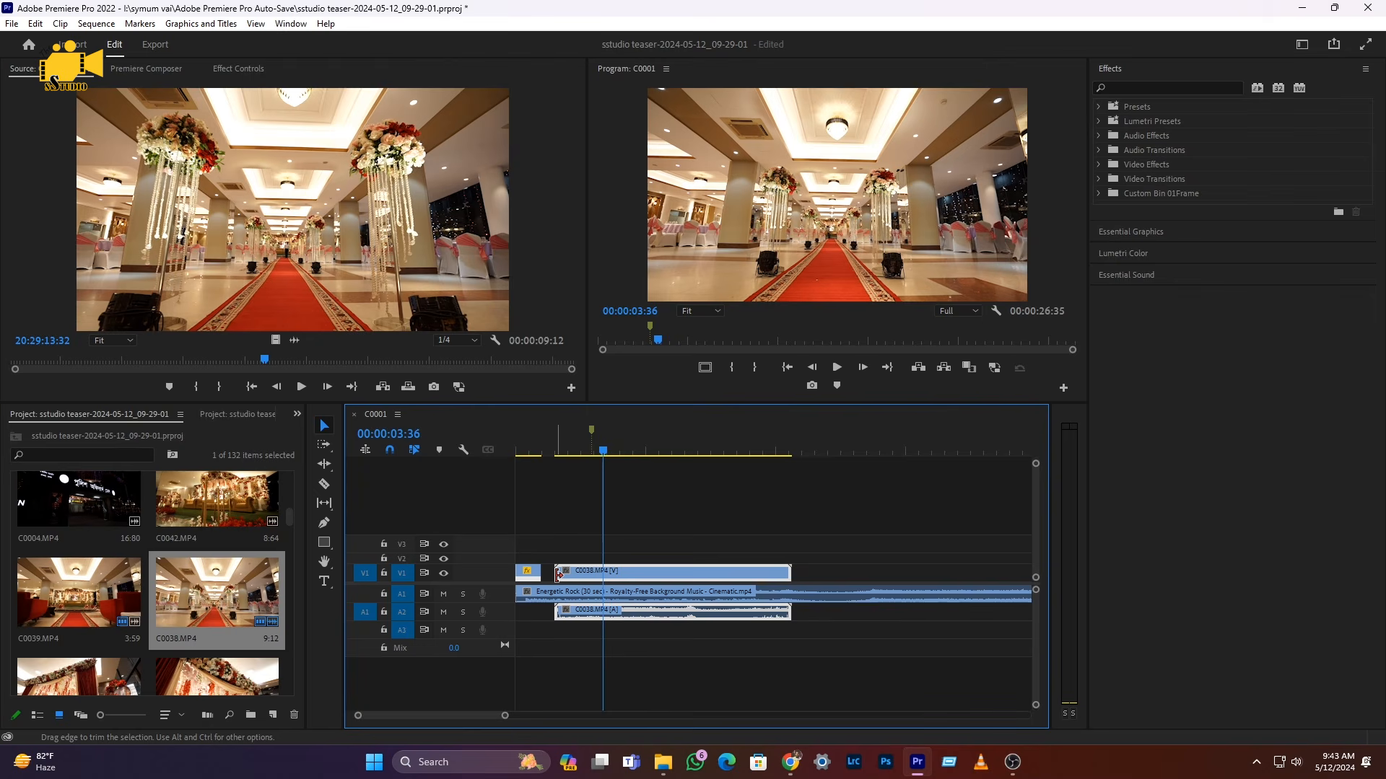
pyautogui.moveTo(558, 574)
pyautogui.mouseDown()
pyautogui.moveTo(667, 569)
pyautogui.moveTo(568, 570)
pyautogui.mouseUp()
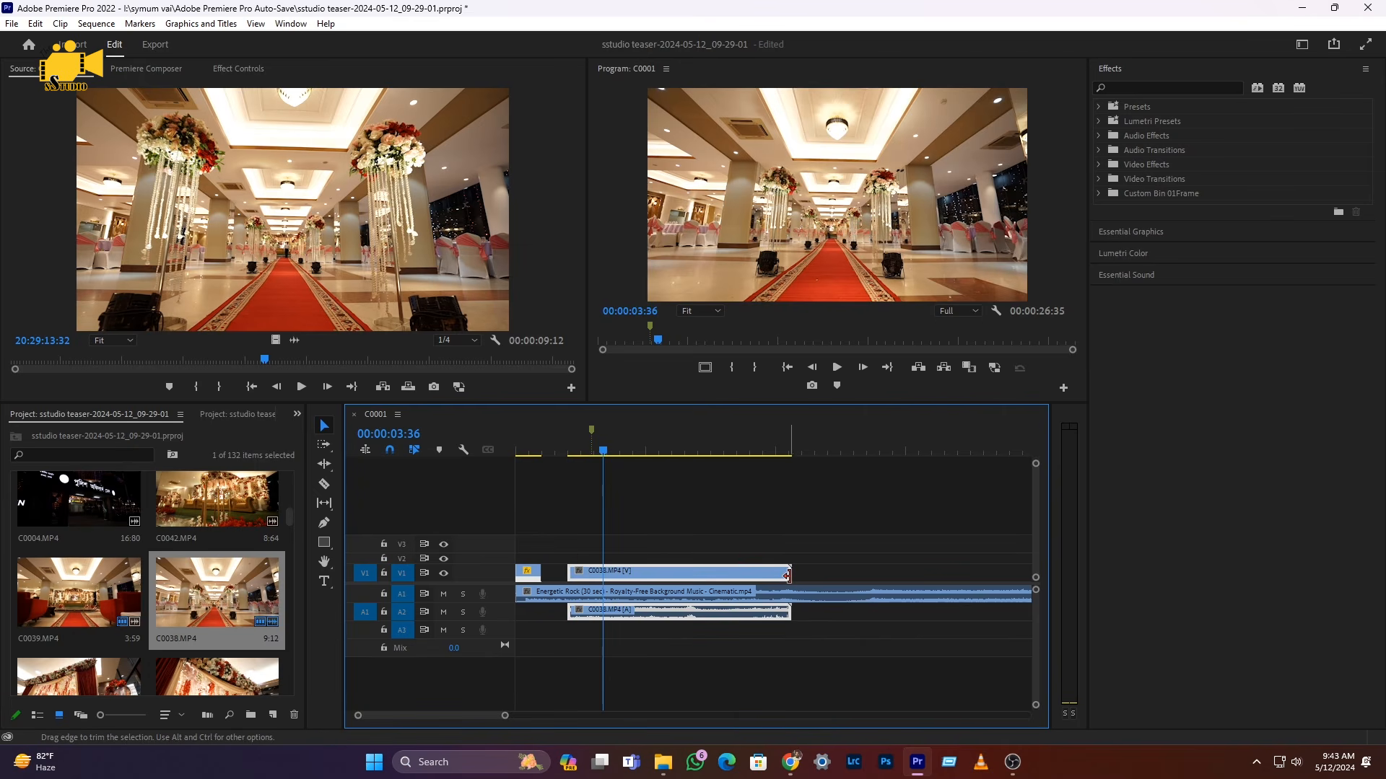
pyautogui.moveTo(788, 575)
pyautogui.mouseDown()
pyautogui.moveTo(924, 575)
pyautogui.moveTo(765, 575)
pyautogui.moveTo(777, 575)
pyautogui.mouseUp()
pyautogui.press('Delete')
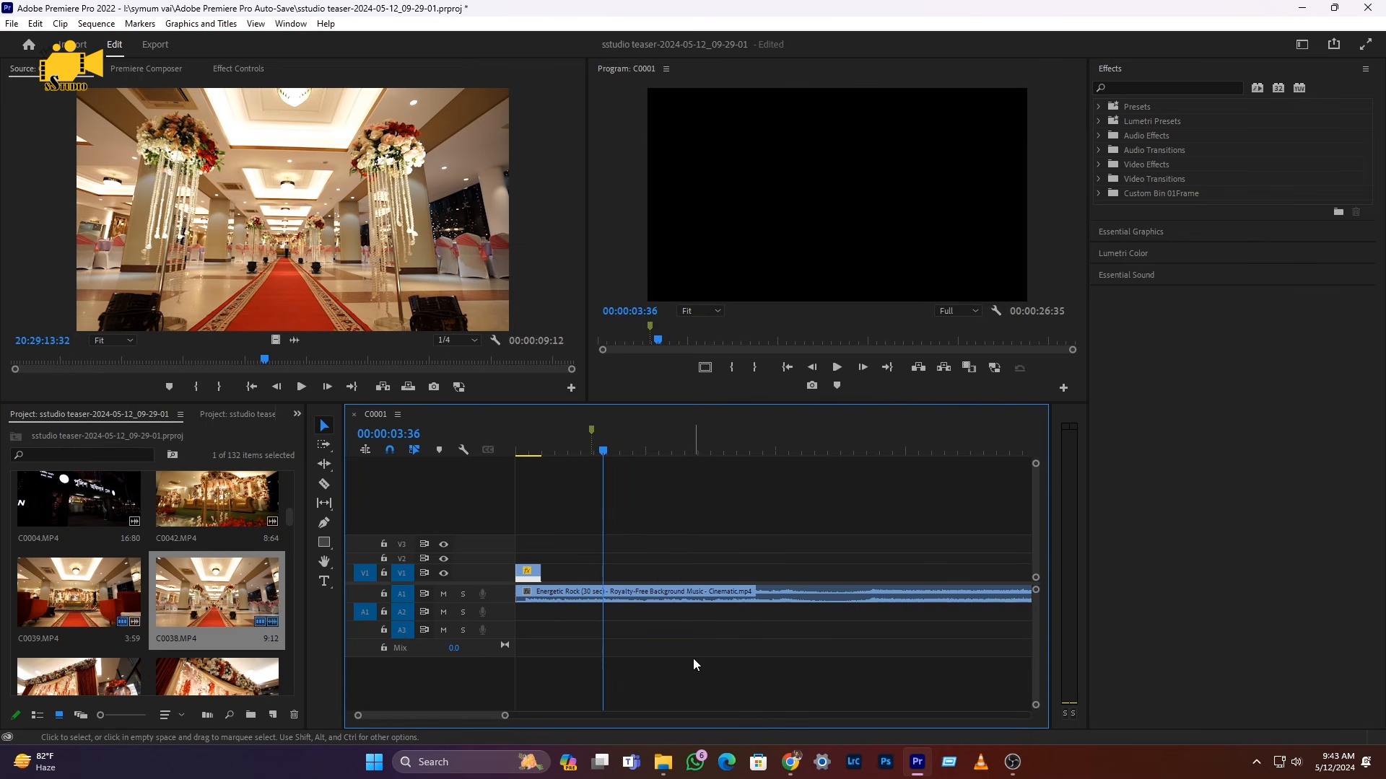
# - Return the playhead to the start of the sequence and expand track V1
pyautogui.press('-')
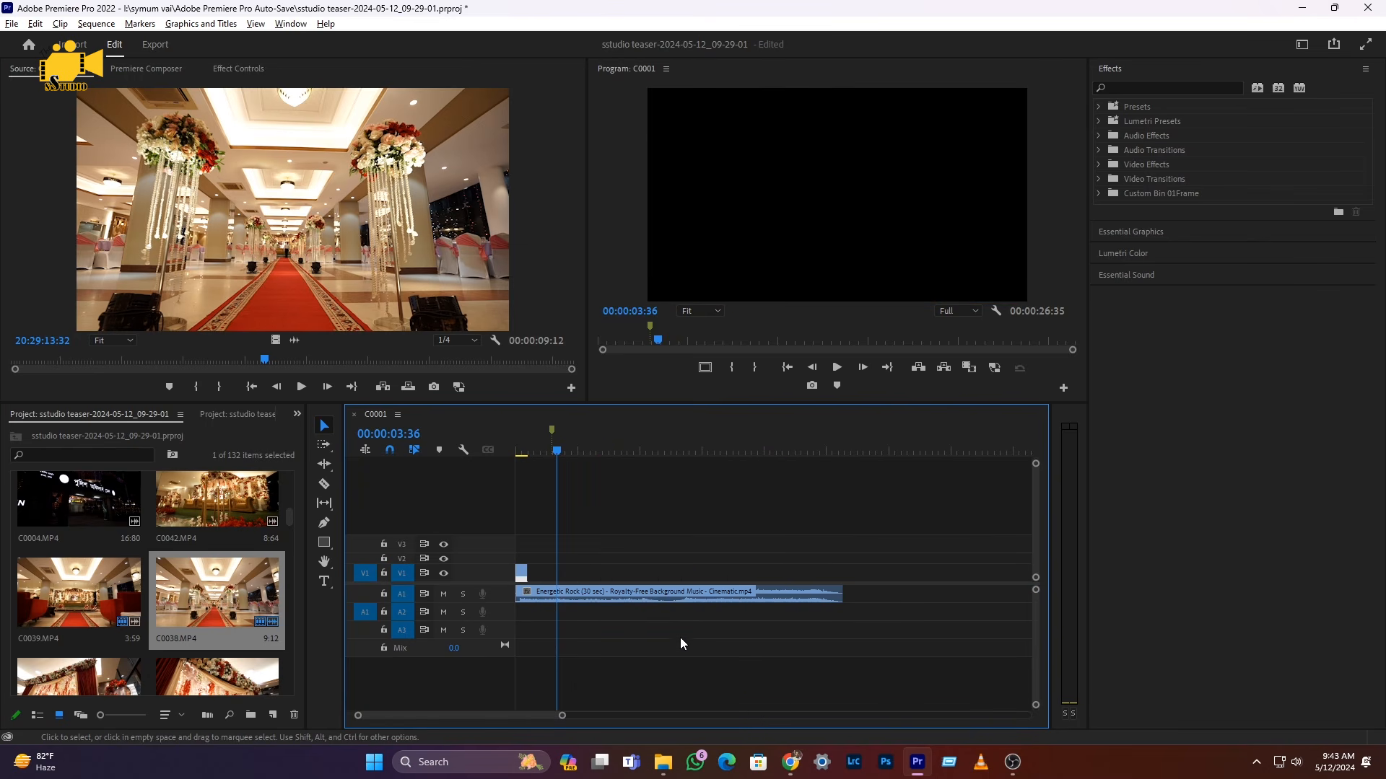
pyautogui.click(540, 451)
pyautogui.moveTo(534, 449); pyautogui.dragTo(509, 452)
pyautogui.press('=')
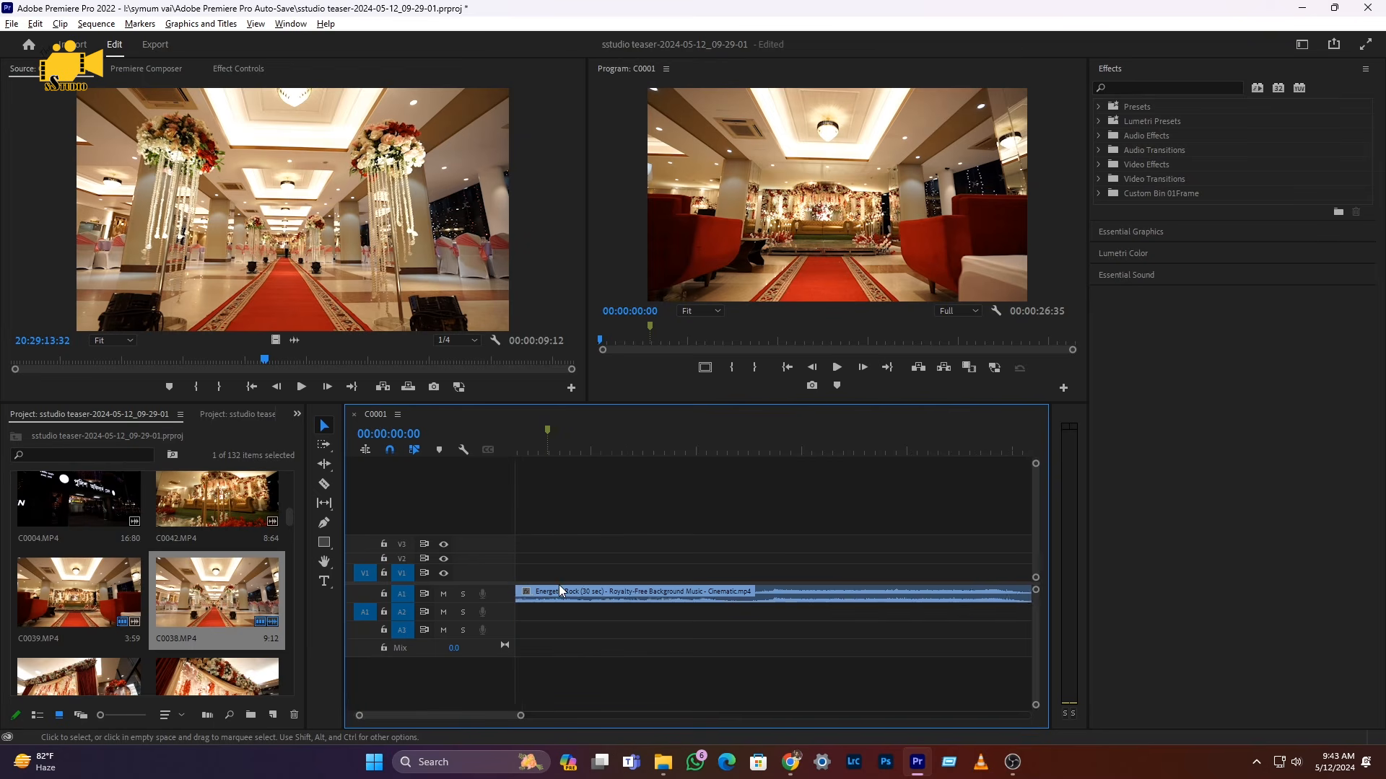
pyautogui.doubleClick(491, 577)
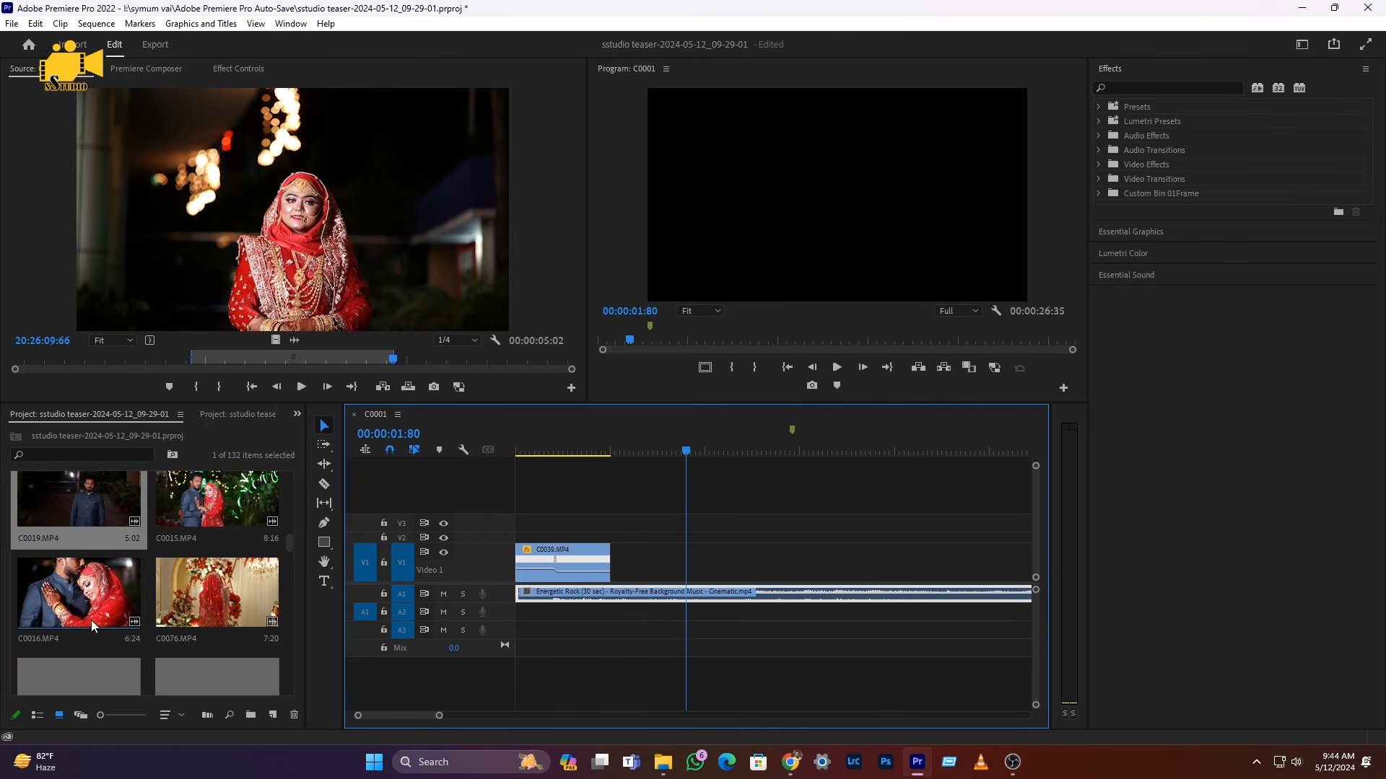
# - Open C0072.MP4 in the source monitor, mark a 00:00:01:49 segment of the clasped hands, and place it after the first clip on V1
pyautogui.scroll(-1, 52, 614)
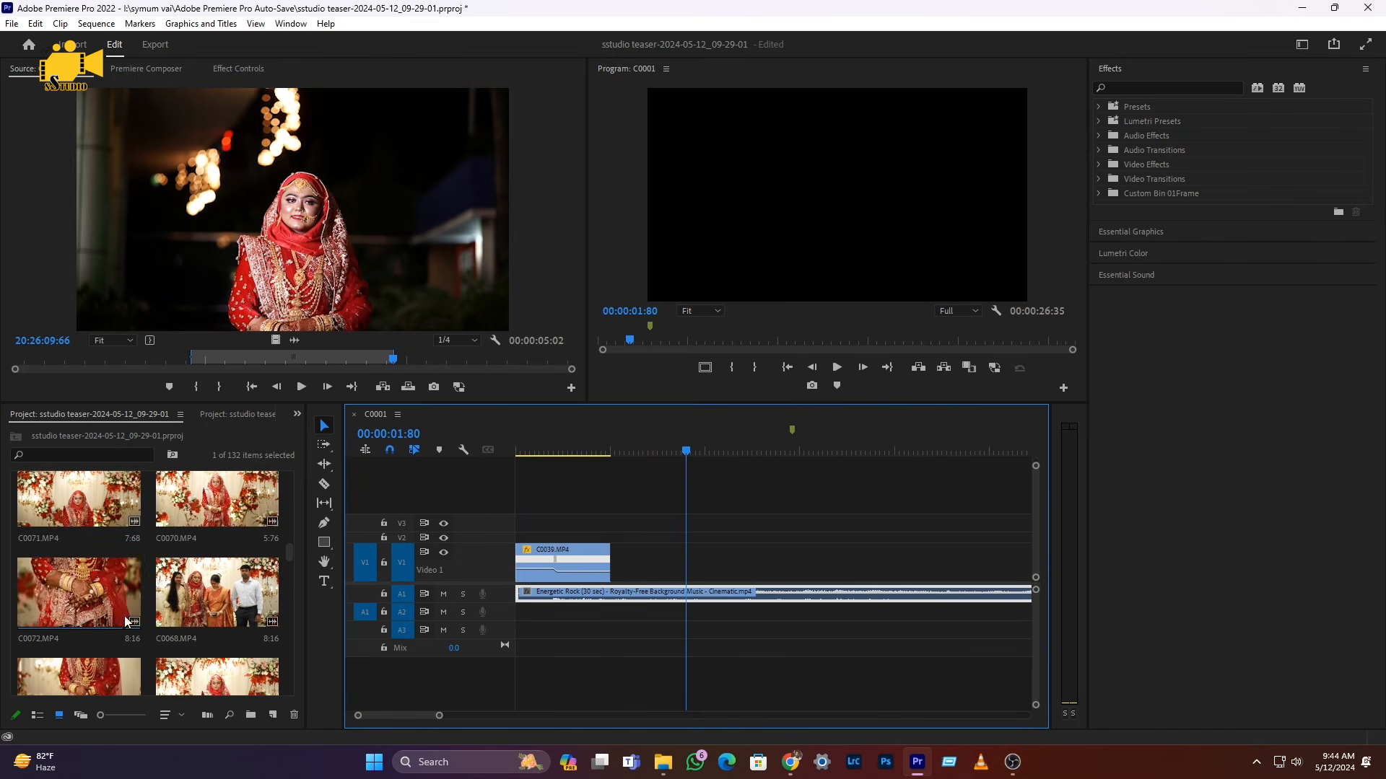
pyautogui.doubleClick(85, 599)
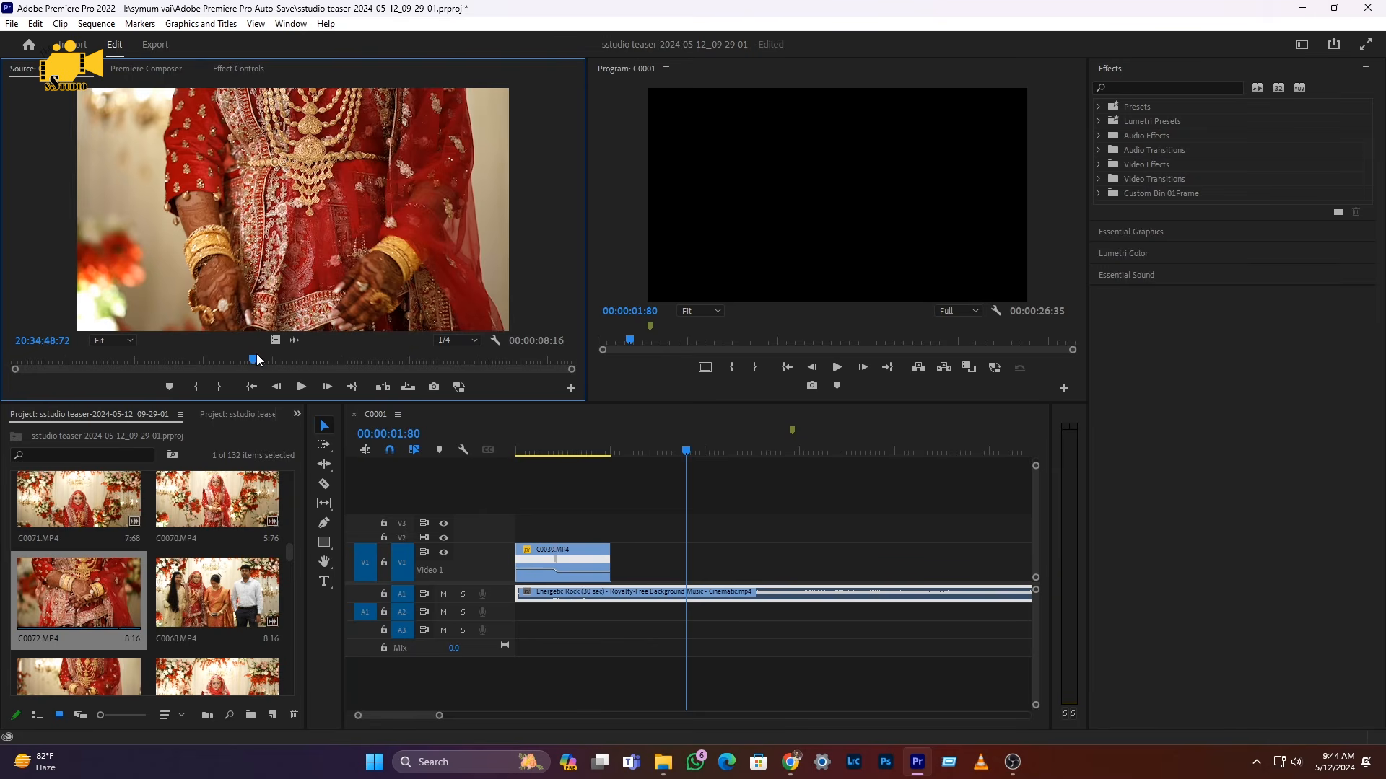
pyautogui.moveTo(257, 361); pyautogui.dragTo(376, 357)
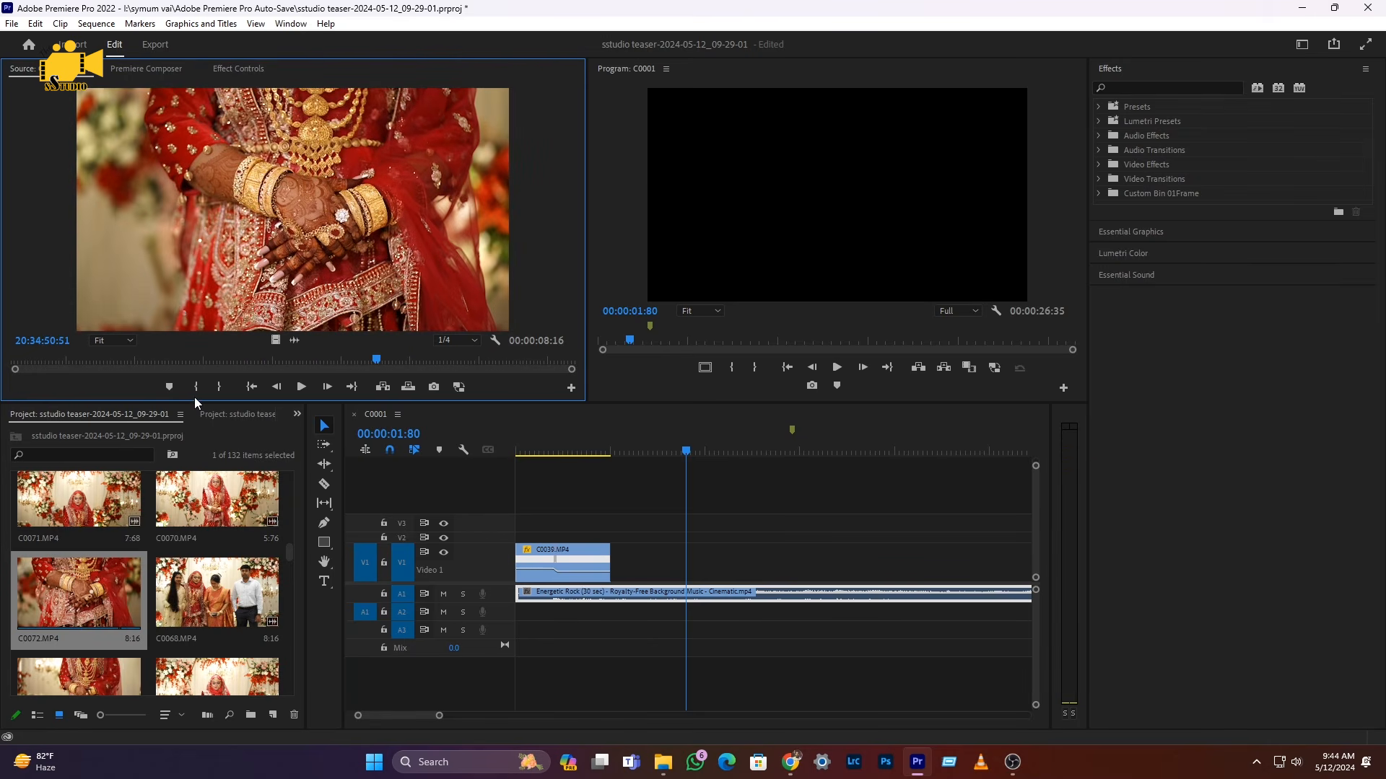
pyautogui.press('i')
pyautogui.press('space')
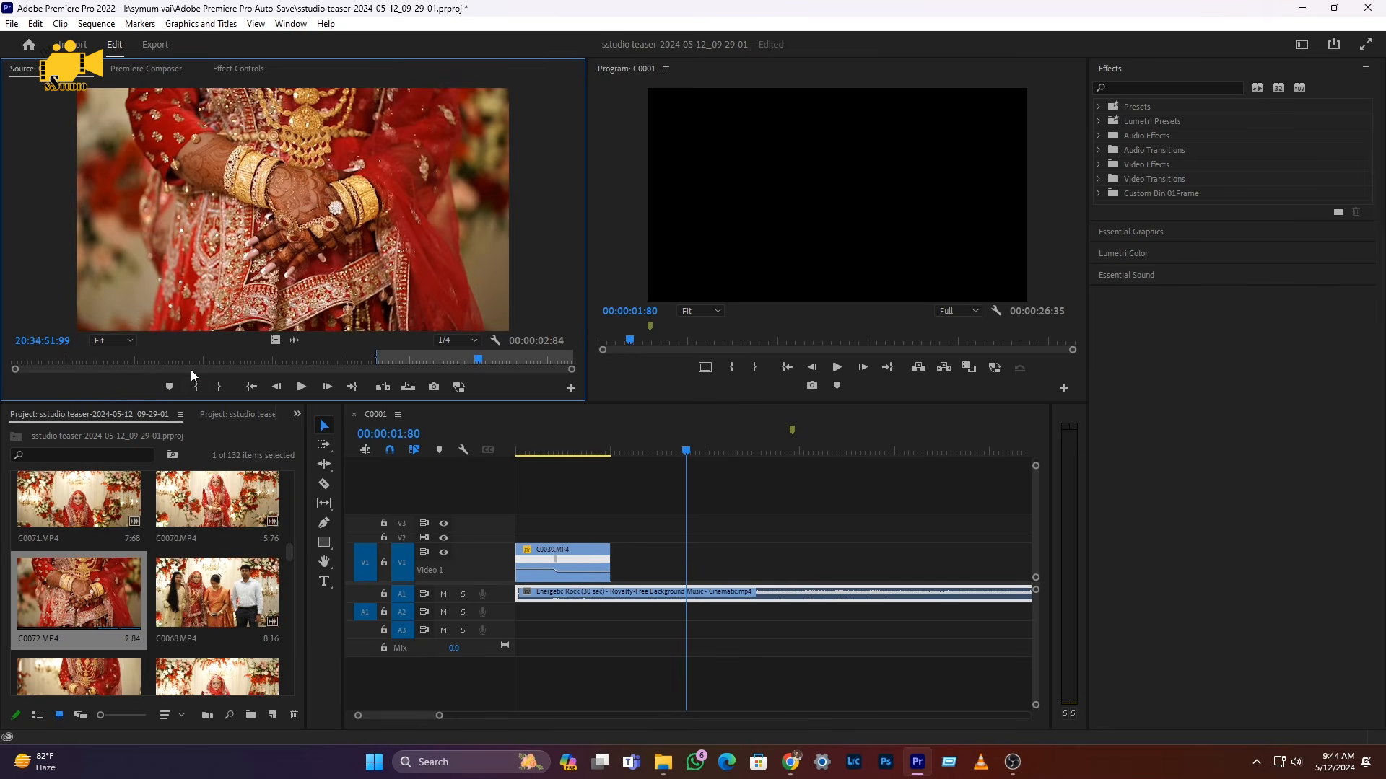
pyautogui.click(220, 388)
pyautogui.moveTo(287, 363); pyautogui.dragTo(622, 566)
# - Play the sequence against the music and ripple trim the end of C0072.MP4 at 00:00:01:76
pyautogui.moveTo(600, 446); pyautogui.dragTo(579, 458)
pyautogui.press('space')
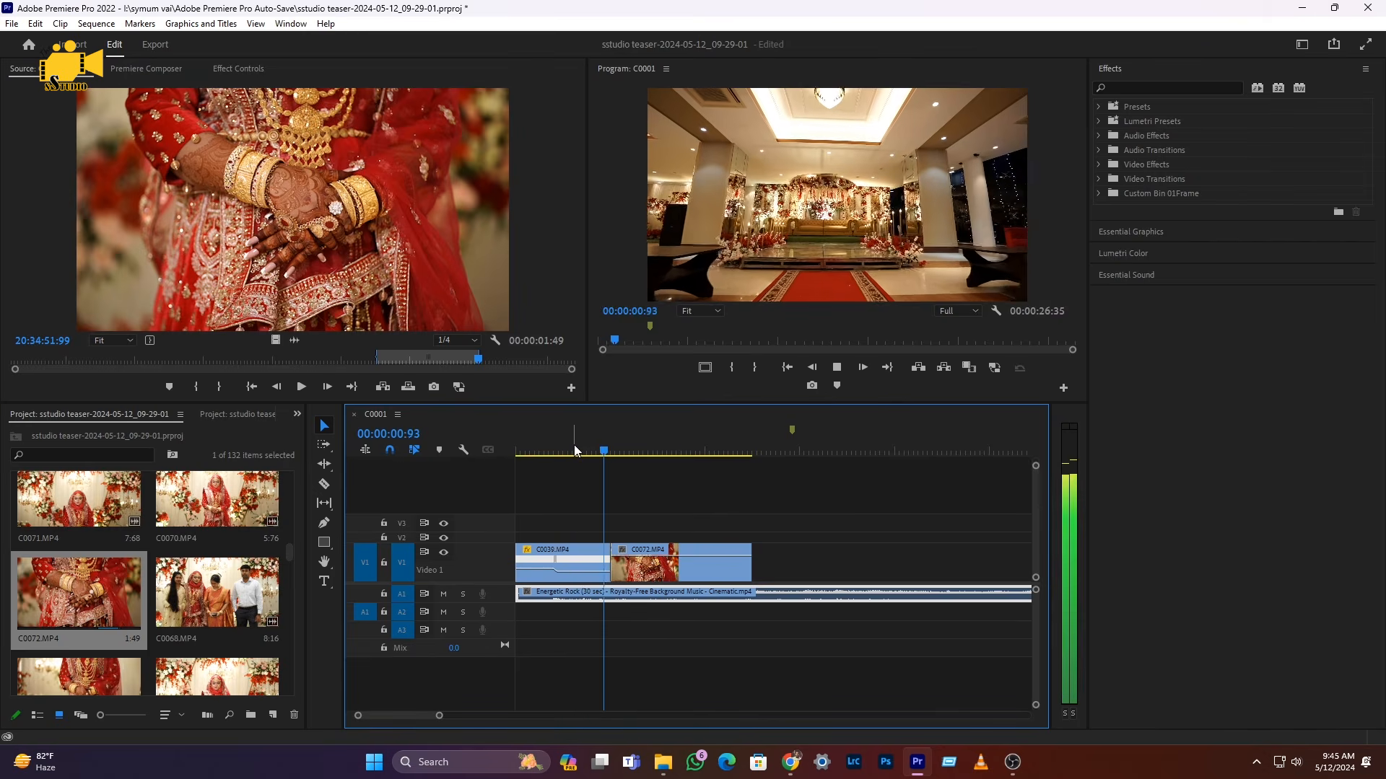
pyautogui.press('space')
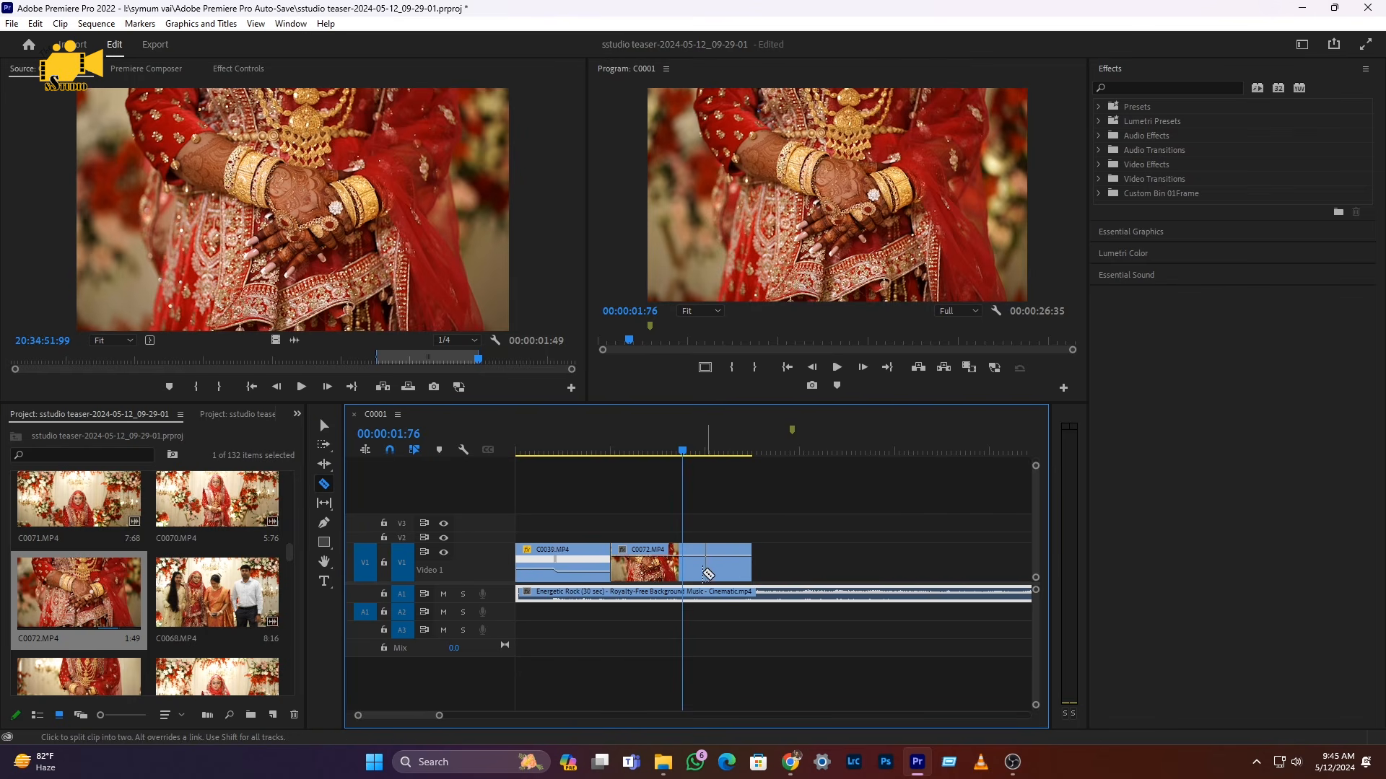
pyautogui.press('w')
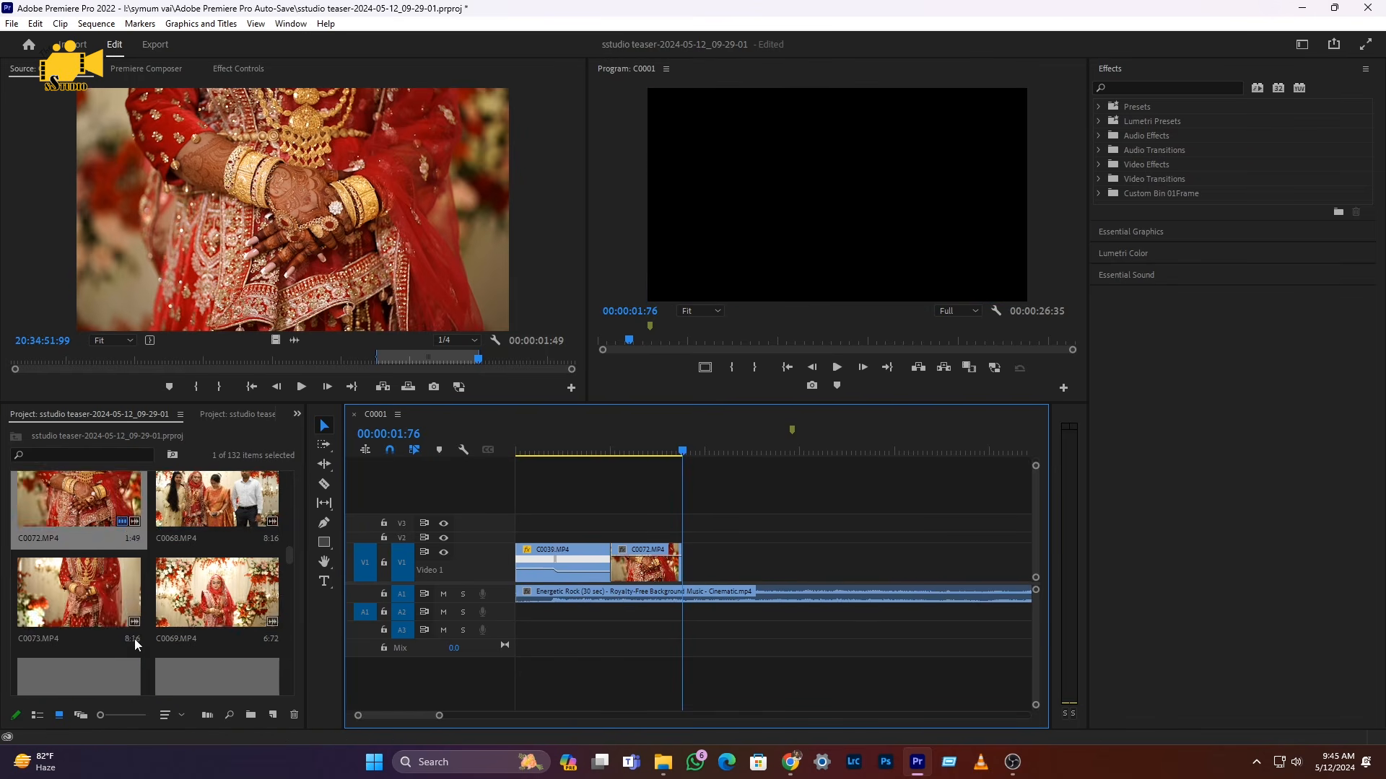
# - Open C0256.MP4, adjust its marked range to 00:00:00:47, and place only its video after C0072.MP4 on V1
pyautogui.scroll(-2, 139, 637)
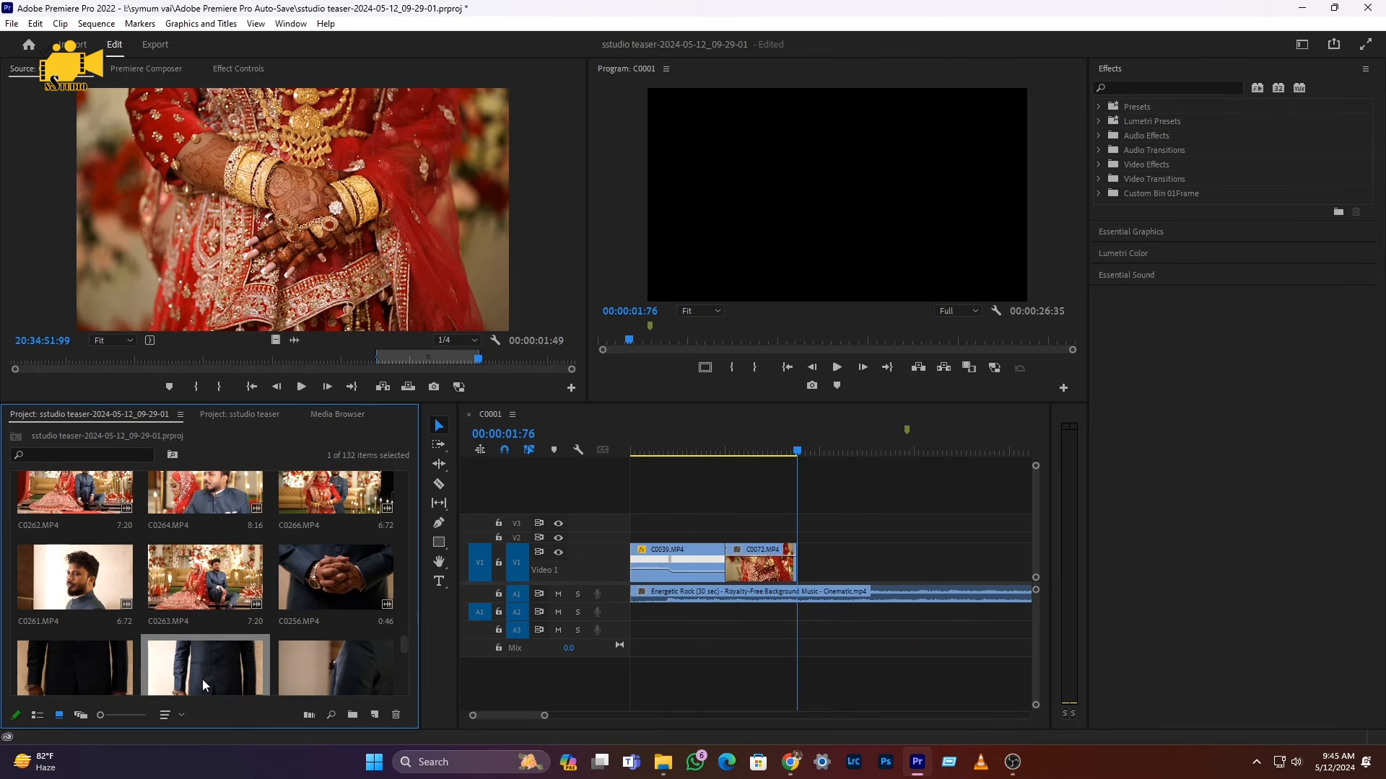
pyautogui.doubleClick(326, 578)
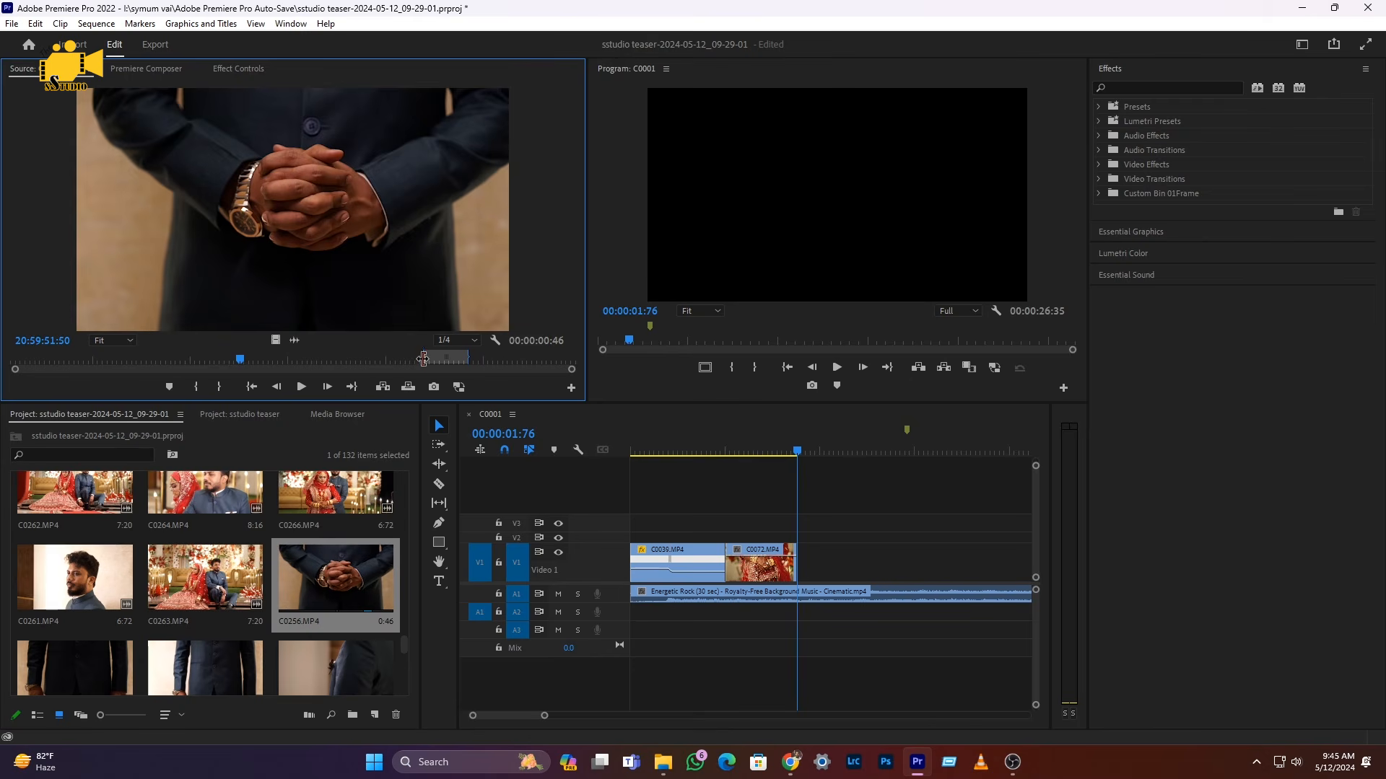
pyautogui.moveTo(432, 361)
pyautogui.mouseDown()
pyautogui.moveTo(473, 360)
pyautogui.moveTo(453, 360)
pyautogui.mouseUp()
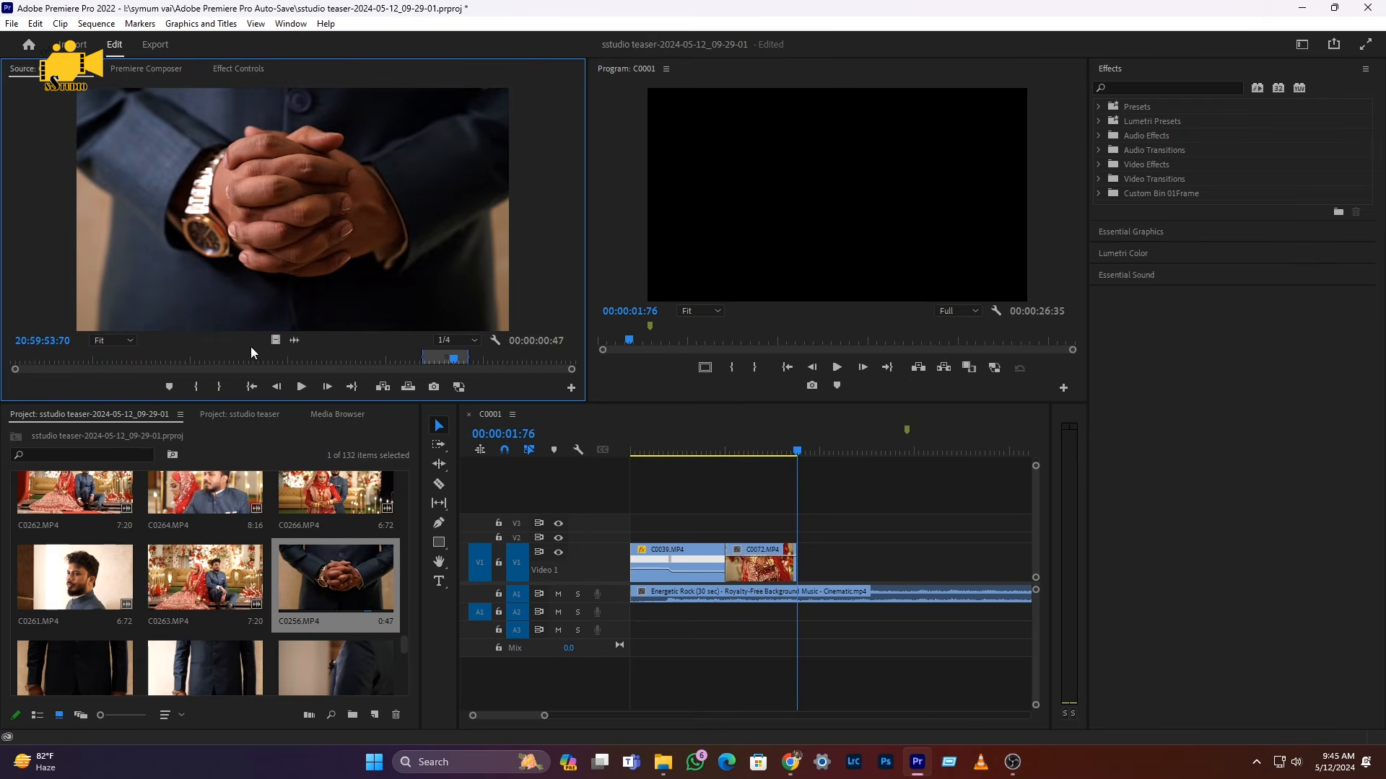
pyautogui.moveTo(275, 342); pyautogui.dragTo(800, 565)
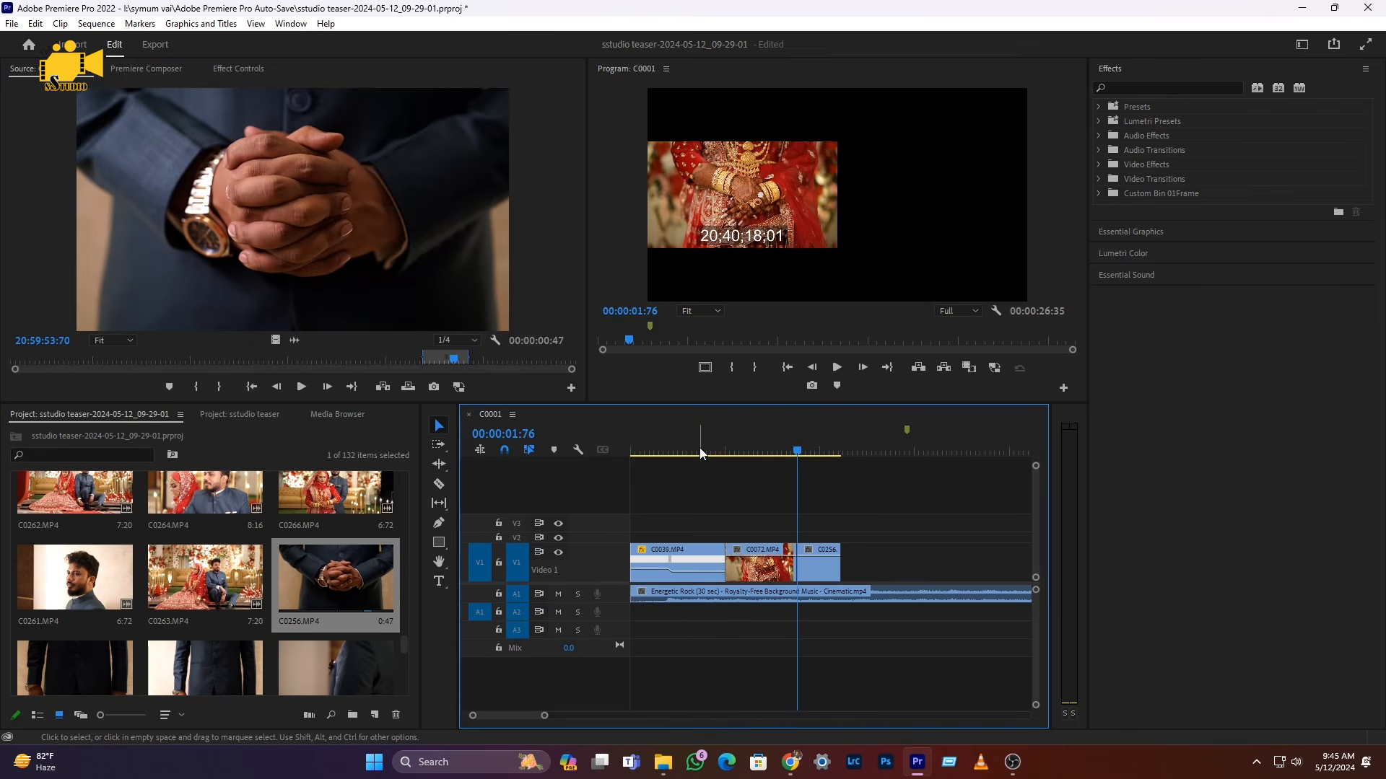
# - Play the cut into C0256.MP4 and extend the end of that clip slightly on V1
pyautogui.click(700, 449)
pyautogui.press('space')
pyautogui.scroll(-6, 696, 464)
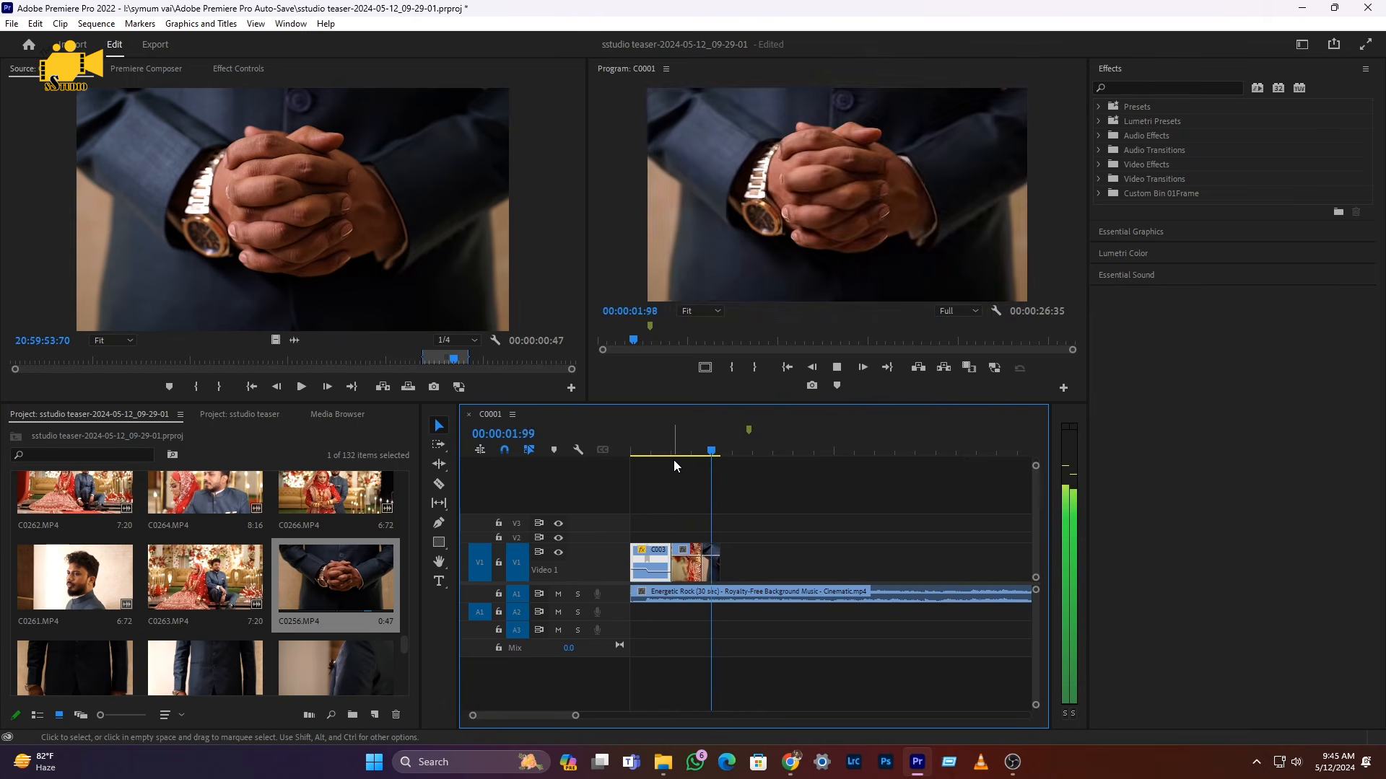
pyautogui.press('space')
pyautogui.moveTo(720, 562); pyautogui.dragTo(741, 562)
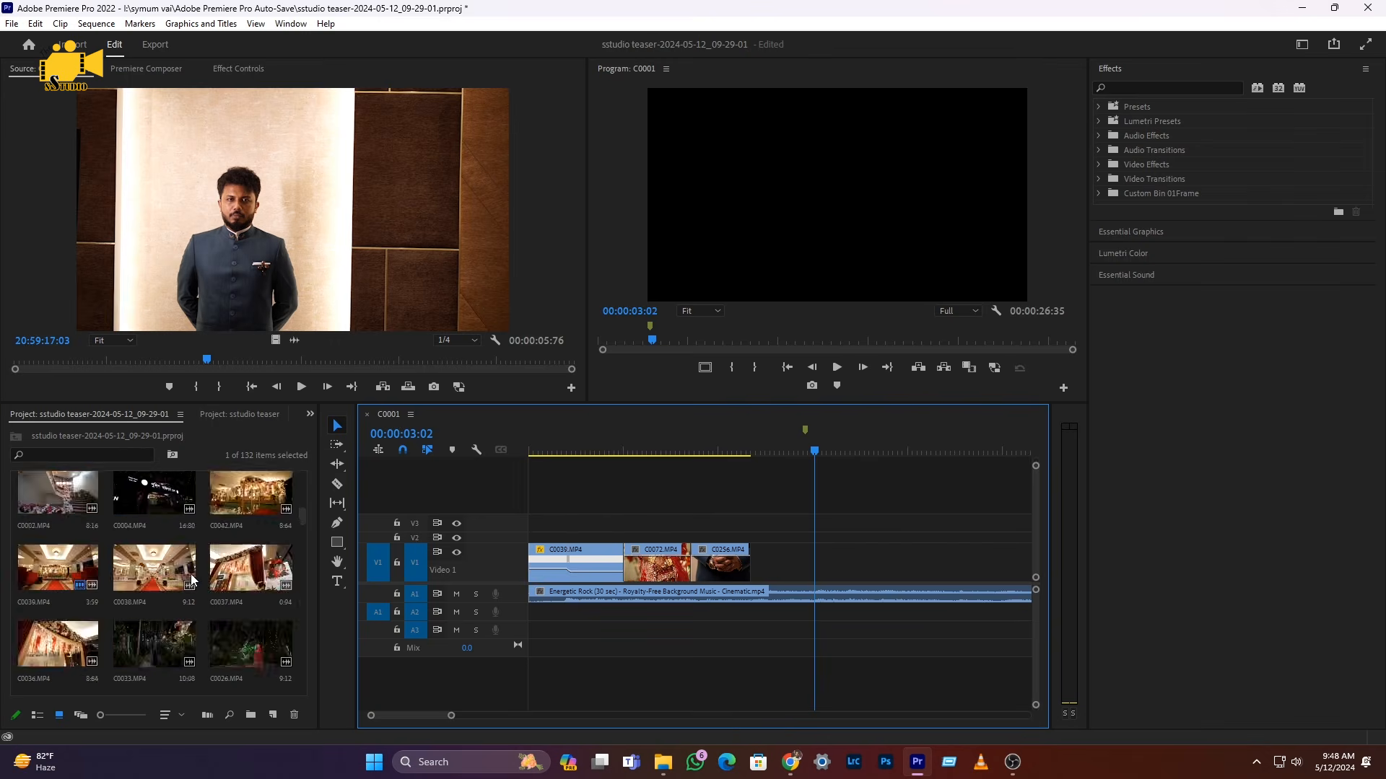
# - Open C0029.MP4, mark a 00:00:00:97 segment of the couple, and place it after C0256.MP4 on V1
pyautogui.scroll(5, 107, 606)
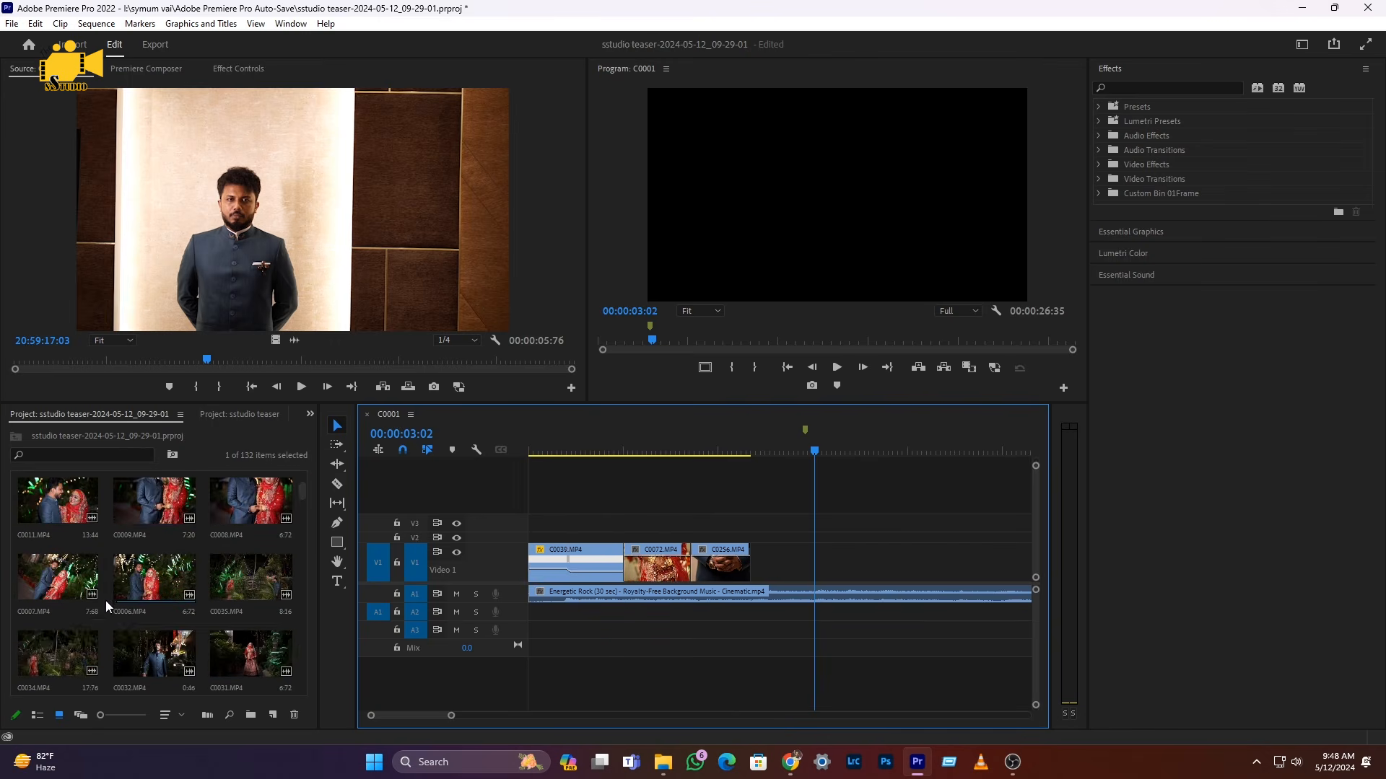
pyautogui.scroll(-2, 107, 607)
pyautogui.doubleClick(154, 577)
pyautogui.moveTo(294, 363); pyautogui.dragTo(409, 361)
pyautogui.click(195, 387)
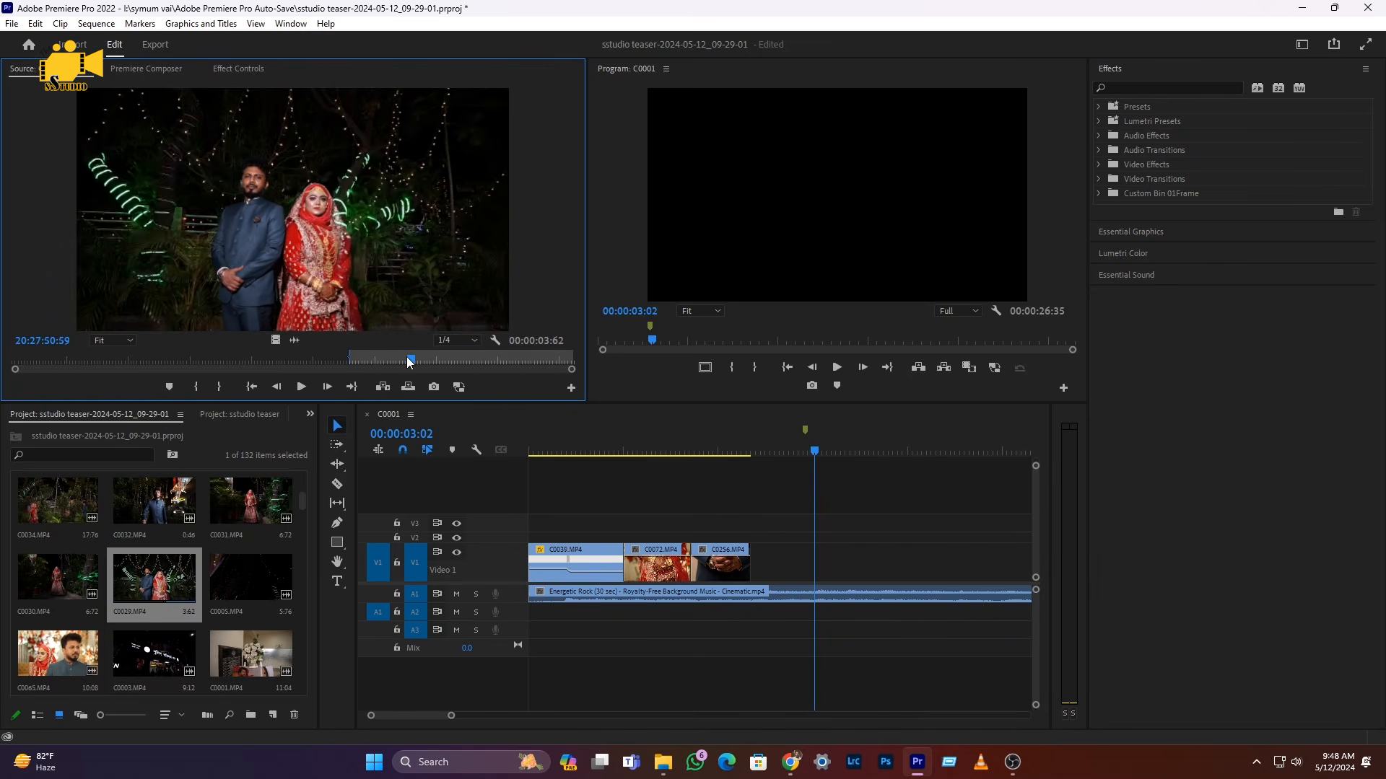
pyautogui.click(219, 387)
pyautogui.moveTo(529, 451); pyautogui.dragTo(760, 566)
# - Split C0029.MP4 at 00:00:02:68, remove its first part, and move the remaining part up against C0256.MP4
pyautogui.press('-')
pyautogui.click(579, 452)
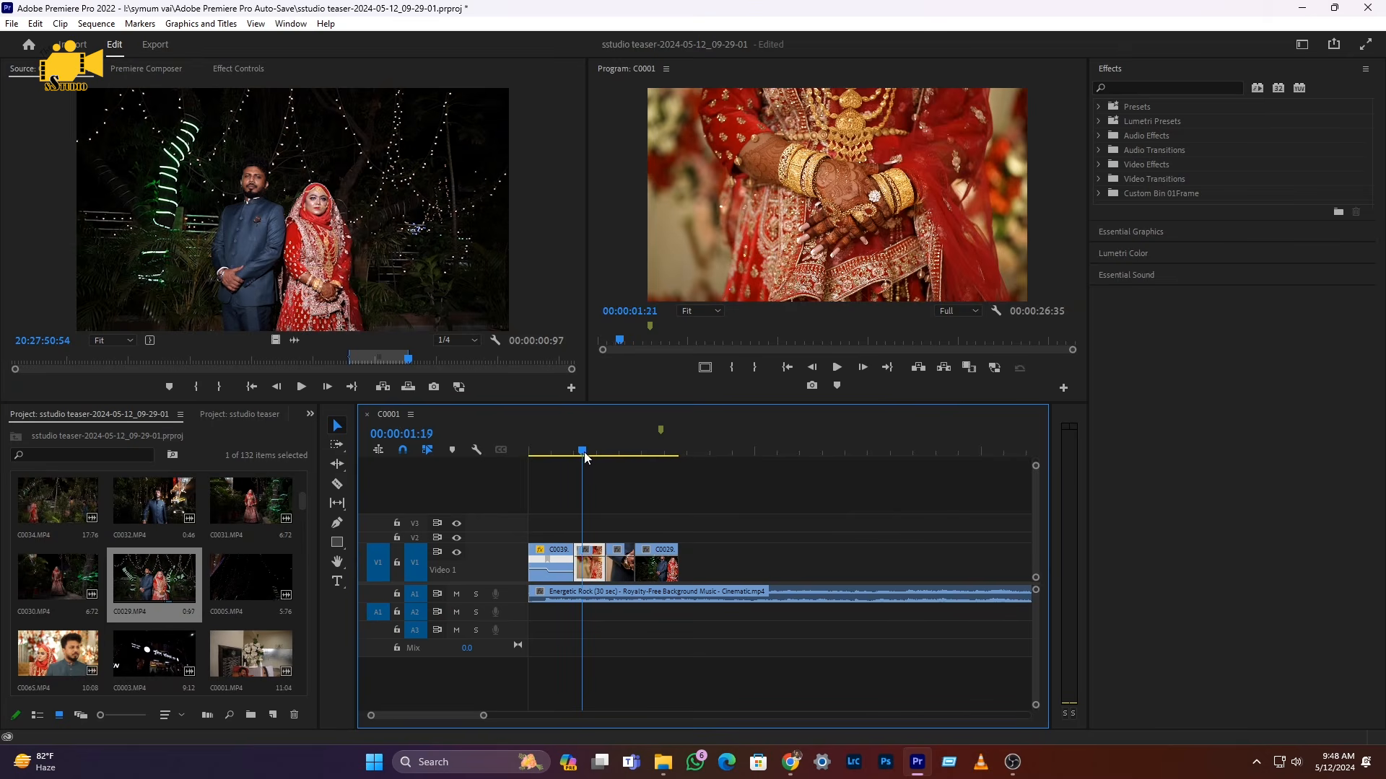
pyautogui.press('space')
pyautogui.press('=')
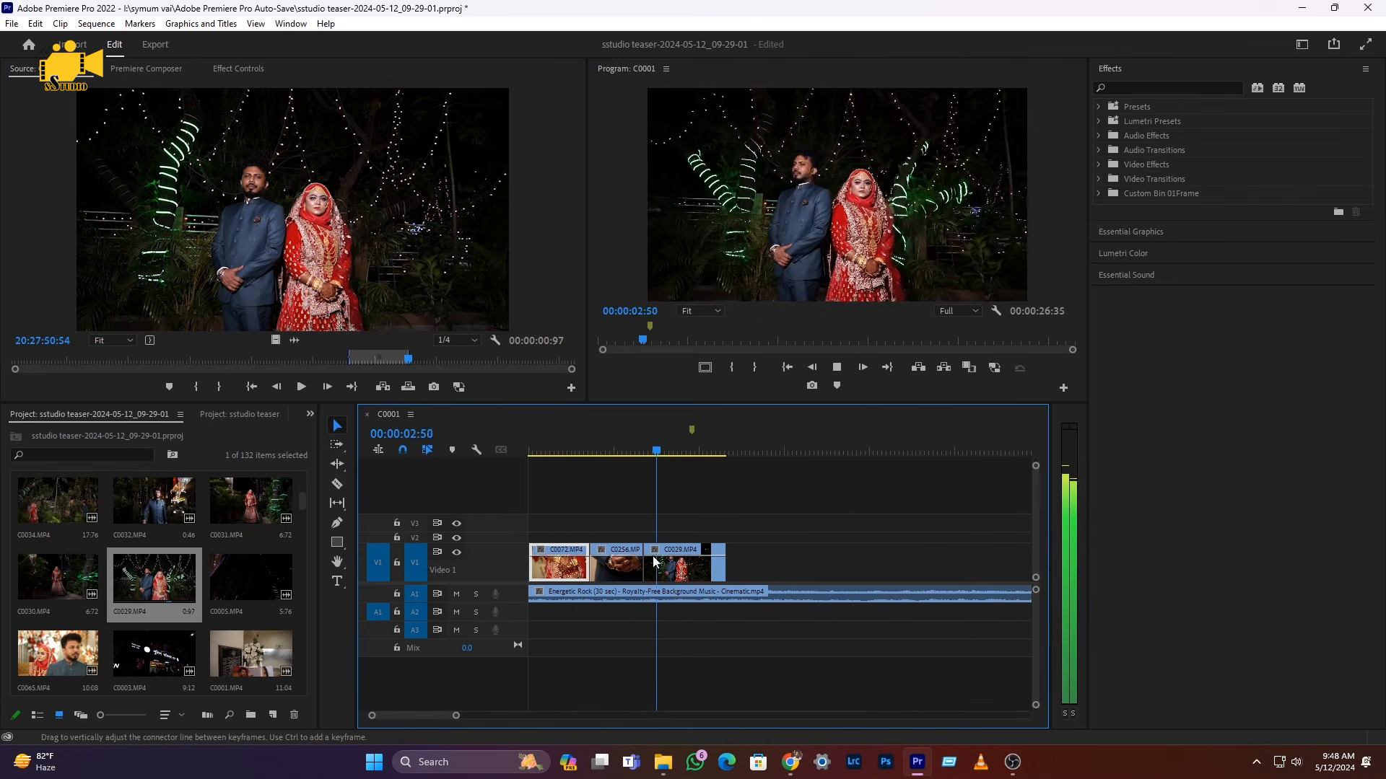
pyautogui.click(696, 456)
pyautogui.moveTo(696, 456); pyautogui.dragTo(673, 453)
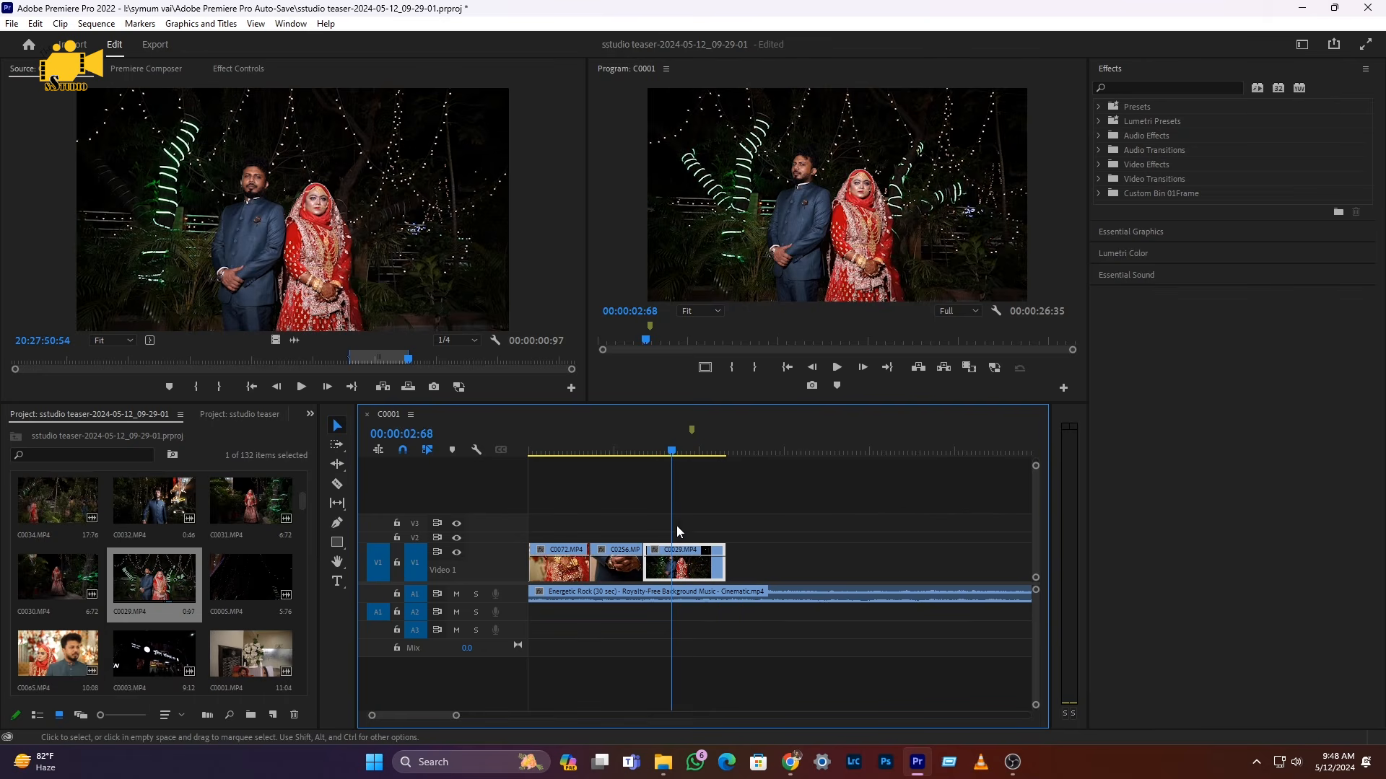
pyautogui.press('c')
pyautogui.click(672, 566)
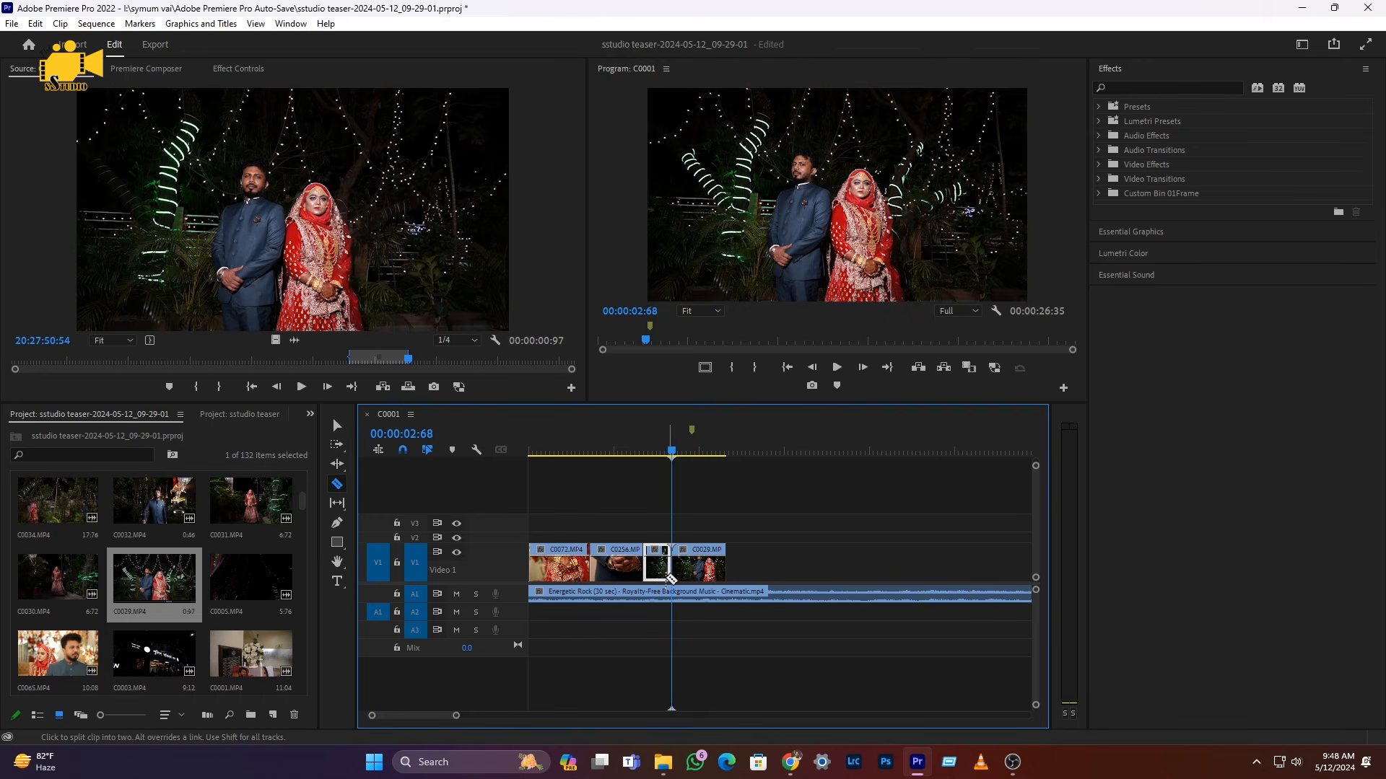
pyautogui.press('v')
pyautogui.moveTo(703, 577); pyautogui.dragTo(677, 577)
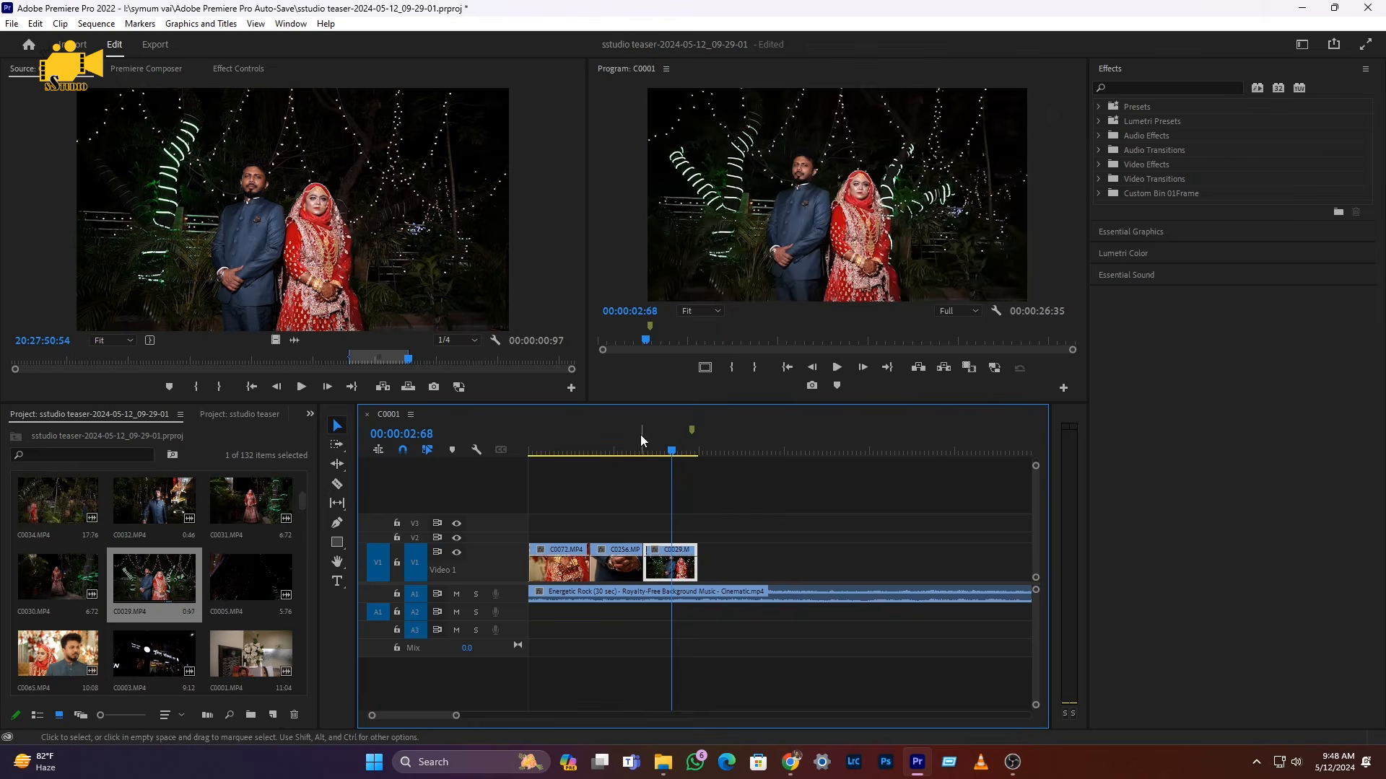
# - Play the shortened C0029.MP4 against the music and set its speed to 40%
pyautogui.click(622, 454)
pyautogui.press('space')
pyautogui.press('space')
pyautogui.click(679, 570)
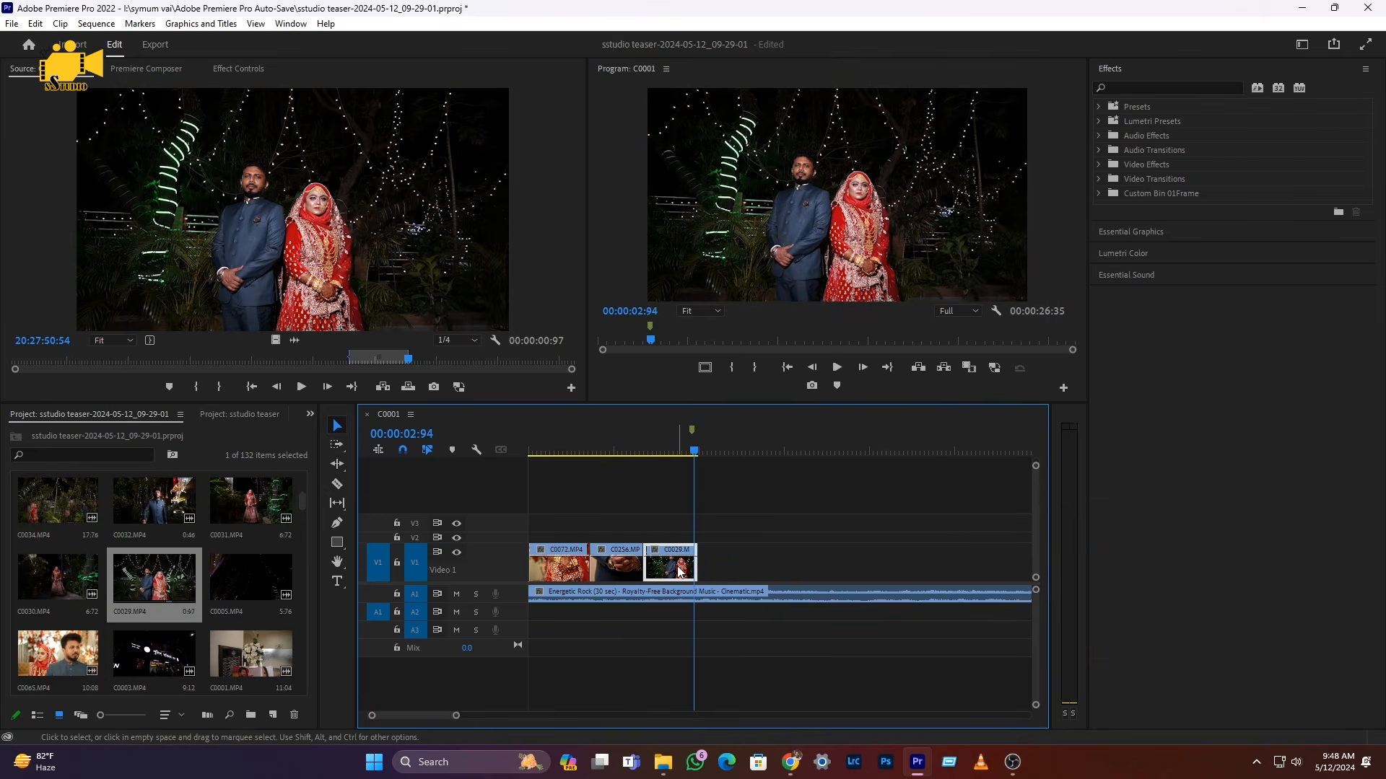
pyautogui.rightClick(678, 570)
pyautogui.click(727, 458)
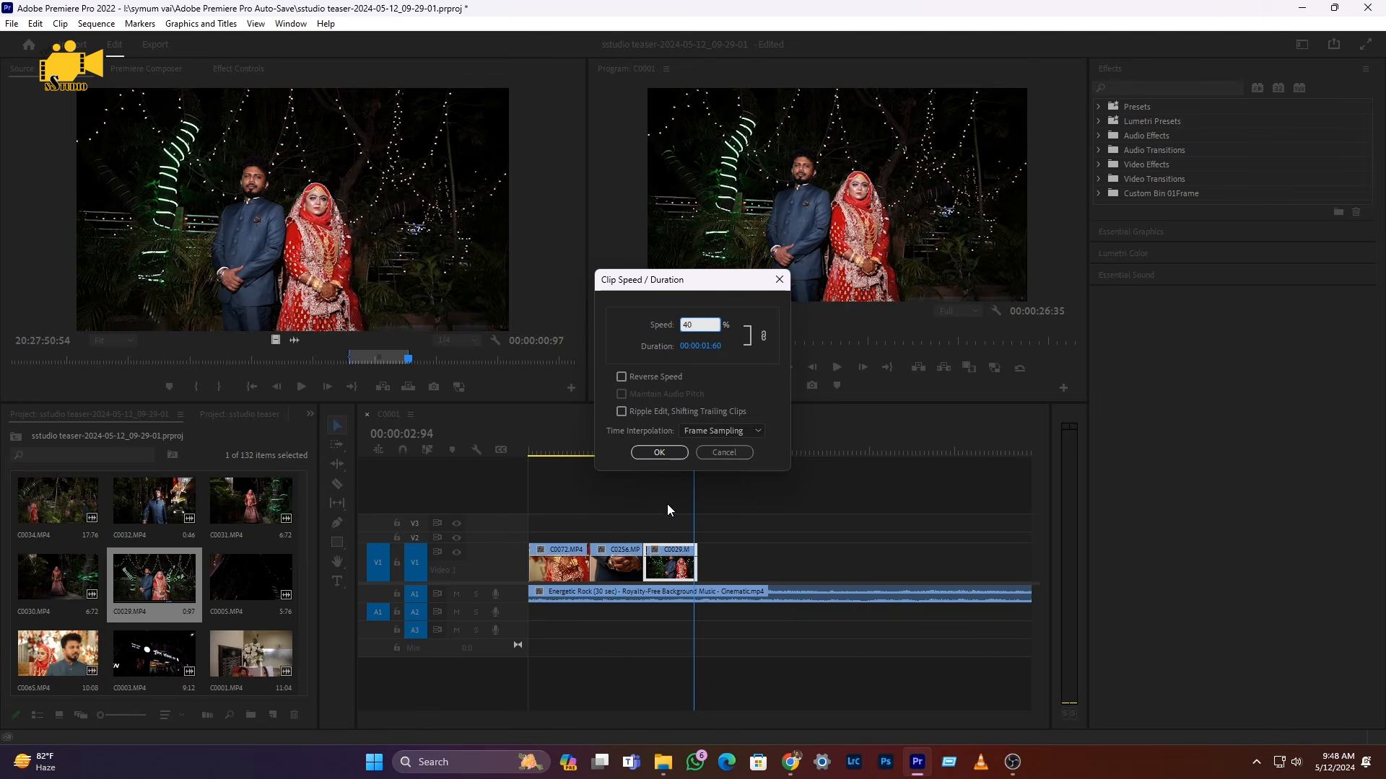
pyautogui.press('Return')
# - Split the slowed C0029.MP4 at 00:00:03:00 near the marker and delete the part after the cut
pyautogui.click(617, 451)
pyautogui.press('space')
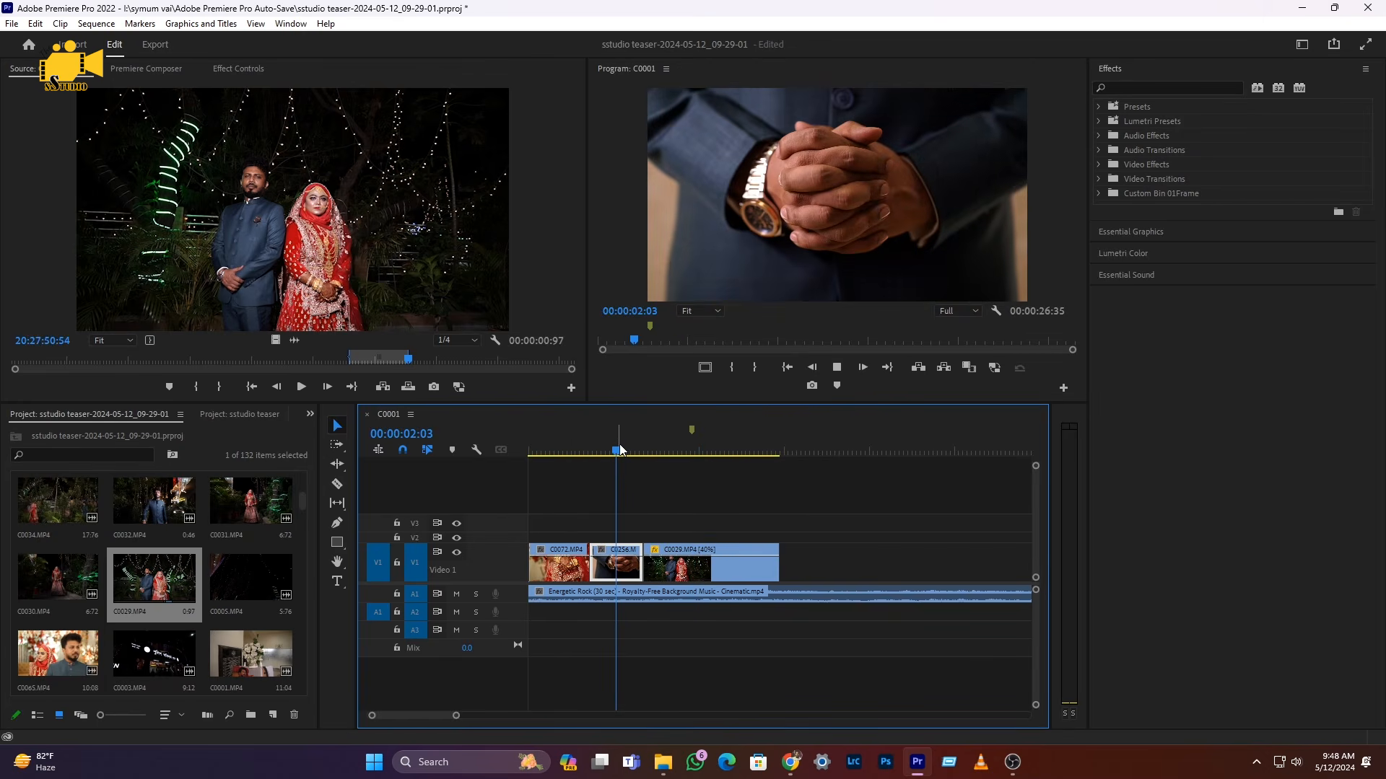
pyautogui.press('space')
pyautogui.press('c')
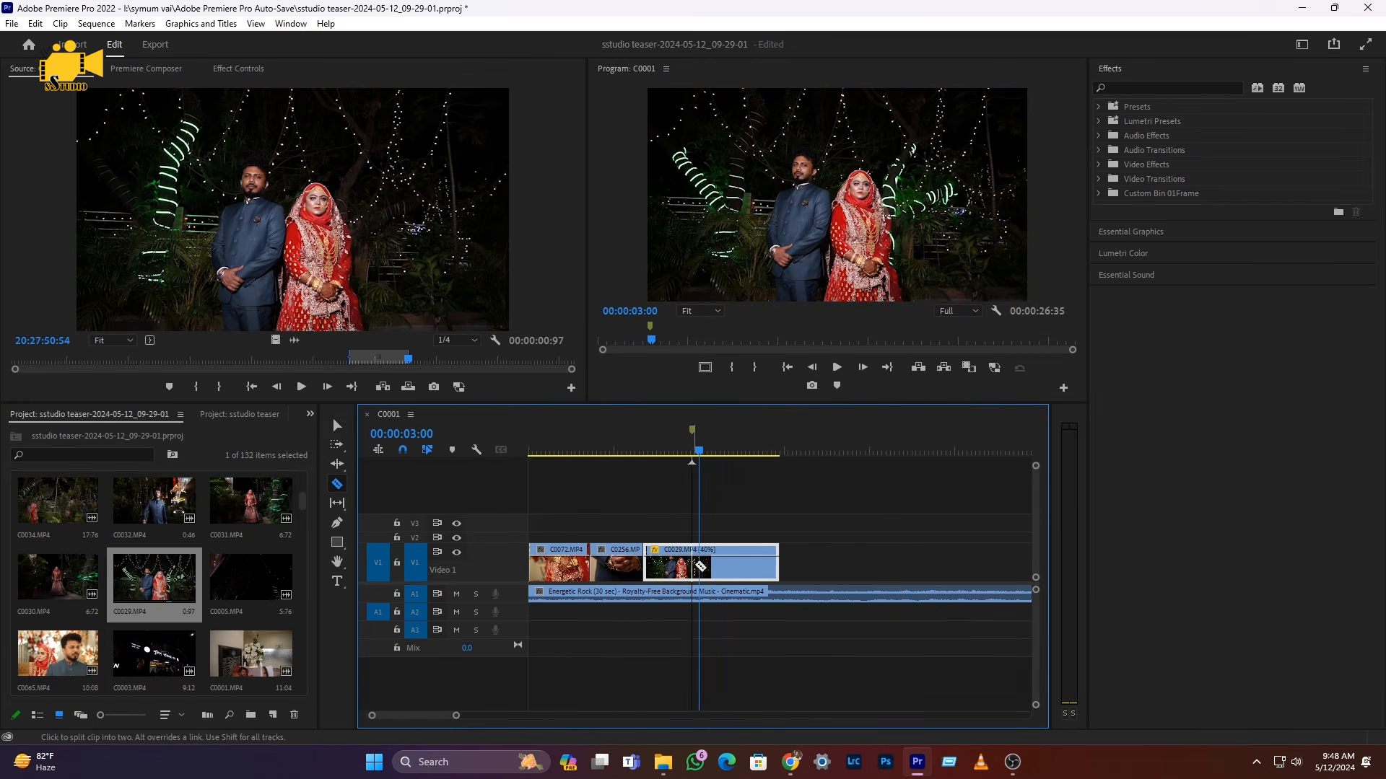
pyautogui.click(699, 566)
pyautogui.press('v')
pyautogui.click(716, 569)
pyautogui.press('Delete')
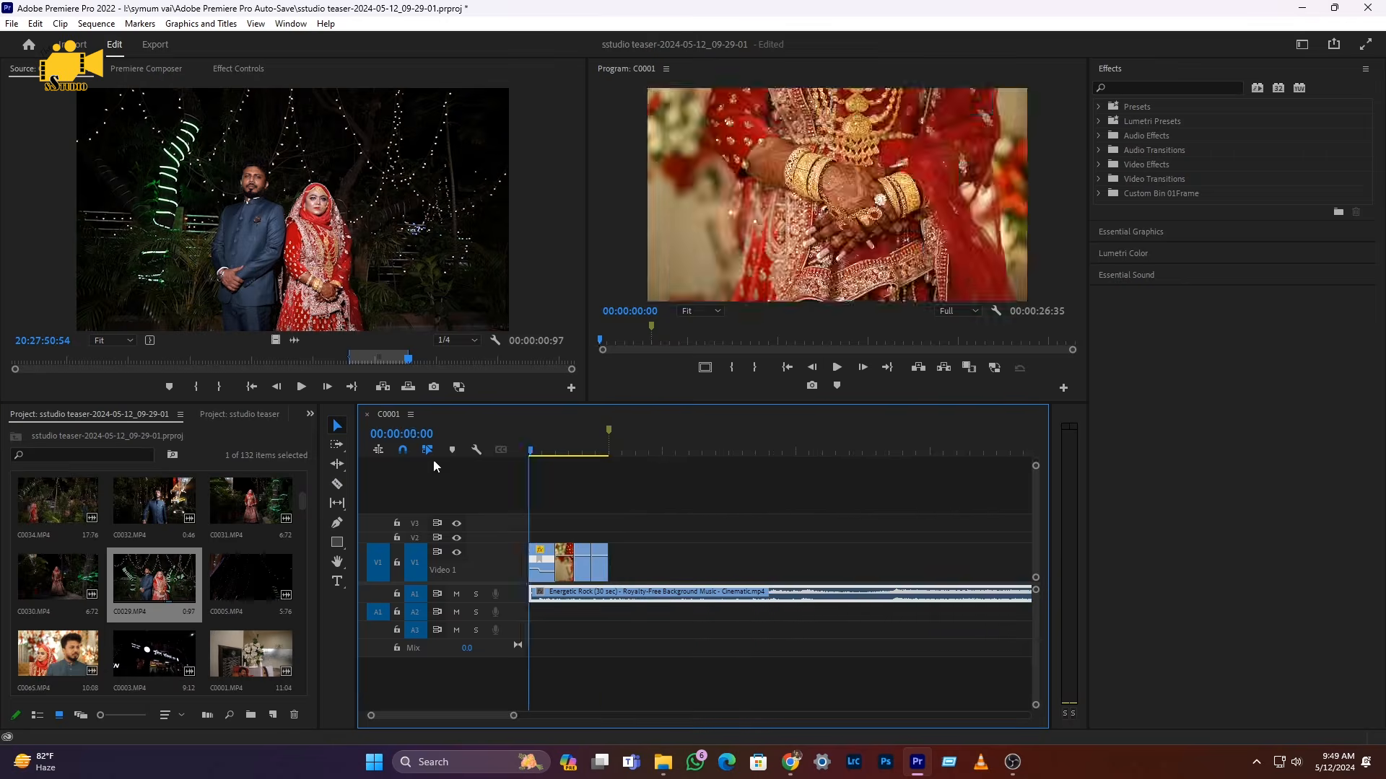
# - Play the sequence and the following music to find the next beat, and add a marker at 00:00:05:70
pyautogui.press('space')
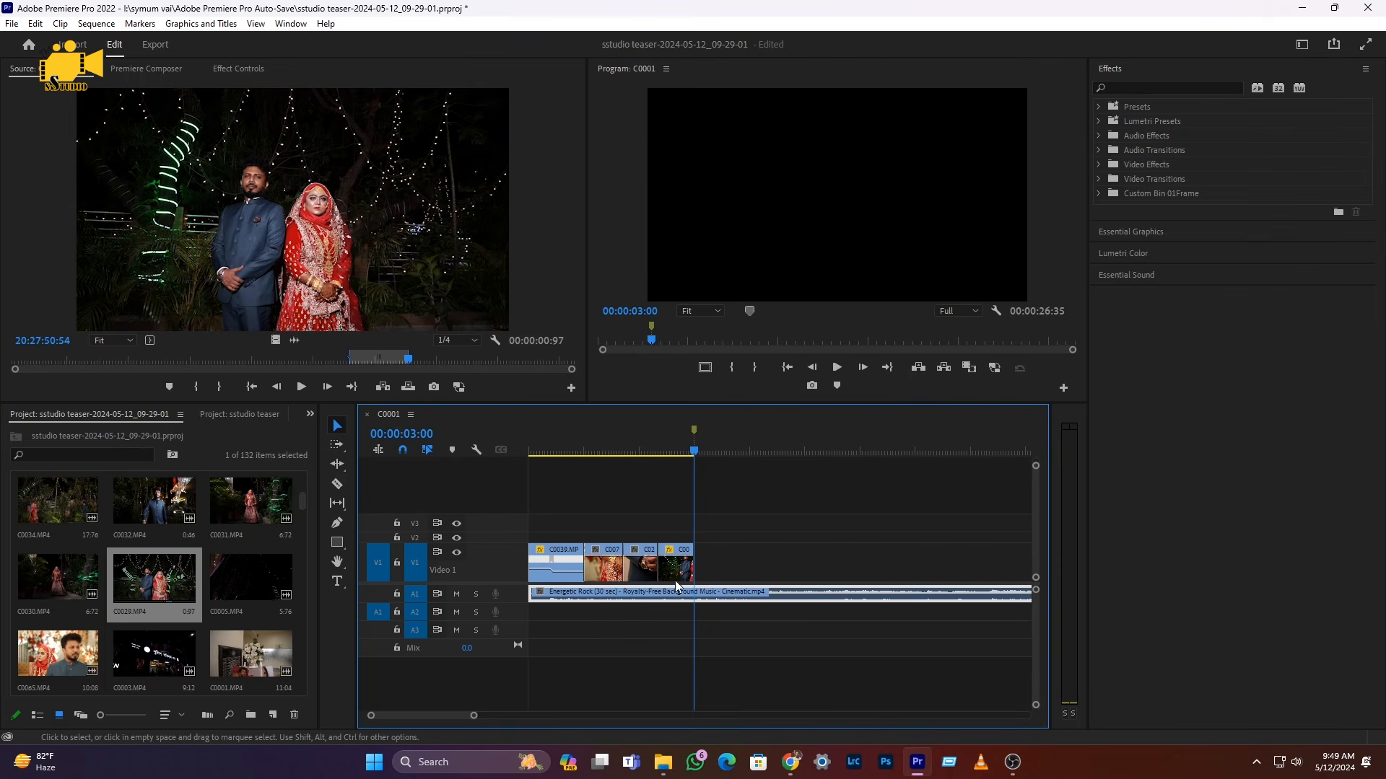
pyautogui.scroll(-4, 603, 568)
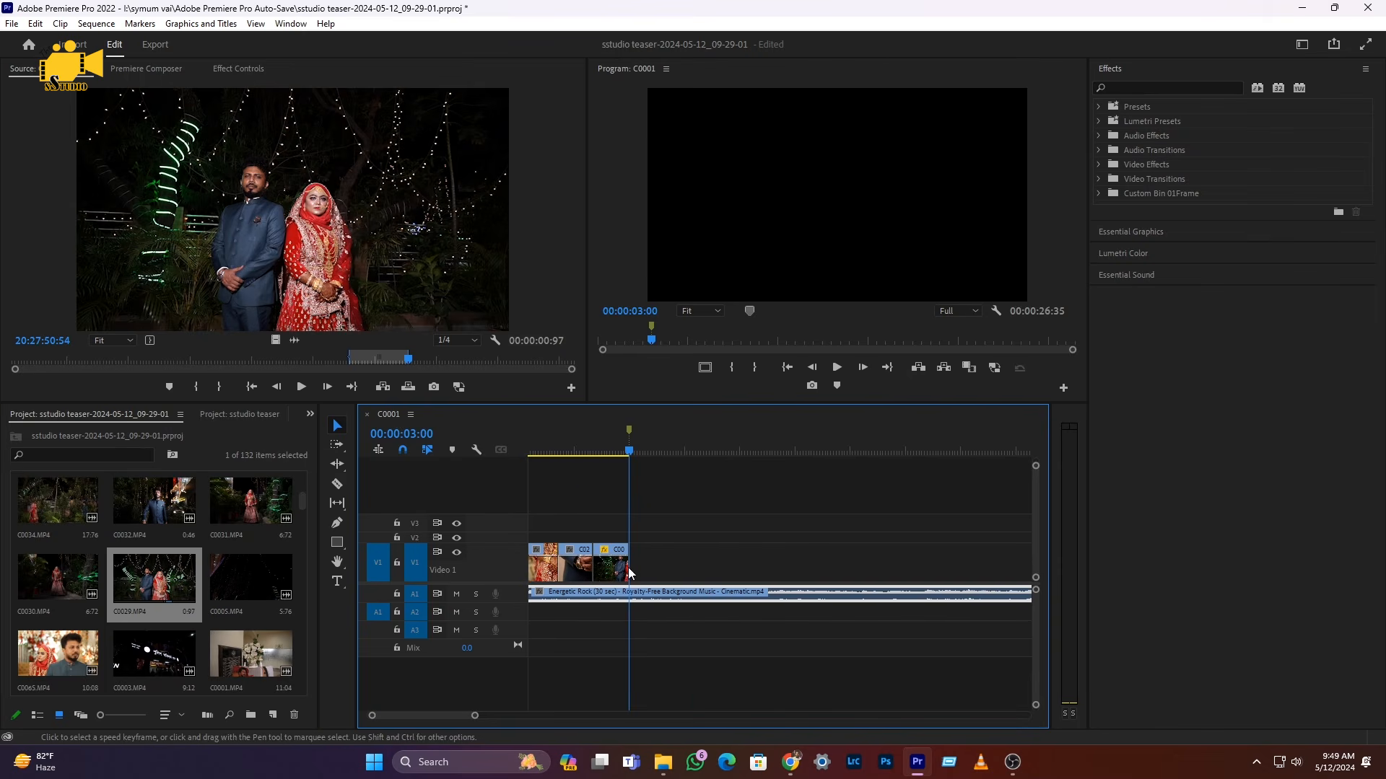
pyautogui.scroll(-1, 635, 561)
pyautogui.press('space')
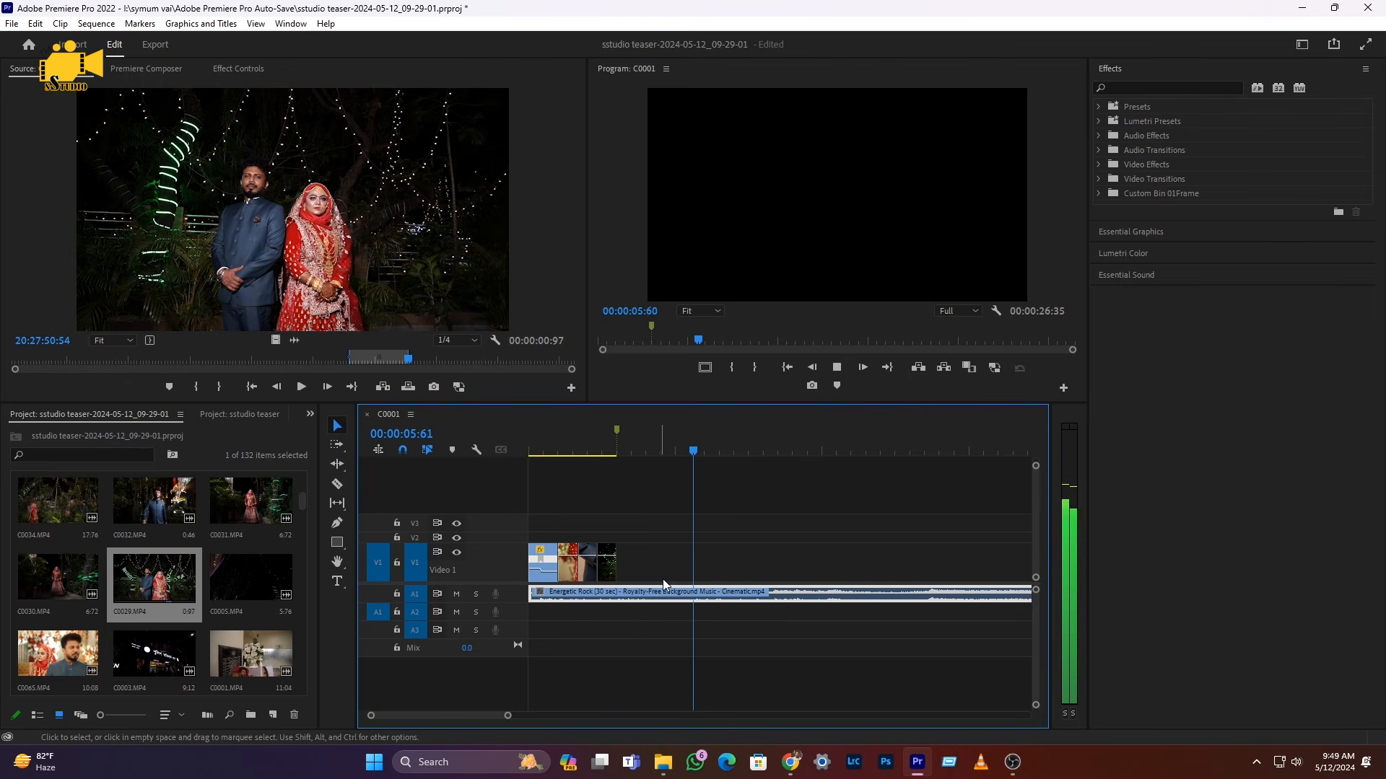
pyautogui.press('space')
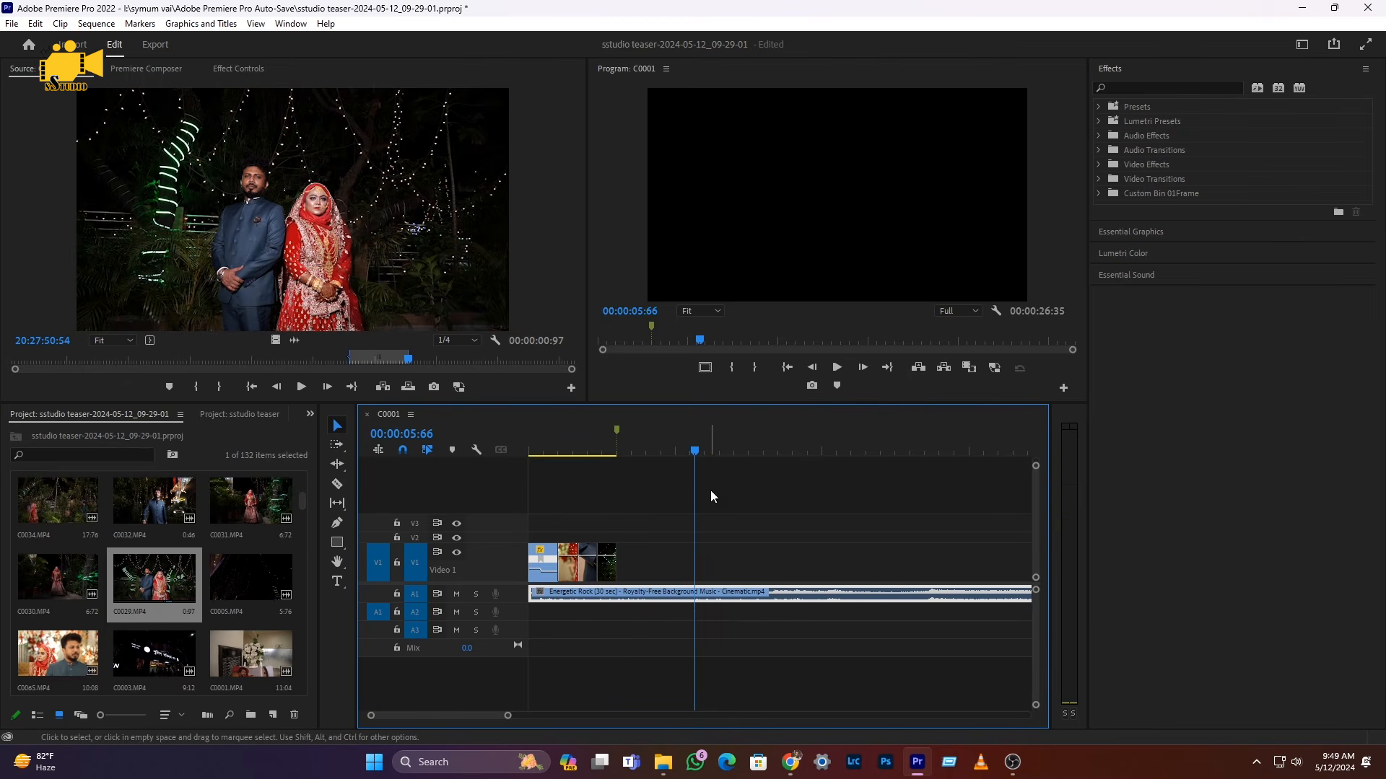
pyautogui.click(614, 427)
pyautogui.press('space')
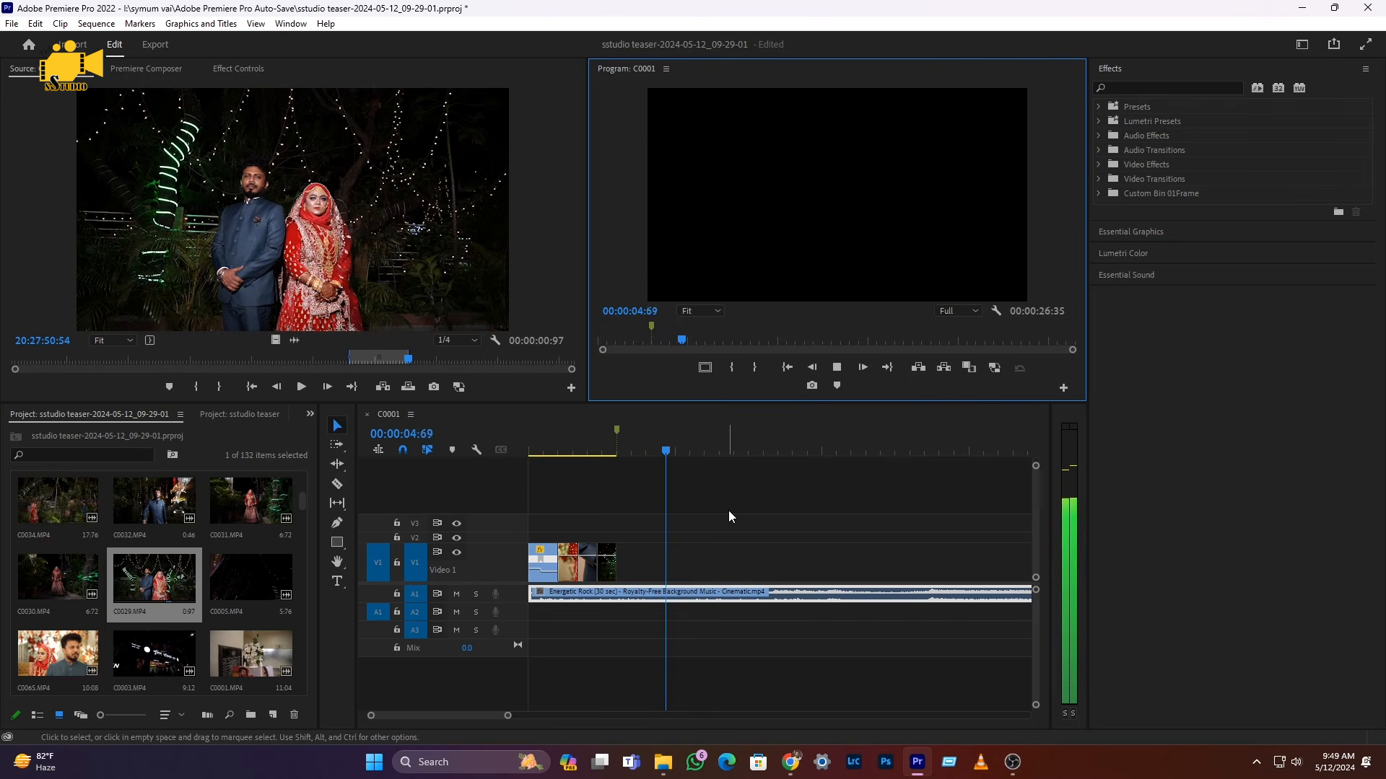
pyautogui.press('space')
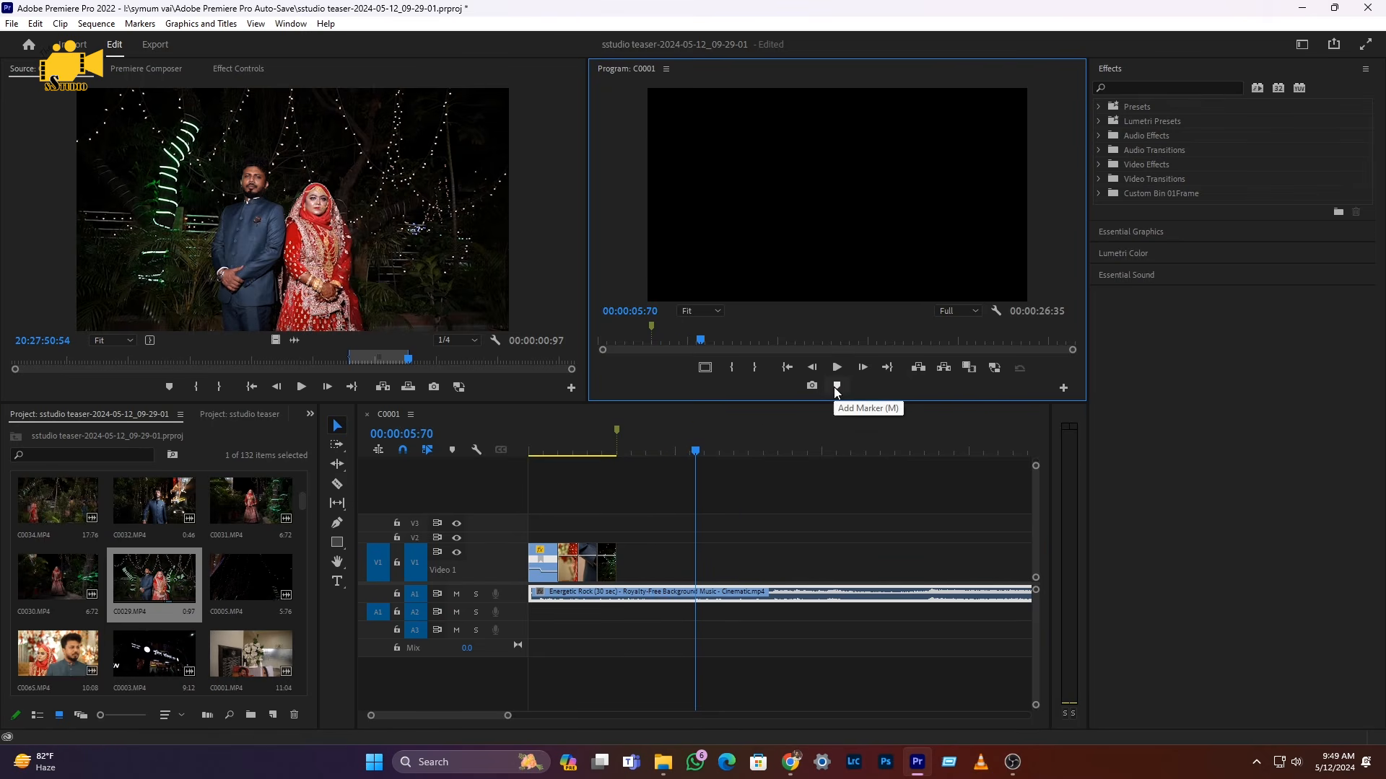
pyautogui.click(833, 388)
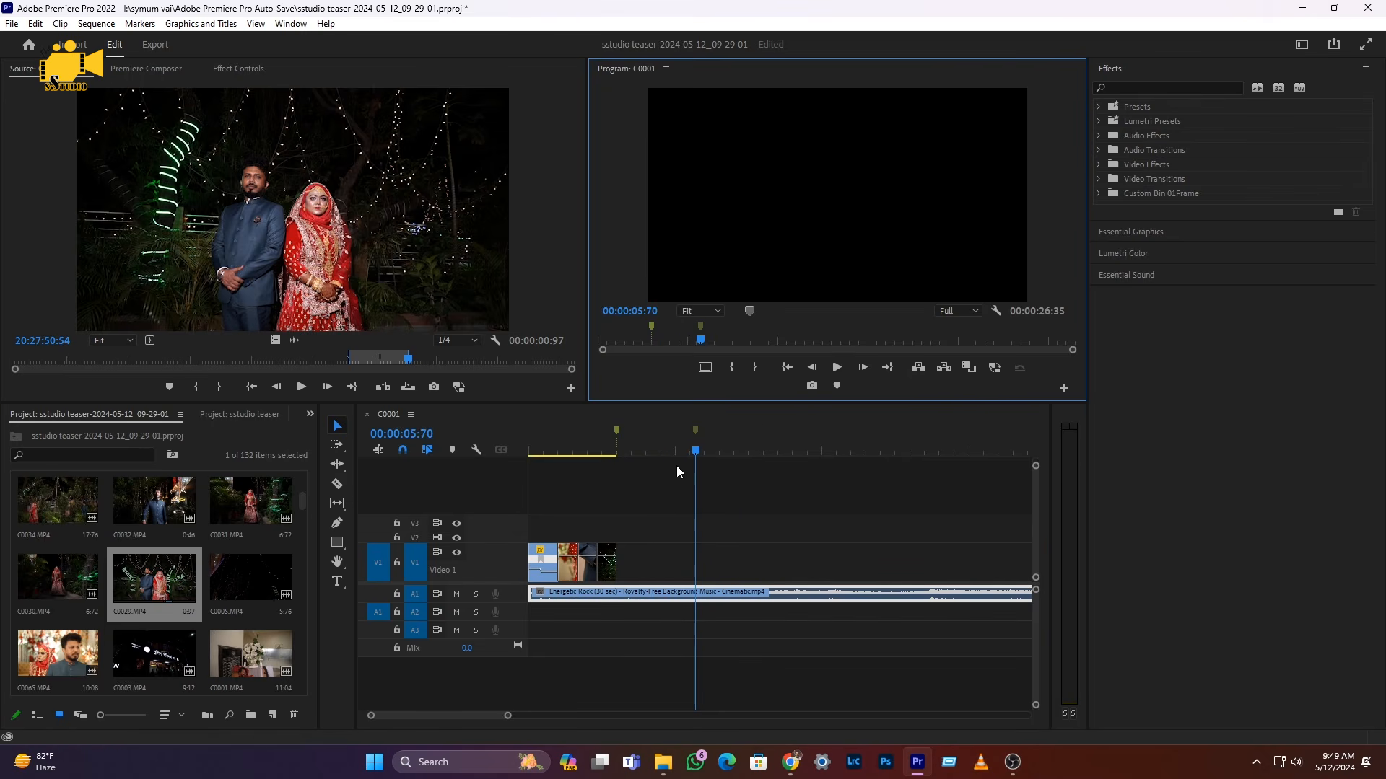
# - Listen to the music after the first marker, mark a 00:00:00:39 segment of C0031.MP4, and place it after C0029.MP4 on V1
pyautogui.click(617, 449)
pyautogui.press('space')
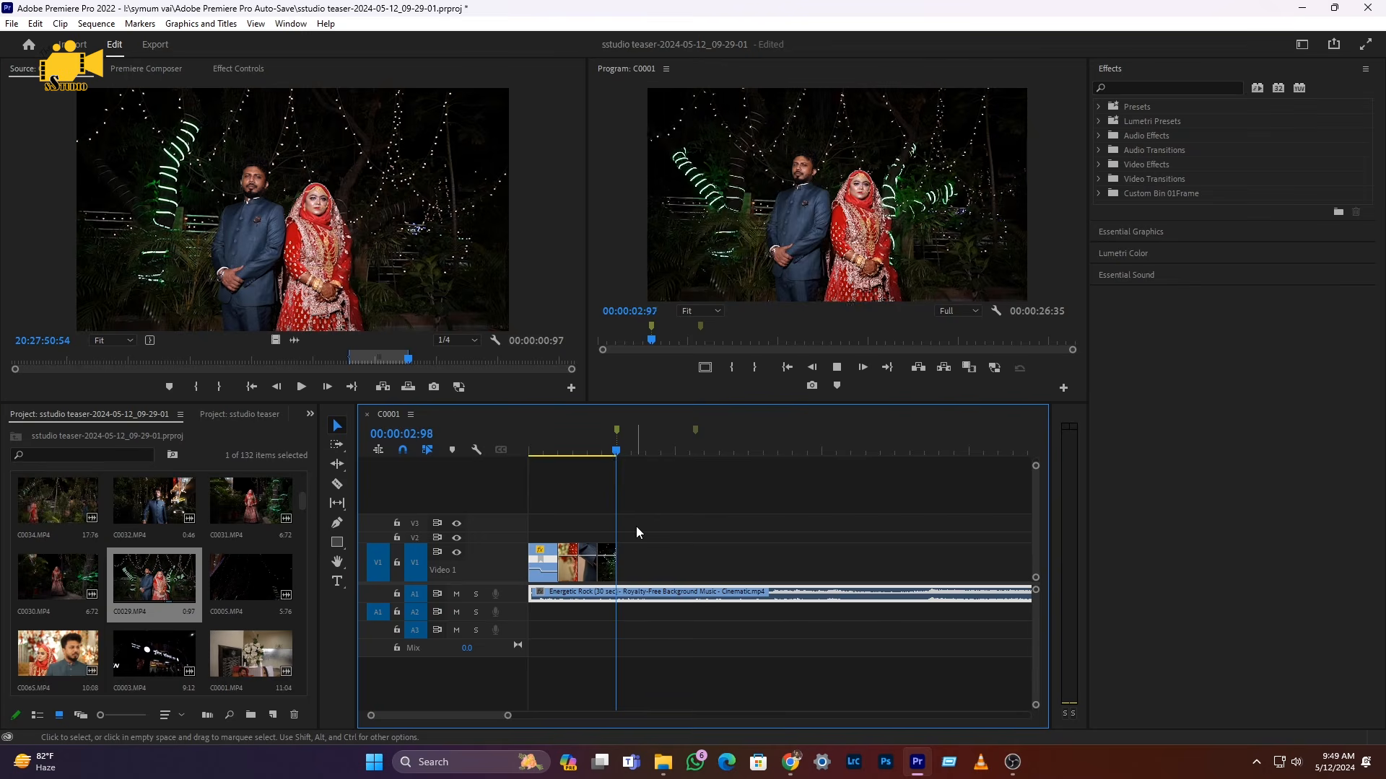
pyautogui.press('space')
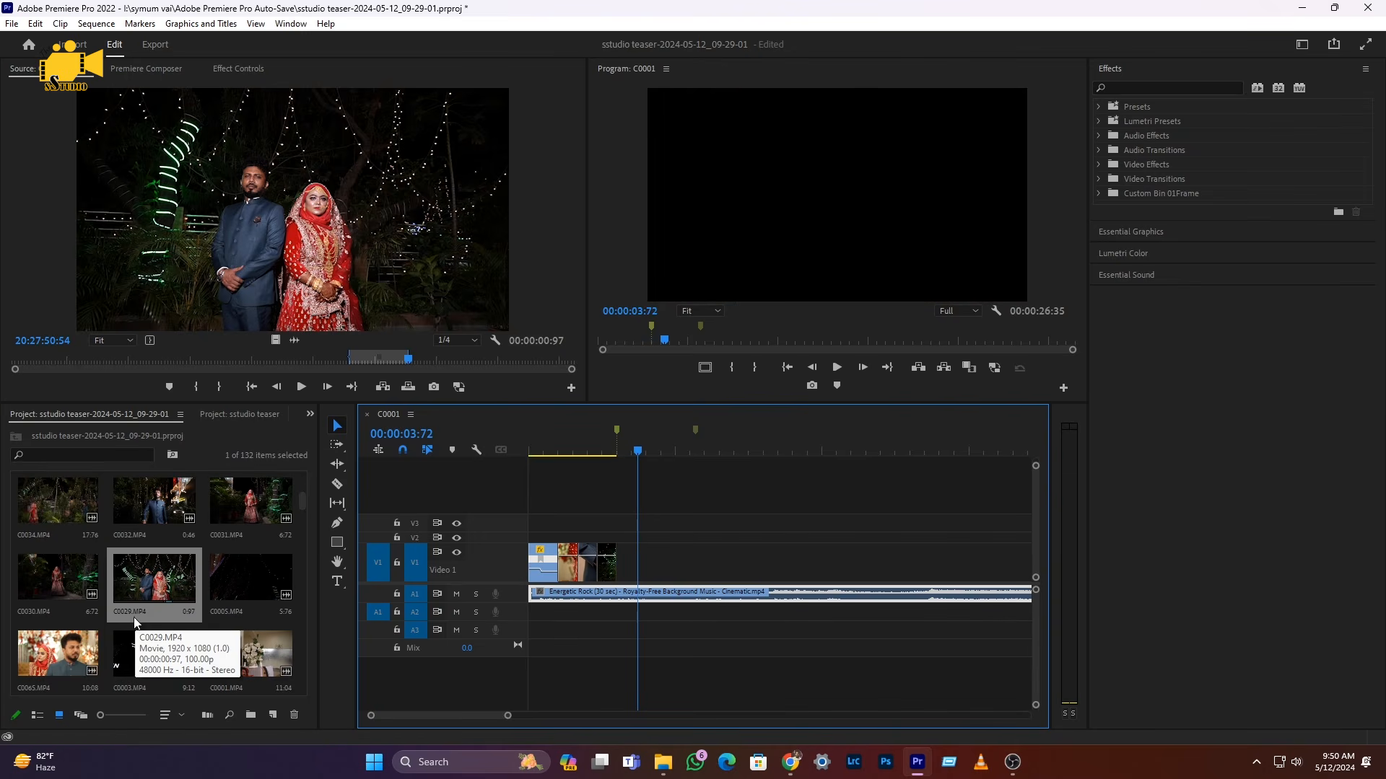
pyautogui.doubleClick(250, 500)
pyautogui.moveTo(324, 362); pyautogui.dragTo(623, 563)
pyautogui.click(197, 388)
pyautogui.click(219, 389)
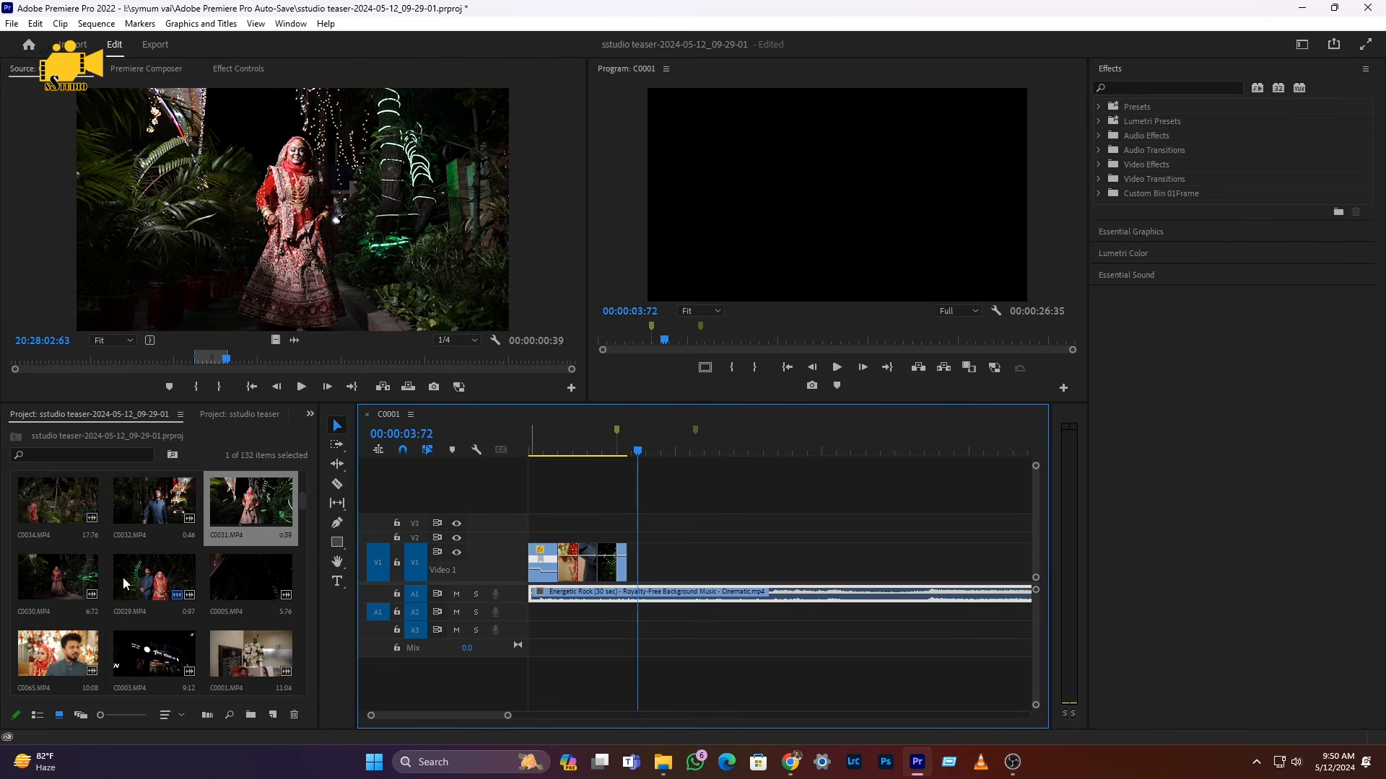
# - Place the marked 00:00:00:46 segment of C0032.MP4 directly after C0031.MP4 on V1
pyautogui.doubleClick(161, 524)
pyautogui.moveTo(247, 365); pyautogui.dragTo(367, 367)
pyautogui.moveTo(275, 341); pyautogui.dragTo(633, 575)
# - Play the cuts around the first marker against the music and trim the end of C0032.MP4 back to 00:00:03:72
pyautogui.click(610, 451)
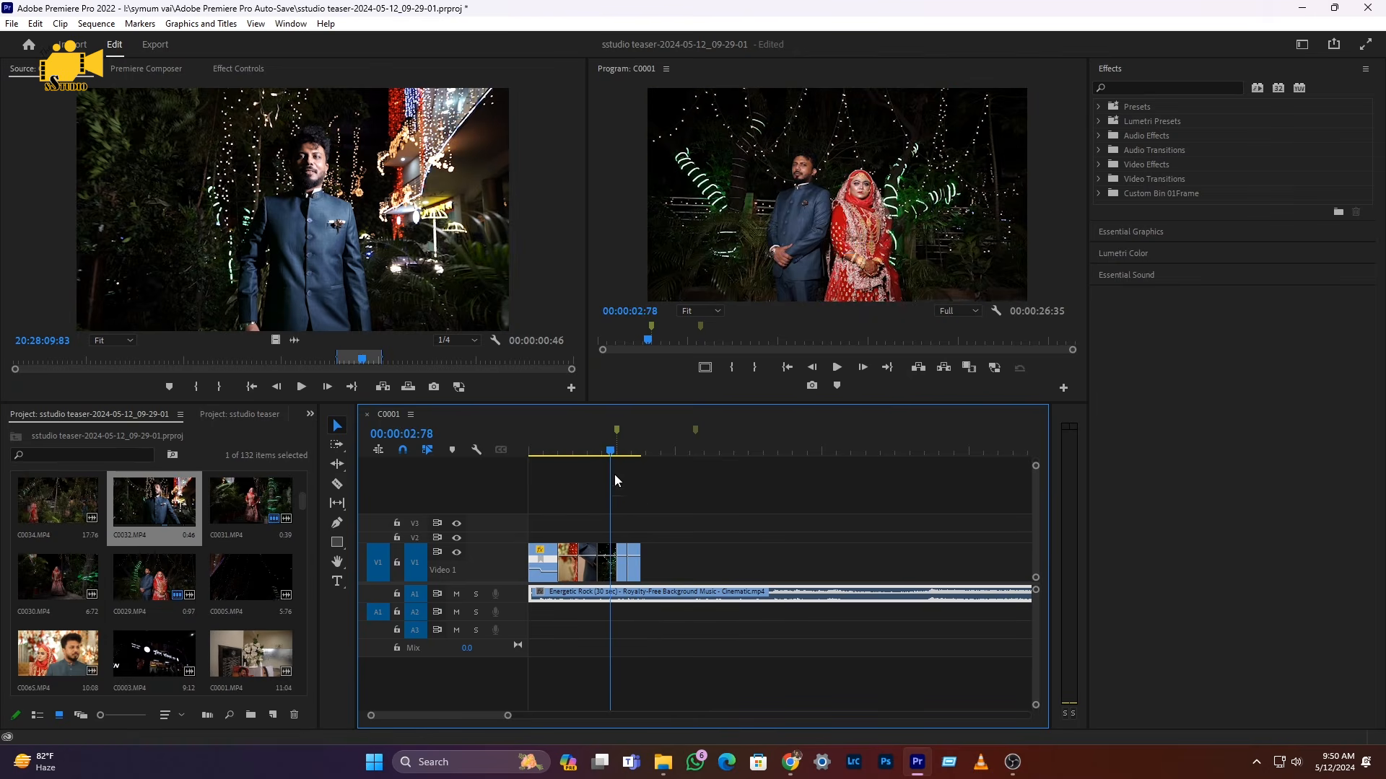
pyautogui.scroll(3, 601, 563)
pyautogui.press('space')
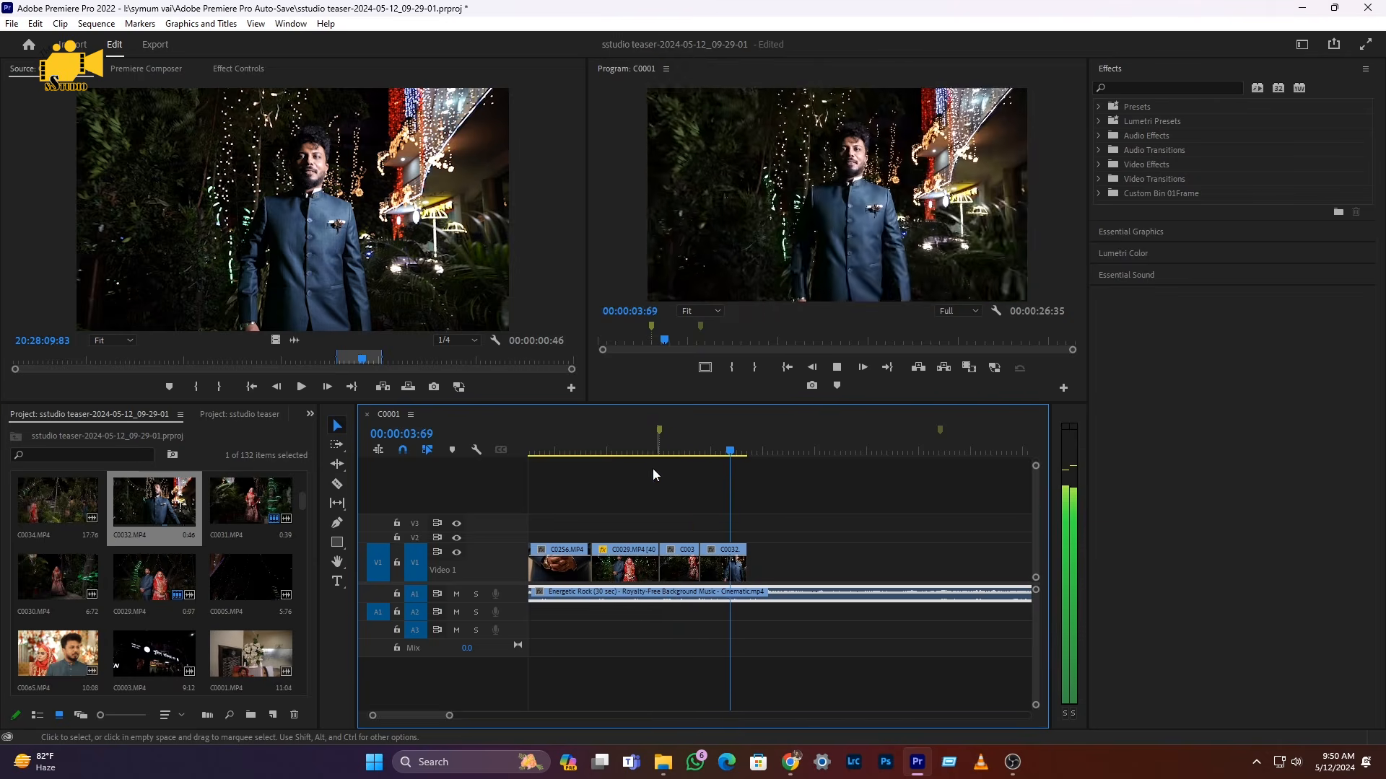
pyautogui.moveTo(642, 443); pyautogui.dragTo(725, 571)
pyautogui.click(731, 573)
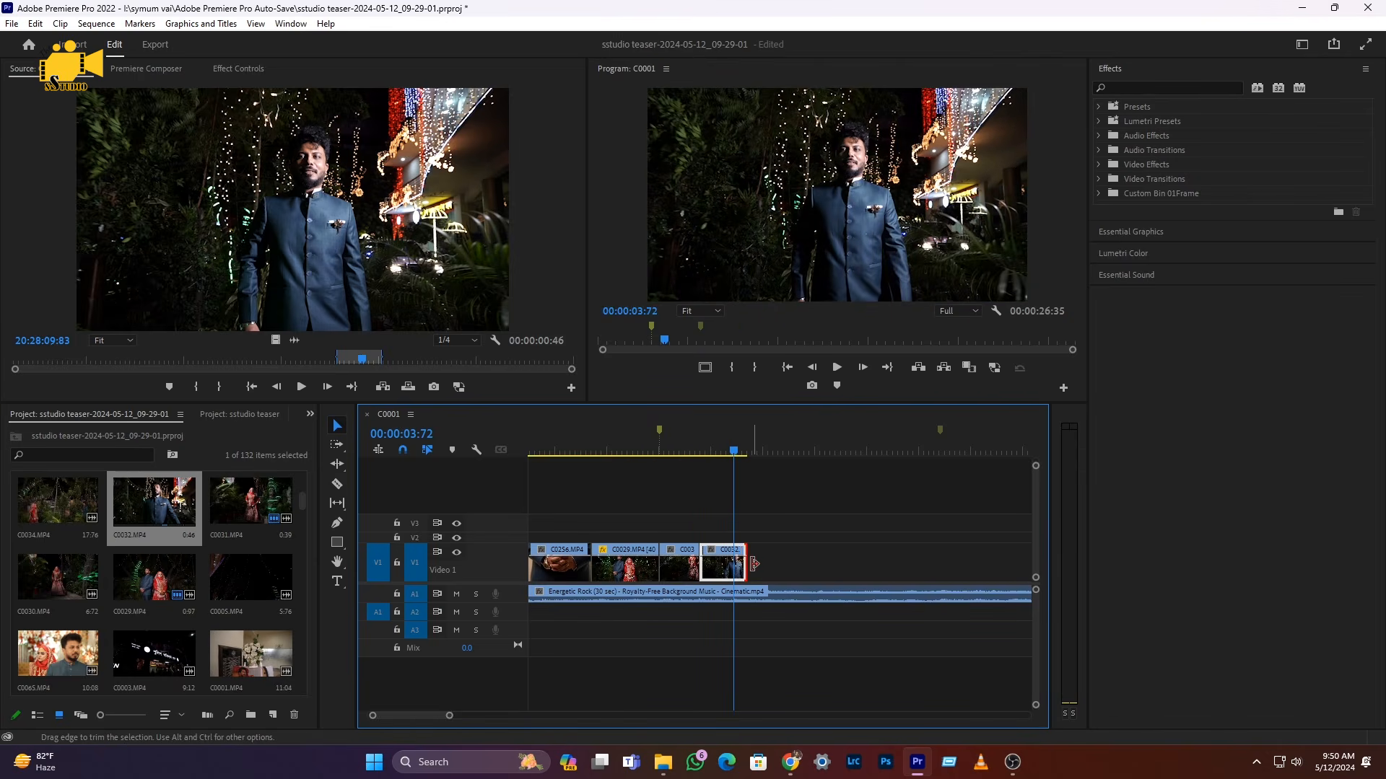
pyautogui.moveTo(753, 563); pyautogui.dragTo(733, 563)
pyautogui.click(639, 441)
pyautogui.press('space')
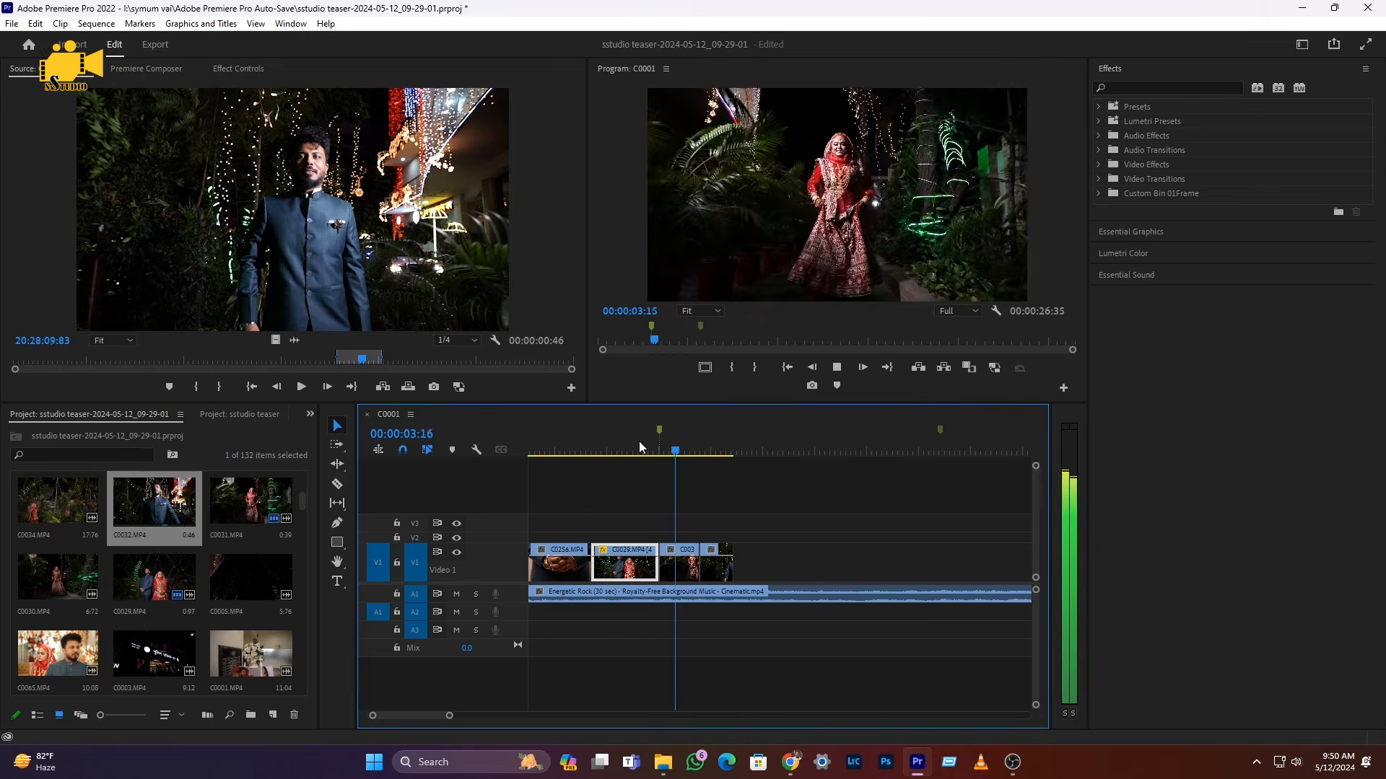
pyautogui.click(631, 450)
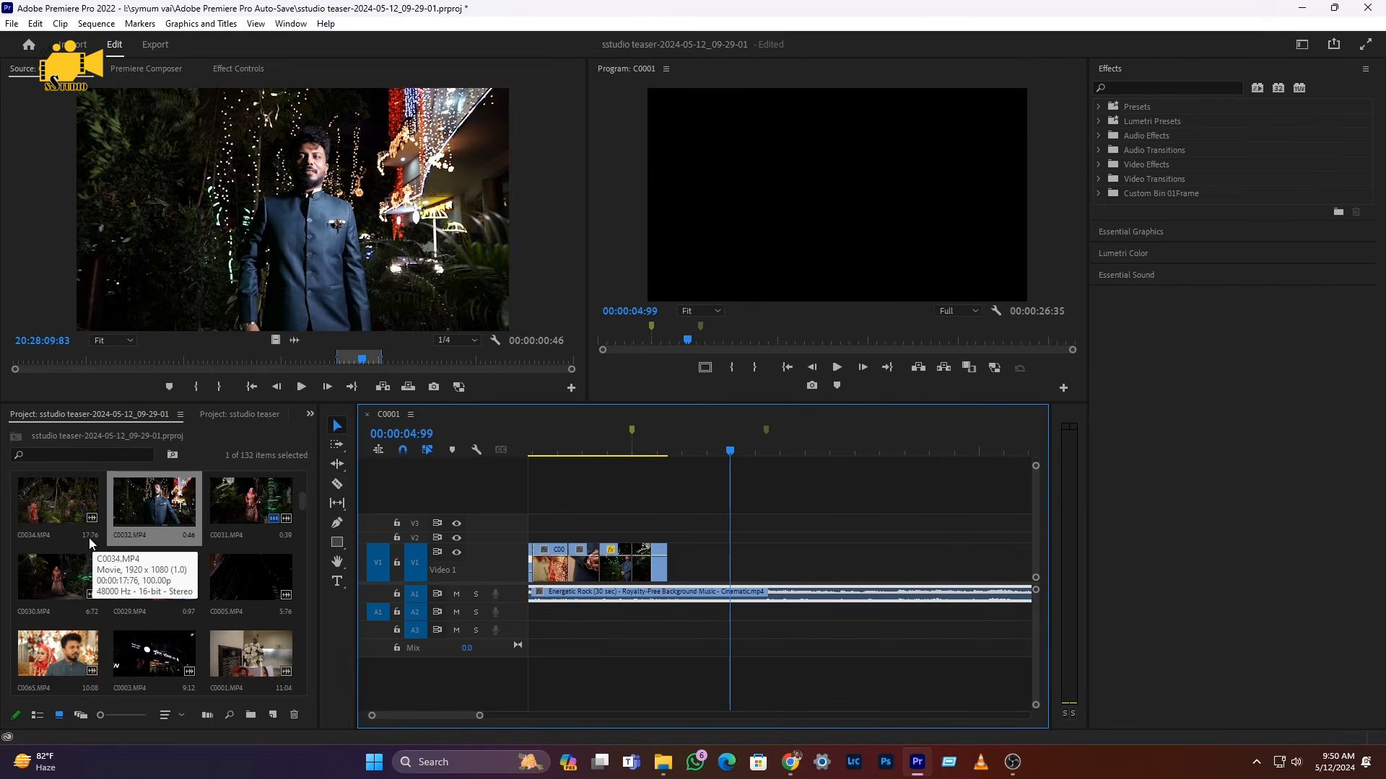
# - Mark a 00:00:01:21 segment of C0035.MP4 where the couple come together, and place it after C0032.MP4 on V1
pyautogui.doubleClick(51, 515)
pyautogui.moveTo(240, 358); pyautogui.dragTo(274, 358)
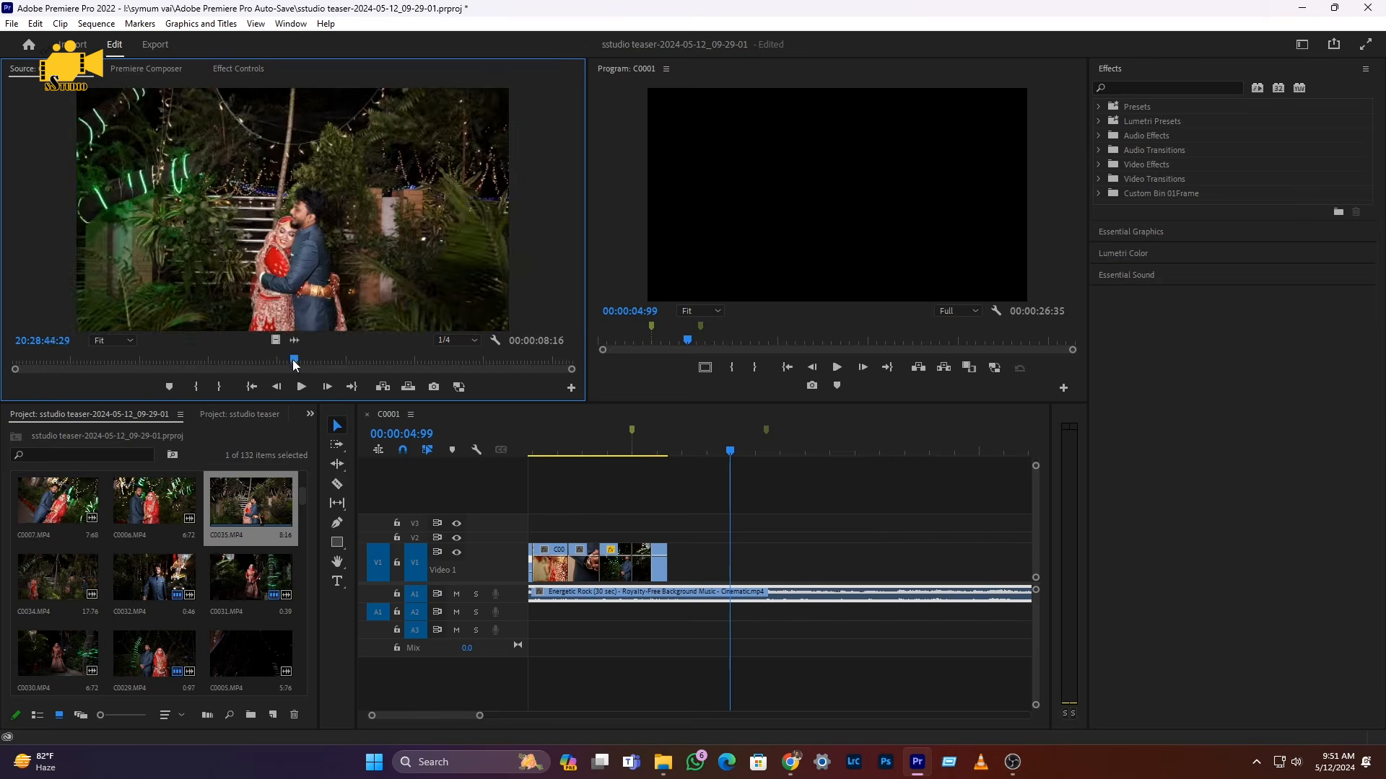
pyautogui.moveTo(293, 360)
pyautogui.mouseDown()
pyautogui.moveTo(70, 366)
pyautogui.moveTo(246, 369)
pyautogui.moveTo(185, 368)
pyautogui.mouseUp()
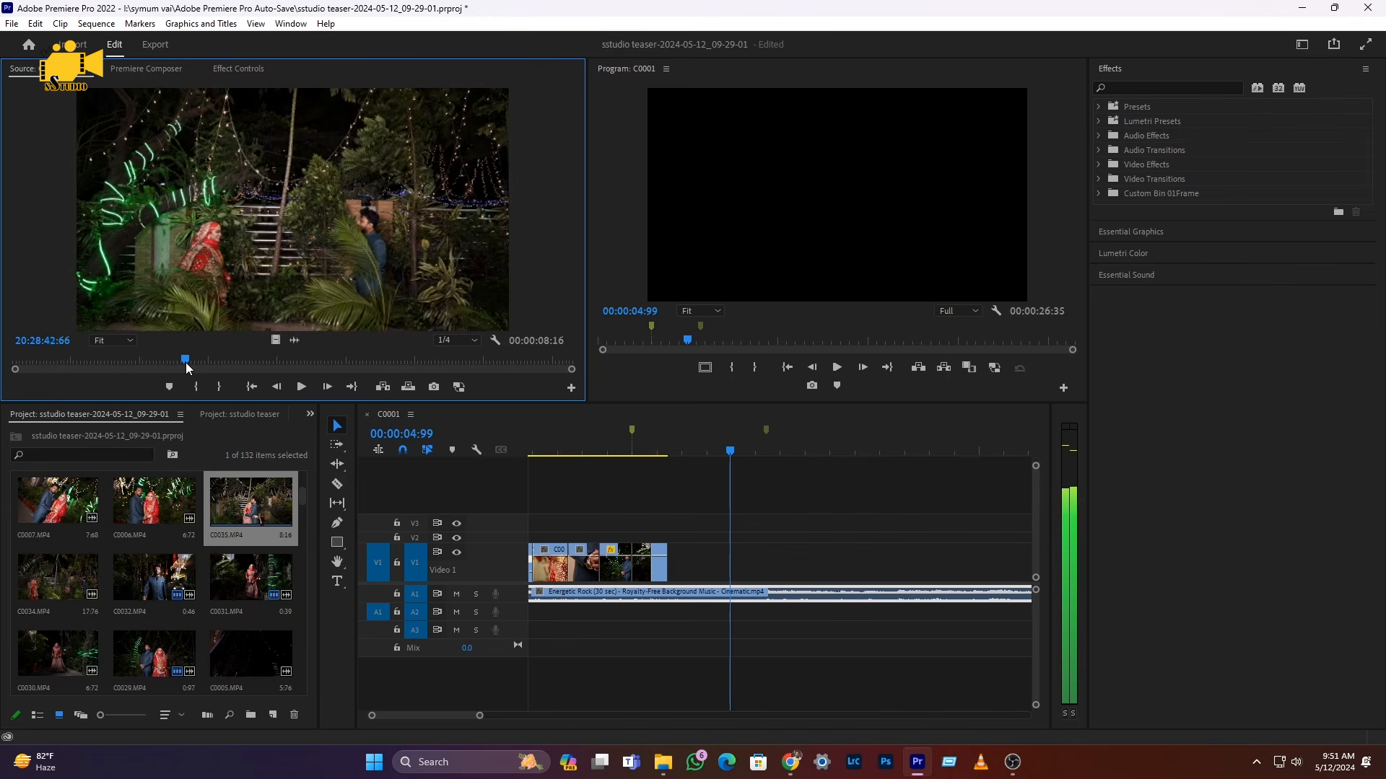
pyautogui.click(196, 387)
pyautogui.press('space')
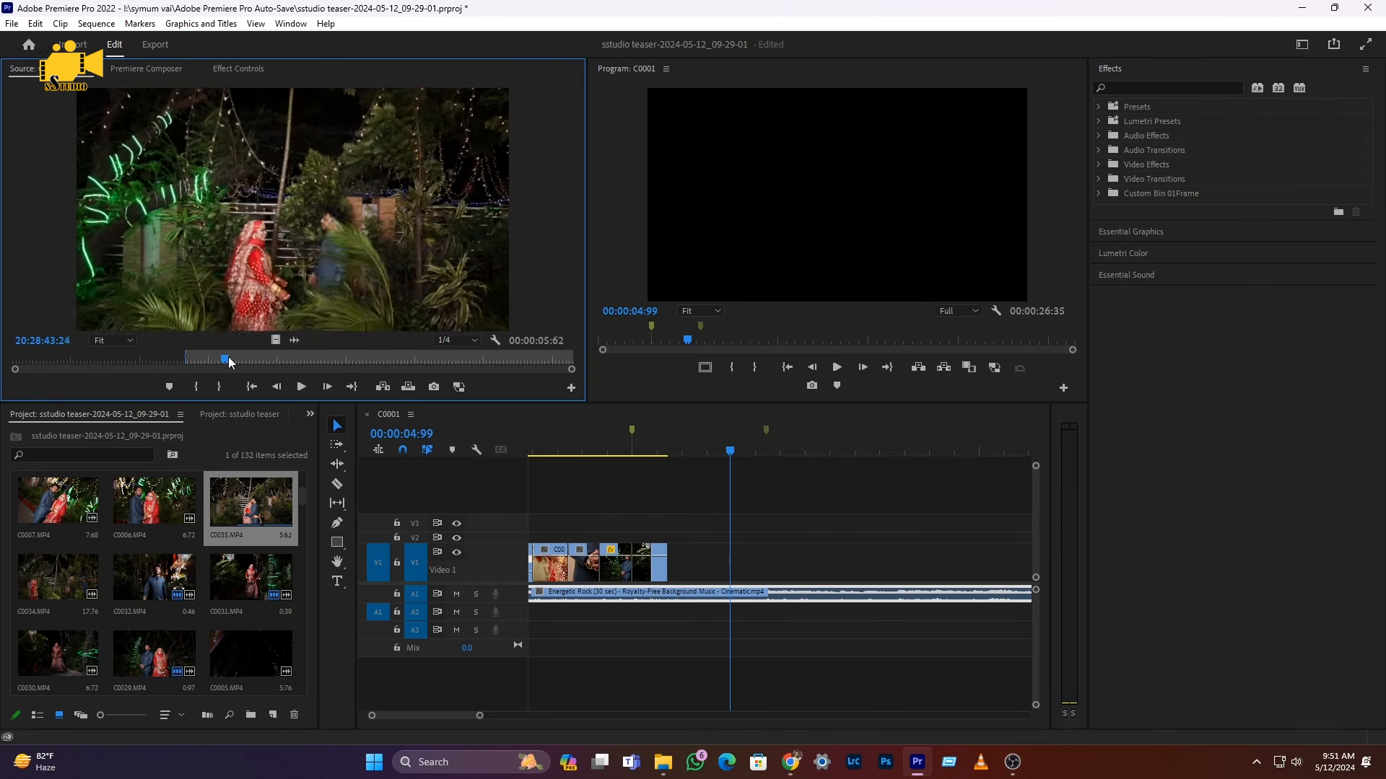
pyautogui.press('space')
pyautogui.click(218, 387)
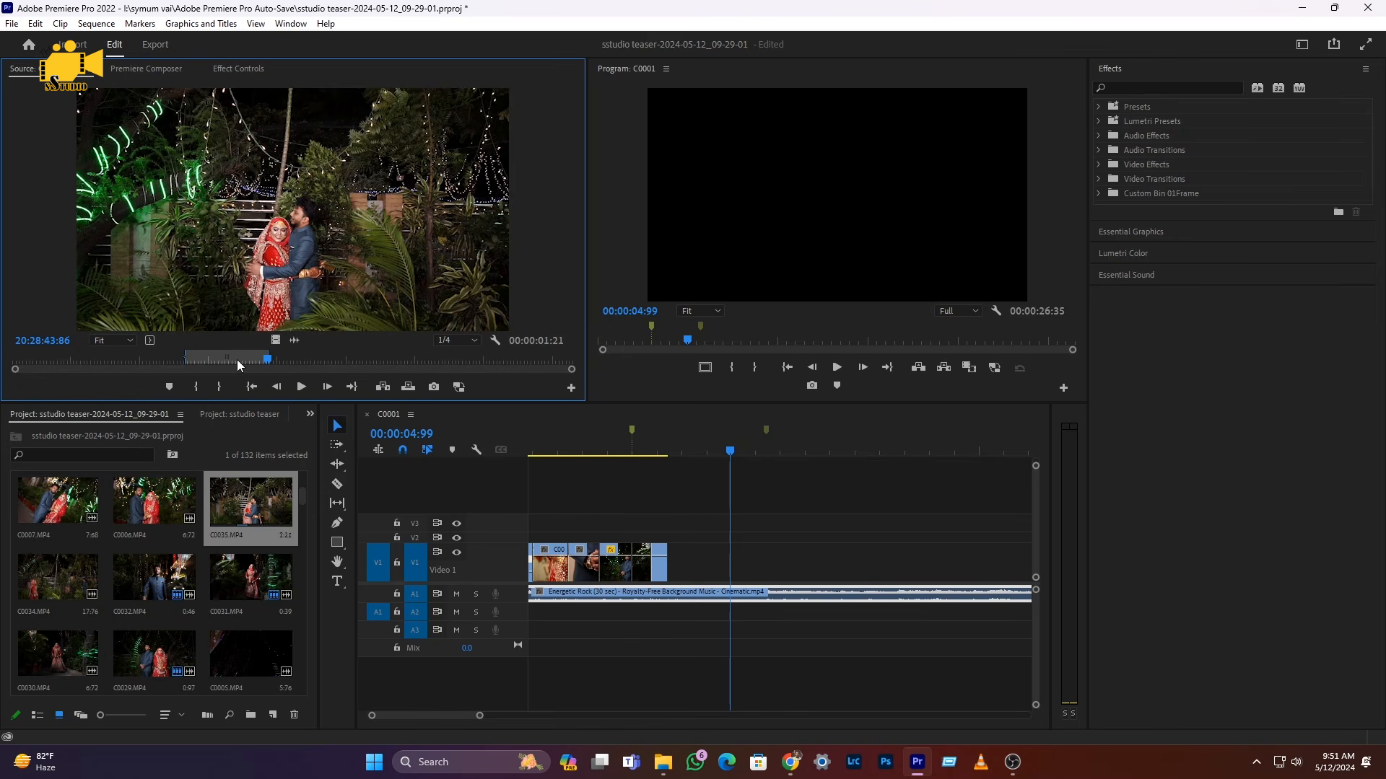
pyautogui.press('space')
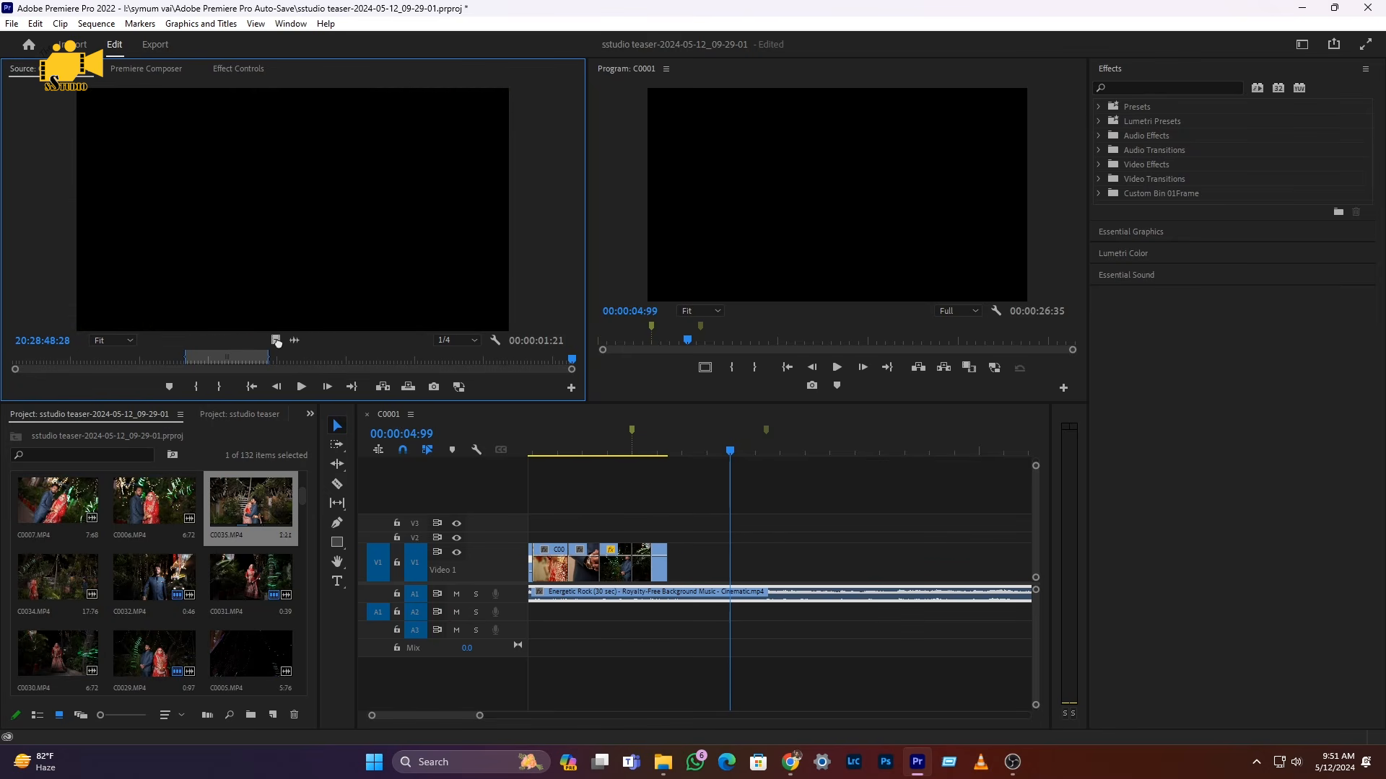
pyautogui.moveTo(276, 341); pyautogui.dragTo(673, 570)
# - Play C0035.MP4 against the music, split it at 00:00:05:69 near the second marker, and delete the part after the cut
pyautogui.click(621, 451)
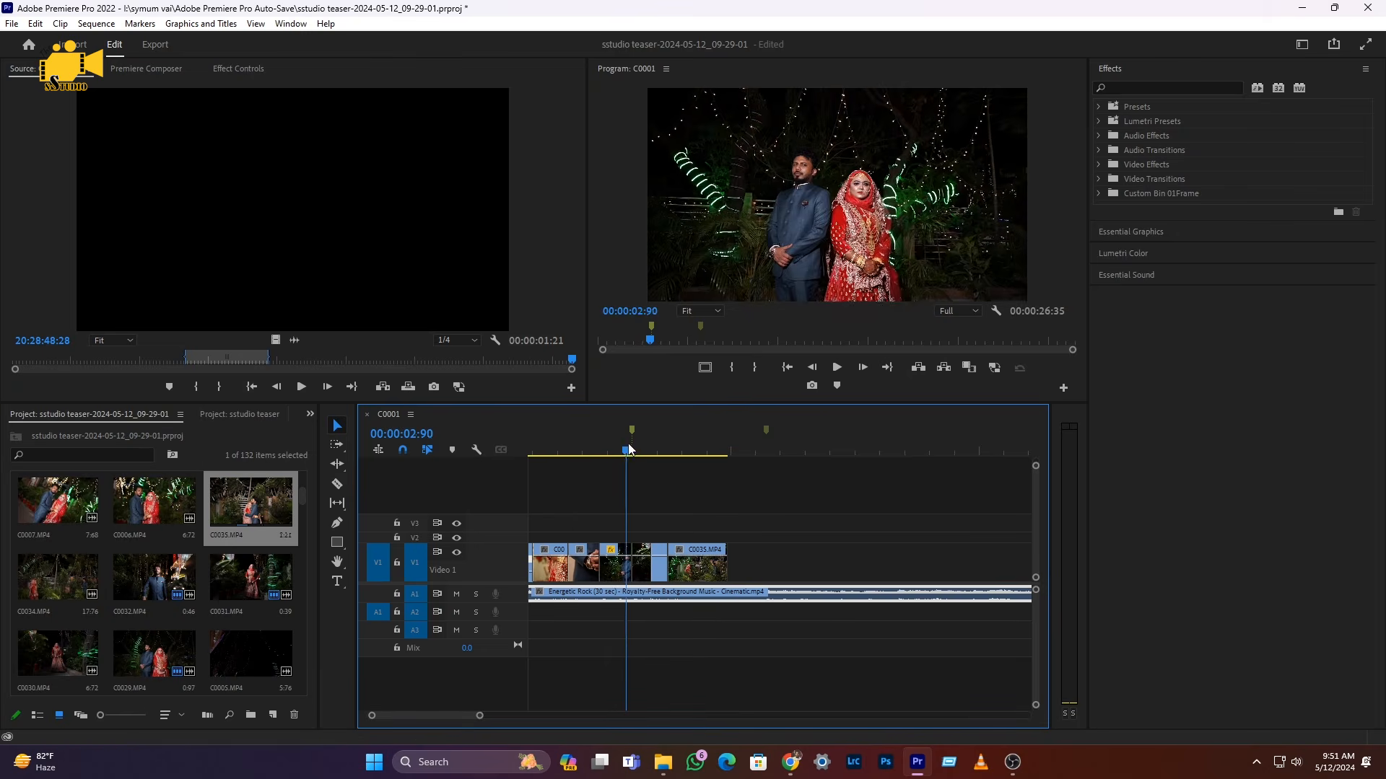
pyautogui.press('space')
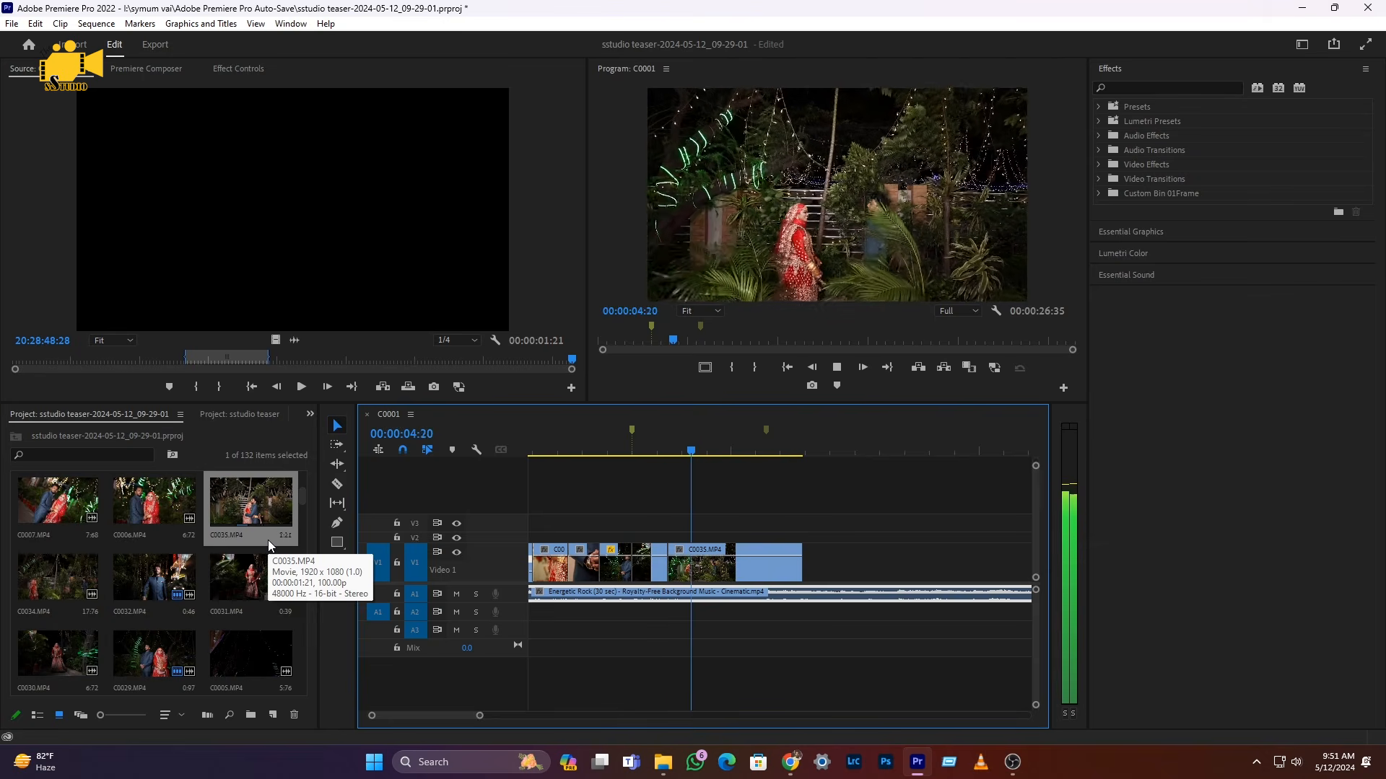
pyautogui.press('space')
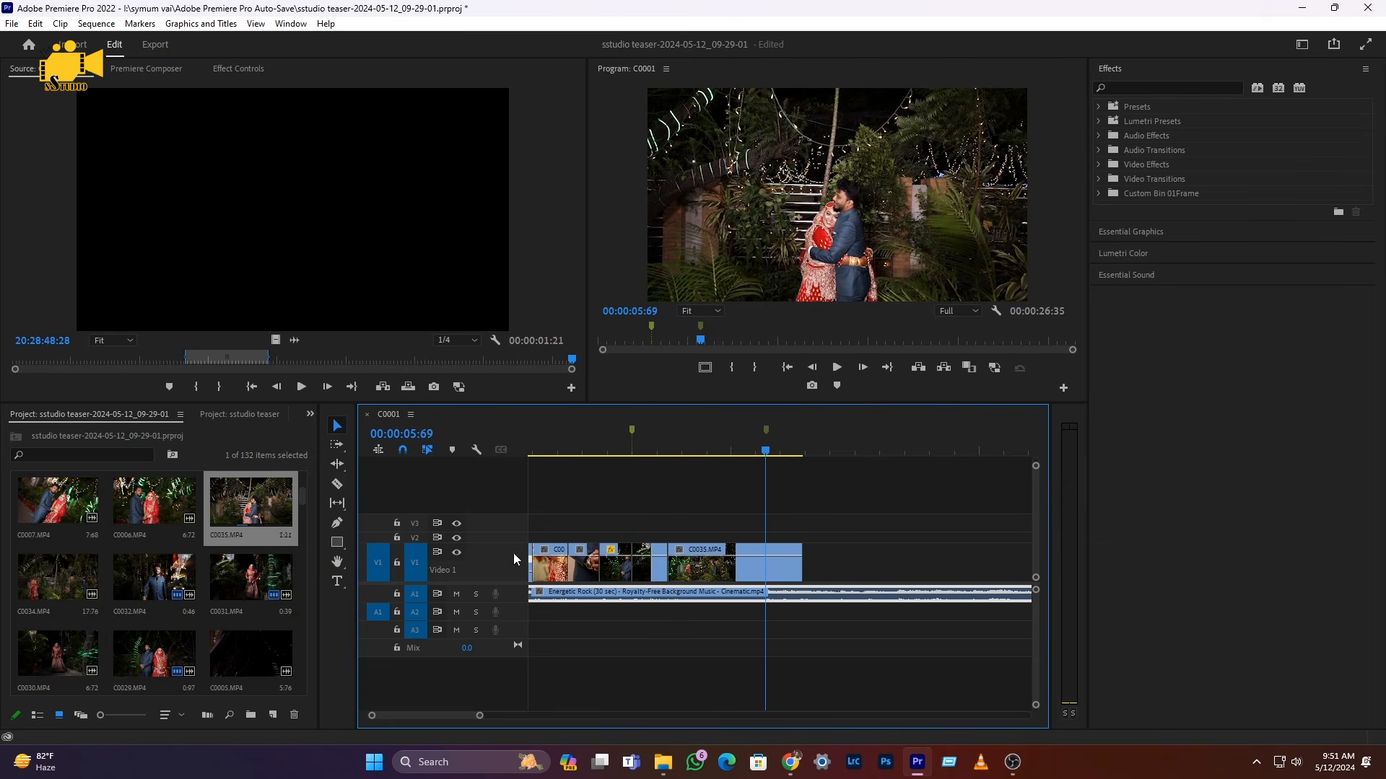
pyautogui.press('c')
pyautogui.click(765, 567)
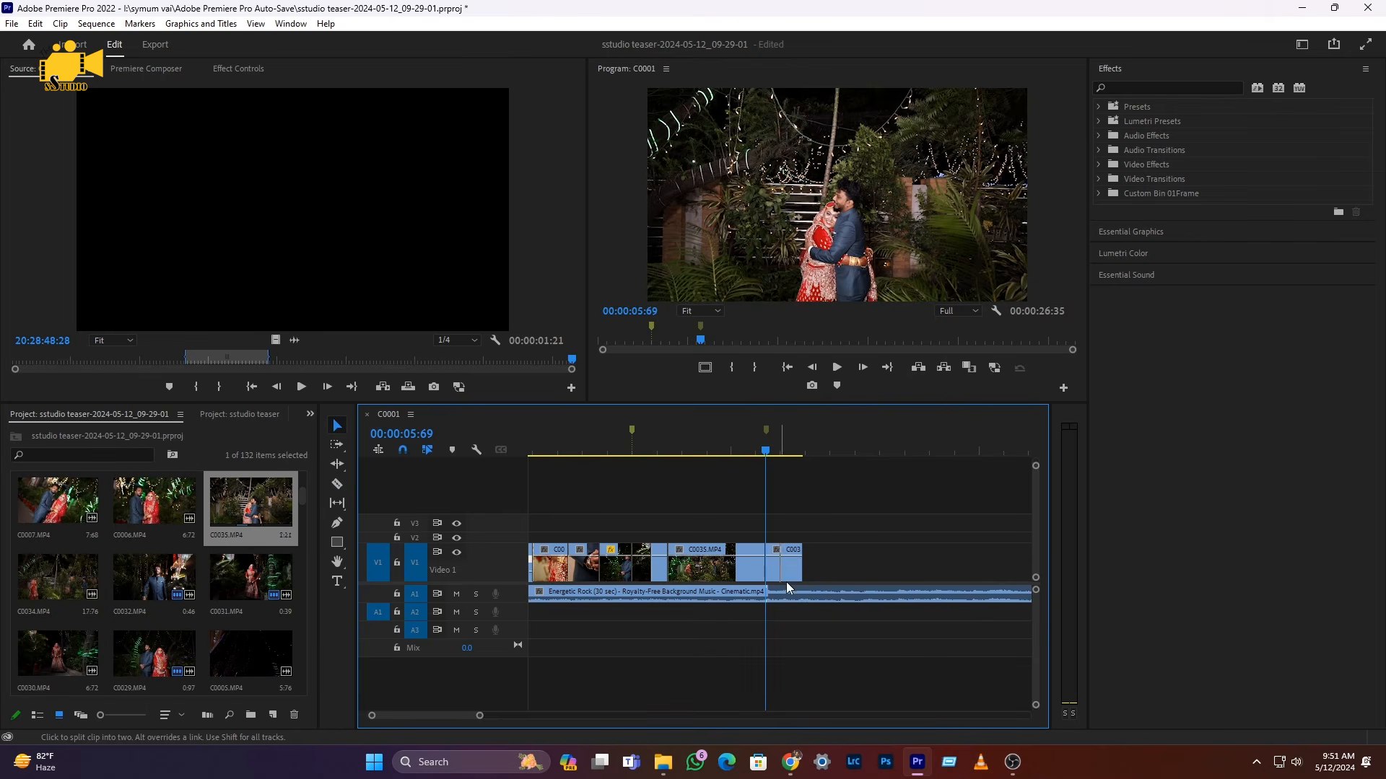
pyautogui.click(784, 573)
pyautogui.press('Delete')
# - Show the time remapping speed keyframes on C0035.MP4 and raise the speed of the whole clip
pyautogui.press('Up')
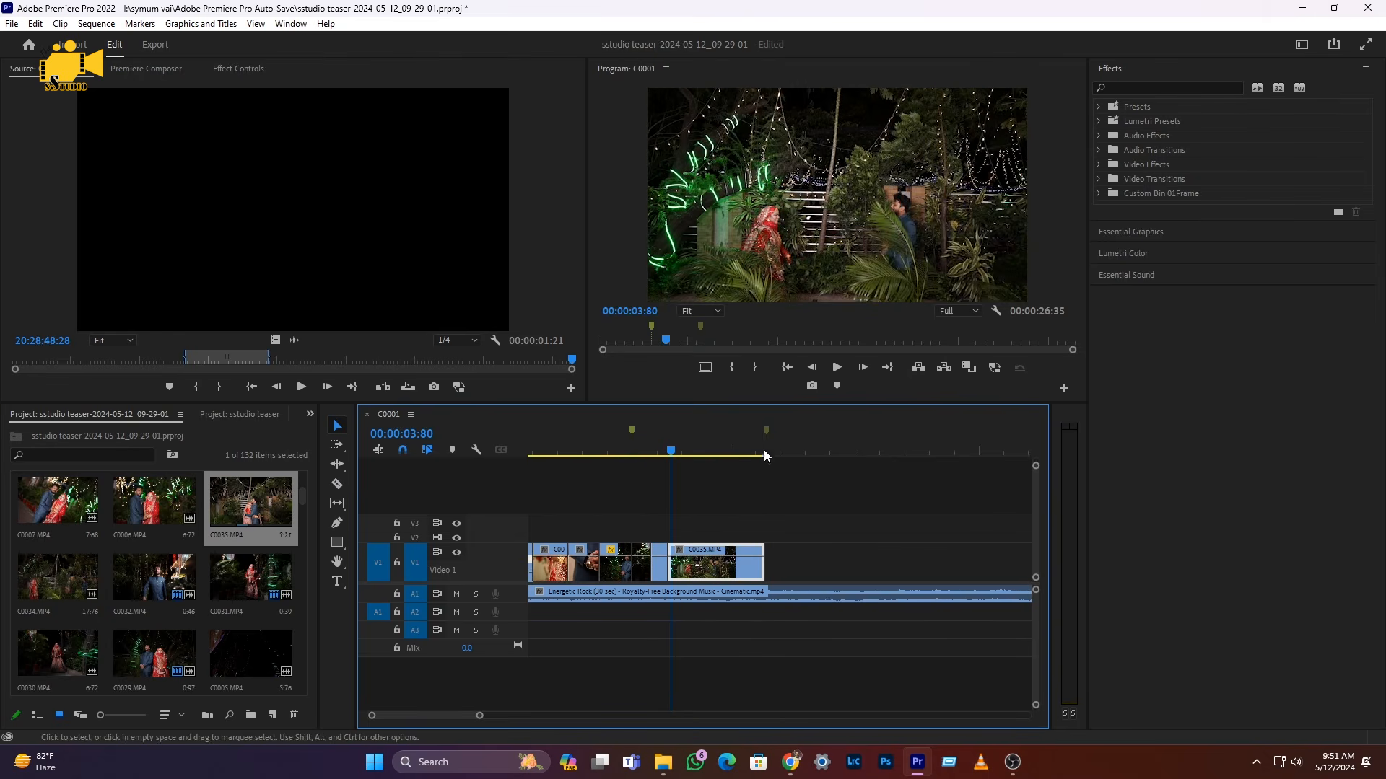
pyautogui.rightClick(698, 577)
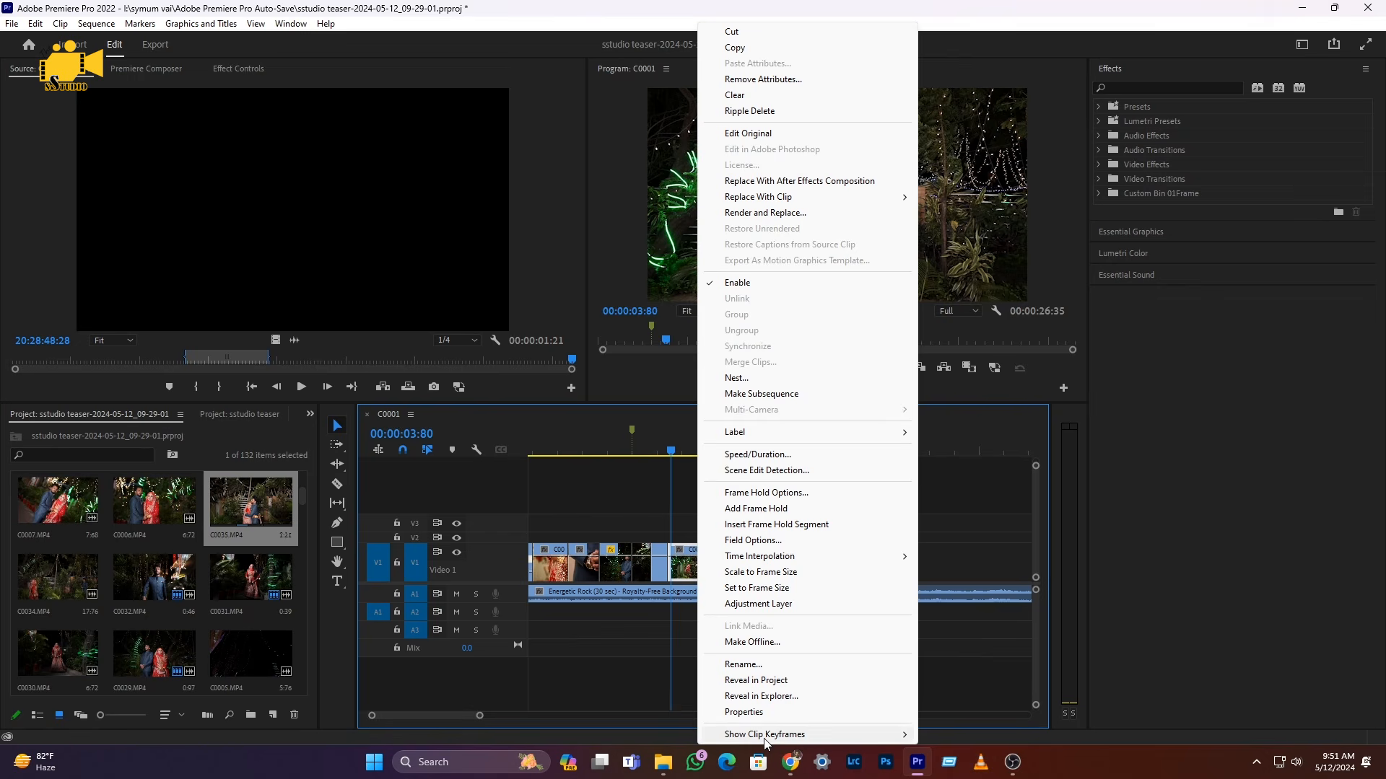
pyautogui.moveTo(857, 732)
pyautogui.moveTo(980, 768)
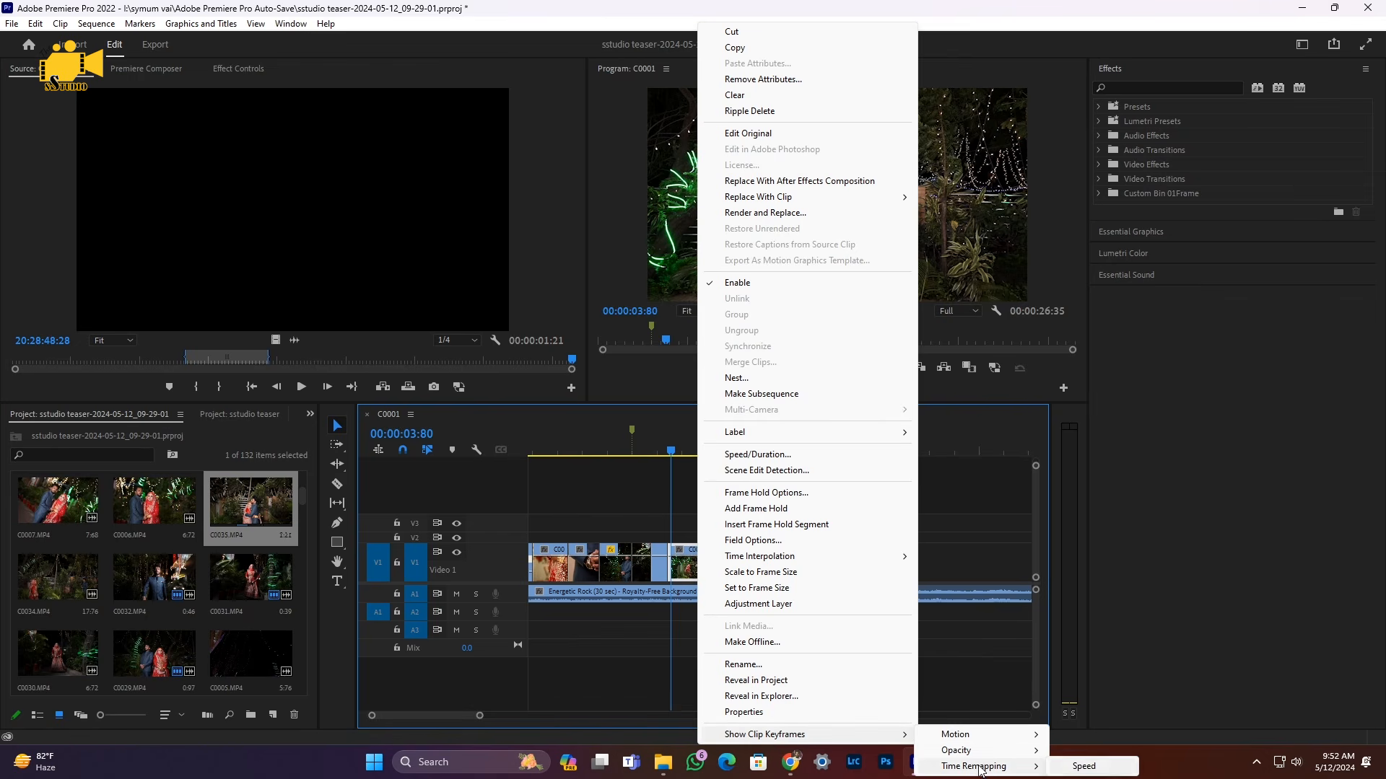
pyautogui.click(1076, 768)
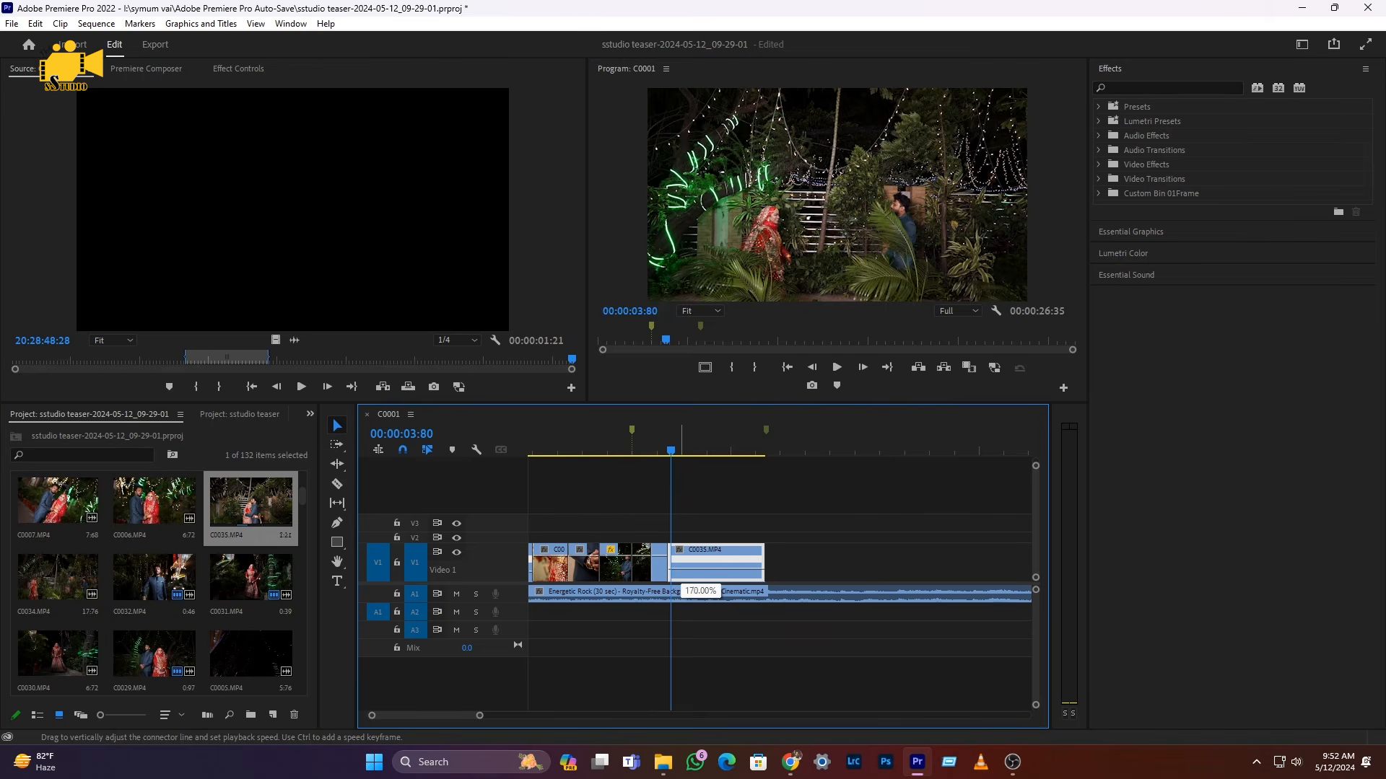
pyautogui.moveTo(682, 569); pyautogui.dragTo(682, 568)
# - Play the sped-up C0035.MP4 against the music and lower its speed slightly
pyautogui.click(657, 447)
pyautogui.press('space')
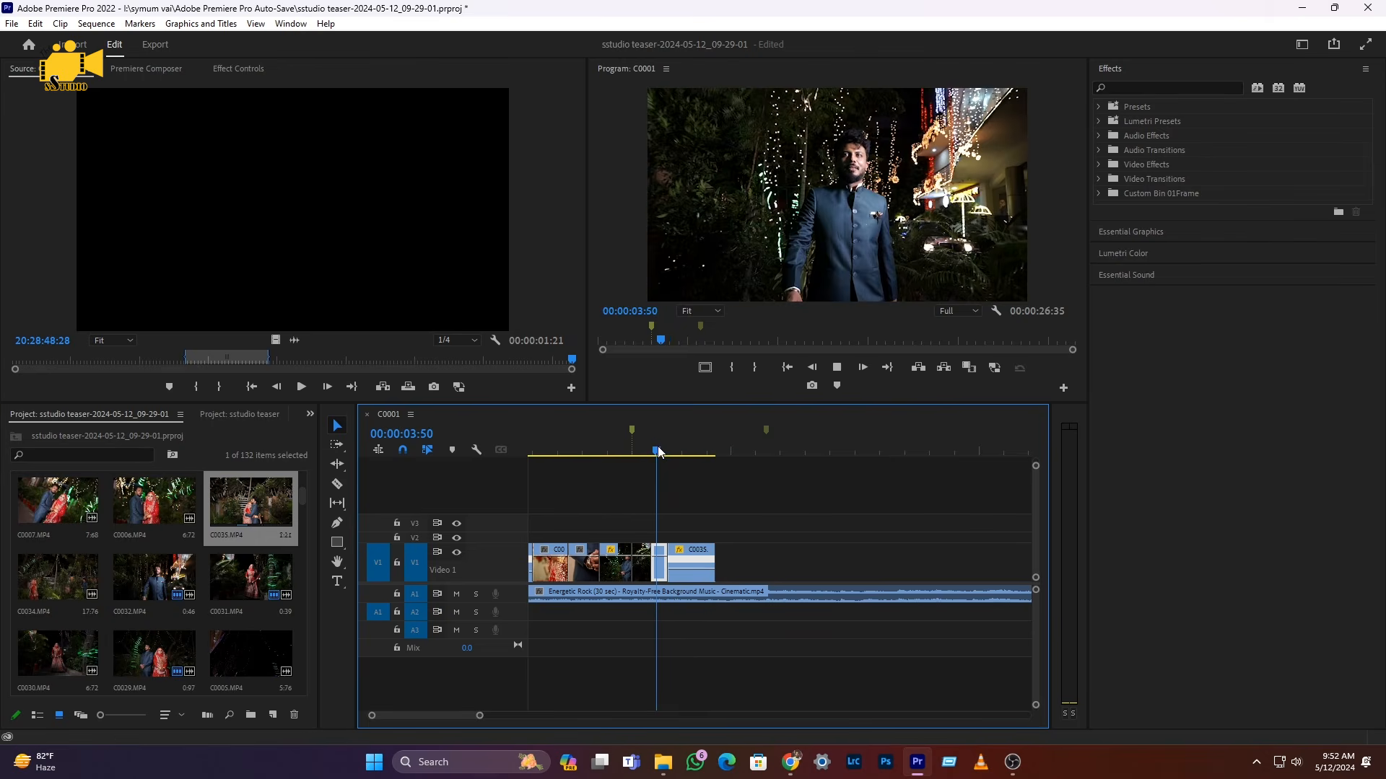
pyautogui.press('space')
pyautogui.click(658, 448)
pyautogui.press('space')
pyautogui.press('space')
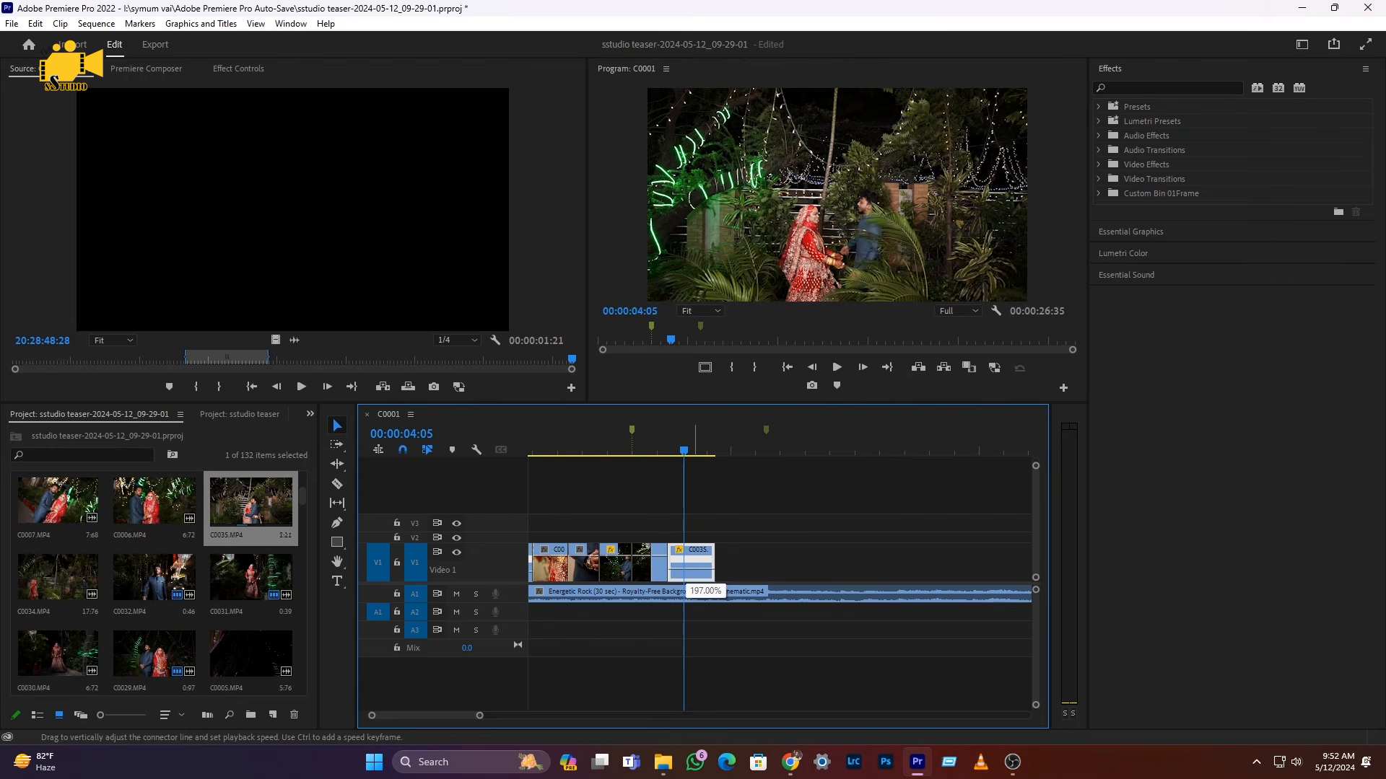
pyautogui.moveTo(696, 569); pyautogui.dragTo(696, 570)
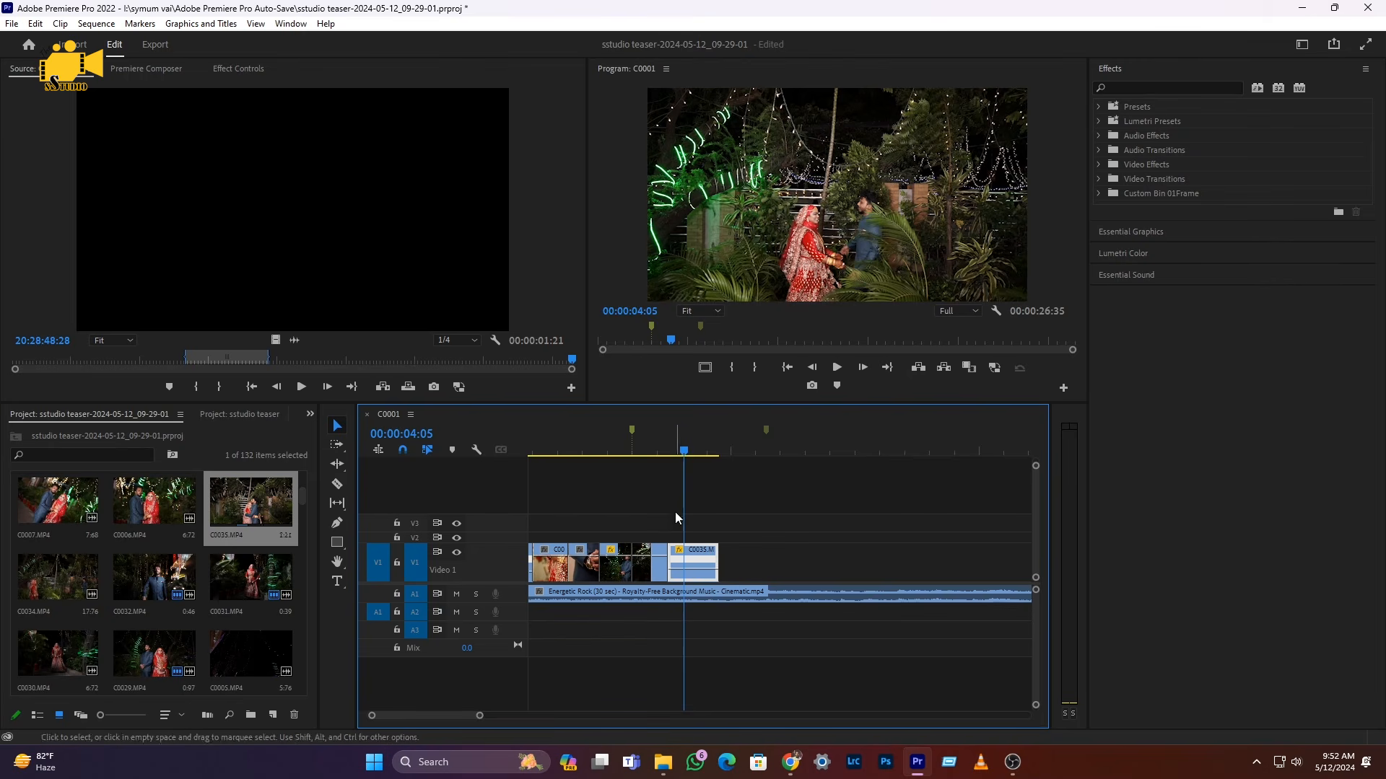
# - Play C0035.MP4 up to the point where the slowdown should begin and add a speed keyframe around 00:00:04:09
pyautogui.click(659, 448)
pyautogui.press('space')
pyautogui.press('space')
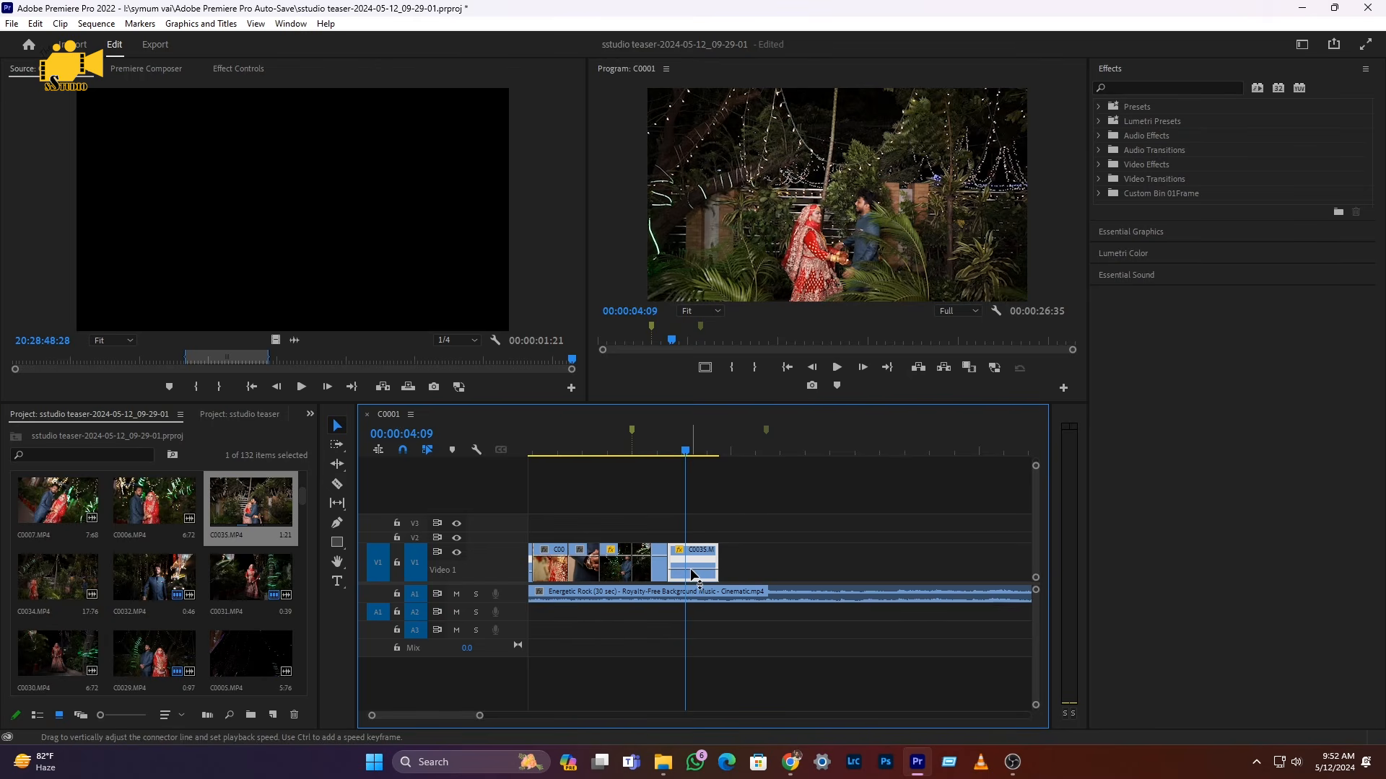
pyautogui.press('p')
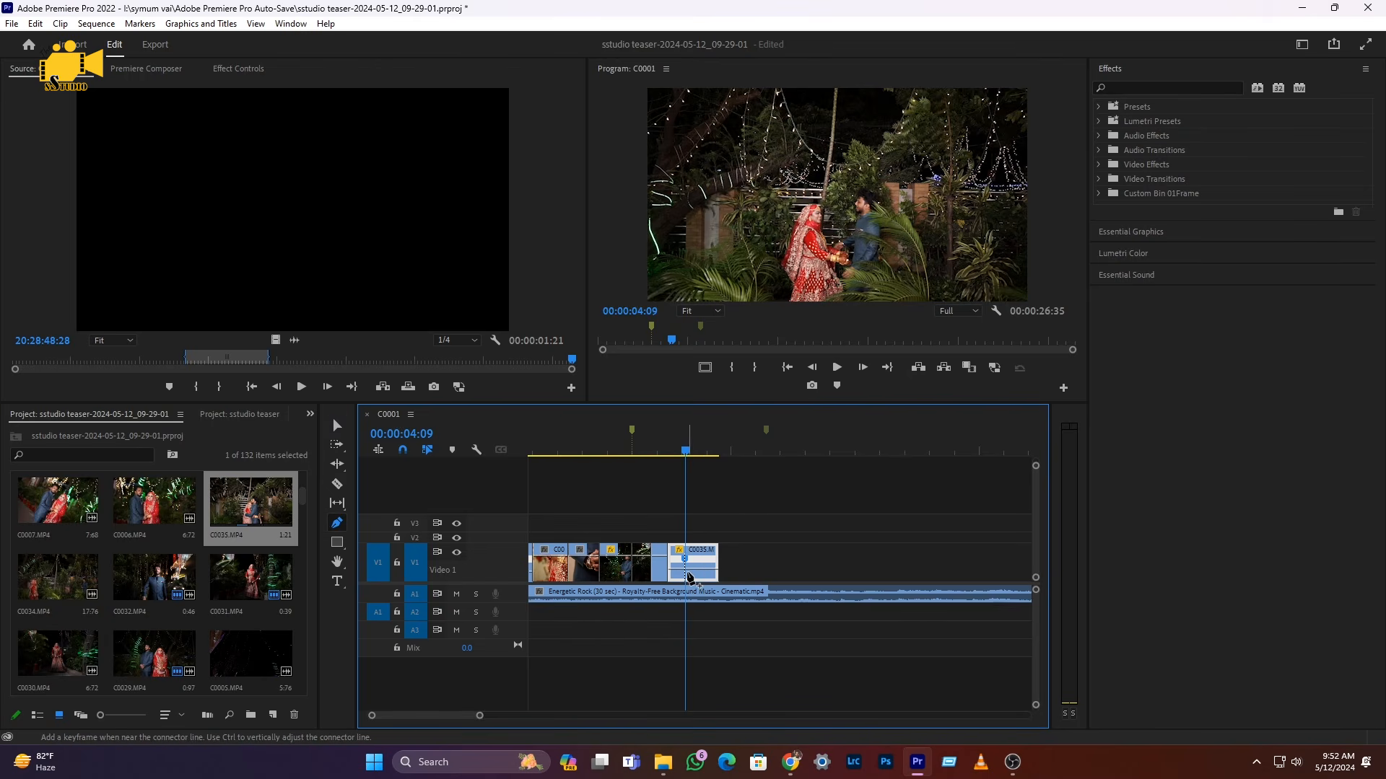
pyautogui.press('v')
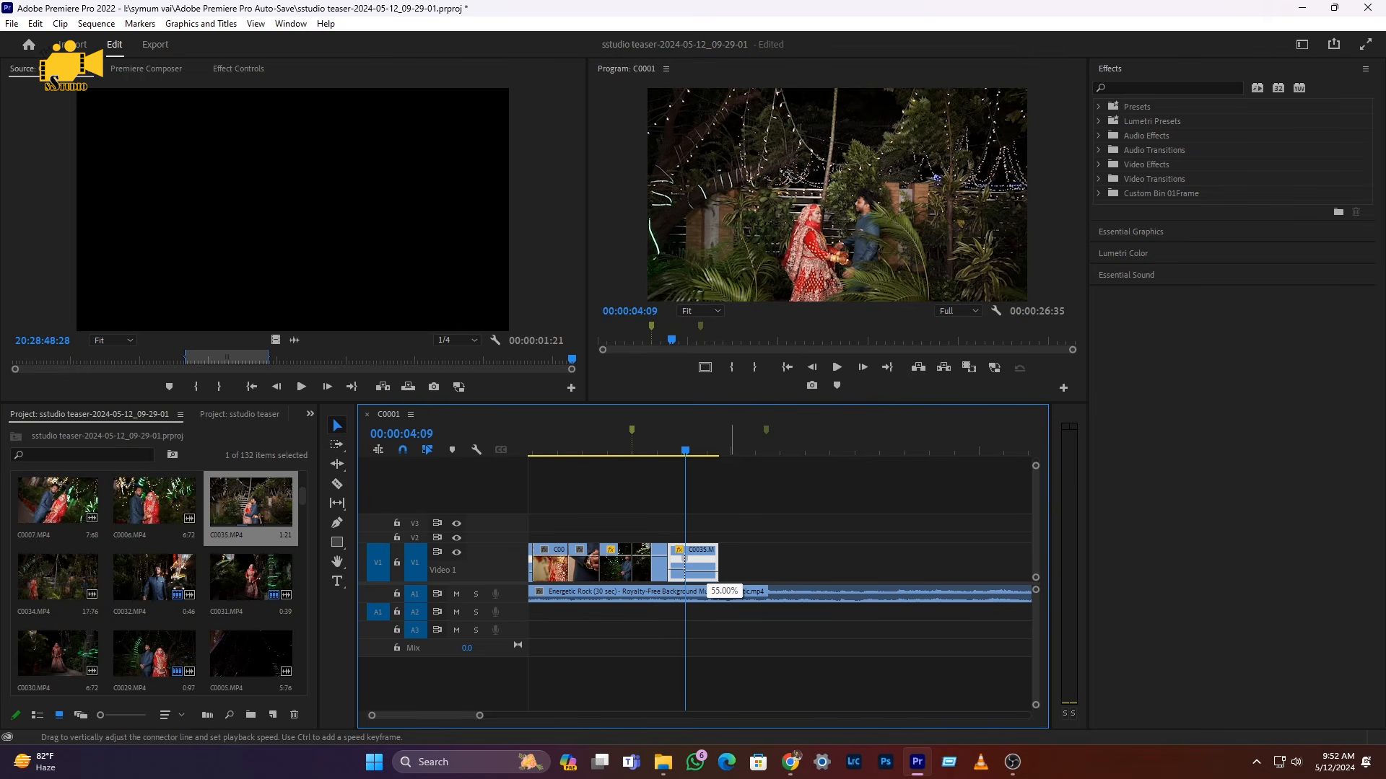
# - Slow the section of C0035.MP4 after the speed keyframe to about 57%, checking the timing against the music
pyautogui.moveTo(696, 577); pyautogui.dragTo(709, 664)
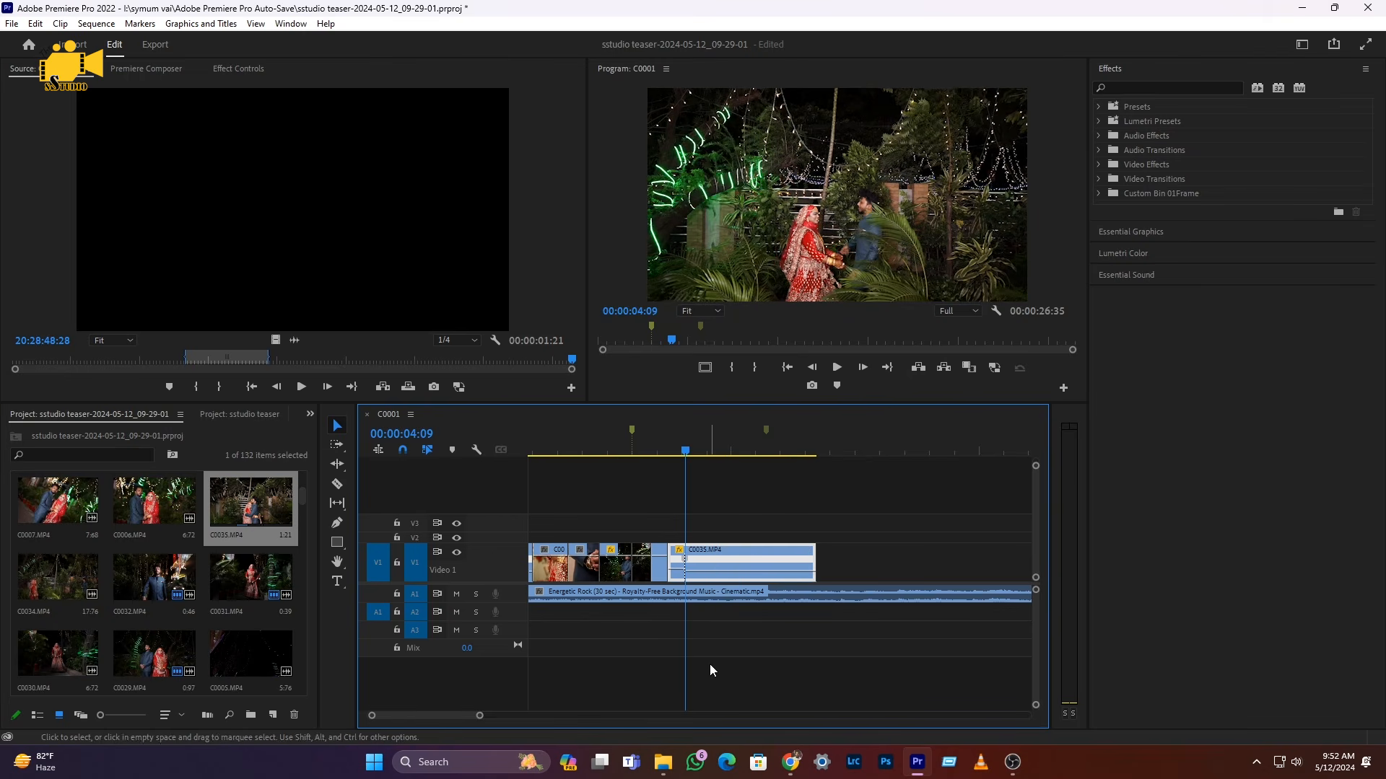
pyautogui.click(649, 454)
pyautogui.press('space')
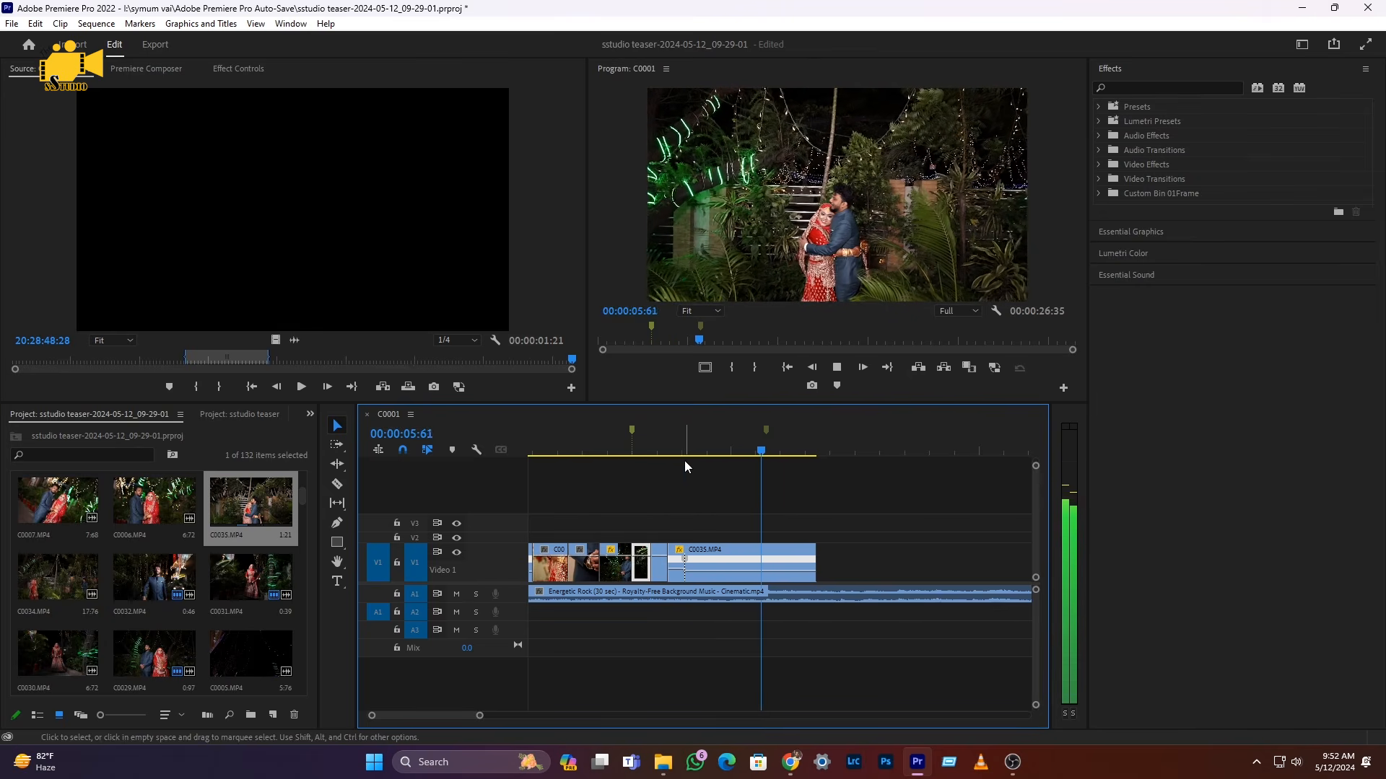
pyautogui.click(718, 566)
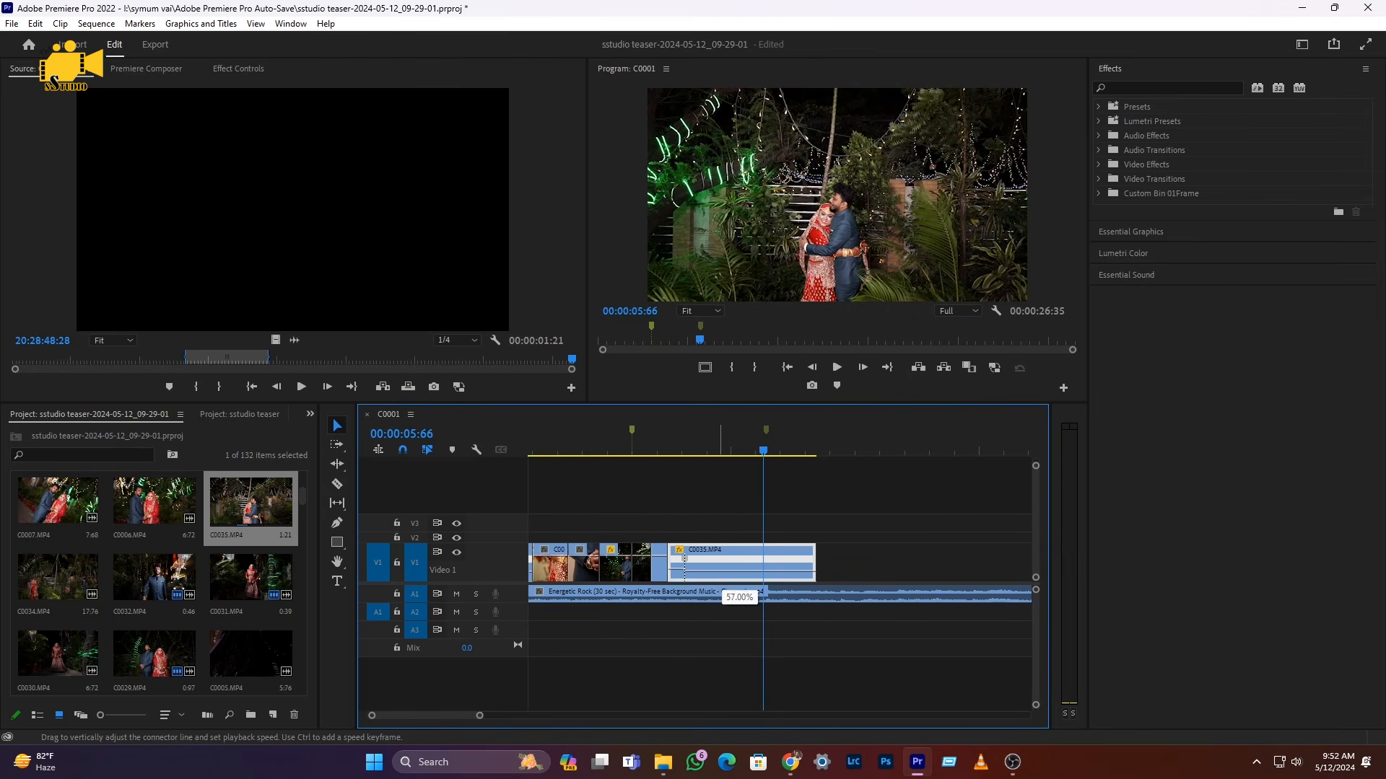
pyautogui.moveTo(720, 574); pyautogui.dragTo(720, 572)
pyautogui.click(671, 443)
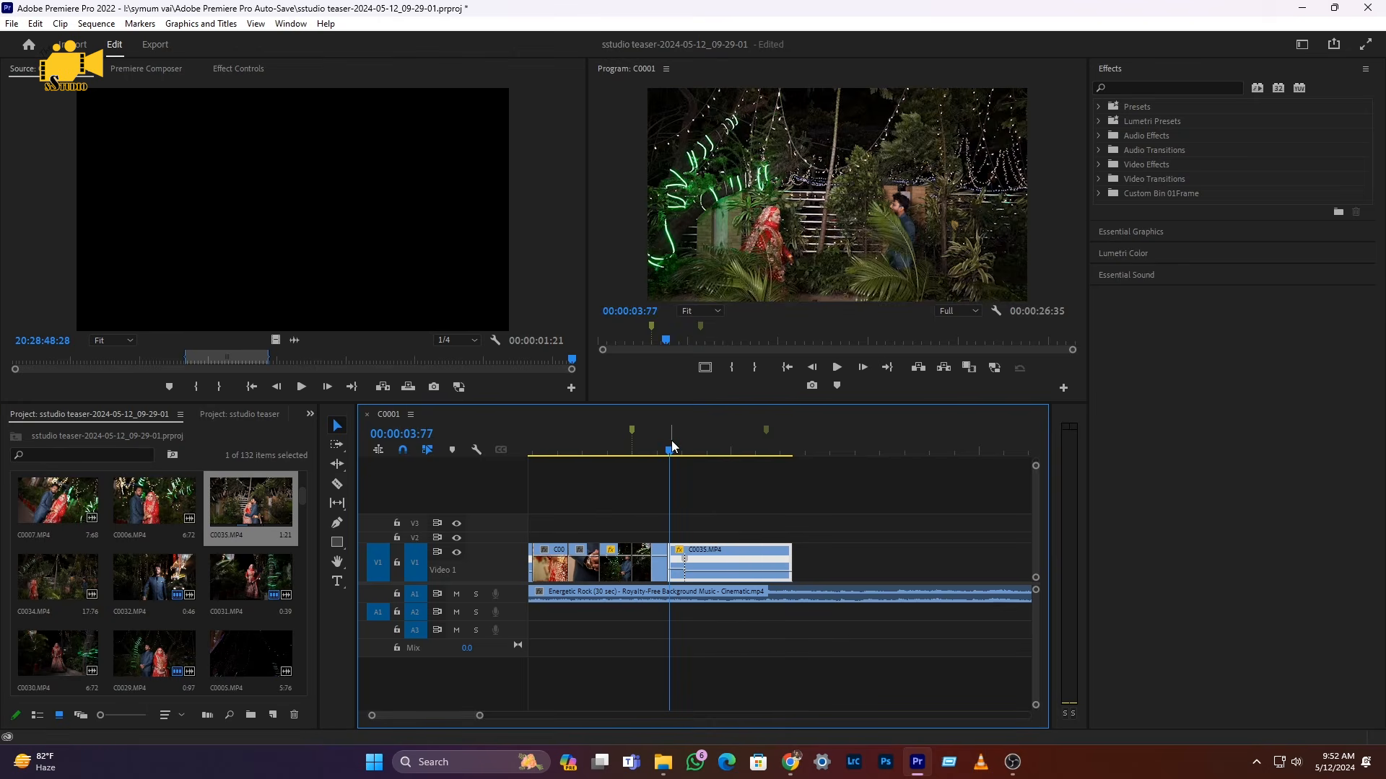
pyautogui.press('space')
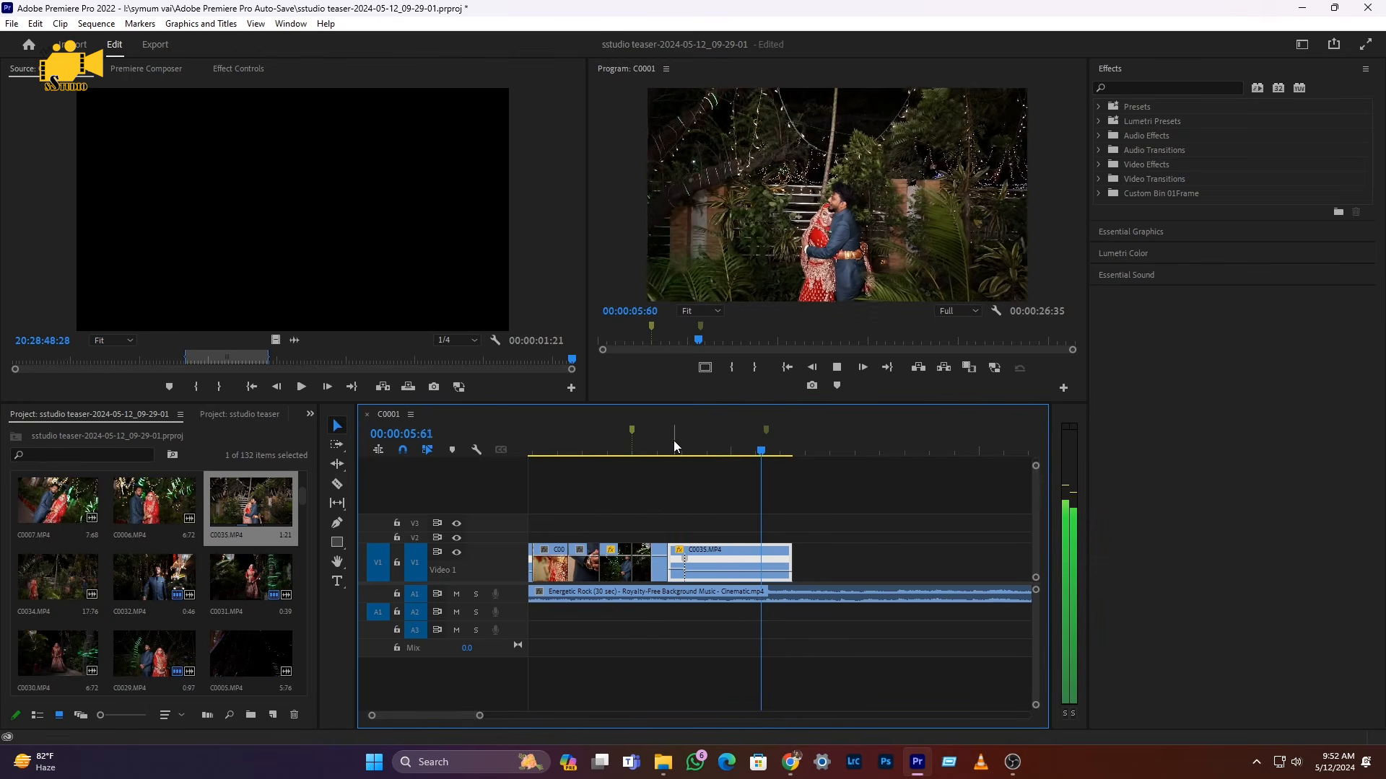
pyautogui.press('space')
# - Split the speed-ramped C0035.MP4 at the 00:00:05:70 marker and delete the part after the cut
pyautogui.click(773, 454)
pyautogui.moveTo(774, 459); pyautogui.dragTo(767, 459)
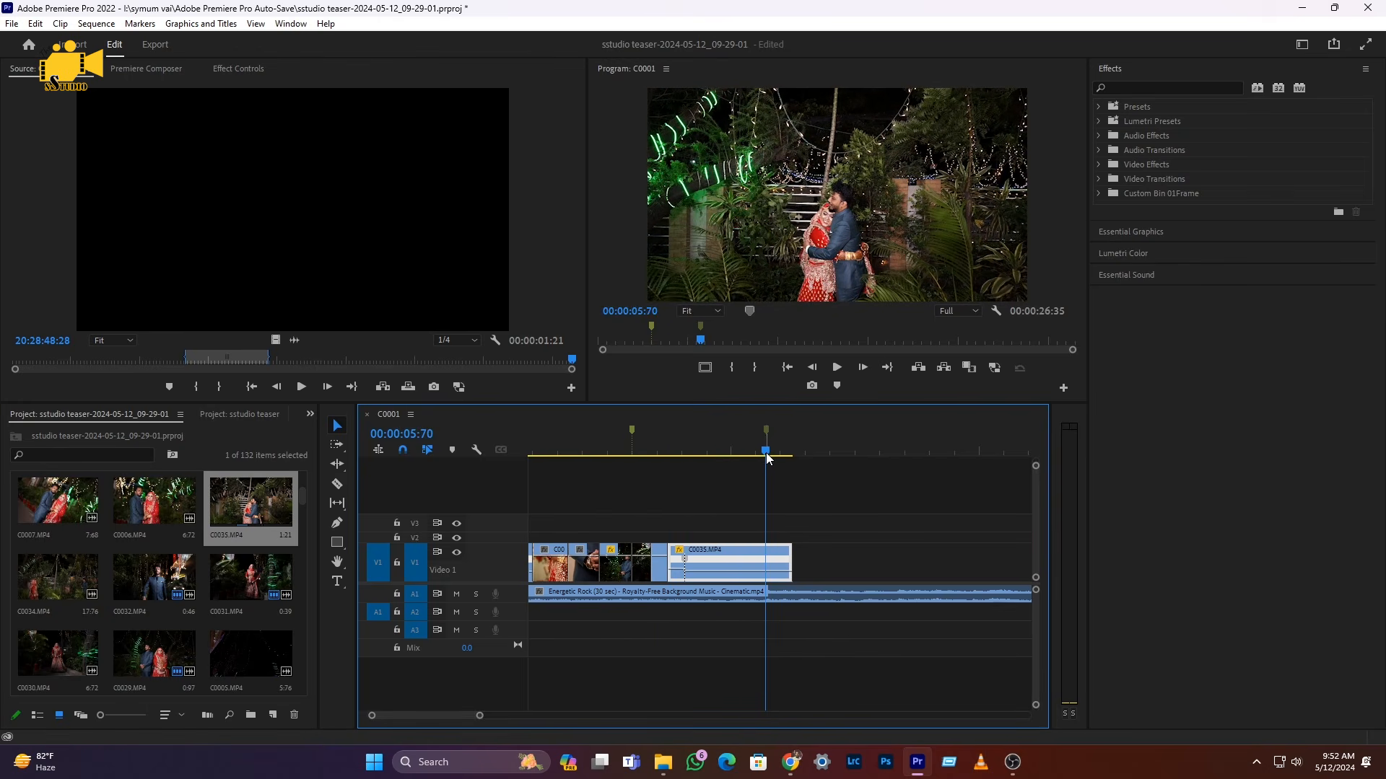
pyautogui.press('c')
pyautogui.click(766, 560)
pyautogui.press('v')
pyautogui.click(779, 571)
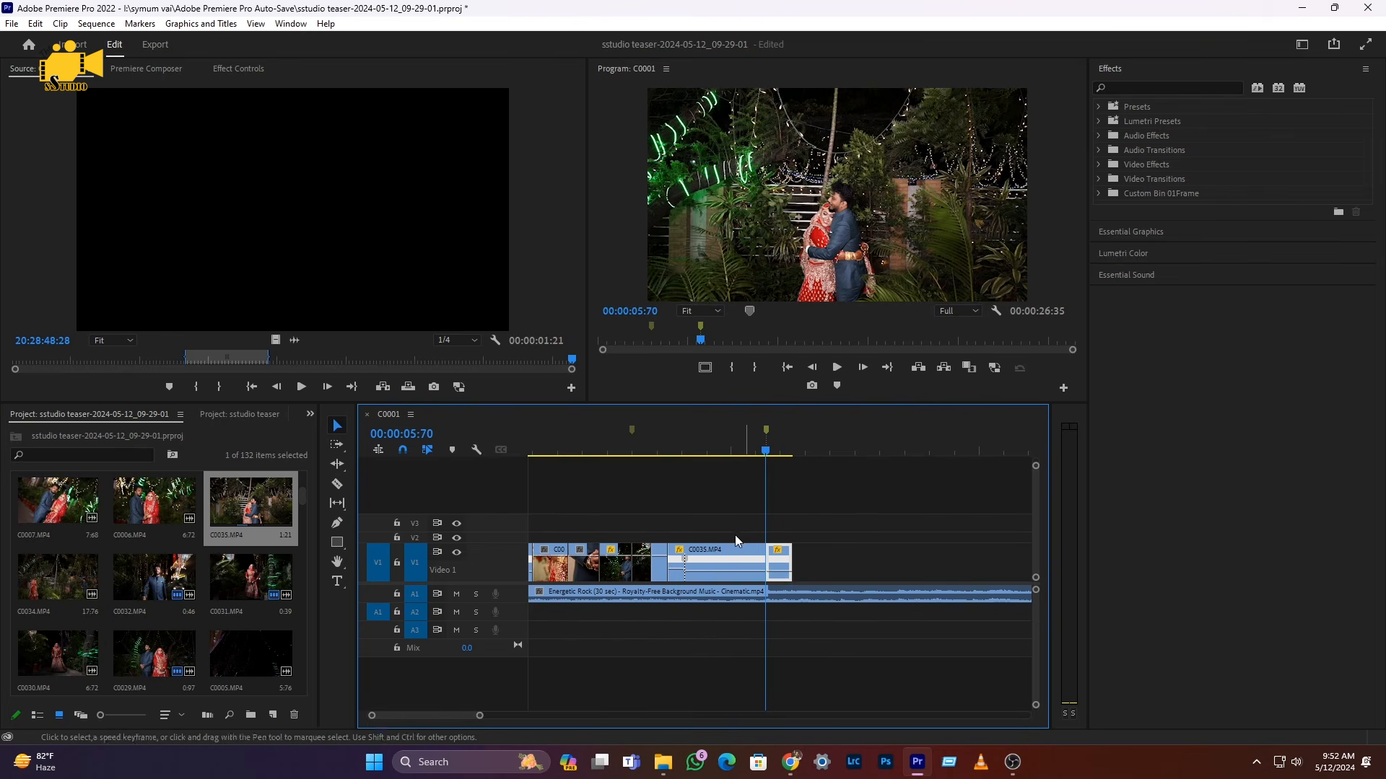
pyautogui.press('Delete')
# - Play the trimmed, speed-ramped C0035.MP4 against the music and return the playhead to its speed keyframe
pyautogui.click(669, 446)
pyautogui.press('space')
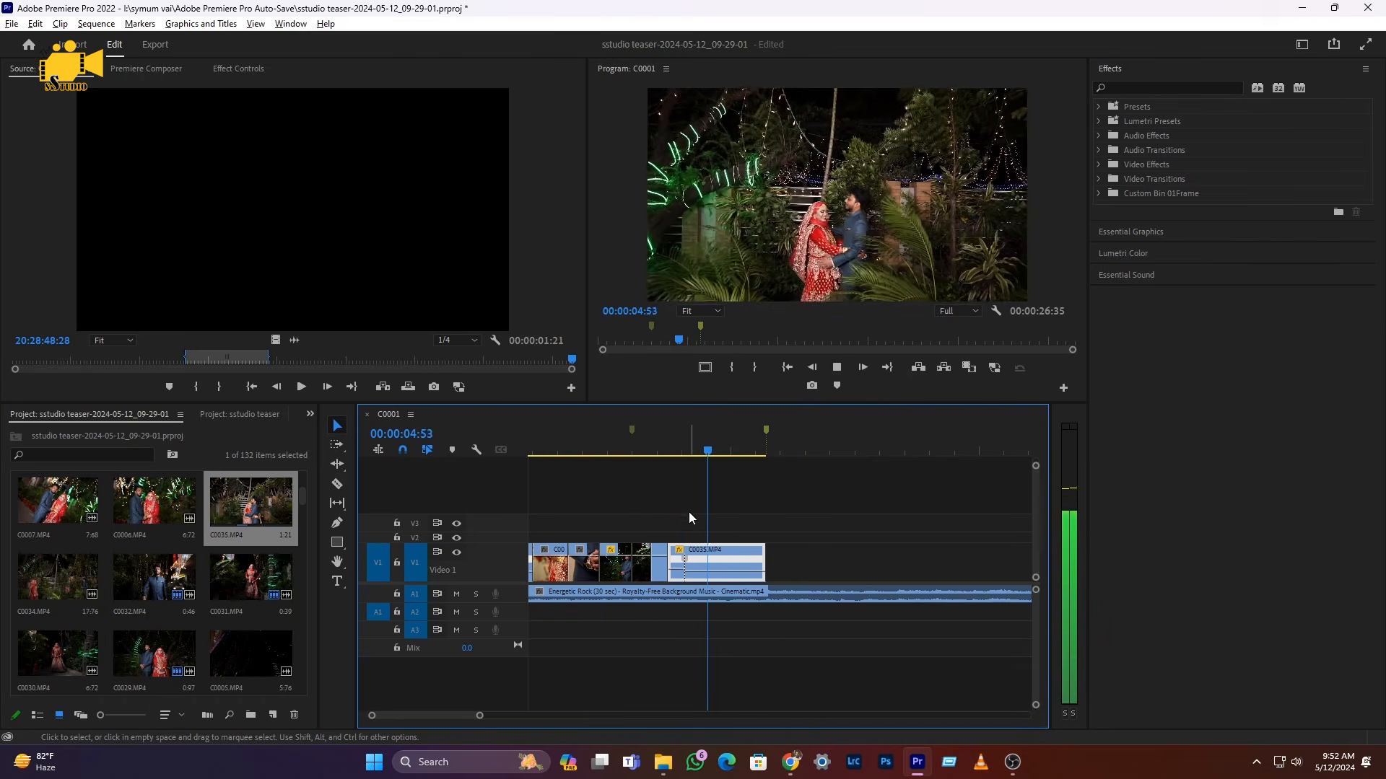
pyautogui.scroll(3, 688, 511)
pyautogui.click(654, 449)
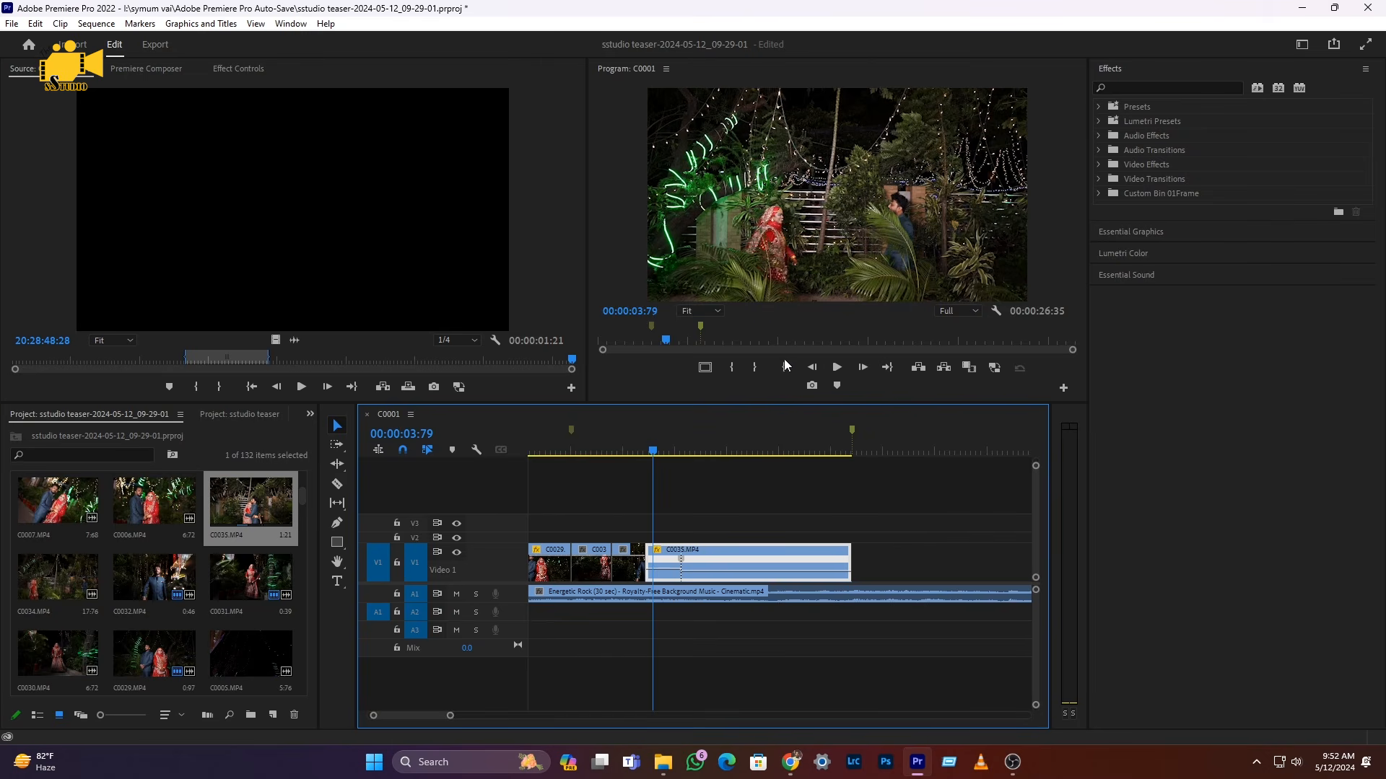
pyautogui.press('space')
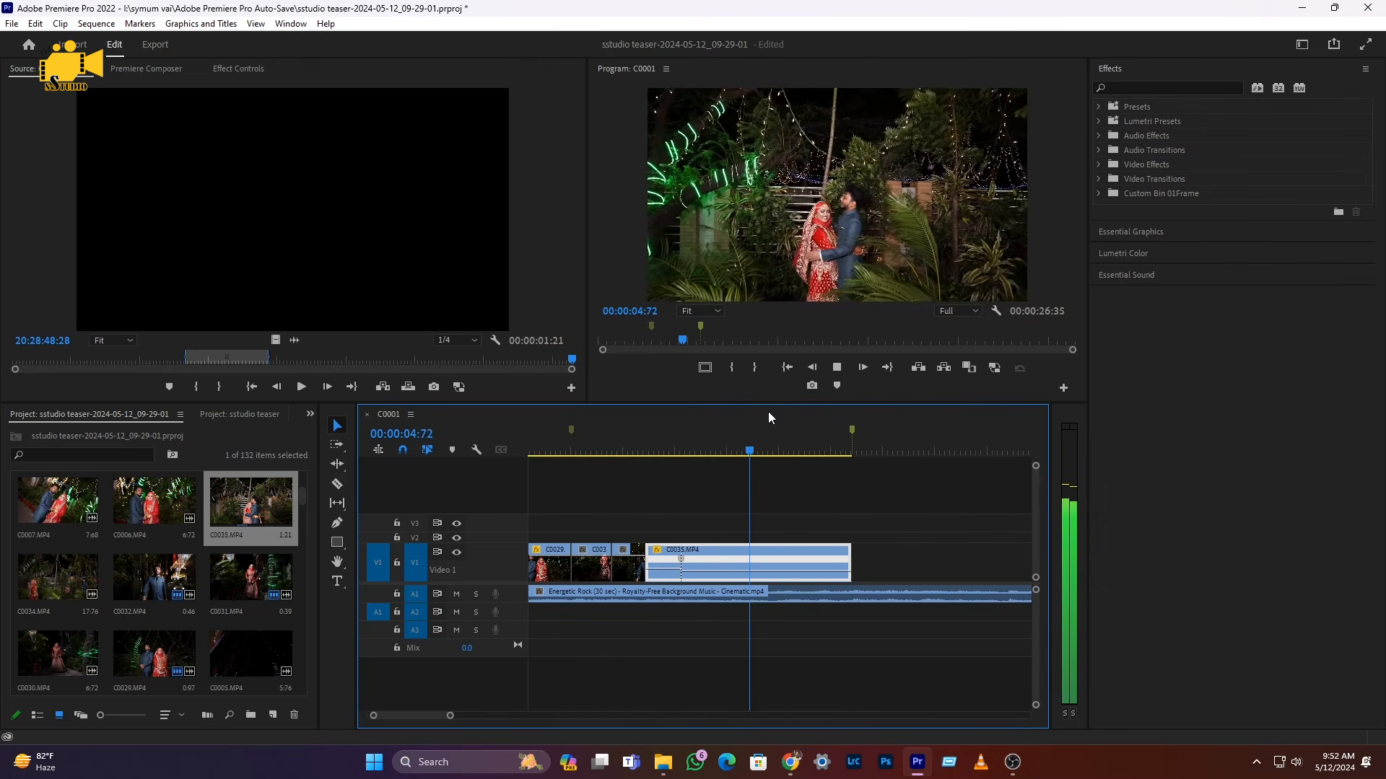
pyautogui.press('space')
pyautogui.click(680, 449)
pyautogui.scroll(5, 677, 512)
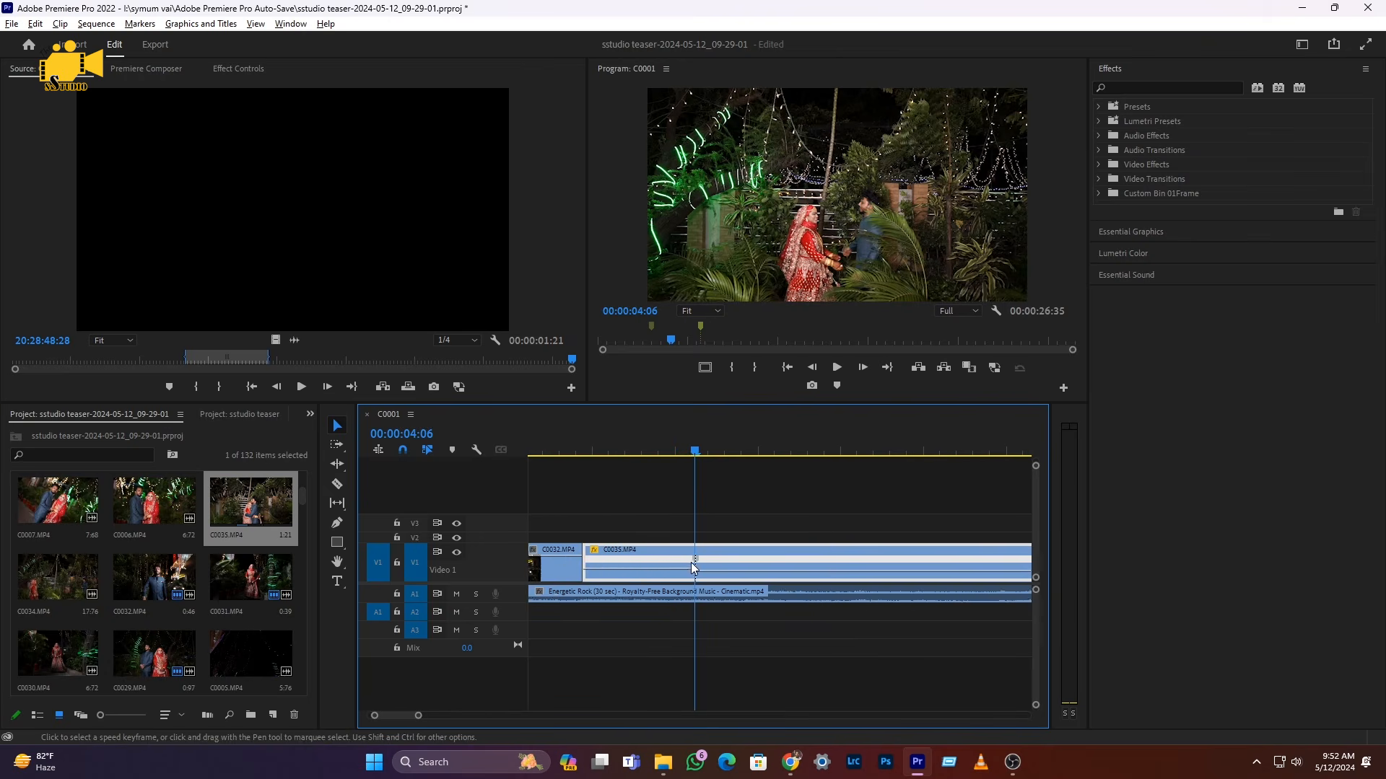
# - Spread the speed keyframe of C0035.MP4 into a gradual ramp and extend the clip's end to the 00:00:05:70 marker
pyautogui.click(696, 562)
pyautogui.moveTo(699, 570); pyautogui.dragTo(741, 565)
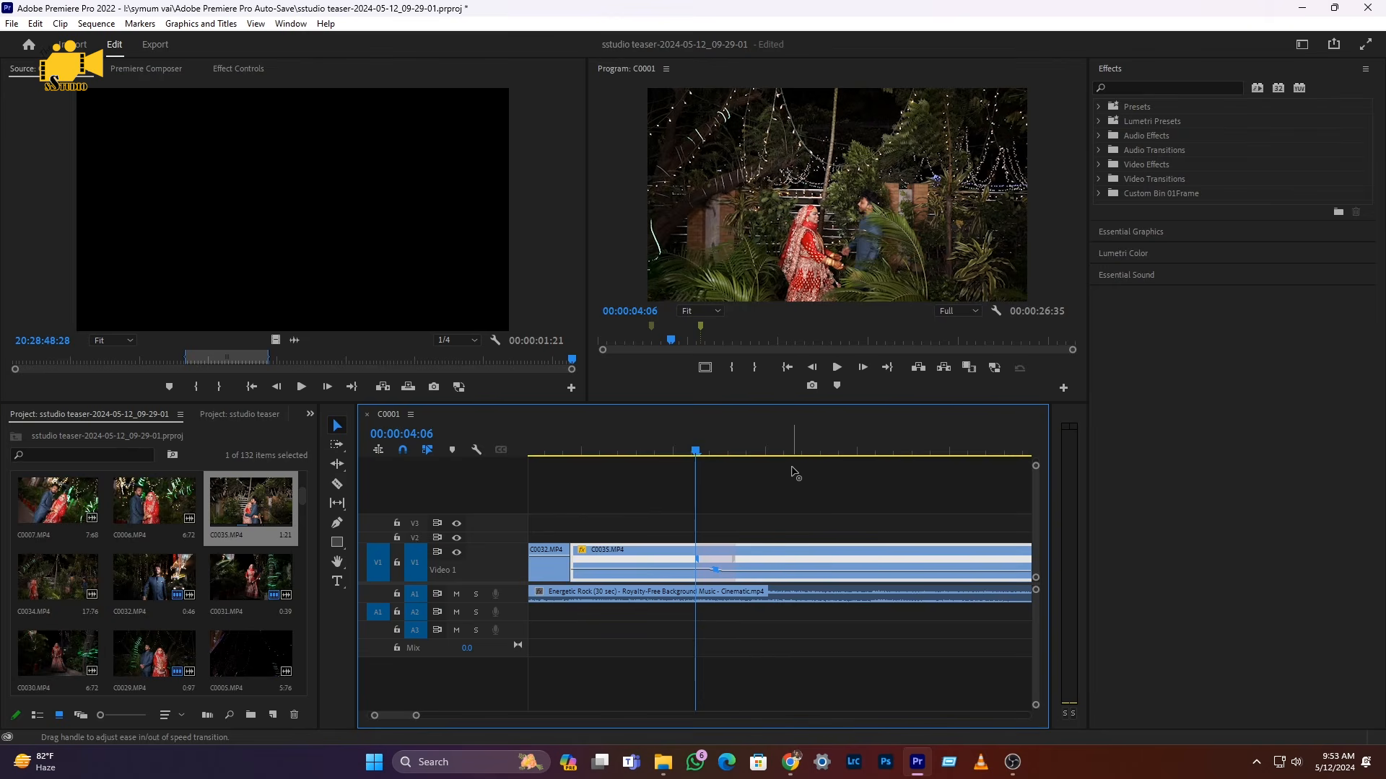
pyautogui.scroll(-5, 704, 570)
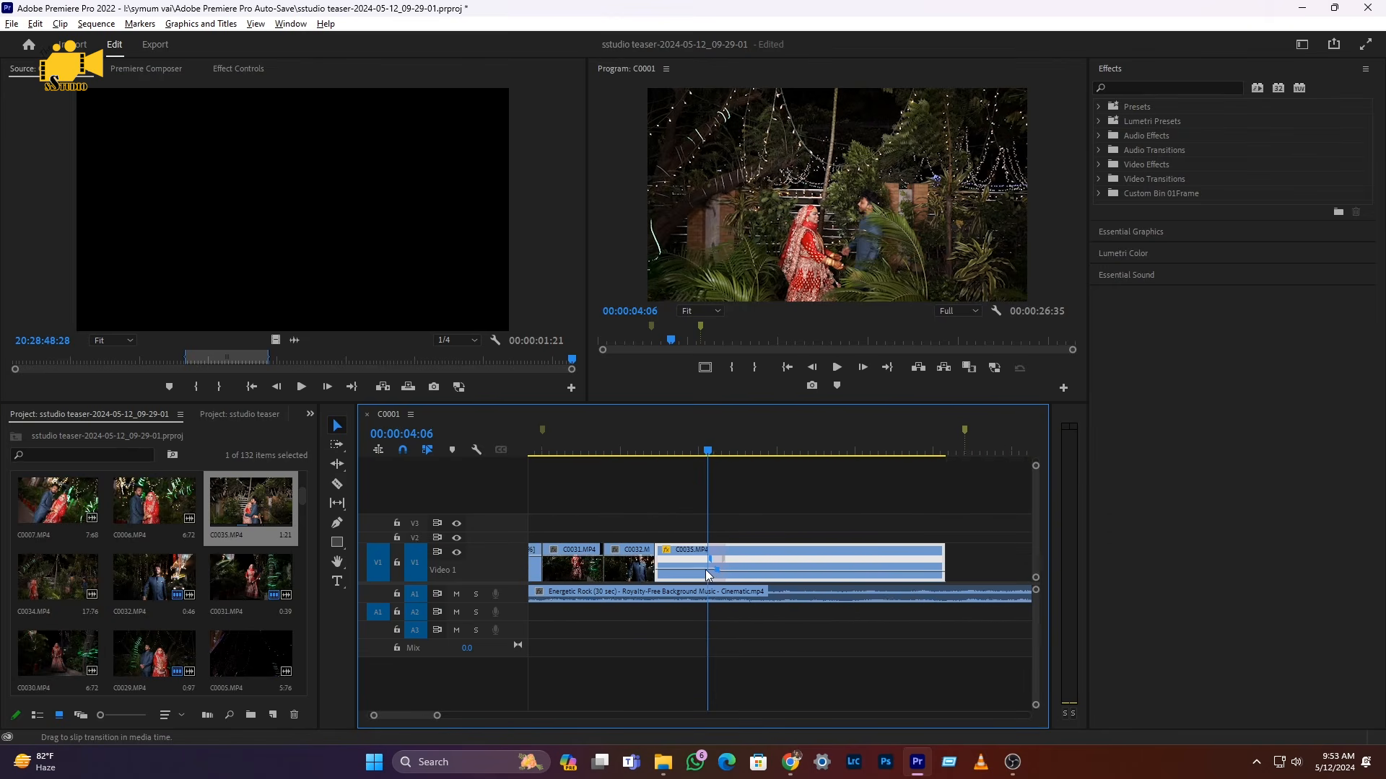
pyautogui.press('space')
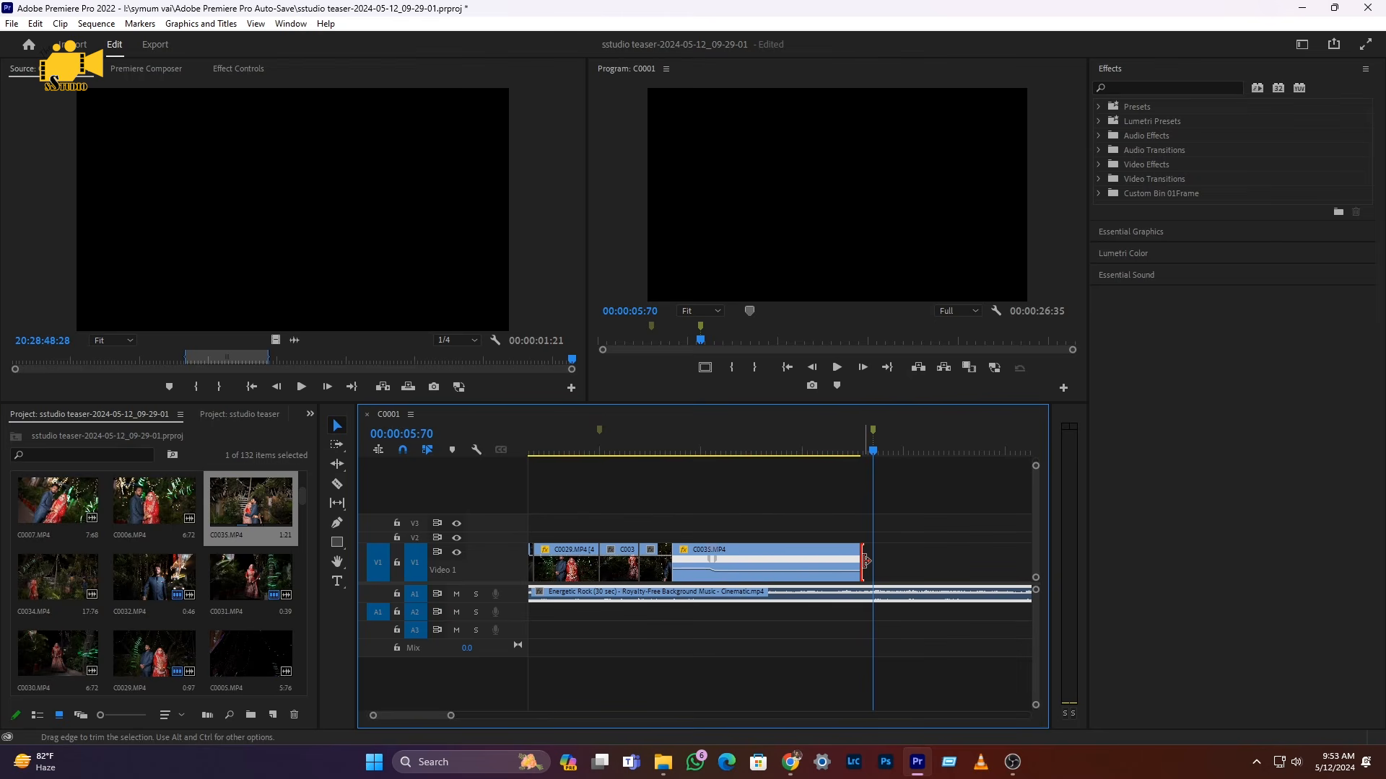
pyautogui.moveTo(865, 561); pyautogui.dragTo(873, 562)
pyautogui.scroll(-5, 830, 580)
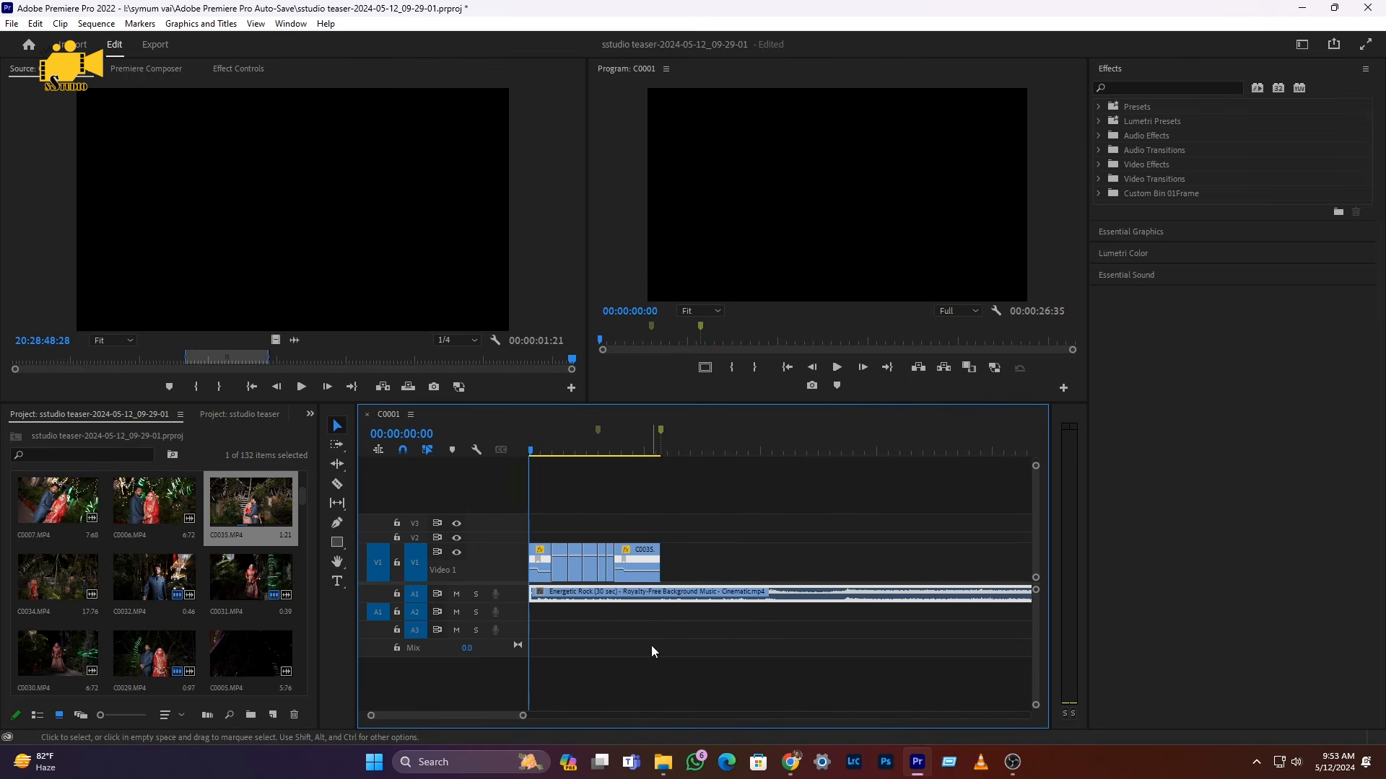
# - Play the teaser from the start, mark the next beat at 00:00:08:36 and replay the music between the last two markers
pyautogui.press('space')
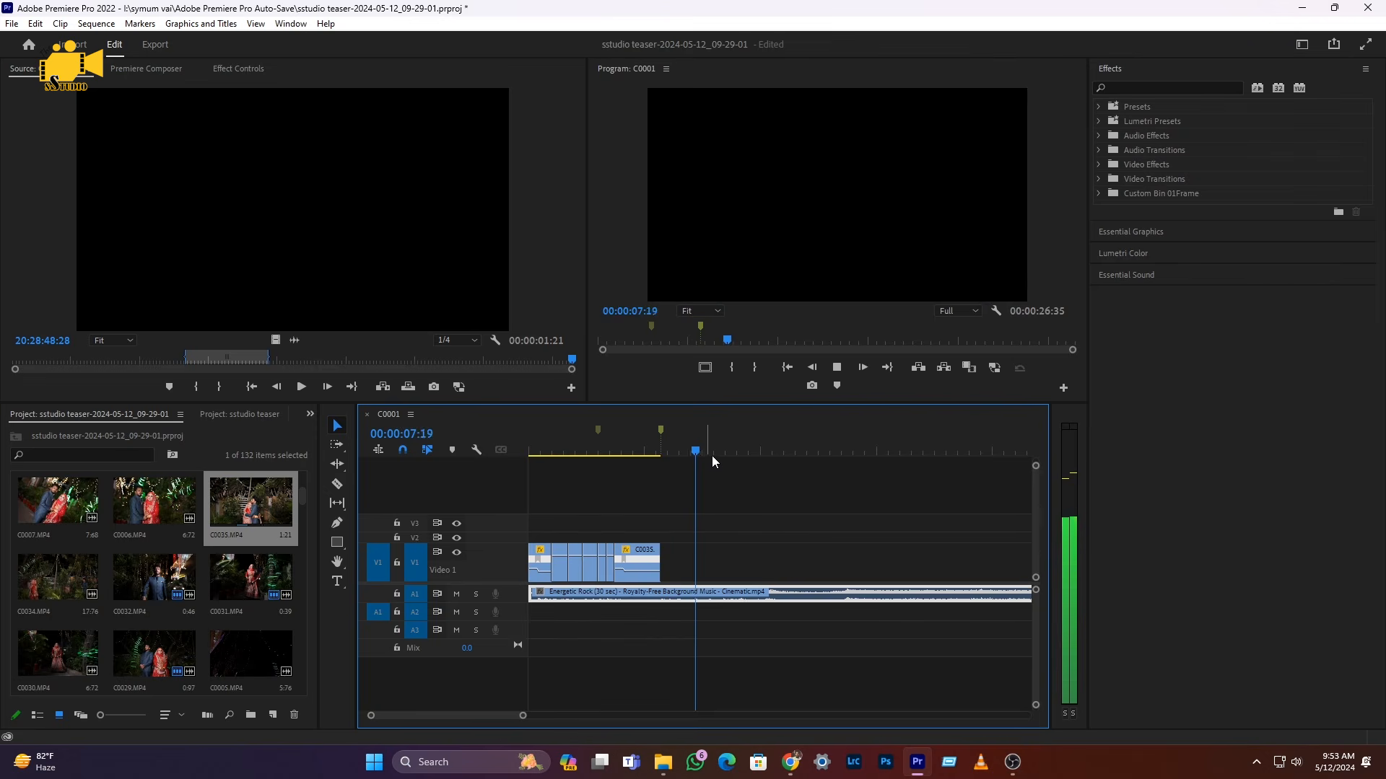
pyautogui.press('space')
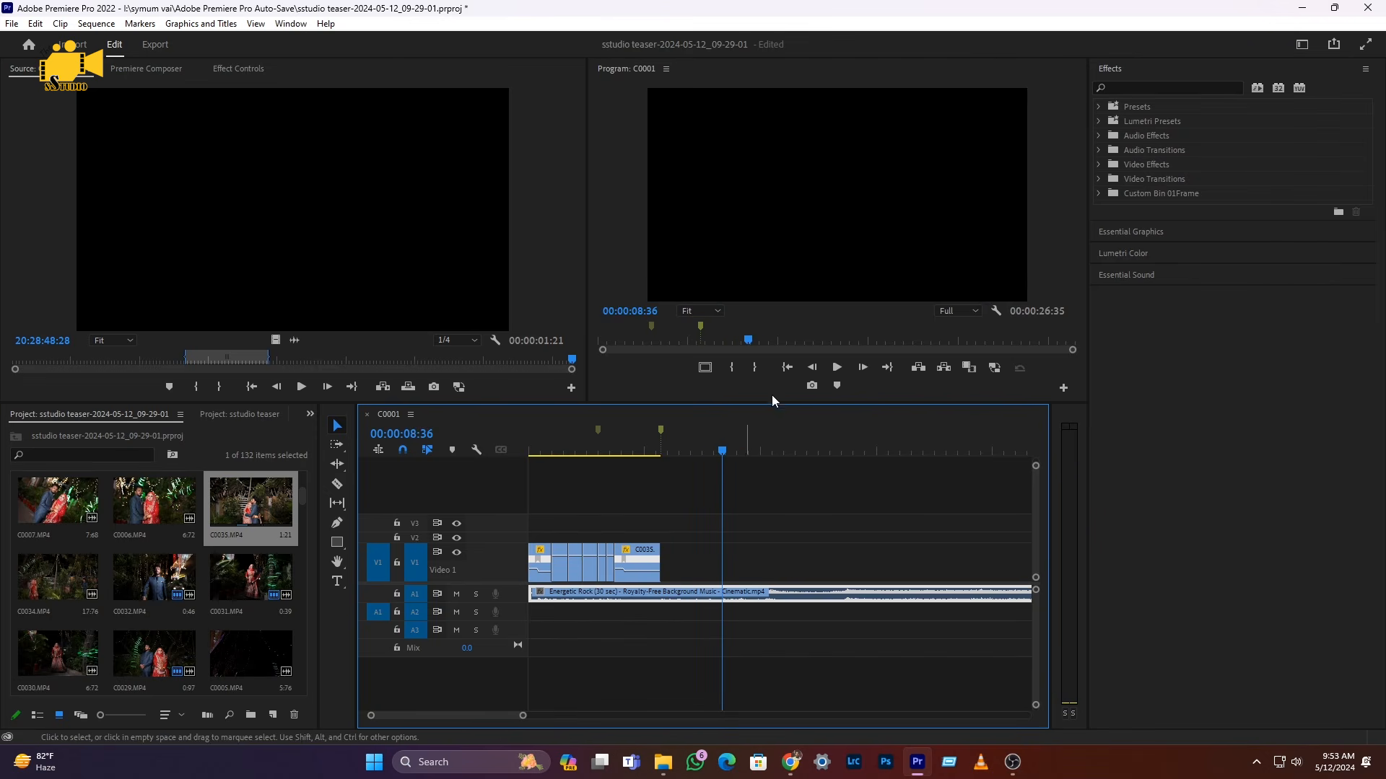
pyautogui.click(837, 386)
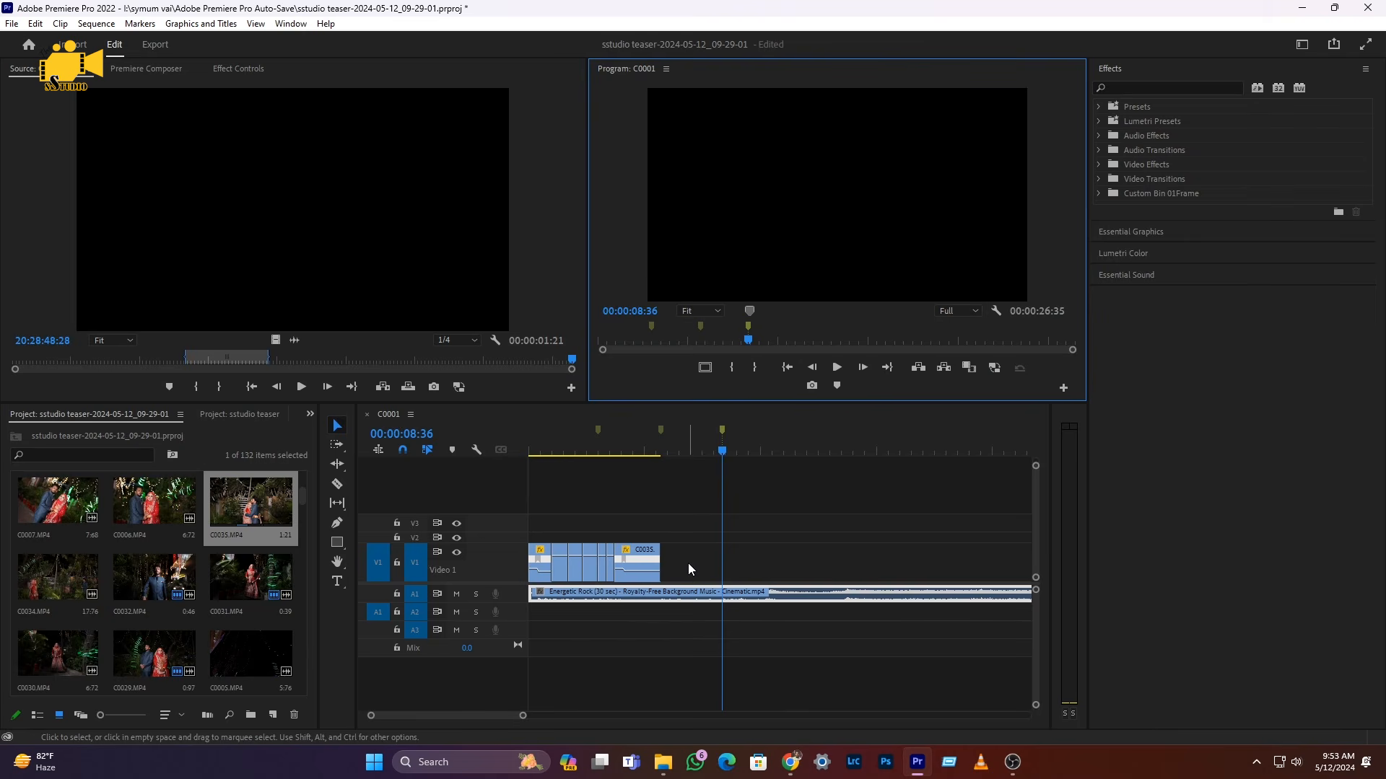
pyautogui.click(663, 450)
pyautogui.press('space')
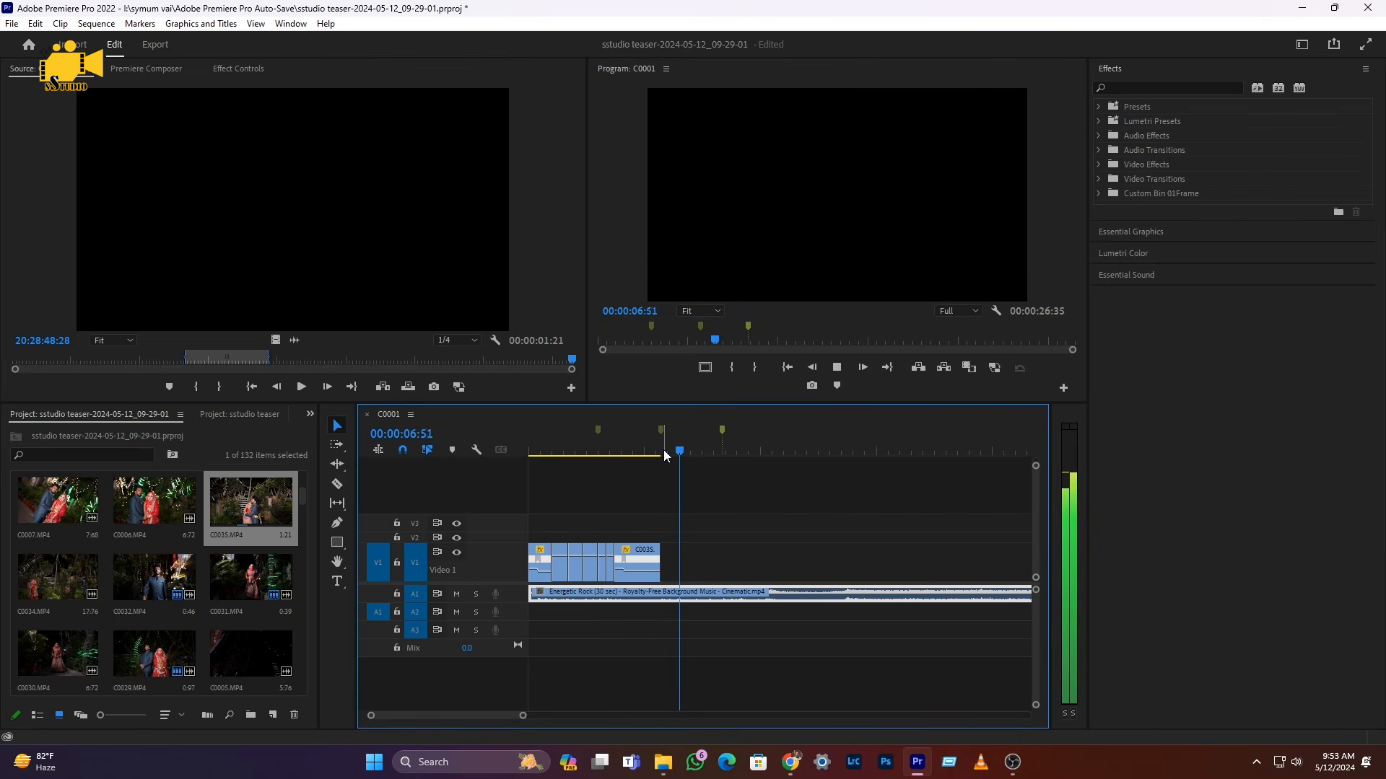
pyautogui.press('space')
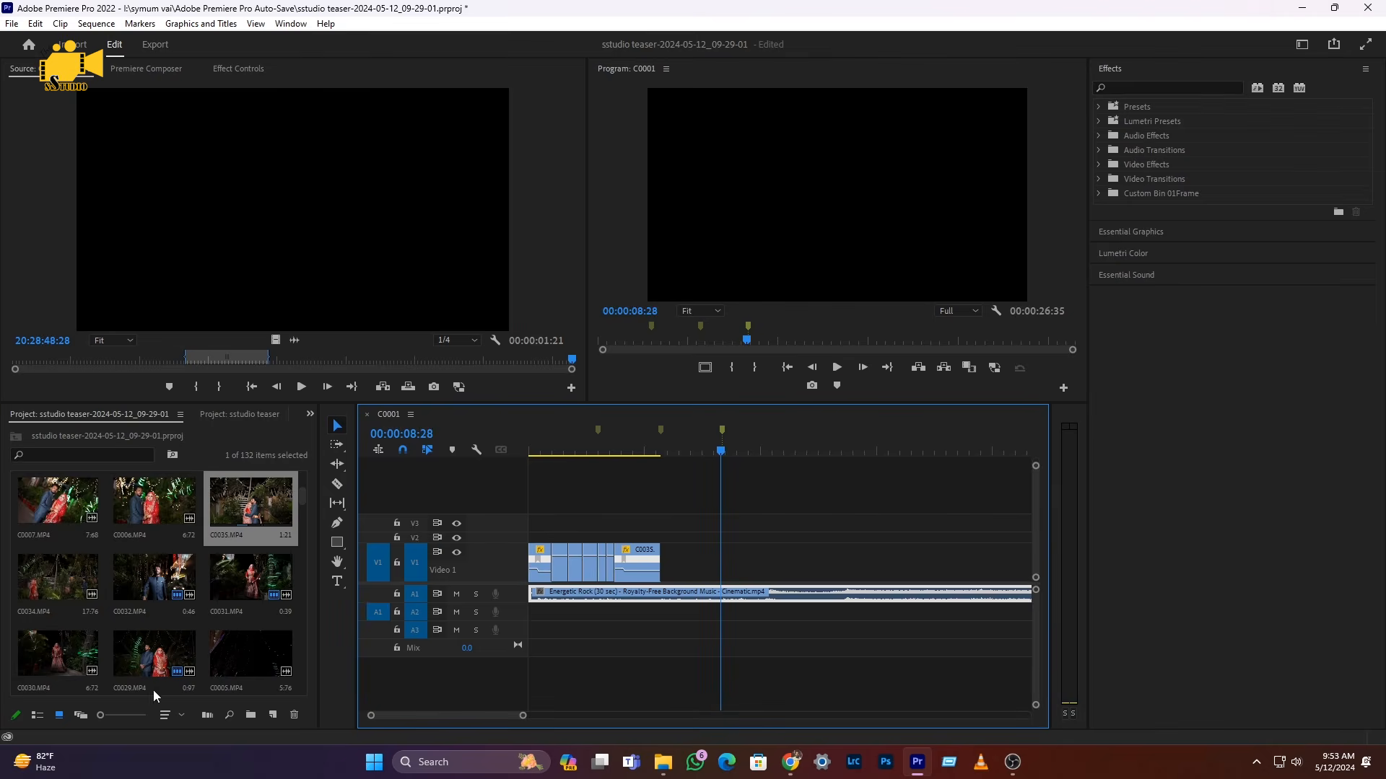
# - Mark C0009.MP4 from 20:24:31:85 to 20:24:32:77 in the source and place its video on V1 directly after C0035.MP4
pyautogui.moveTo(200, 366); pyautogui.dragTo(363, 364)
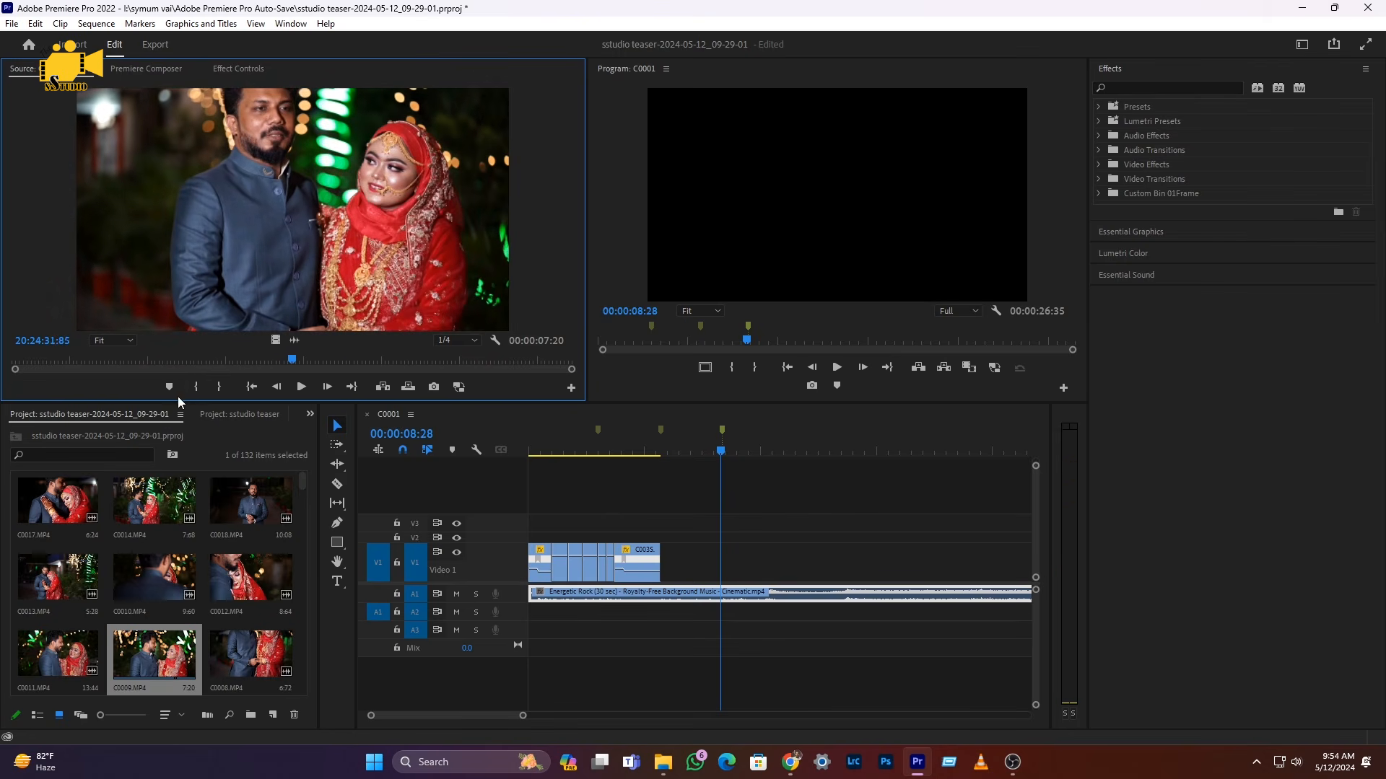
pyautogui.press('i')
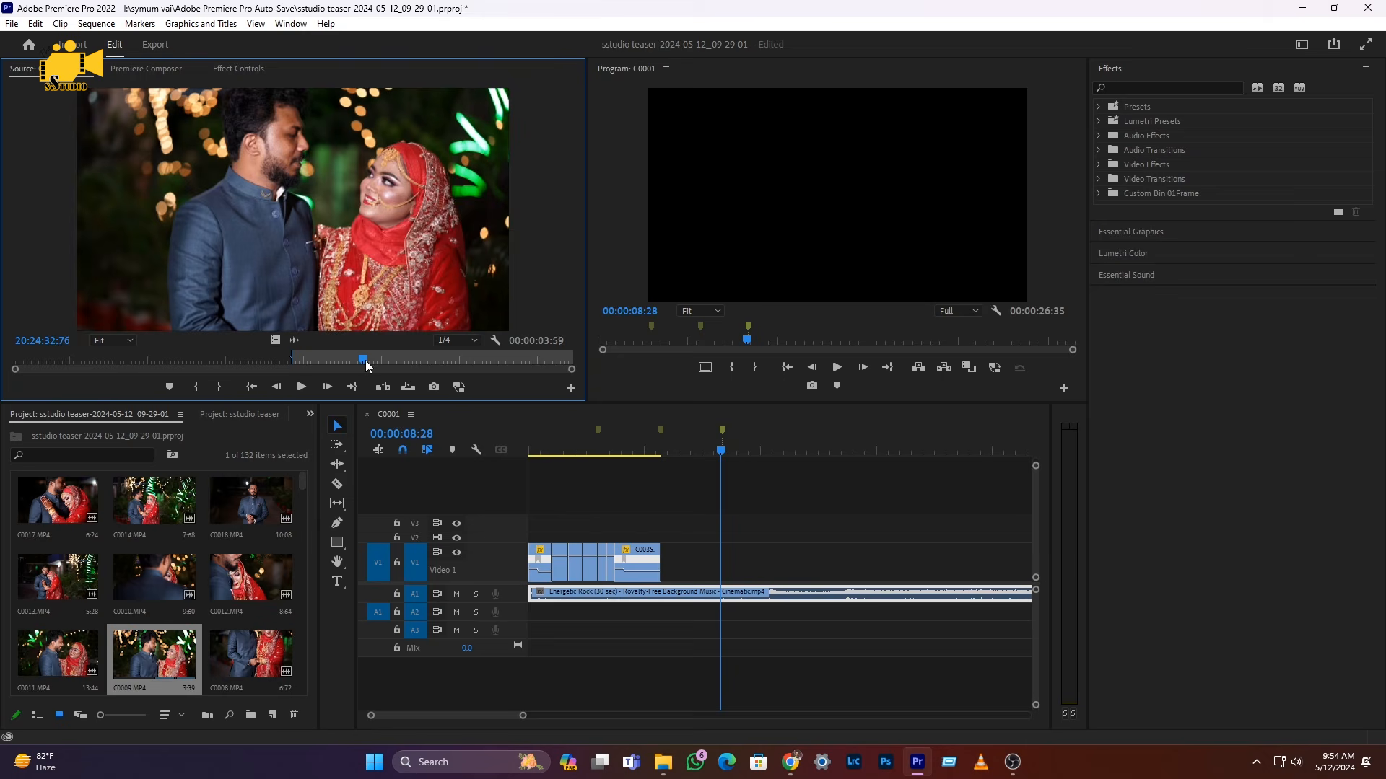
pyautogui.click(221, 390)
pyautogui.moveTo(273, 340); pyautogui.dragTo(670, 563)
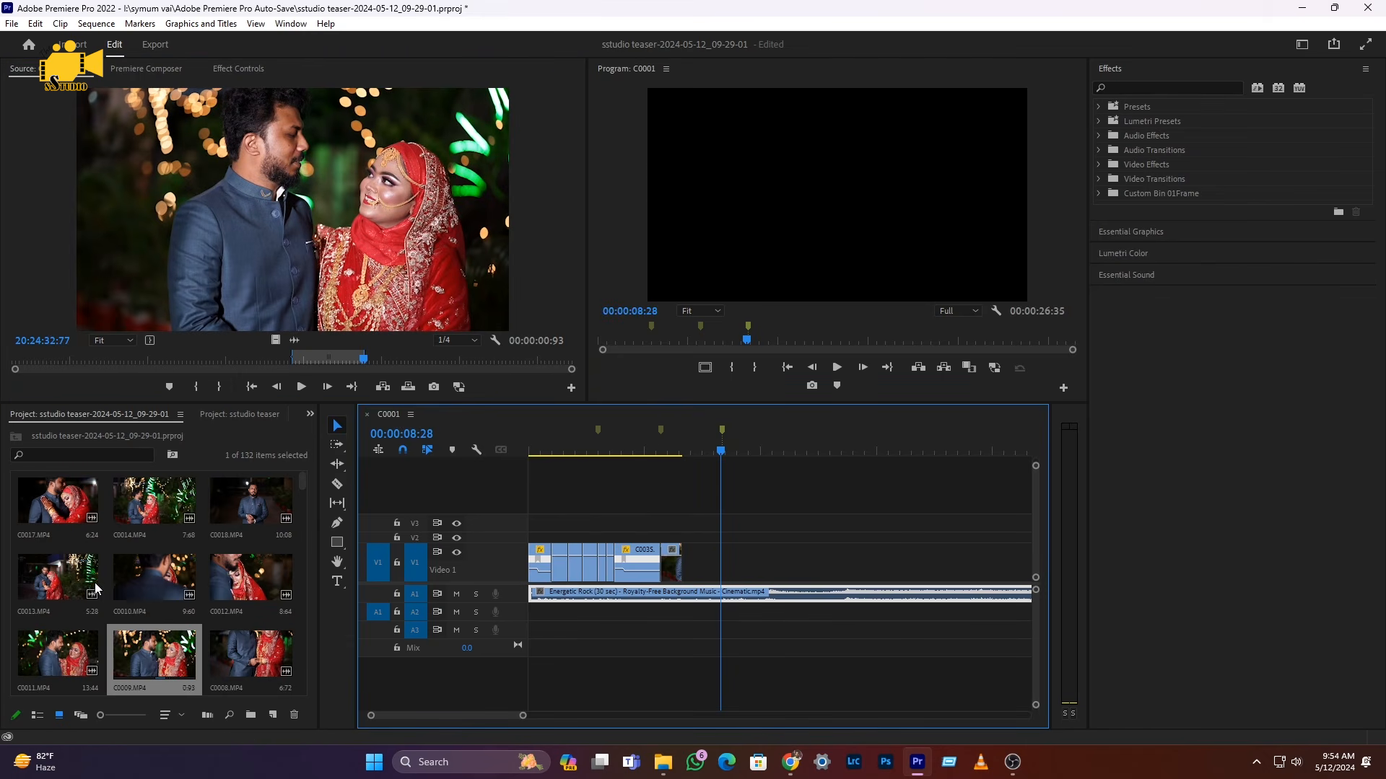
# - Mark a 00:00:01:08 section of C0065.MP4 ending at 20:33:51:38 and place its video on V1 after C0009.MP4
pyautogui.scroll(-5, 58, 549)
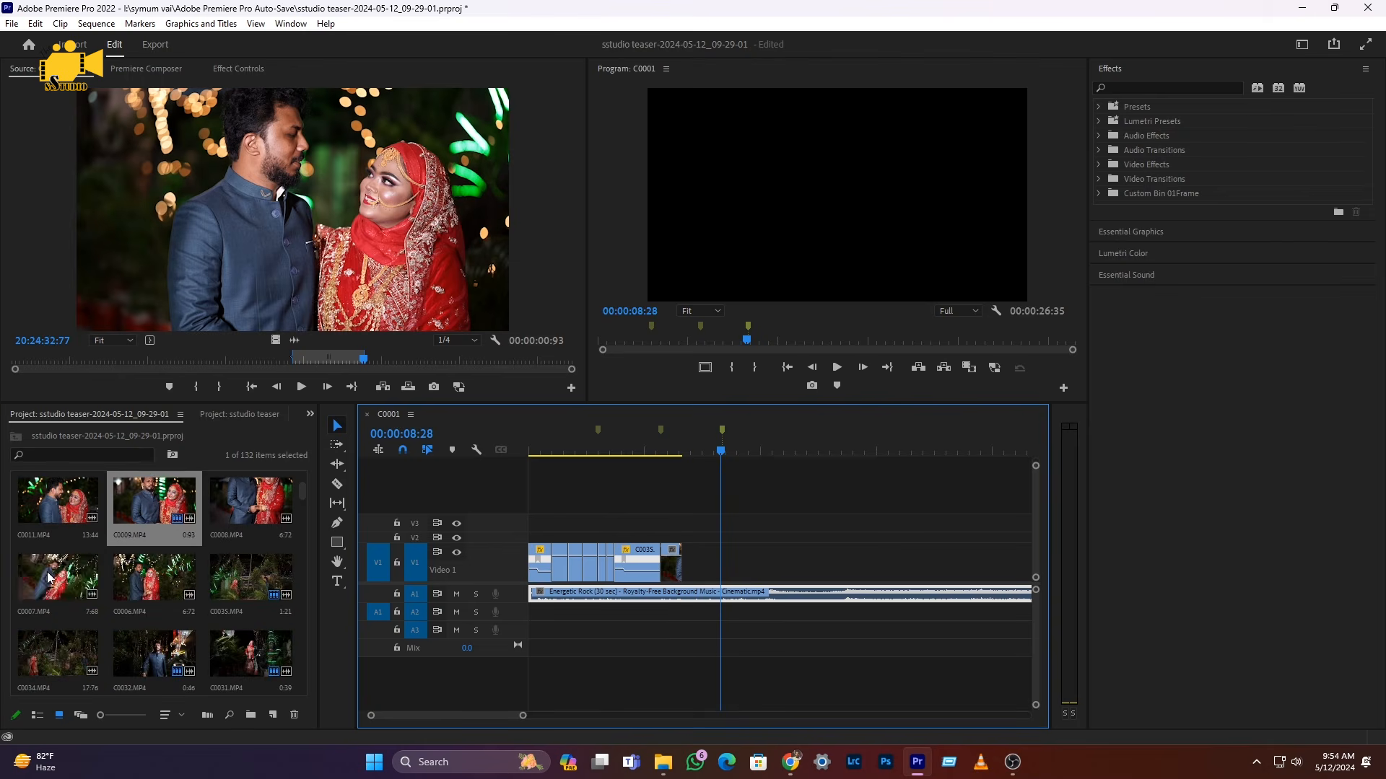
pyautogui.doubleClick(49, 593)
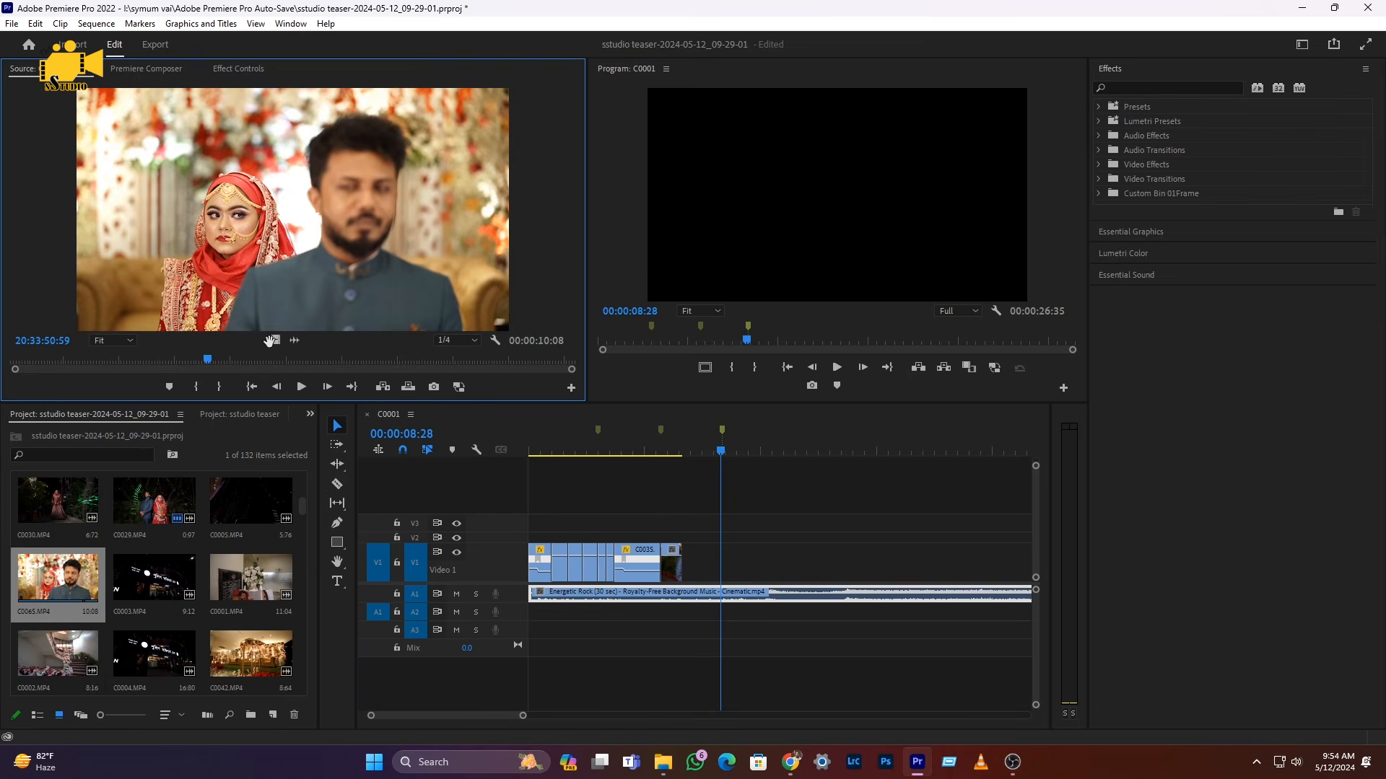
pyautogui.moveTo(224, 365)
pyautogui.mouseDown()
pyautogui.moveTo(294, 367)
pyautogui.moveTo(193, 368)
pyautogui.moveTo(251, 368)
pyautogui.moveTo(650, 563)
pyautogui.moveTo(682, 563)
pyautogui.mouseUp()
pyautogui.click(199, 387)
pyautogui.click(221, 387)
# - Shorten C0009.MP4 to fit the music beat after the 00:00:05:70 marker and move C0065.MP4 up against it
pyautogui.click(655, 451)
pyautogui.scroll(-2, 624, 533)
pyautogui.scroll(2, 625, 534)
pyautogui.press('space')
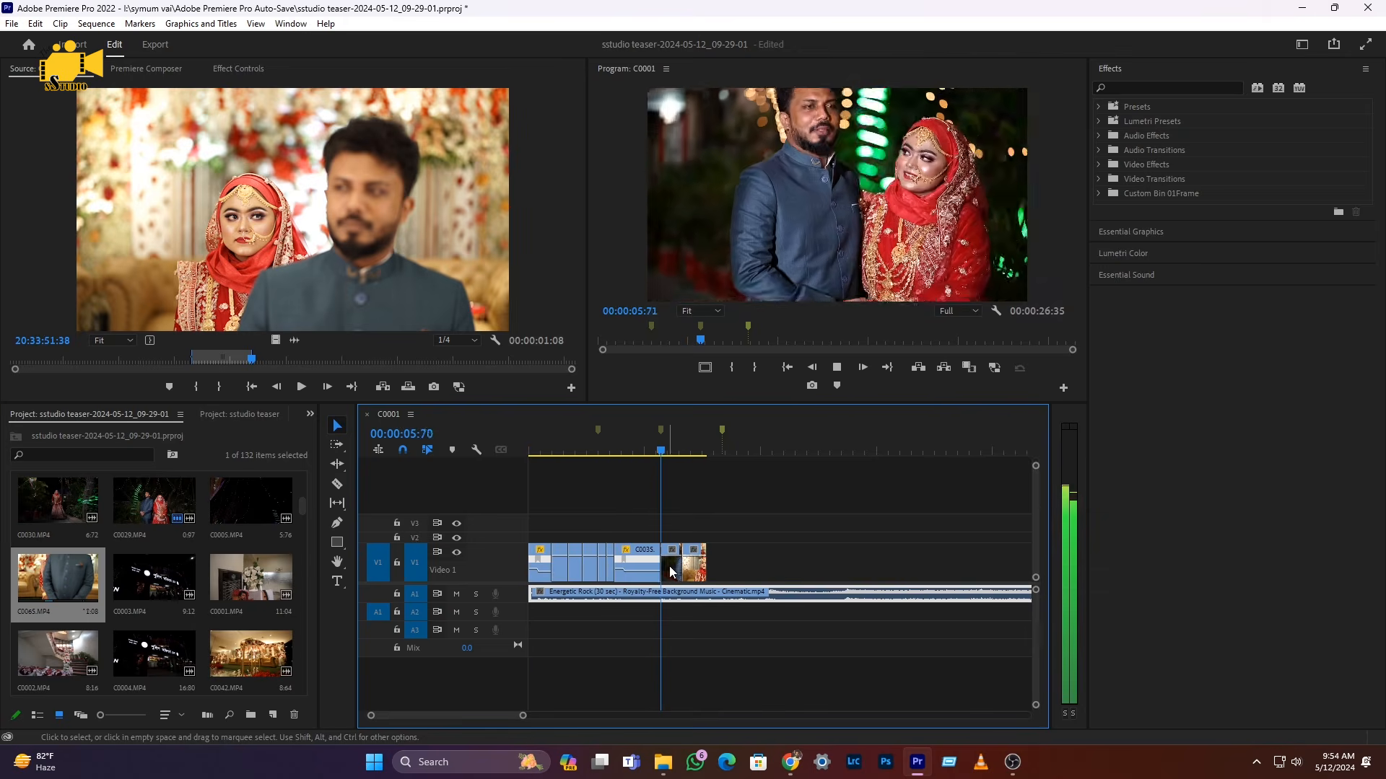
pyautogui.scroll(2, 678, 541)
pyautogui.click(638, 453)
pyautogui.press('space')
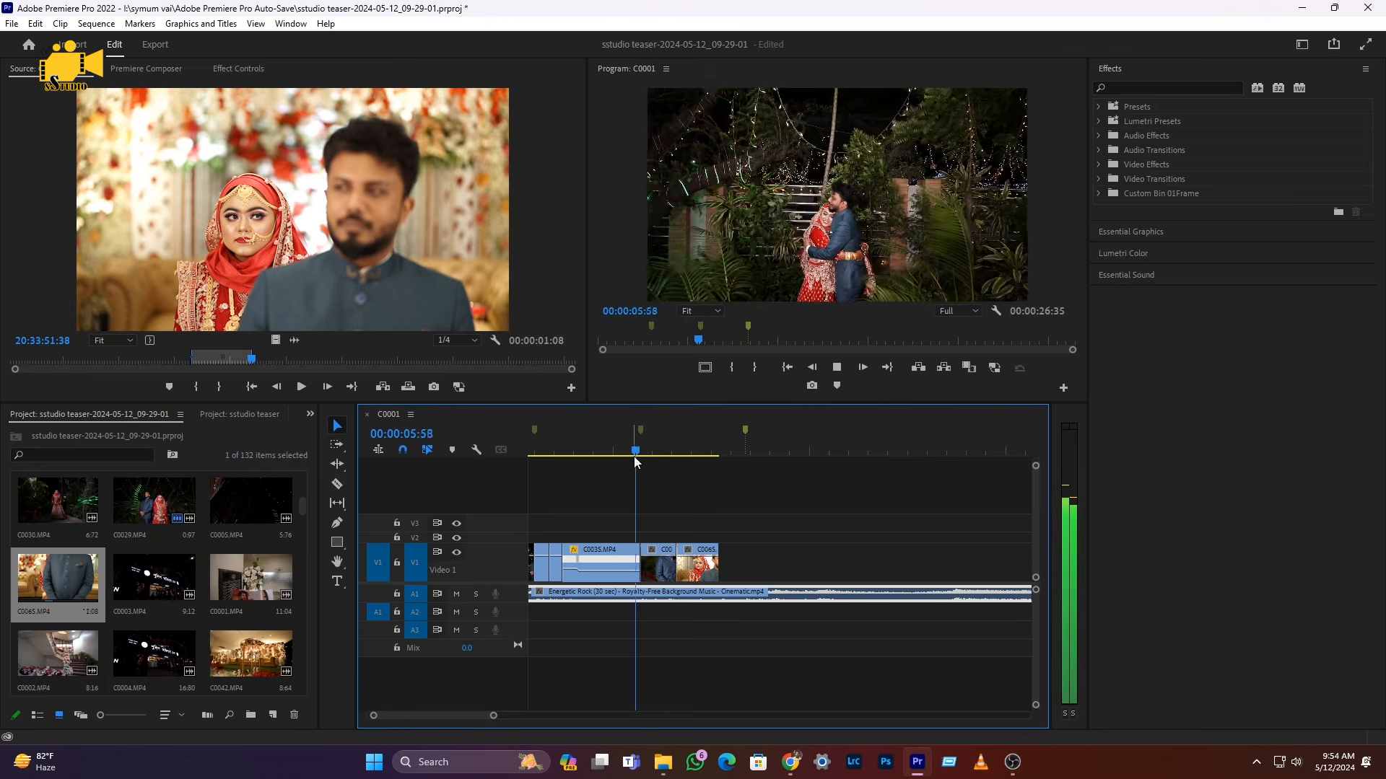
pyautogui.click(667, 448)
pyautogui.moveTo(668, 450); pyautogui.dragTo(648, 452)
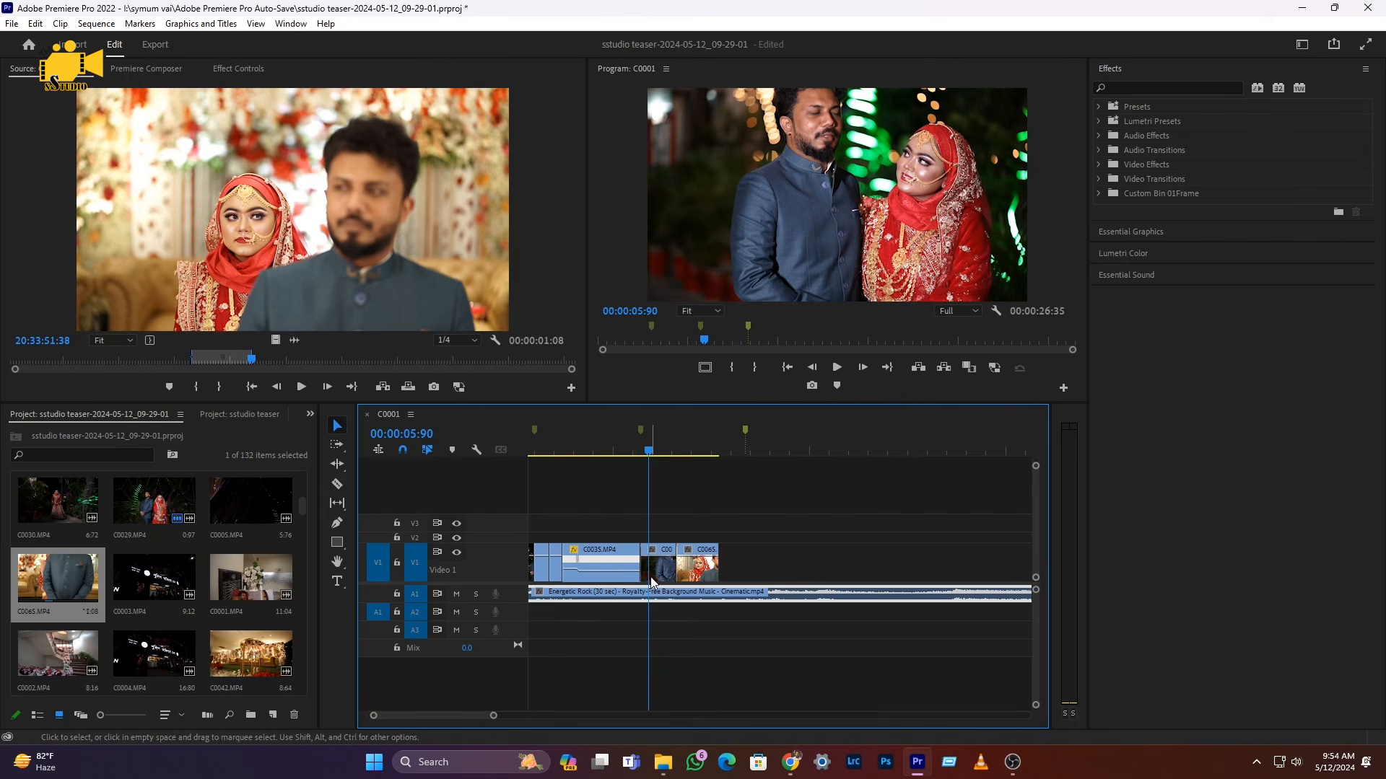
pyautogui.moveTo(651, 575); pyautogui.dragTo(673, 577)
# - Split C0065.MP4 at 00:00:06:15, remove the part before the cut and close the gap to C0009.MP4
pyautogui.moveTo(654, 451); pyautogui.dragTo(661, 453)
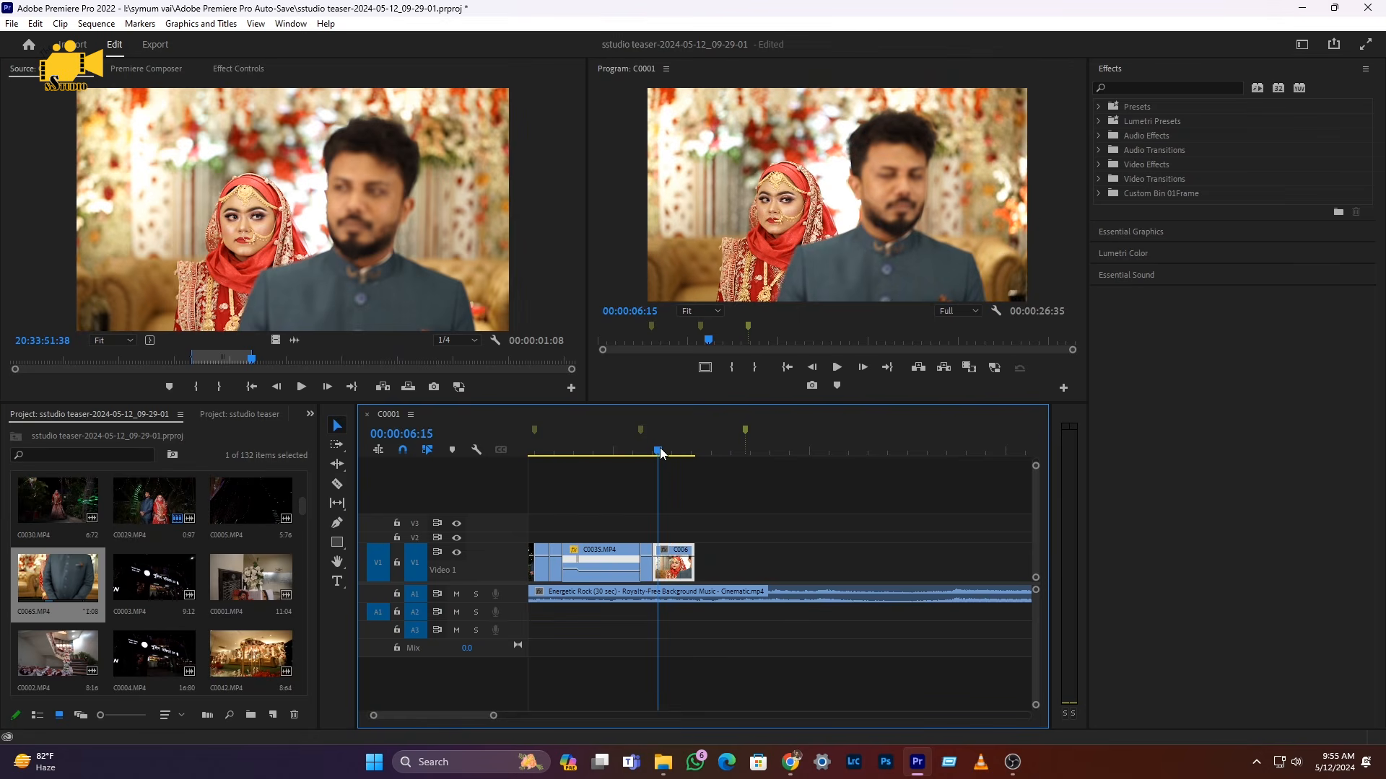
pyautogui.press('c')
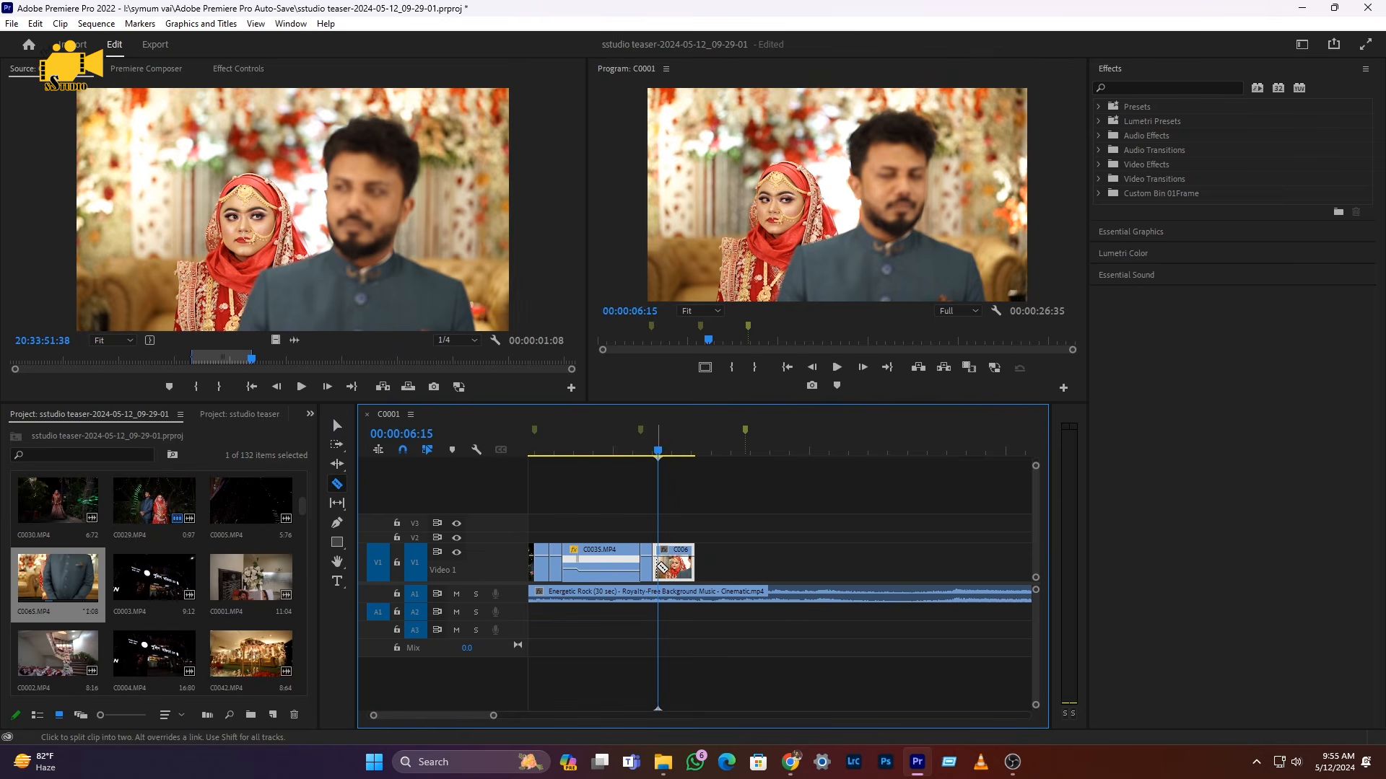
pyautogui.click(658, 563)
pyautogui.press('v')
pyautogui.moveTo(676, 577); pyautogui.dragTo(672, 577)
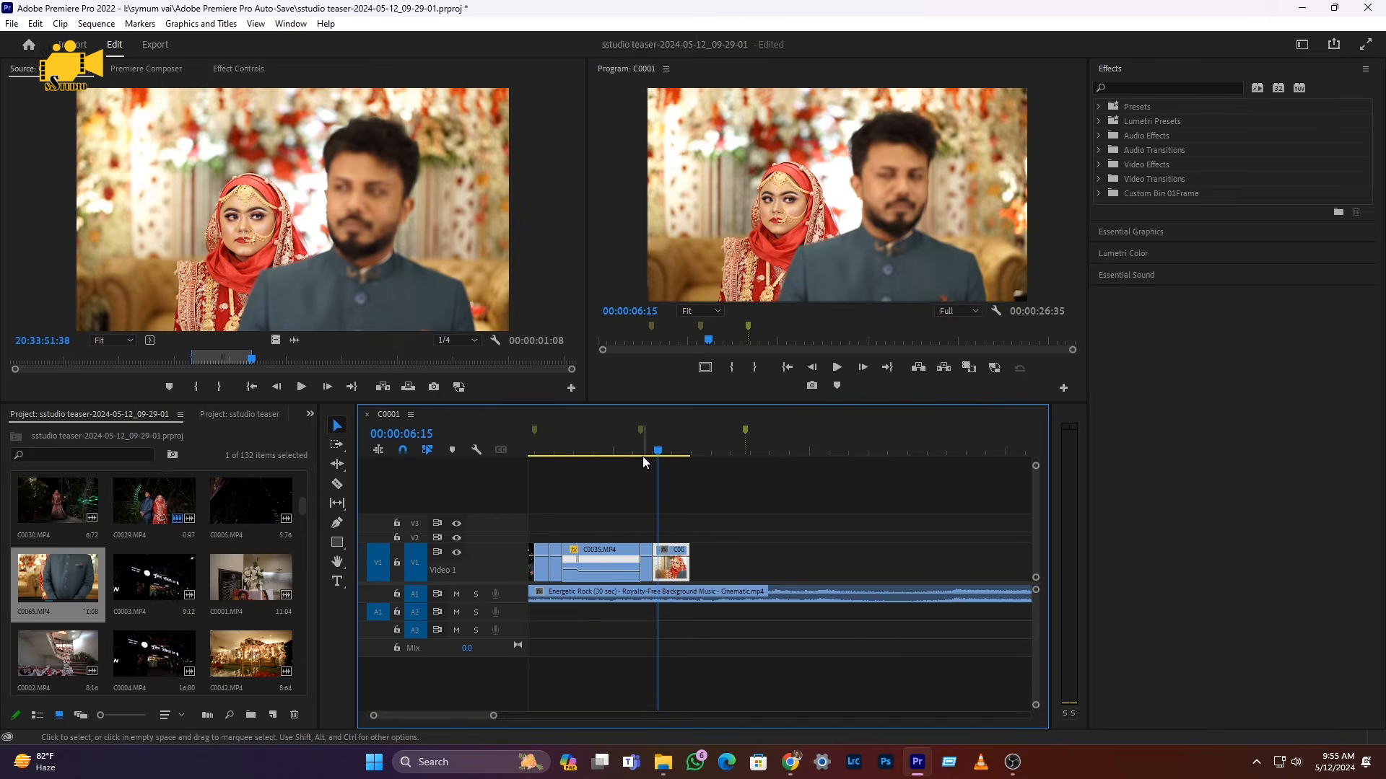
# - Play the new clips to find the next beat, split C0065.MP4 around 00:00:06:34 and delete the part after the cut
pyautogui.click(633, 452)
pyautogui.press('space')
pyautogui.press('=')
pyautogui.press('=')
pyautogui.press('space')
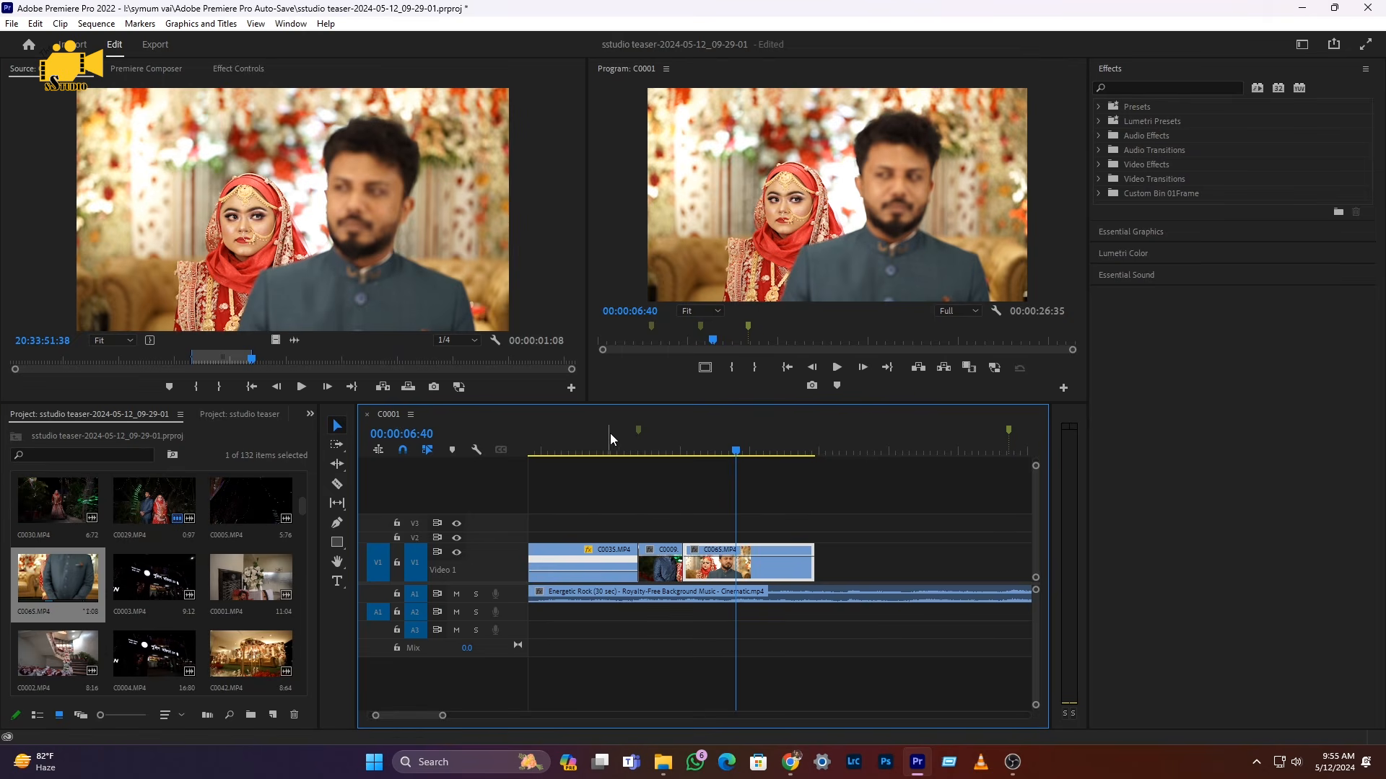
pyautogui.click(598, 453)
pyautogui.press('space')
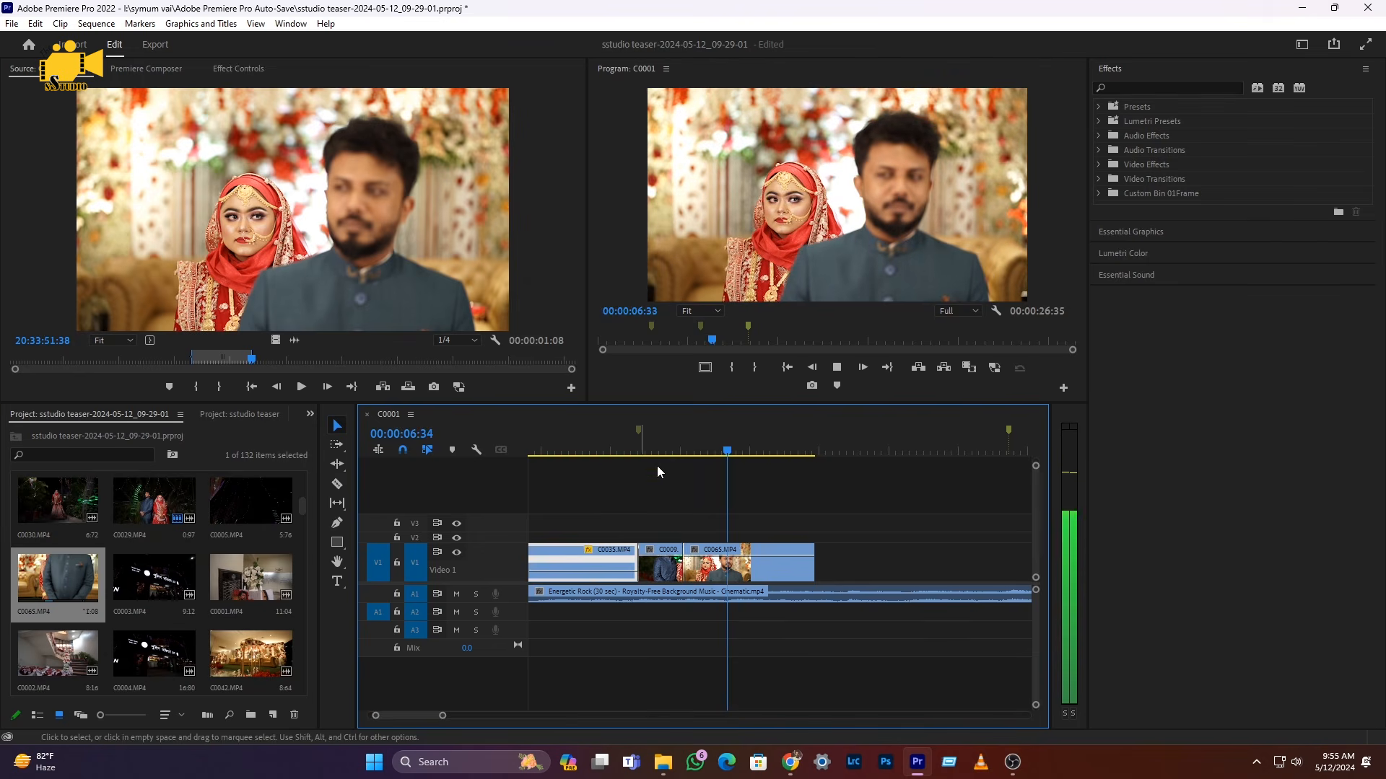
pyautogui.press('space')
pyautogui.hotkey('ctrl', 'k')
pyautogui.click(765, 574)
pyautogui.press('Delete')
# - Play the cuts from the end of C0035.MP4 through C0065.MP4 and onward to check their timing against the music
pyautogui.click(632, 446)
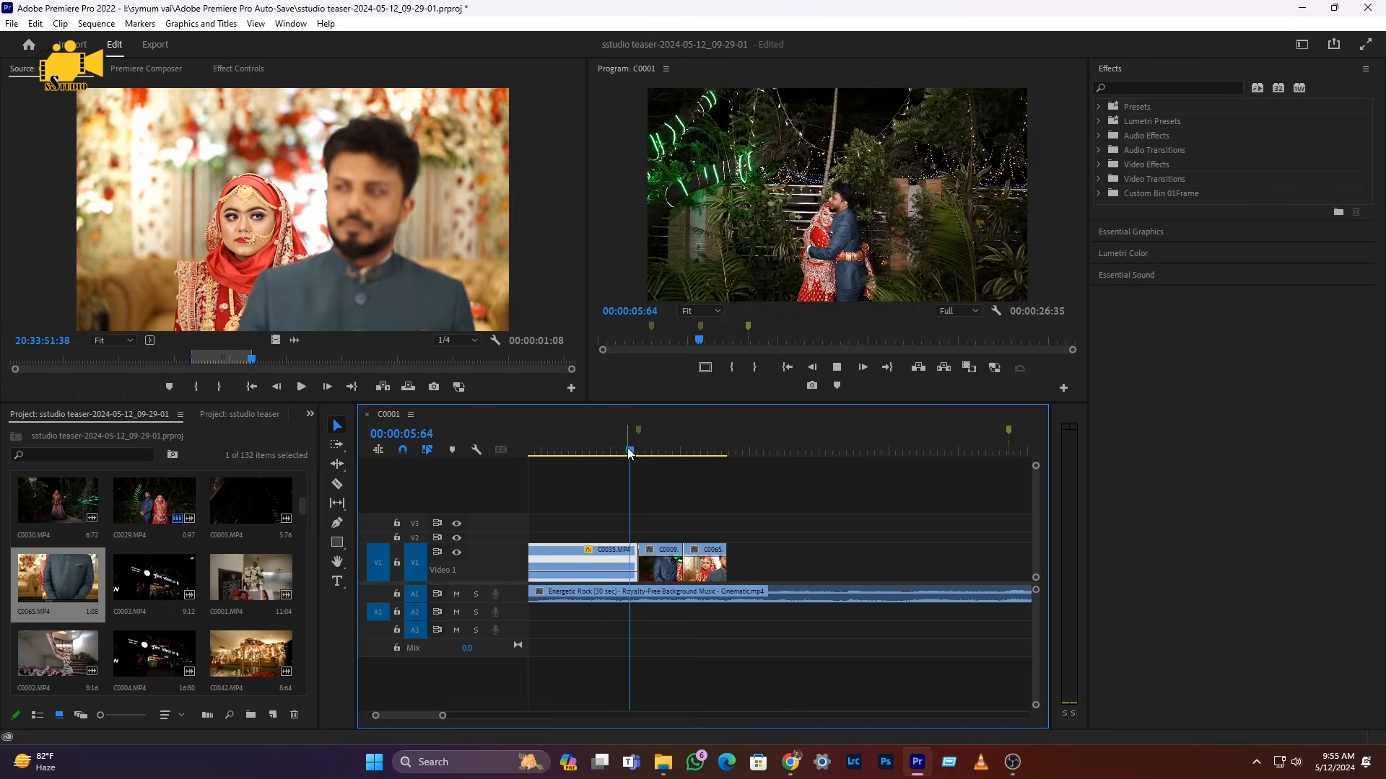
pyautogui.press('space')
pyautogui.scroll(-6, 706, 540)
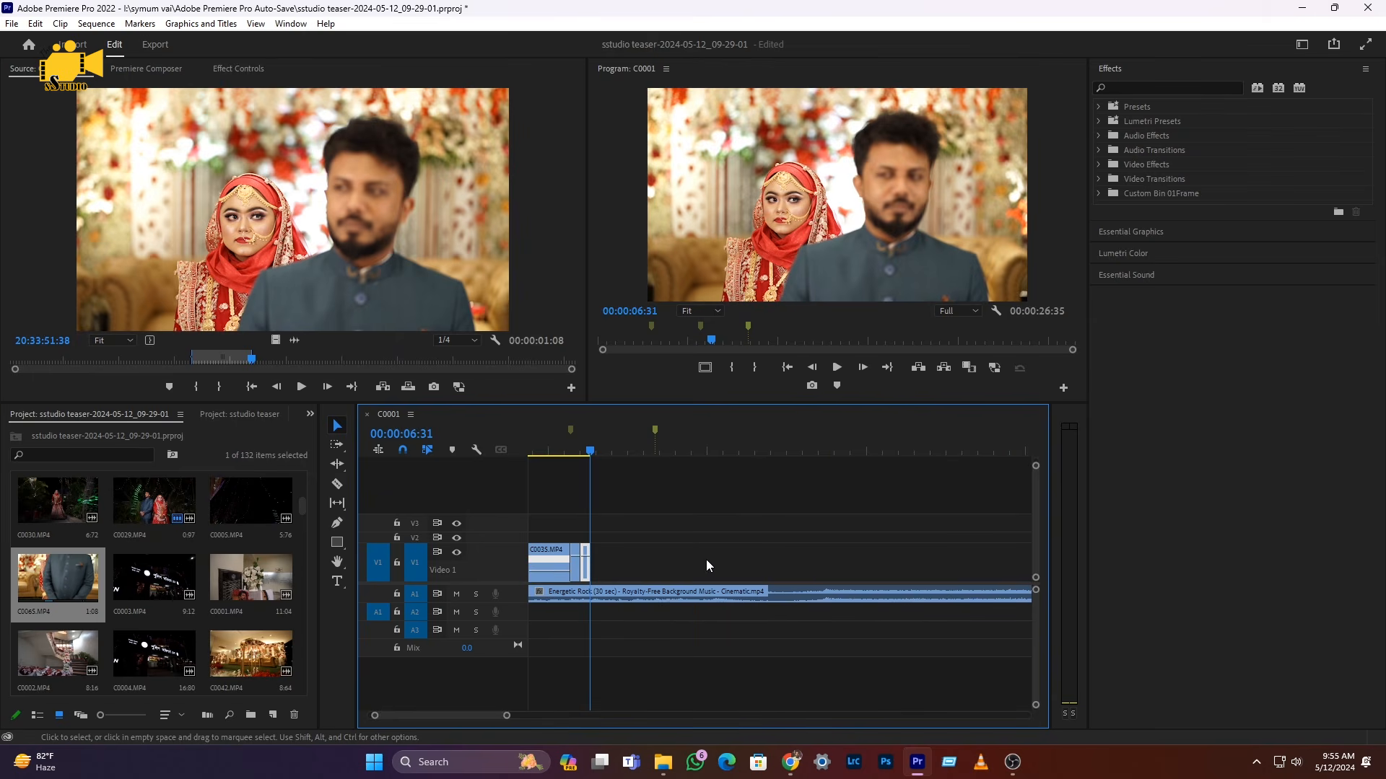
pyautogui.click(568, 447)
pyautogui.press('space')
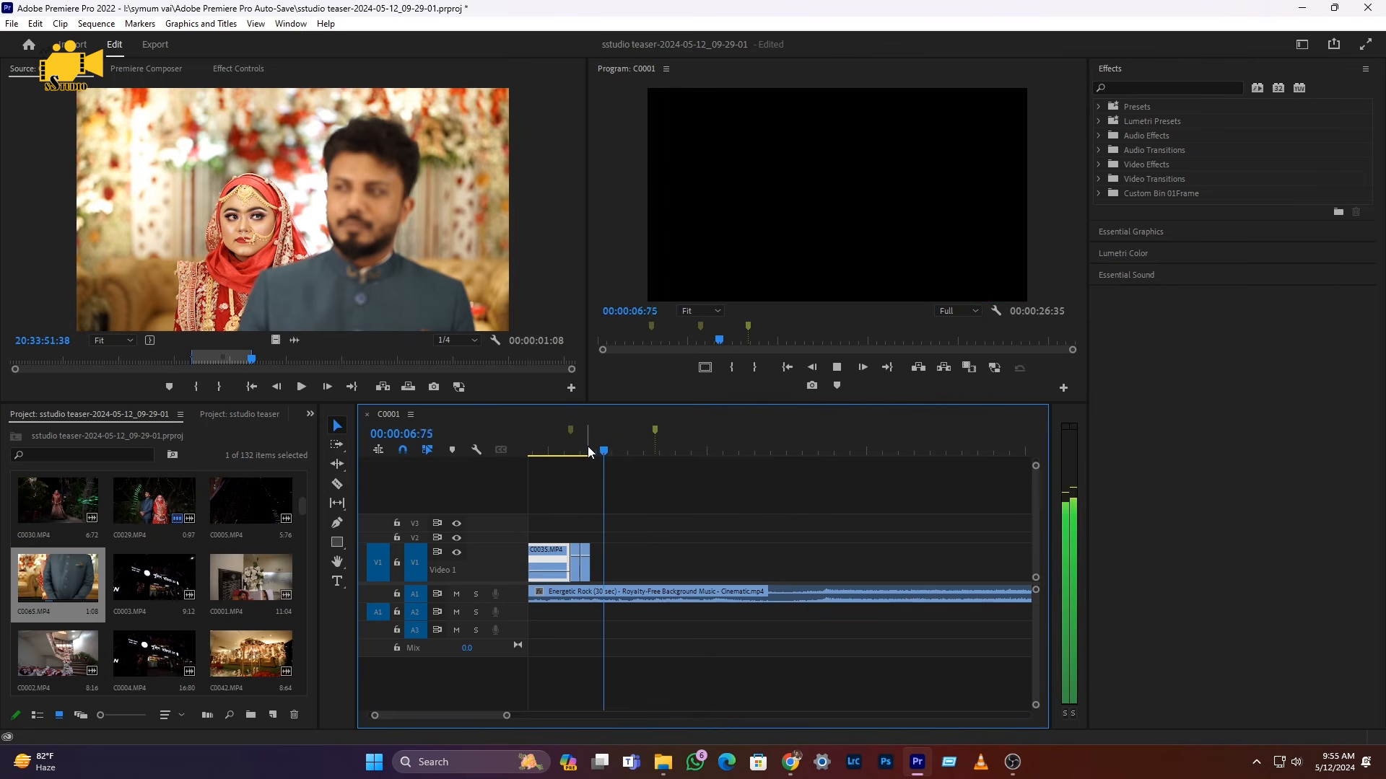
pyautogui.press('space')
# - Mark a 00:00:00:53 section of C0189.MP4 ending at 20:50:40:48 and place its video on V1 after C0065.MP4
pyautogui.scroll(-8, 180, 656)
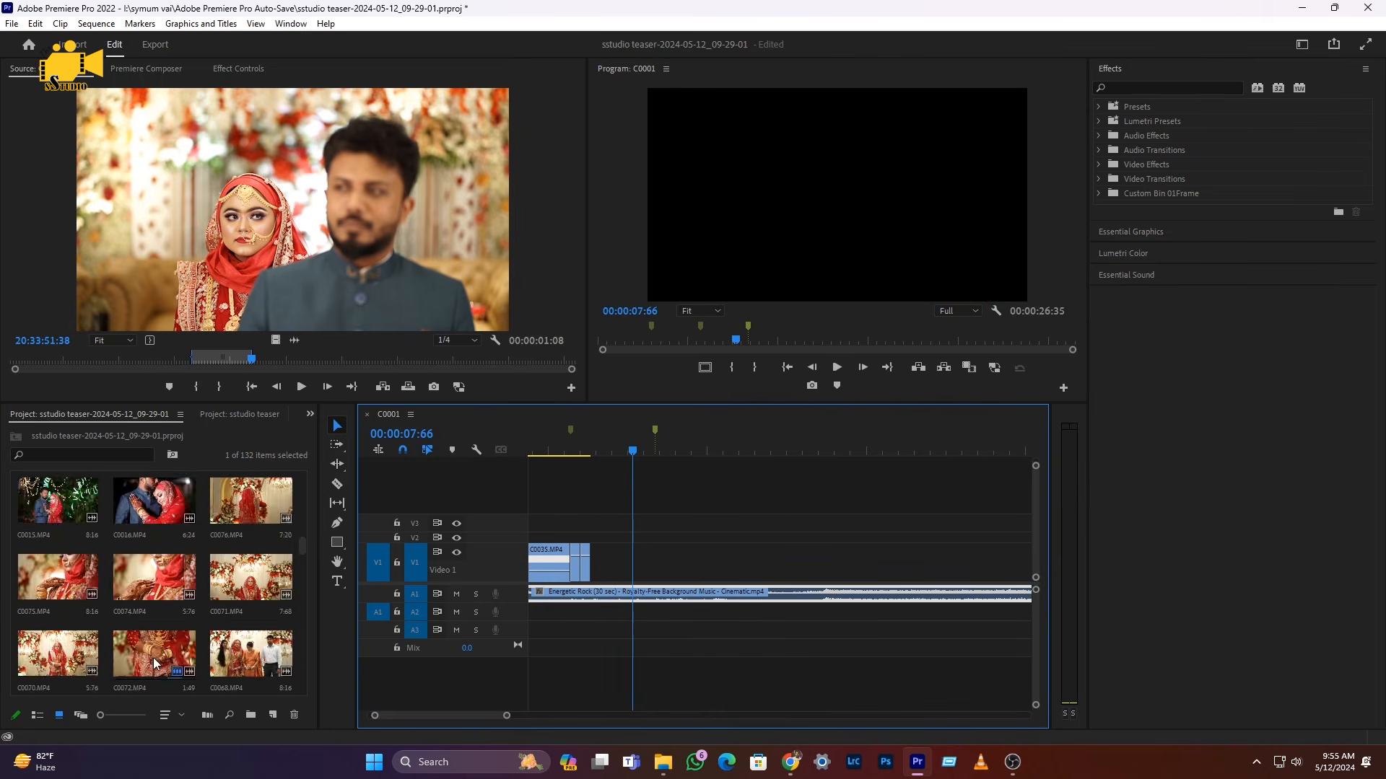
pyautogui.scroll(-5, 145, 635)
pyautogui.doubleClick(249, 517)
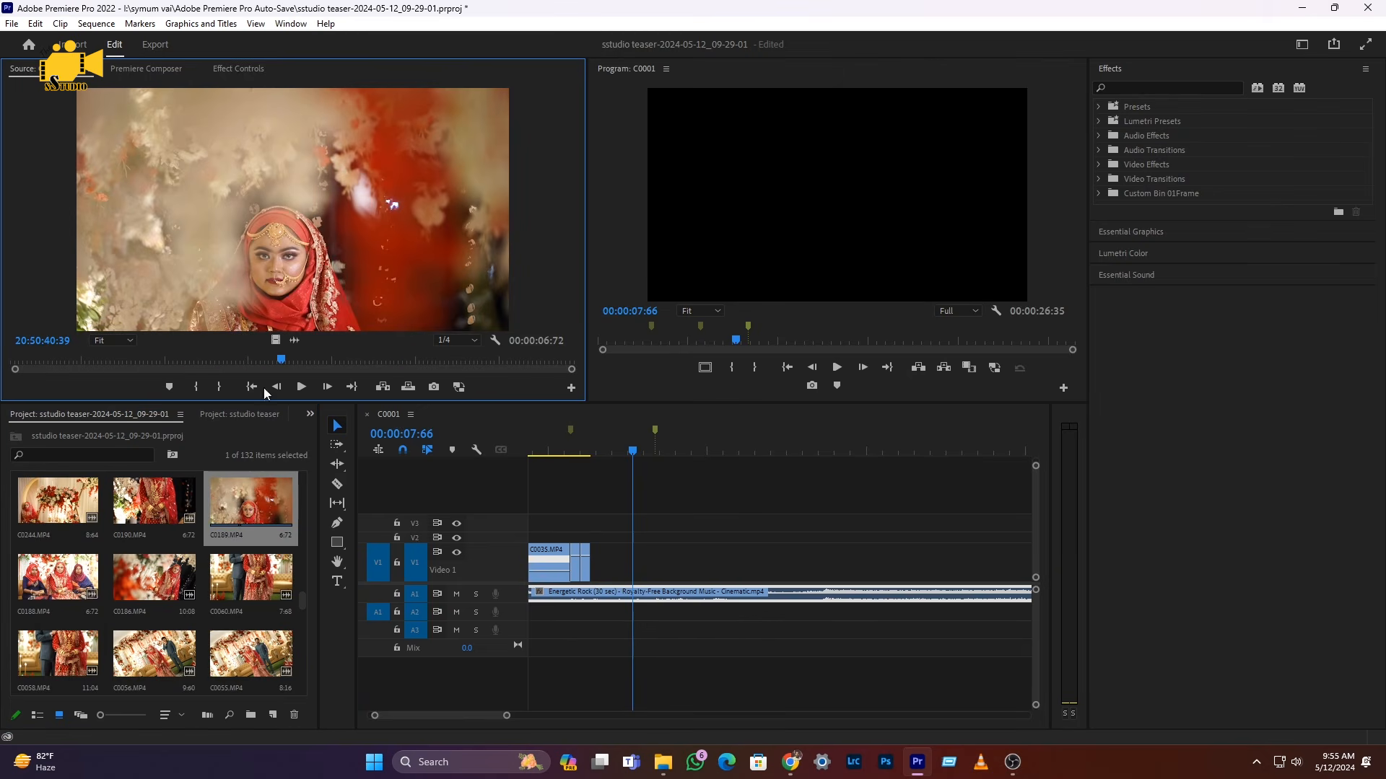
pyautogui.moveTo(281, 369); pyautogui.dragTo(585, 449)
pyautogui.press('i')
pyautogui.press('o')
# - Play from the 00:00:05:70 marker, extend the end of C0189.MP4 to 00:00:07:07 and listen on towards the next marker
pyautogui.click(570, 452)
pyautogui.press('space')
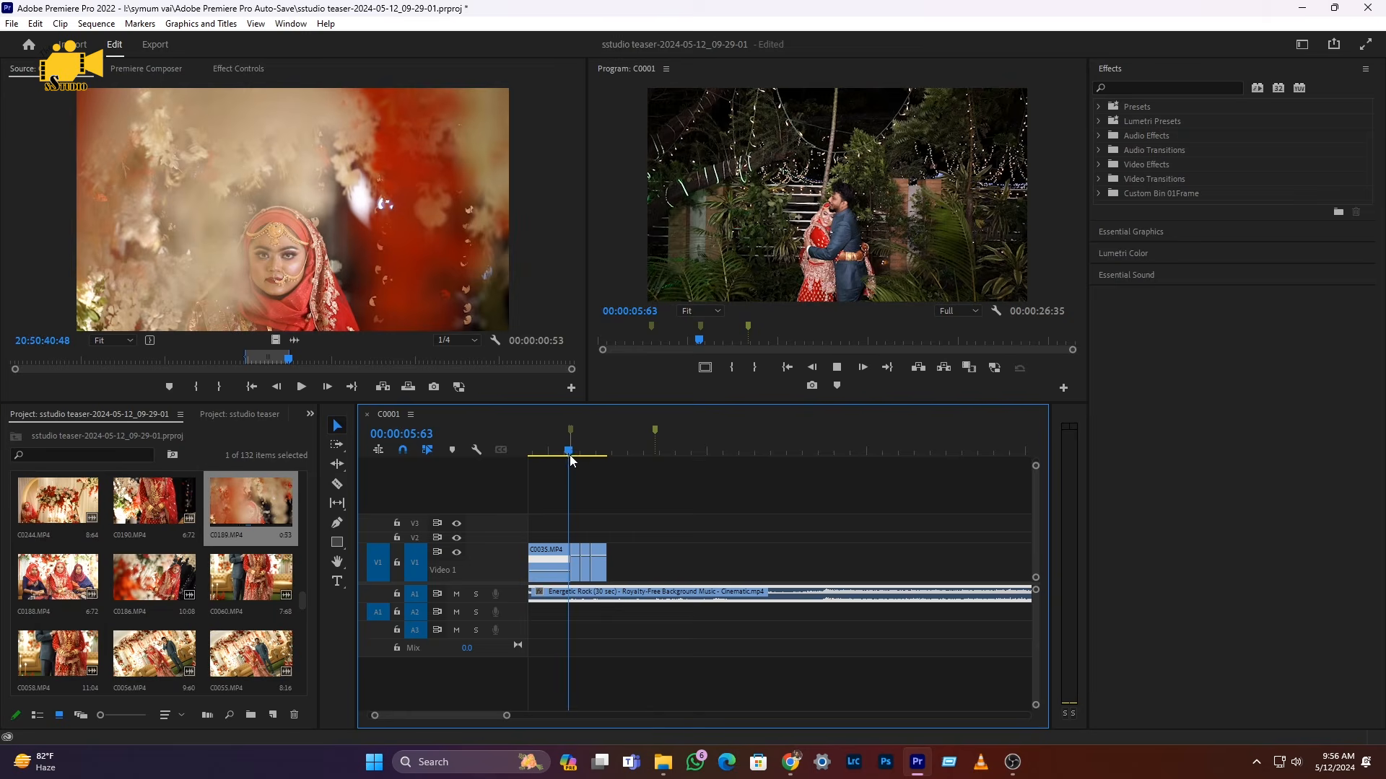
pyautogui.press('space')
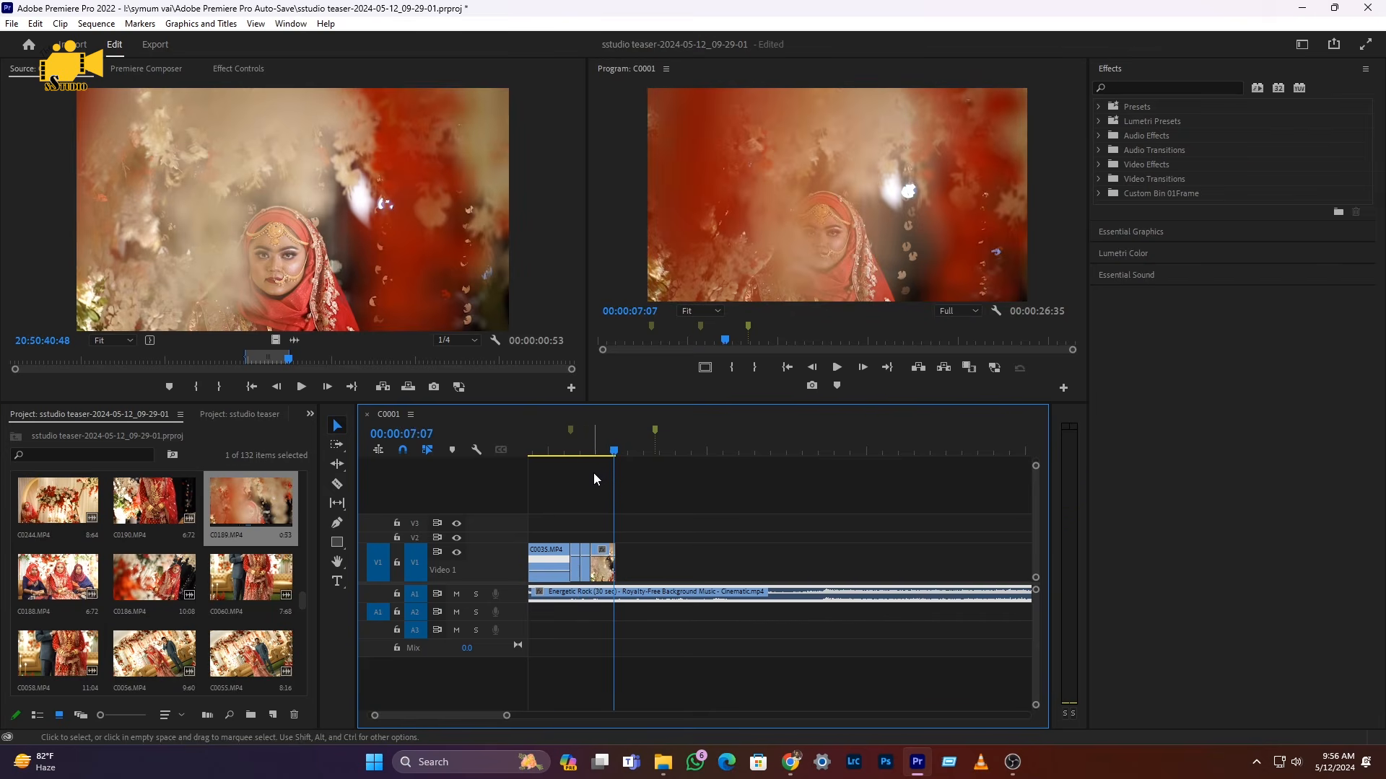
pyautogui.press('space')
pyautogui.press('space')
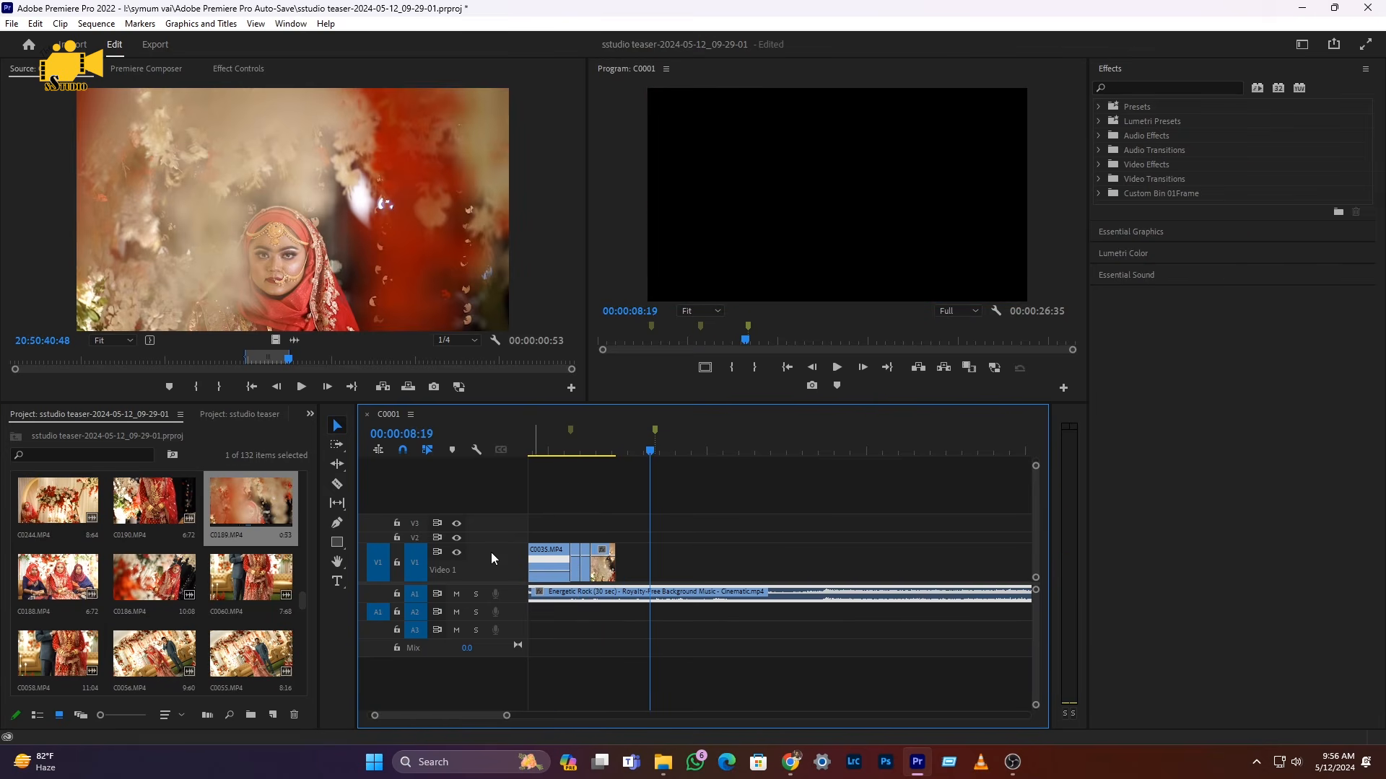
# - Mark a 00:00:01:32 section of C0253.MP4 ending at 20:59:34:52 and place its video on V1 after C0189.MP4
pyautogui.scroll(-3, 101, 638)
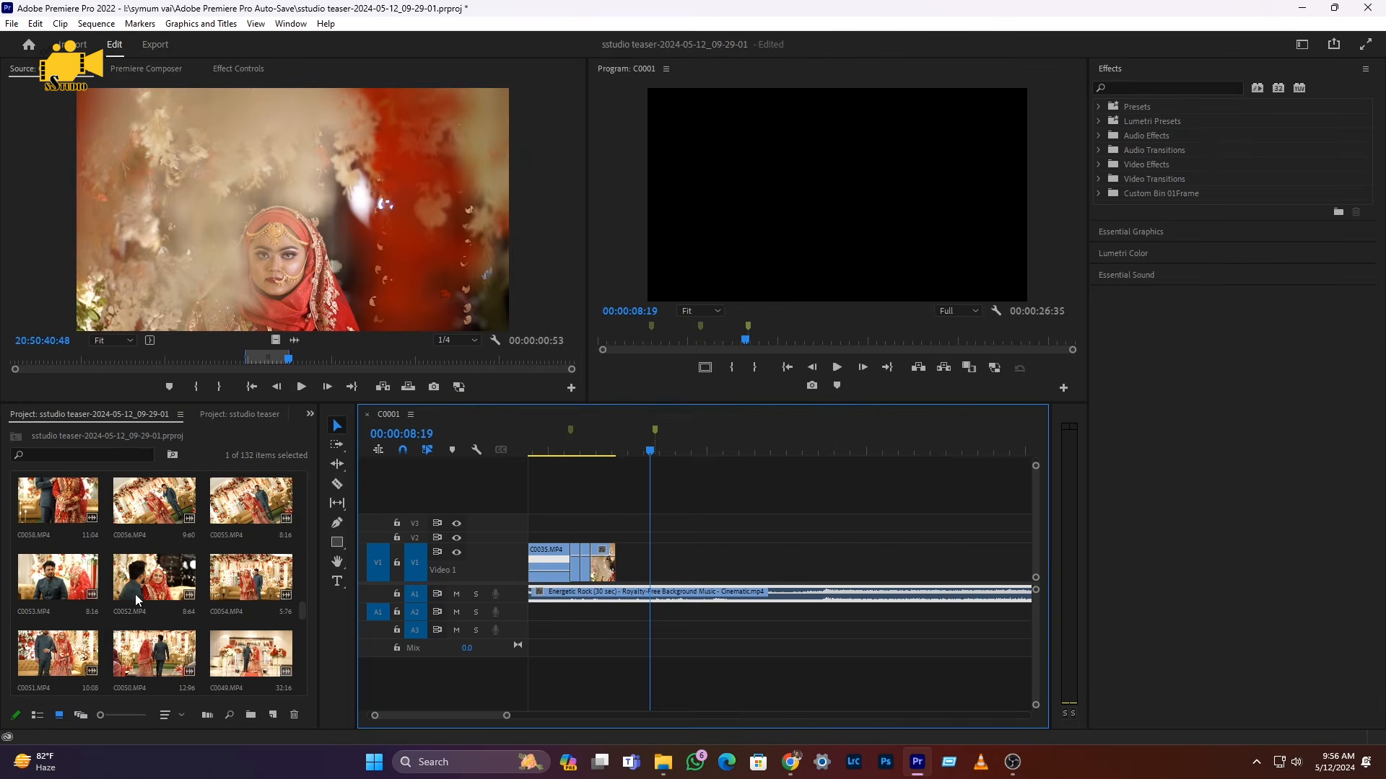
pyautogui.scroll(-5, 145, 599)
pyautogui.doubleClick(57, 577)
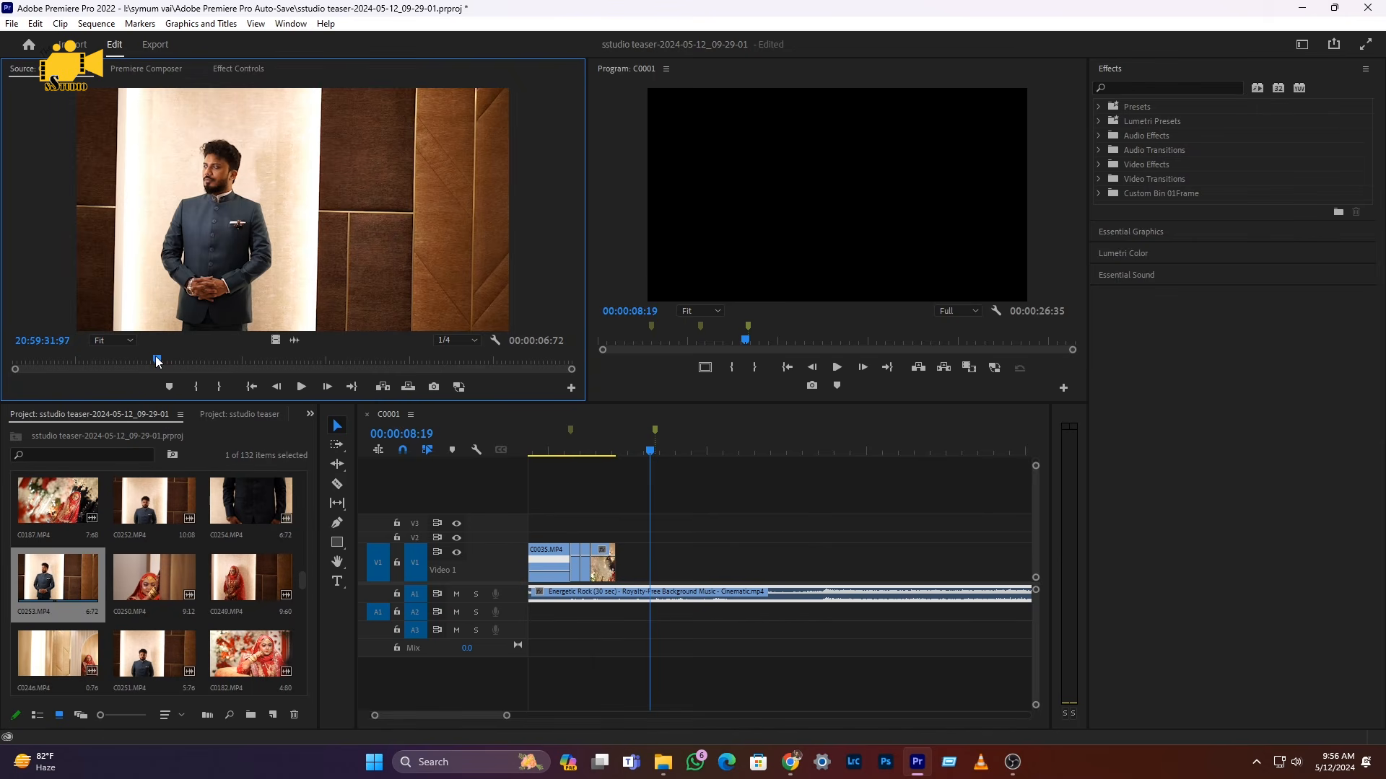
pyautogui.moveTo(158, 360); pyautogui.dragTo(623, 561)
pyautogui.press('i')
pyautogui.press('o')
# - Split C0253.MP4 on V1 at 00:00:07:26 and move its later part back against the end of C0189.MP4
pyautogui.click(596, 444)
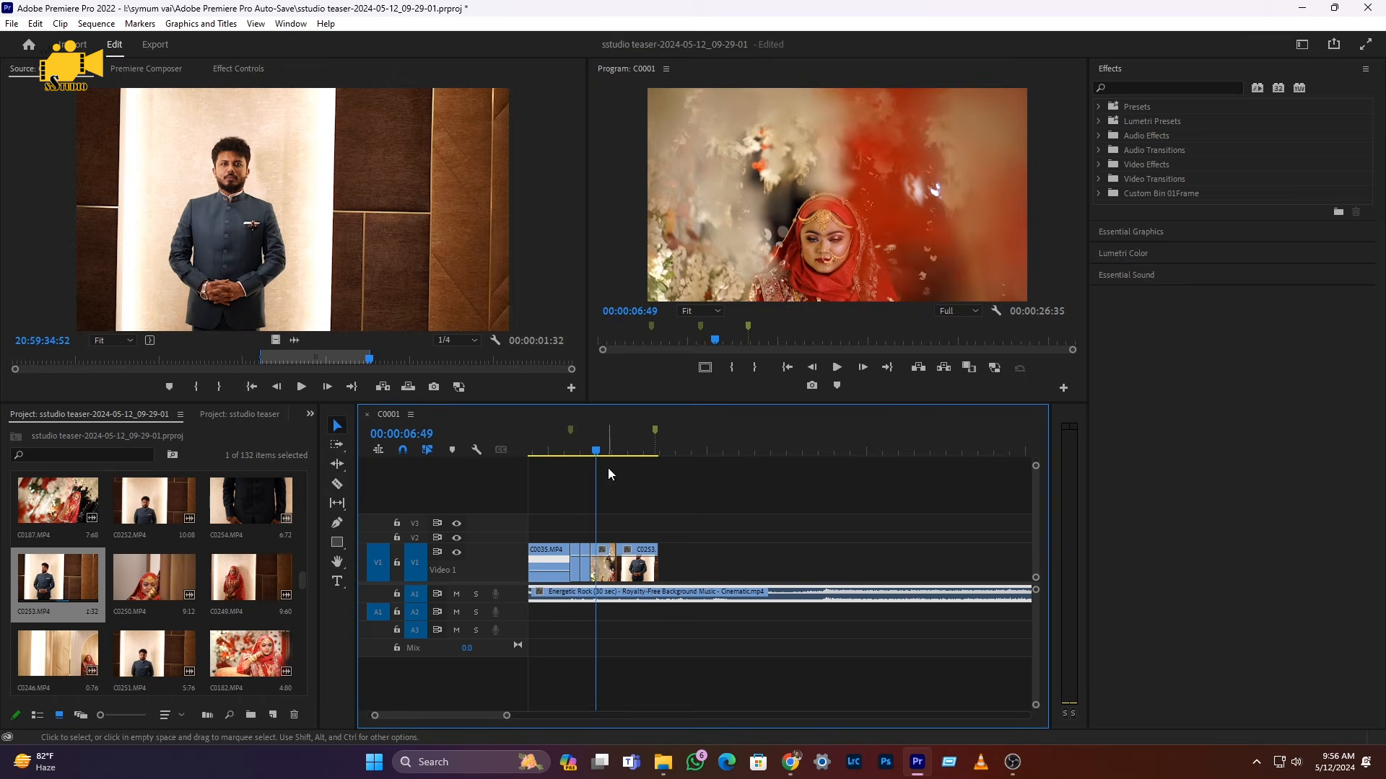
pyautogui.moveTo(622, 452)
pyautogui.mouseDown()
pyautogui.moveTo(651, 455)
pyautogui.moveTo(623, 453)
pyautogui.mouseUp()
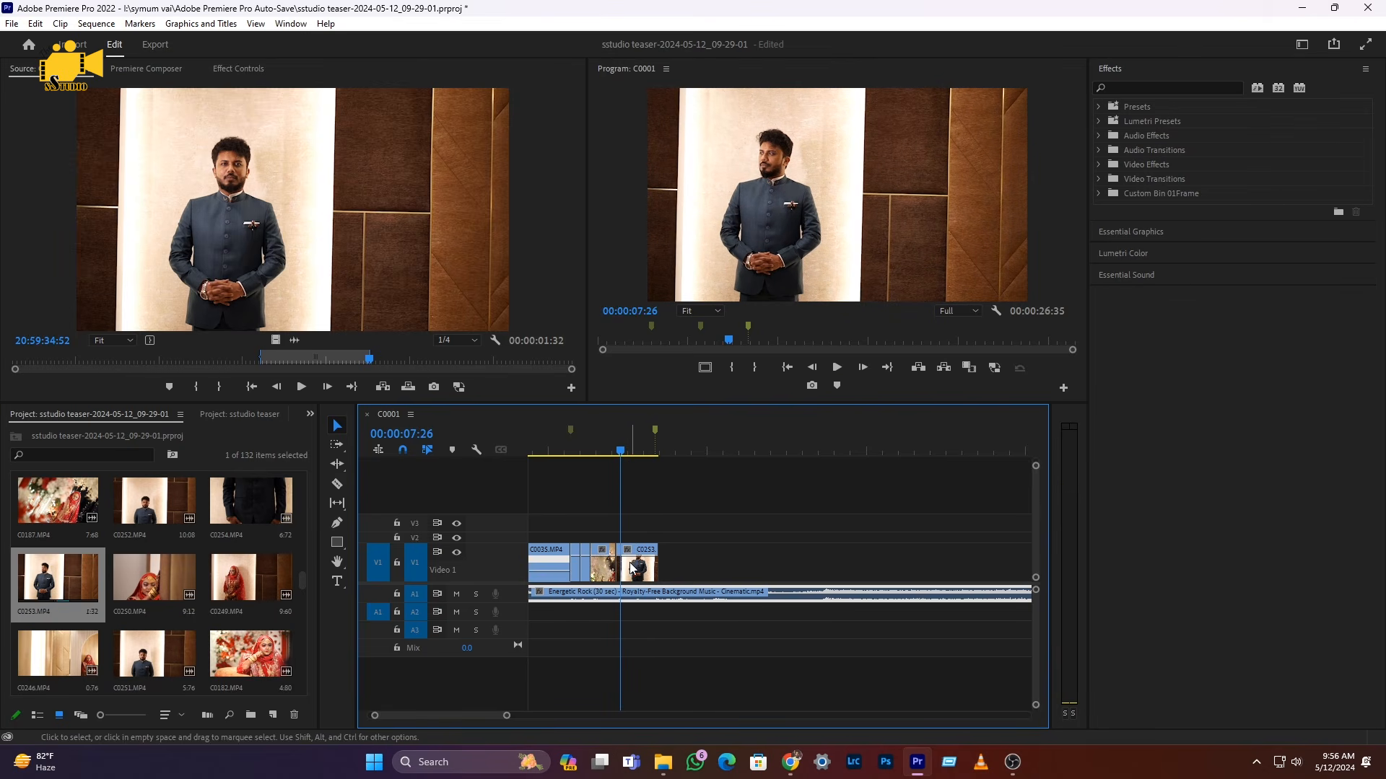
pyautogui.press('v')
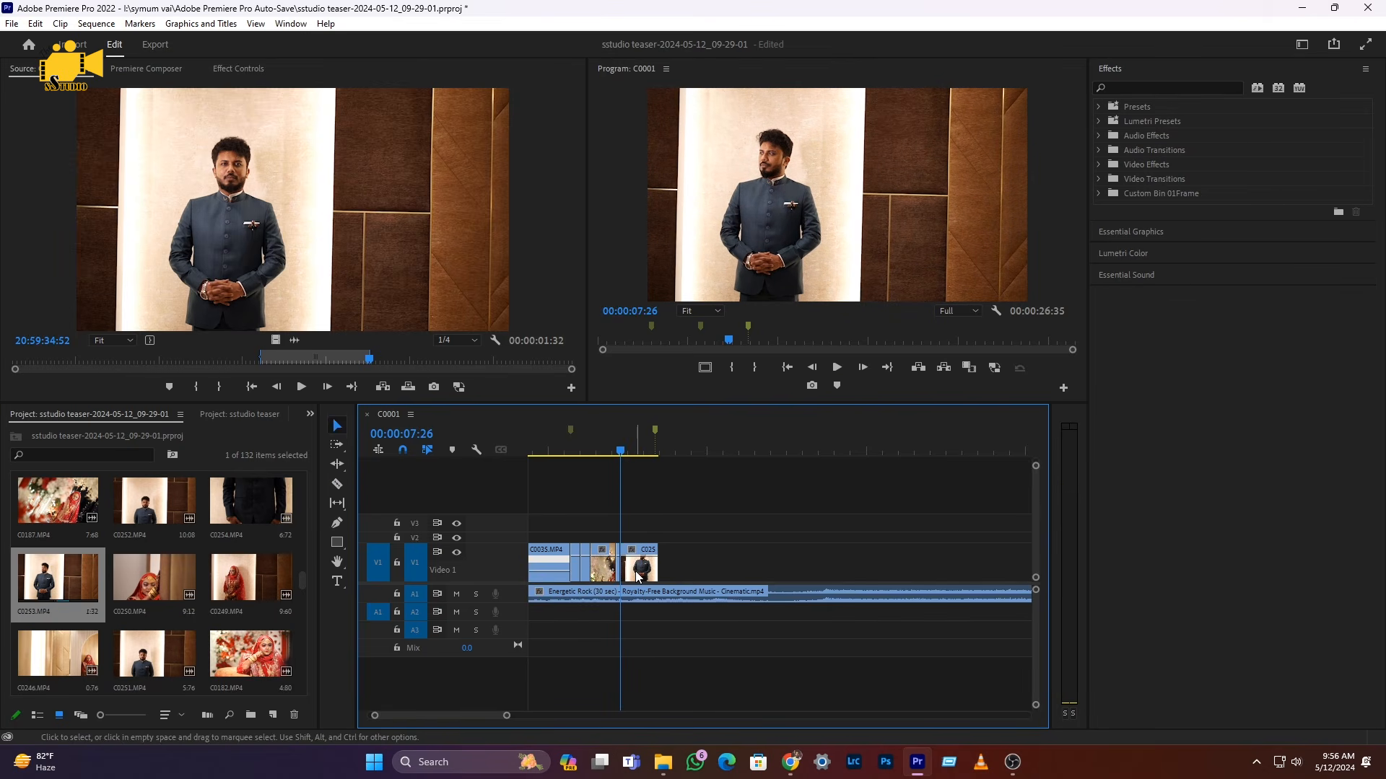
pyautogui.moveTo(639, 566); pyautogui.dragTo(633, 559)
# - Play across the cut into C0253.MP4, trim off its excess end and listen on towards the 00:00:08:39 marker
pyautogui.click(586, 449)
pyautogui.press('space')
pyautogui.press('space')
pyautogui.press('space')
pyautogui.press('space')
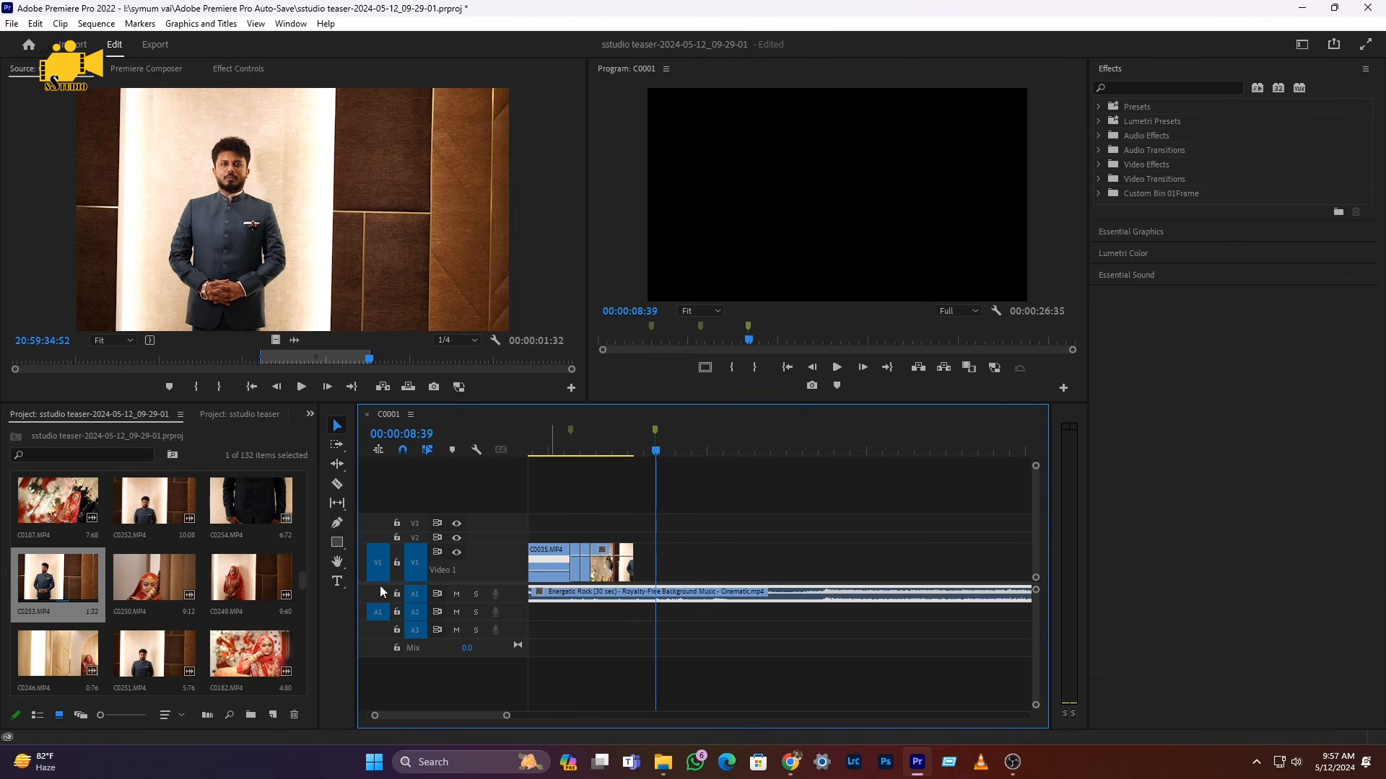
pyautogui.click(624, 452)
pyautogui.press('space')
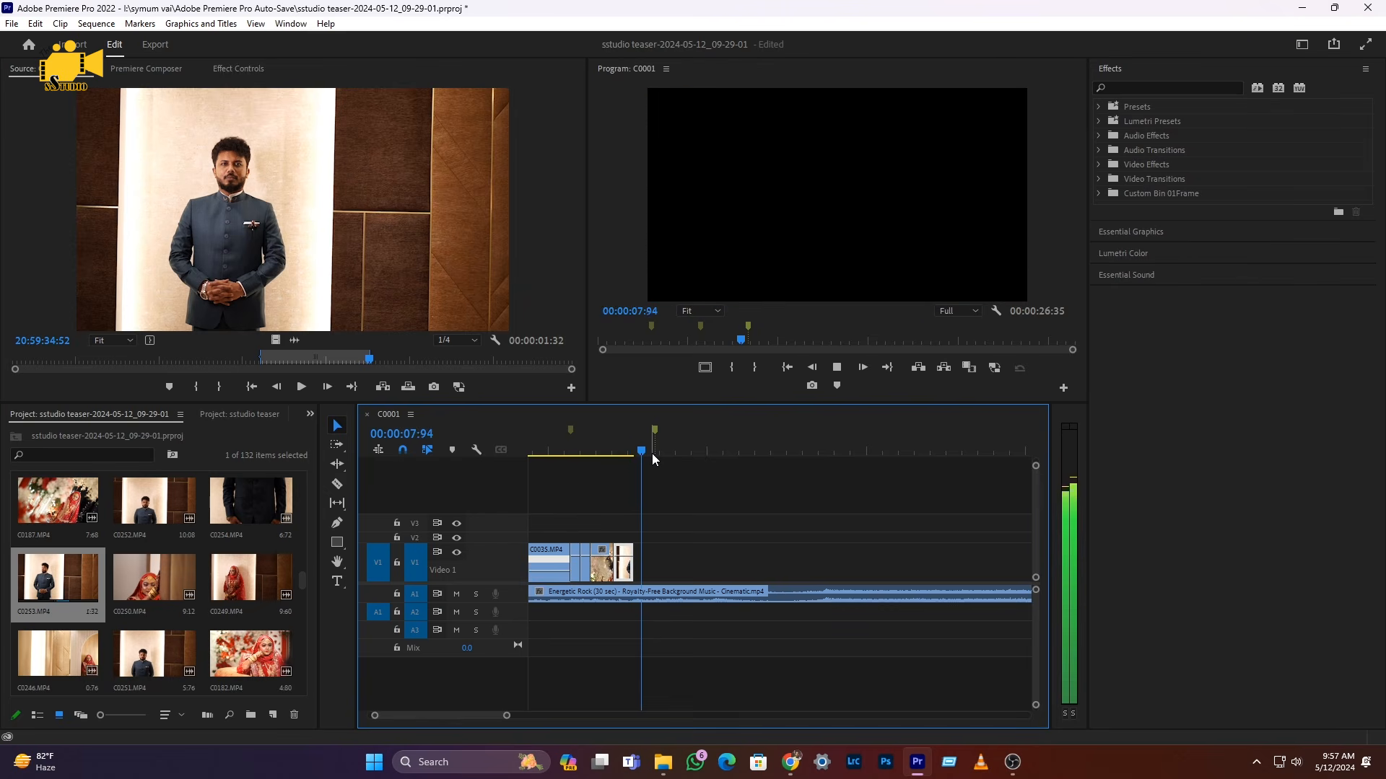
pyautogui.press('space')
# - Mark a 00:00:01:26 section of C0023.MP4 ending at 20:27:00:13 and place its video on V1 after C0253.MP4
pyautogui.scroll(-3, 153, 664)
pyautogui.scroll(-5, 135, 639)
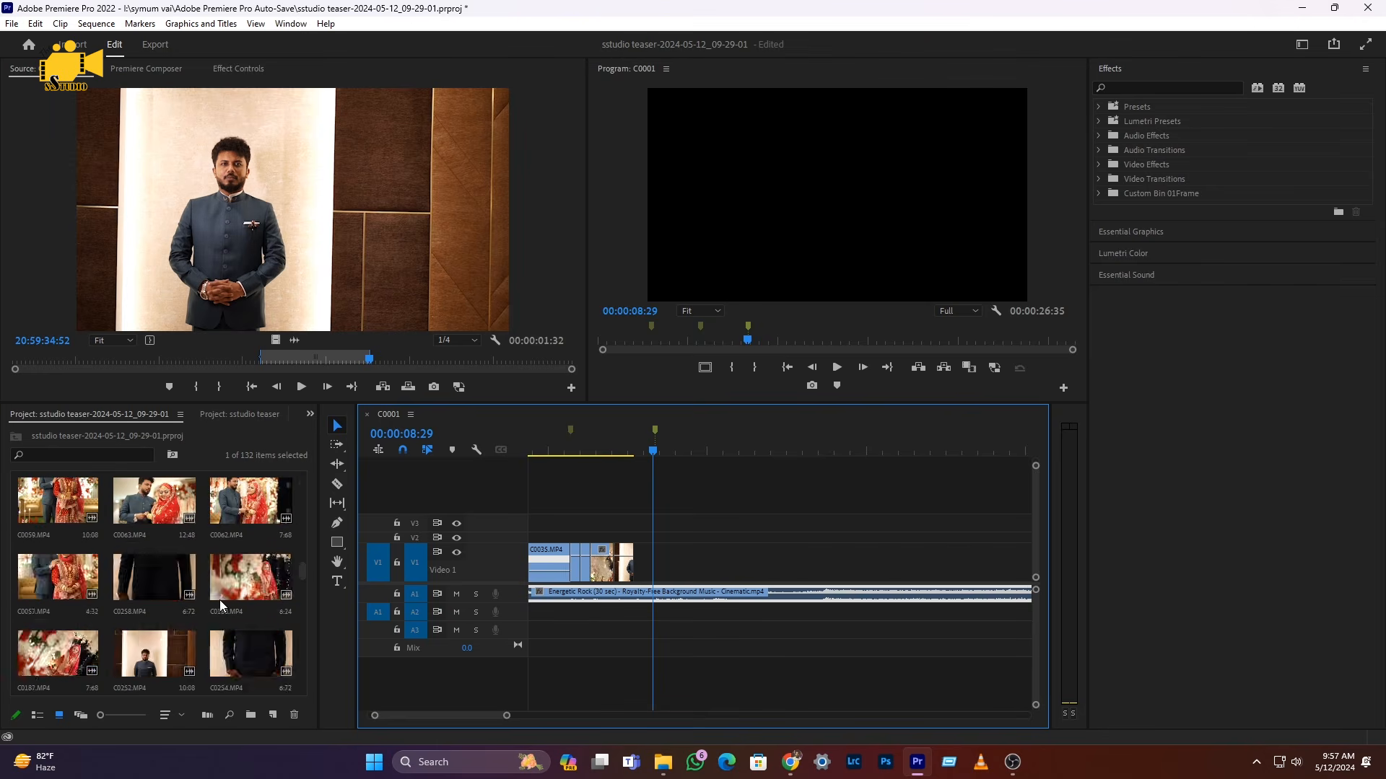
pyautogui.doubleClick(154, 577)
pyautogui.moveTo(195, 358); pyautogui.dragTo(455, 349)
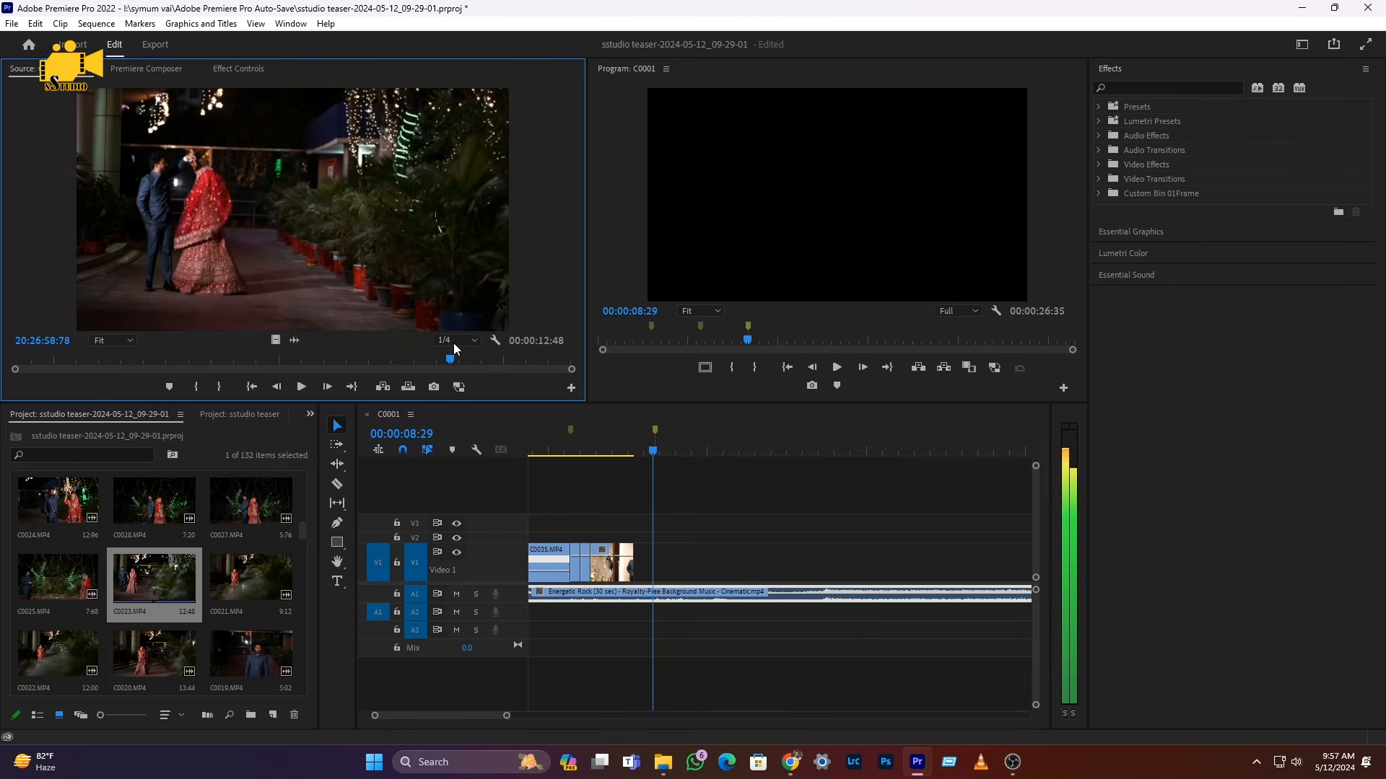
pyautogui.click(201, 389)
pyautogui.moveTo(461, 360); pyautogui.dragTo(510, 360)
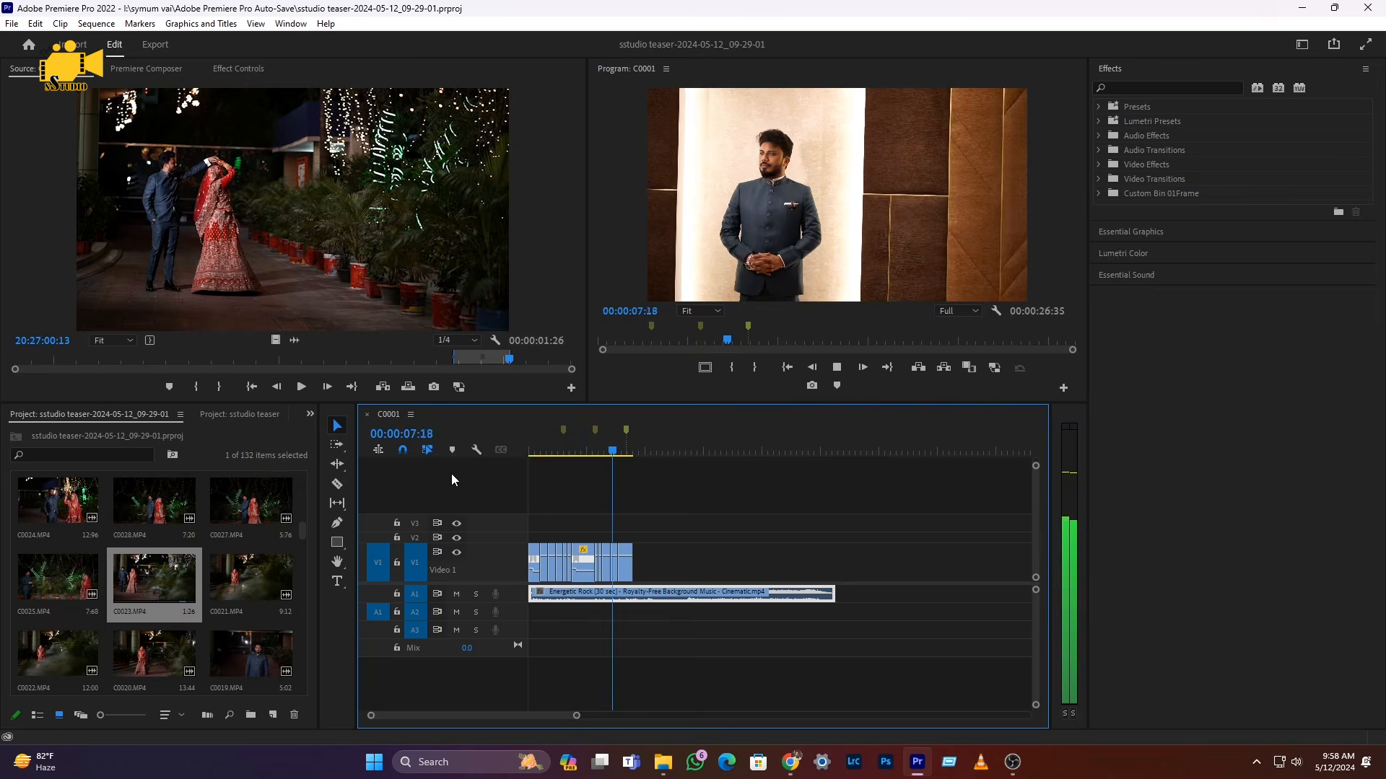
# - Set the speed of the C0023.MP4 clip on V1 to 40%
pyautogui.rightClick(625, 569)
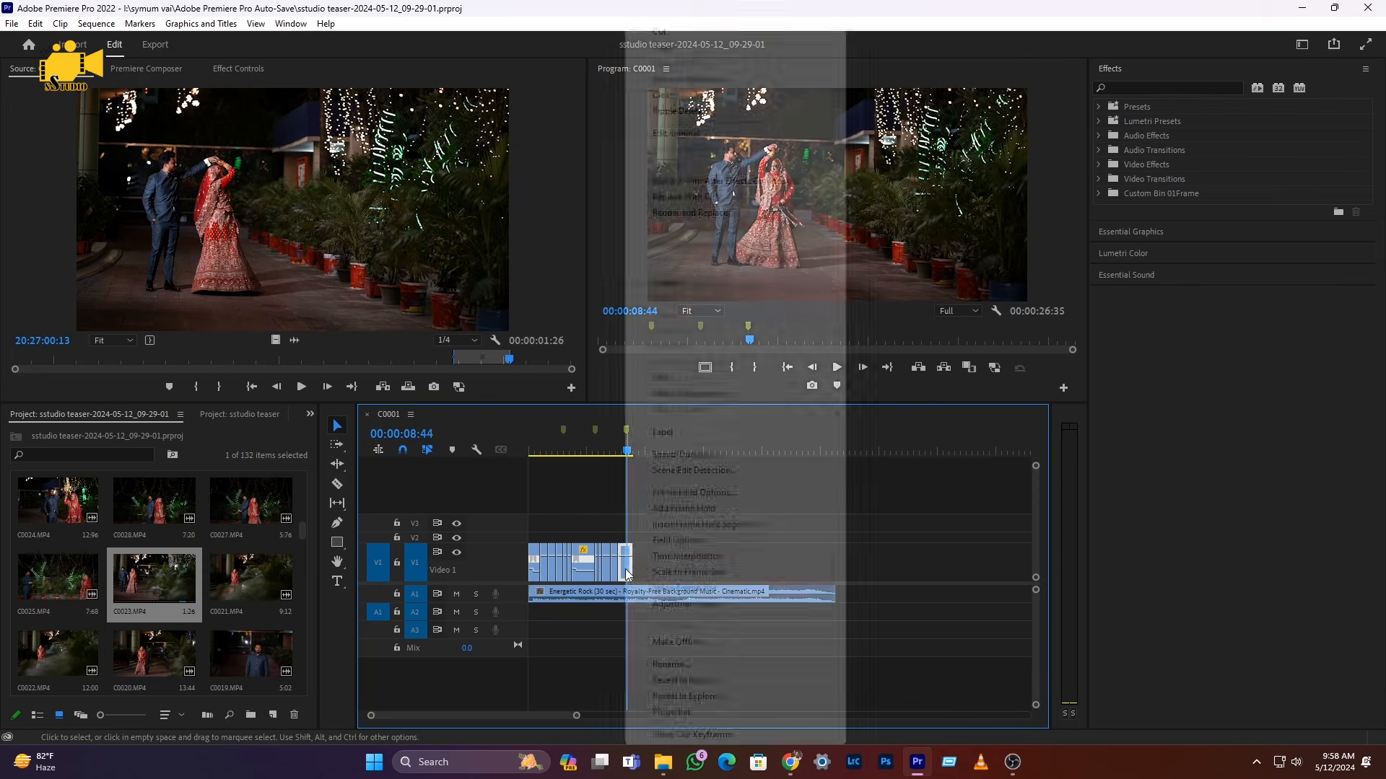
pyautogui.click(689, 456)
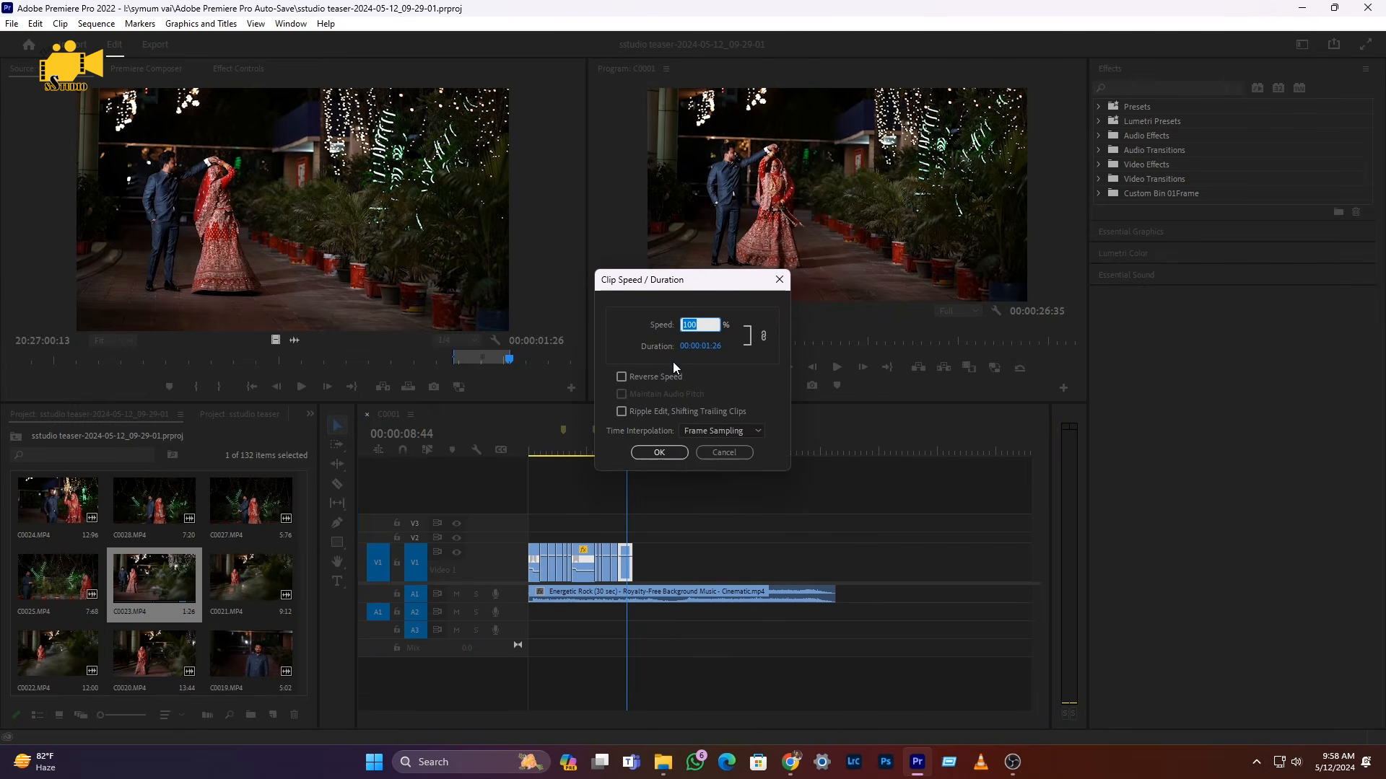
pyautogui.write('40')
pyautogui.click(675, 456)
# - Split C0023.MP4 at 00:00:08:33 and move its later part back against the end of C0253.MP4
pyautogui.moveTo(627, 447); pyautogui.dragTo(632, 445)
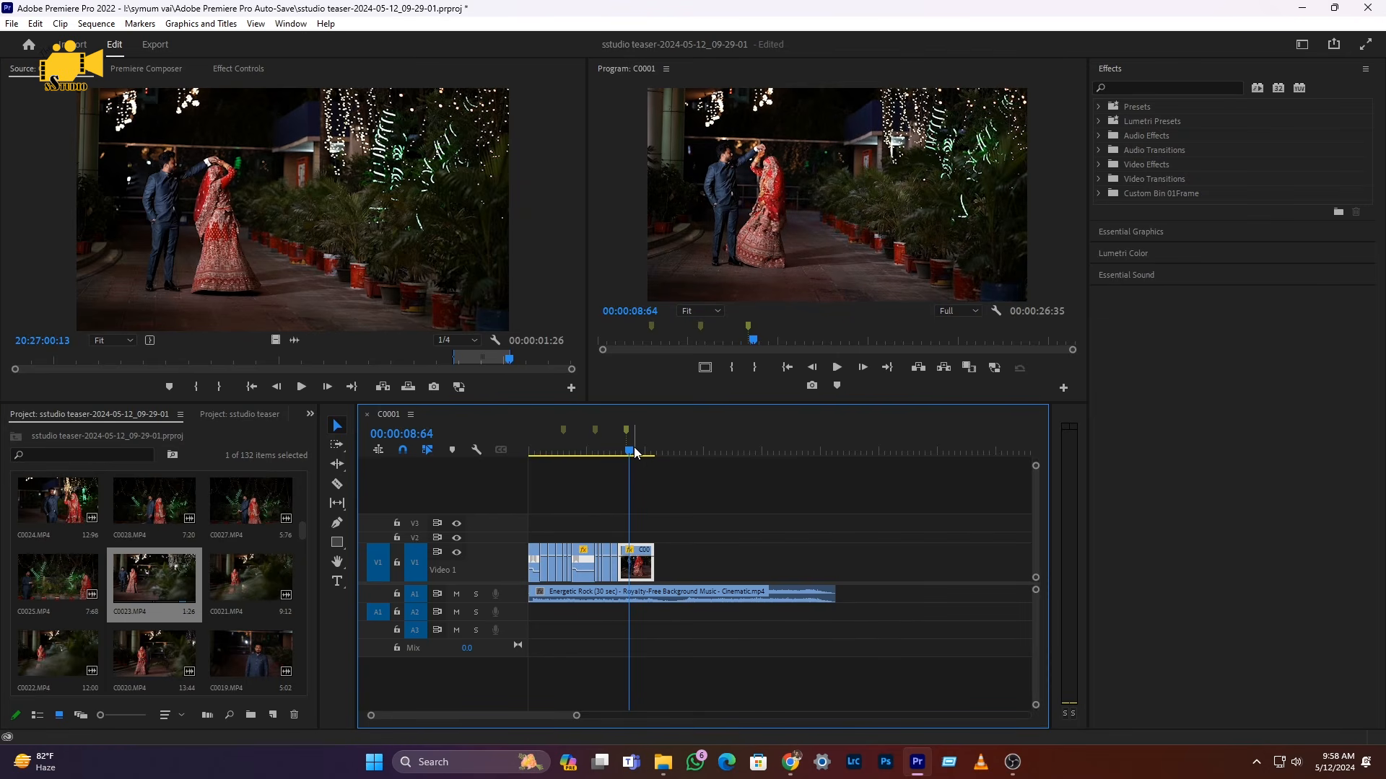
pyautogui.moveTo(630, 453)
pyautogui.mouseDown()
pyautogui.moveTo(651, 443)
pyautogui.moveTo(625, 453)
pyautogui.mouseUp()
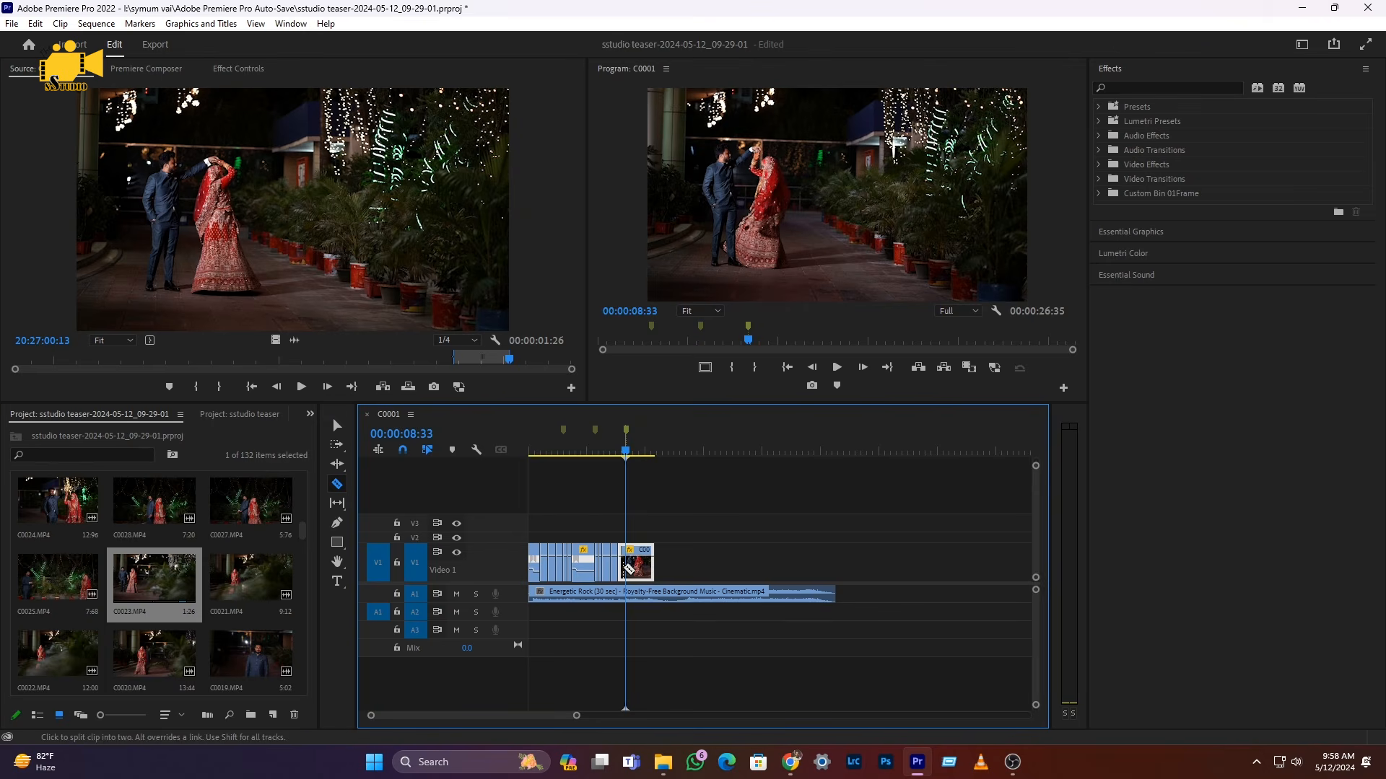
pyautogui.press('v')
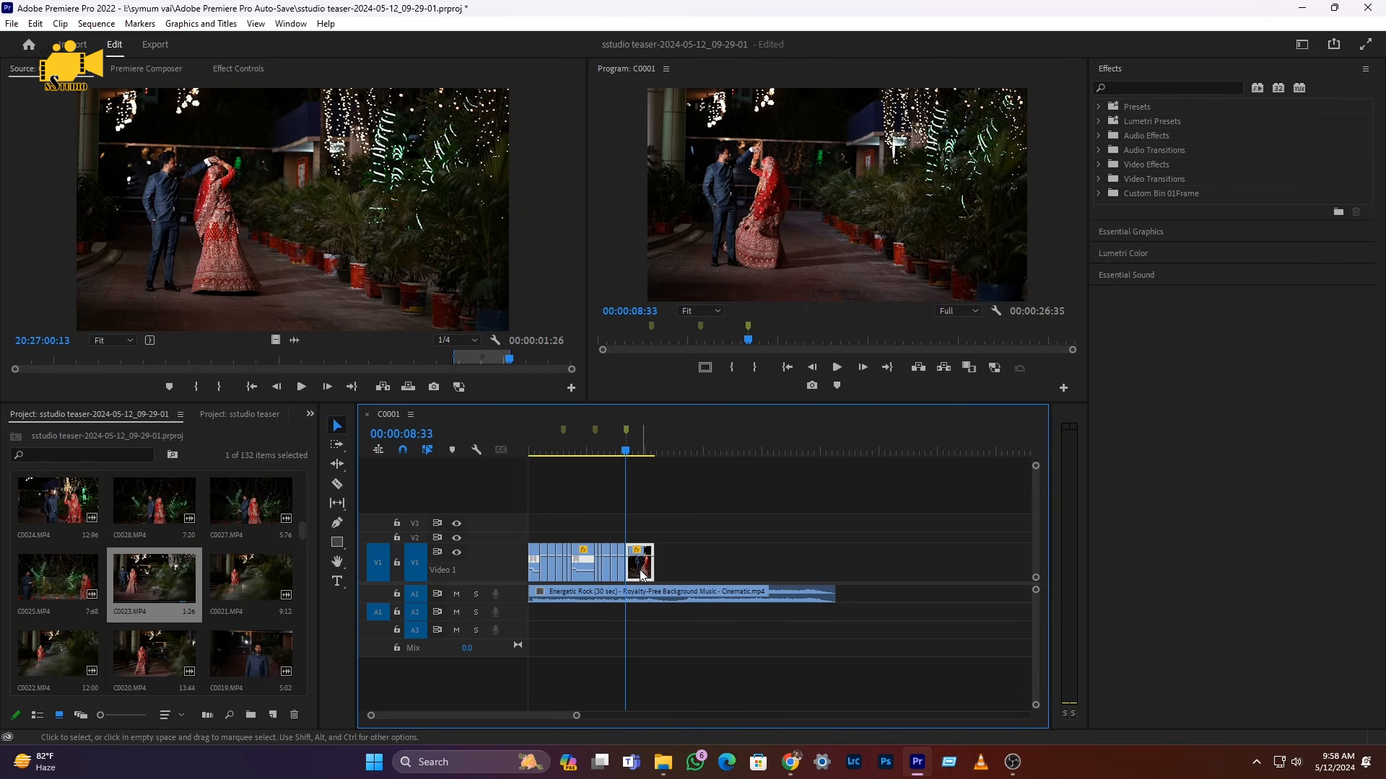
pyautogui.moveTo(642, 573); pyautogui.dragTo(635, 574)
pyautogui.moveTo(635, 574); pyautogui.dragTo(635, 574)
# - Play into C0023.MP4 up to the marked beat and trim the clip's end at 00:00:08:40
pyautogui.click(615, 448)
pyautogui.press('space')
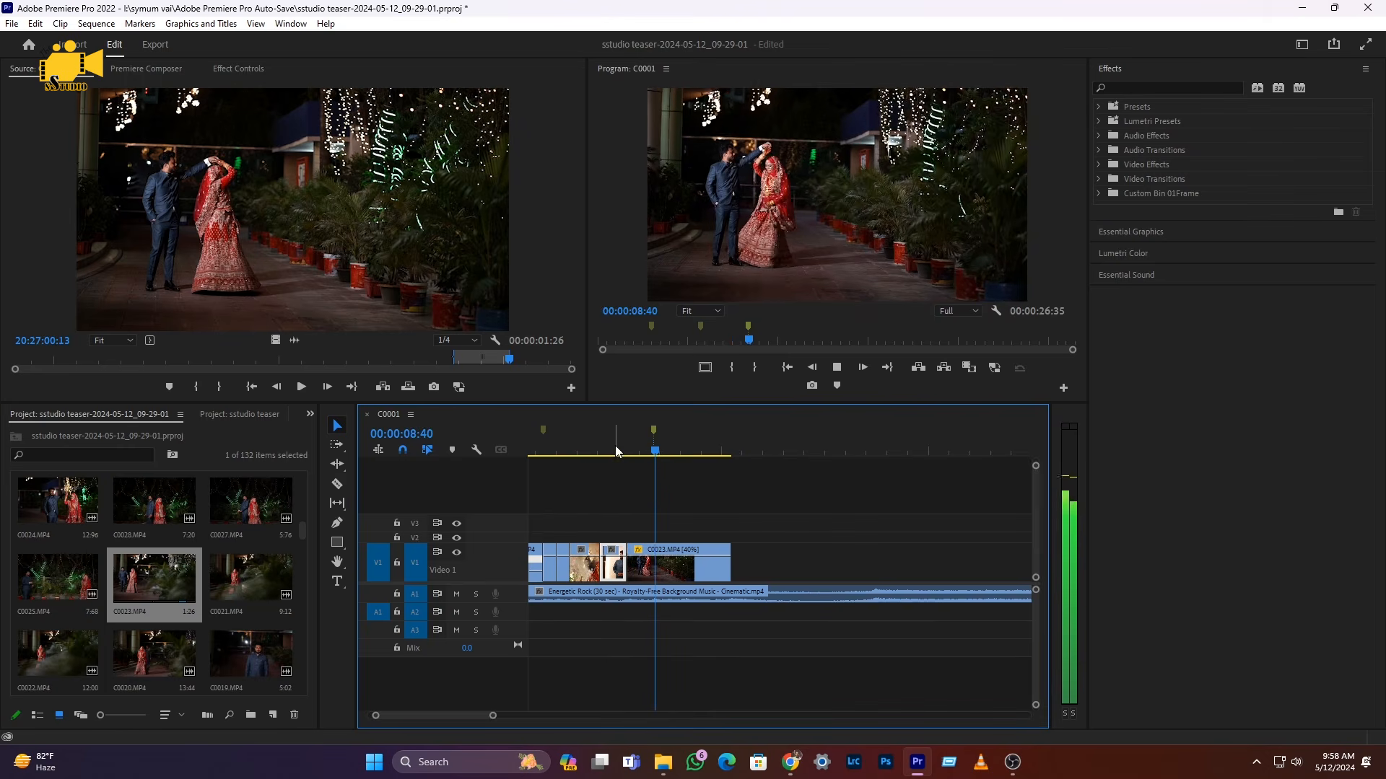
pyautogui.press('w')
pyautogui.press('-')
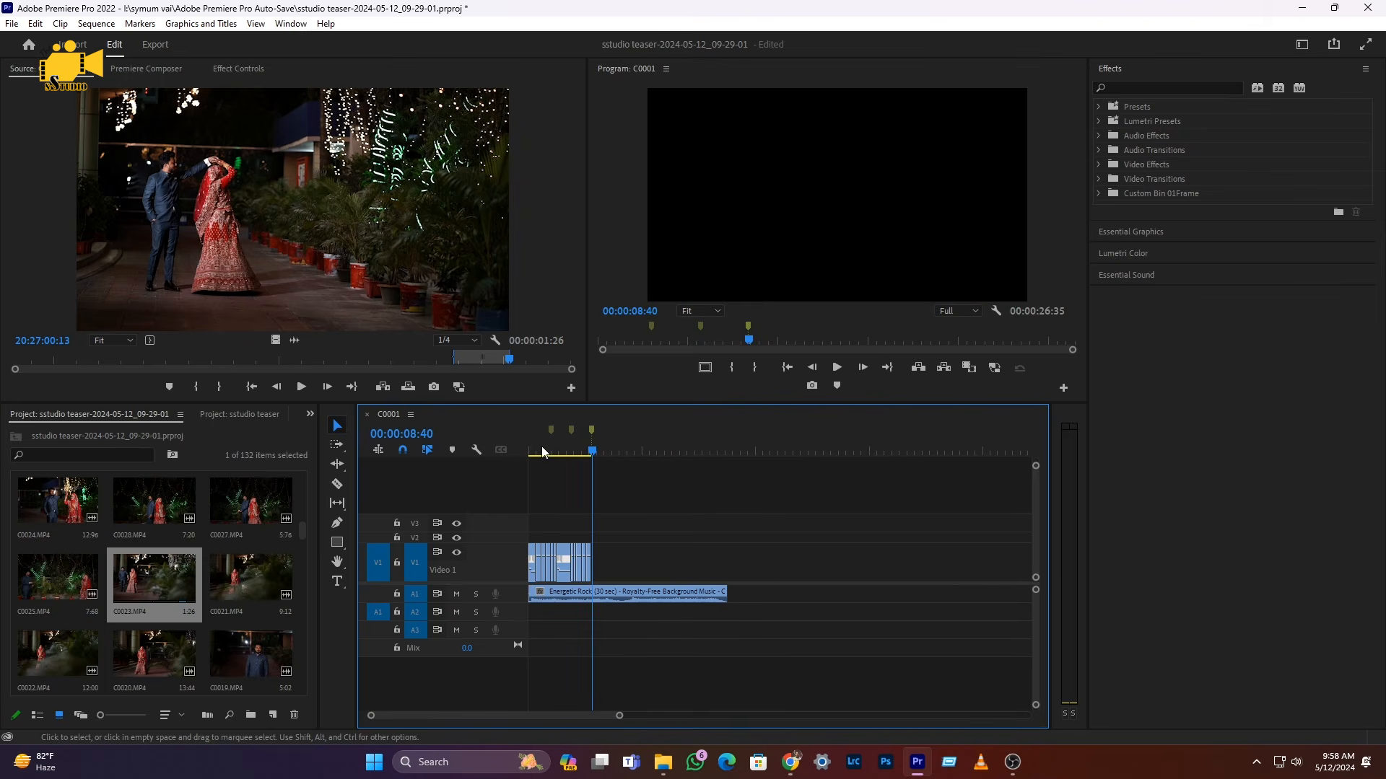
# - Listen to the music from the end of C0023.MP4 onward and add a marker at 00:00:12:50
pyautogui.press('Up')
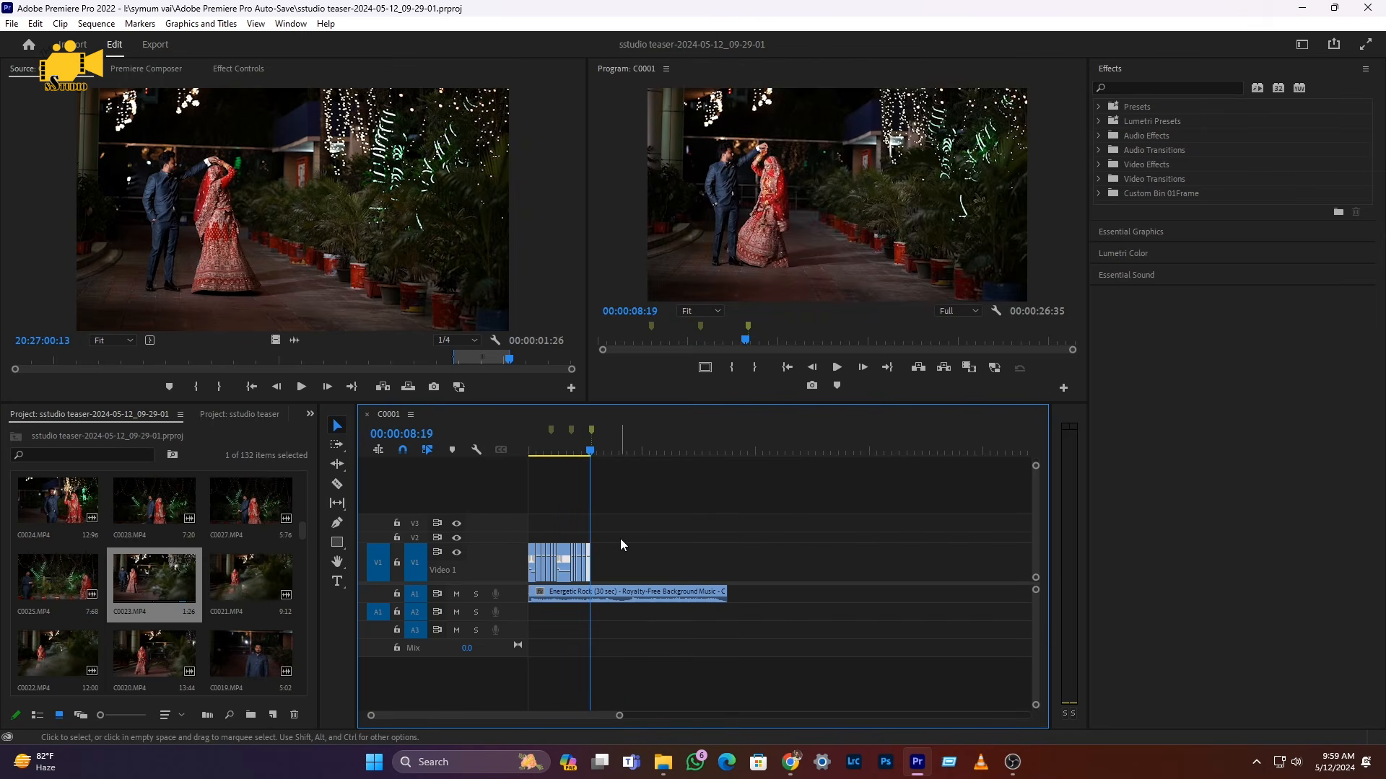
pyautogui.press('space')
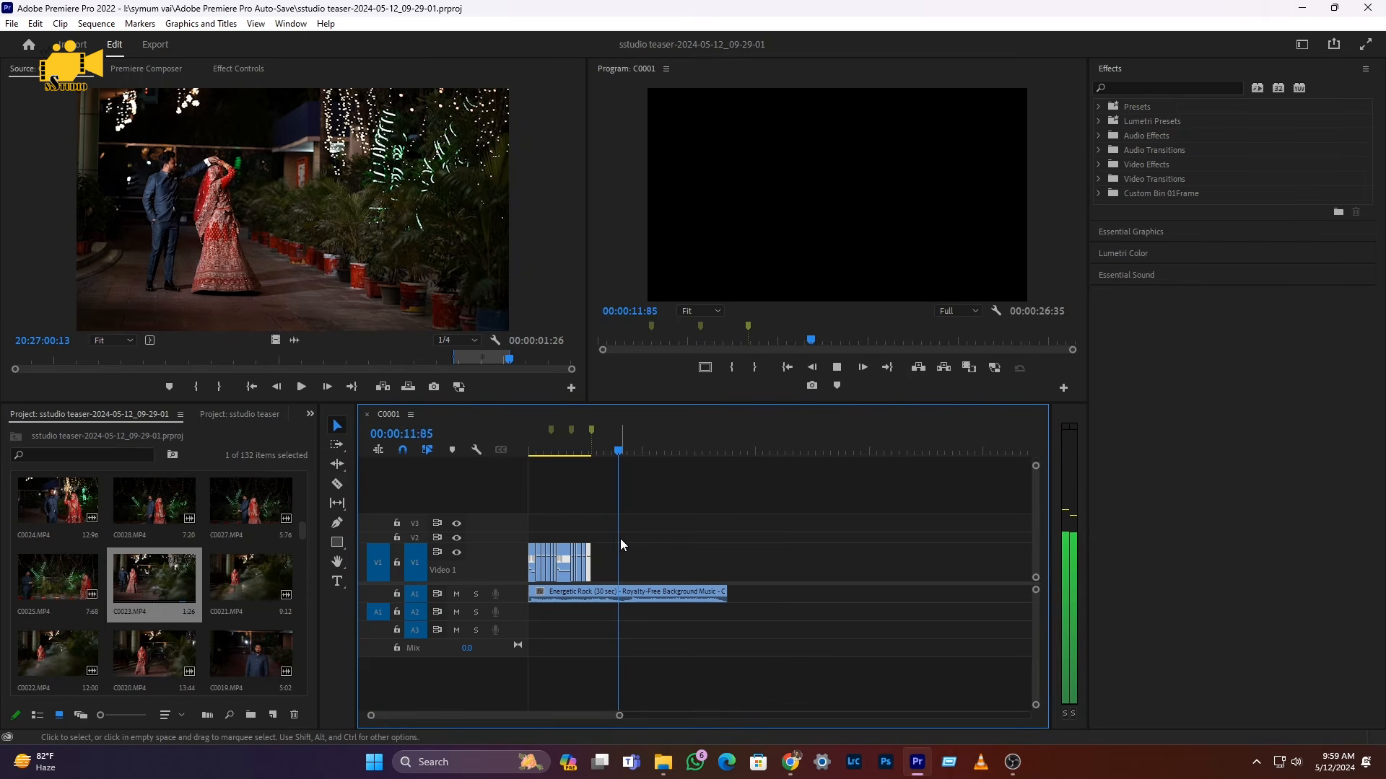
pyautogui.click(620, 592)
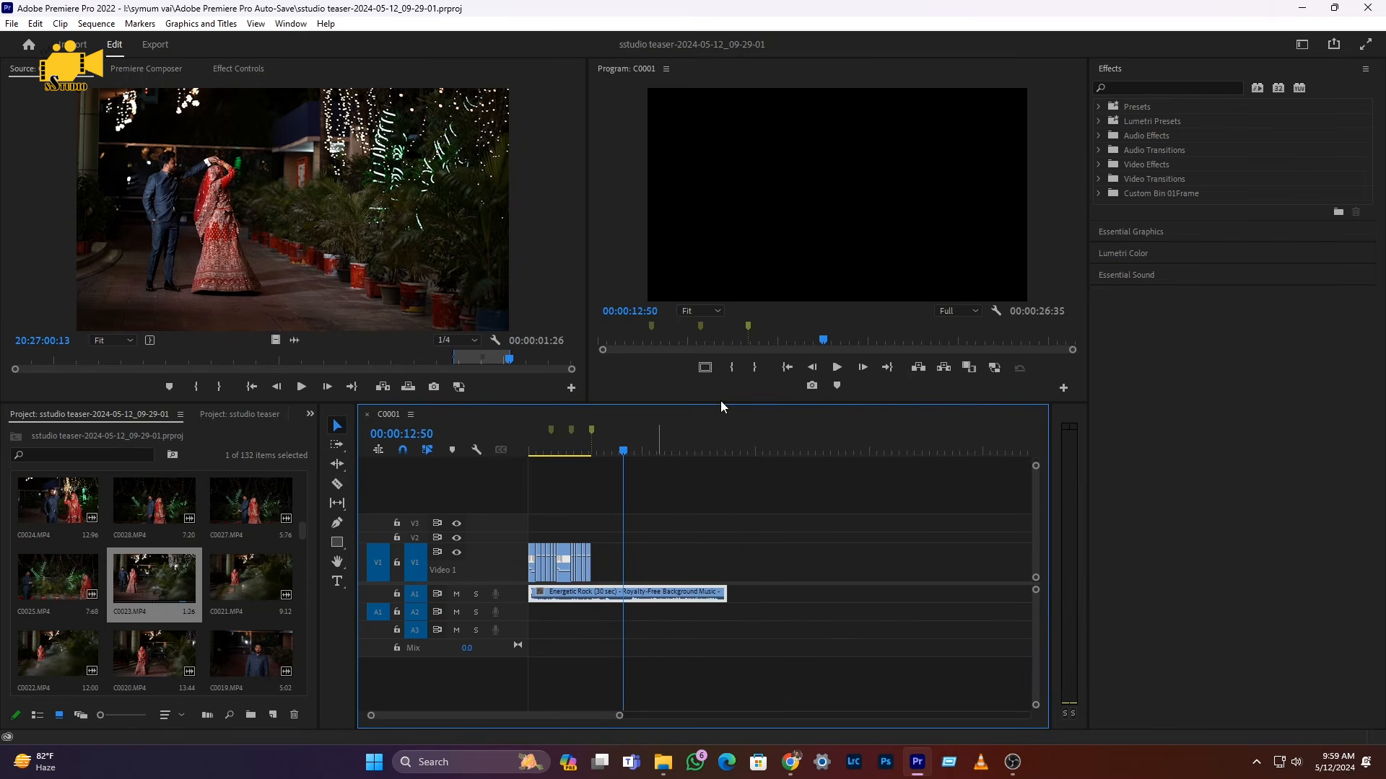
pyautogui.click(837, 386)
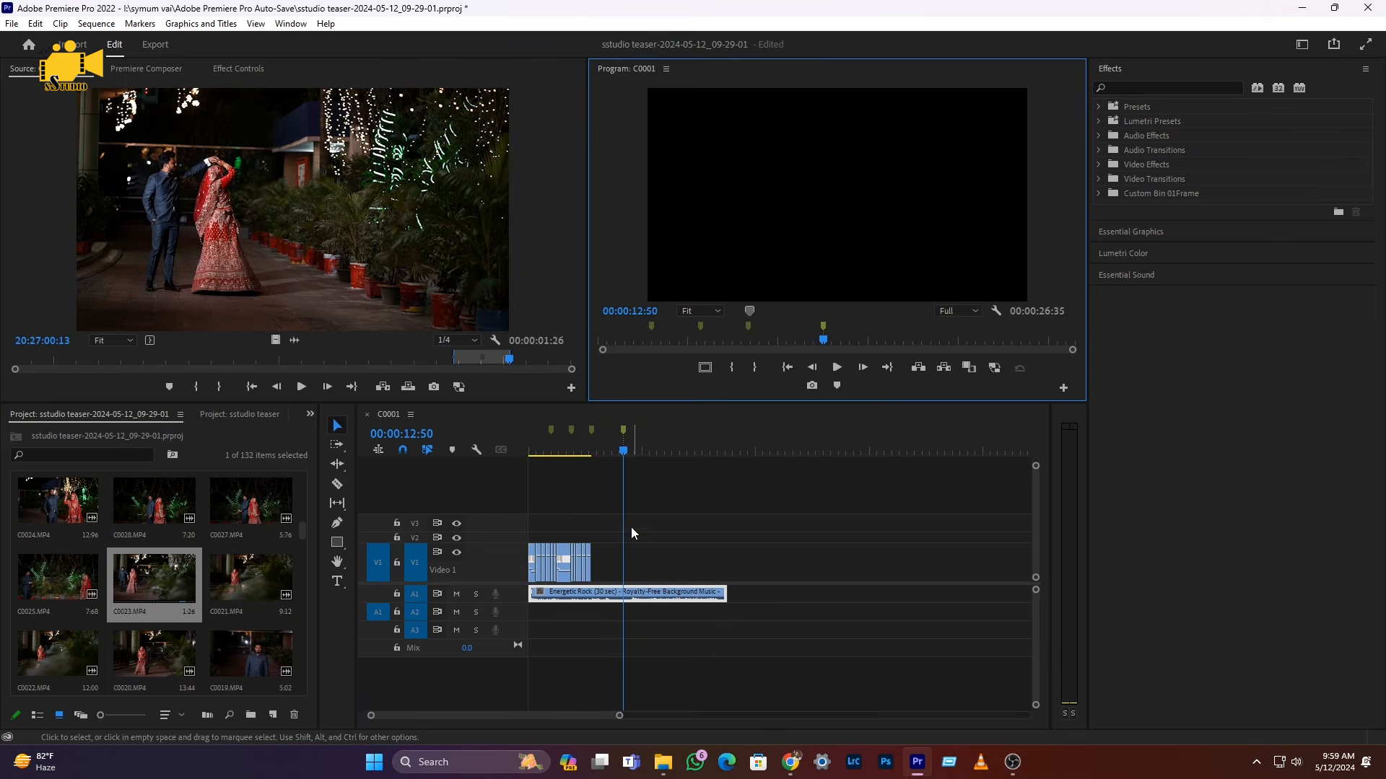
# - Replay the music from the end of C0023.MP4 to judge the rhythm for the next clips
pyautogui.click(591, 449)
pyautogui.press('space')
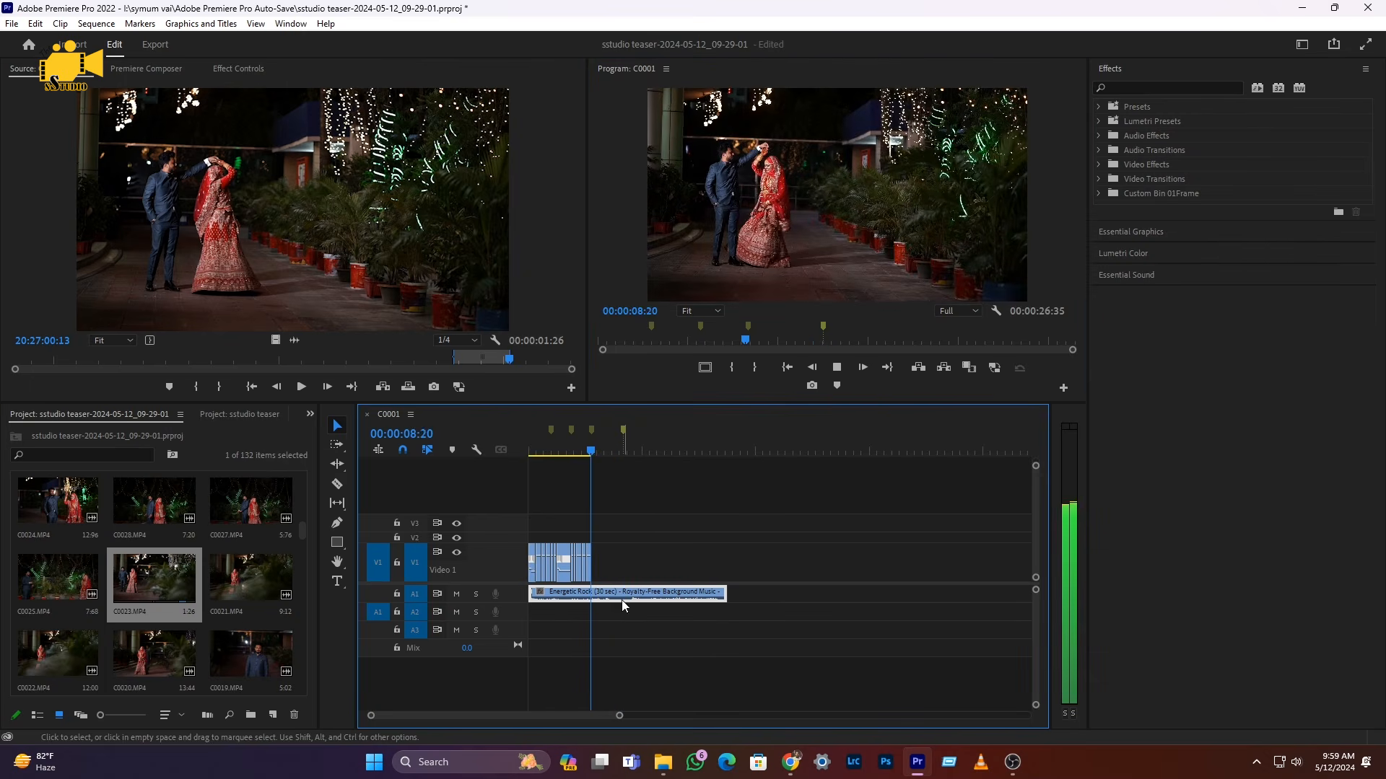
pyautogui.press('space')
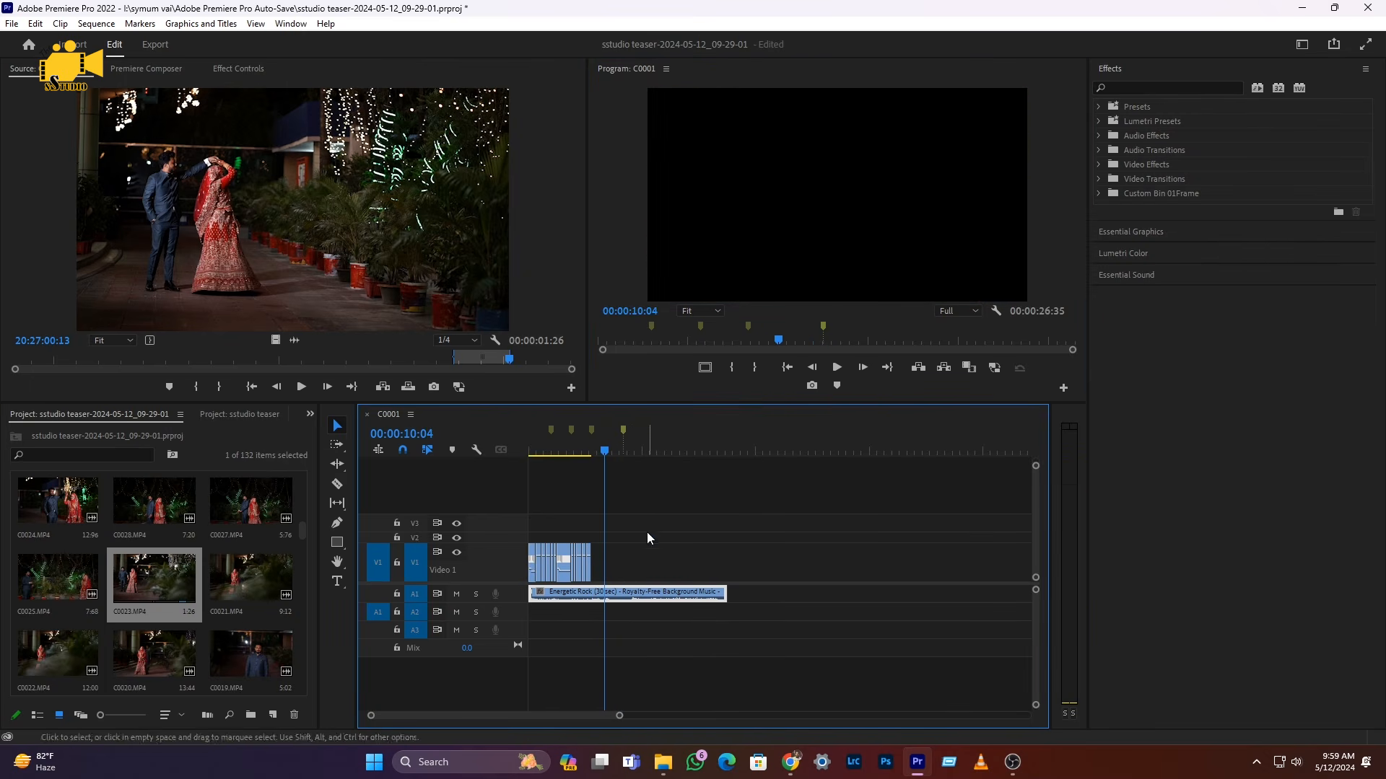
# - Mark C0066.MP4 from 20:34:03:54 to 20:34:04:18 and place its video on V1 near the 00:00:12:50 marker
pyautogui.scroll(-5, 163, 662)
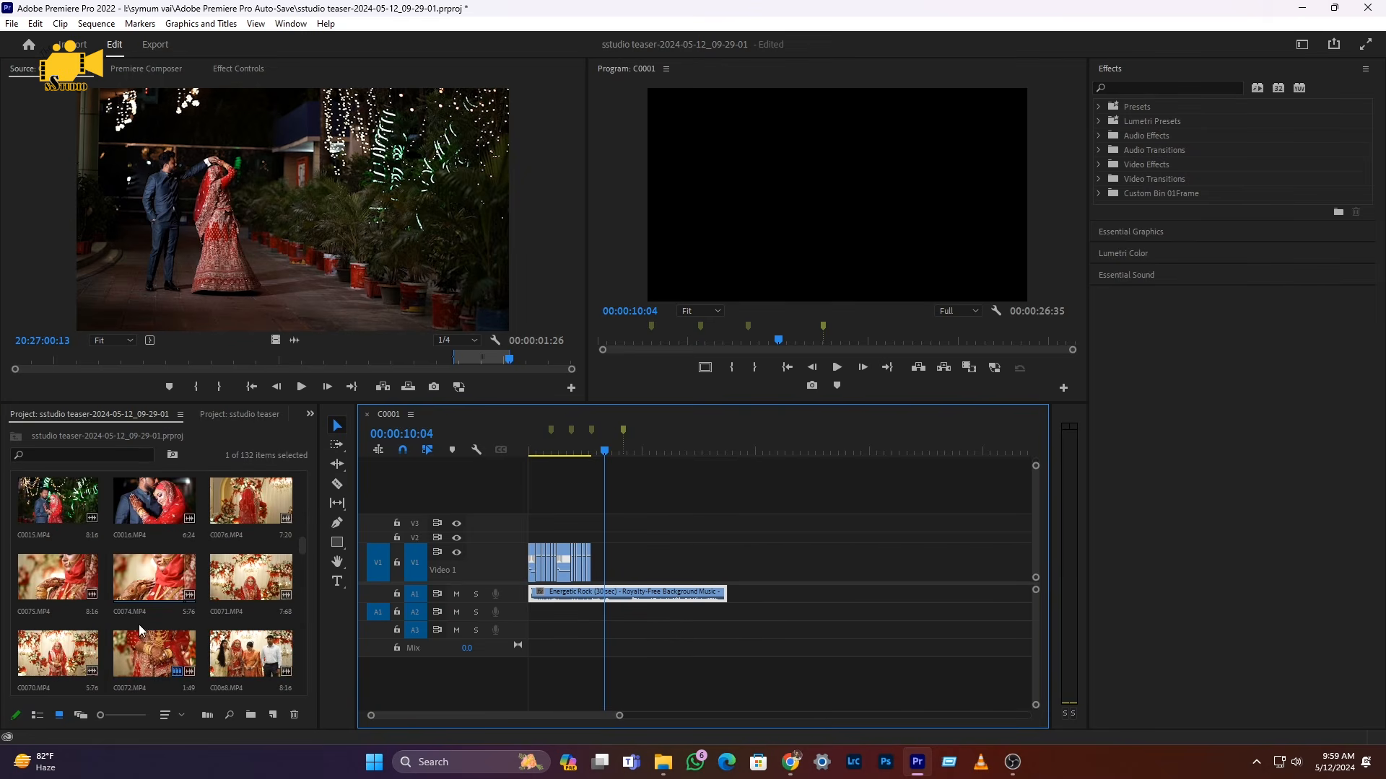
pyautogui.scroll(5, 133, 625)
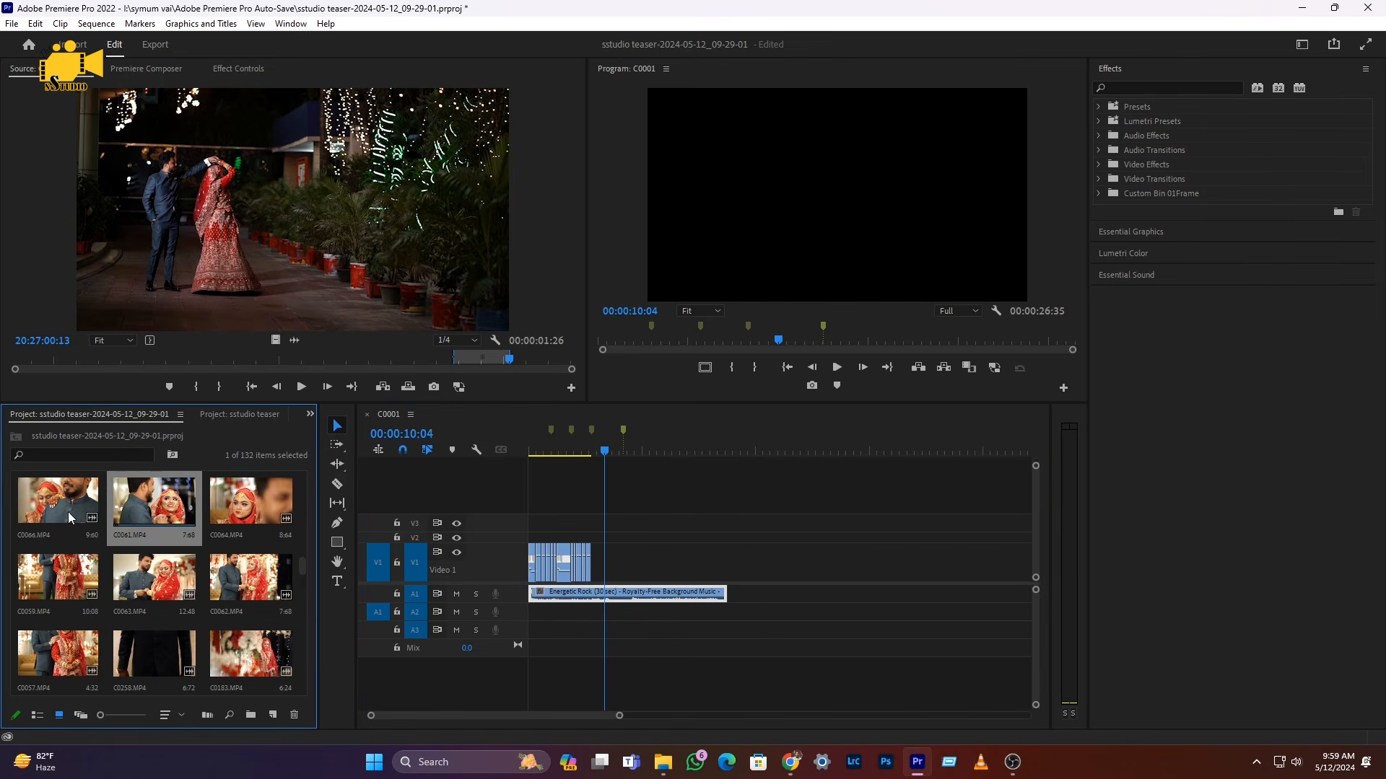
pyautogui.doubleClick(72, 510)
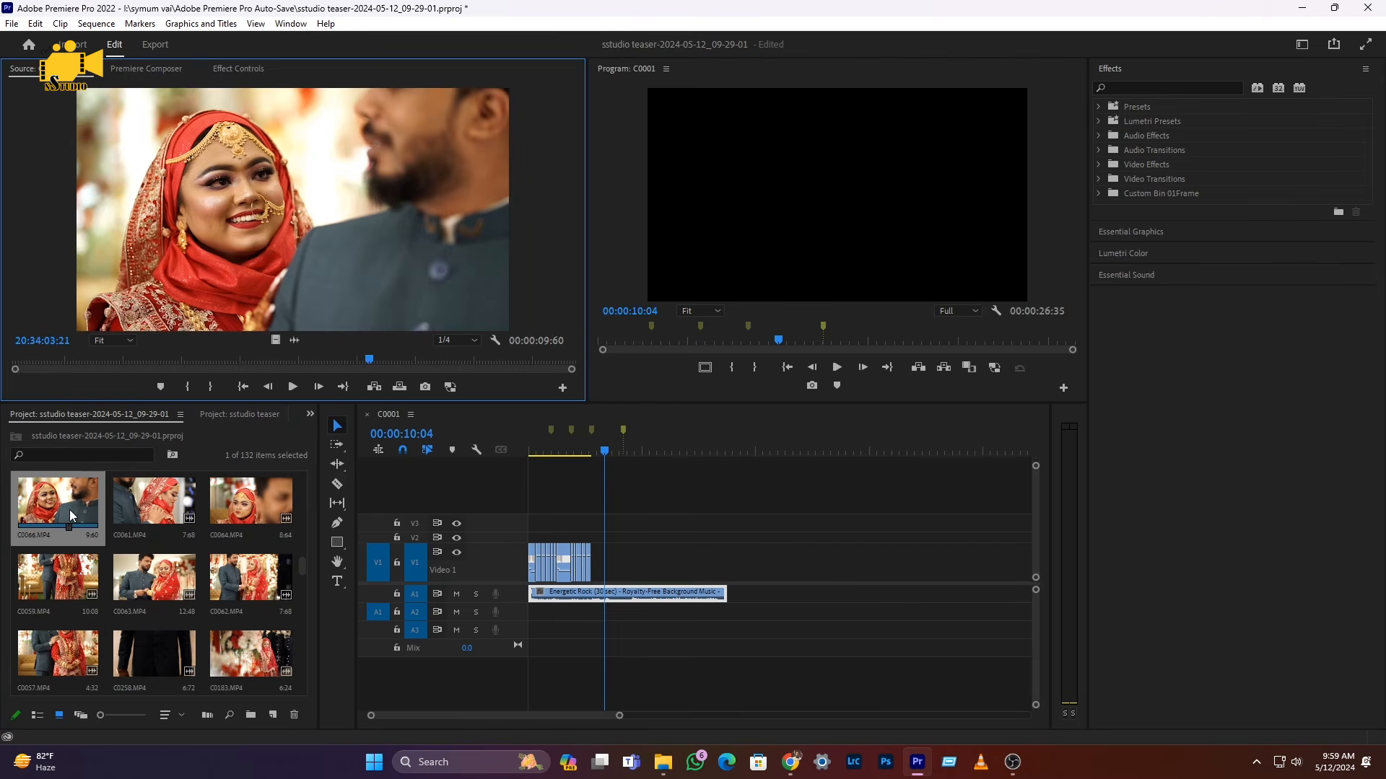
pyautogui.click(69, 510)
pyautogui.moveTo(372, 361)
pyautogui.mouseDown()
pyautogui.moveTo(424, 361)
pyautogui.moveTo(356, 361)
pyautogui.moveTo(424, 361)
pyautogui.moveTo(391, 361)
pyautogui.mouseUp()
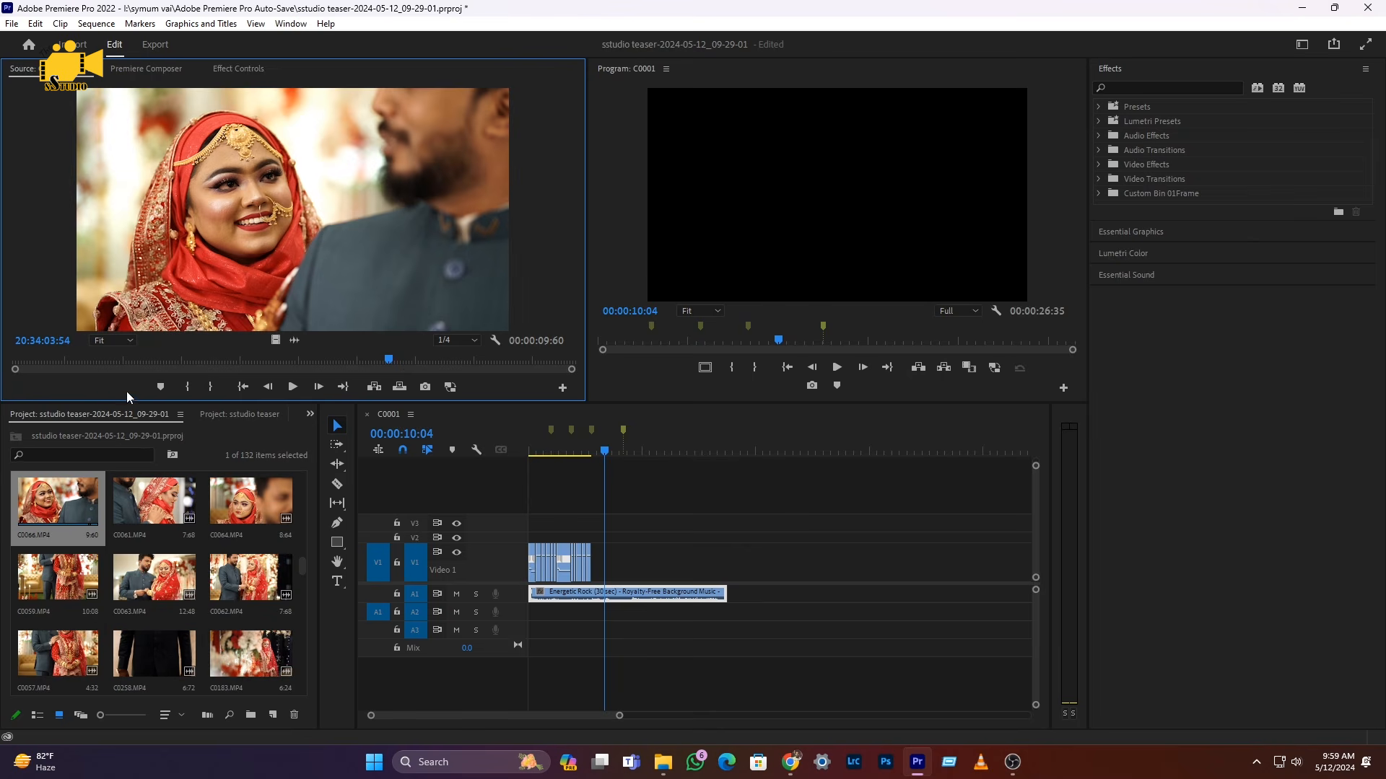
pyautogui.click(186, 387)
pyautogui.moveTo(390, 361); pyautogui.dragTo(429, 363)
pyautogui.click(219, 388)
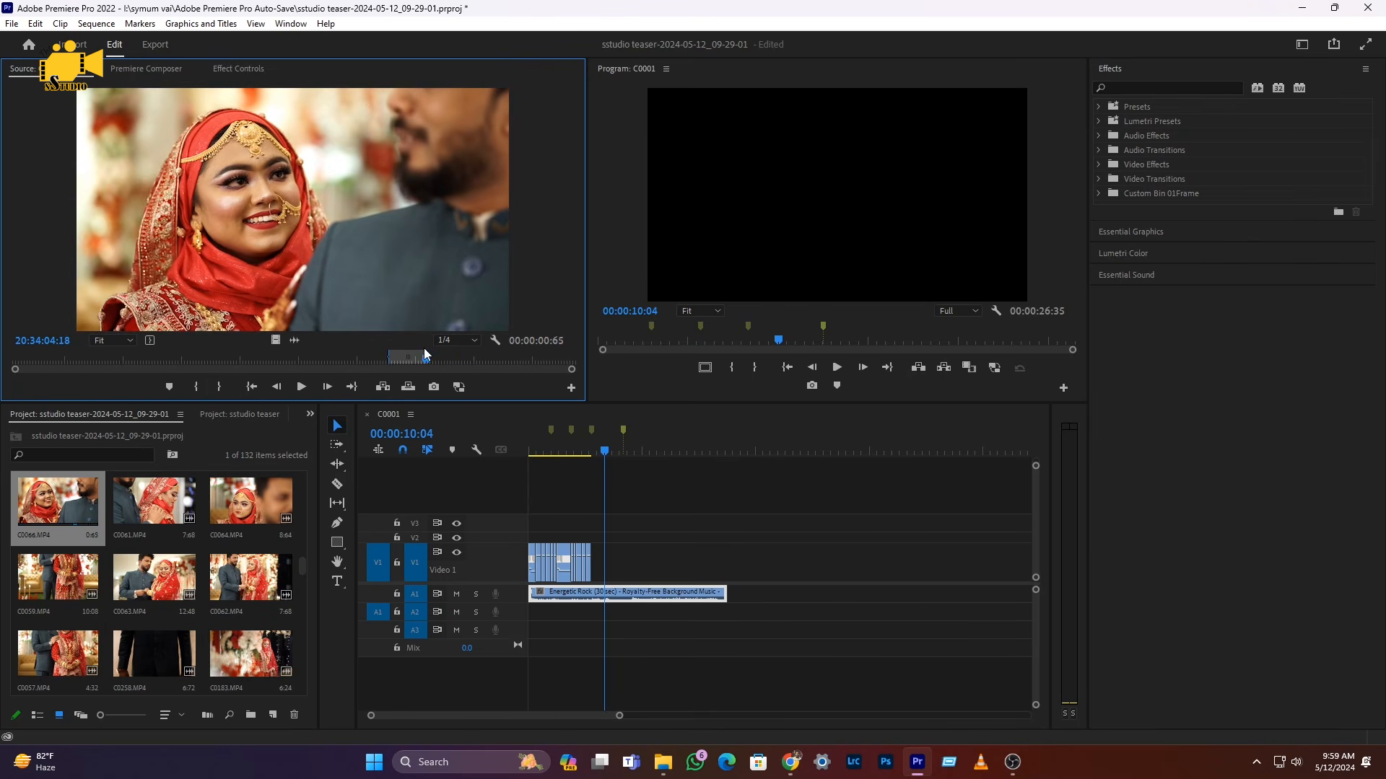
pyautogui.moveTo(617, 567); pyautogui.dragTo(618, 567)
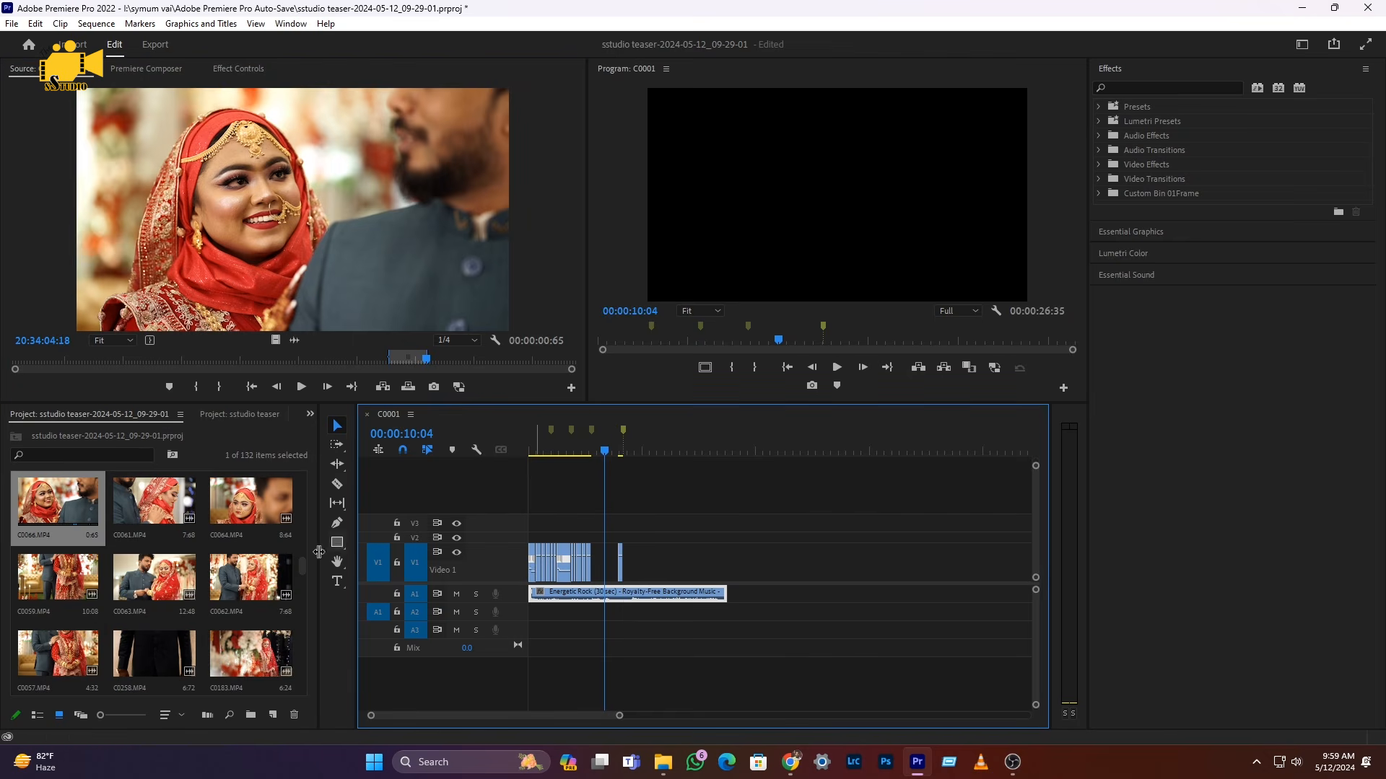
# - Mark a 00:00:00:47 section of C0061.MP4 ending at 20:33:13:08 and place its video on V1 after C0066.MP4
pyautogui.doubleClick(150, 513)
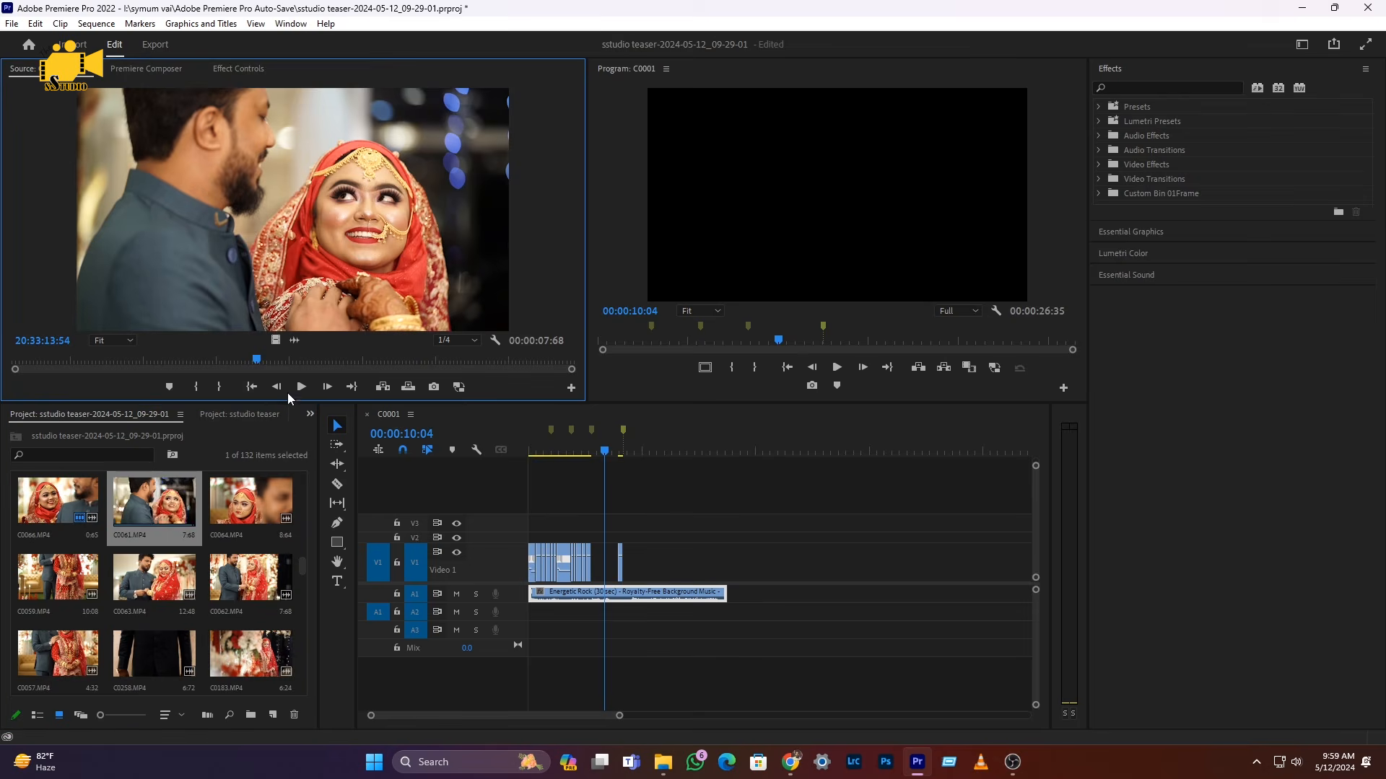
pyautogui.moveTo(263, 360)
pyautogui.mouseDown()
pyautogui.moveTo(161, 369)
pyautogui.moveTo(218, 369)
pyautogui.moveTo(188, 371)
pyautogui.moveTo(204, 378)
pyautogui.moveTo(194, 392)
pyautogui.moveTo(222, 362)
pyautogui.moveTo(638, 563)
pyautogui.mouseUp()
pyautogui.click(194, 388)
pyautogui.press('o')
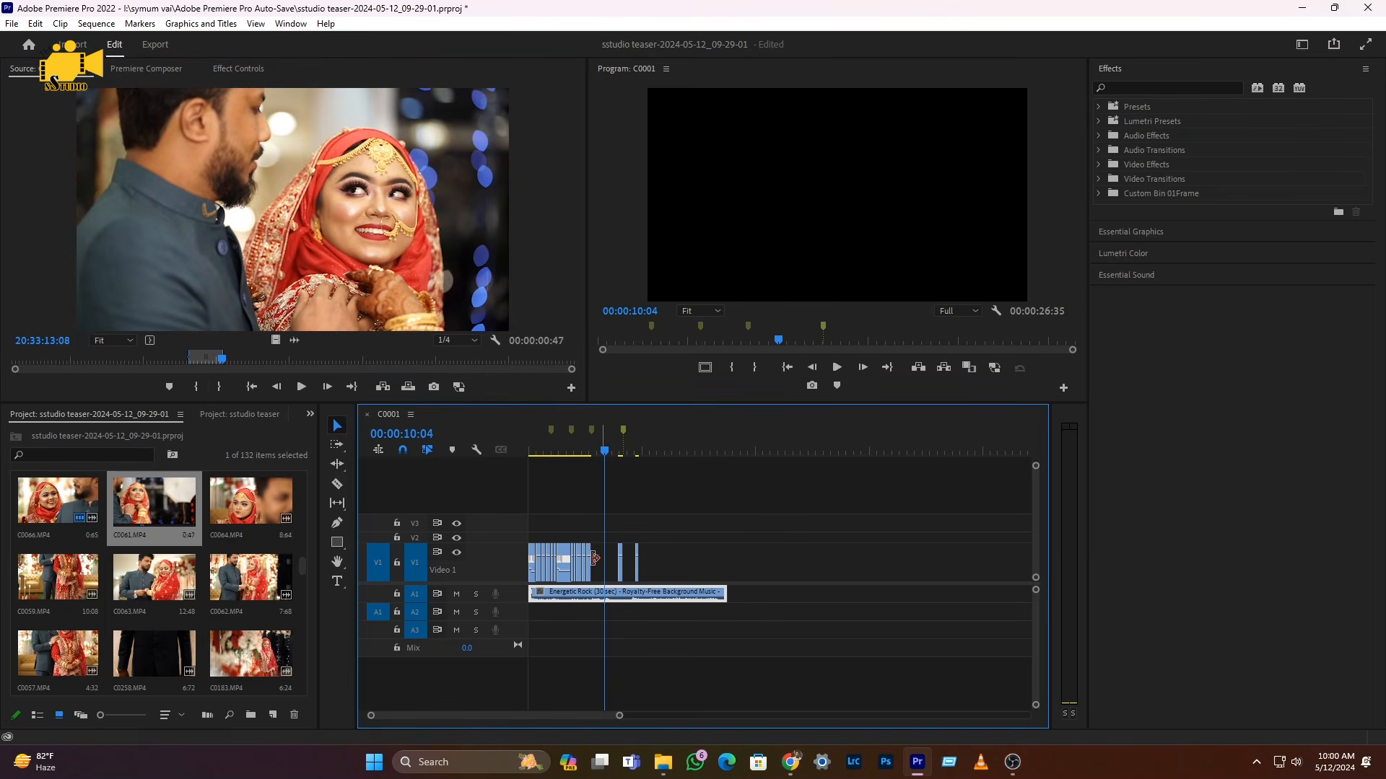
# - Close the gaps on V1 before and after C0066.MP4 so C0023.MP4, C0066.MP4 and C0061.MP4 follow directly
pyautogui.press('=')
pyautogui.press('=')
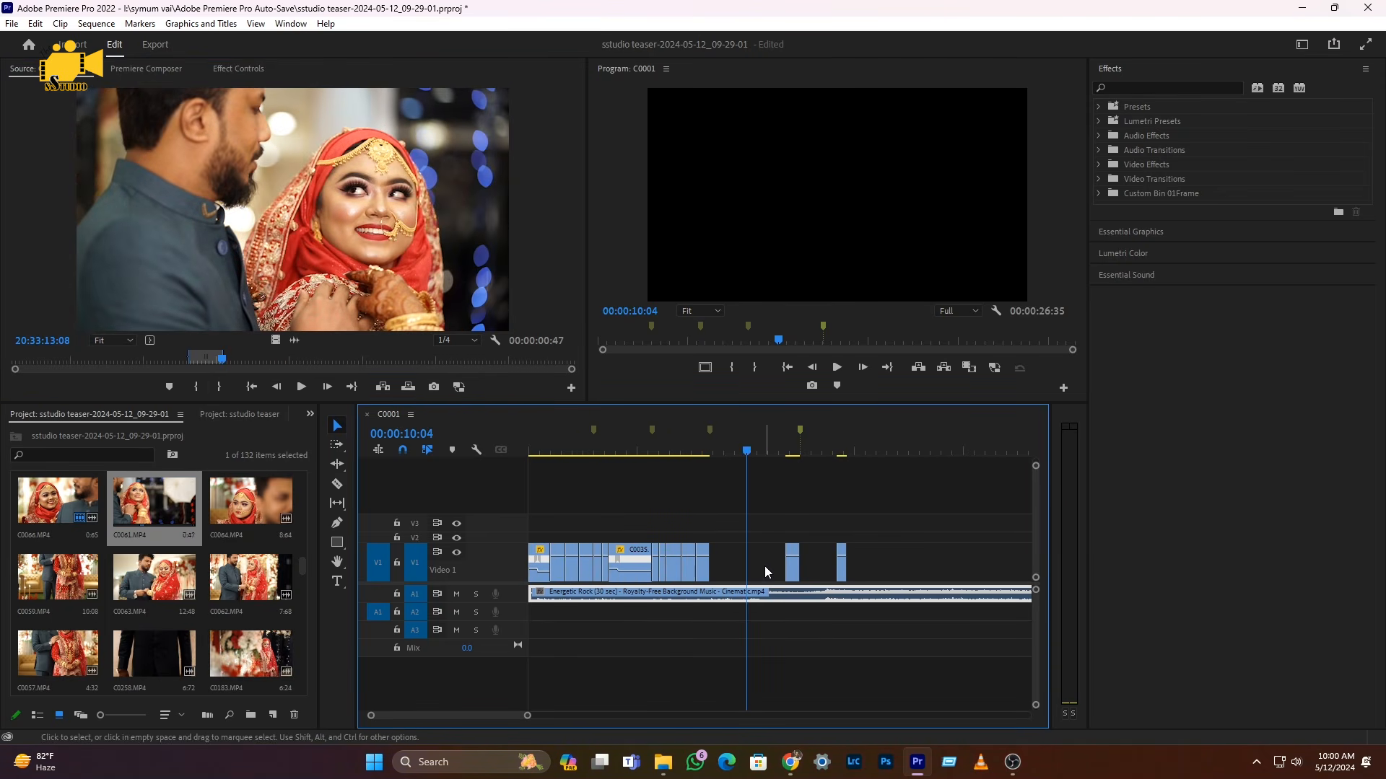
pyautogui.rightClick(764, 567)
pyautogui.click(812, 577)
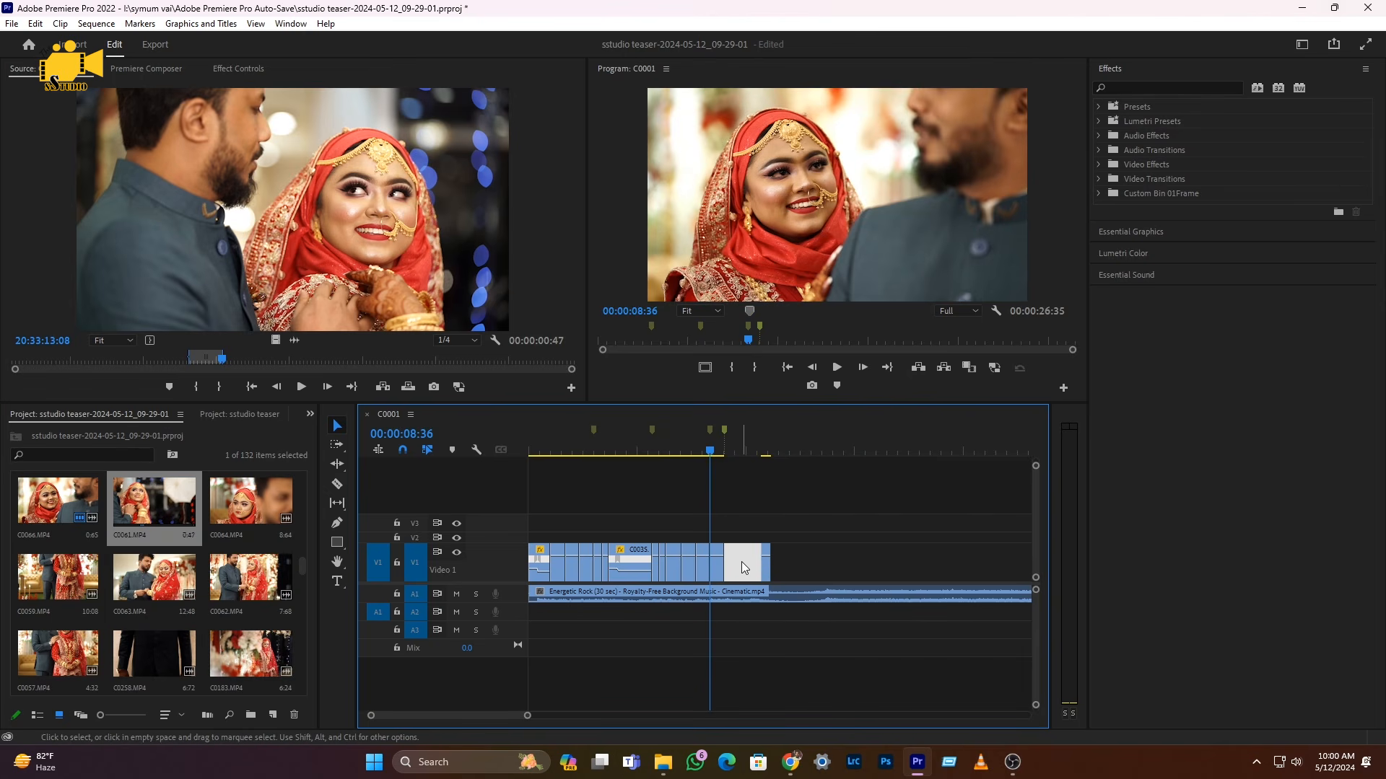
pyautogui.press('Delete')
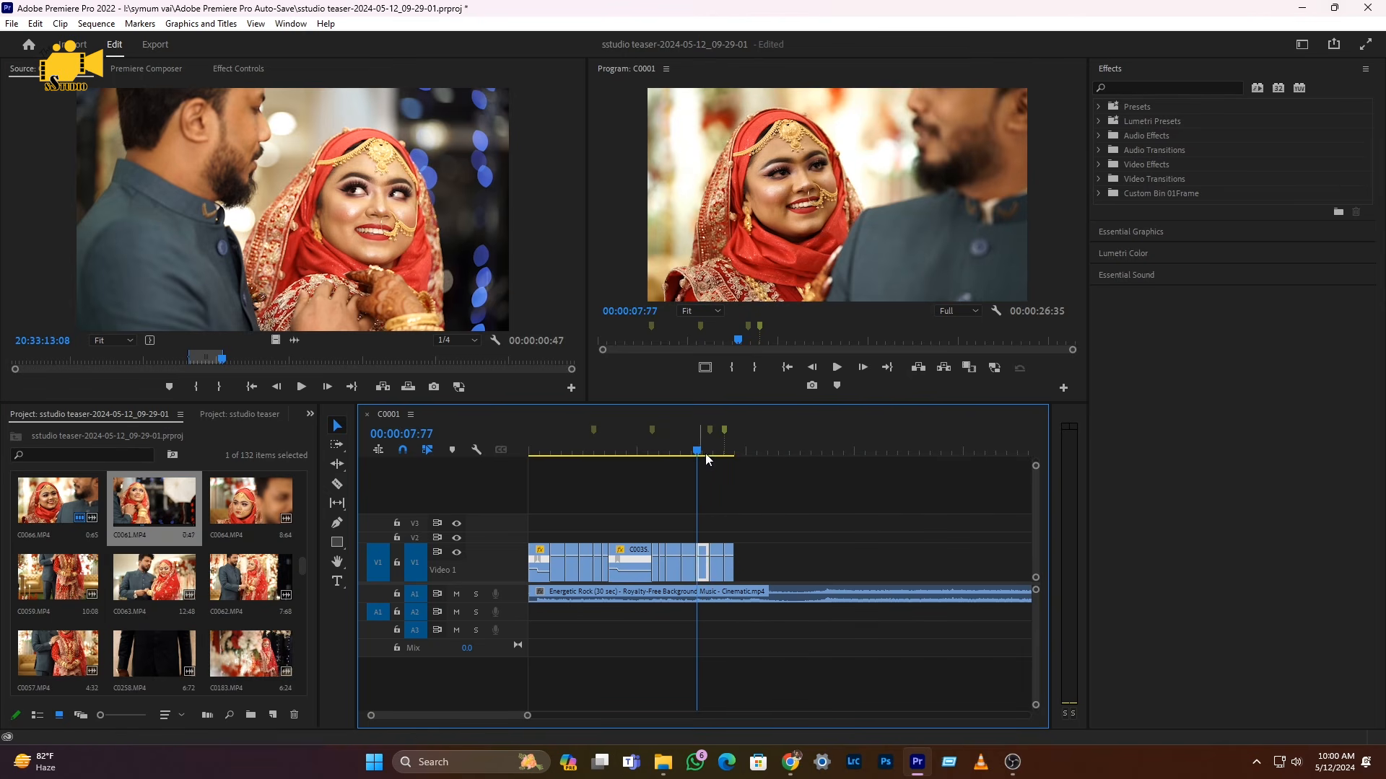
# - Play from C0023.MP4 through C0066.MP4 and C0061.MP4 to check the new cuts against the music
pyautogui.scroll(4, 711, 561)
pyautogui.press('space')
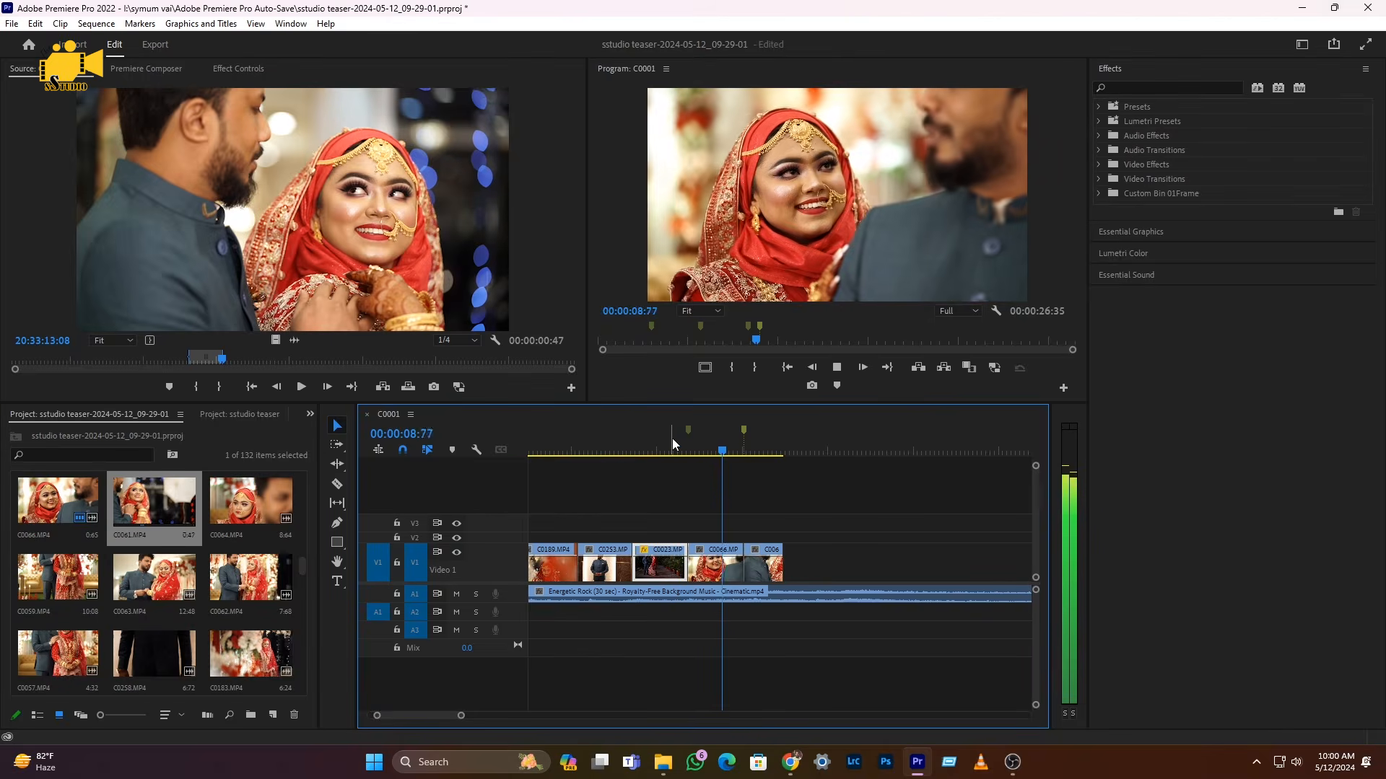
pyautogui.scroll(-3, 707, 491)
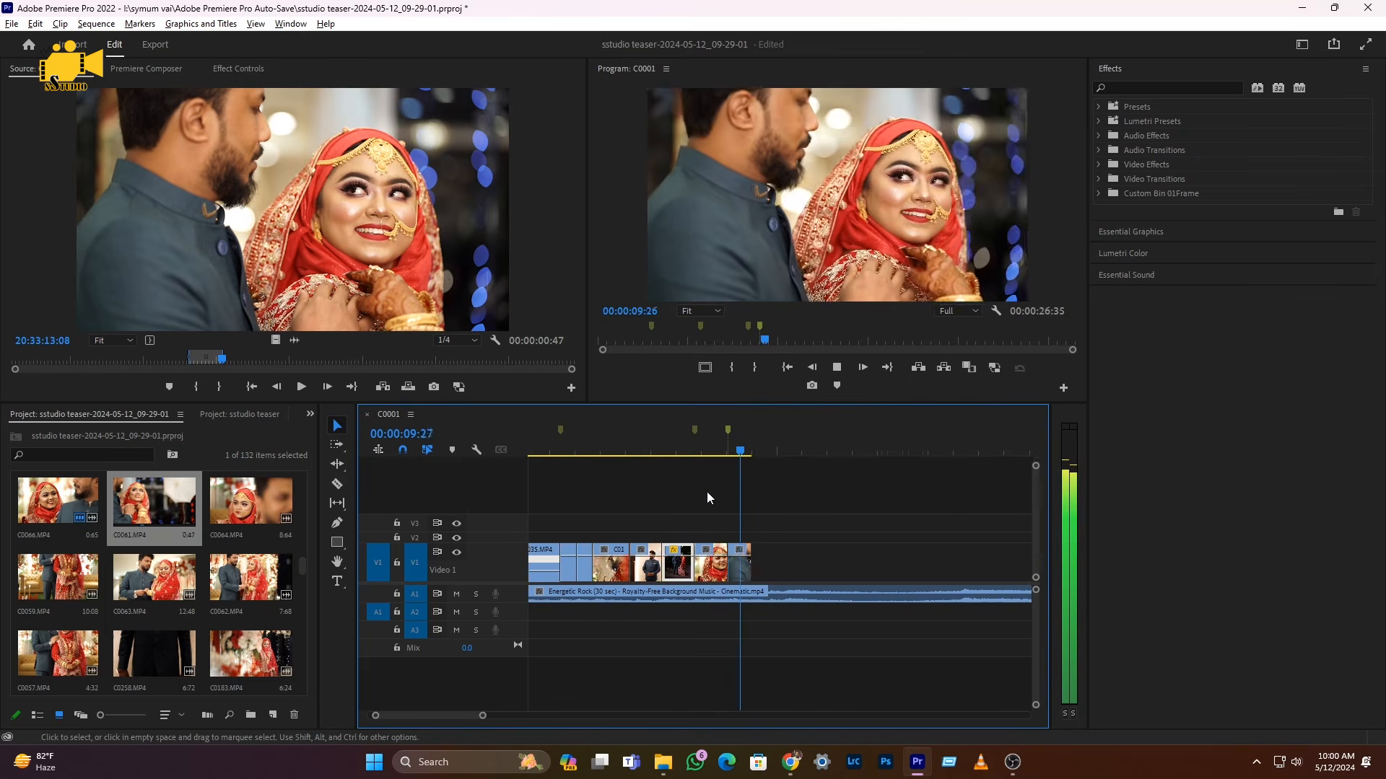
# - Set the speed of C0066.MP4 on V1 to 40%
pyautogui.click(710, 441)
pyautogui.press('=')
pyautogui.press('=')
pyautogui.rightClick(761, 564)
pyautogui.click(824, 456)
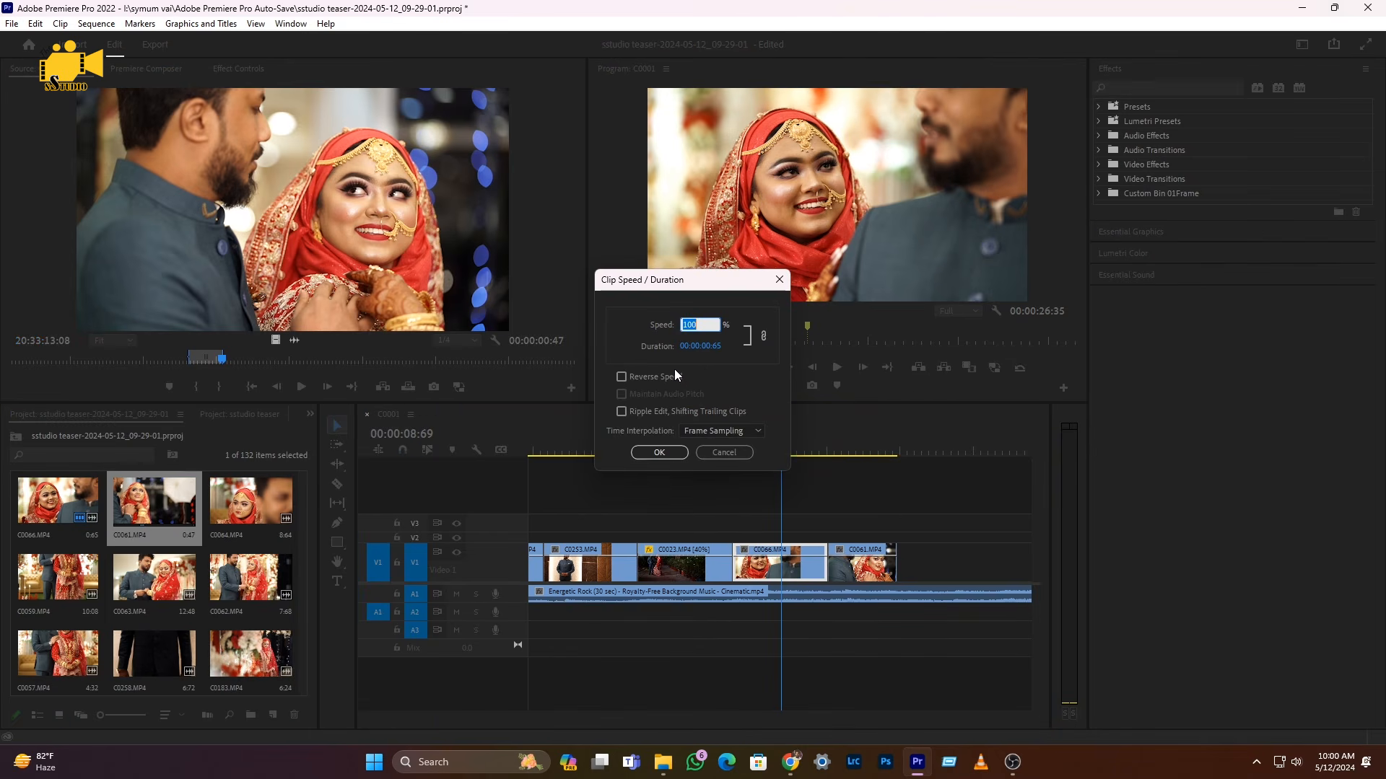
pyautogui.write('40')
pyautogui.press('Return')
# - Play into C0066.MP4 to find the beat and move C0061.MP4 to 00:00:08:68, overwriting the end of C0066.MP4
pyautogui.click(730, 454)
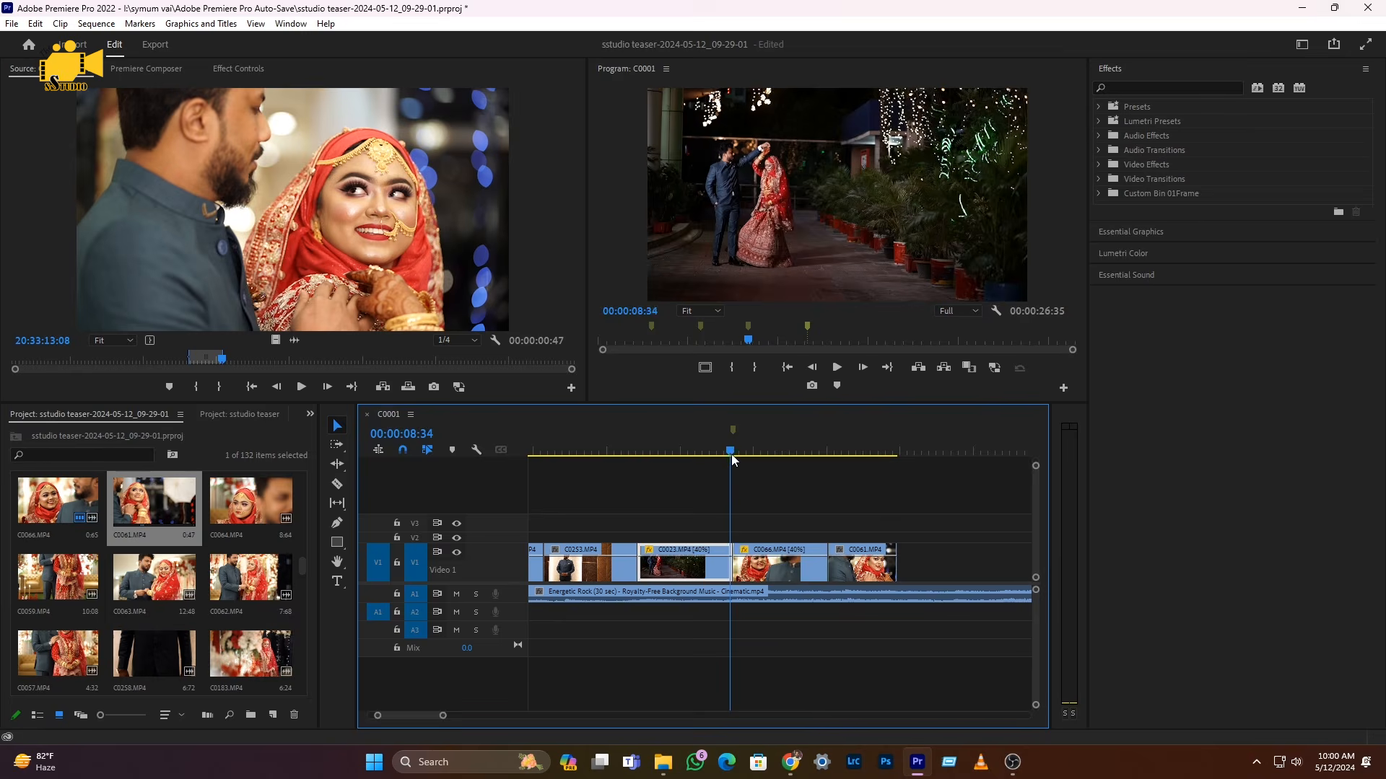
pyautogui.press('space')
pyautogui.press('space')
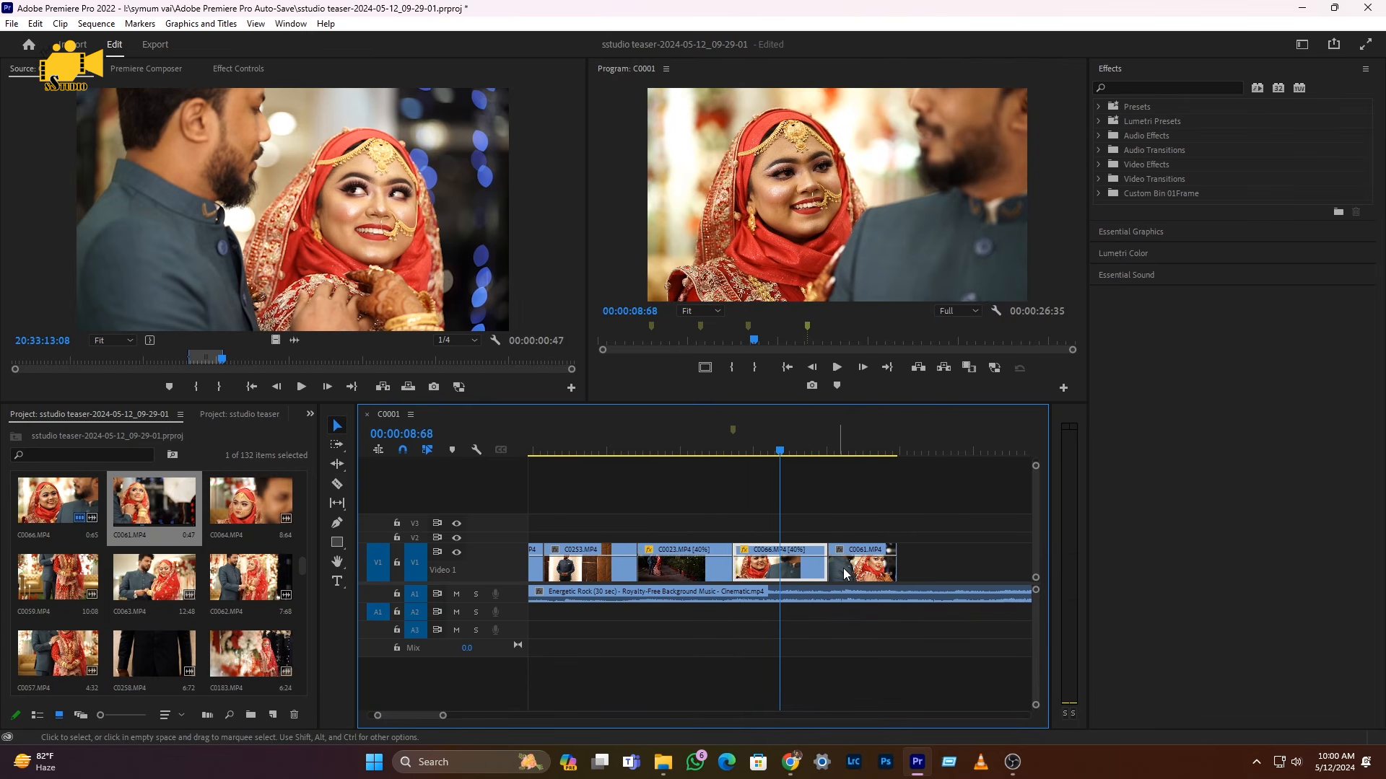
pyautogui.moveTo(857, 574); pyautogui.dragTo(809, 570)
# - Set the speed of C0061.MP4 on V1 to 40%
pyautogui.scroll(-3, 669, 592)
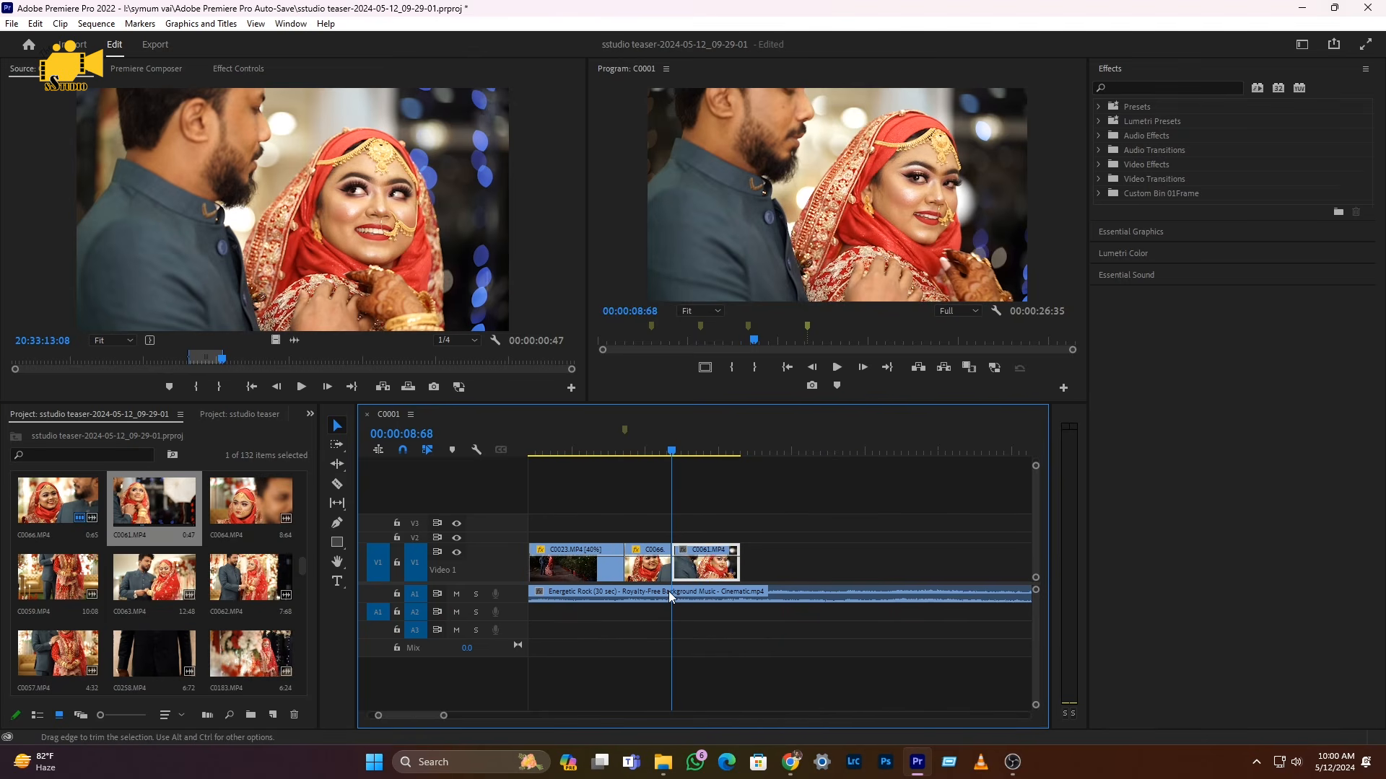
pyautogui.rightClick(704, 568)
pyautogui.click(772, 453)
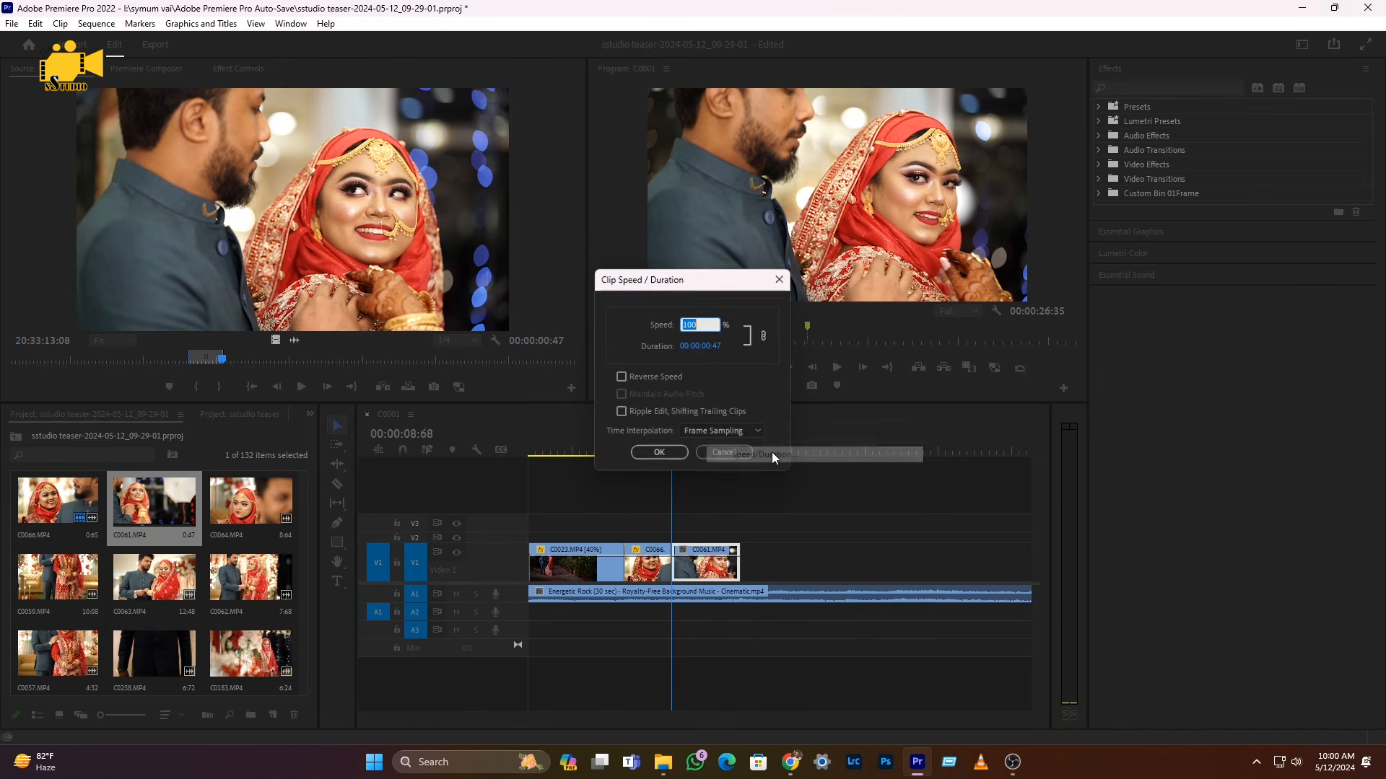
pyautogui.write('40')
pyautogui.press('Return')
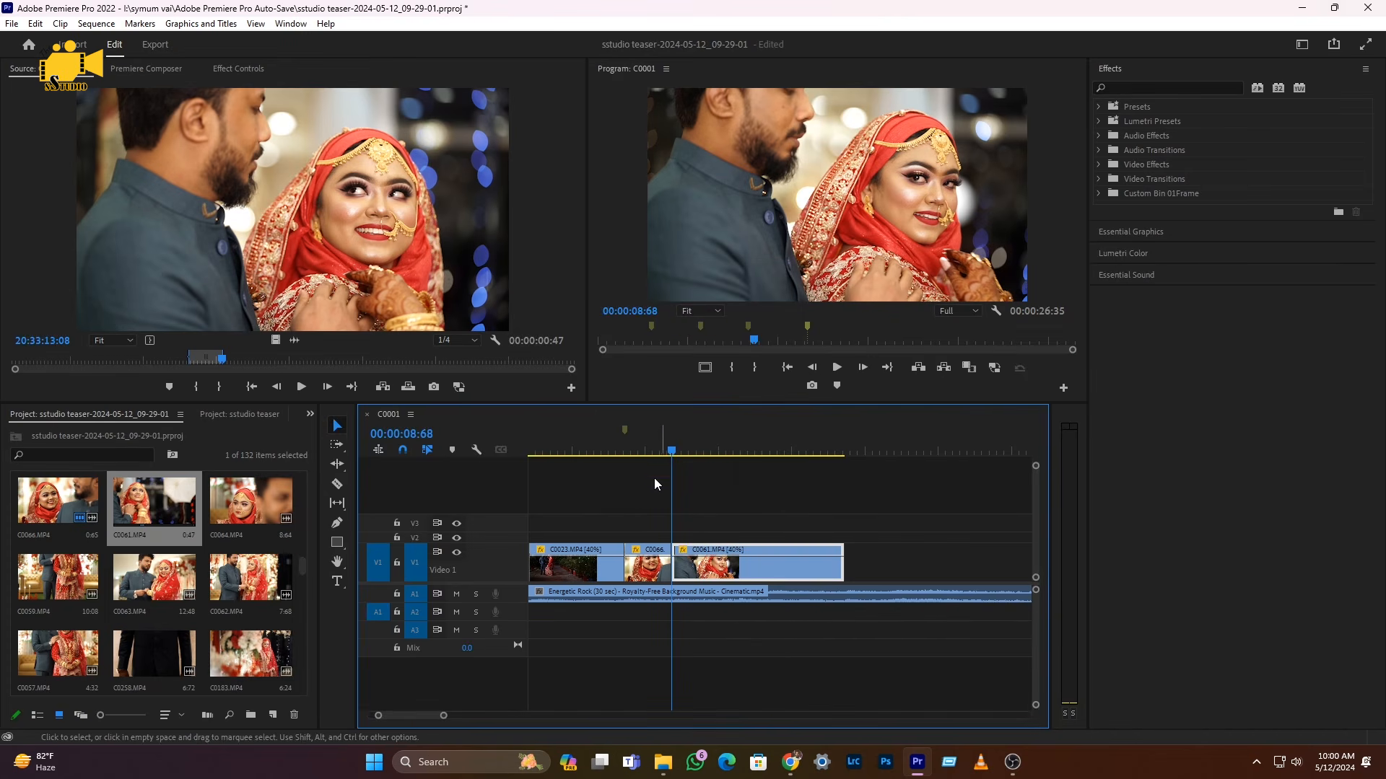
# - Try splitting C0061.MP4 at 00:00:09:35 and trimming its end to just past that point
pyautogui.click(613, 449)
pyautogui.press('space')
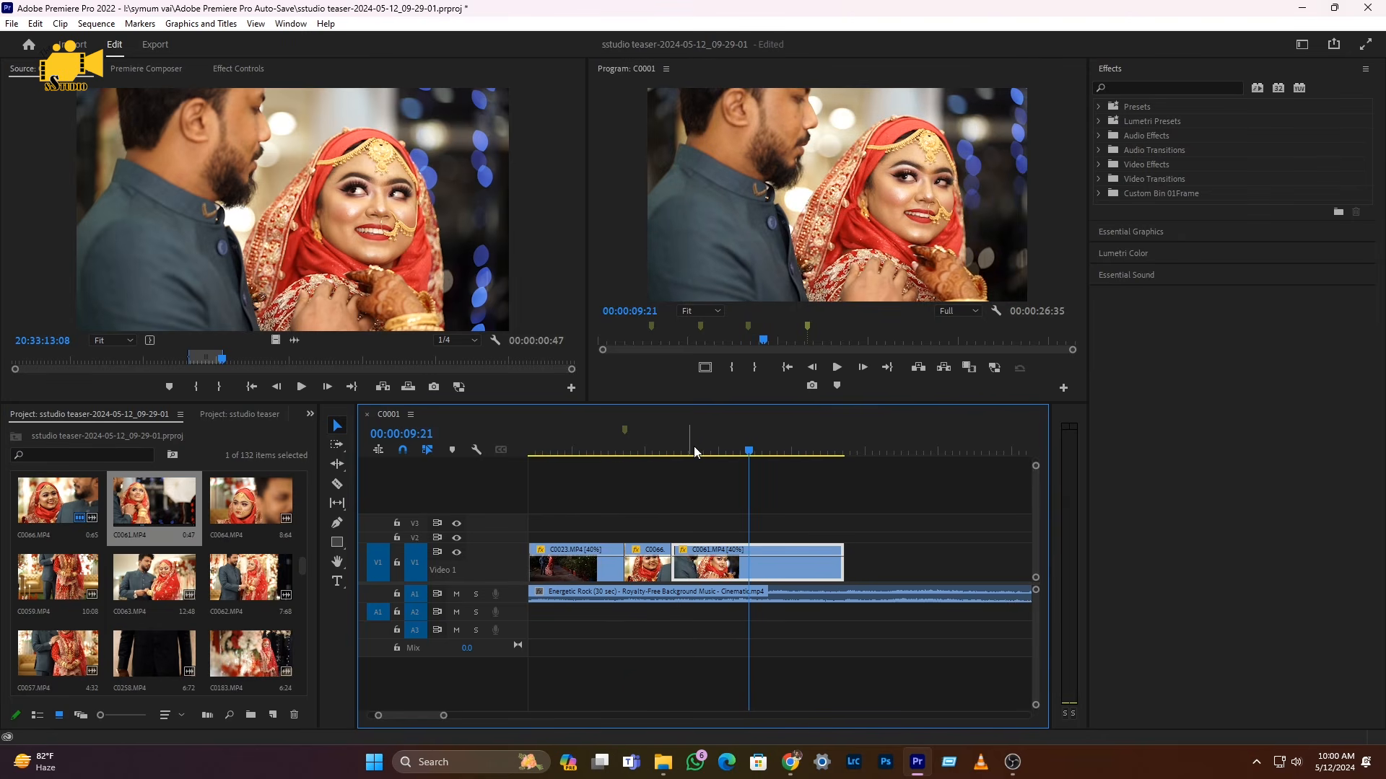
pyautogui.moveTo(743, 450); pyautogui.dragTo(773, 456)
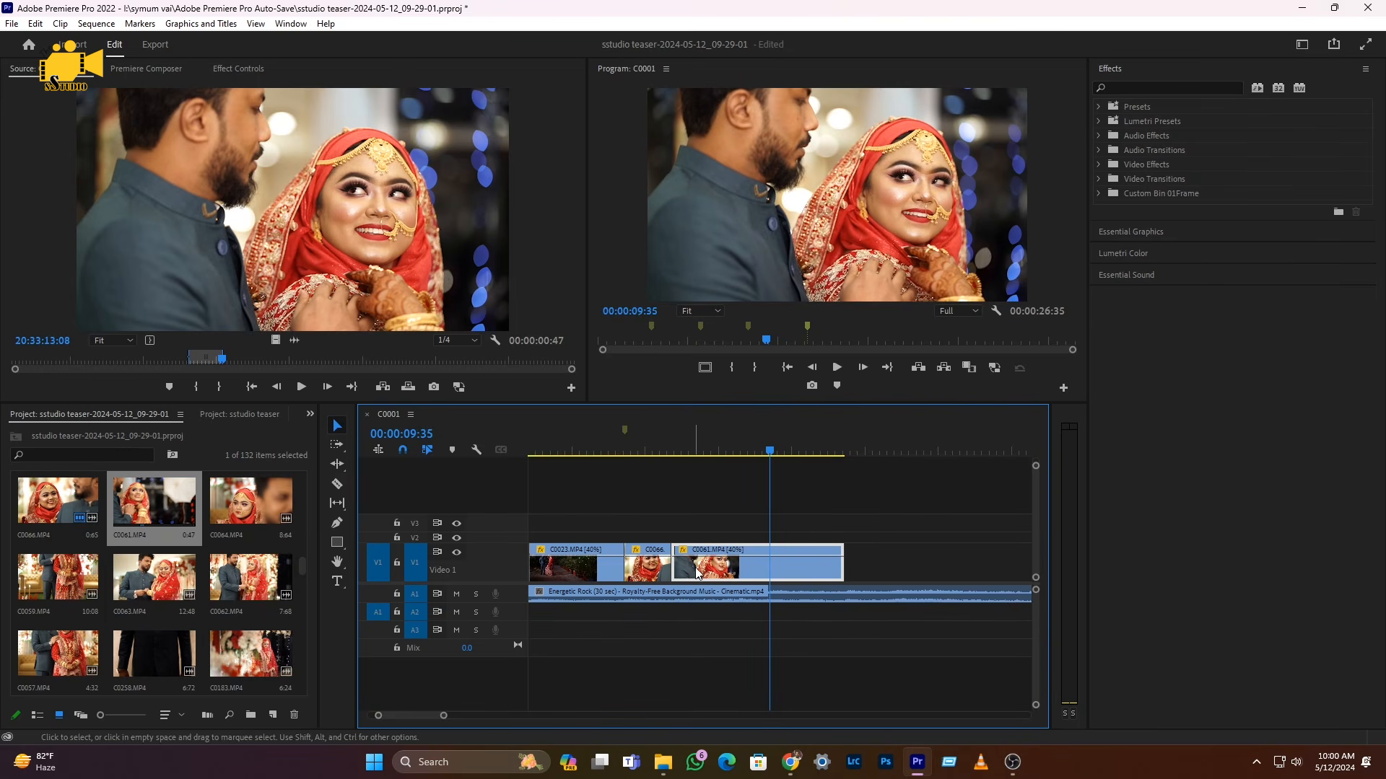
pyautogui.click(771, 562)
pyautogui.press('v')
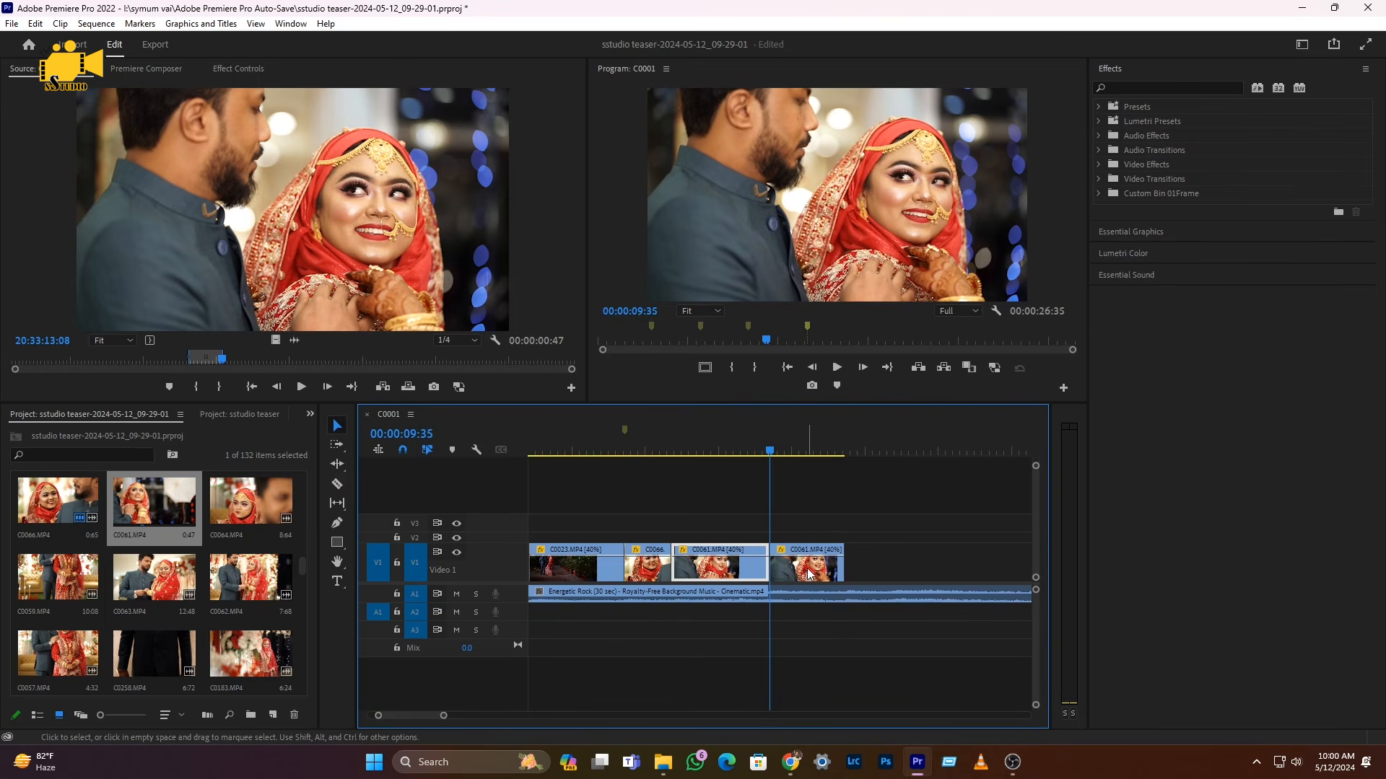
pyautogui.press('Delete')
pyautogui.moveTo(809, 576); pyautogui.dragTo(779, 563)
# - Play from the C0066.MP4 cut, split C0061.MP4 at 00:00:09:05 and delete the part after it
pyautogui.click(635, 452)
pyautogui.click(620, 456)
pyautogui.press('space')
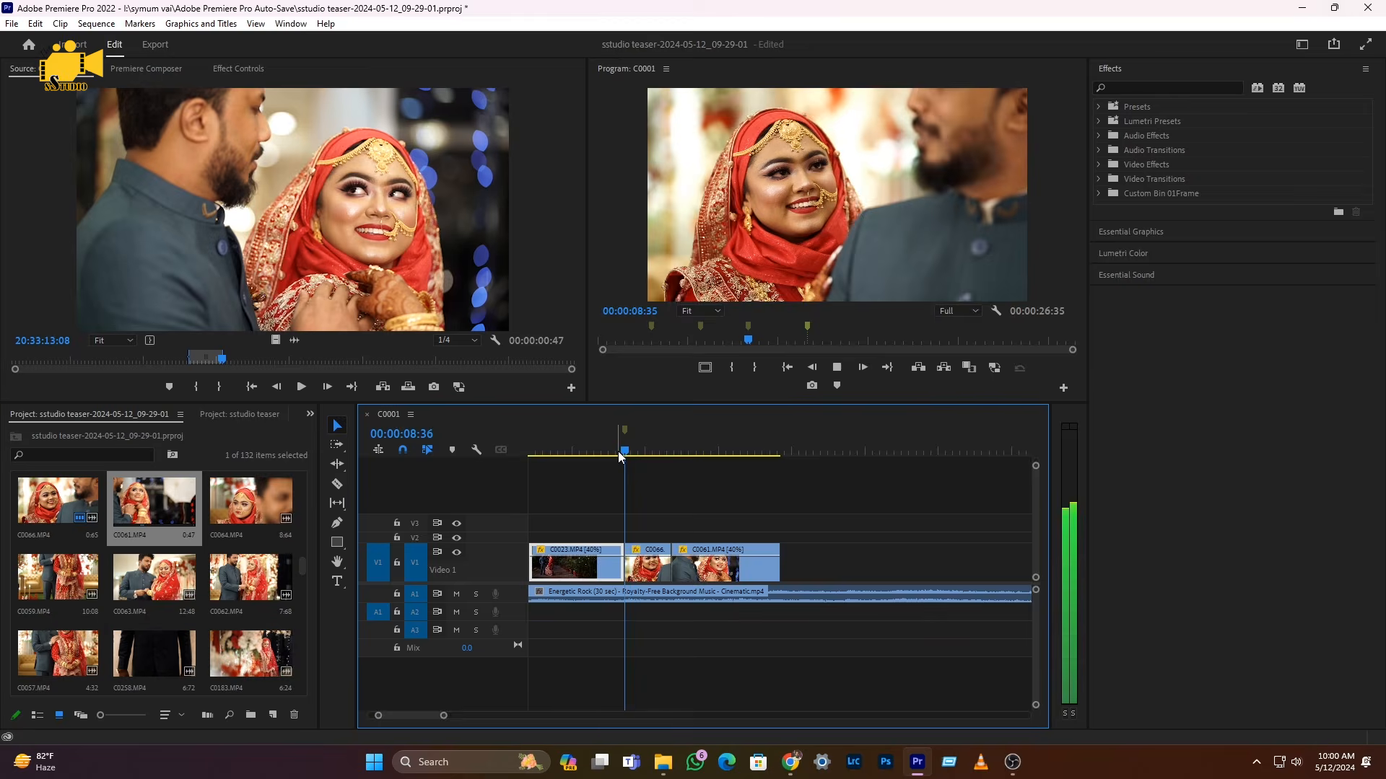
pyautogui.press('space')
pyautogui.press('c')
pyautogui.click(725, 576)
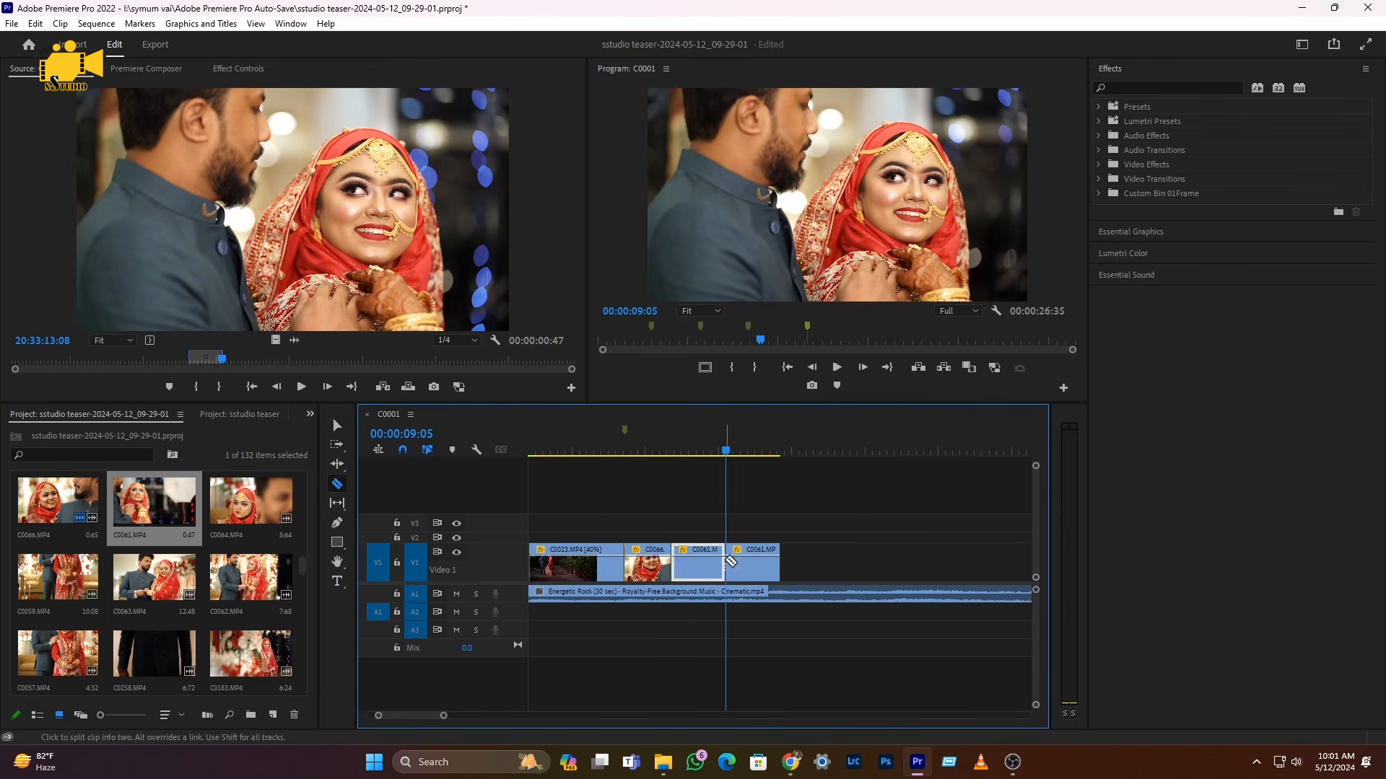
pyautogui.press('v')
pyautogui.click(758, 575)
pyautogui.press('Delete')
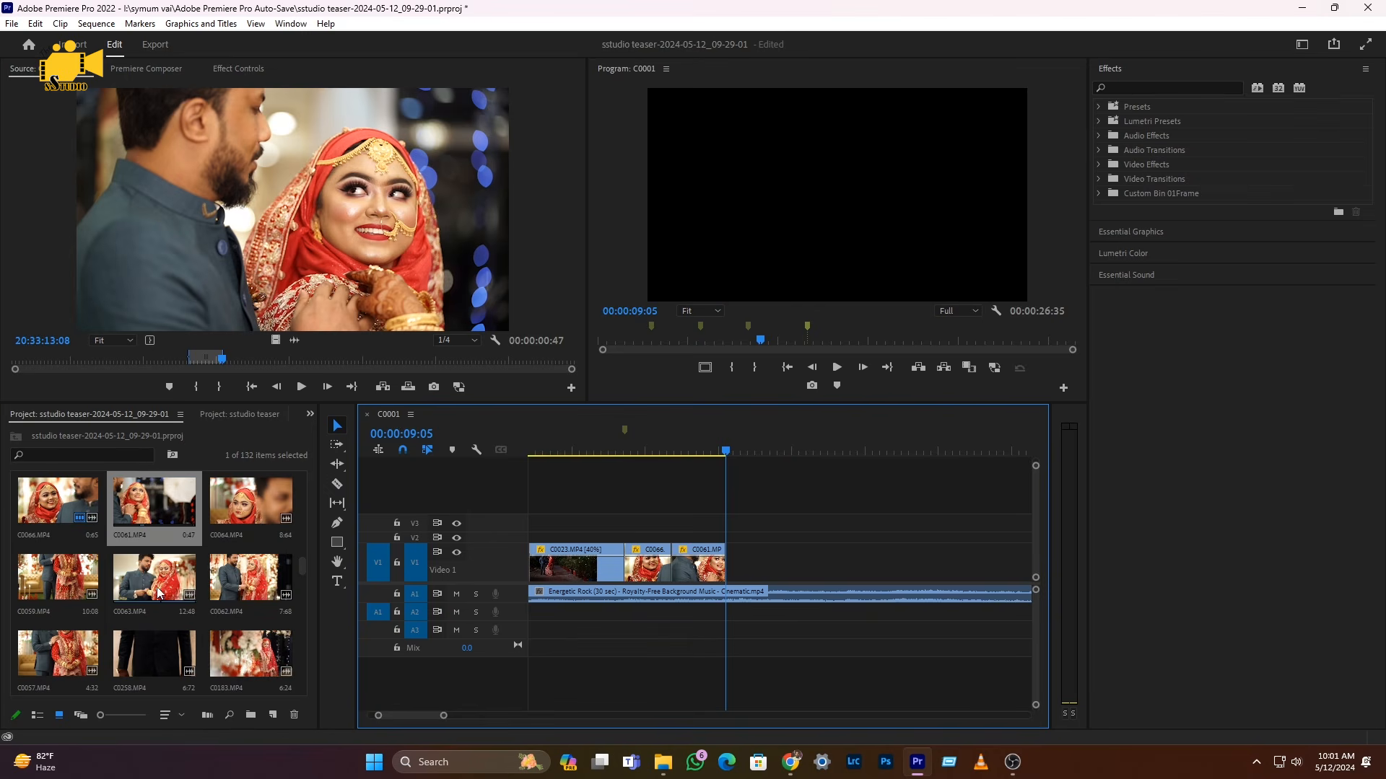
# - Mark a 00:00:00:88 section of C0187.MP4 ending at 20:50:27:21 and place its video on V1 after C0061.MP4
pyautogui.scroll(-2, 160, 593)
pyautogui.doubleClick(61, 581)
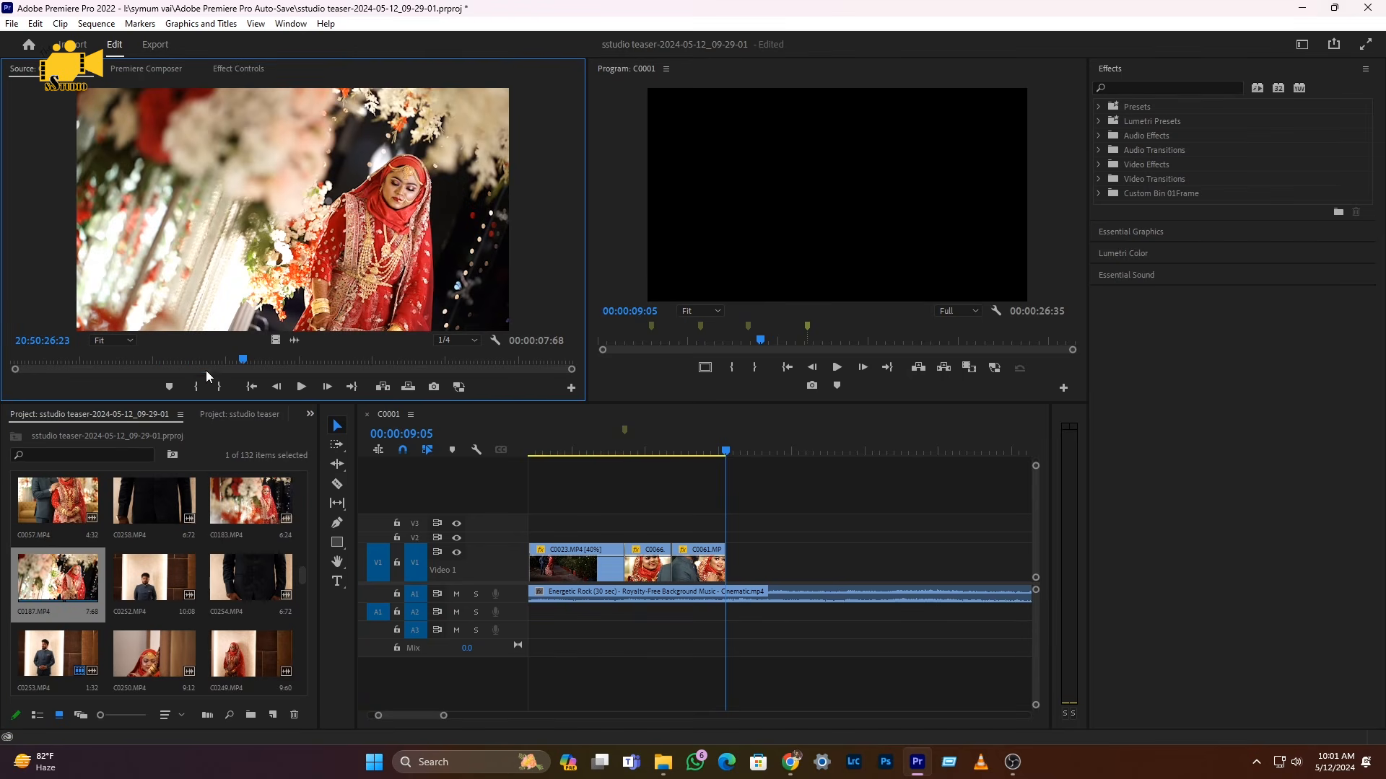
pyautogui.moveTo(244, 363); pyautogui.dragTo(811, 563)
pyautogui.click(197, 389)
pyautogui.click(219, 388)
pyautogui.press('-')
# - Play through C0187.MP4 against the music and extend its end on V1 to a duration of 00:00:01:27
pyautogui.click(743, 442)
pyautogui.press('space')
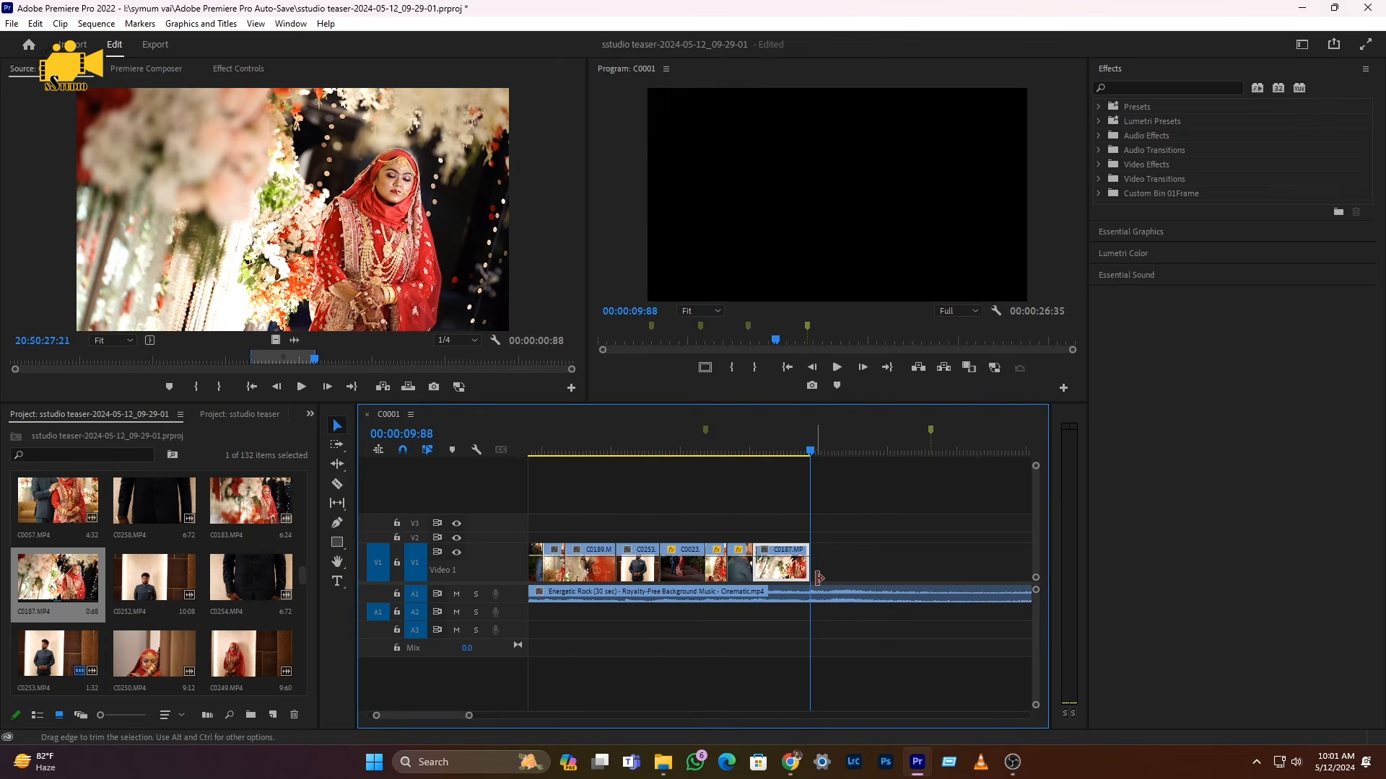
pyautogui.scroll(-2, 825, 608)
pyautogui.press('space')
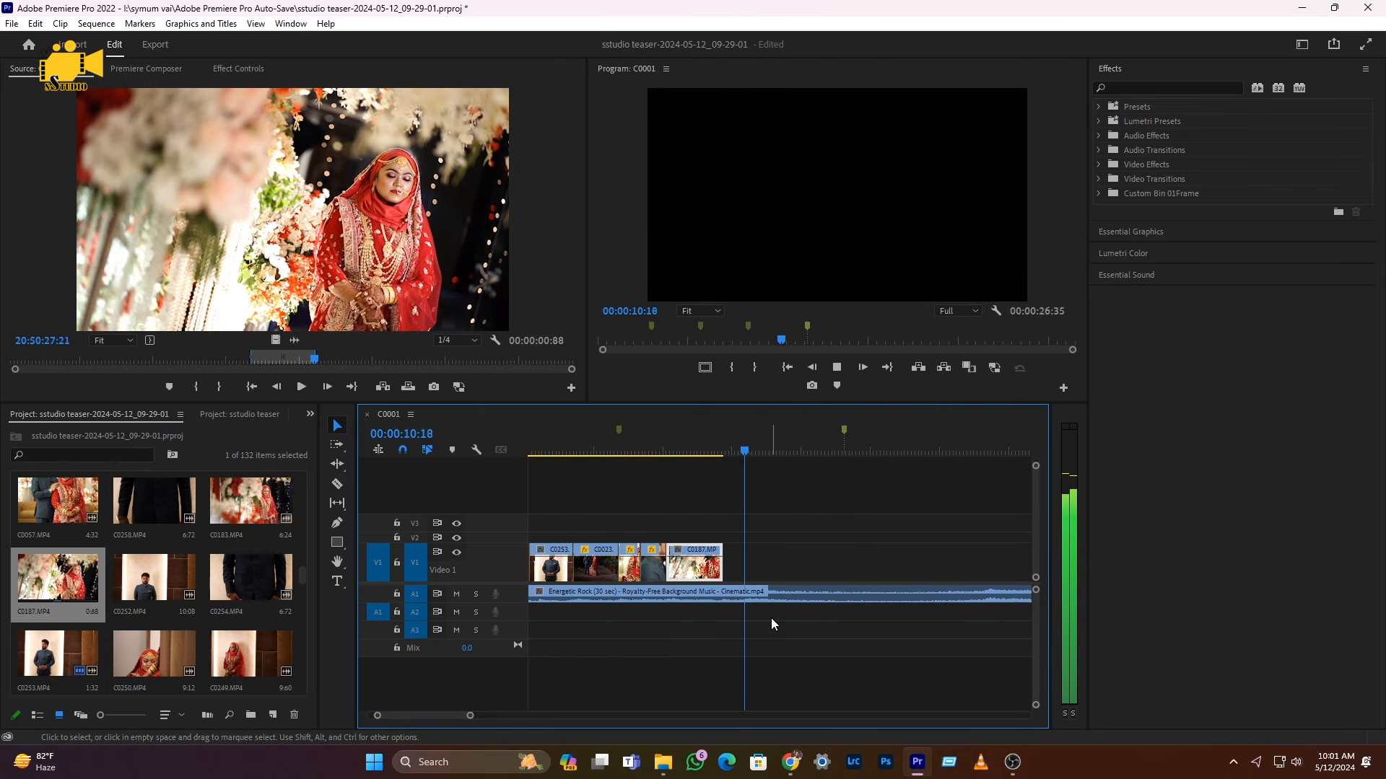
pyautogui.hotkey('ctrl', 'z')
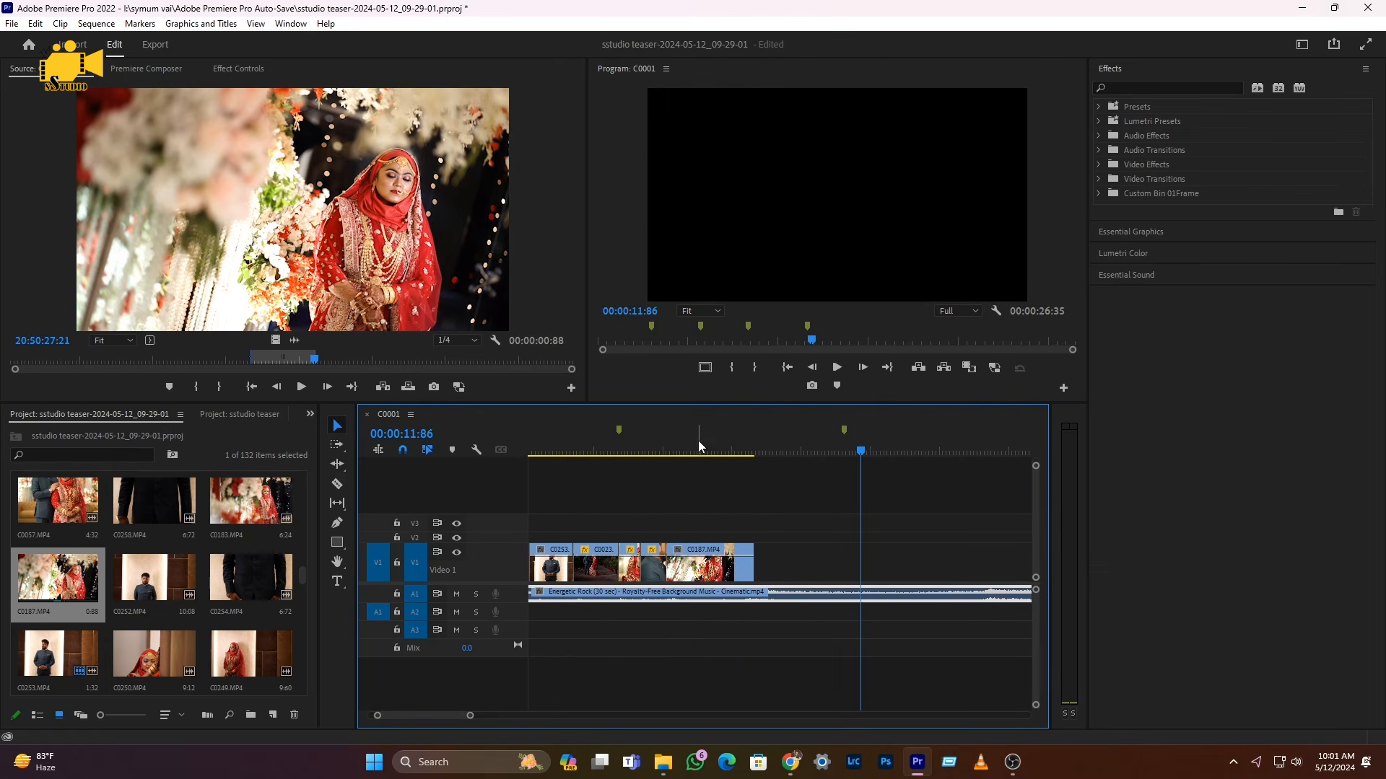
# - Set the speed of C0187.MP4 on V1 to 70%
pyautogui.click(699, 441)
pyautogui.rightClick(699, 564)
pyautogui.click(760, 454)
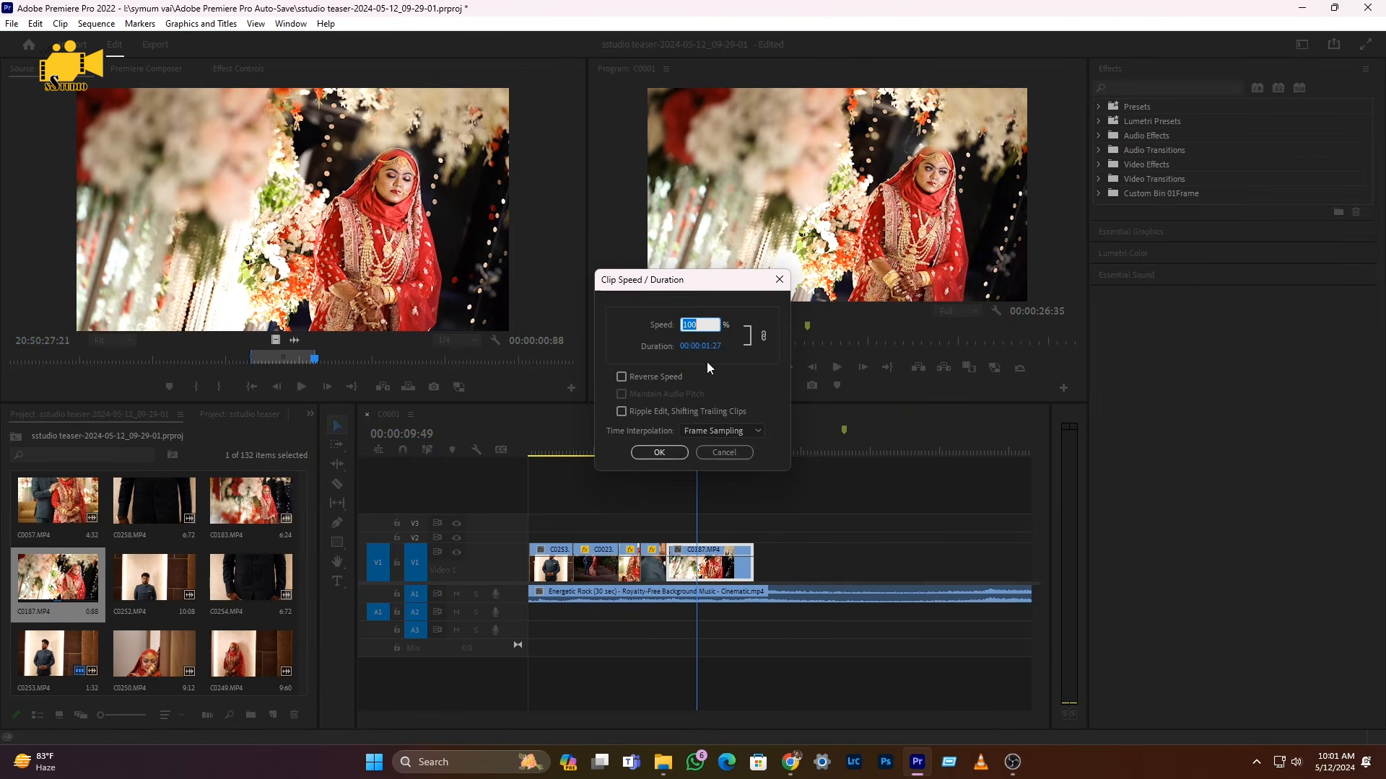
pyautogui.write('70')
pyautogui.press('Return')
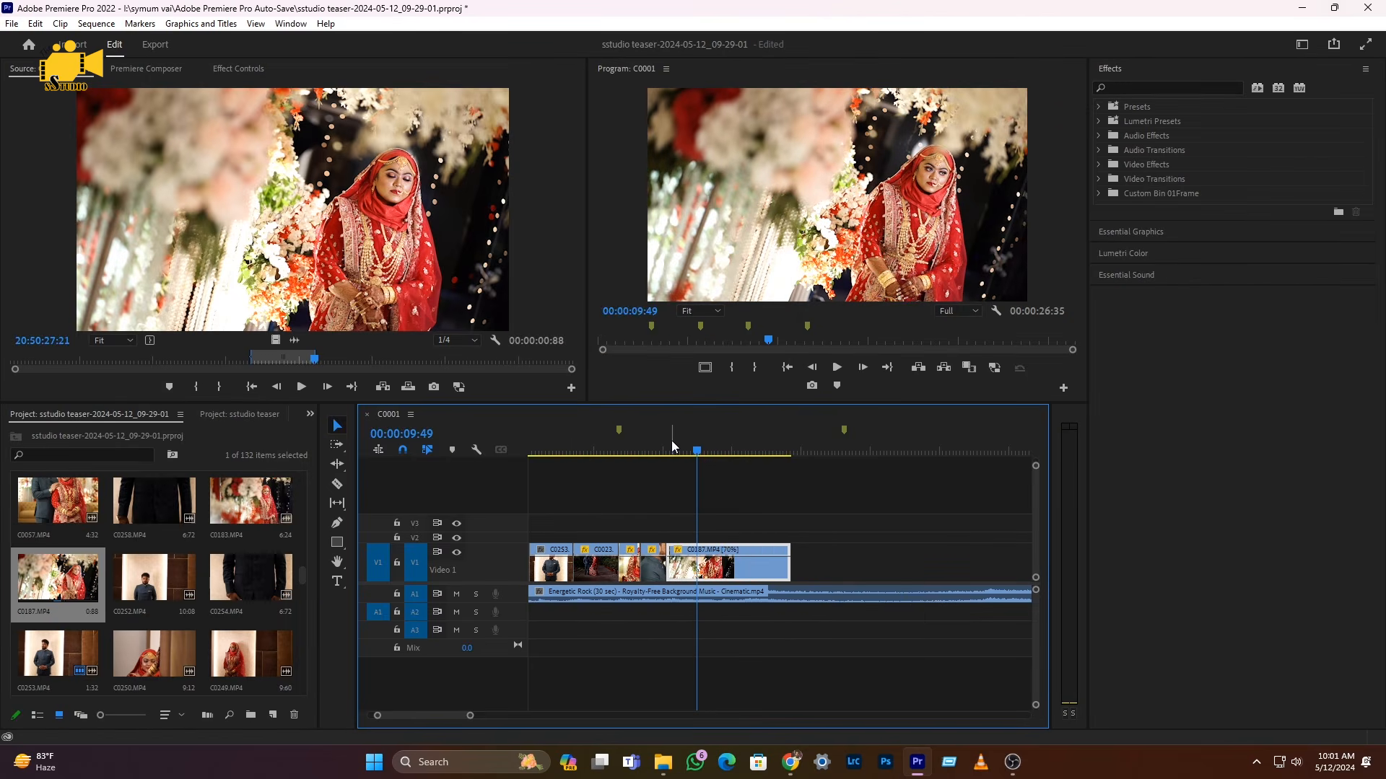
# - Split C0187.MP4 at 00:00:10:26, delete the part after it and play back the new ending
pyautogui.click(660, 451)
pyautogui.press('space')
pyautogui.press('space')
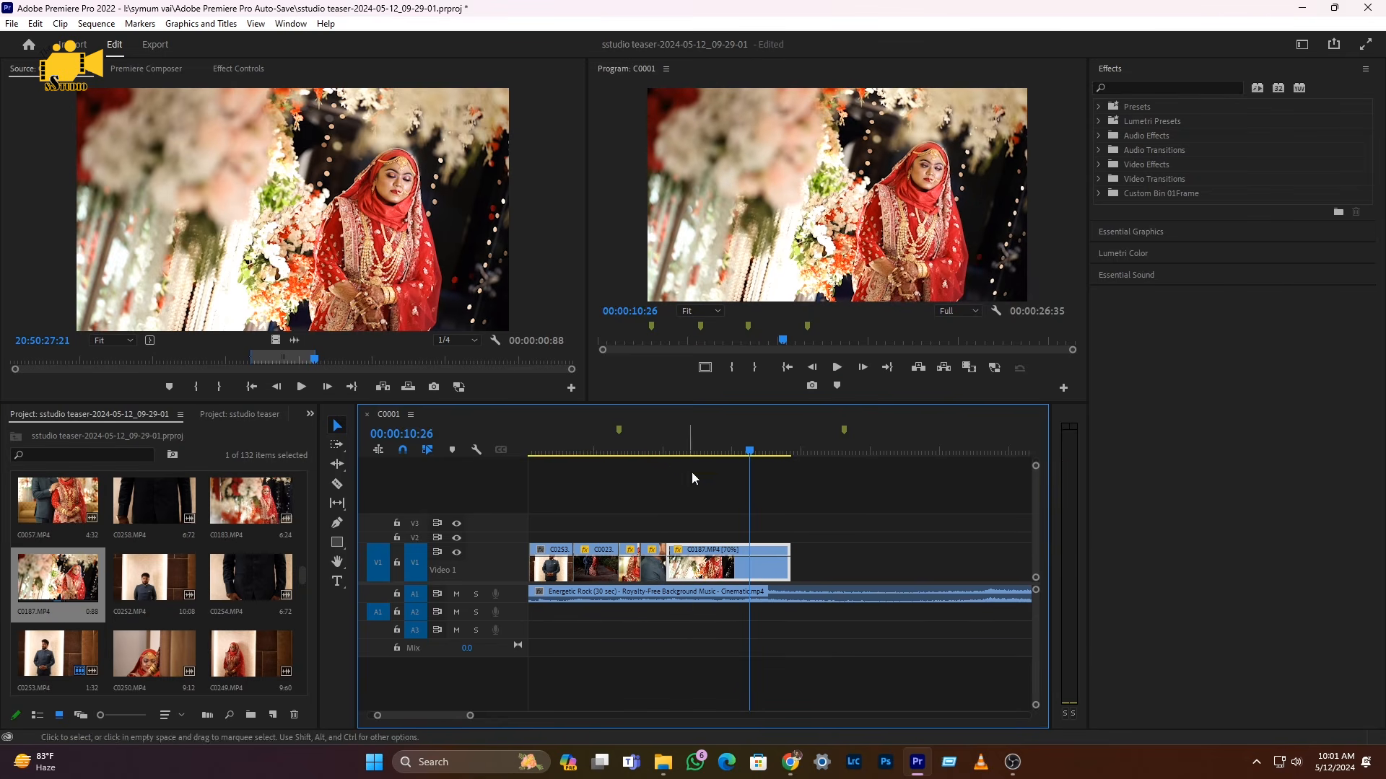
pyautogui.press('c')
pyautogui.click(751, 568)
pyautogui.press('v')
pyautogui.click(770, 570)
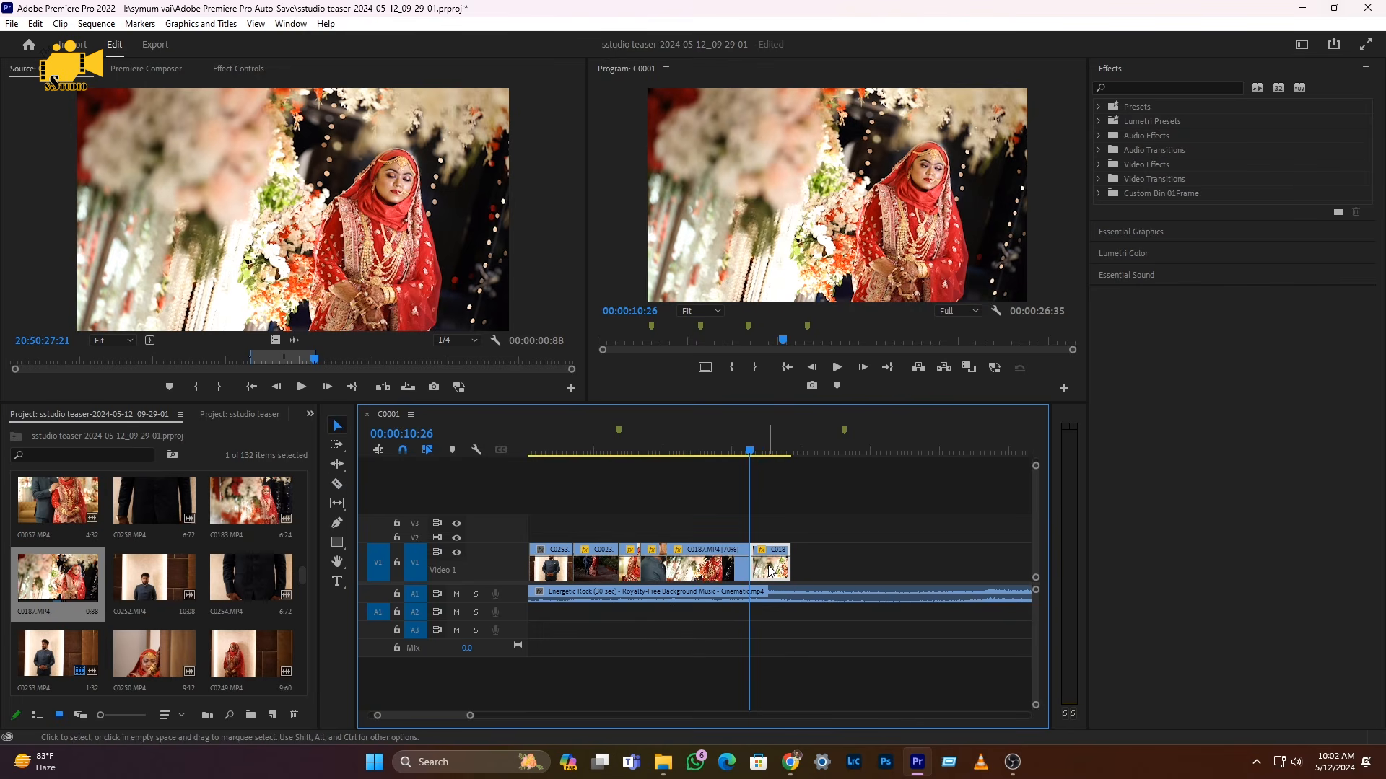
pyautogui.press('Delete')
pyautogui.click(705, 452)
pyautogui.press('space')
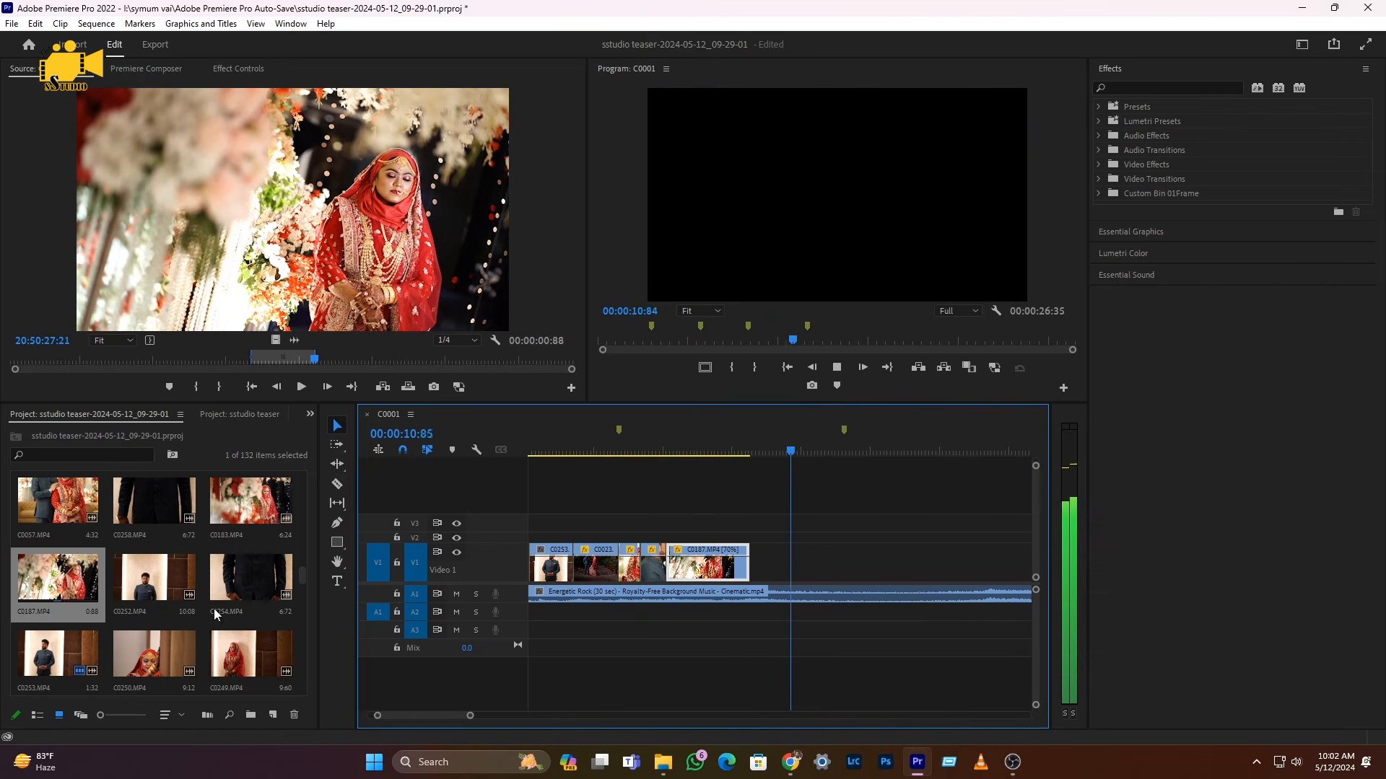
pyautogui.press('space')
# - Mark a 00:00:04:99 section of C0024.MP4 ending at 20:27:08:61 and place its video on V1 after C0187.MP4
pyautogui.scroll(-1, 111, 622)
pyautogui.scroll(-5, 114, 632)
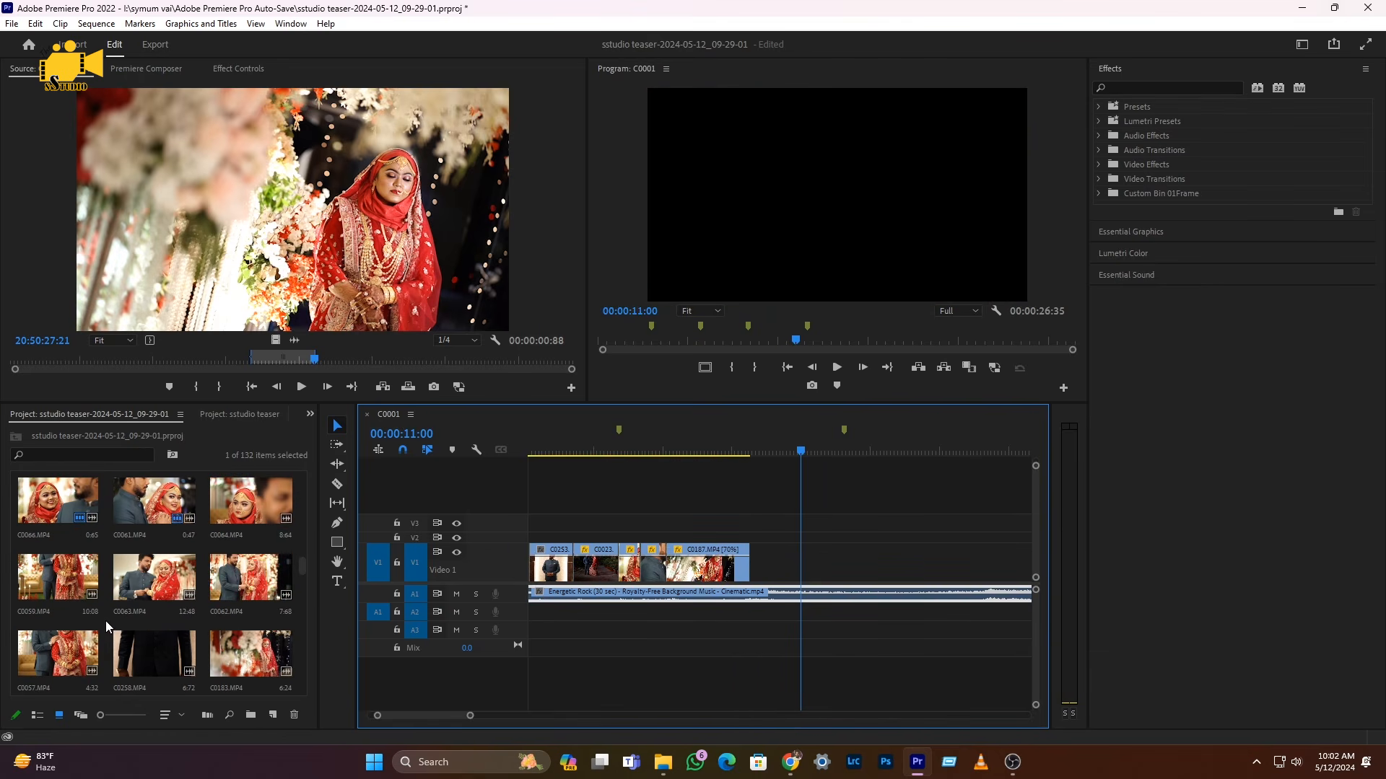
pyautogui.scroll(2, 118, 607)
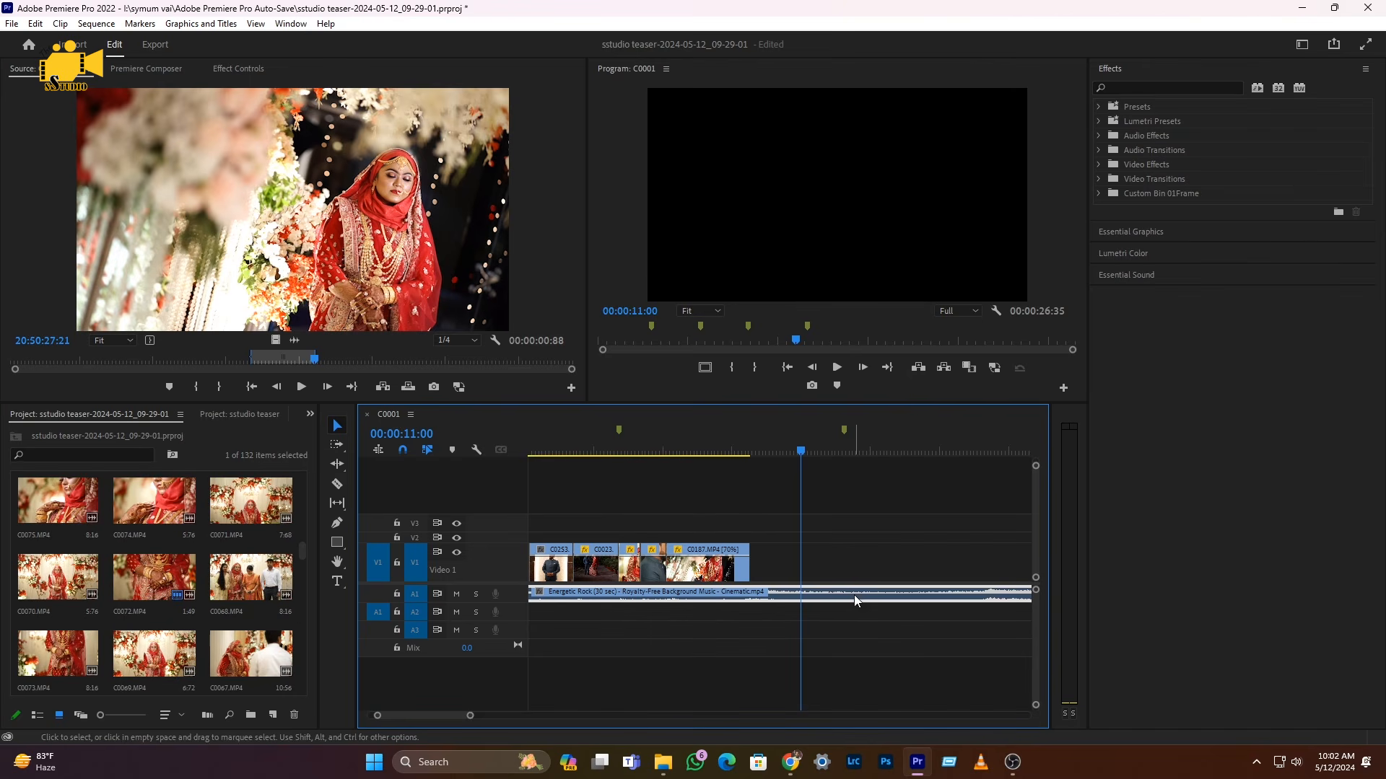
pyautogui.scroll(-5, 167, 631)
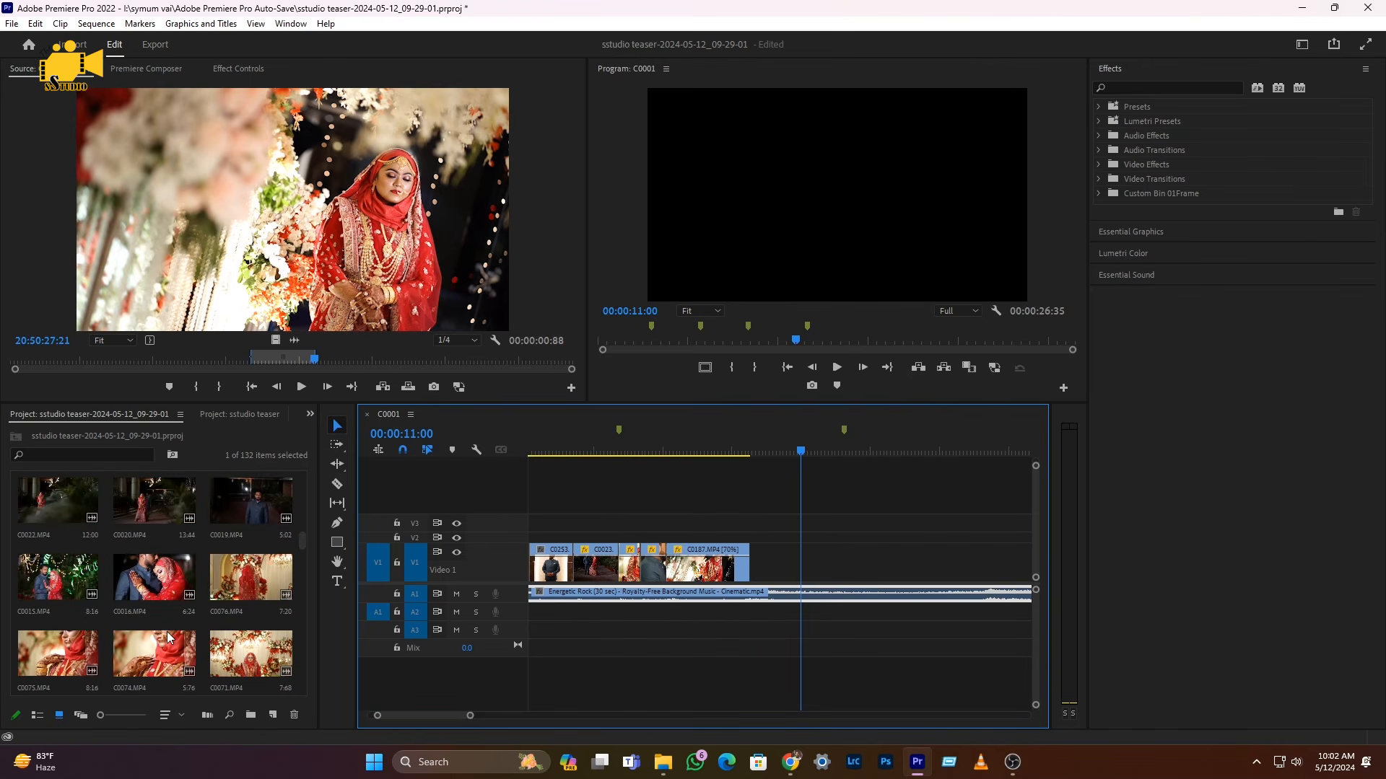
pyautogui.scroll(1, 145, 653)
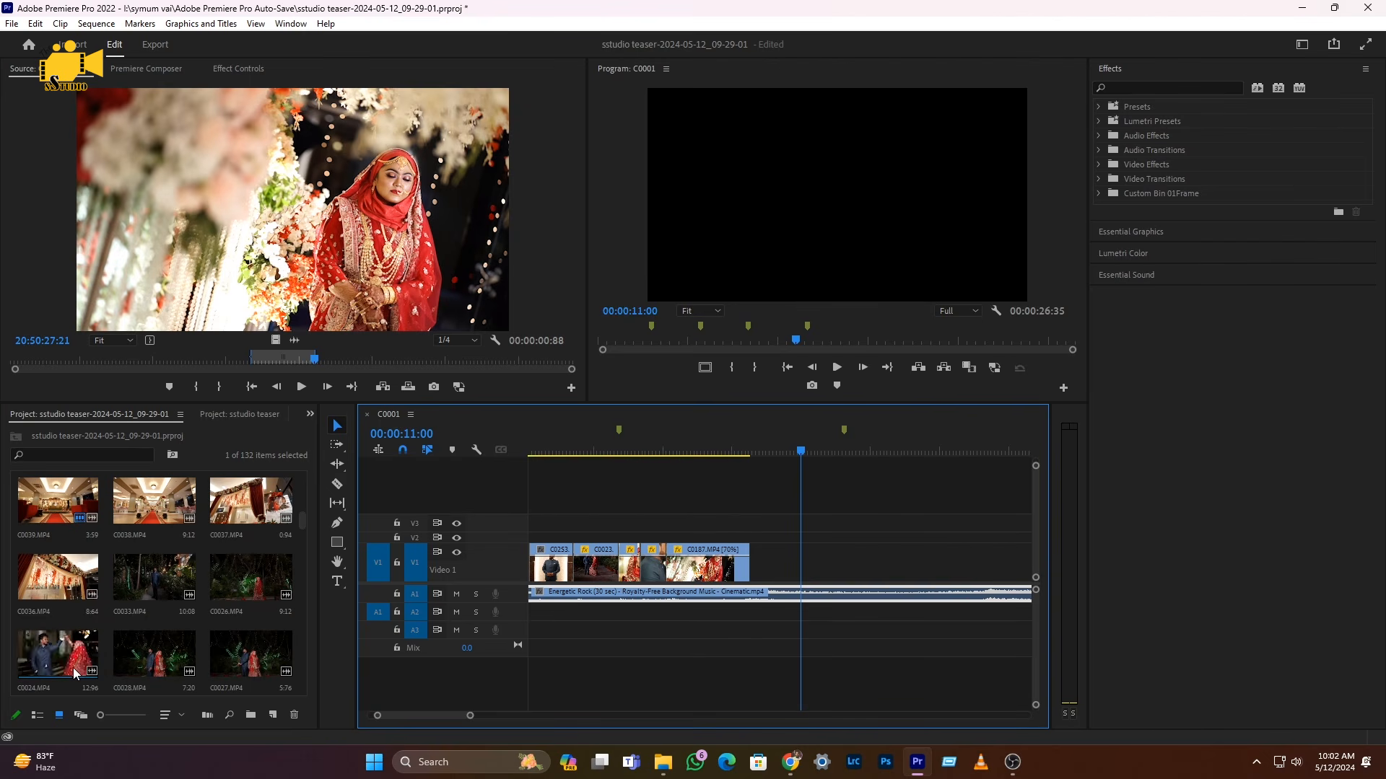
pyautogui.doubleClick(51, 663)
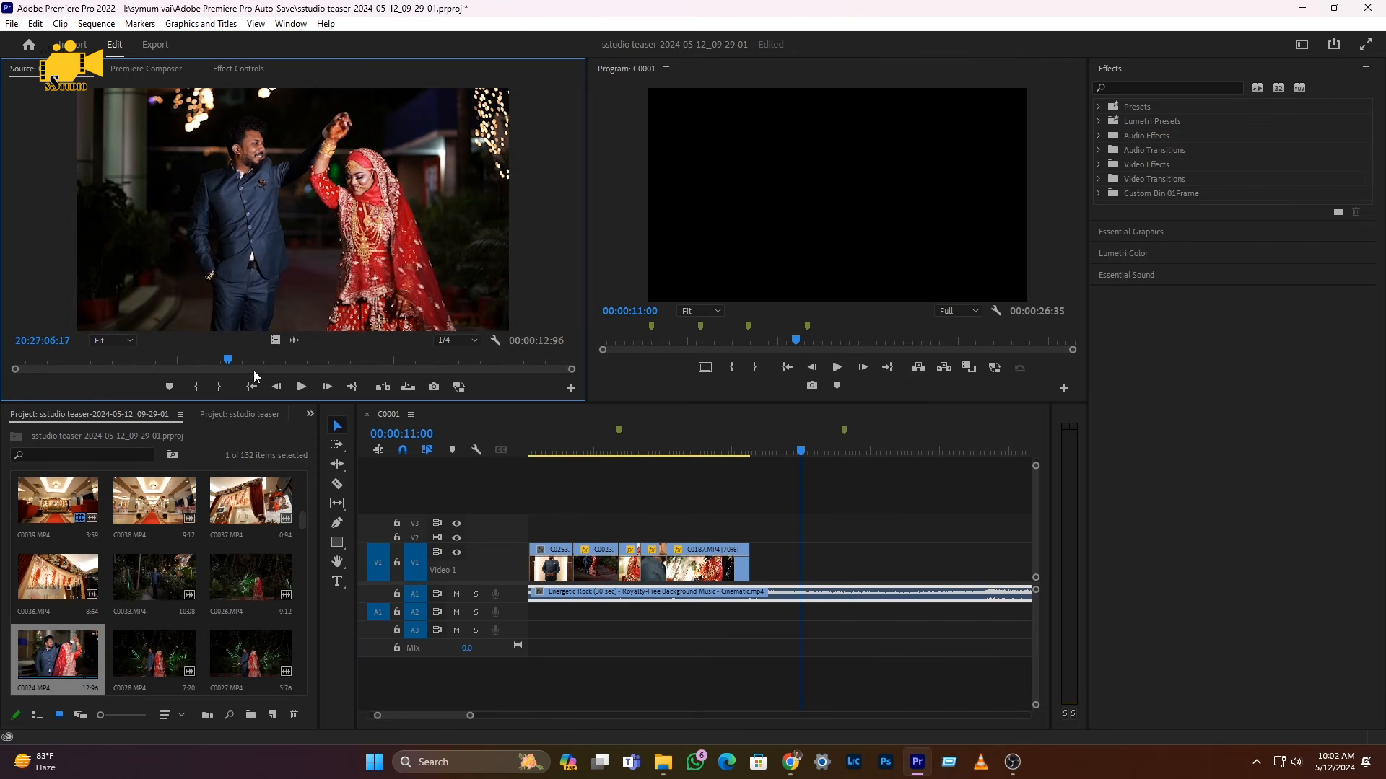
pyautogui.moveTo(228, 359); pyautogui.dragTo(117, 362)
pyautogui.click(197, 387)
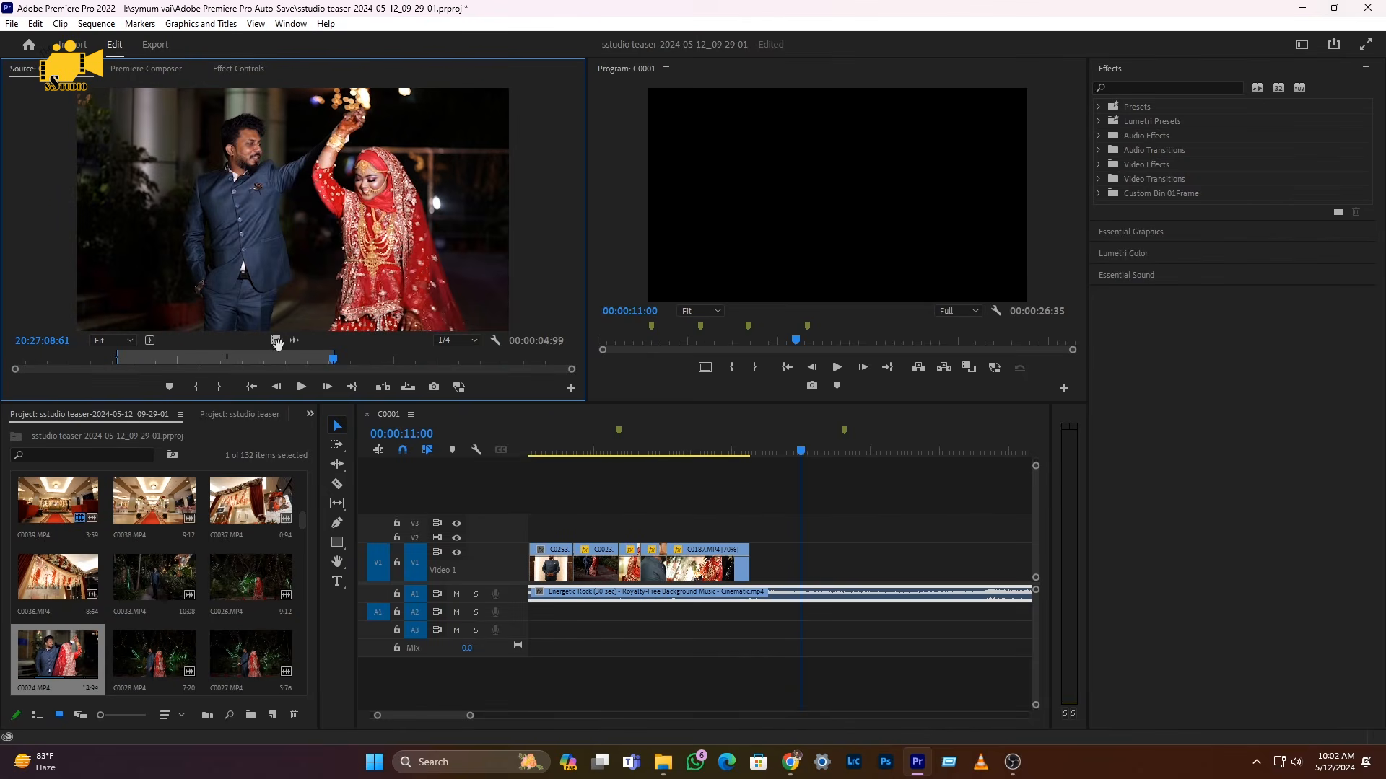
pyautogui.moveTo(275, 341); pyautogui.dragTo(752, 552)
# - Play and scrub from the end of C0187.MP4 through C0024.MP4 to check the dance shot's timing against the music
pyautogui.click(734, 455)
pyautogui.press('space')
pyautogui.scroll(-3, 722, 518)
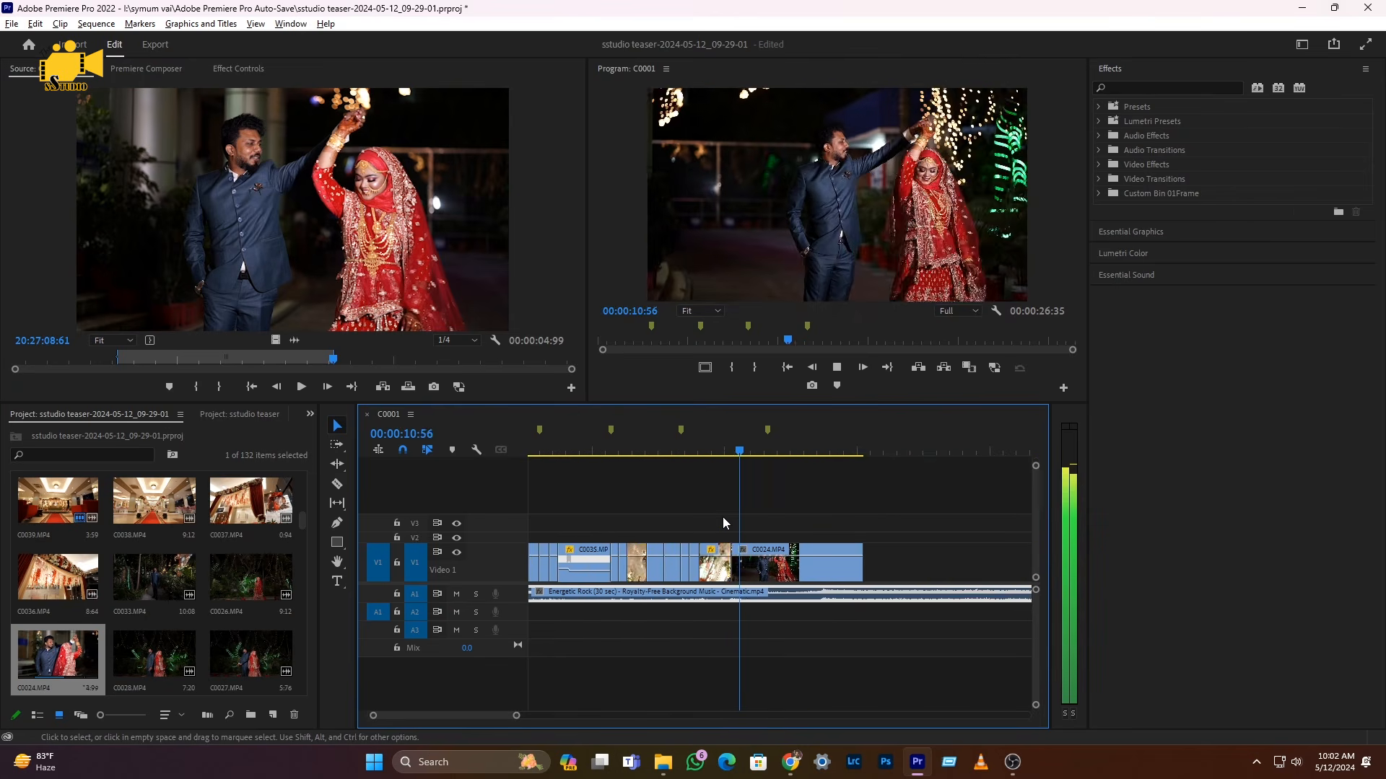
pyautogui.scroll(-3, 724, 538)
pyautogui.scroll(4, 707, 576)
pyautogui.click(592, 447)
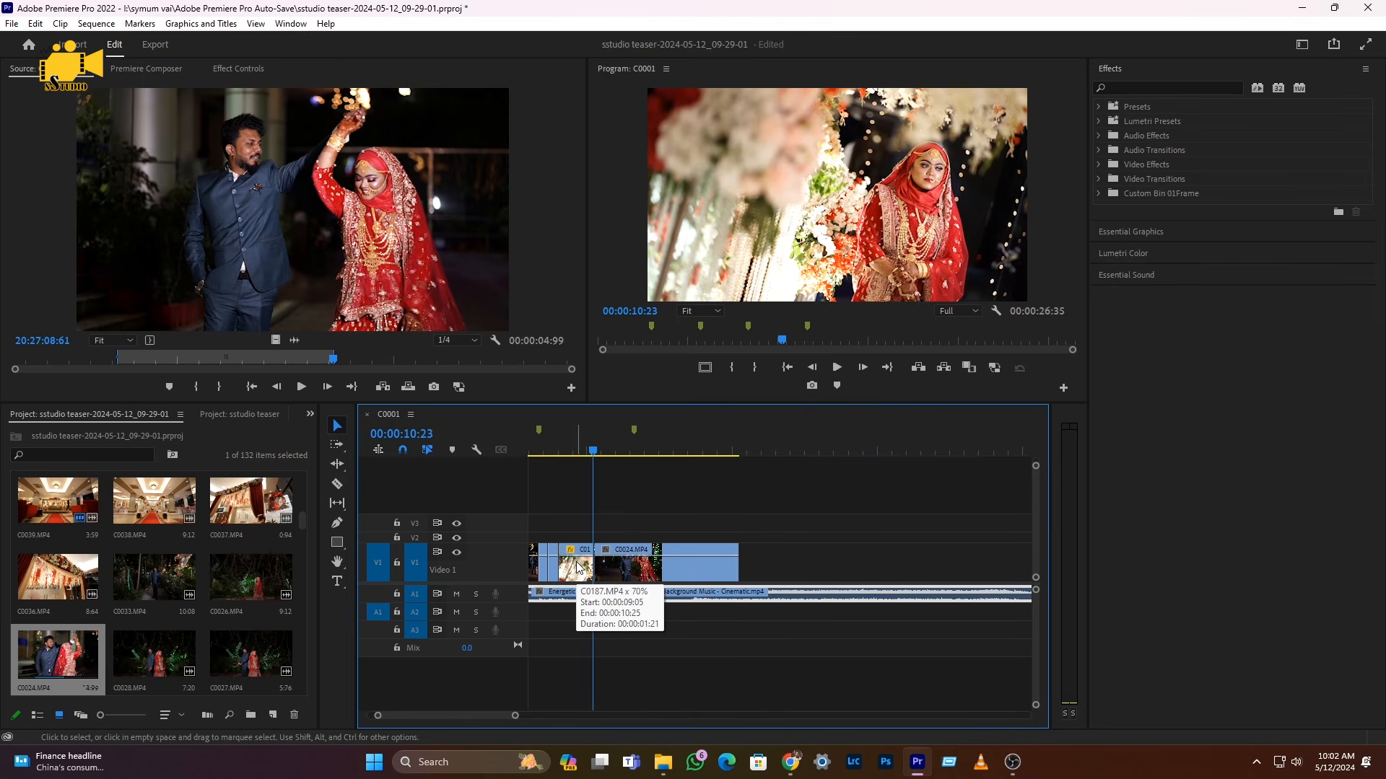
pyautogui.press('space')
pyautogui.scroll(2, 577, 564)
pyautogui.click(687, 451)
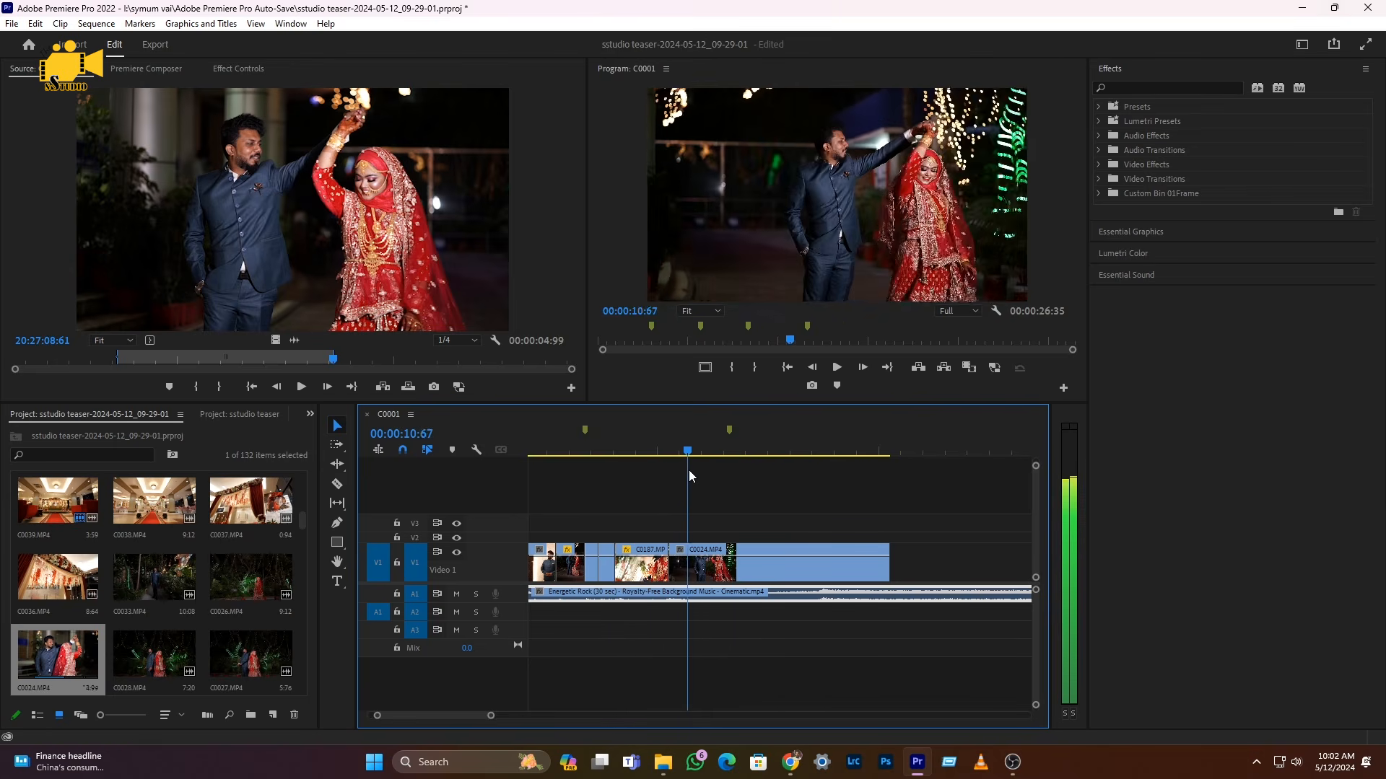
pyautogui.moveTo(689, 476); pyautogui.dragTo(807, 484)
pyautogui.moveTo(748, 482); pyautogui.dragTo(697, 479)
# - Show the Time Remapping speed line on C0024.MP4, raise it to shorten the clip to about half its length, and play it back
pyautogui.rightClick(707, 575)
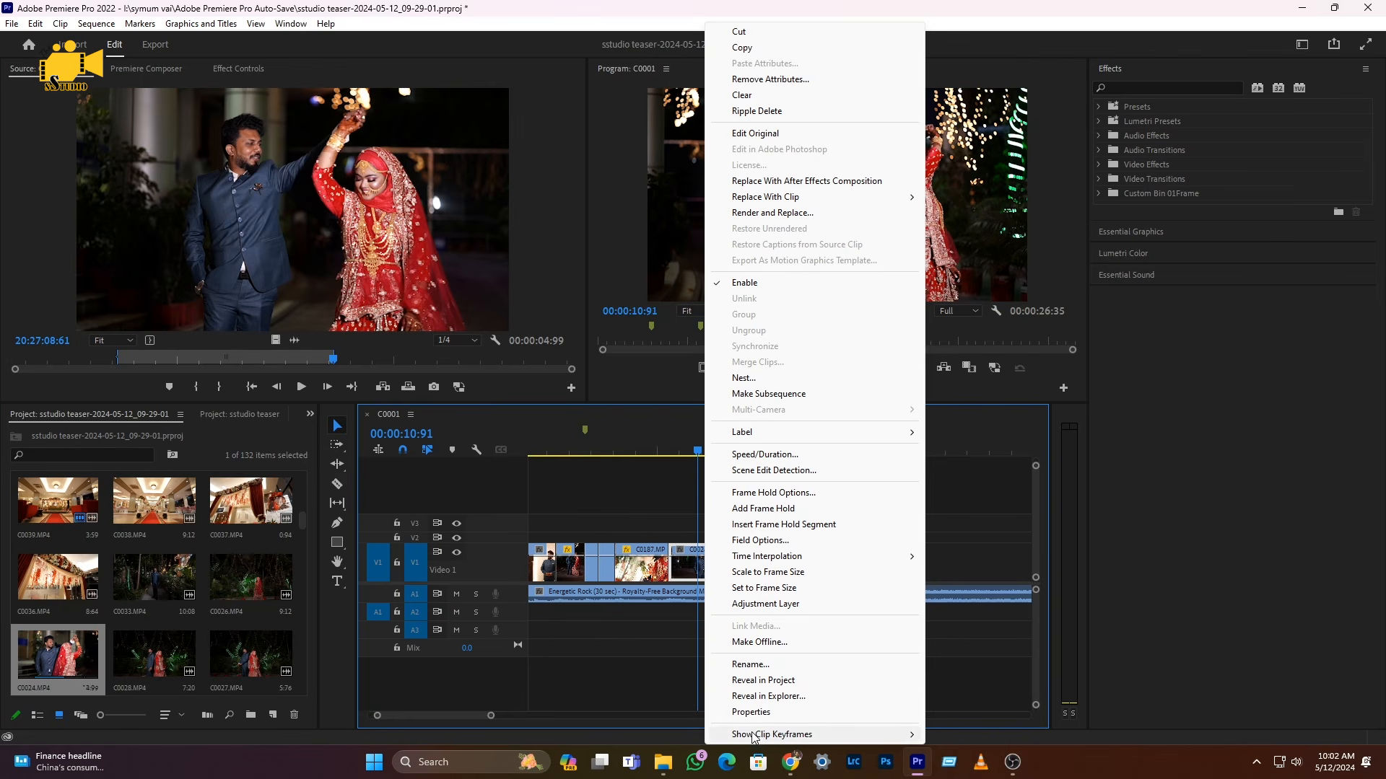
pyautogui.moveTo(778, 736)
pyautogui.moveTo(960, 769)
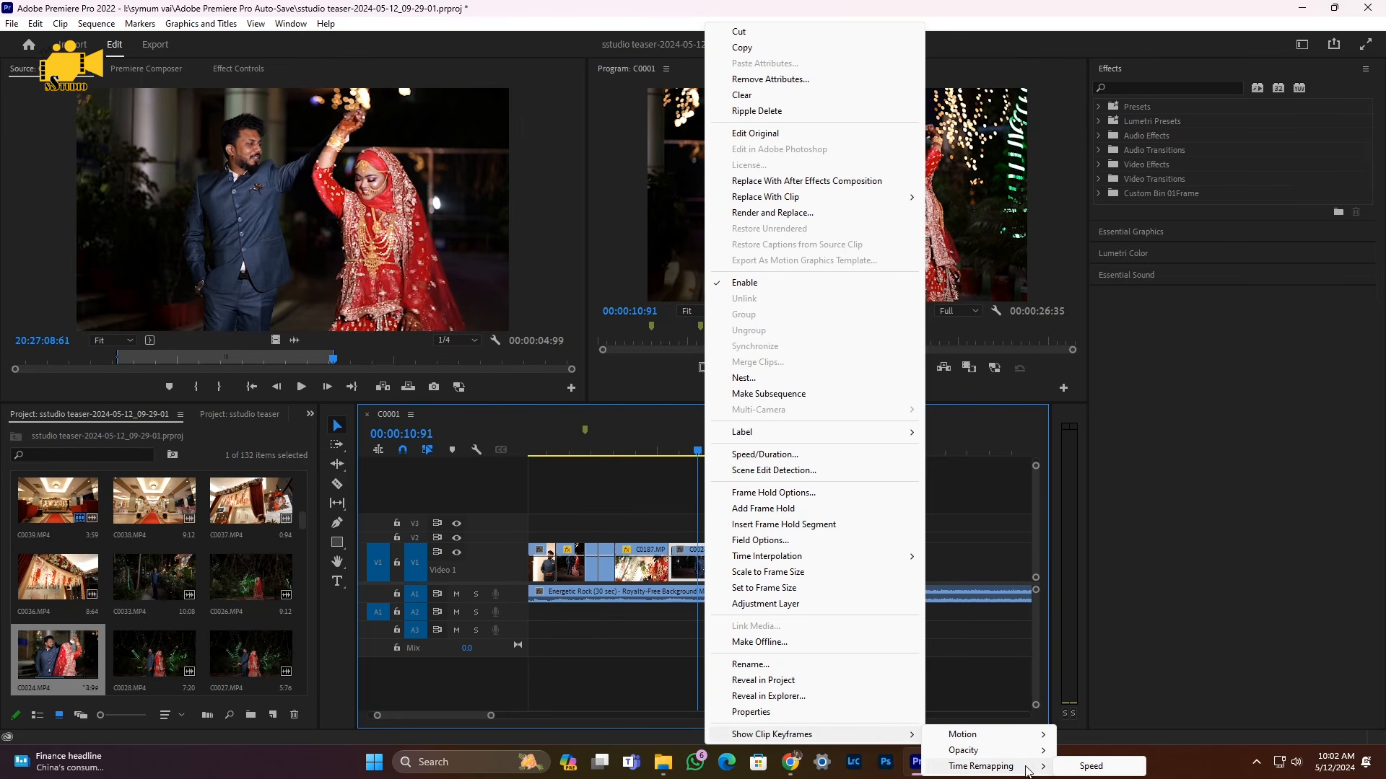
pyautogui.click(1086, 768)
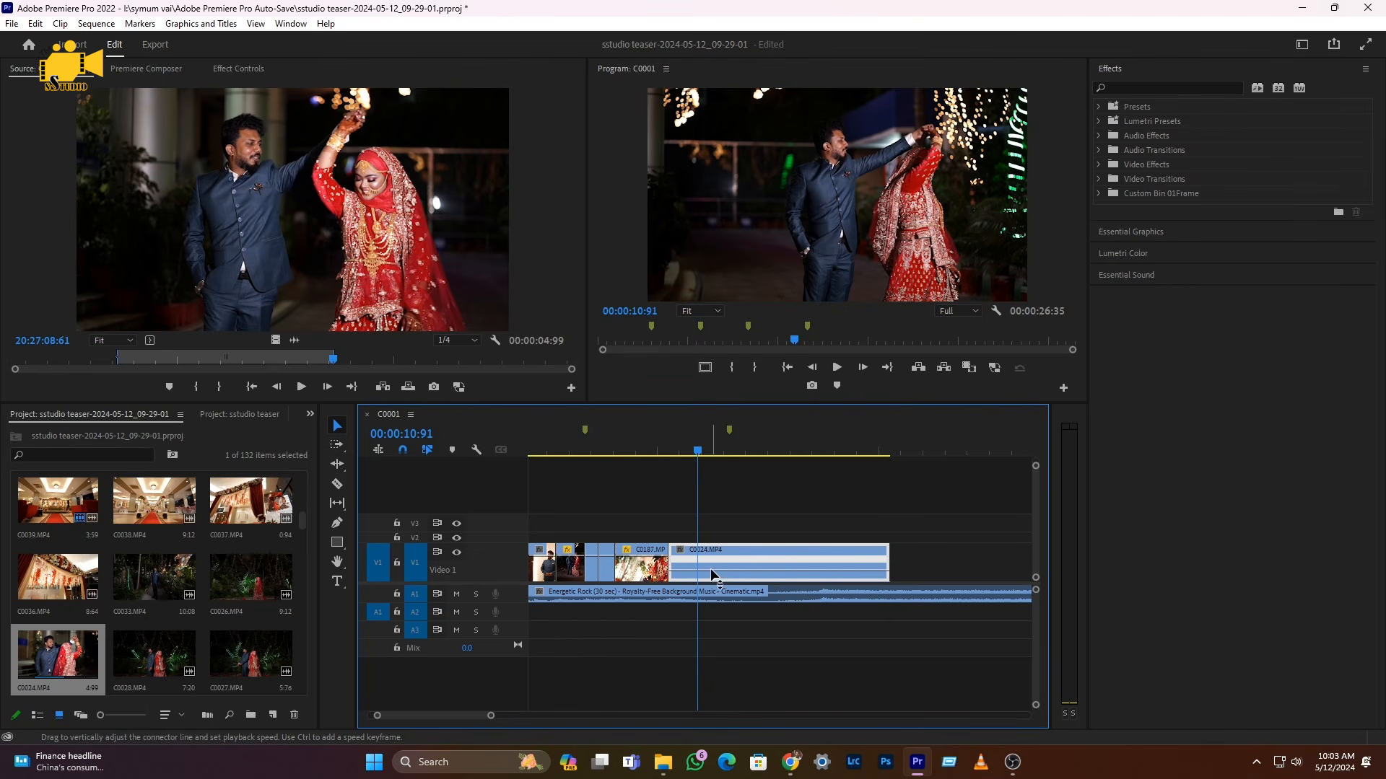
pyautogui.moveTo(710, 570); pyautogui.dragTo(691, 493)
pyautogui.press('space')
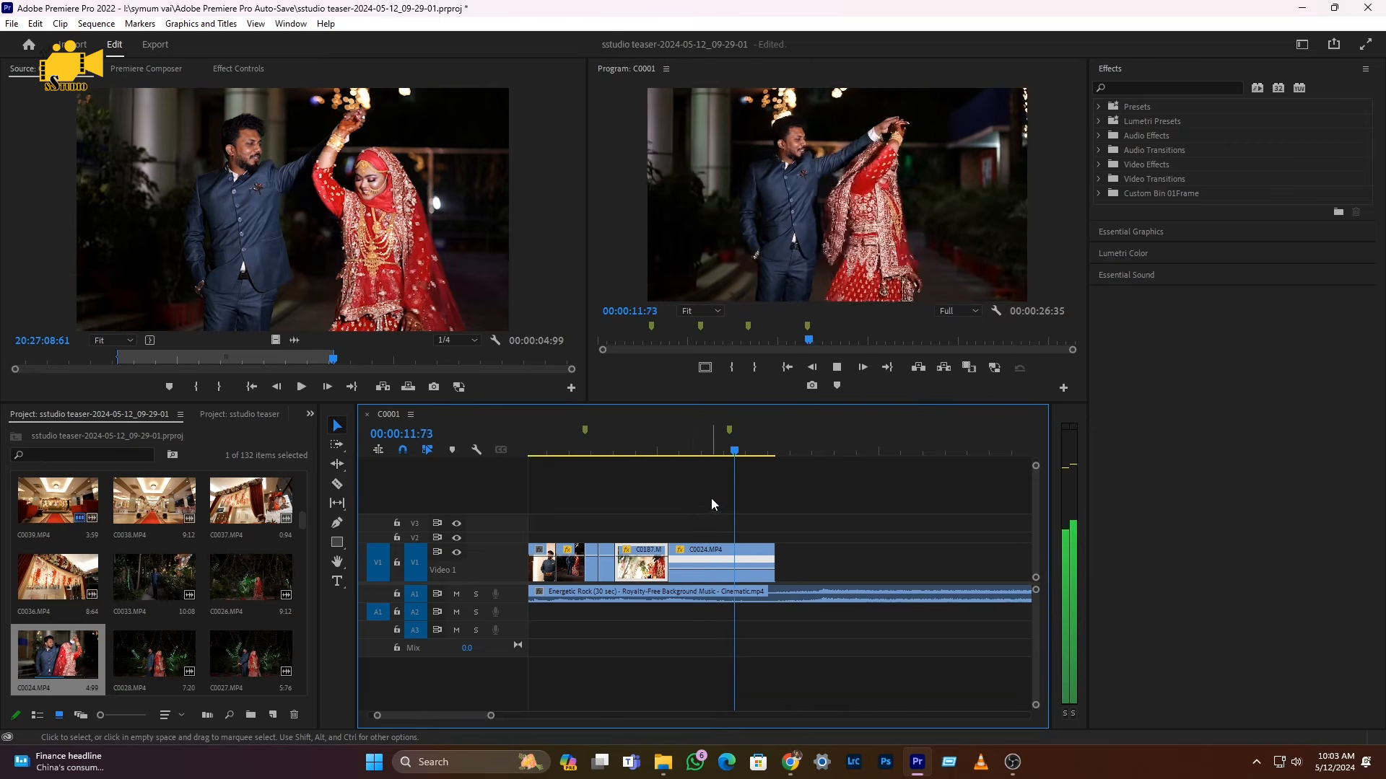
pyautogui.click(649, 452)
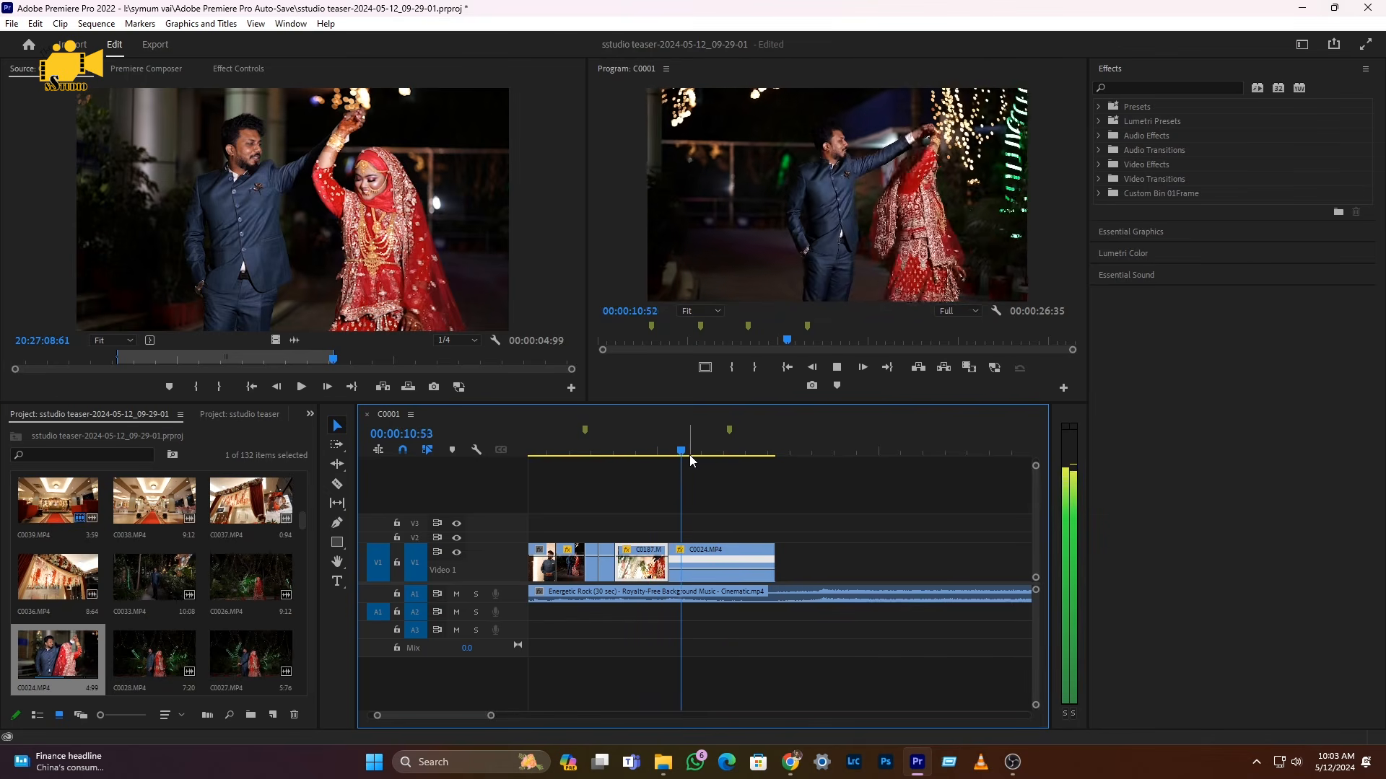
# - Cut C0024.MP4 at 00:00:10:75, remove the part before the cut and move the remainder up against C0187.MP4
pyautogui.press('space')
pyautogui.moveTo(692, 452); pyautogui.dragTo(671, 451)
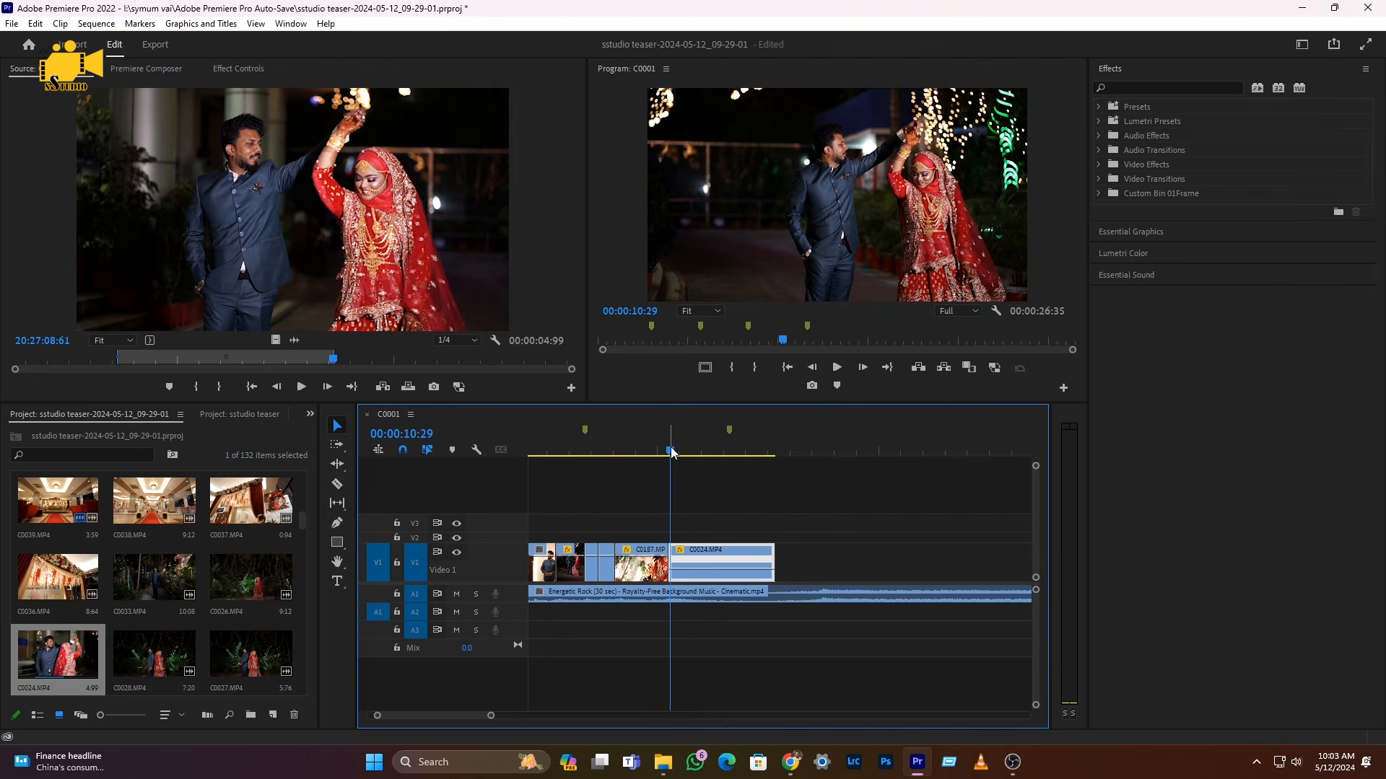
pyautogui.press('space')
pyautogui.press('space')
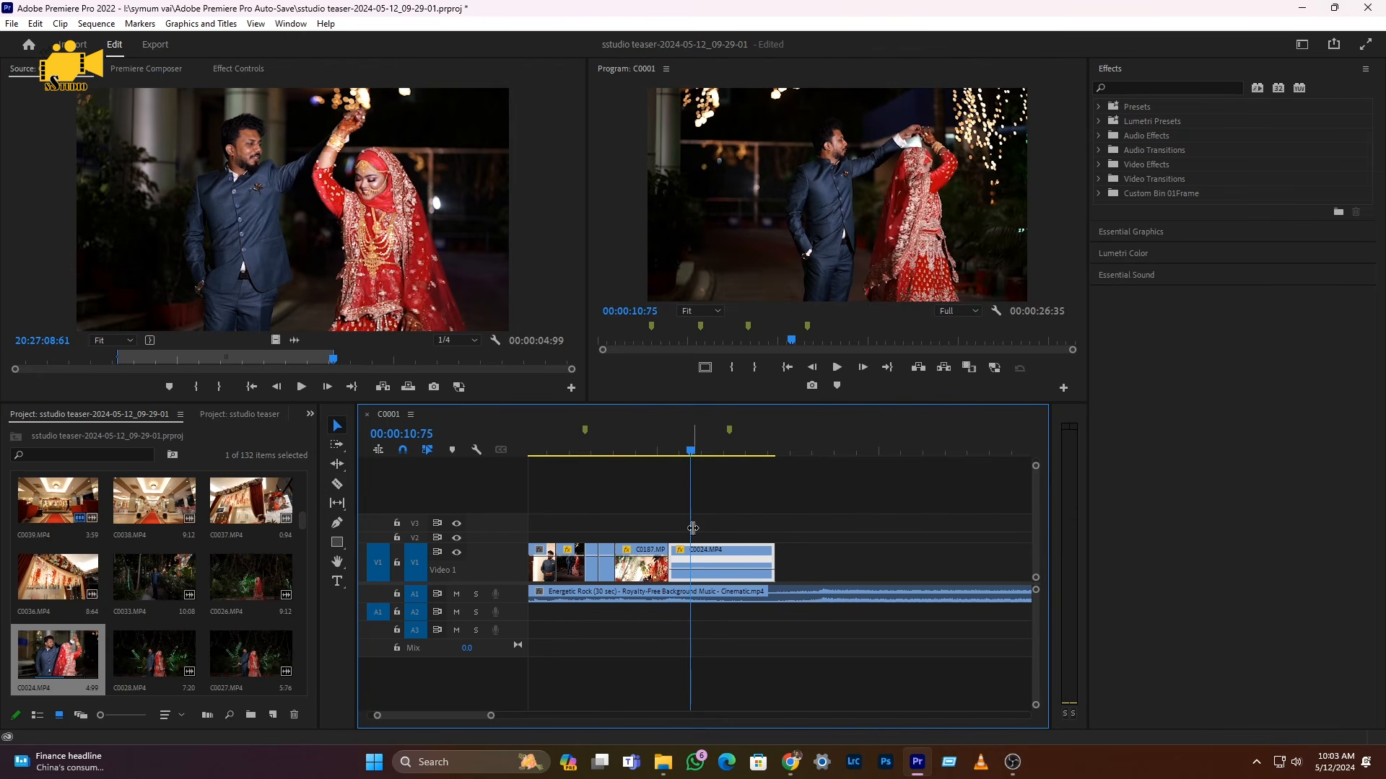
pyautogui.press('c')
pyautogui.click(694, 570)
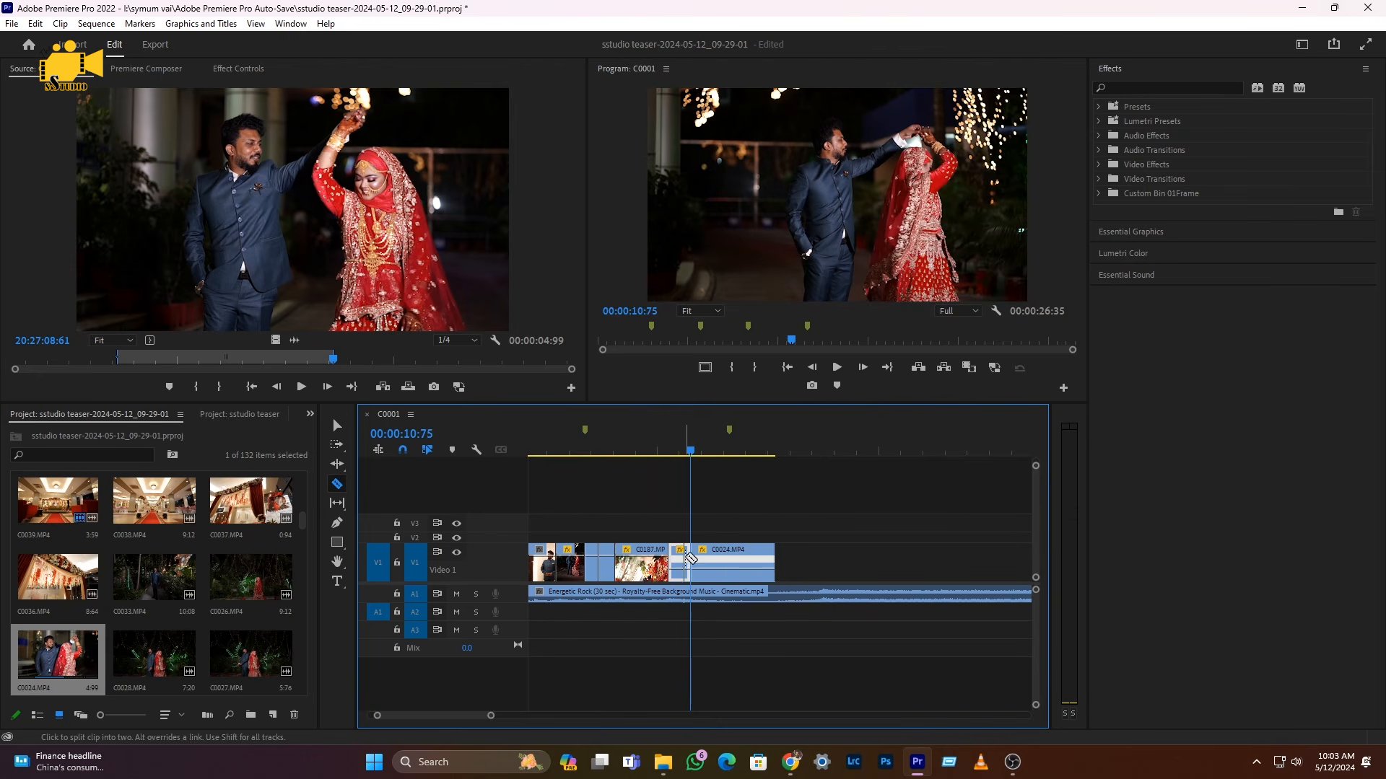
pyautogui.press('v')
pyautogui.moveTo(716, 567); pyautogui.dragTo(694, 565)
# - Add a speed keyframe to C0024.MP4 at 00:00:10:78 and lower the speed of the section after it to slow motion
pyautogui.click(665, 442)
pyautogui.press('space')
pyautogui.press('space')
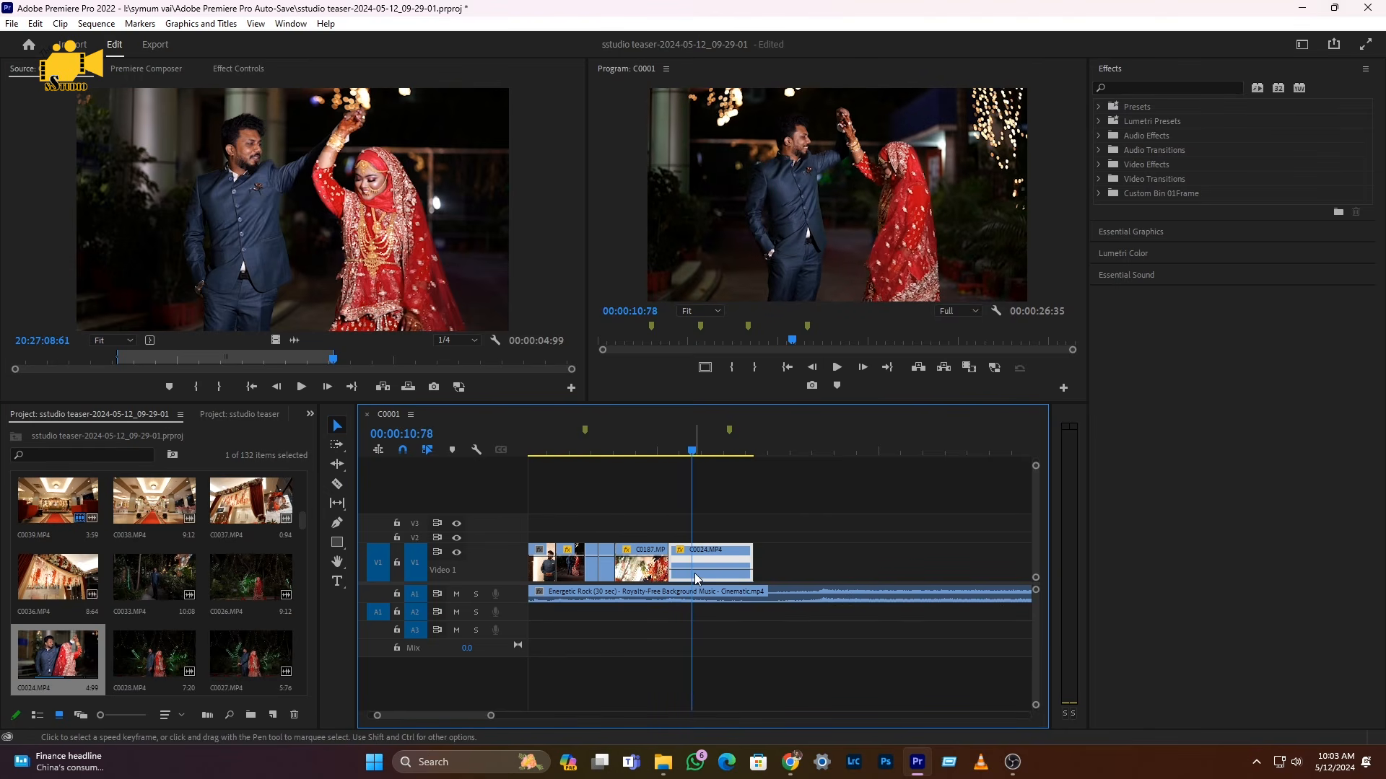
pyautogui.click(337, 523)
pyautogui.click(692, 560)
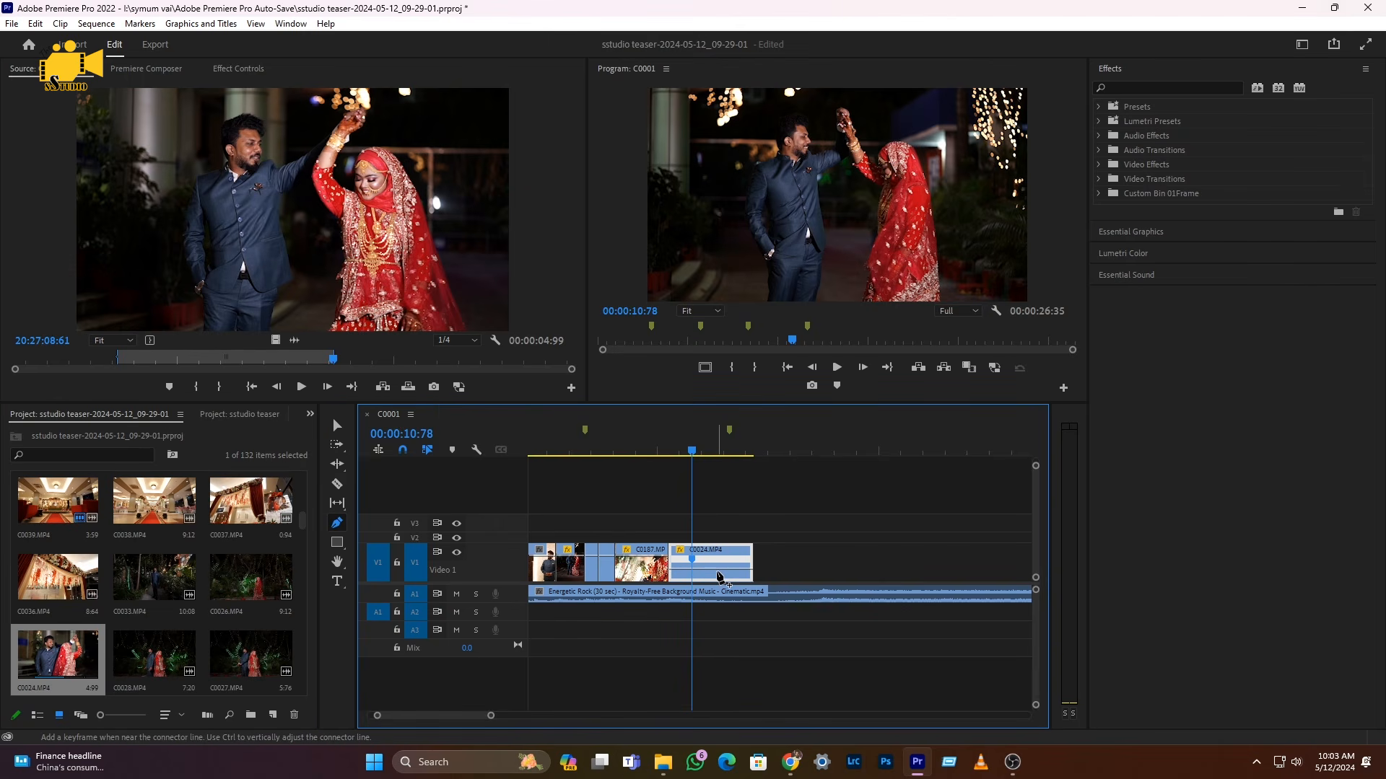
pyautogui.press('v')
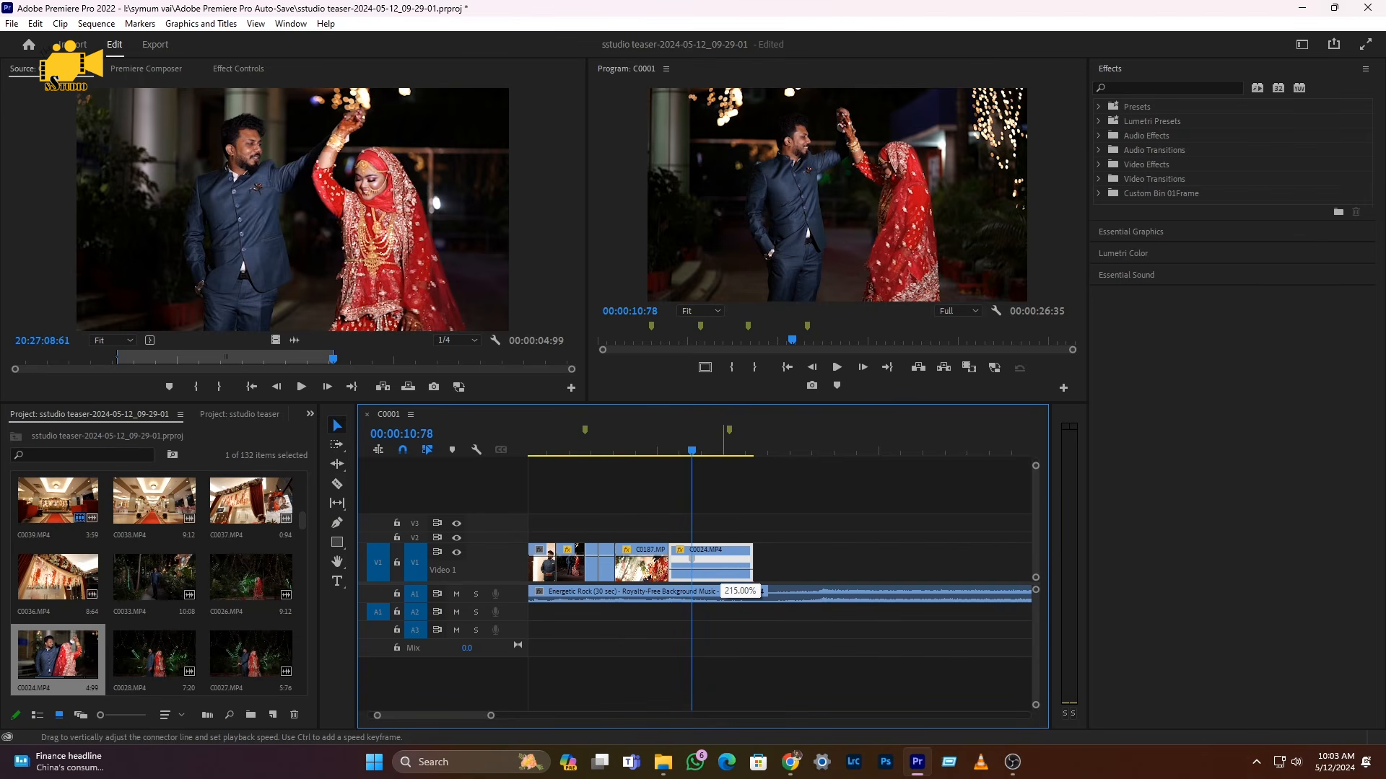
pyautogui.moveTo(734, 571); pyautogui.dragTo(734, 573)
pyautogui.press('v')
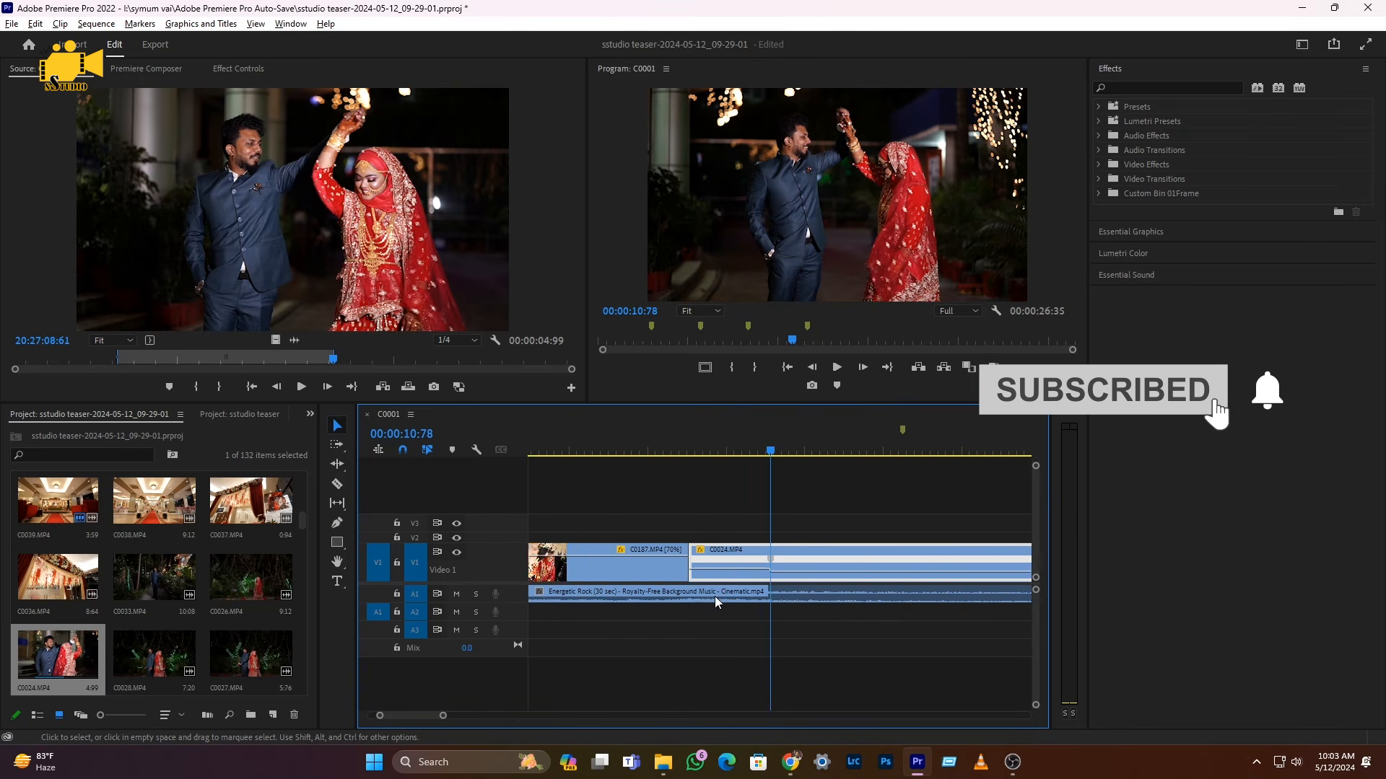
# - Play the slowed part of C0024.MP4 against the music, split it at 00:00:13:66 and delete the part after the cut
pyautogui.press('space')
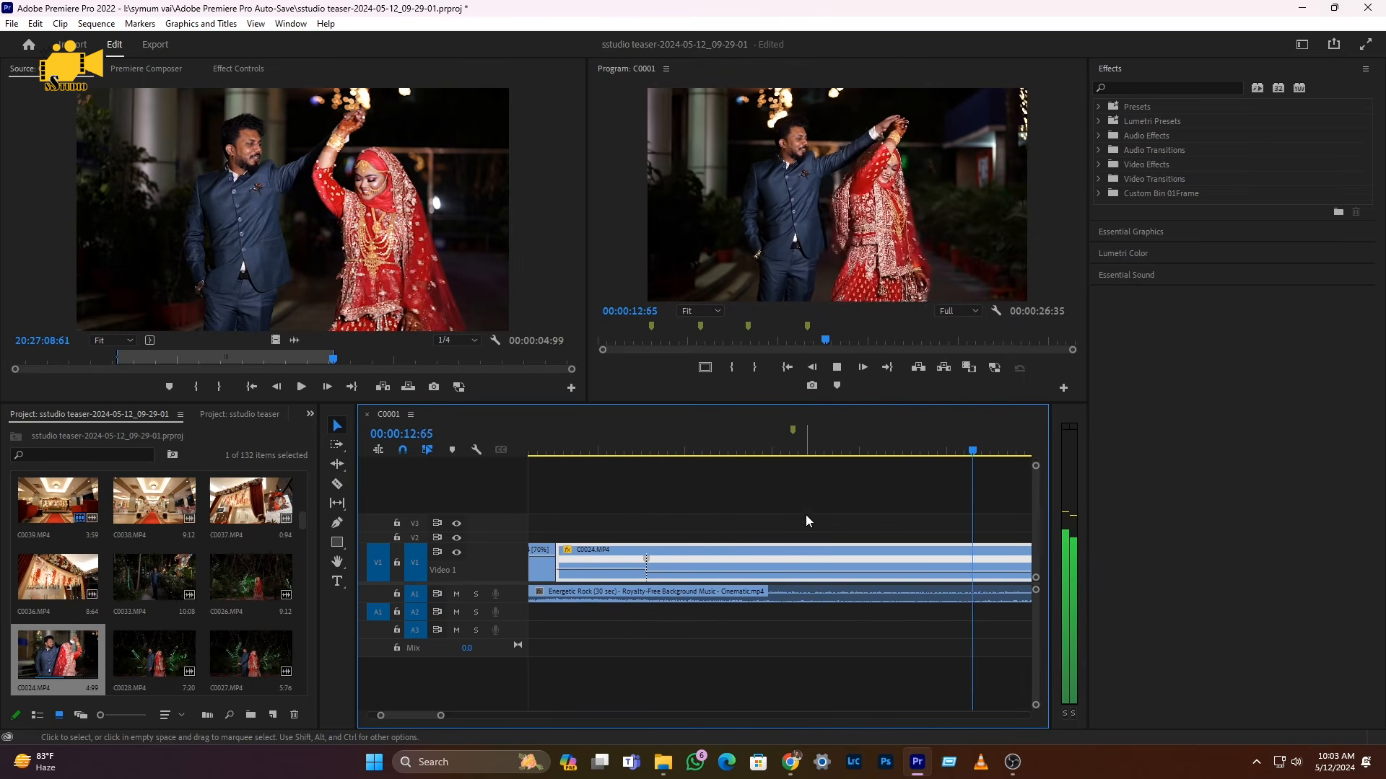
pyautogui.press('space')
pyautogui.press('-')
pyautogui.scroll(-1, 782, 591)
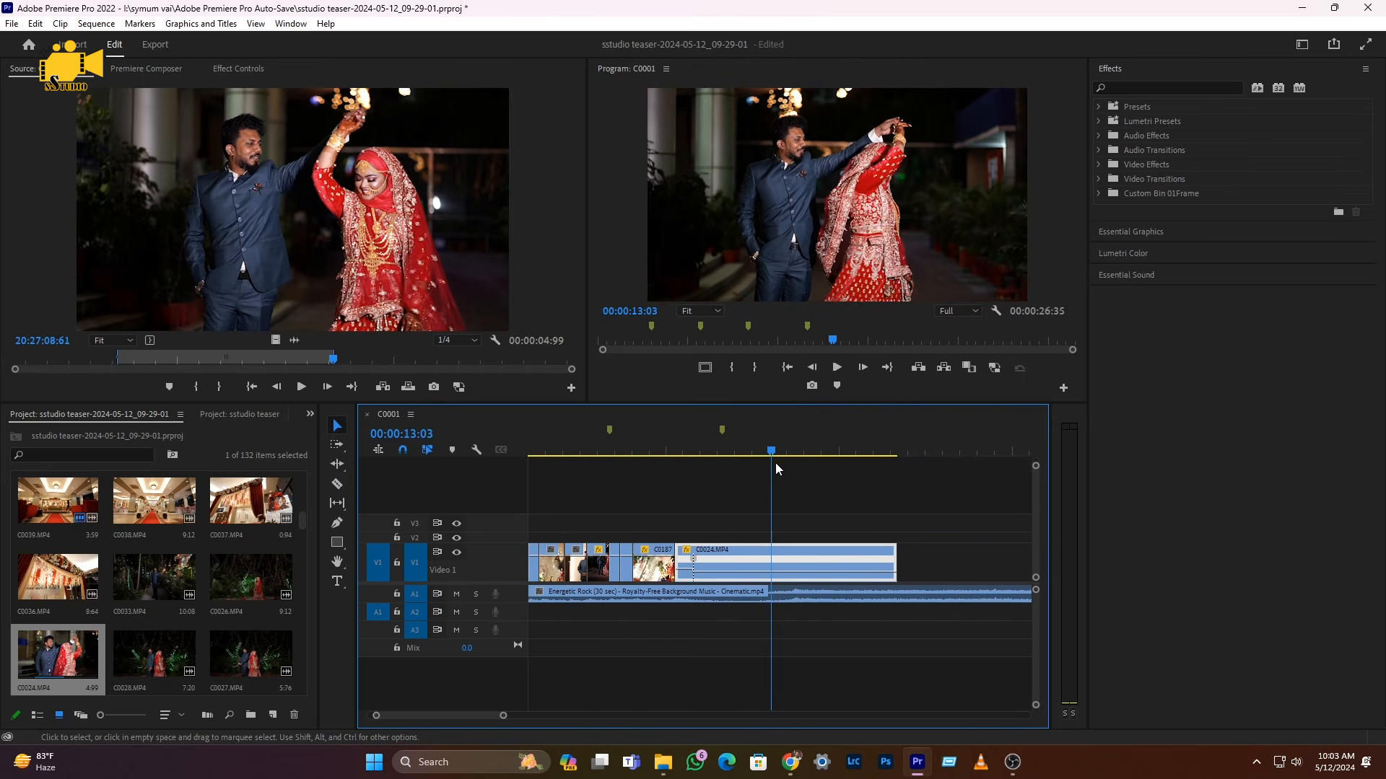
pyautogui.press('space')
pyautogui.press('space')
pyautogui.click(738, 453)
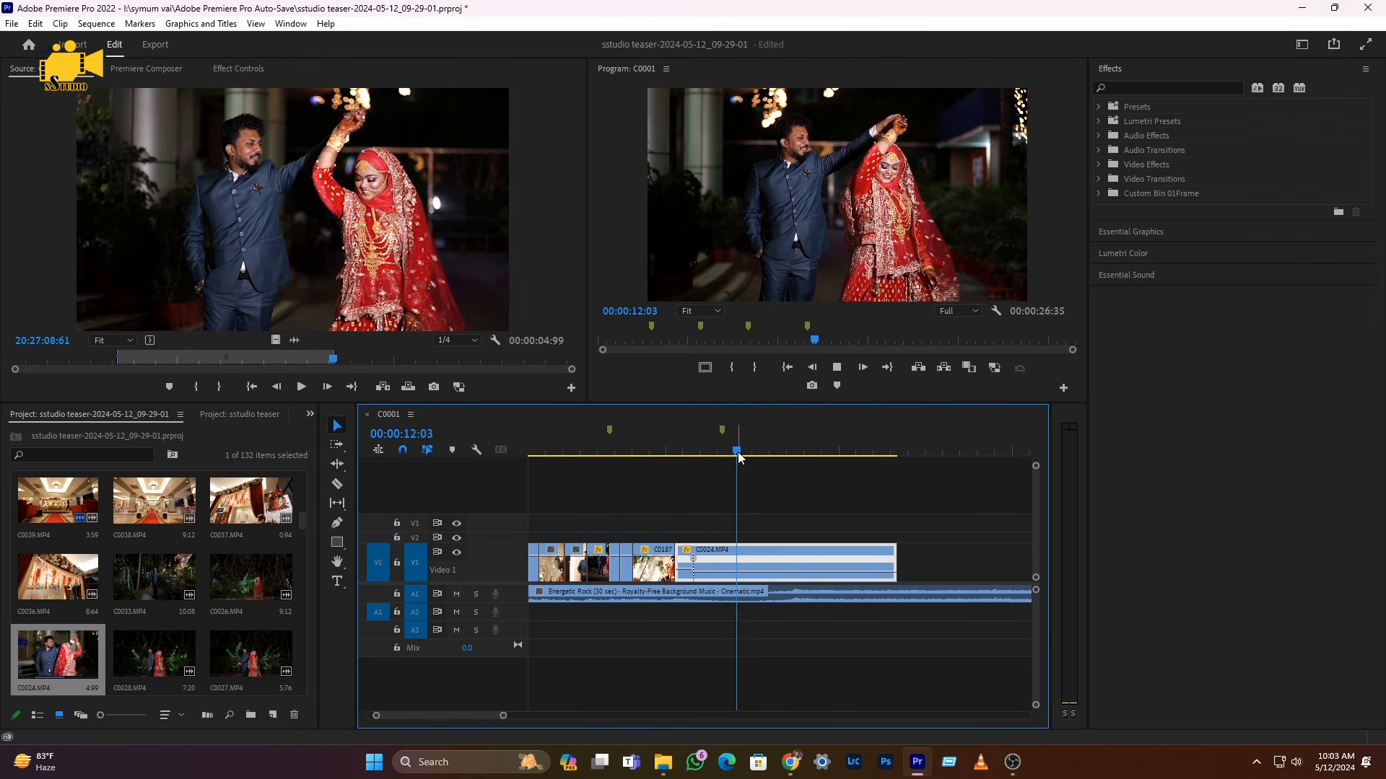
pyautogui.press('space')
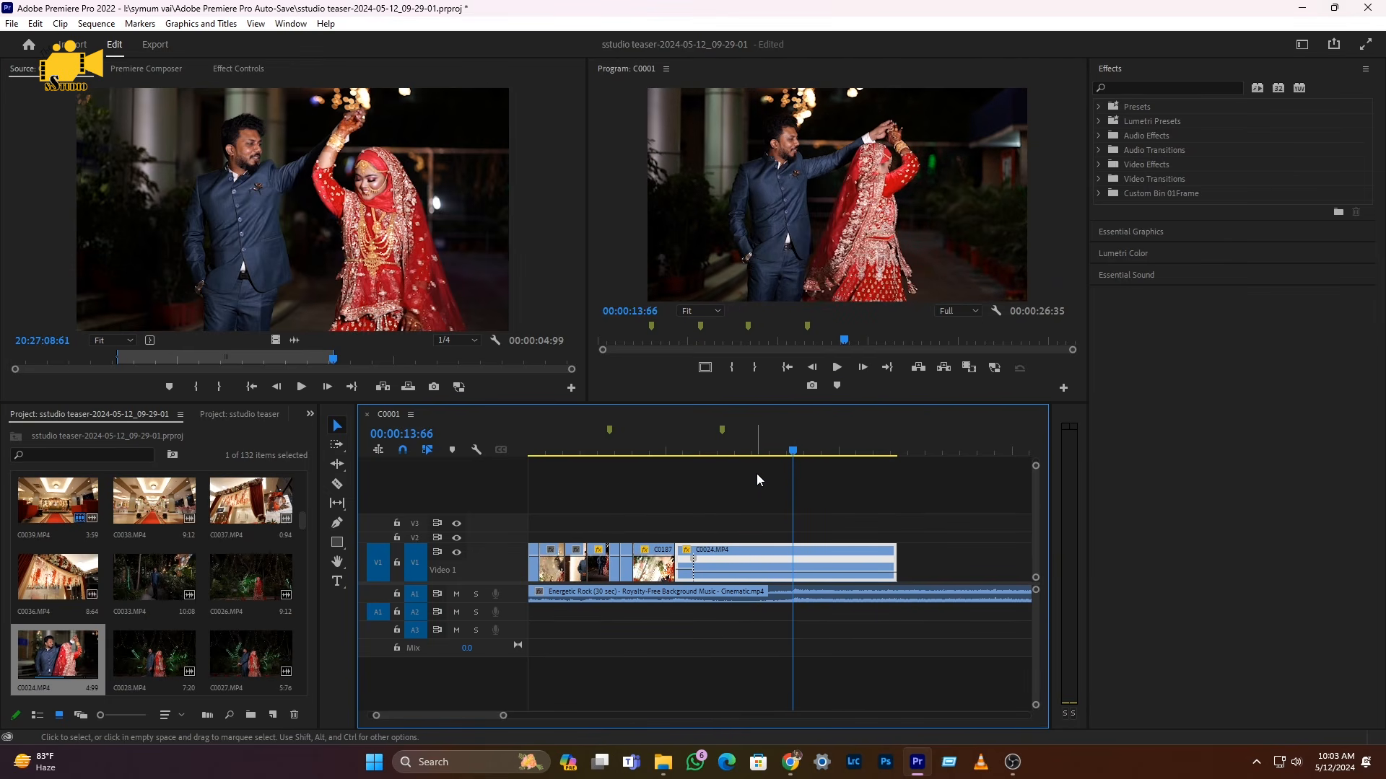
pyautogui.press('c')
pyautogui.click(799, 550)
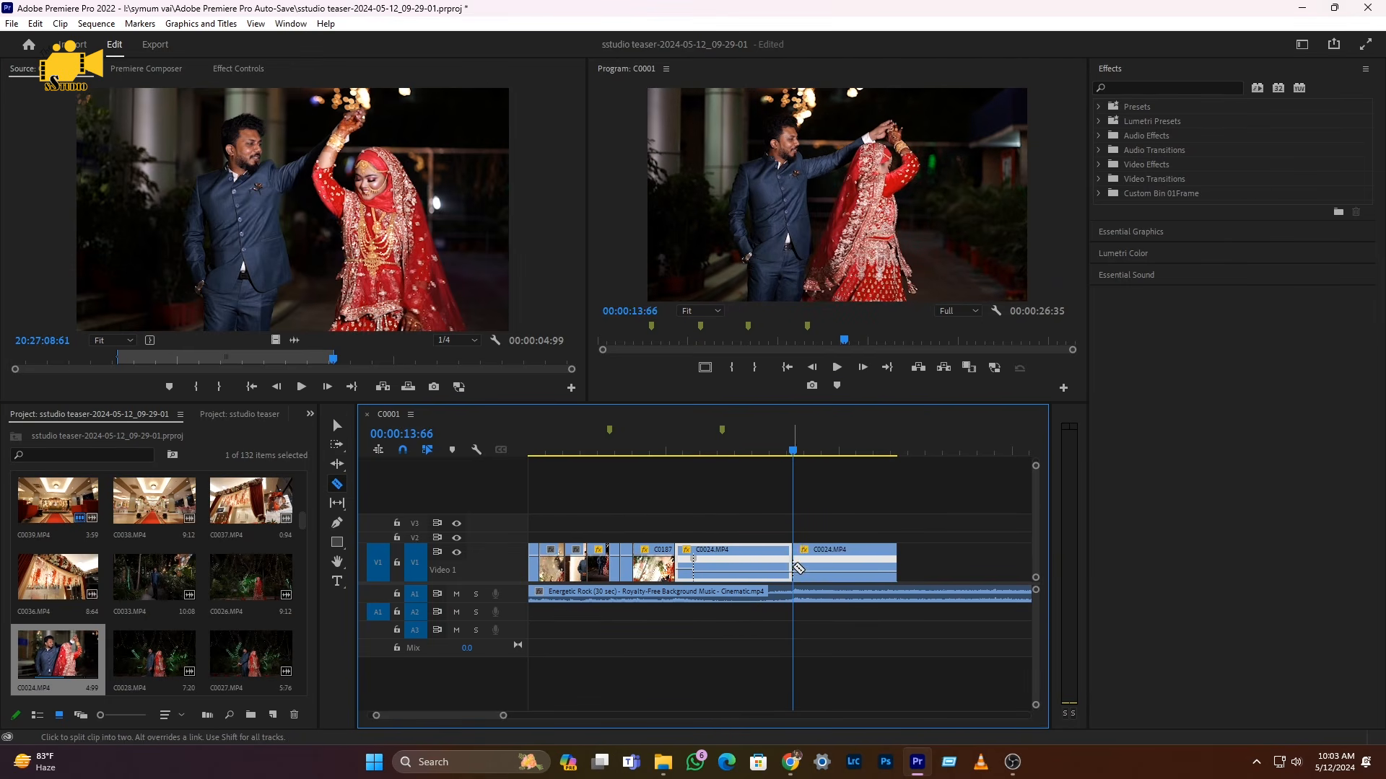
pyautogui.press('v')
pyautogui.press('Delete')
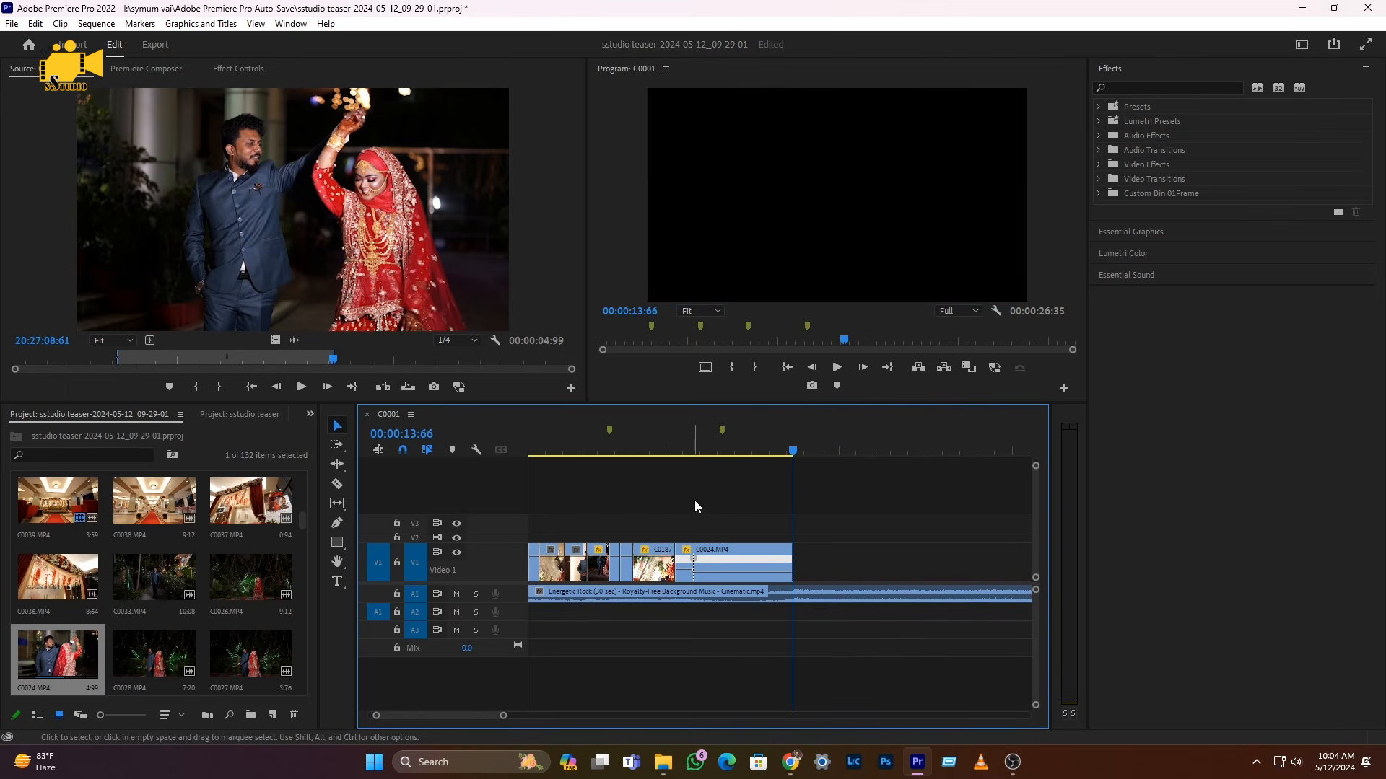
# - Return to 00:00:10:40 near the start of C0024.MP4 and examine its speed keyframe in close-up
pyautogui.click(680, 452)
pyautogui.scroll(3, 693, 554)
pyautogui.scroll(2, 693, 554)
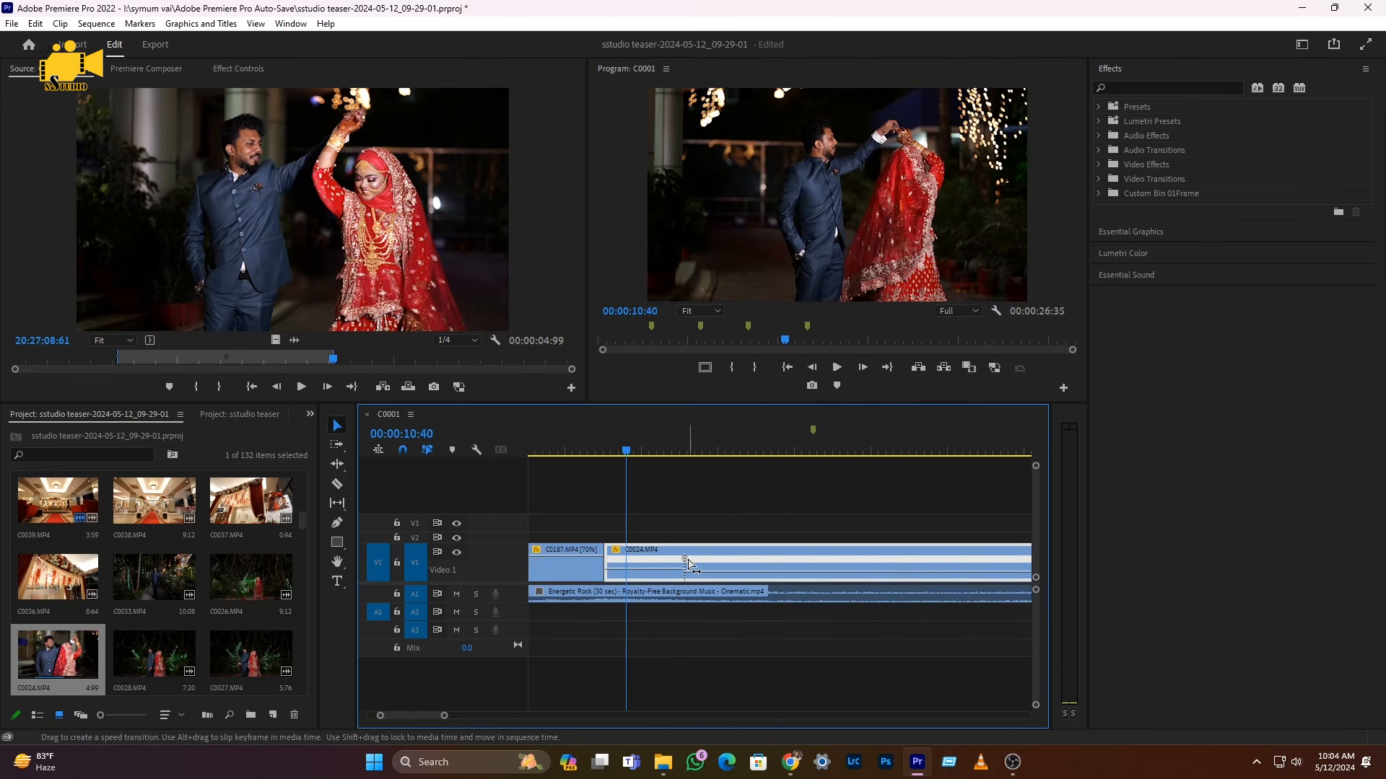
# - Split the speed keyframe on C0024.MP4 and widen it into a longer, gradual speed ramp
pyautogui.moveTo(689, 565); pyautogui.dragTo(731, 564)
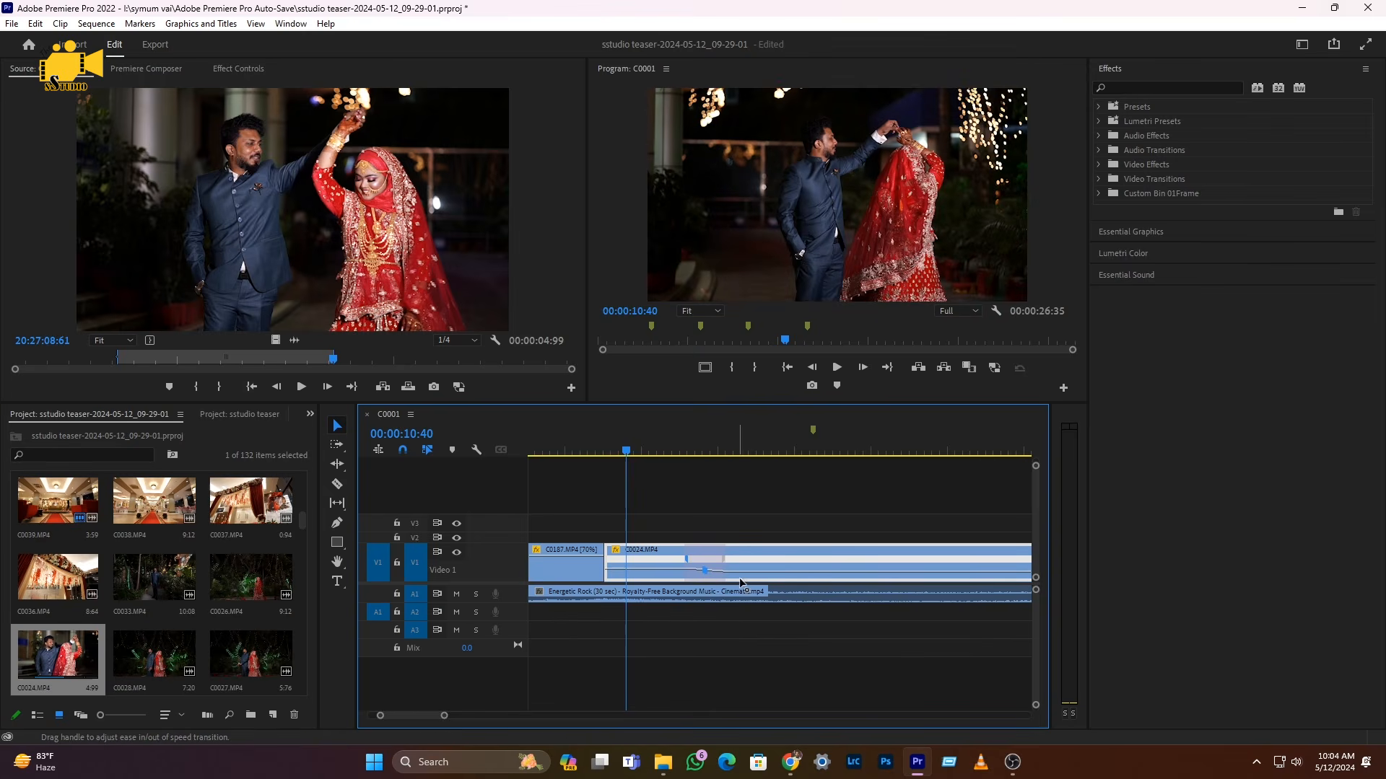
pyautogui.scroll(-6, 724, 577)
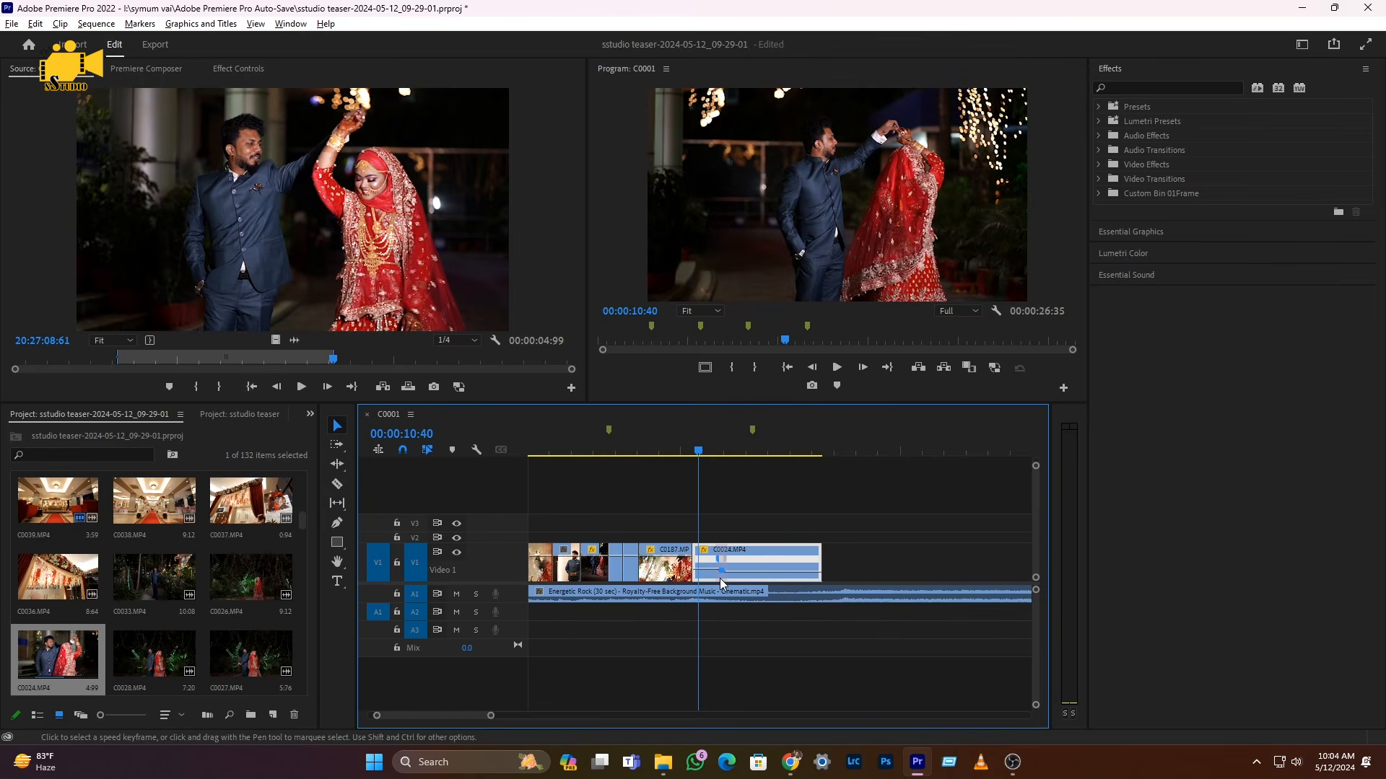
pyautogui.scroll(5, 724, 577)
pyautogui.moveTo(732, 559); pyautogui.dragTo(762, 563)
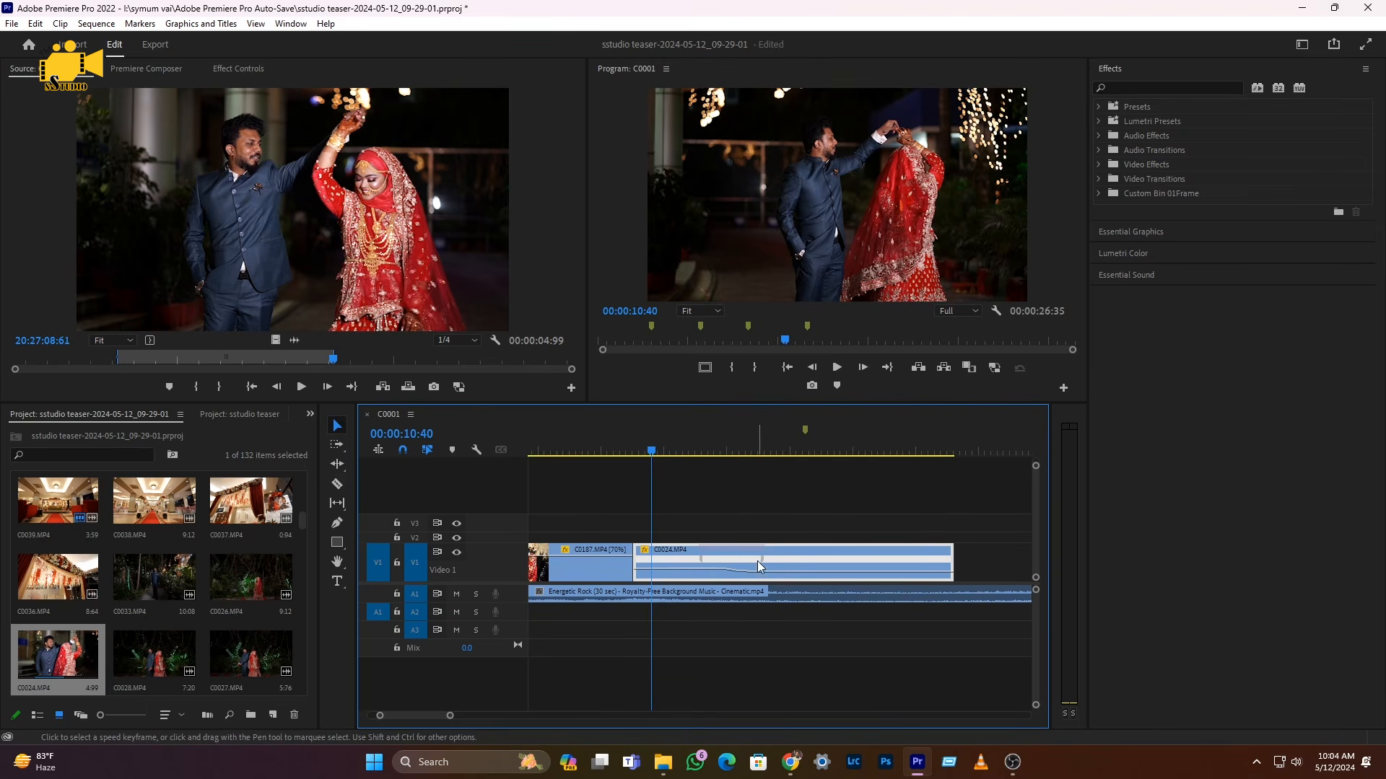
pyautogui.click(749, 570)
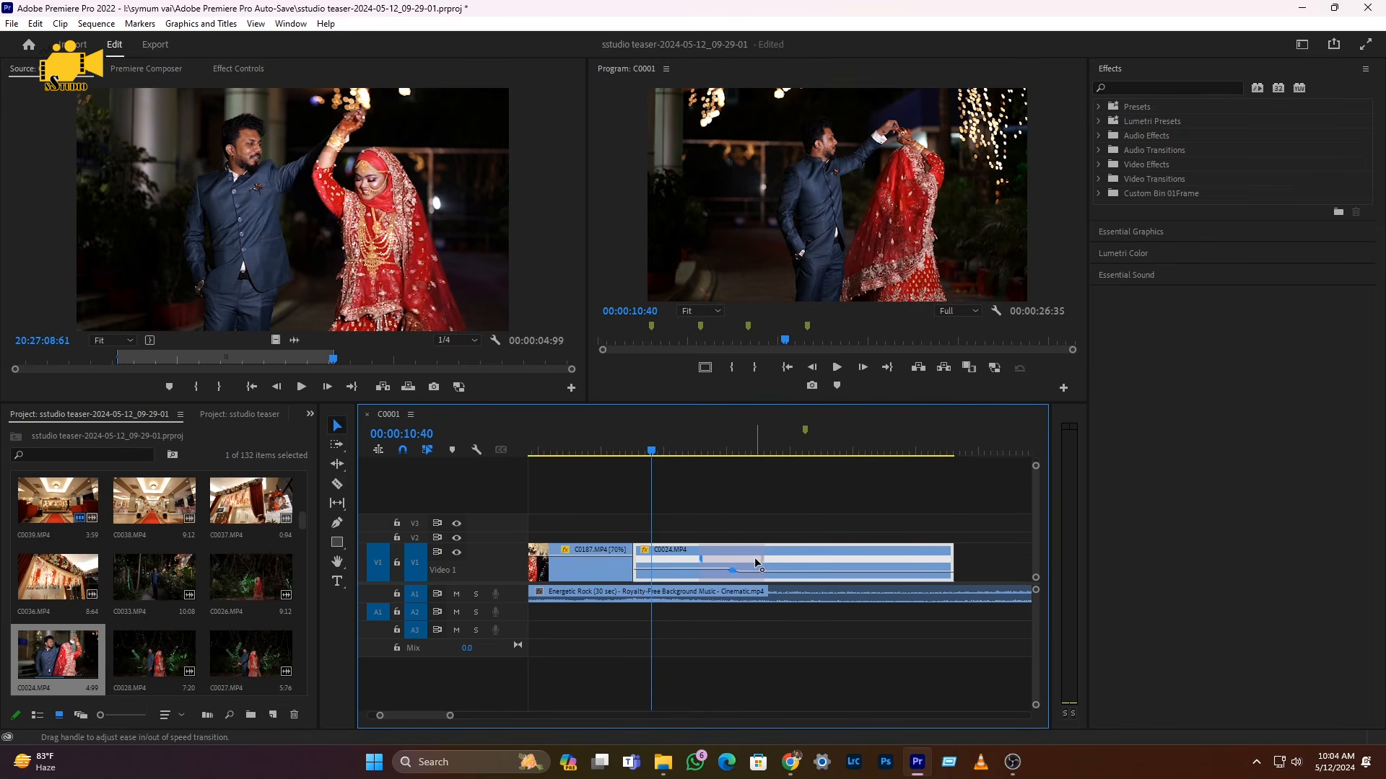
# - Play back C0024.MP4 from its start to check the widened speed ramp
pyautogui.scroll(-4, 722, 603)
pyautogui.press('space')
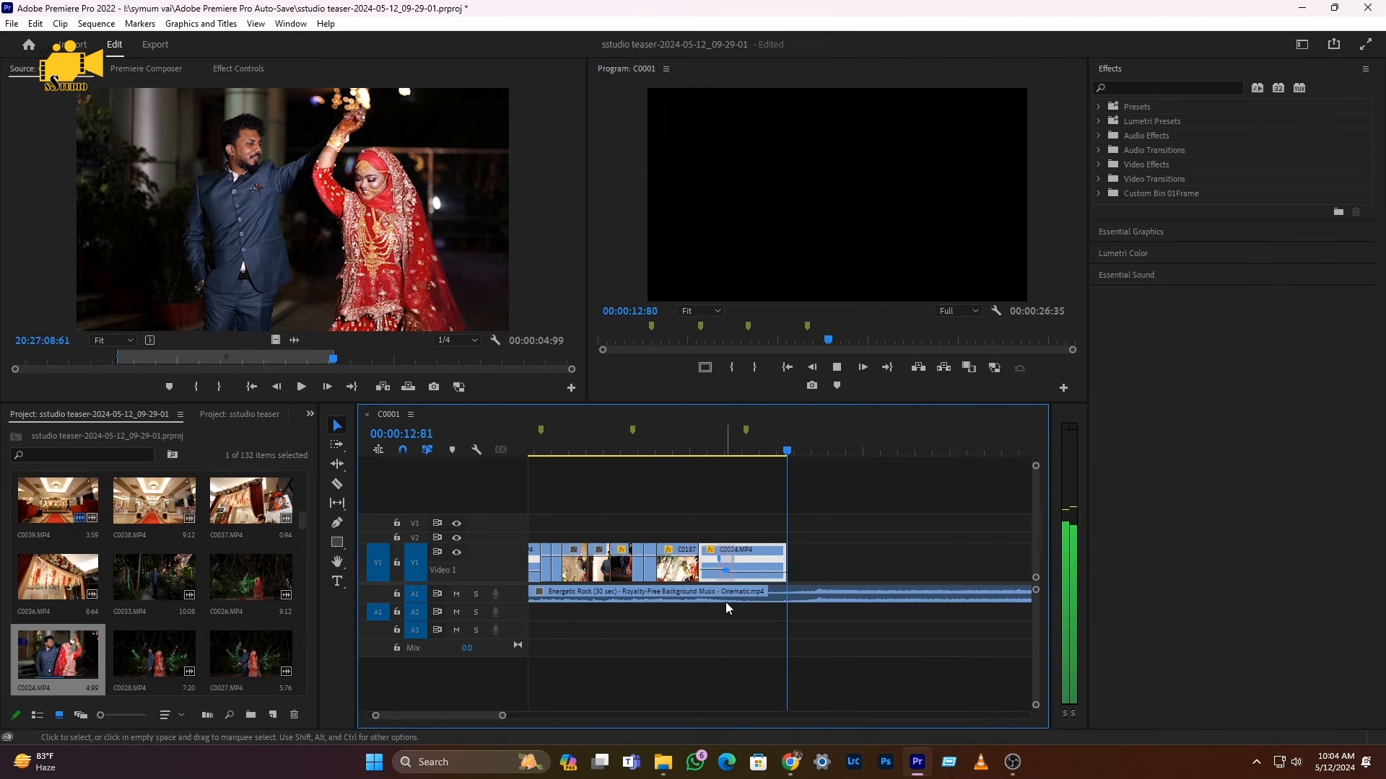
pyautogui.scroll(2, 708, 445)
pyautogui.click(683, 443)
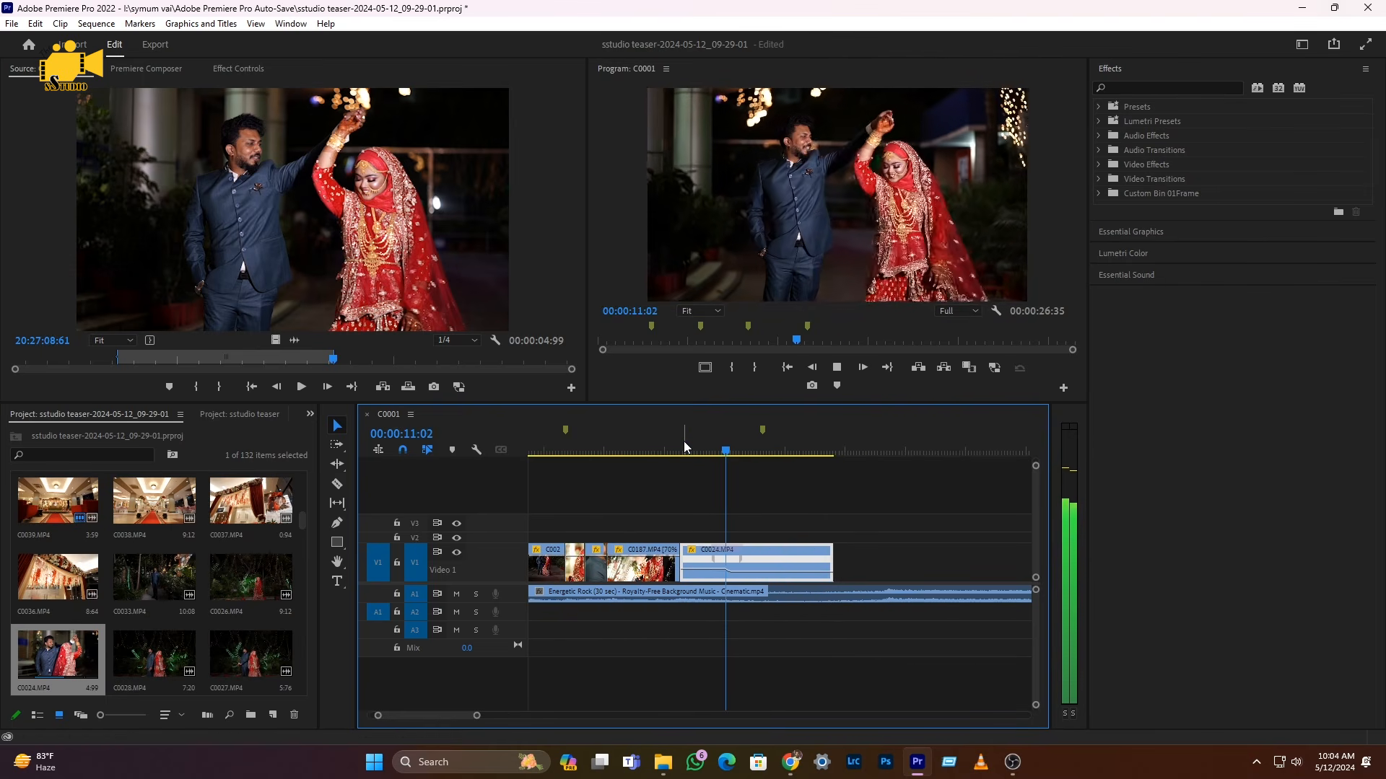
pyautogui.click(683, 443)
pyautogui.scroll(1, 726, 565)
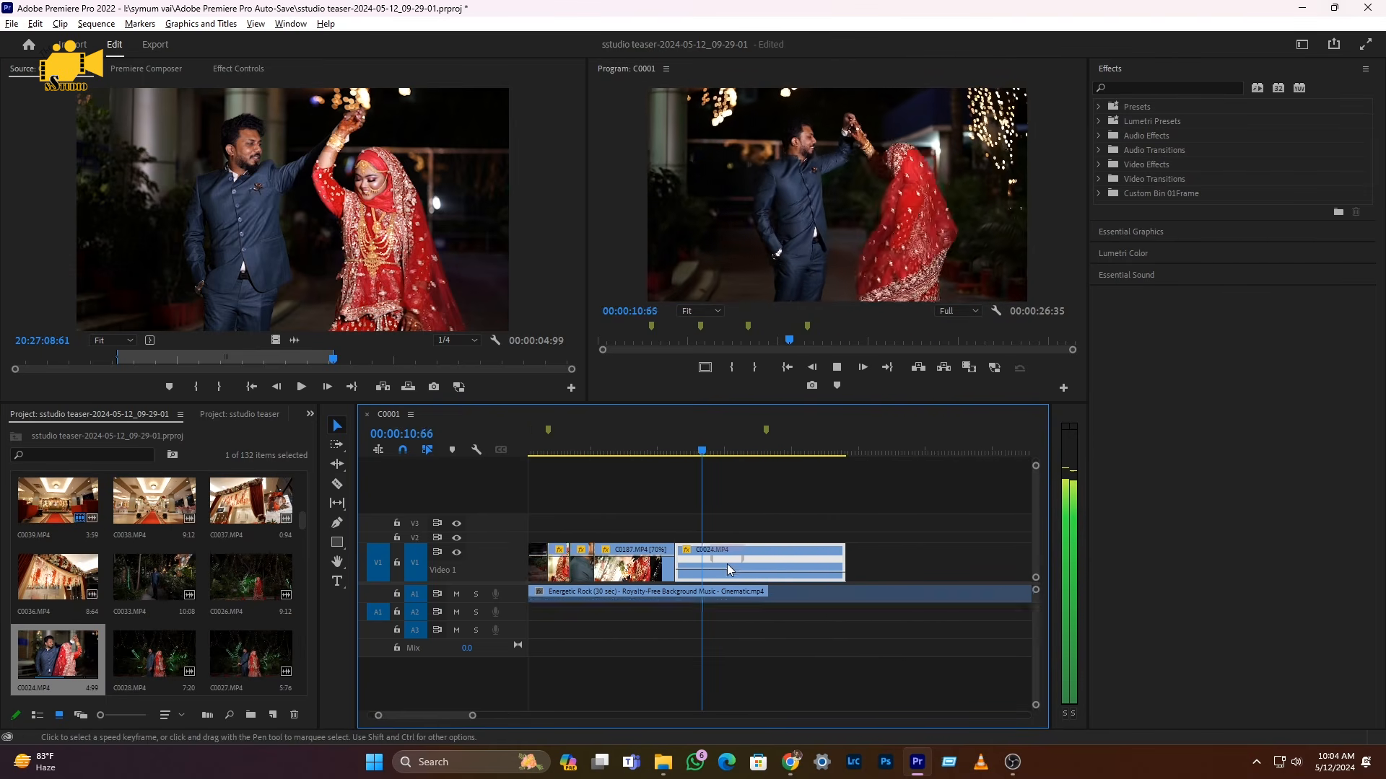
# - Stop playback and shorten C0024.MP4's speed ramp by bringing its end keyframe closer to the start keyframe
pyautogui.scroll(2, 727, 564)
pyautogui.press('space')
pyautogui.moveTo(756, 560); pyautogui.dragTo(719, 560)
pyautogui.scroll(-4, 733, 574)
# - Play the transition into C0024.MP4 and the clip's end to review the shortened speed ramp
pyautogui.click(704, 455)
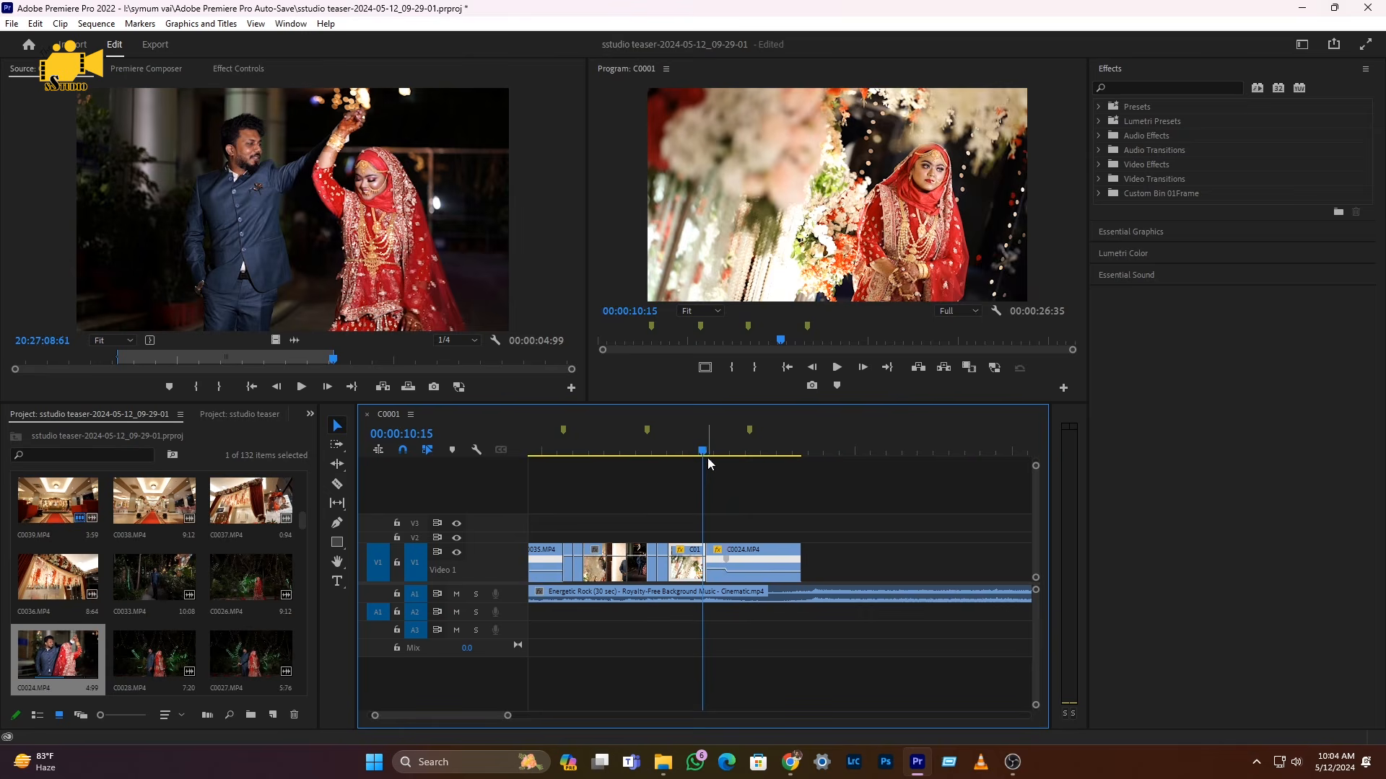
pyautogui.press('space')
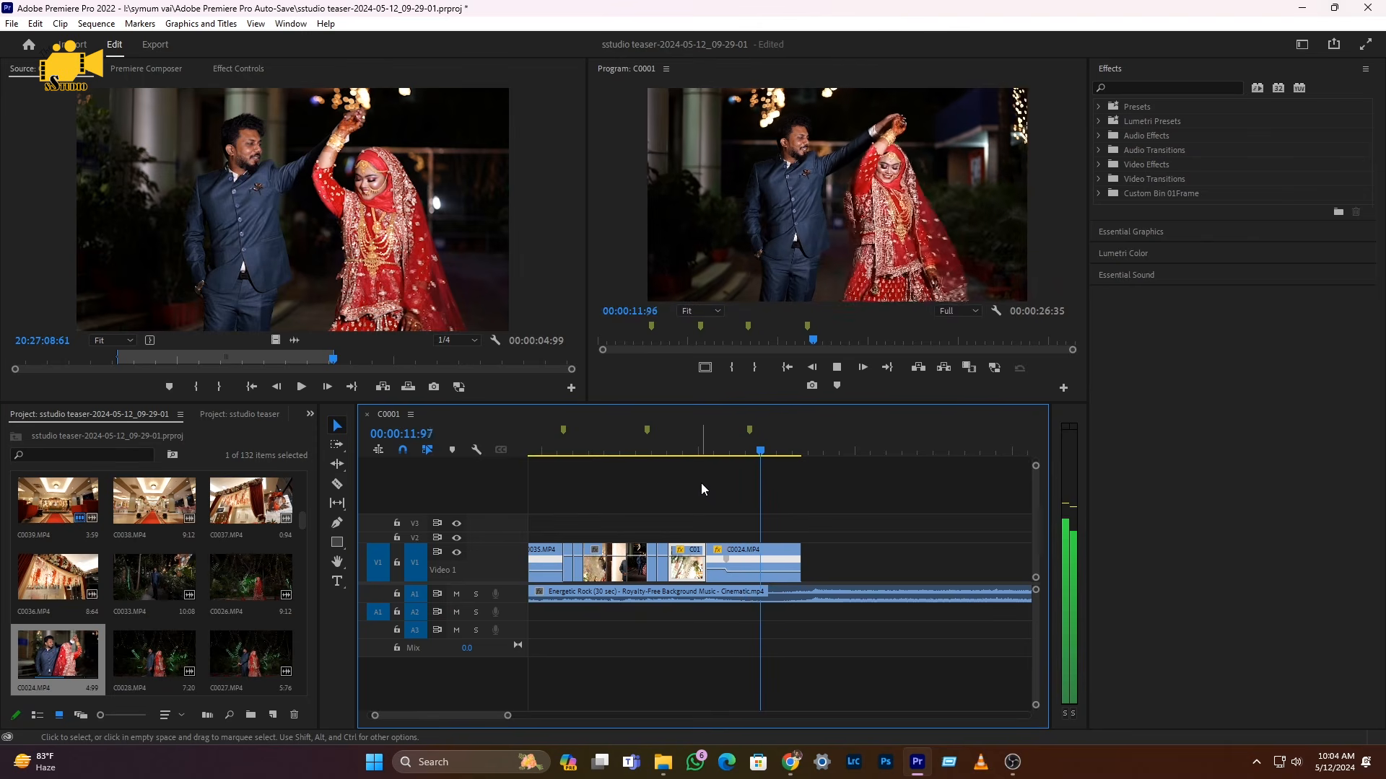
pyautogui.click(738, 492)
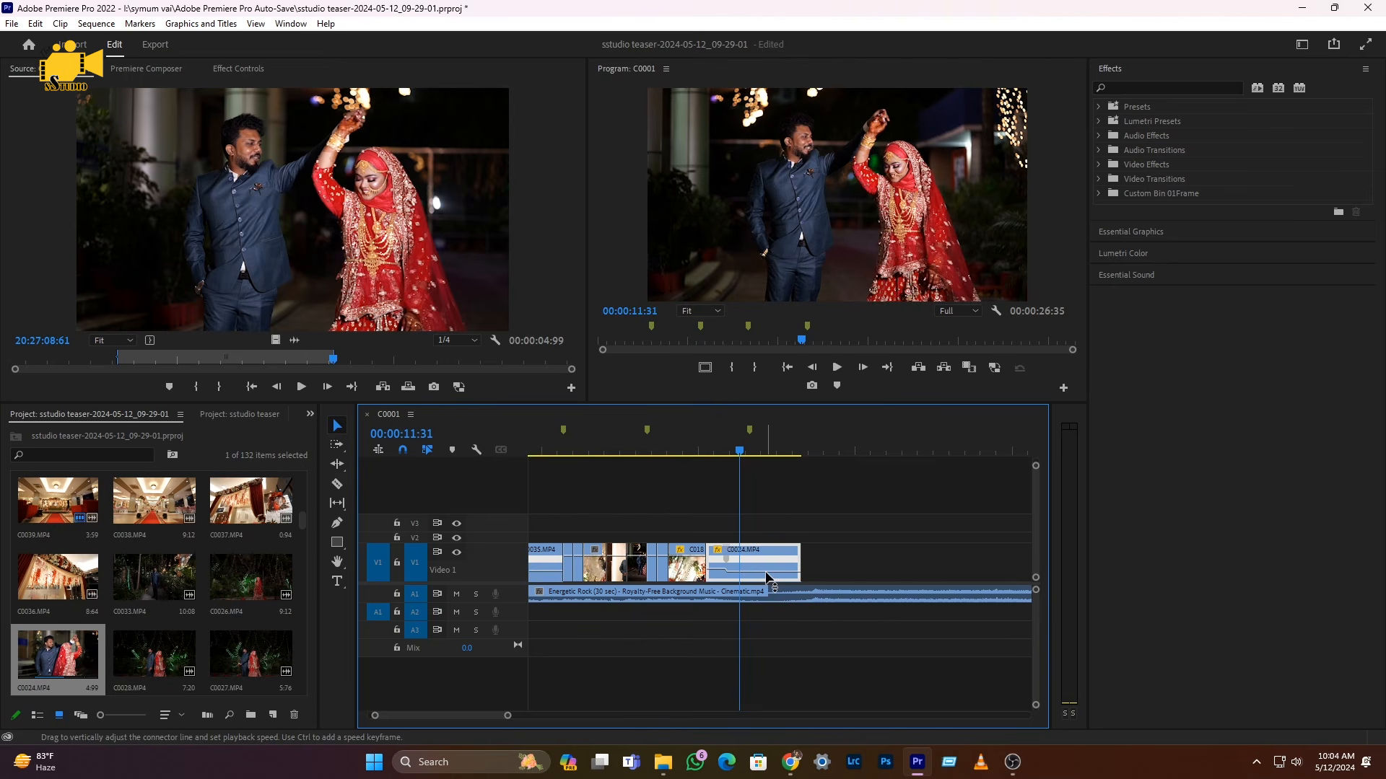
pyautogui.press('space')
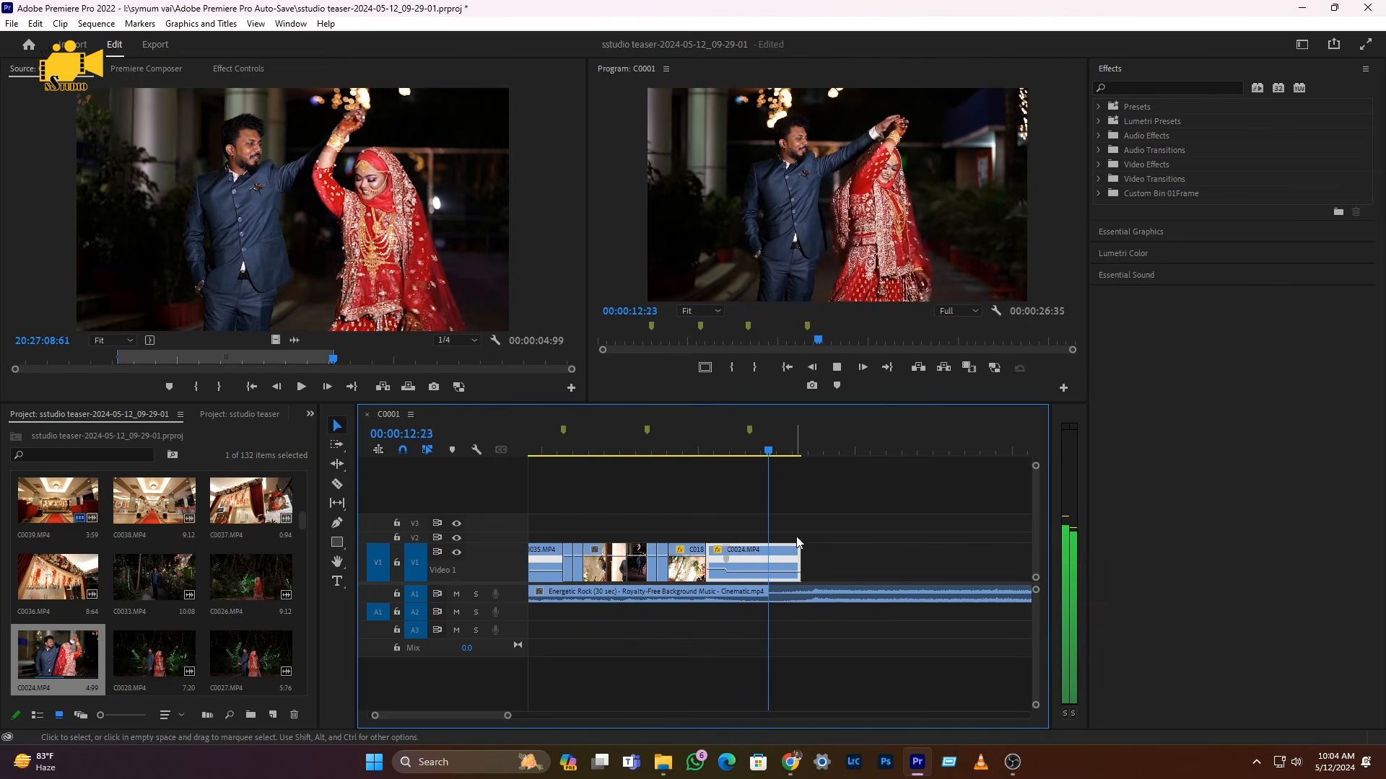
pyautogui.press('space')
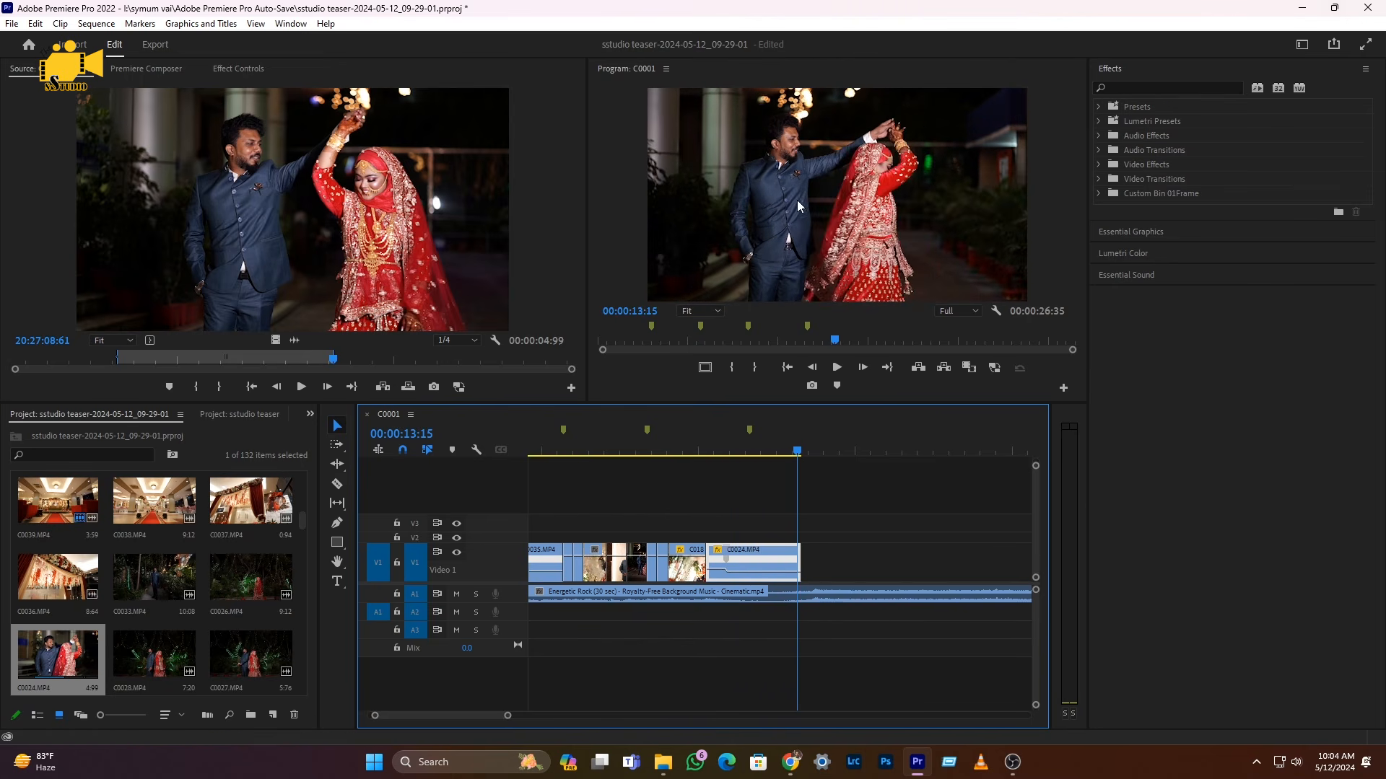
pyautogui.click(785, 450)
pyautogui.press('space')
pyautogui.click(770, 450)
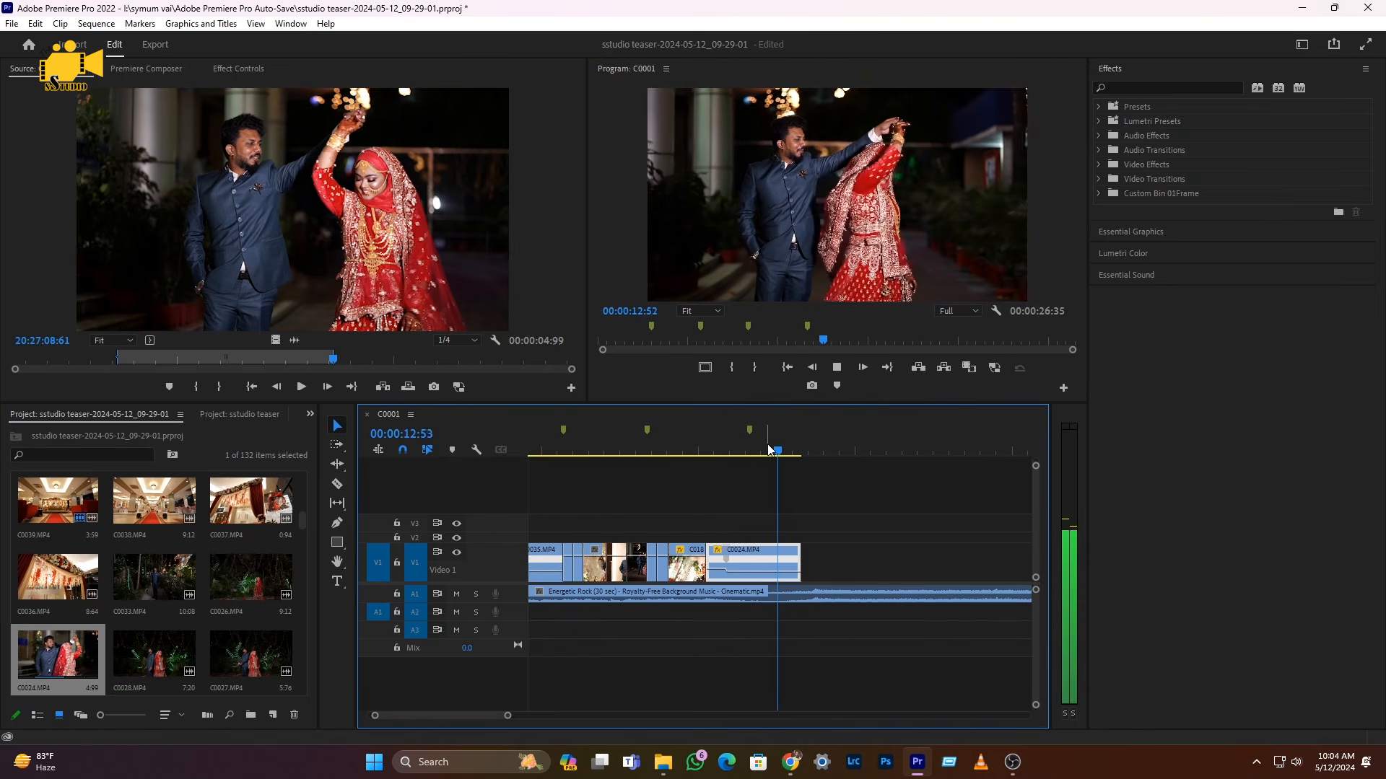
pyautogui.press('space')
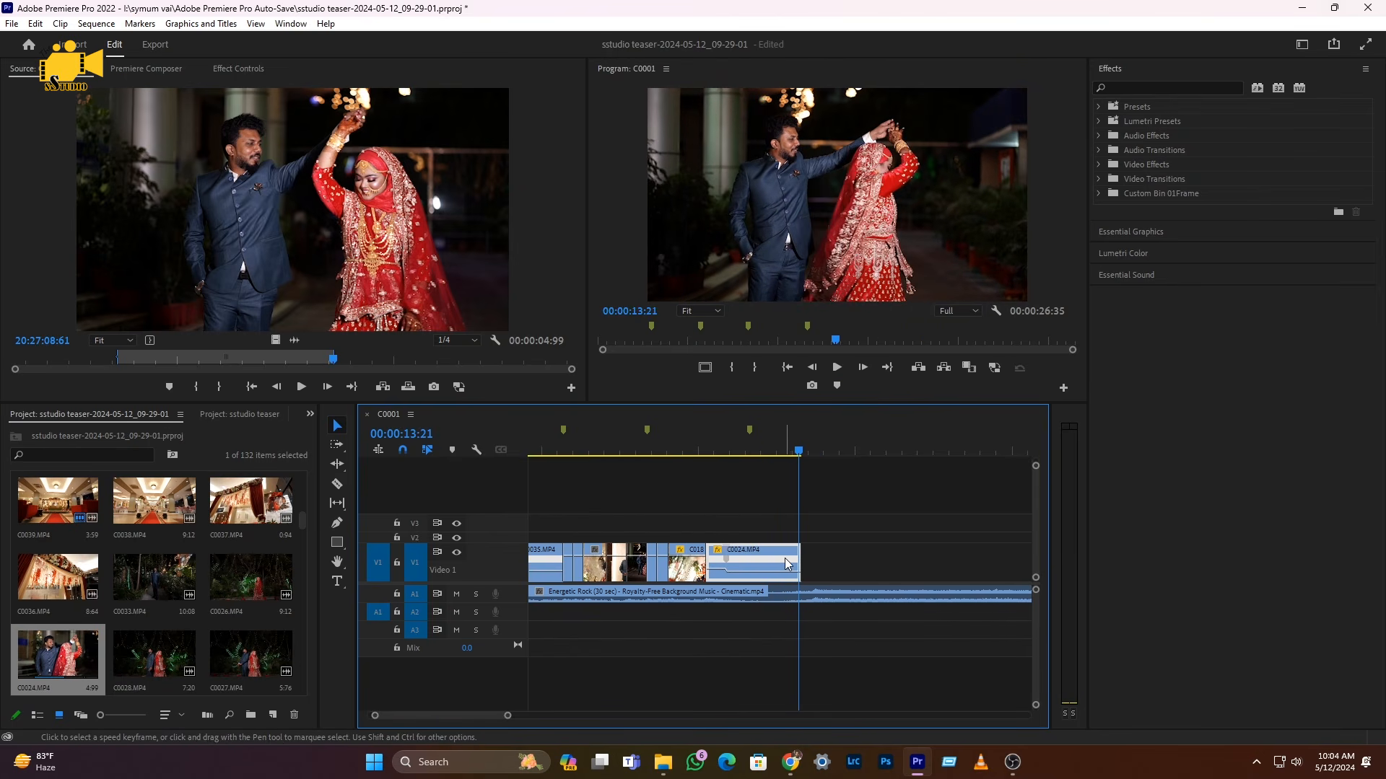
# - Slow the section of C0024.MP4 after the speed ramp to about 31% and play the clip
pyautogui.scroll(2, 785, 558)
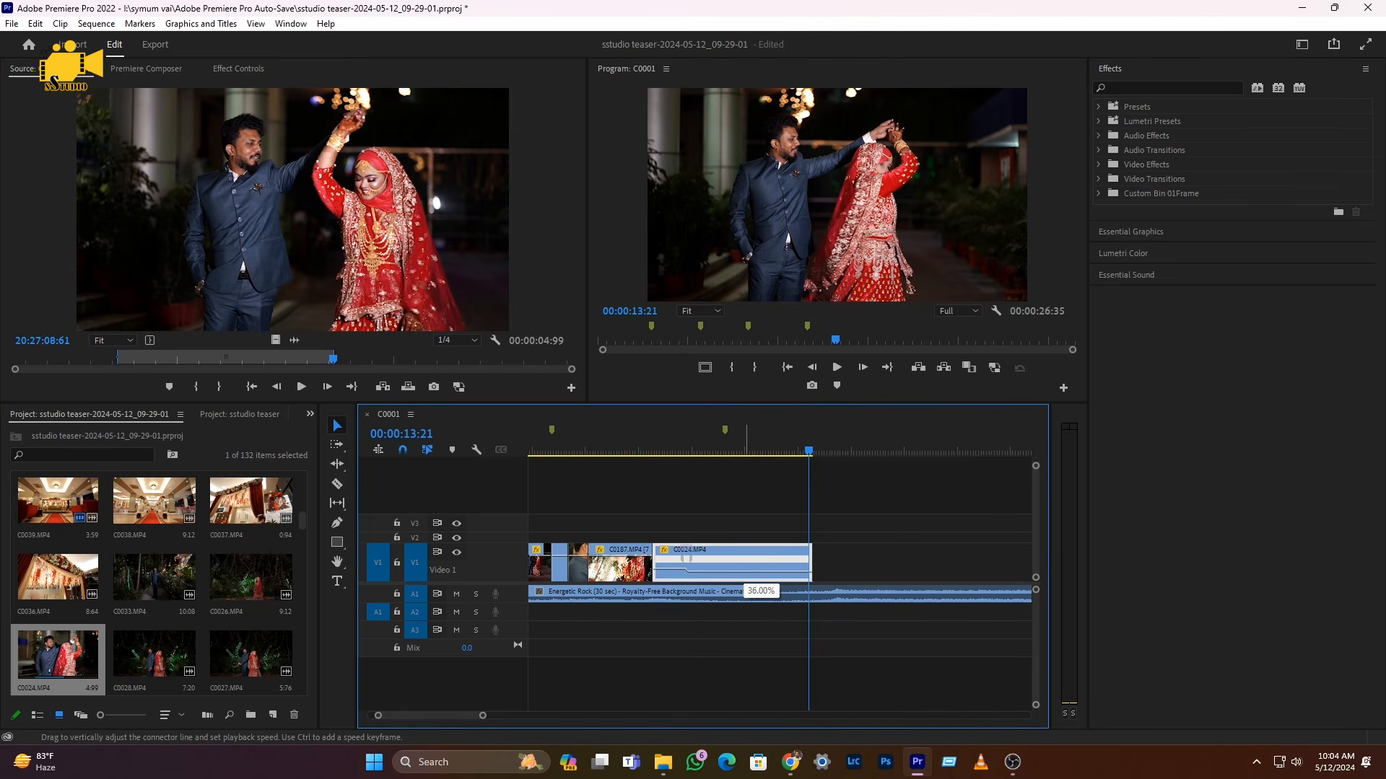
pyautogui.moveTo(744, 574); pyautogui.dragTo(743, 579)
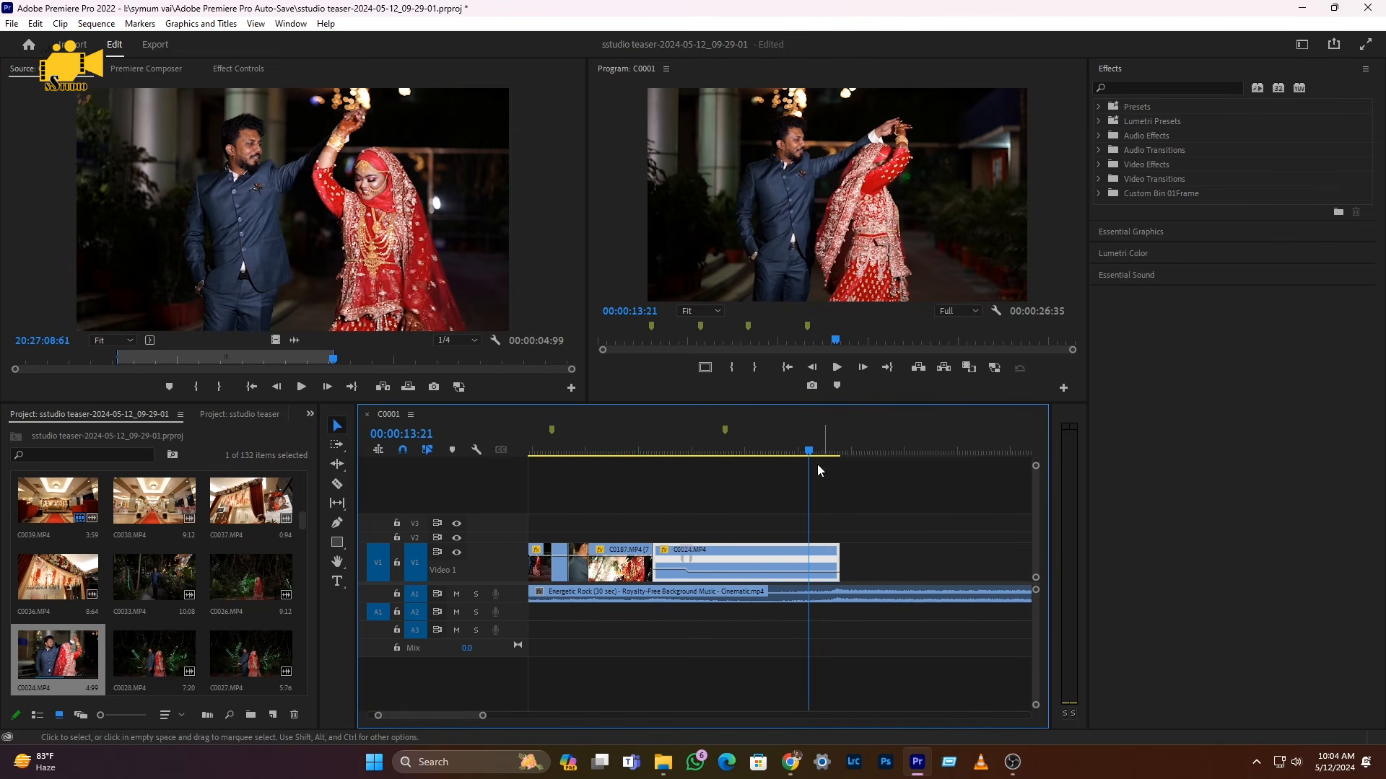
pyautogui.moveTo(809, 451); pyautogui.dragTo(668, 451)
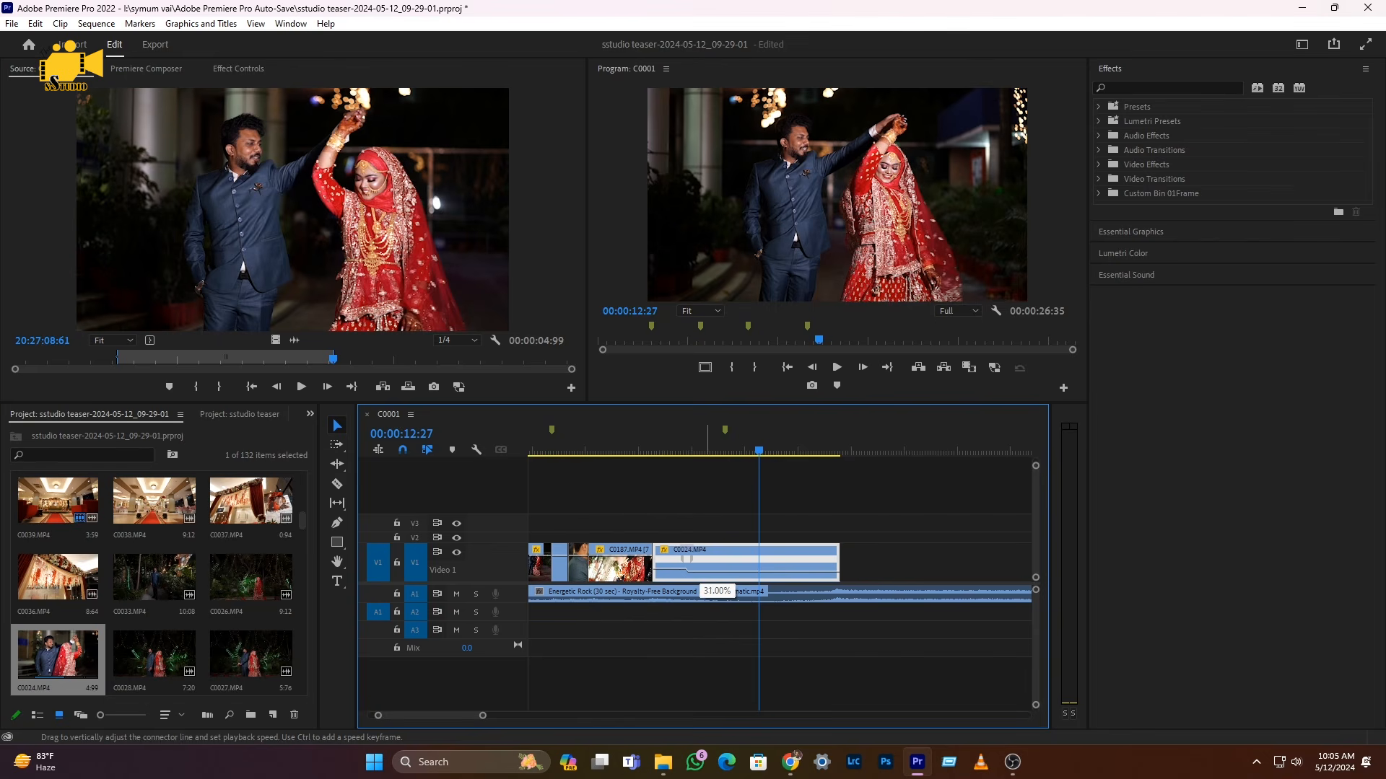
pyautogui.moveTo(743, 581); pyautogui.dragTo(743, 584)
pyautogui.click(672, 451)
pyautogui.press('space')
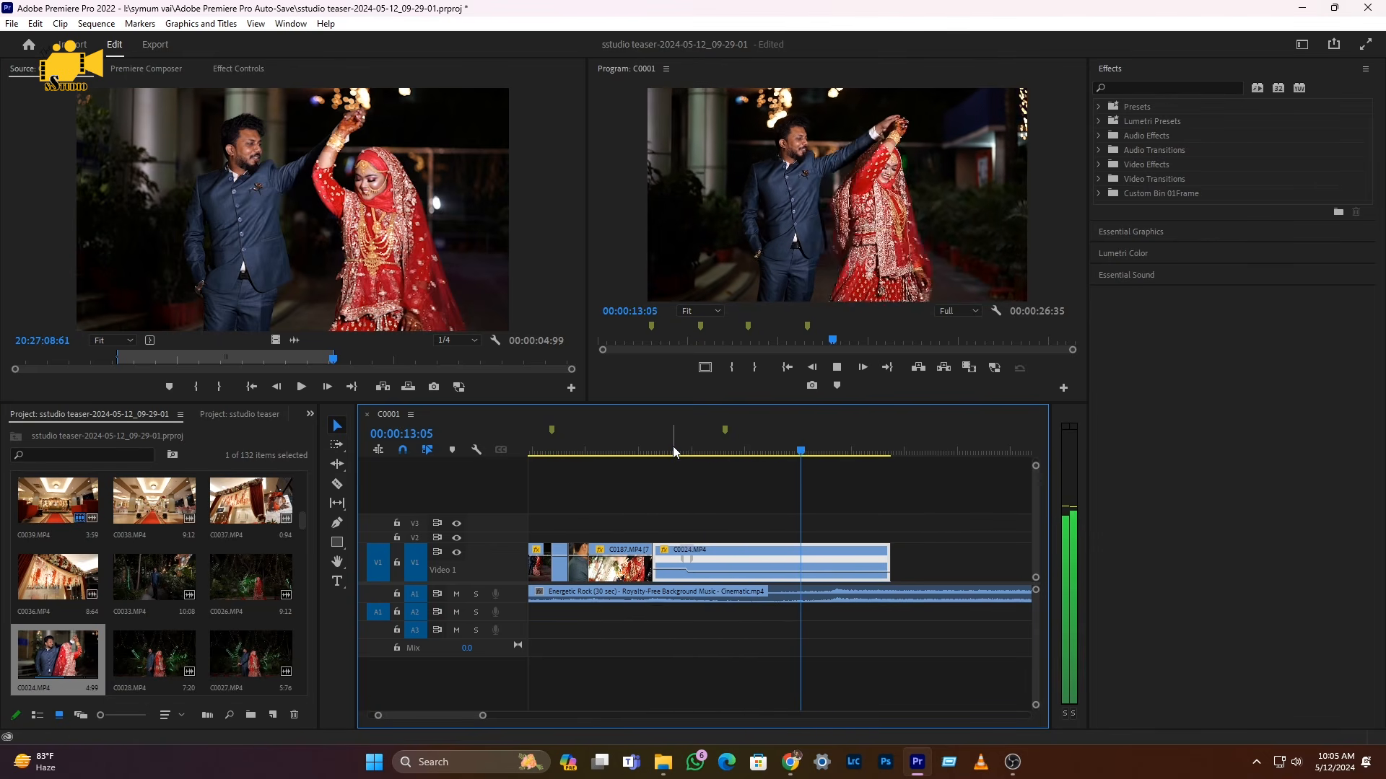
# - Cut C0024.MP4 at 00:00:13:56 and delete the remaining tail
pyautogui.press('space')
pyautogui.click(787, 448)
pyautogui.press('space')
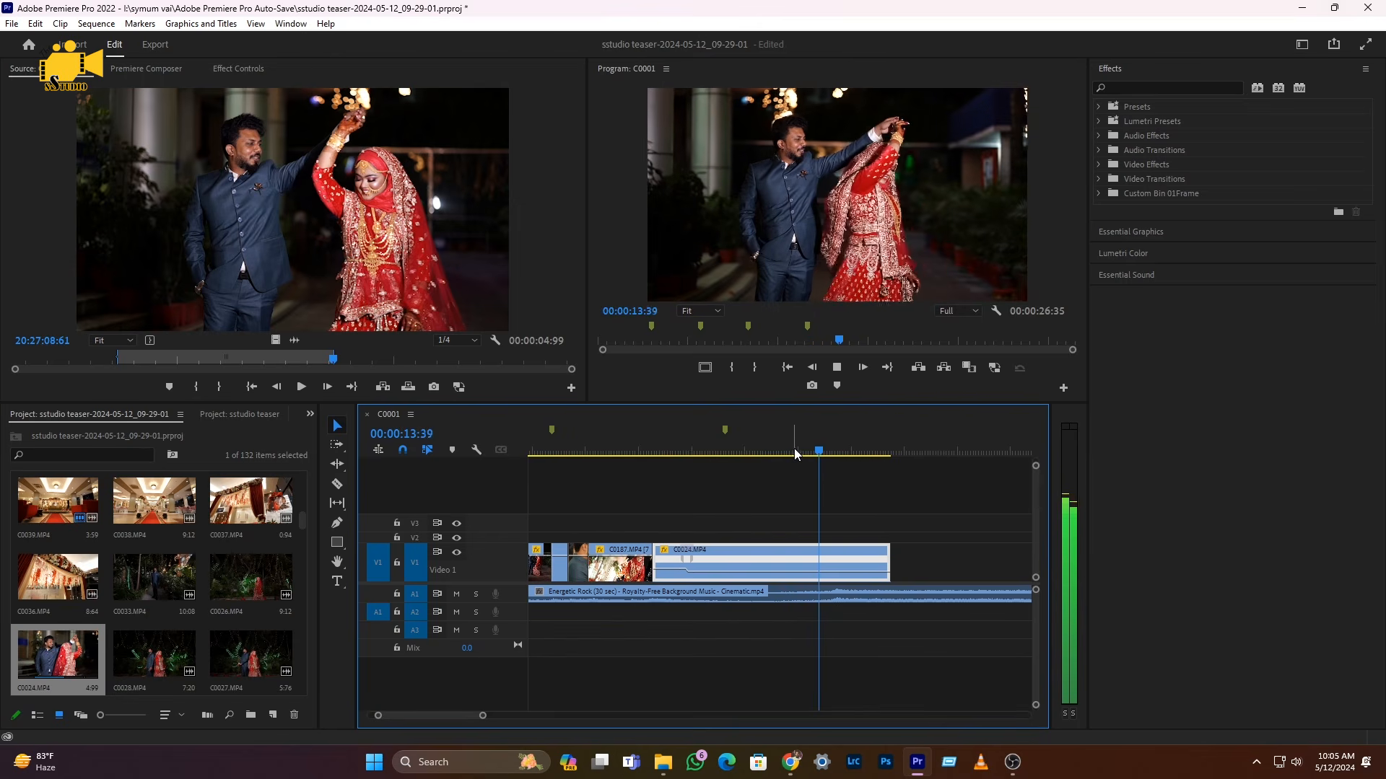
pyautogui.press('space')
pyautogui.hotkey('ctrl', 'k')
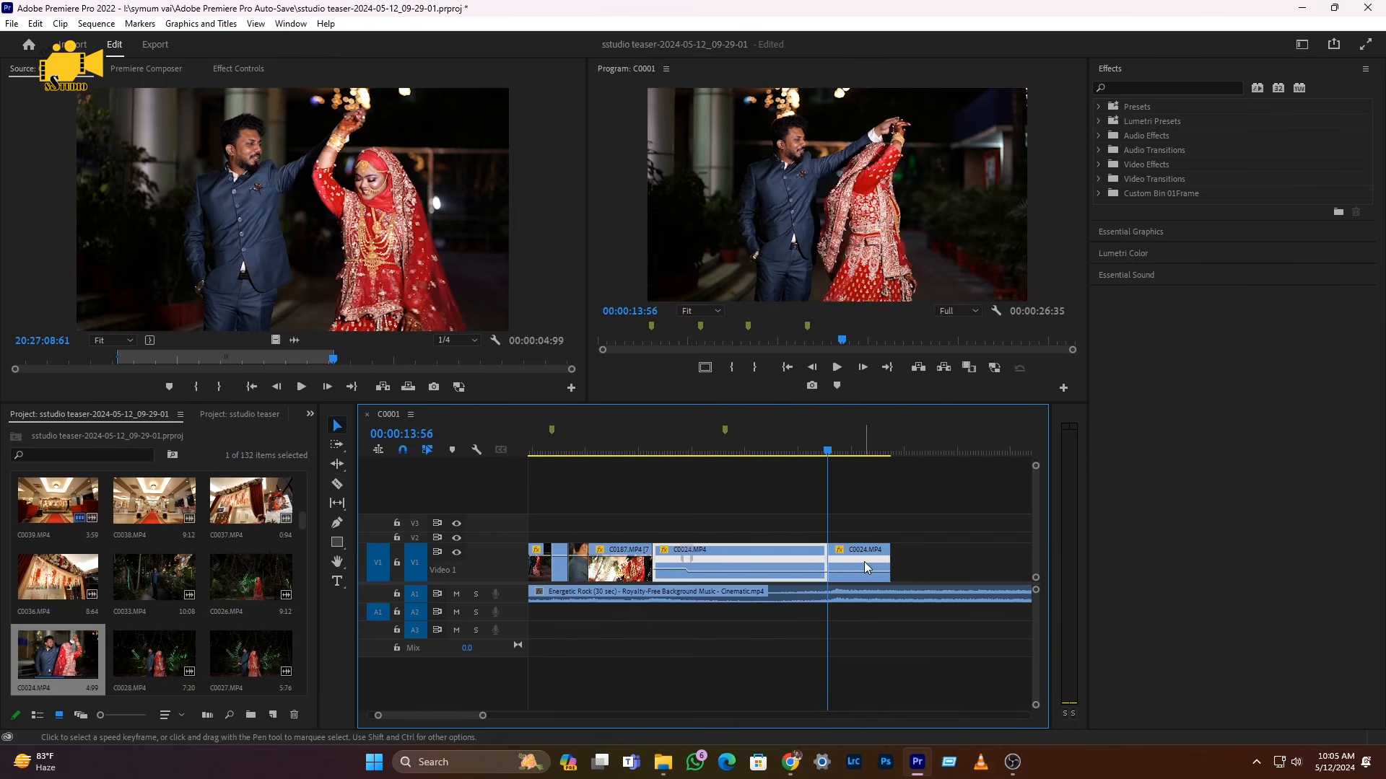
pyautogui.click(841, 580)
pyautogui.press('Delete')
# - Bring back the removed tail of C0024.MP4 after the cut and delete it again
pyautogui.scroll(-2, 757, 565)
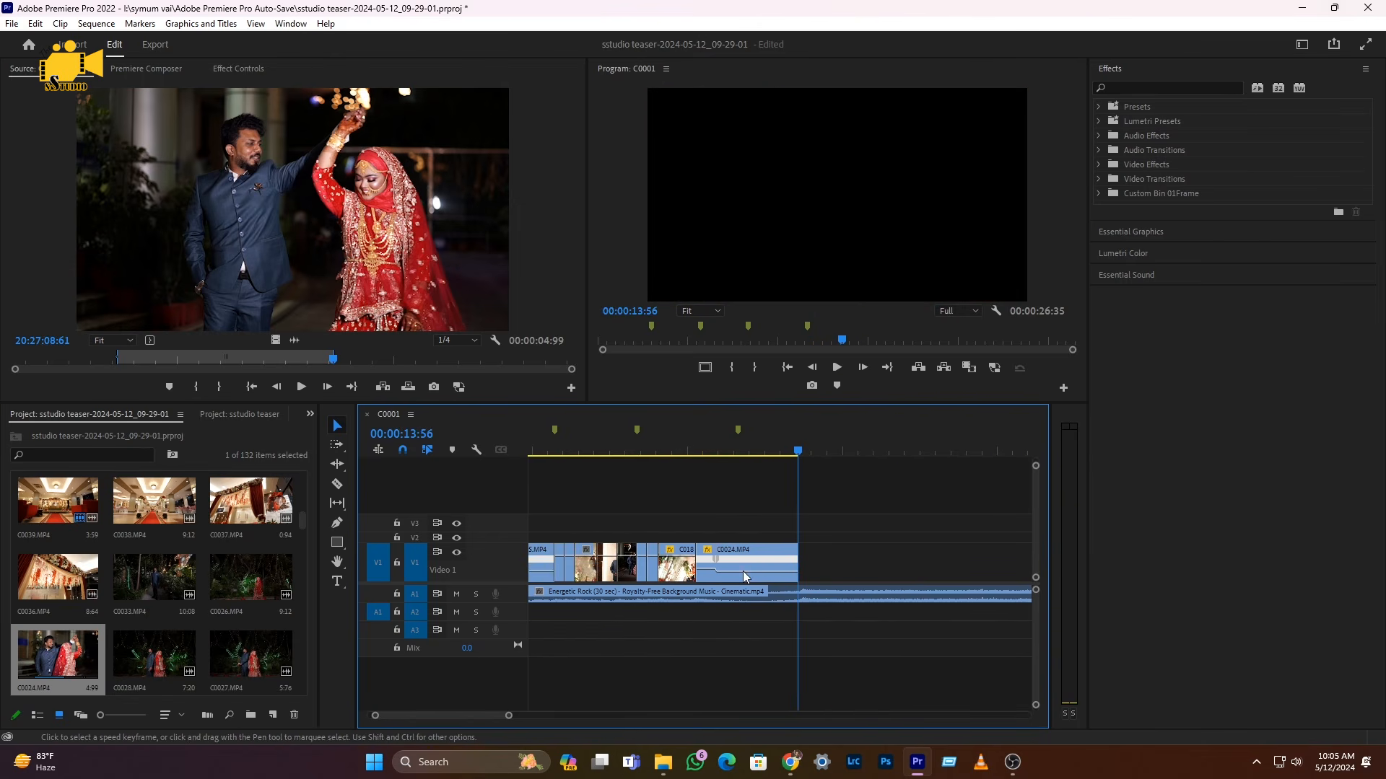
pyautogui.scroll(3, 769, 584)
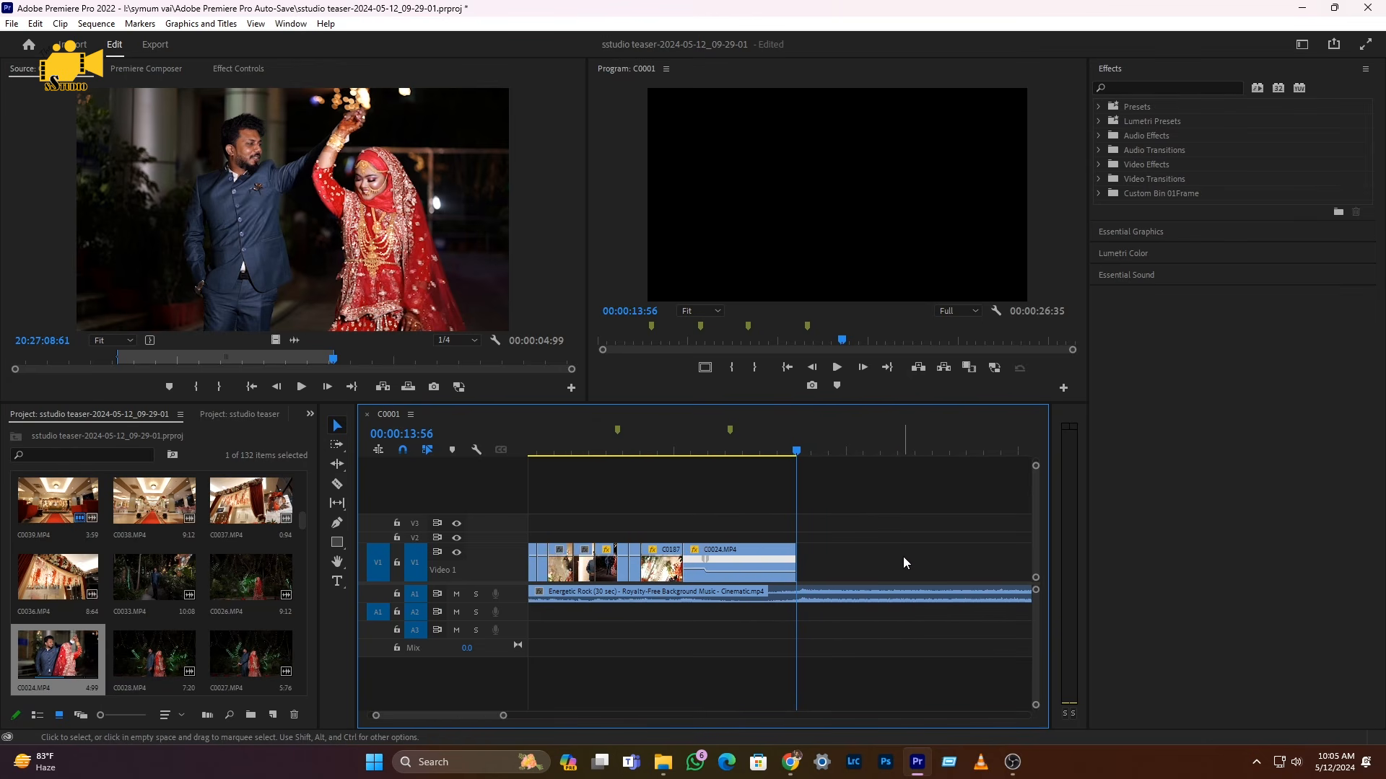
pyautogui.moveTo(804, 566); pyautogui.dragTo(846, 567)
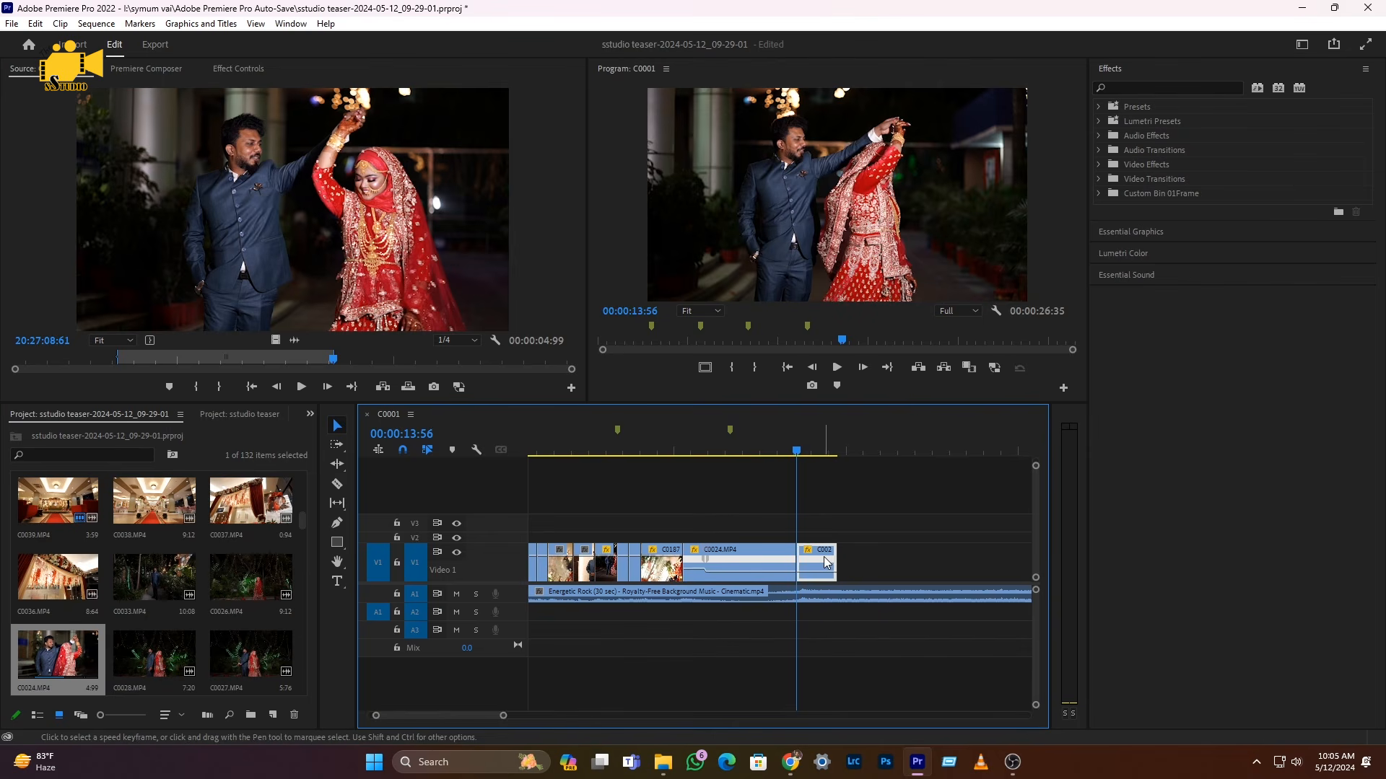
pyautogui.press('Delete')
# - Add a sequence marker at the end of C0024.MP4, at 00:00:13:56
pyautogui.press('-')
pyautogui.press('-')
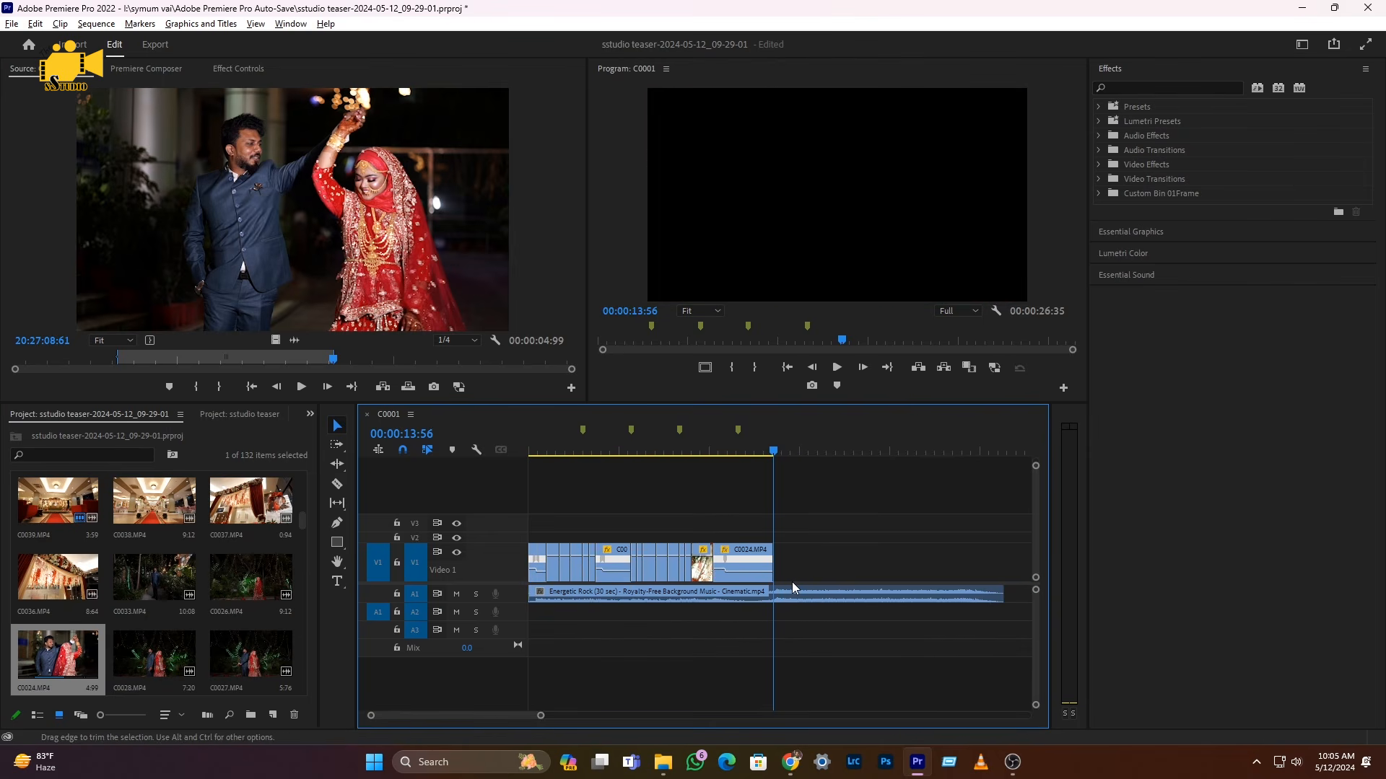
pyautogui.press('m')
# - Play the sequence from the beginning to review how the edited clips match the music
pyautogui.click(644, 450)
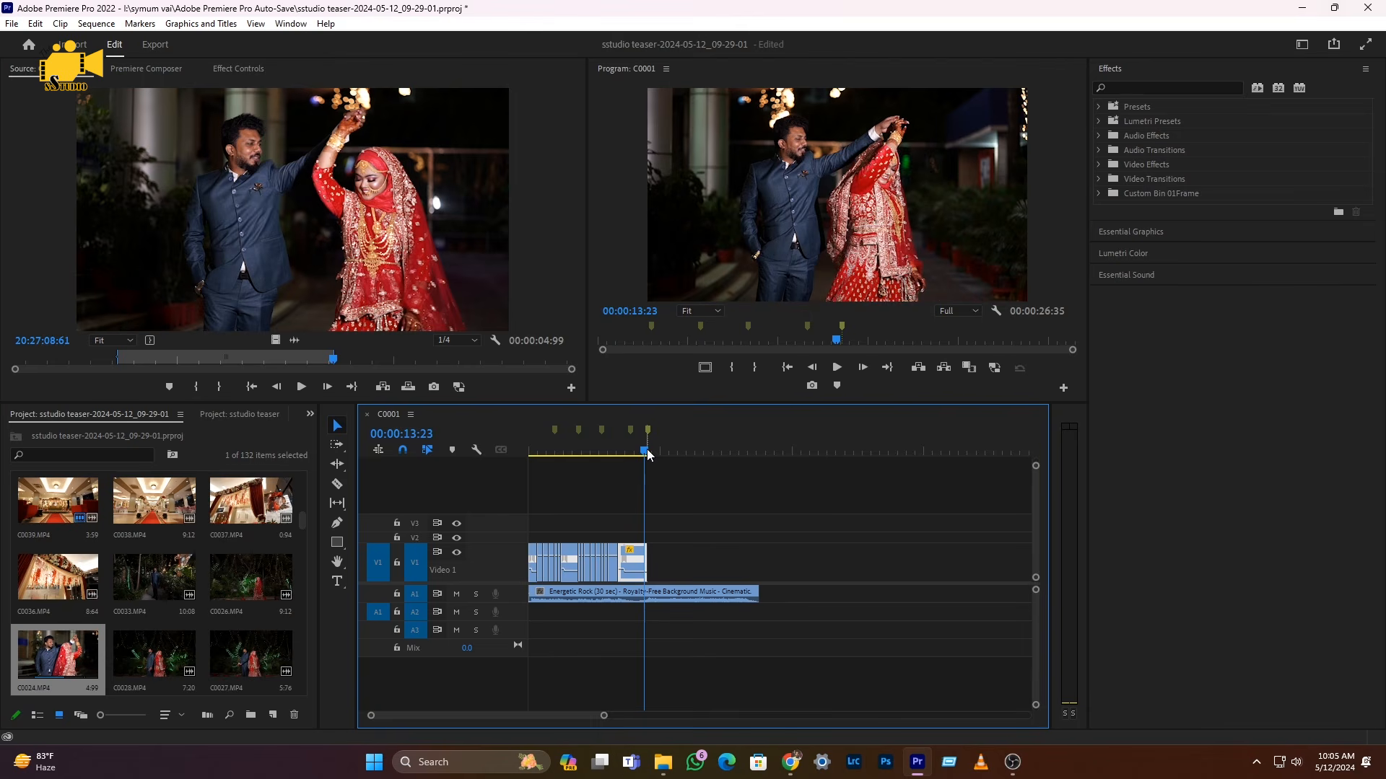
pyautogui.press('Home')
pyautogui.press('space')
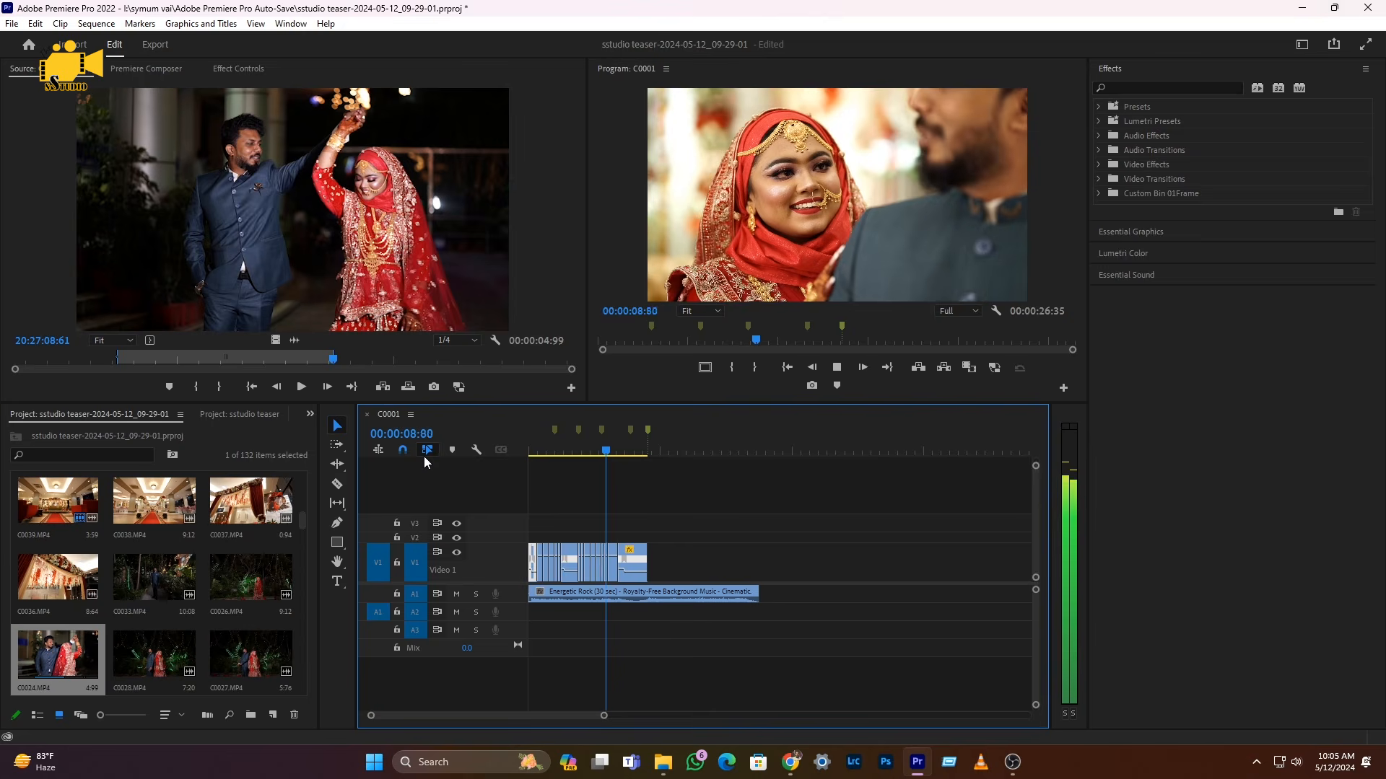
pyautogui.press('space')
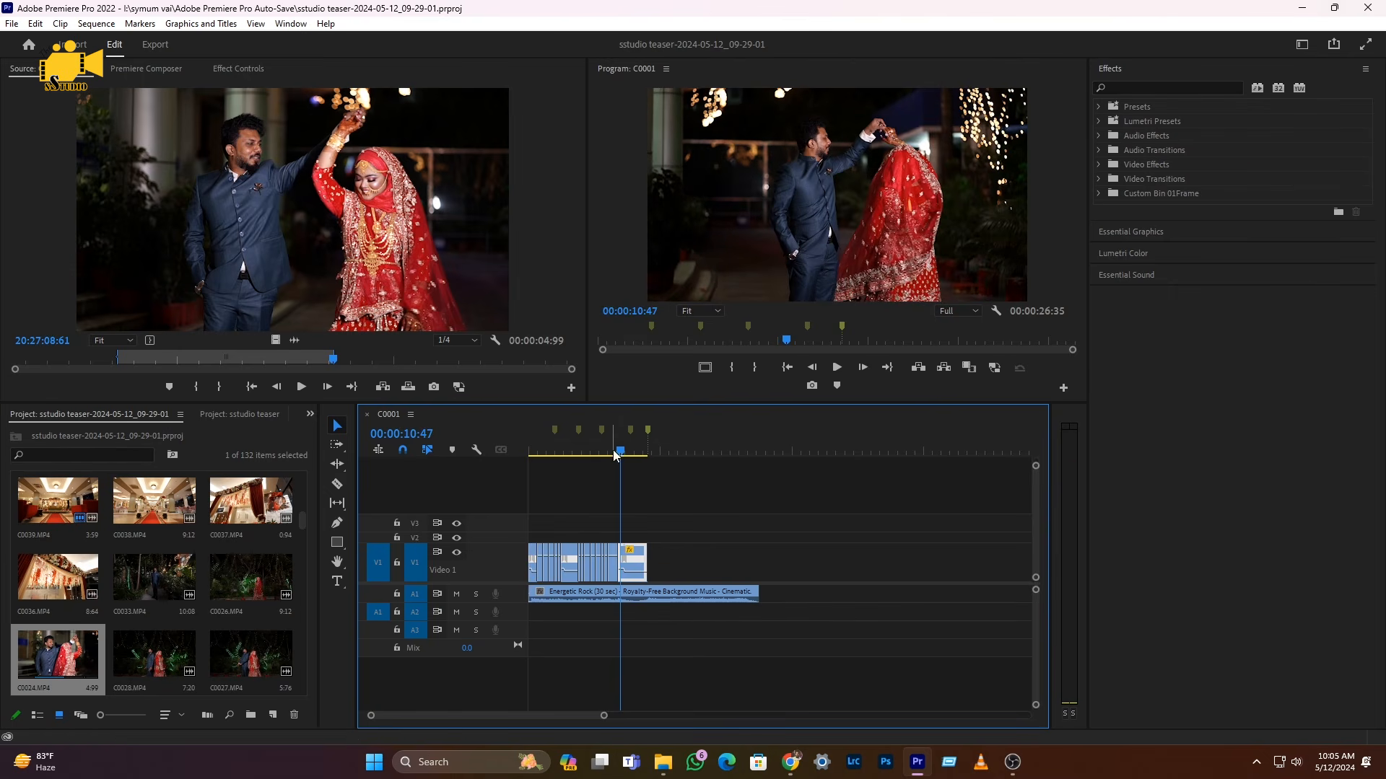
pyautogui.moveTo(616, 453); pyautogui.dragTo(380, 444)
pyautogui.press('space')
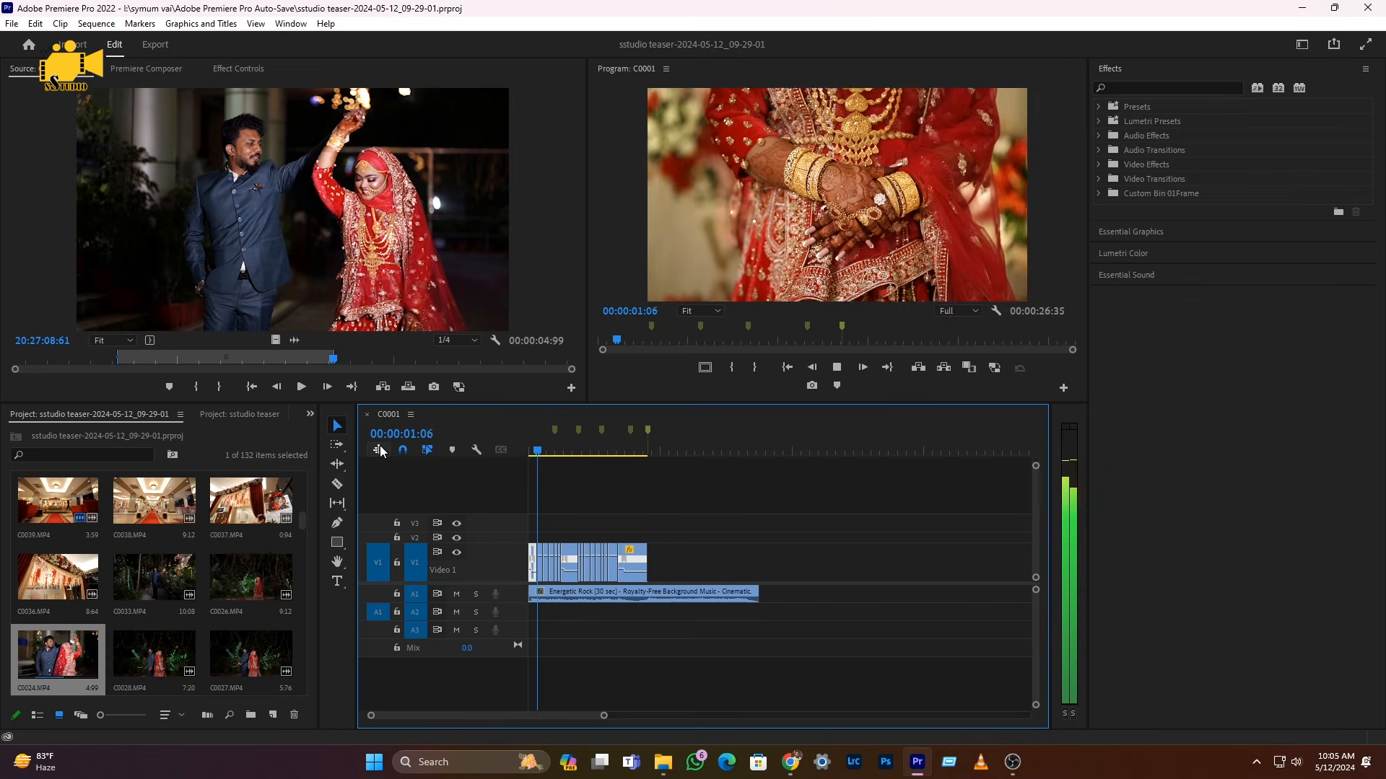
pyautogui.press('space')
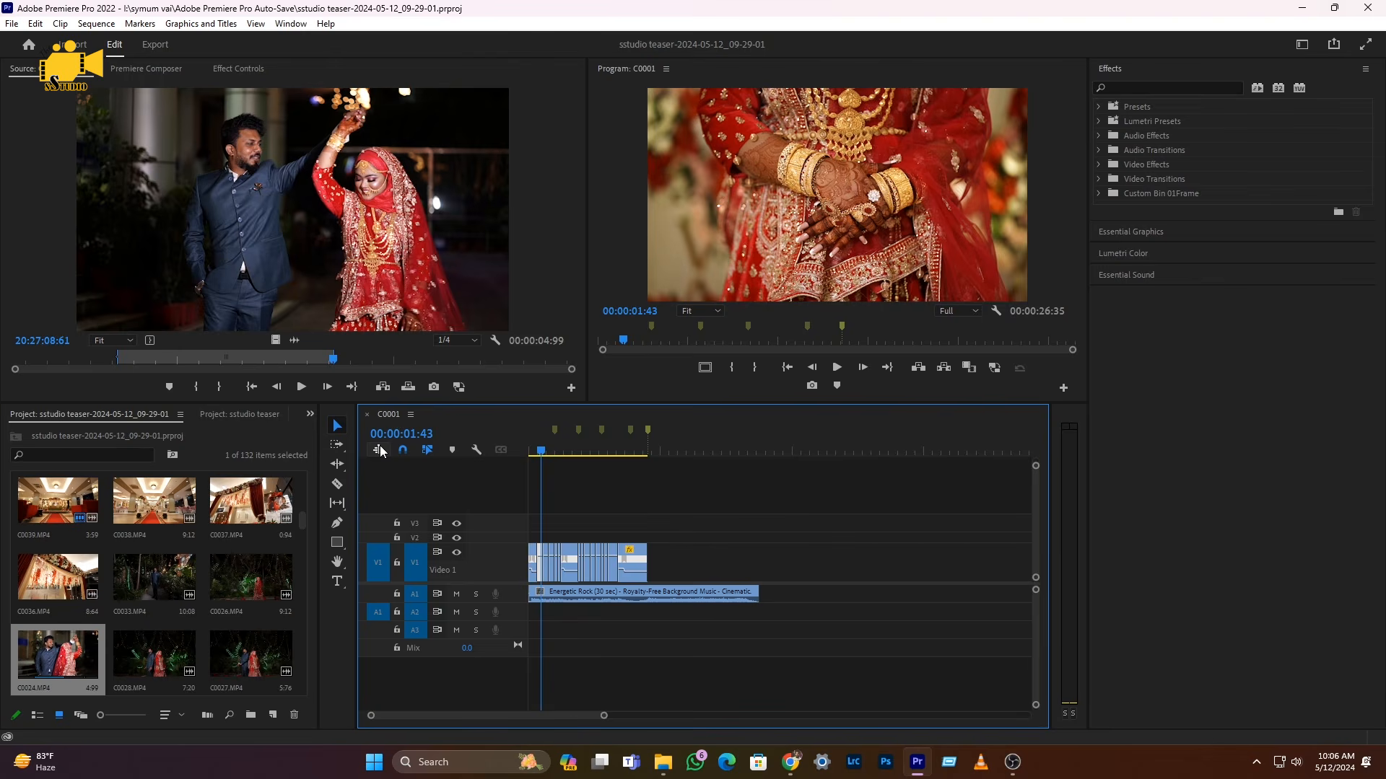
pyautogui.press('Home')
pyautogui.press('space')
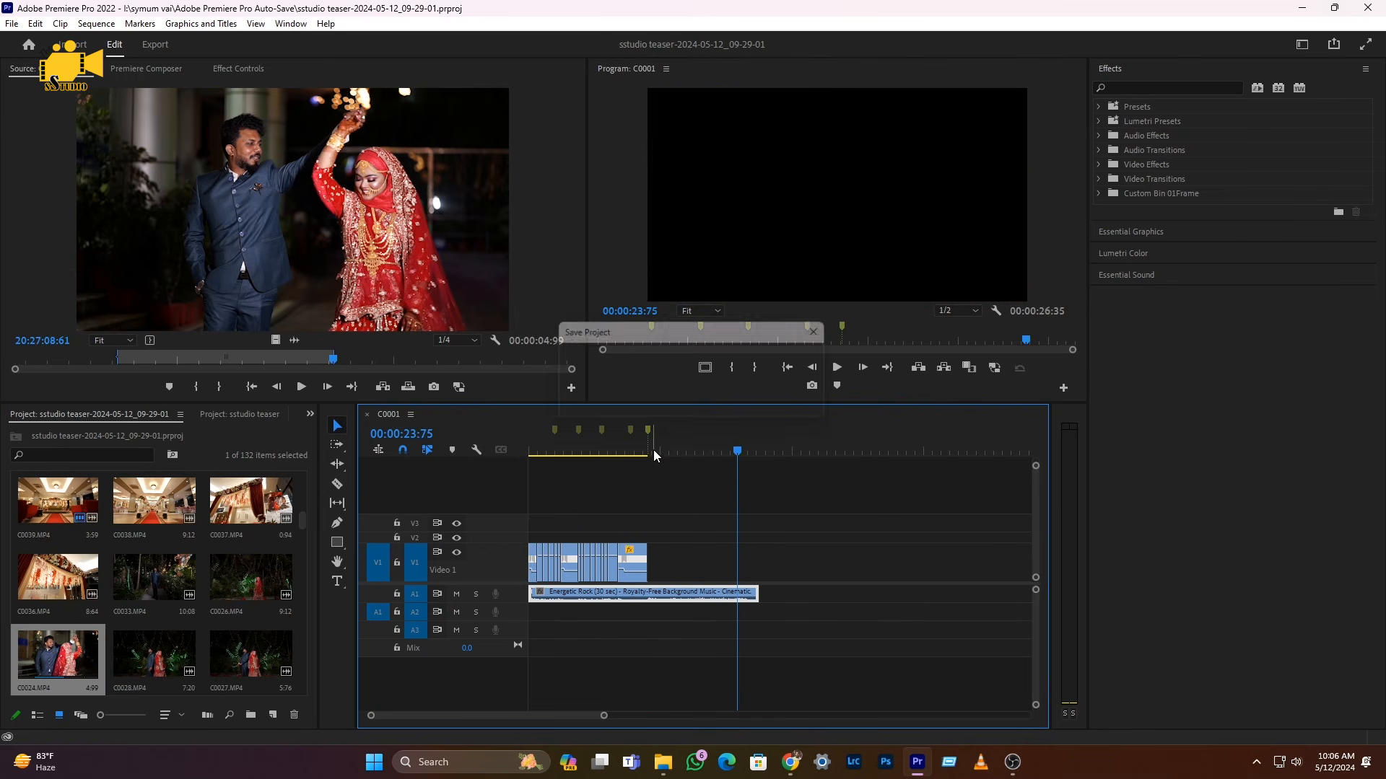
# - Play the music from the end of C0024.MP4 and add a marker on the beat at 00:00:16:33
pyautogui.click(649, 448)
pyautogui.press('=')
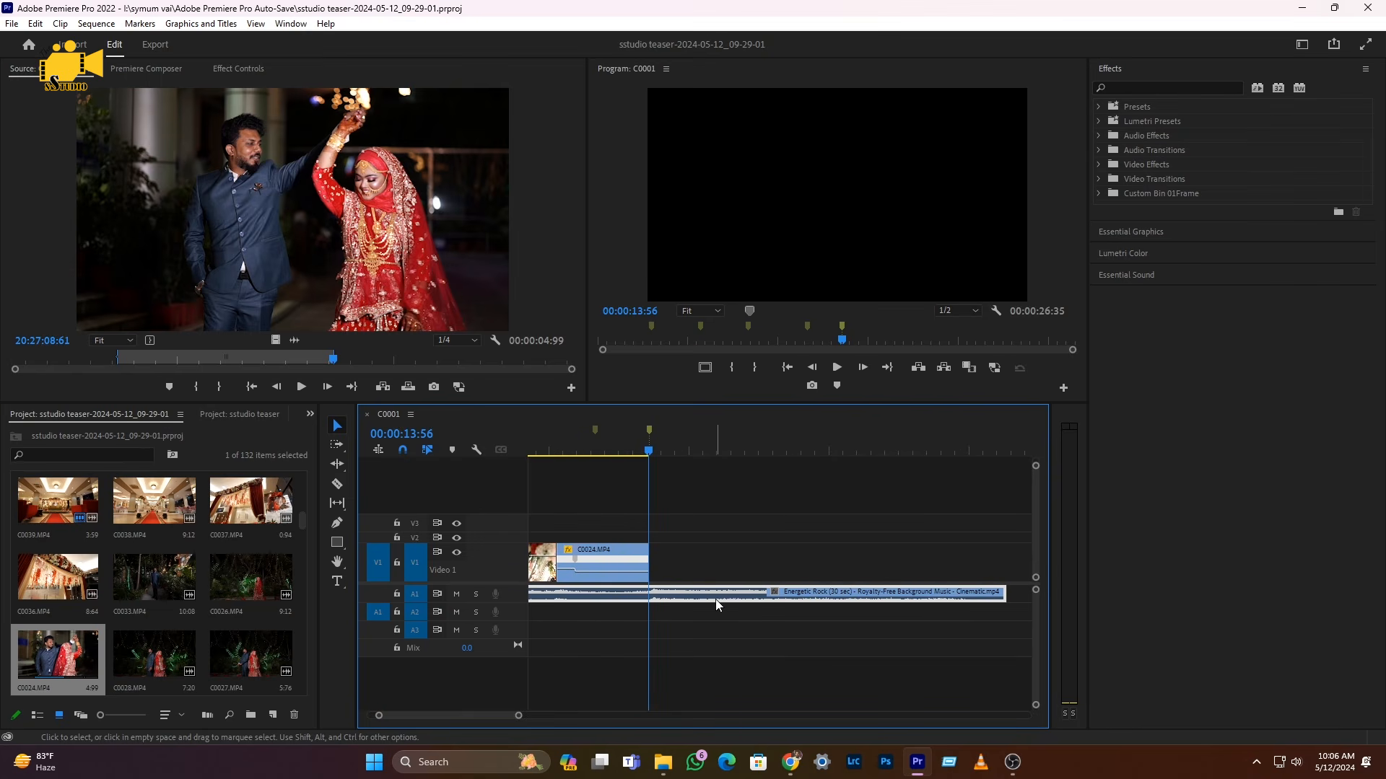
pyautogui.press('space')
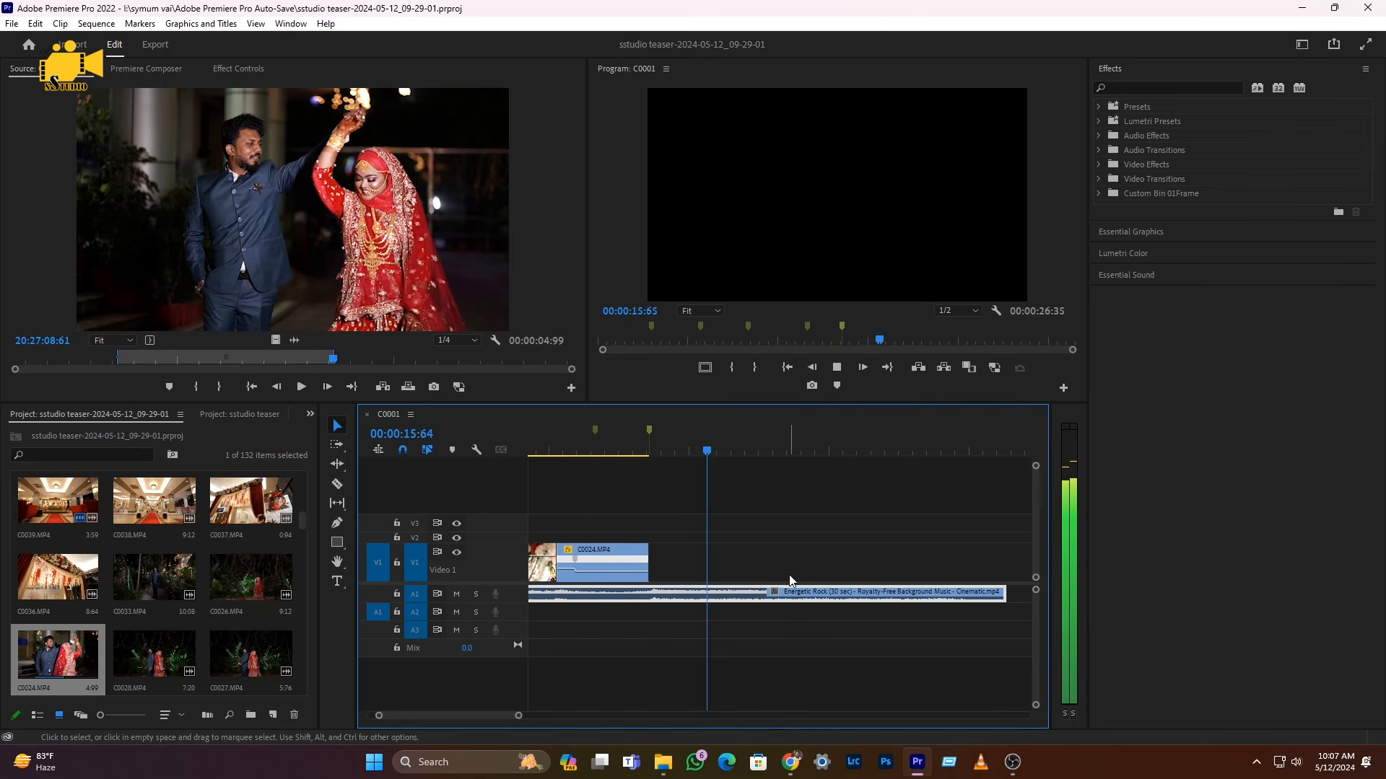
pyautogui.press('space')
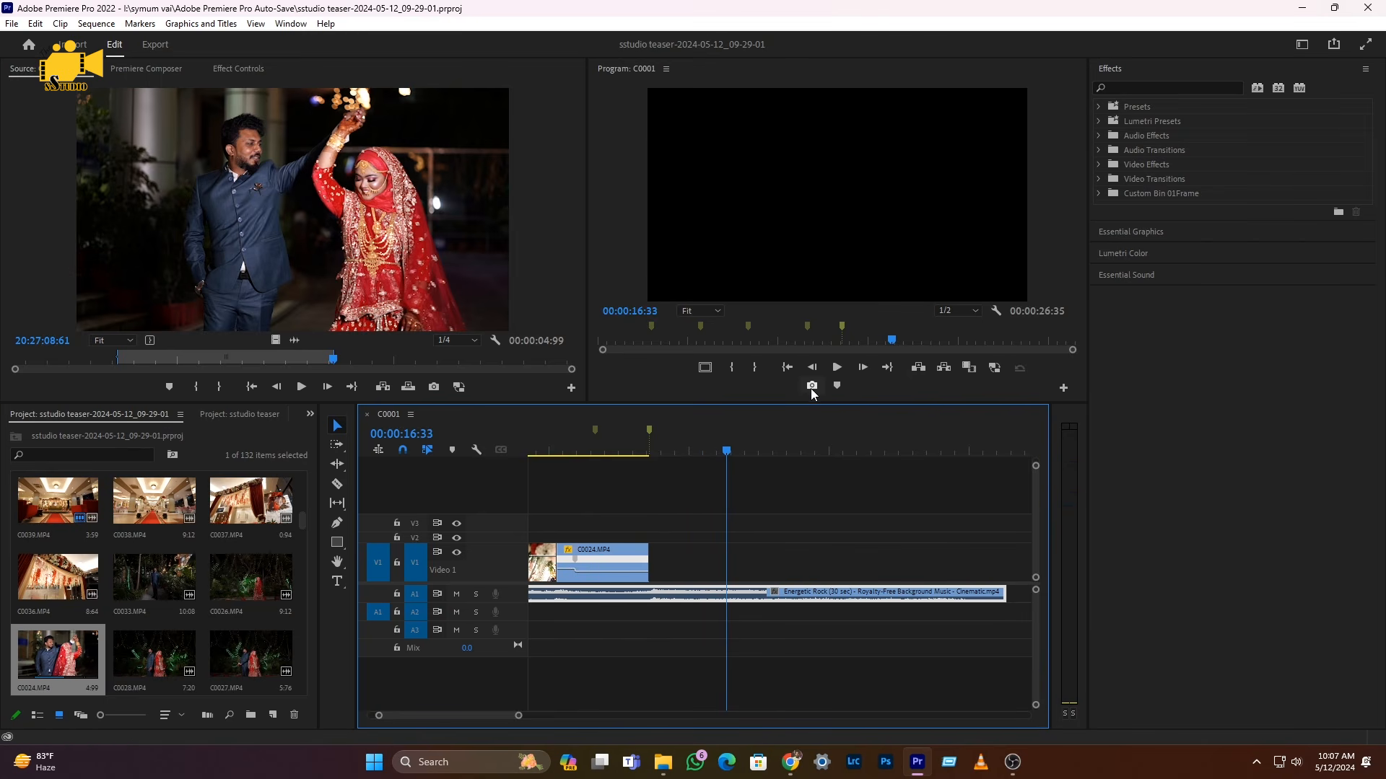
pyautogui.click(837, 387)
# - Replay the music from the end of C0024.MP4 up to the next beat marker
pyautogui.click(653, 451)
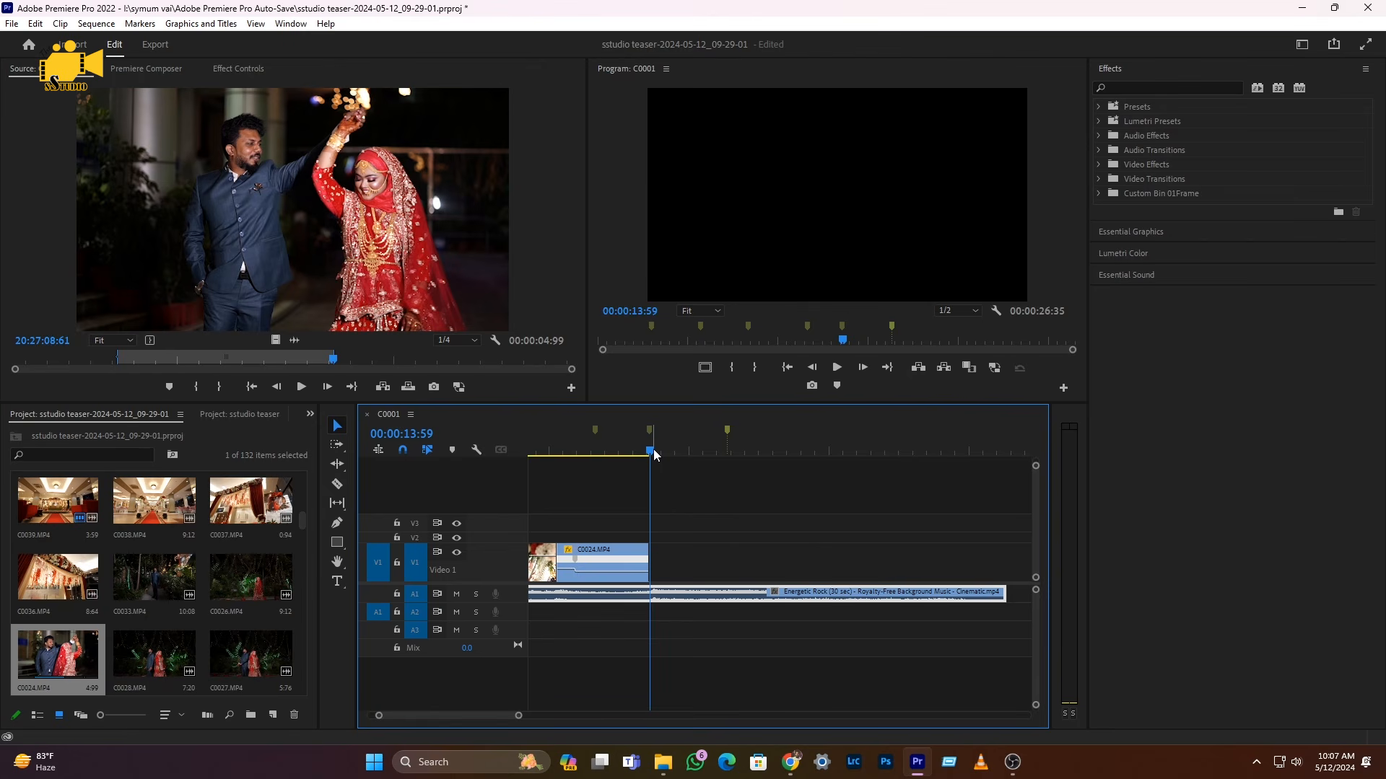
pyautogui.press('space')
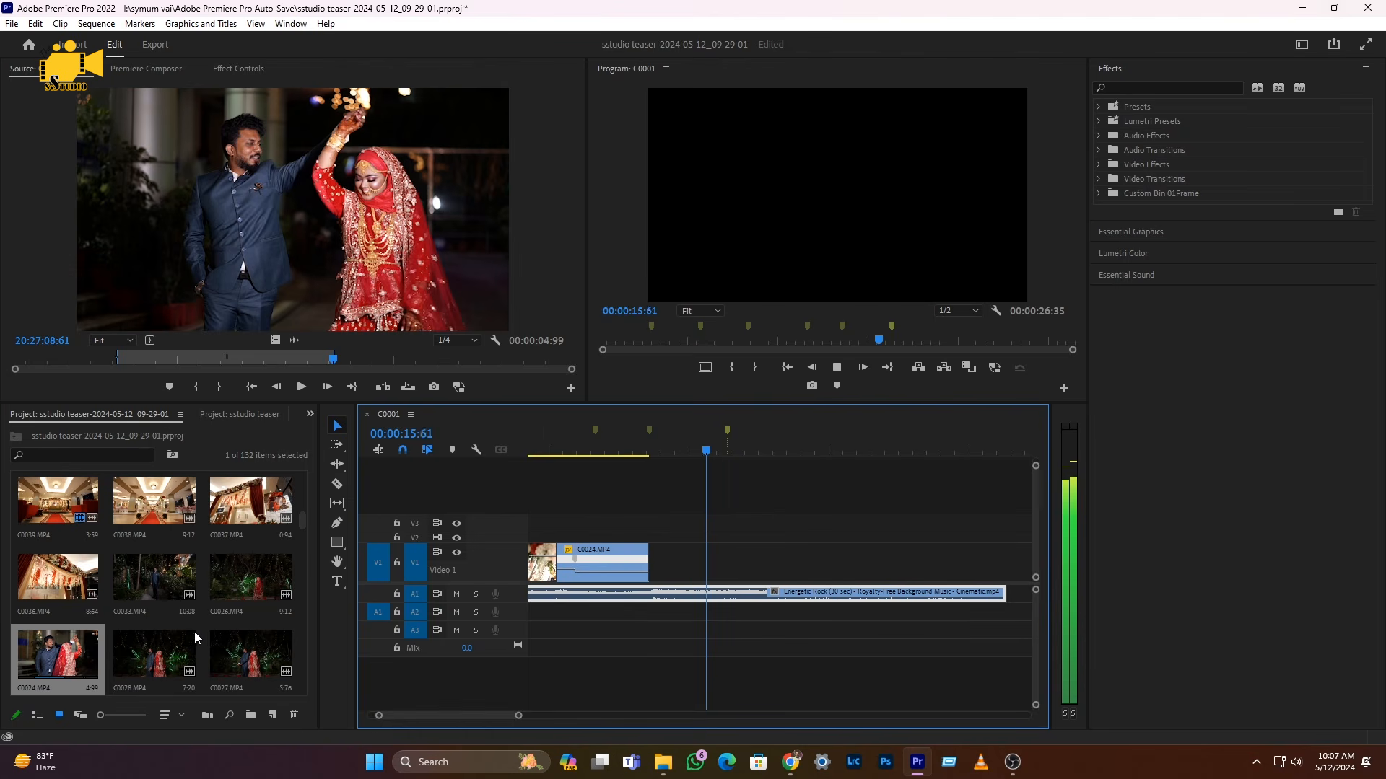
pyautogui.press('space')
# - Mark a 00:00:01:79 range of C0056.MP4 ending at 20:32:34:52 and place its video on V1 directly after C0024.MP4
pyautogui.scroll(-5, 151, 658)
pyautogui.scroll(-3, 151, 659)
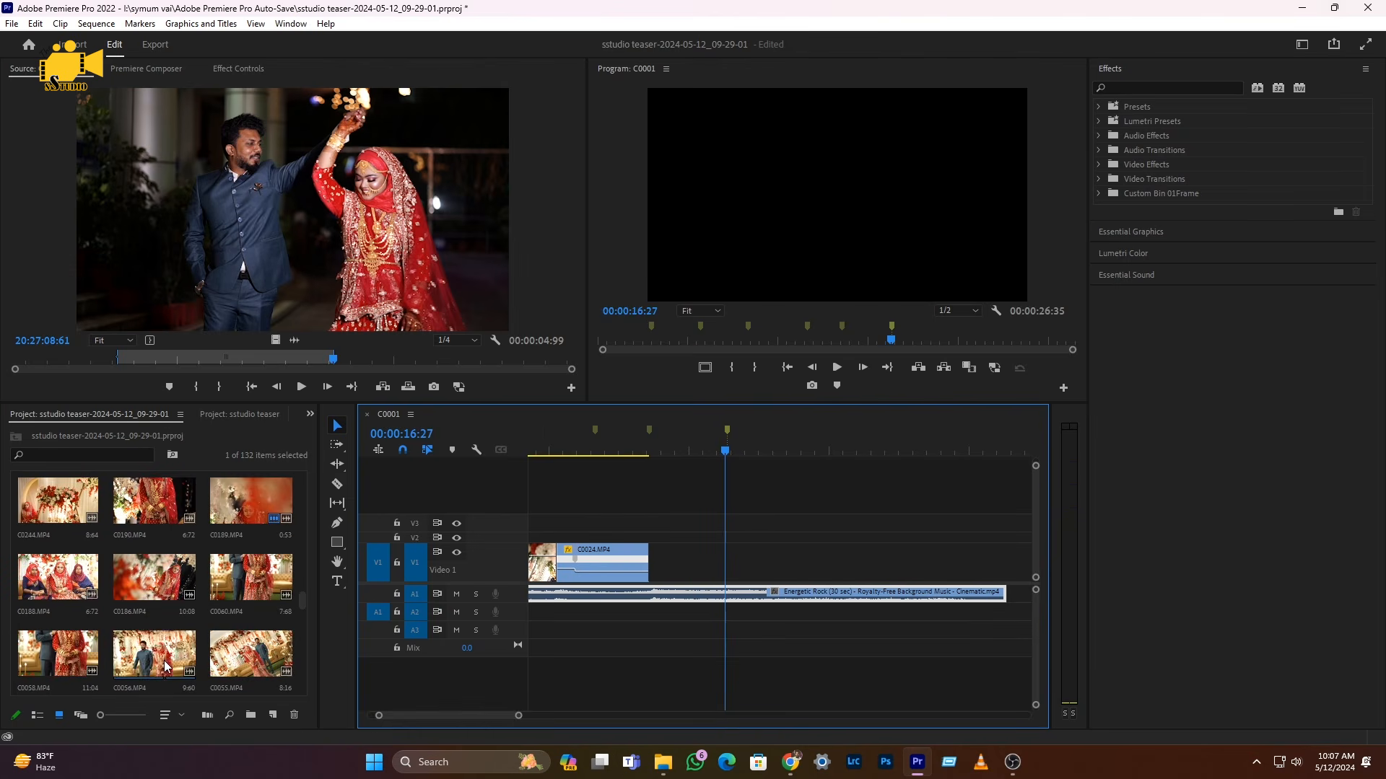
pyautogui.doubleClick(153, 661)
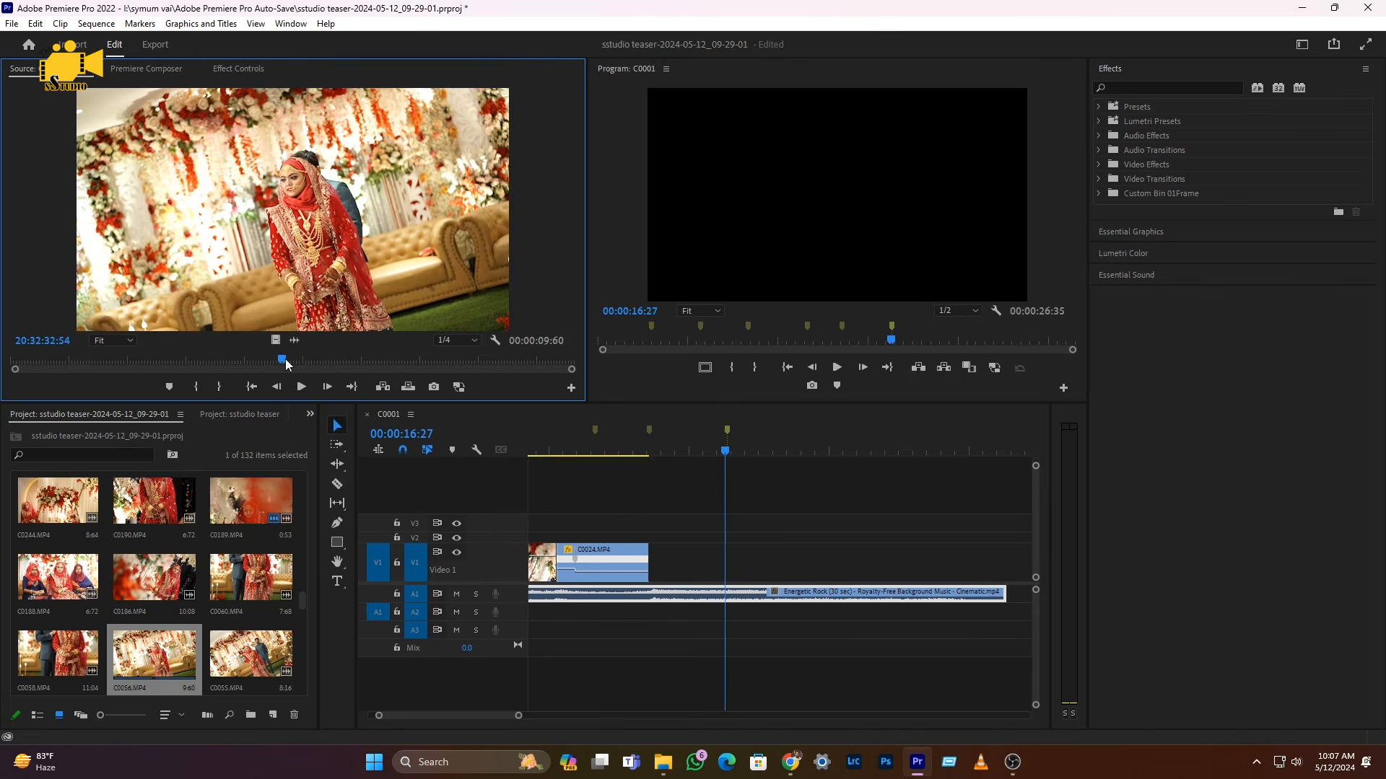
pyautogui.moveTo(285, 363); pyautogui.dragTo(345, 363)
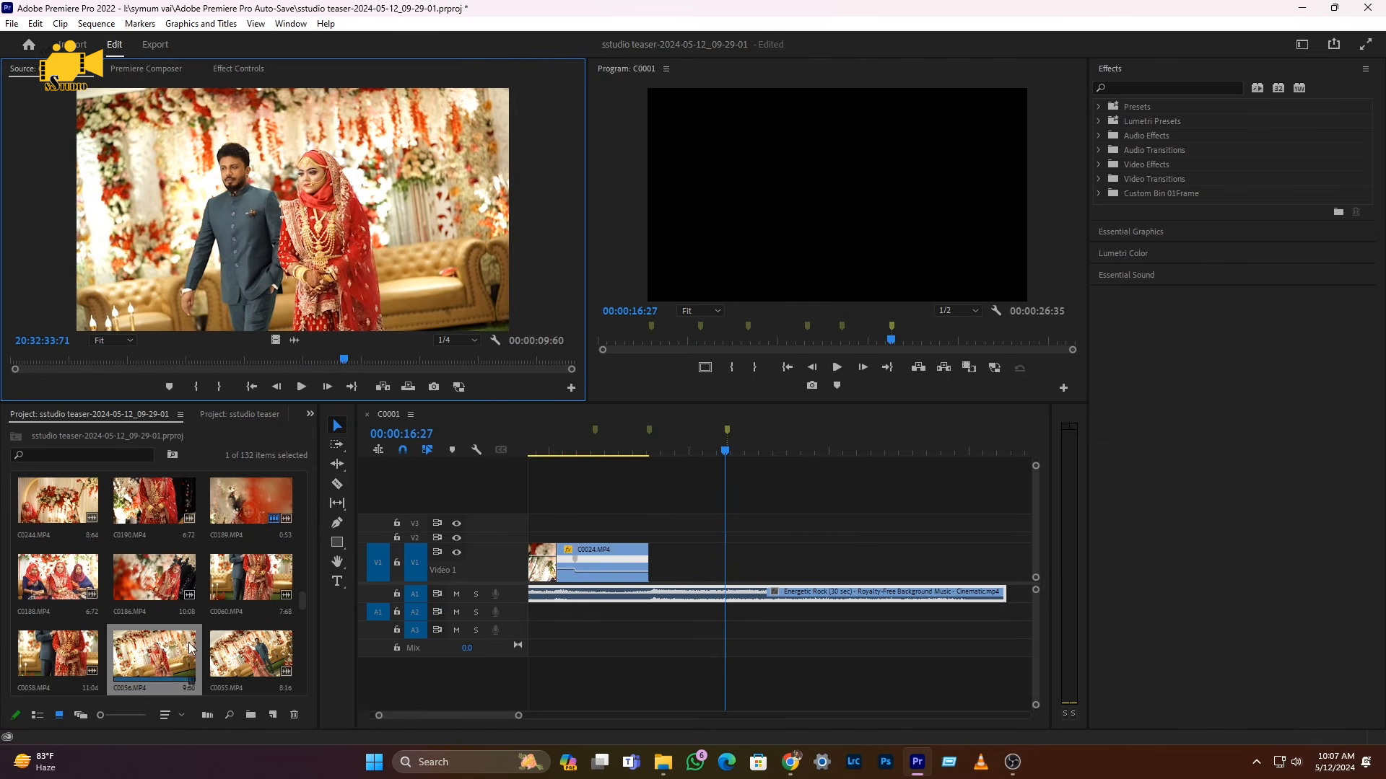
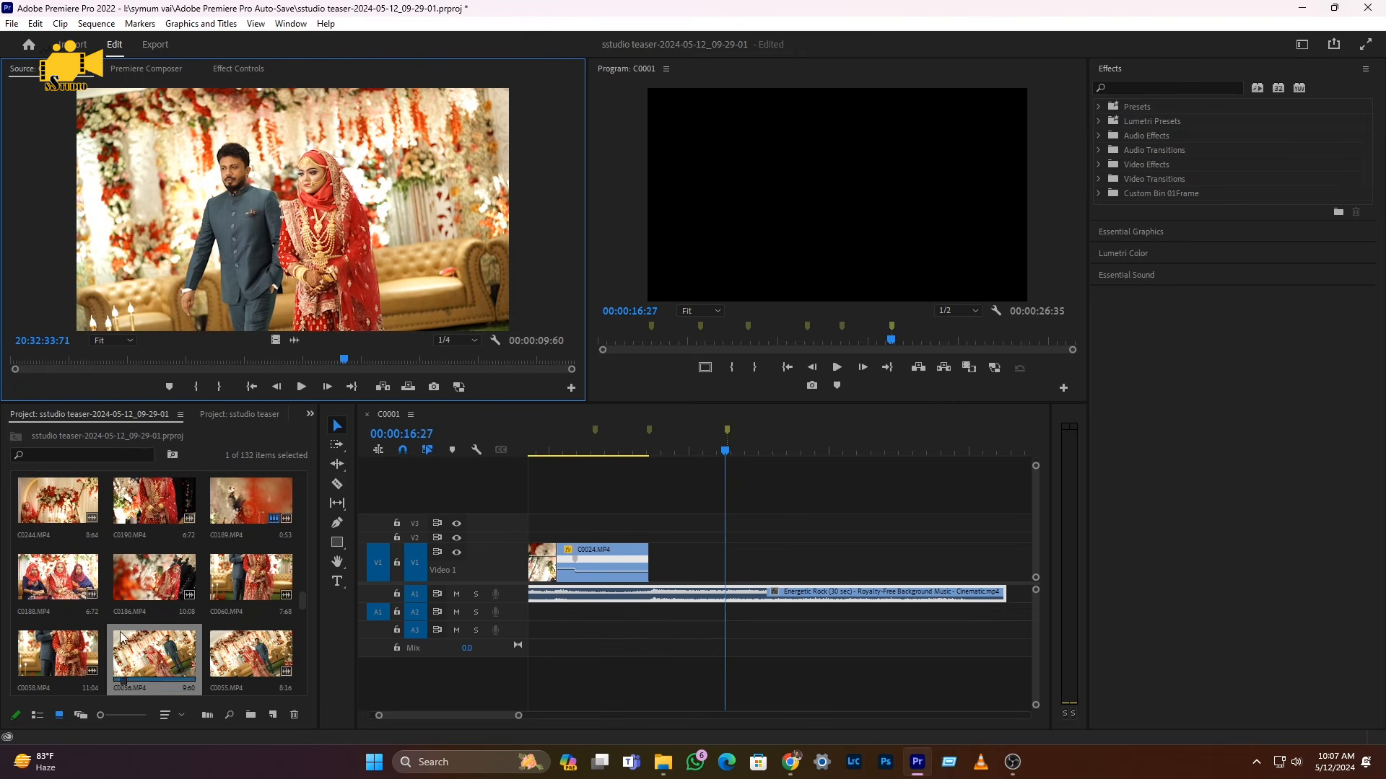
pyautogui.click(154, 667)
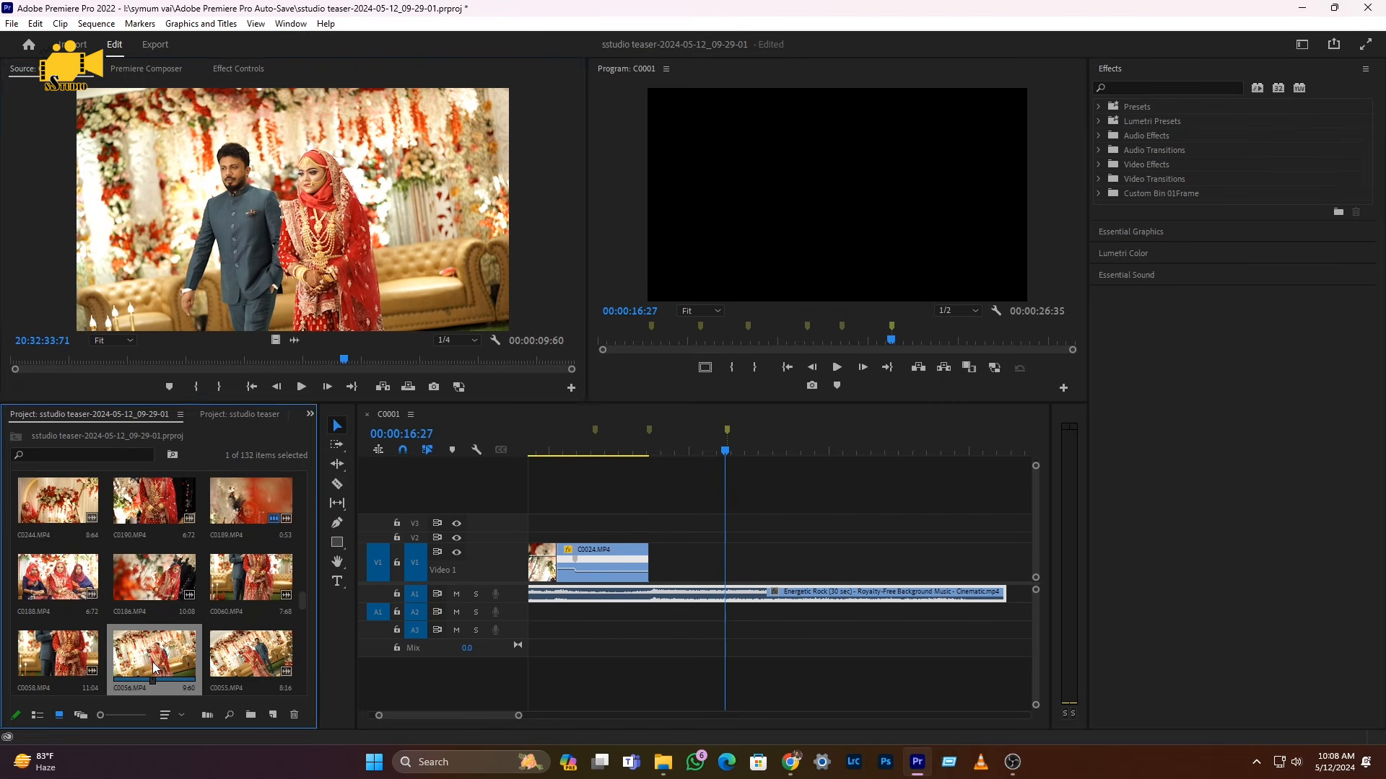
pyautogui.doubleClick(153, 667)
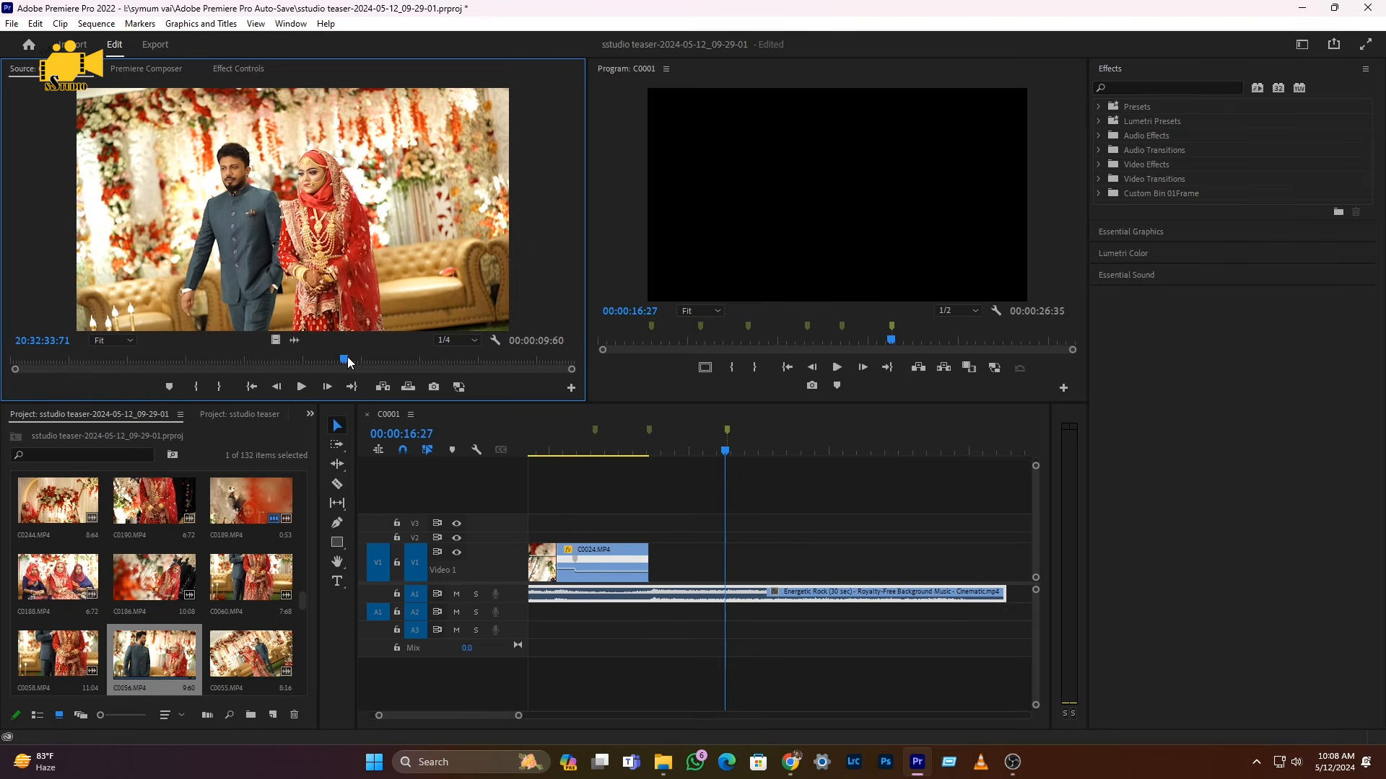
pyautogui.moveTo(349, 362); pyautogui.dragTo(391, 365)
pyautogui.click(196, 386)
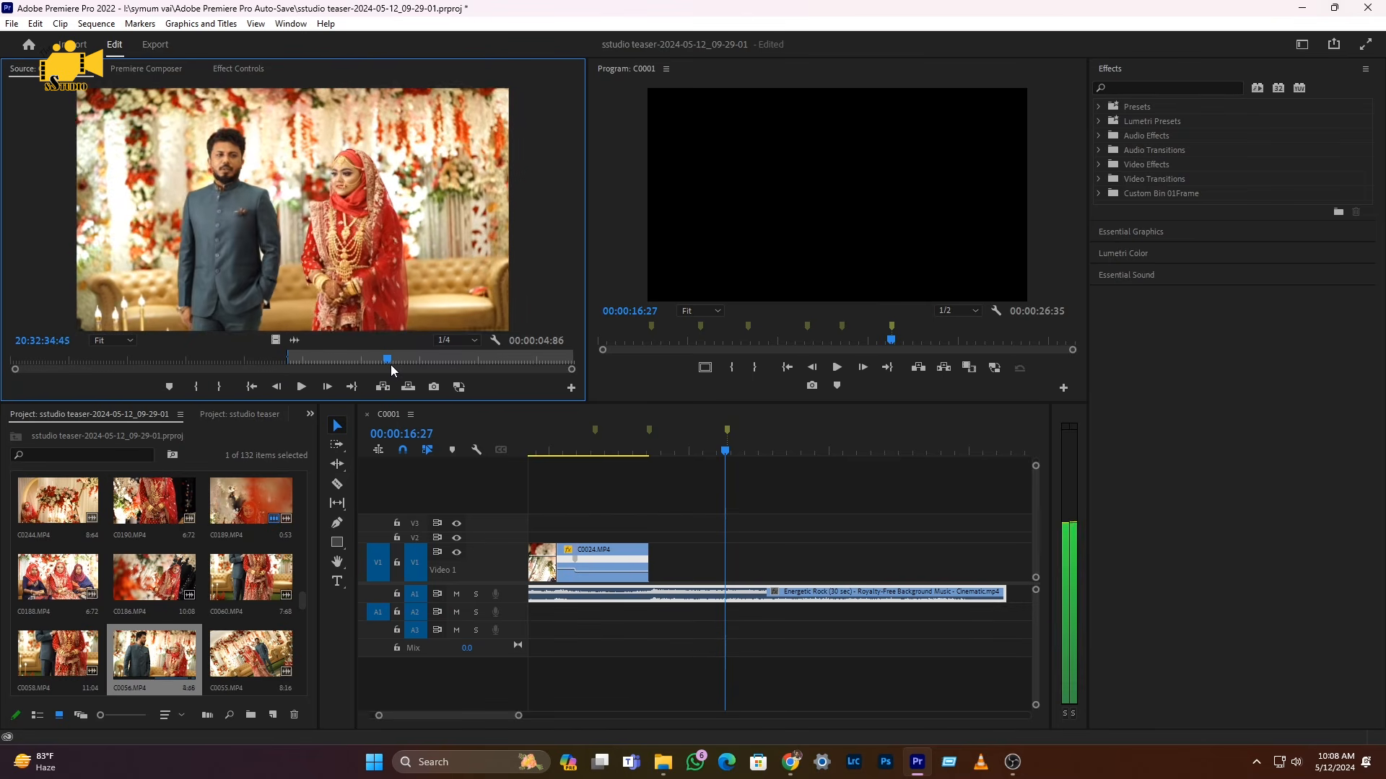
pyautogui.click(223, 387)
pyautogui.moveTo(274, 340); pyautogui.dragTo(651, 561)
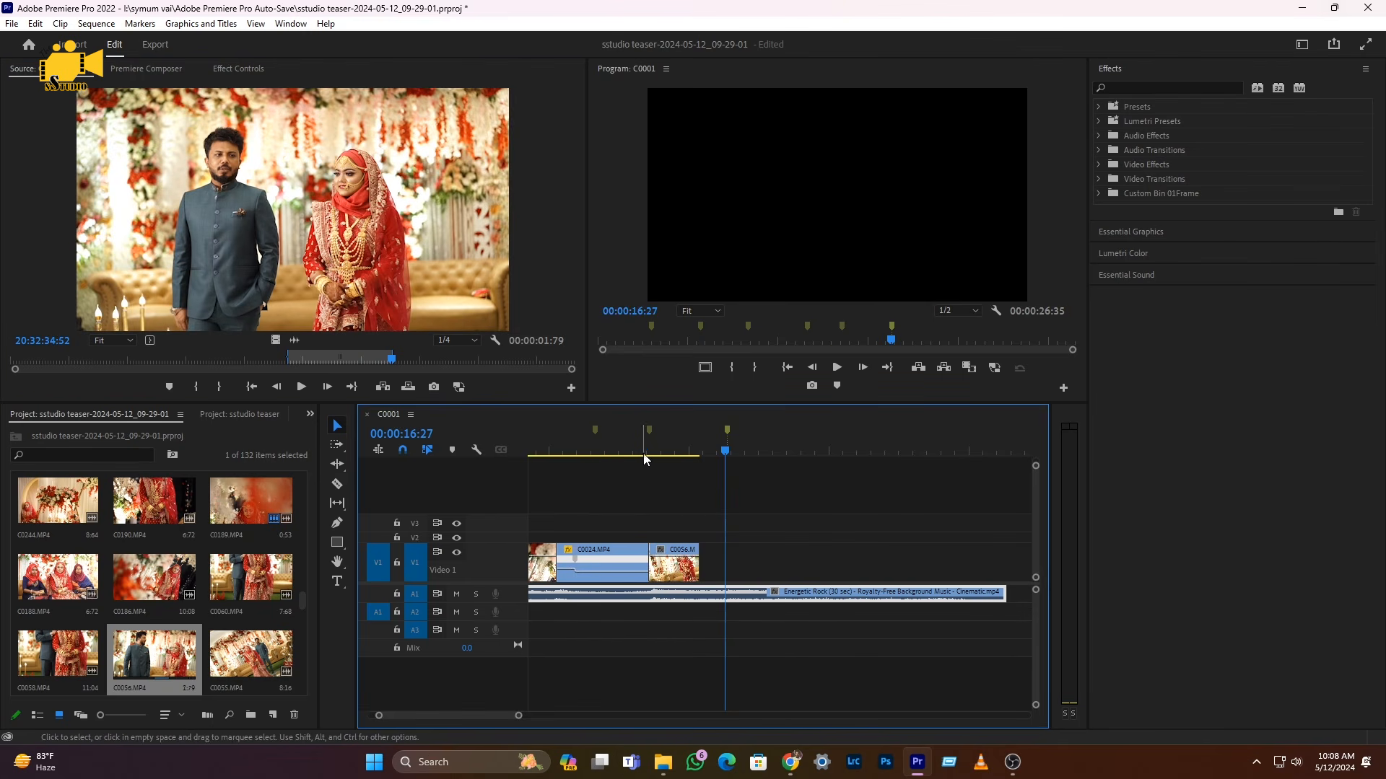
# - Play across the cut from C0024.MP4 to C0056.MP4 and scrub the opening of the new clip
pyautogui.click(643, 450)
pyautogui.press('space')
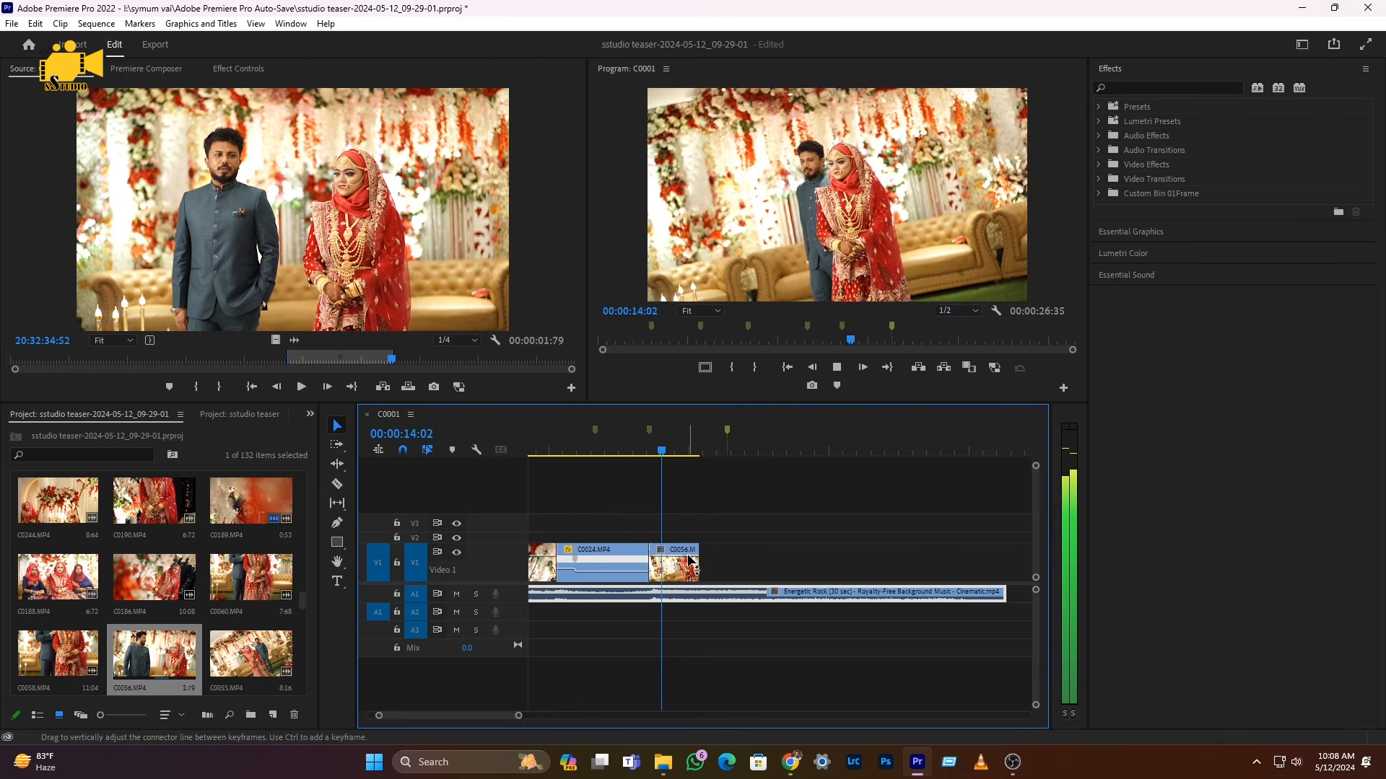
pyautogui.press('=')
pyautogui.click(609, 451)
pyautogui.moveTo(609, 451); pyautogui.dragTo(637, 450)
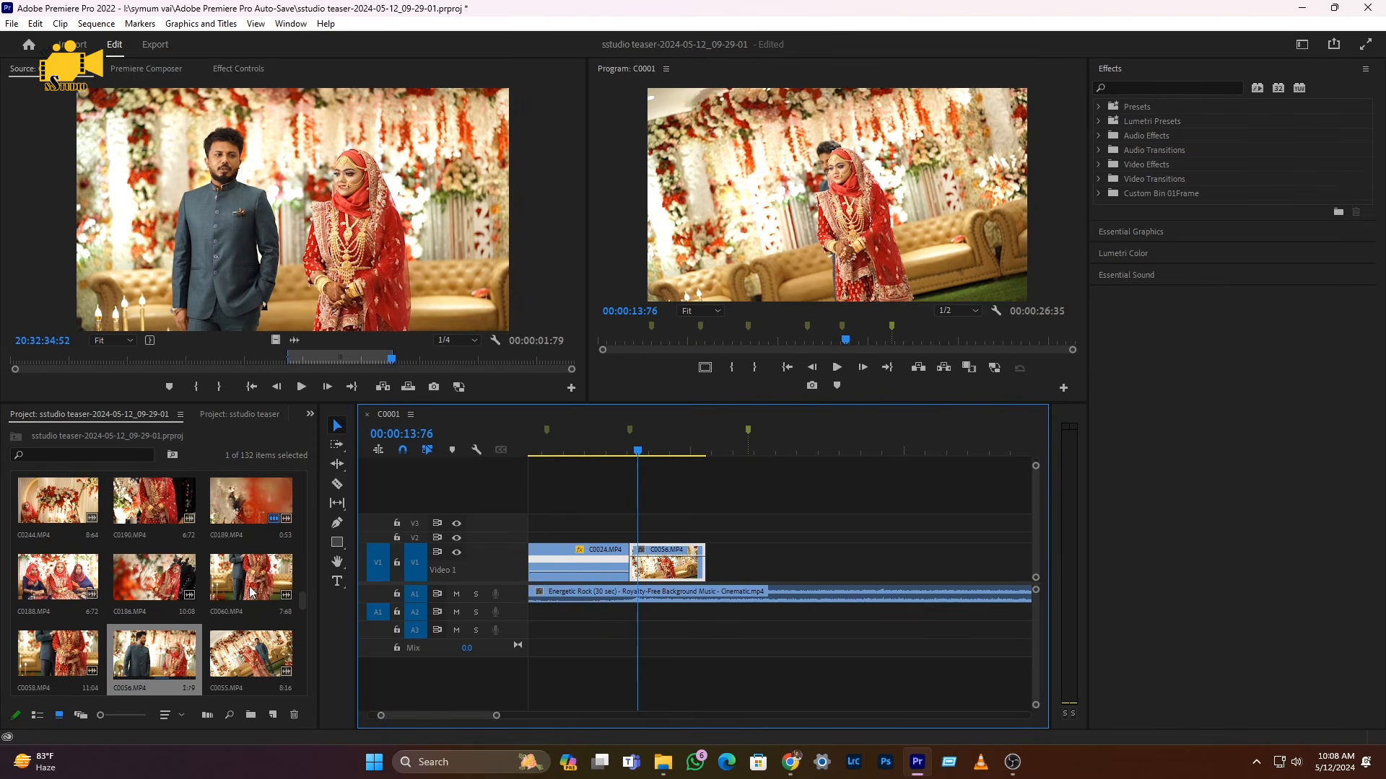
# - Play the sequence from just before C0024.MP4 through C0056.MP4 to check how the added clip fits the music
pyautogui.scroll(-1, 173, 601)
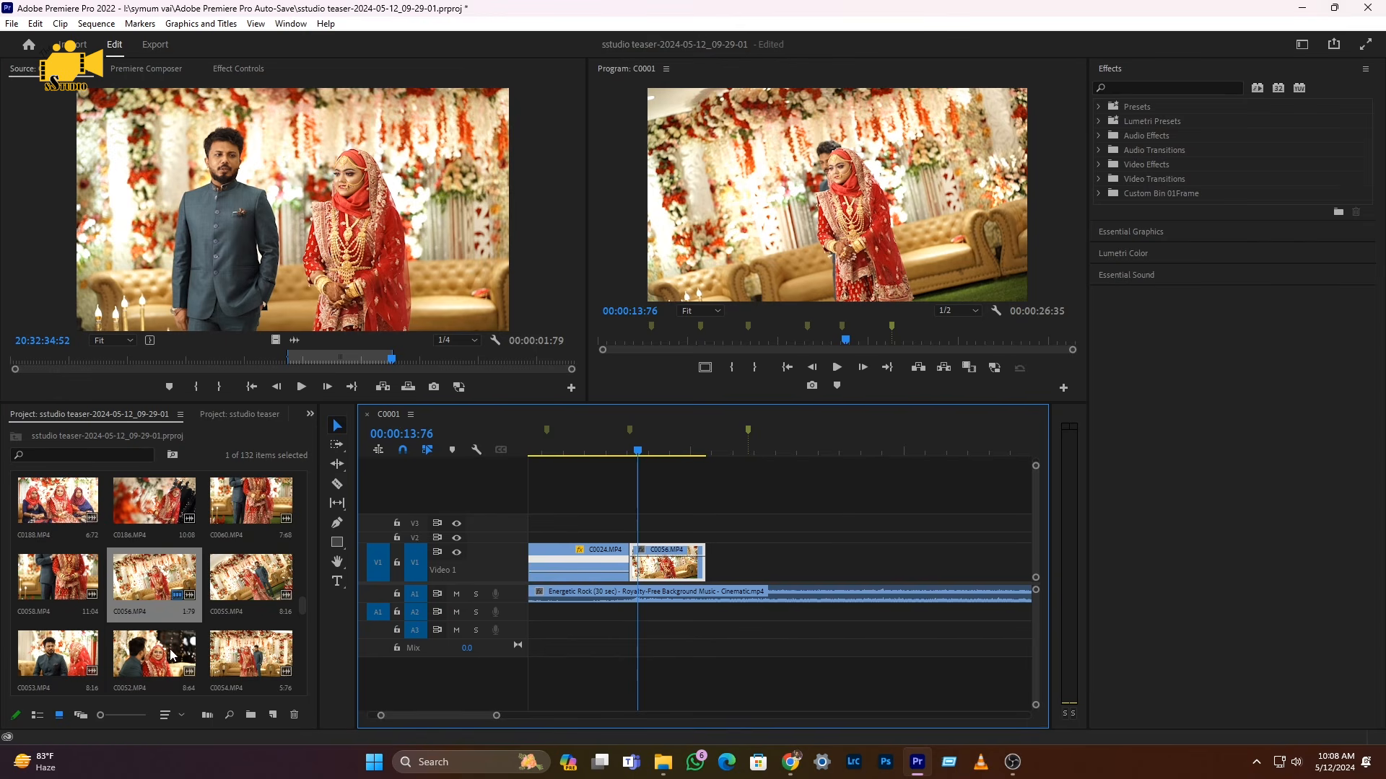
pyautogui.scroll(-1, 215, 662)
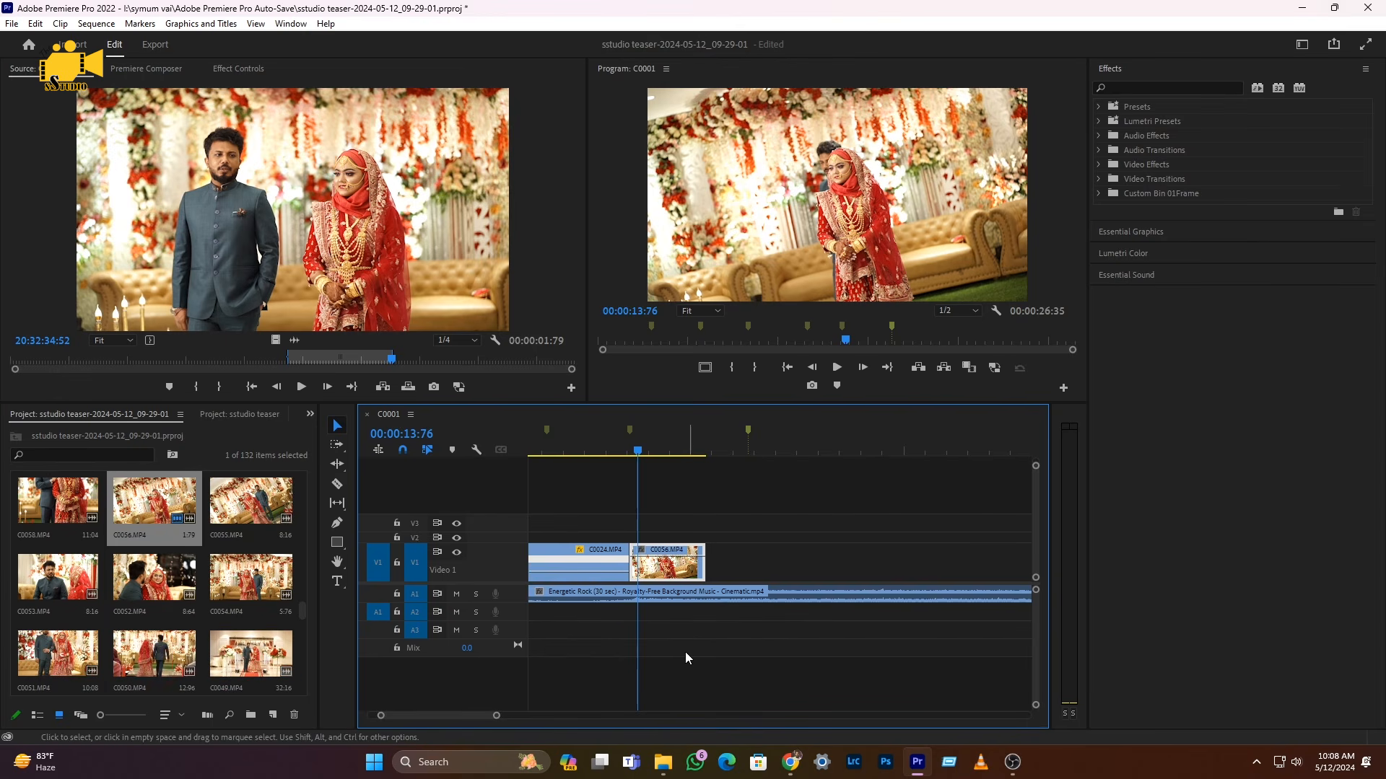
pyautogui.scroll(-4, 686, 652)
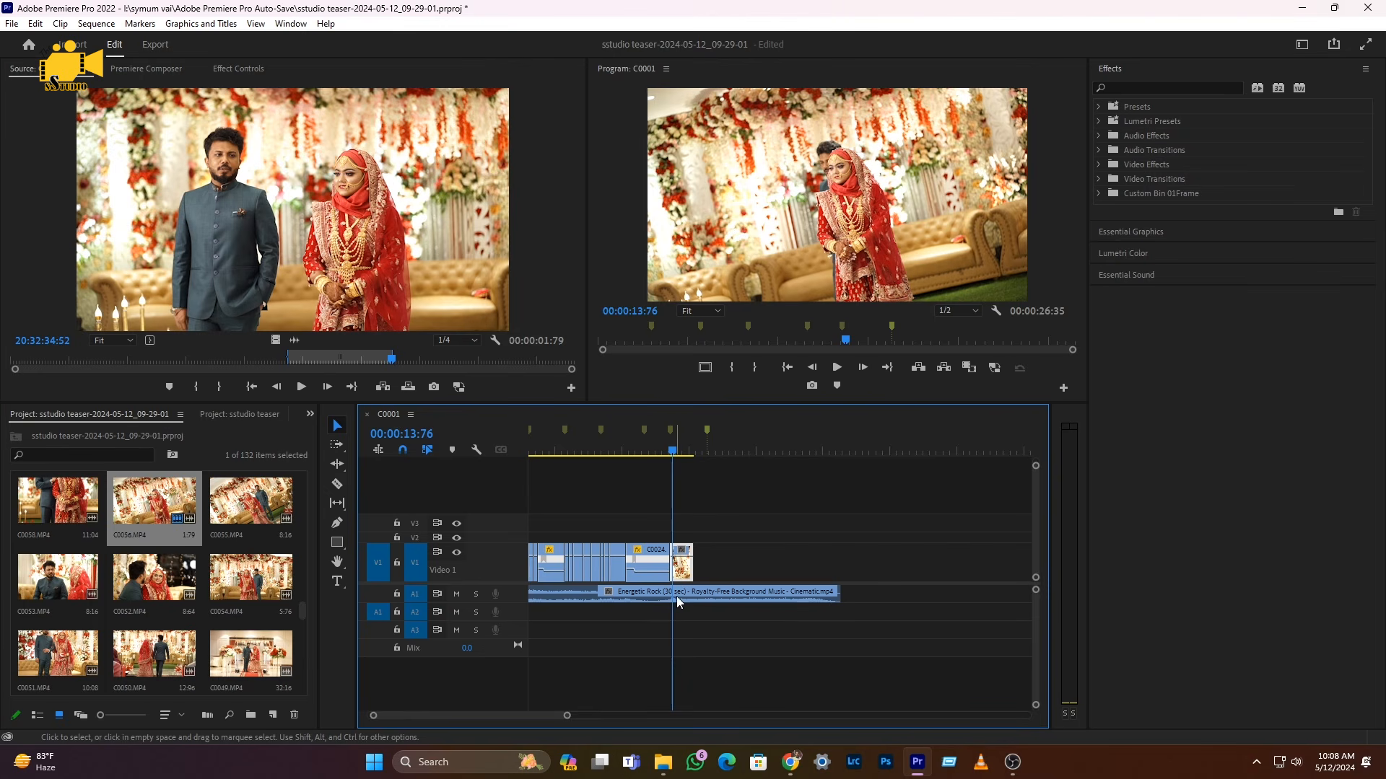
pyautogui.click(613, 450)
pyautogui.press('space')
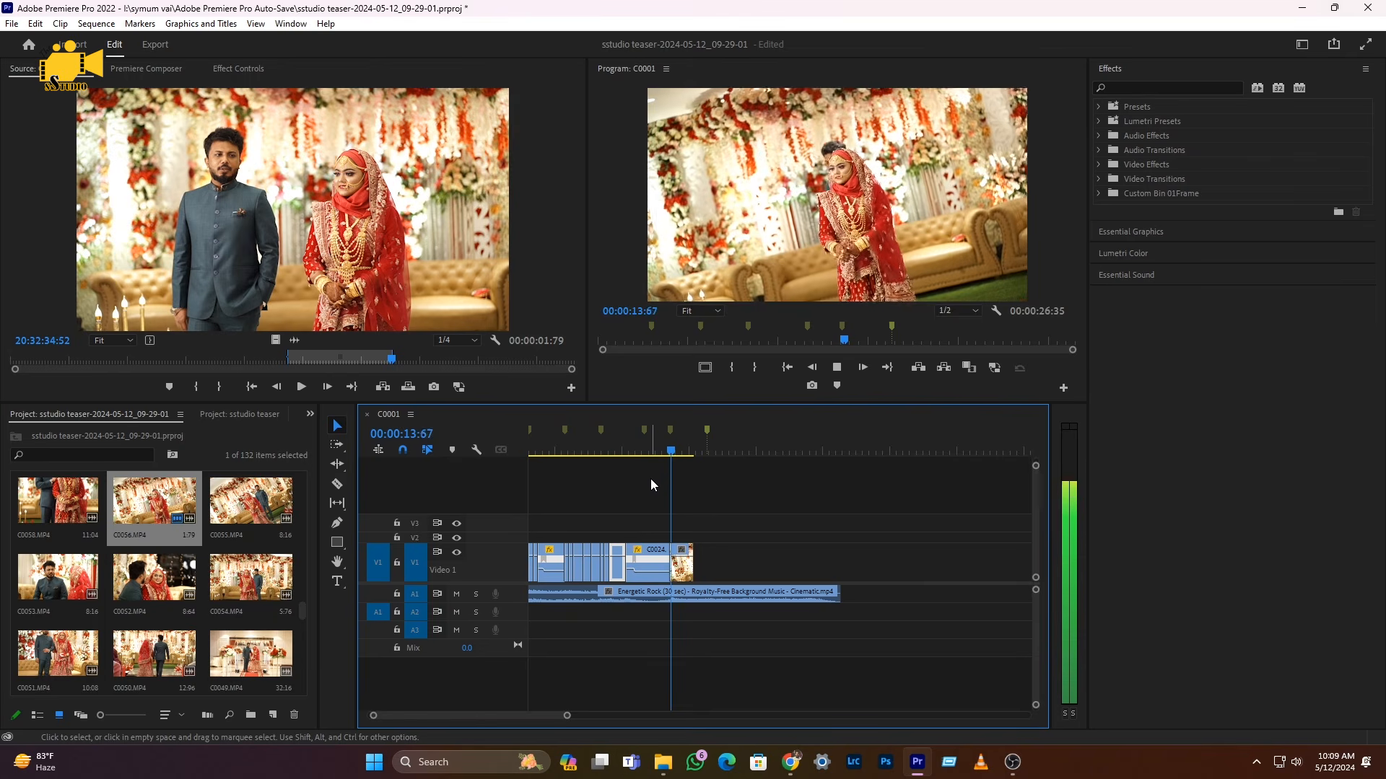
pyautogui.press('space')
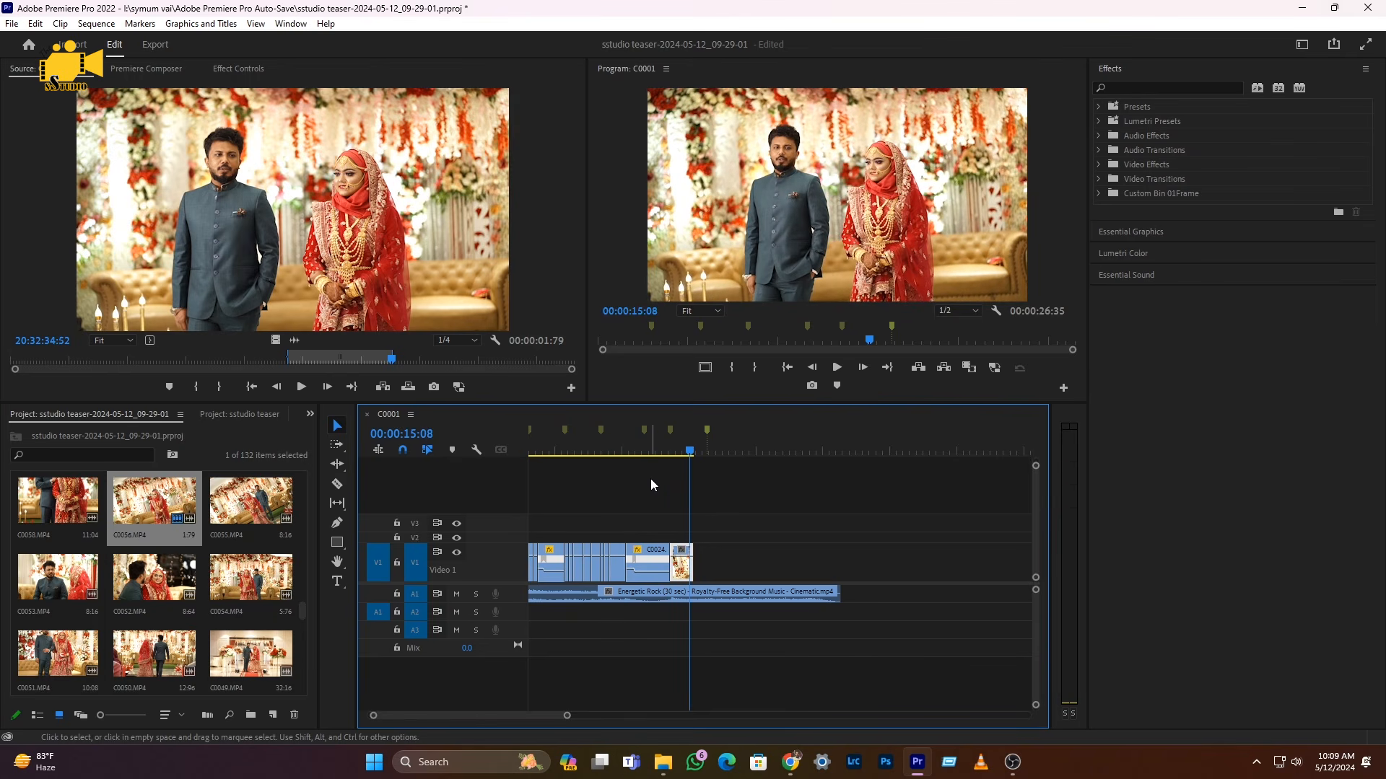
# - Scrub back and forth through C0056.MP4 in the sequence to examine the groom's movement for a speed ramp
pyautogui.click(682, 559)
pyautogui.scroll(3, 701, 536)
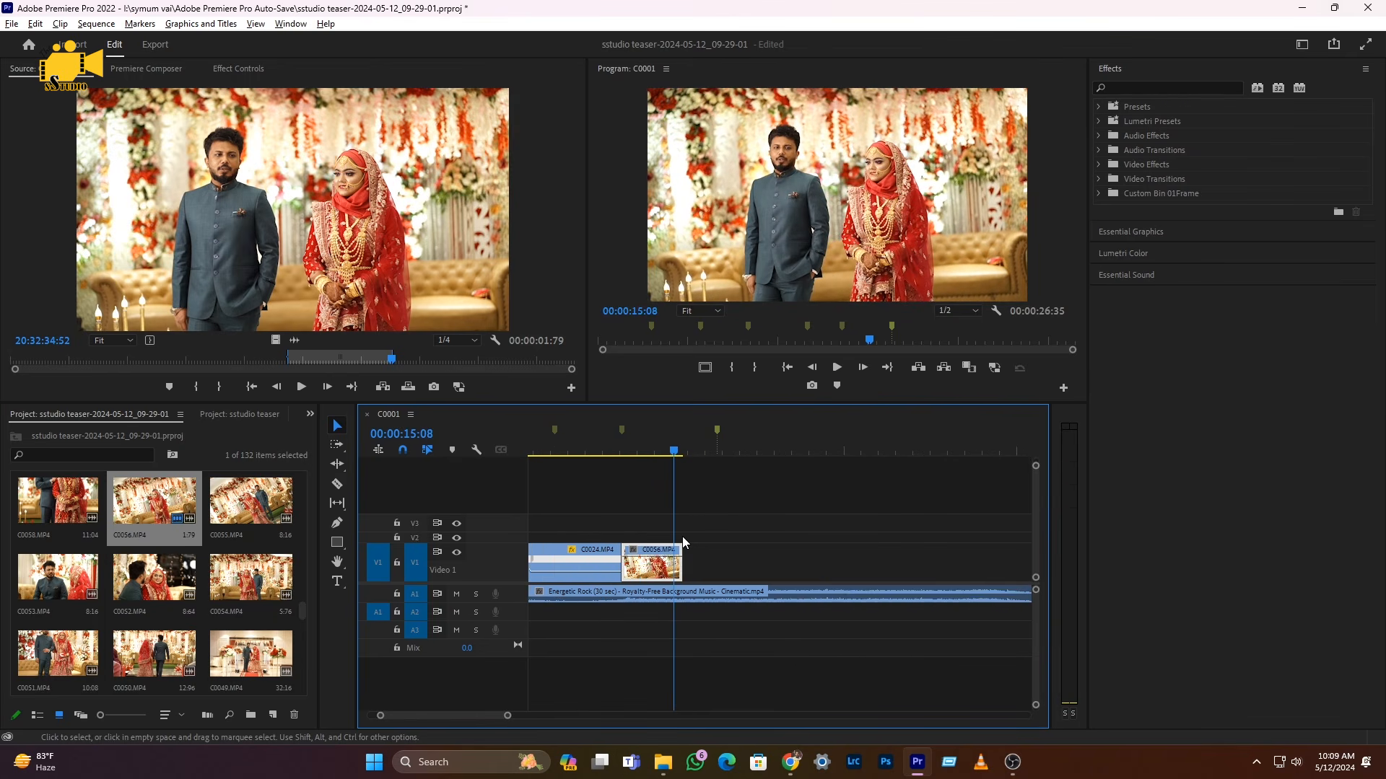
pyautogui.click(662, 453)
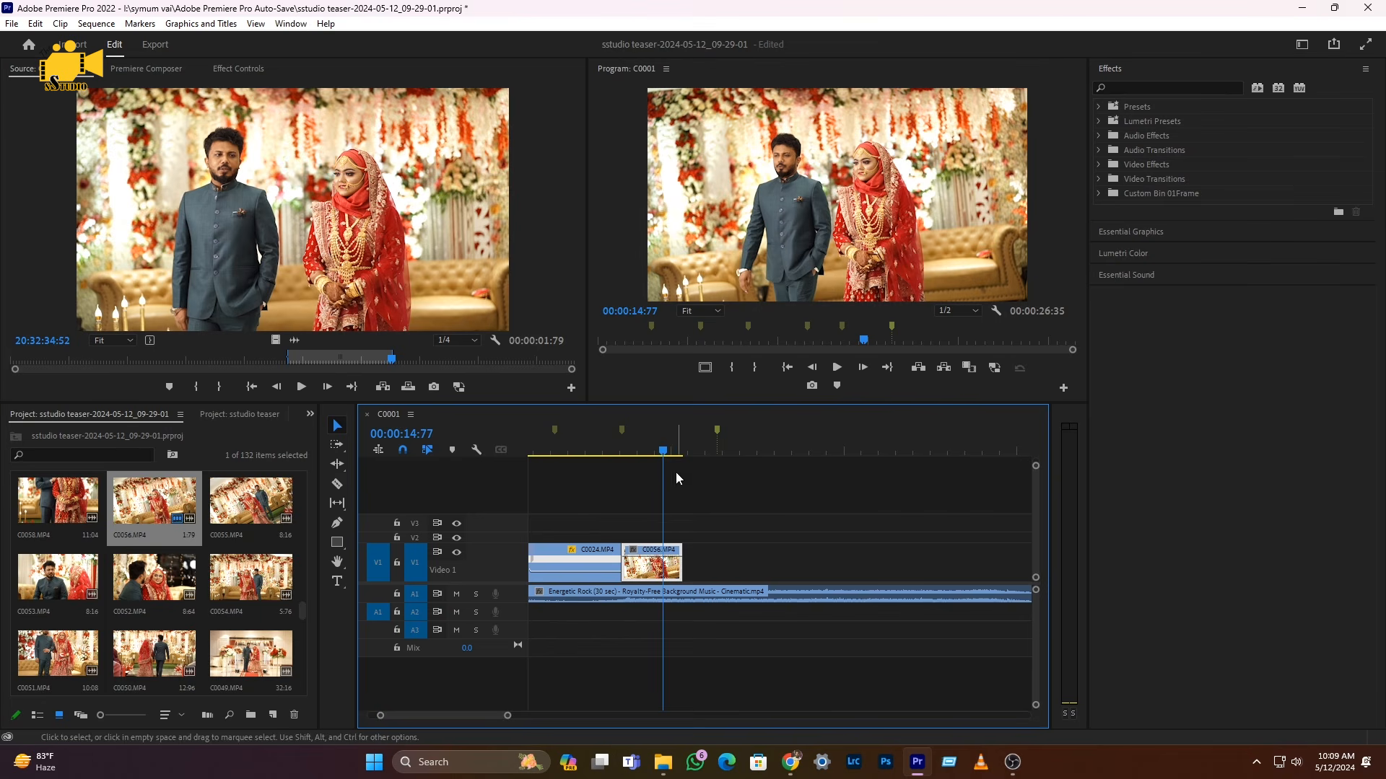
pyautogui.moveTo(664, 454); pyautogui.dragTo(631, 456)
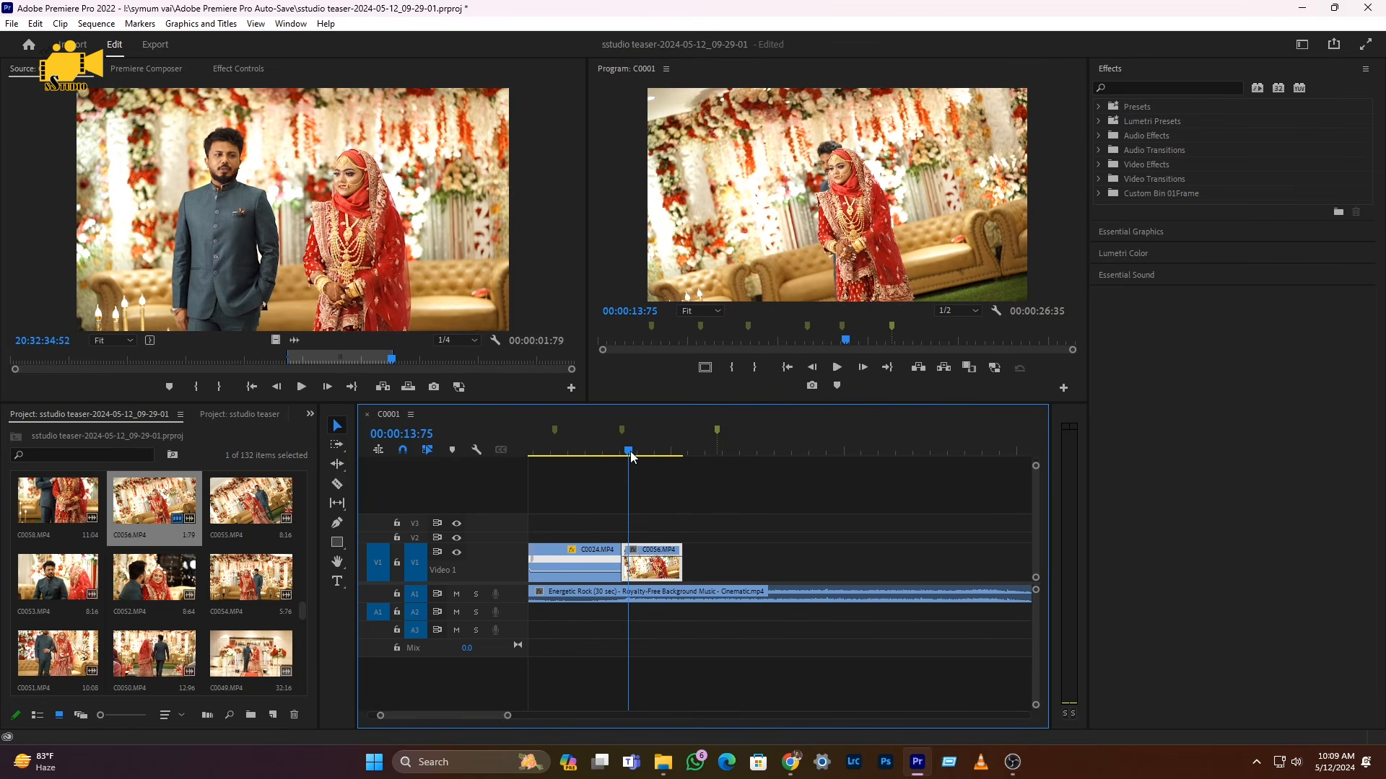
pyautogui.moveTo(630, 456); pyautogui.dragTo(635, 456)
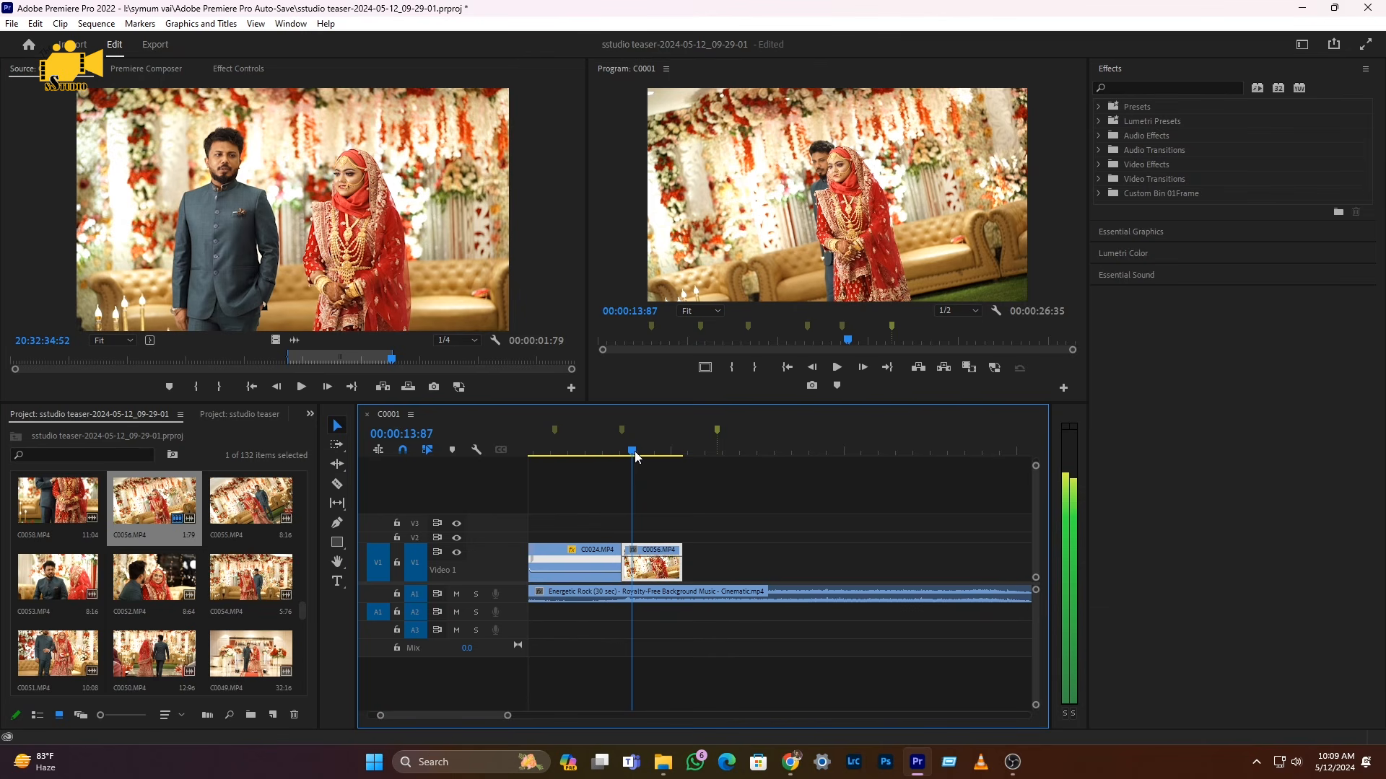
pyautogui.moveTo(635, 452); pyautogui.dragTo(664, 454)
pyautogui.scroll(5, 670, 514)
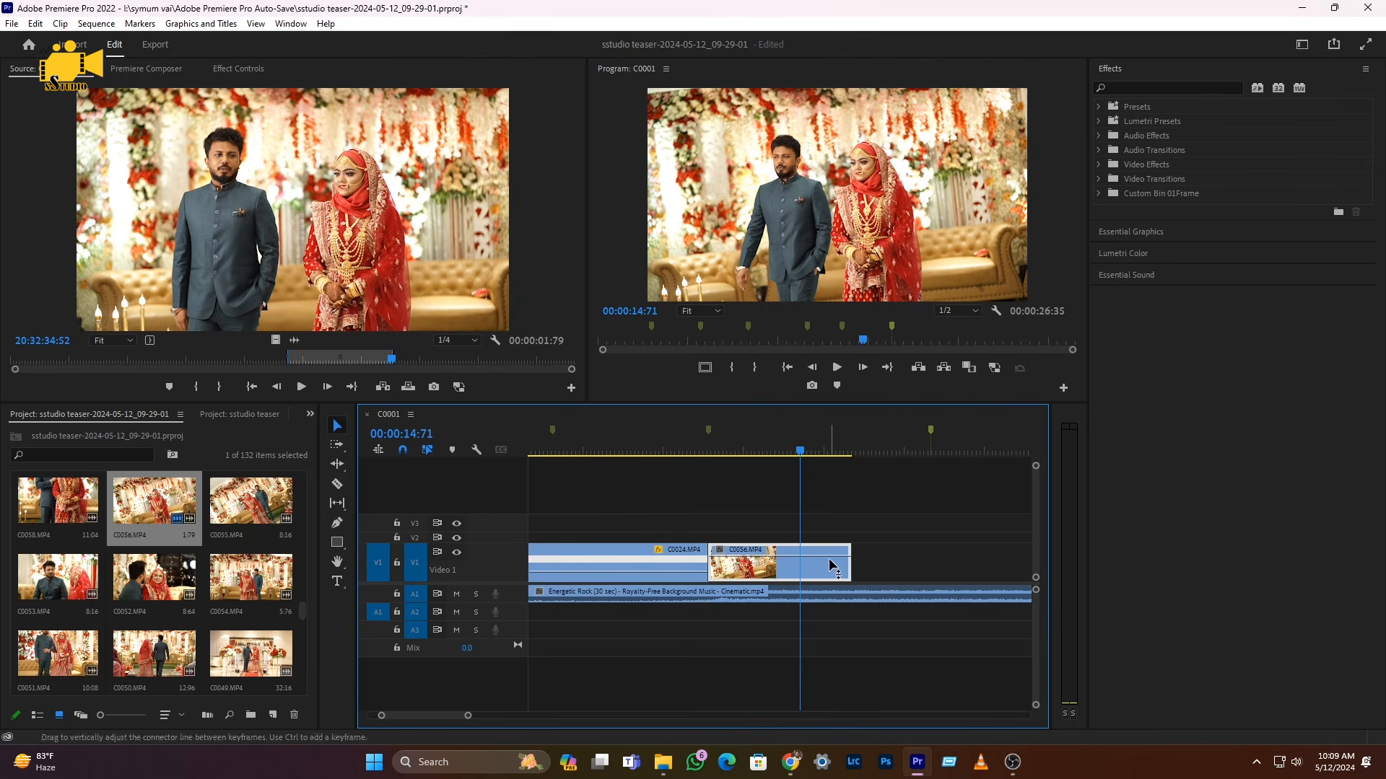
pyautogui.scroll(-4, 823, 562)
pyautogui.scroll(-1, 816, 562)
pyautogui.click(651, 450)
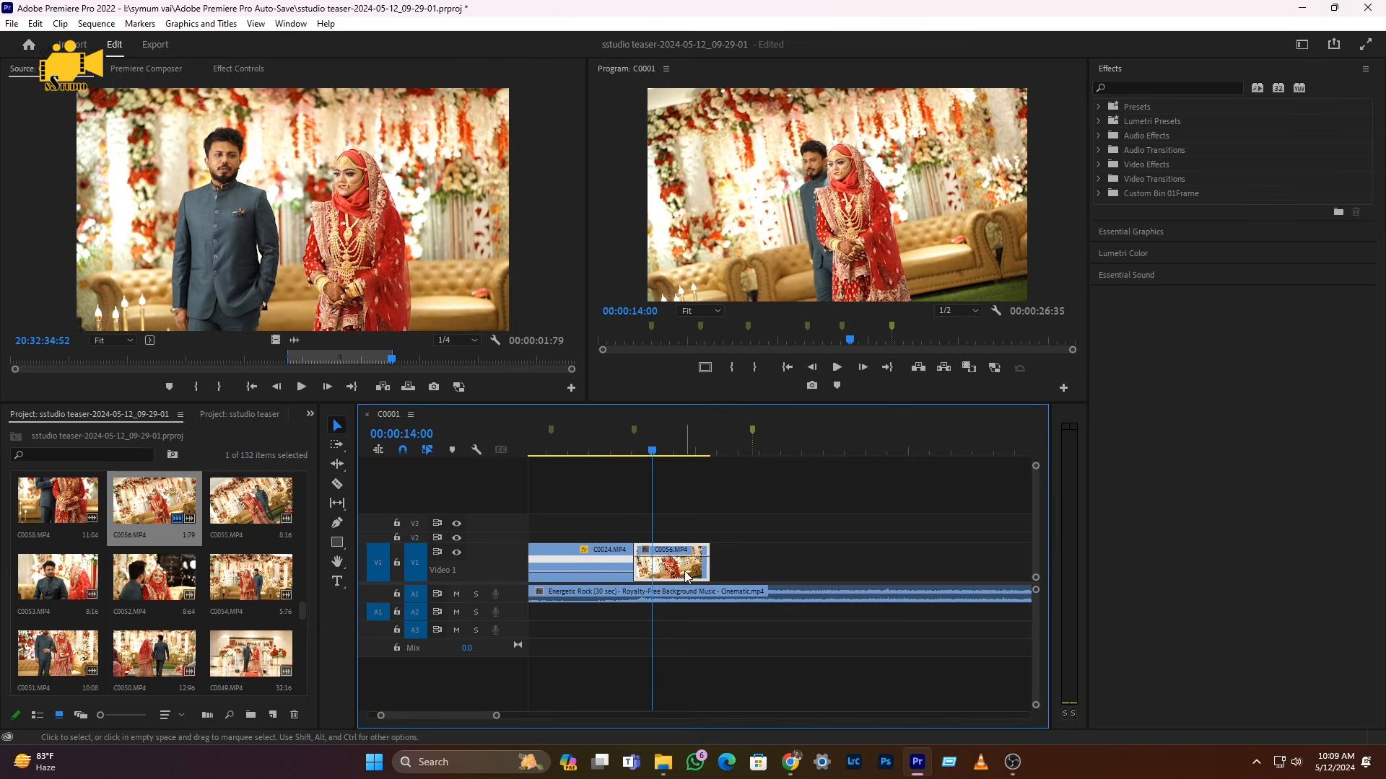
# - Show the time-remapping speed line on C0056.MP4 and raise the whole clip's speed
pyautogui.rightClick(678, 575)
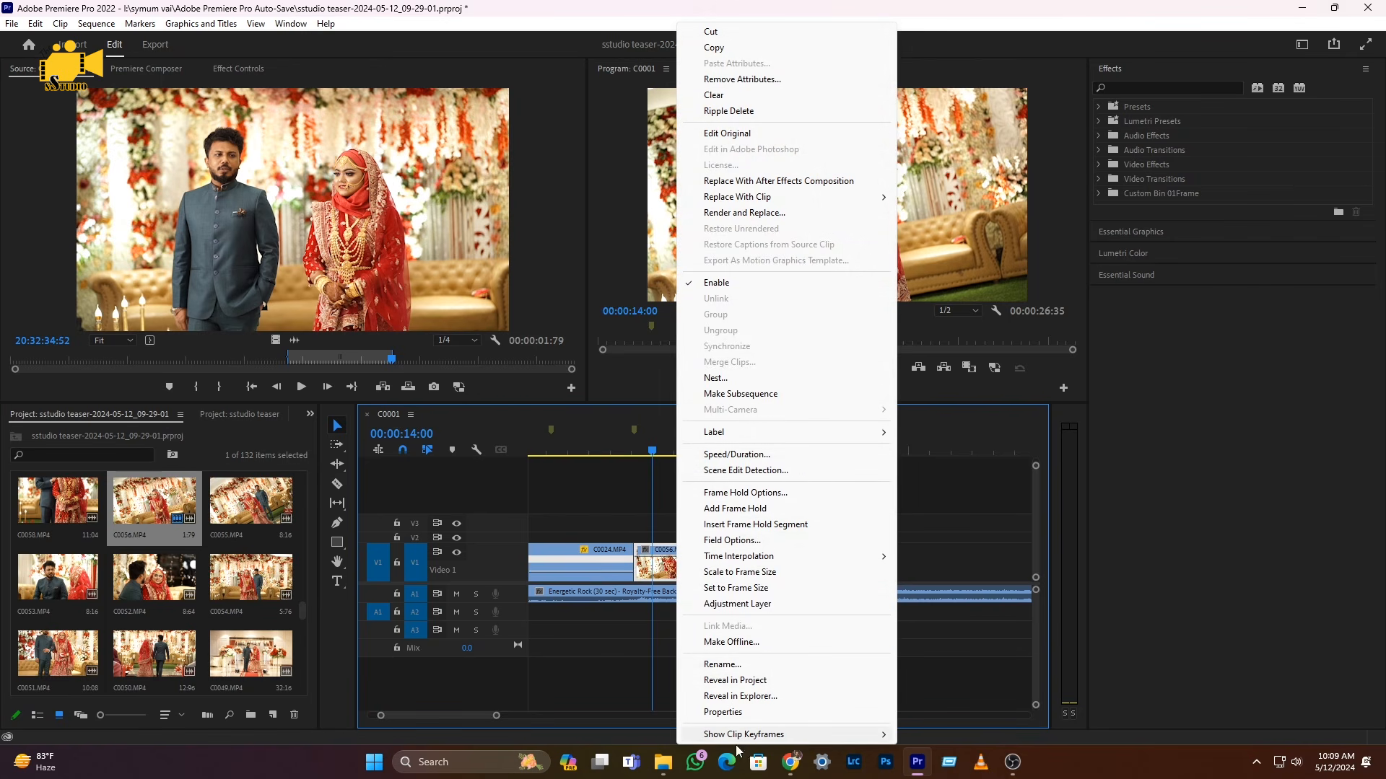
pyautogui.moveTo(722, 736)
pyautogui.moveTo(967, 766)
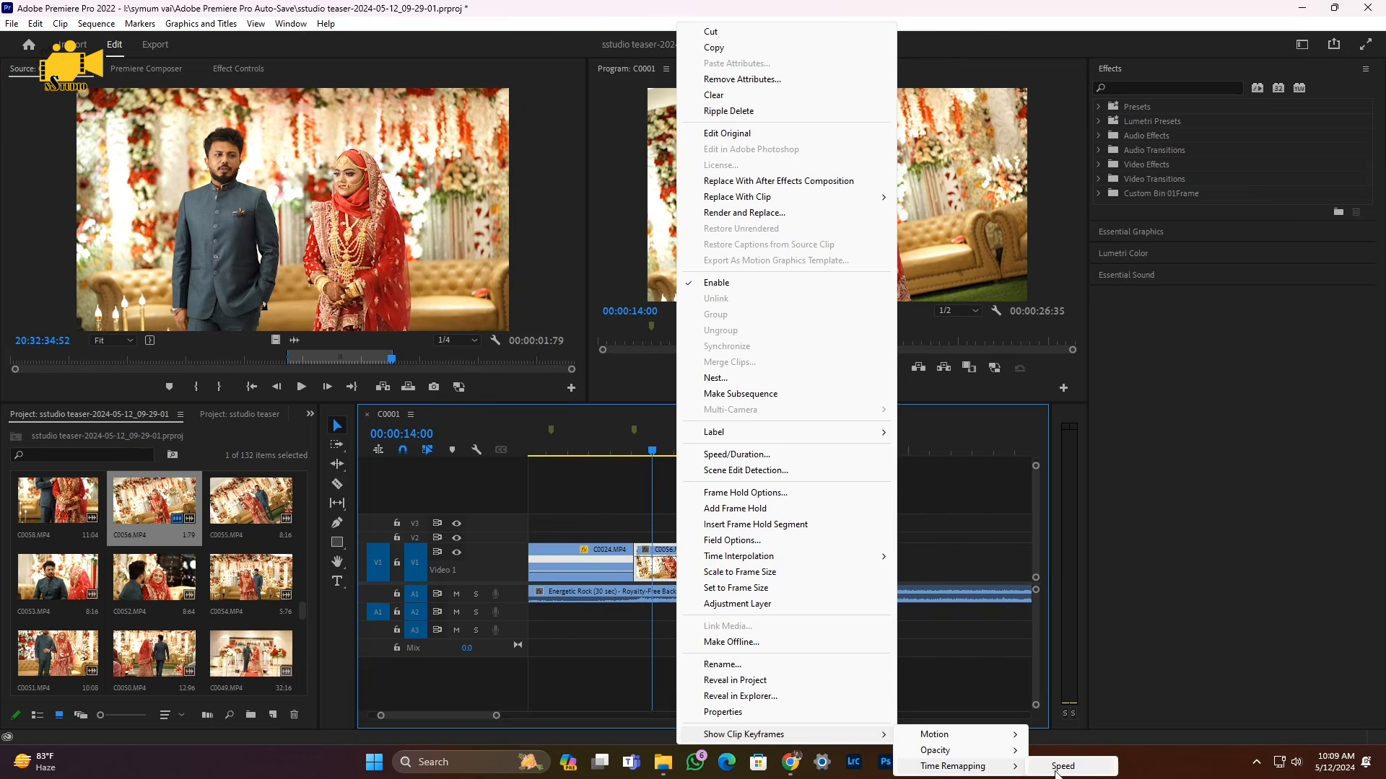
pyautogui.click(1063, 765)
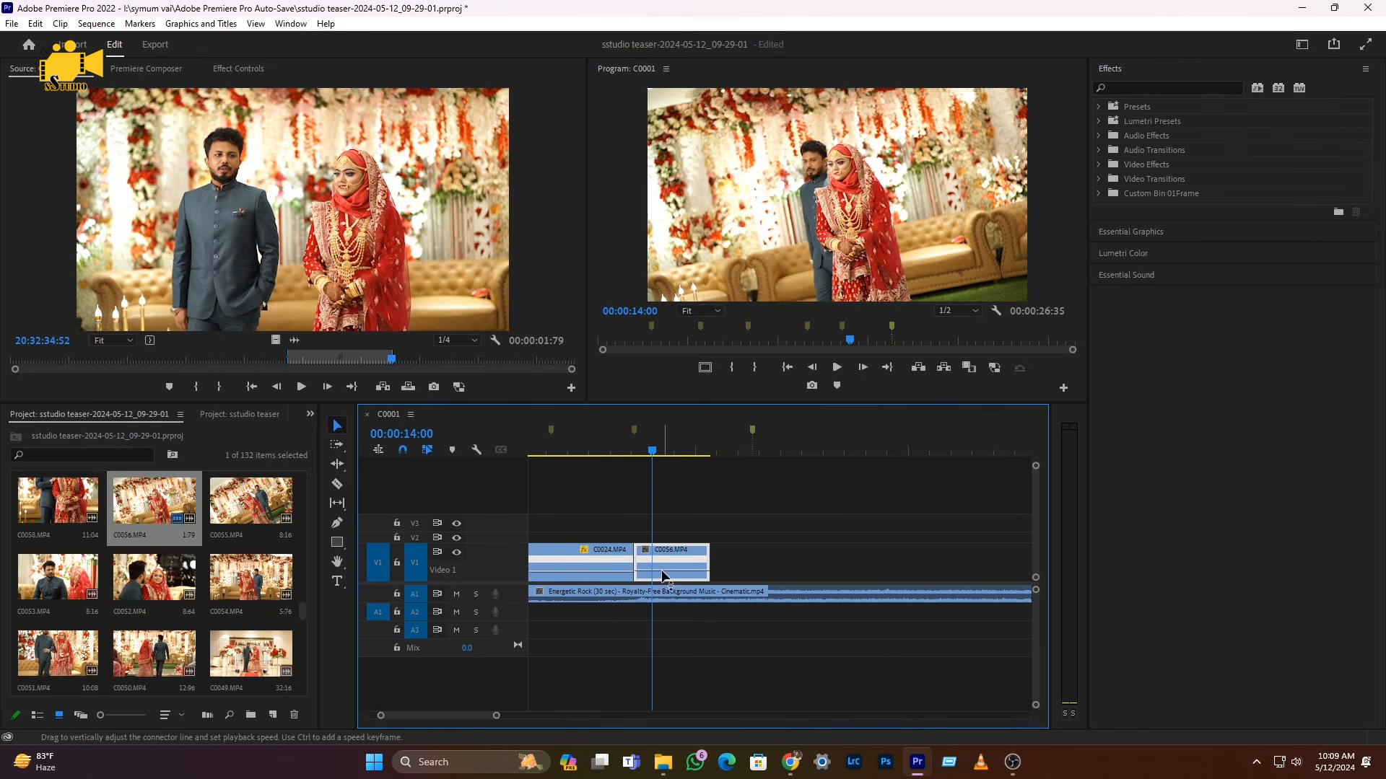
pyautogui.moveTo(658, 575); pyautogui.dragTo(656, 568)
# - Play from the end of C0024.MP4 into C0056.MP4 to review the faster speed
pyautogui.click(625, 450)
pyautogui.press('space')
pyautogui.press('space')
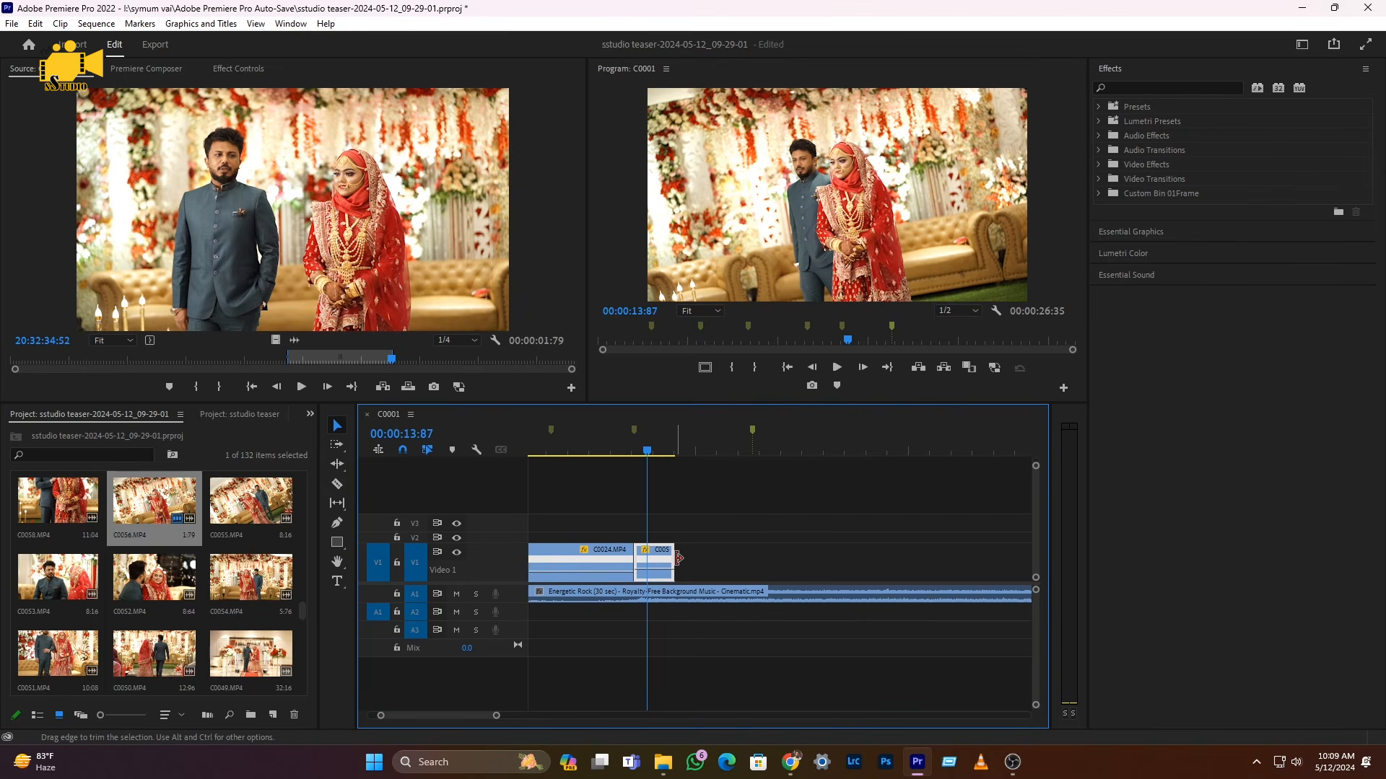
# - Add a speed keyframe to C0056.MP4 at 00:00:13:91, where the groom emerges behind the bride
pyautogui.click(638, 450)
pyautogui.press('space')
pyautogui.press('space')
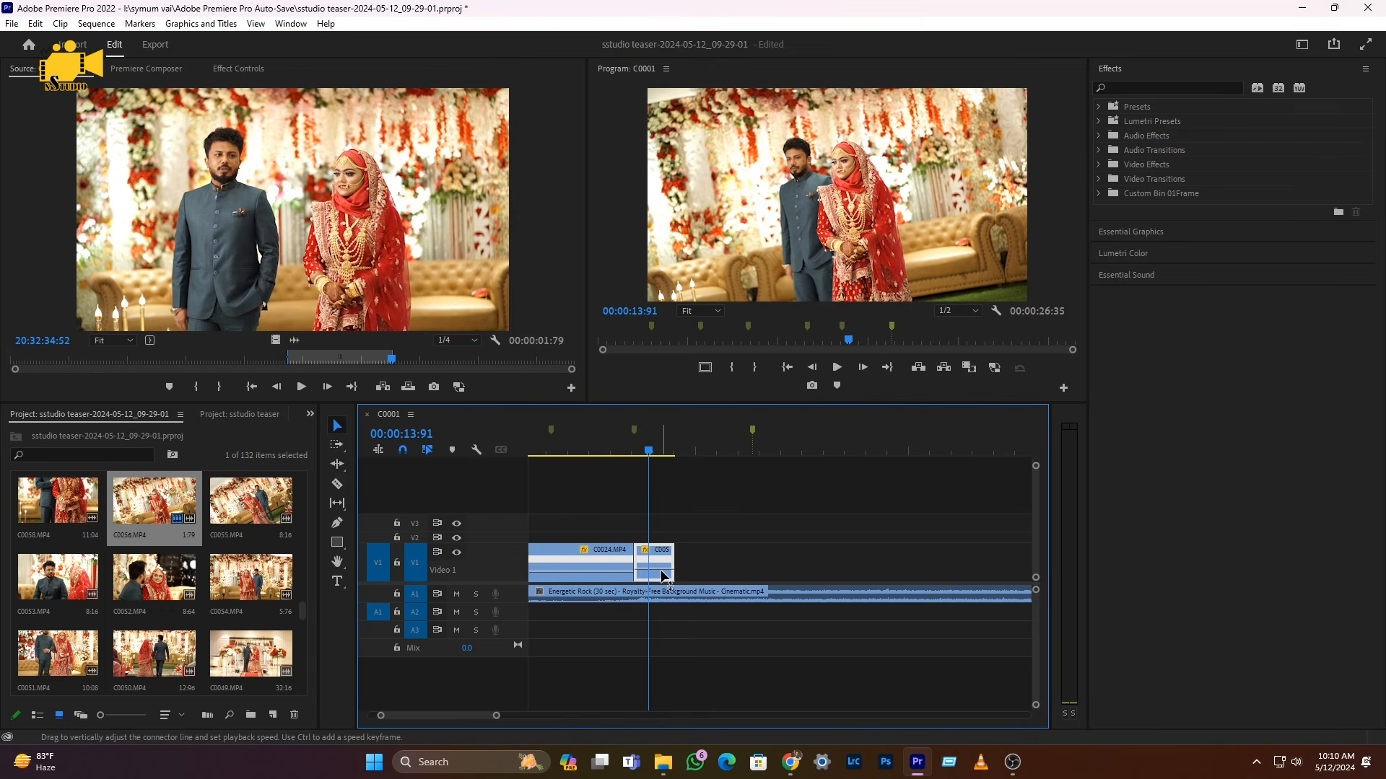
pyautogui.click(336, 522)
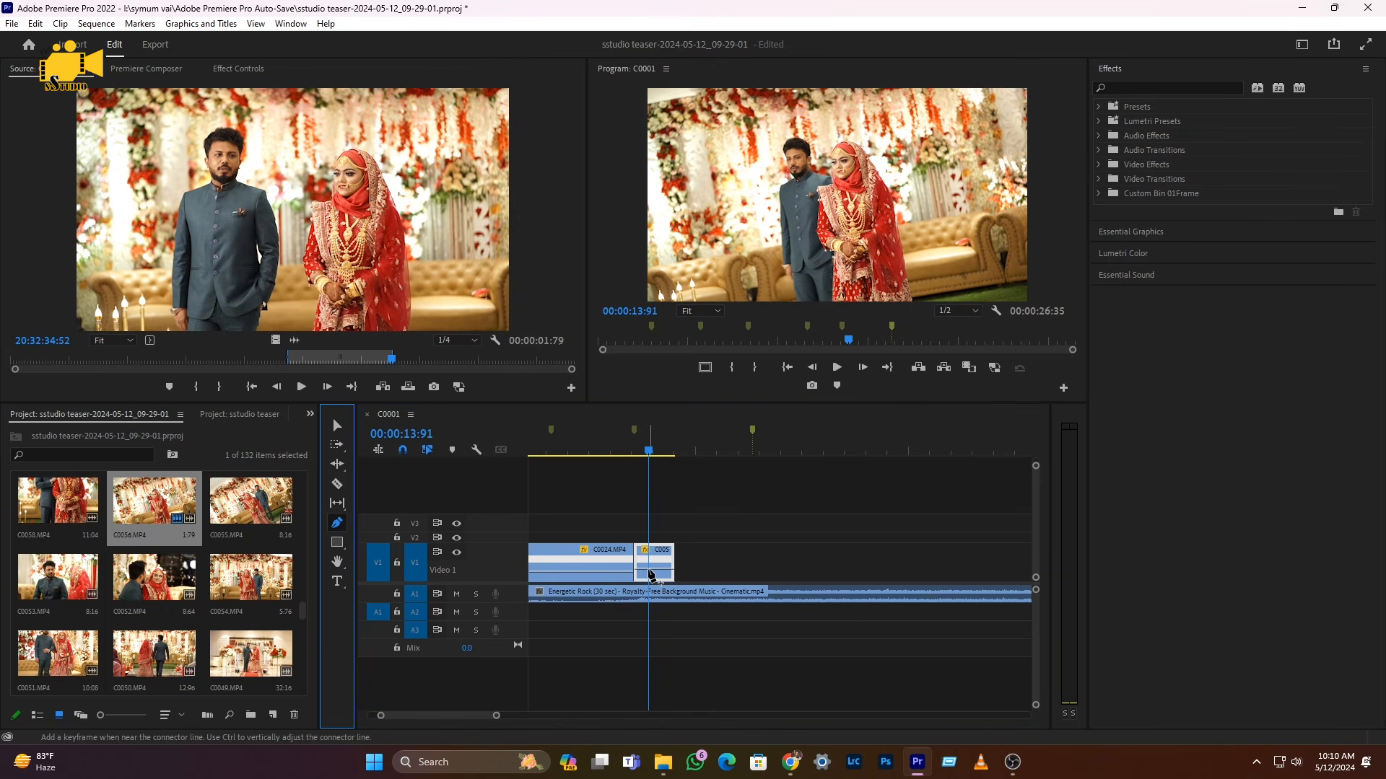
pyautogui.click(647, 558)
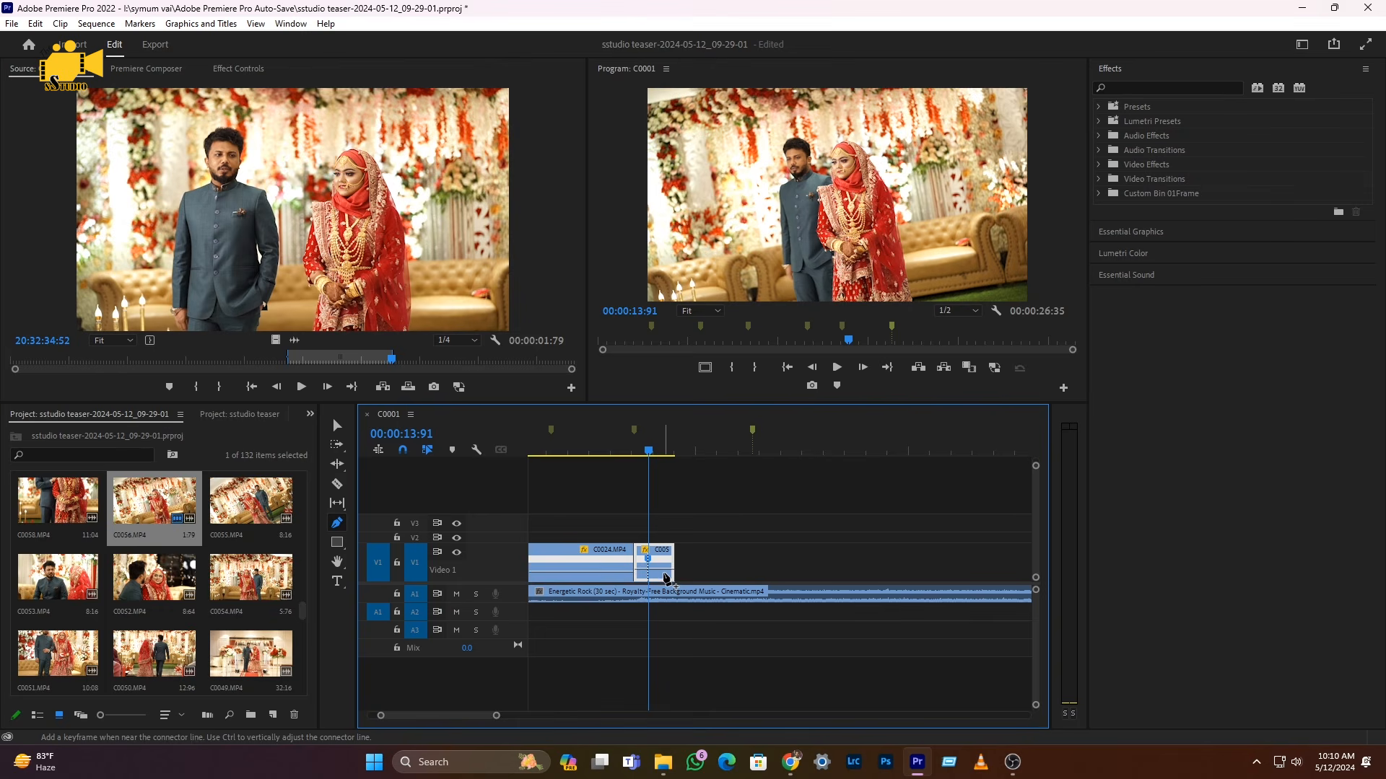
pyautogui.press('v')
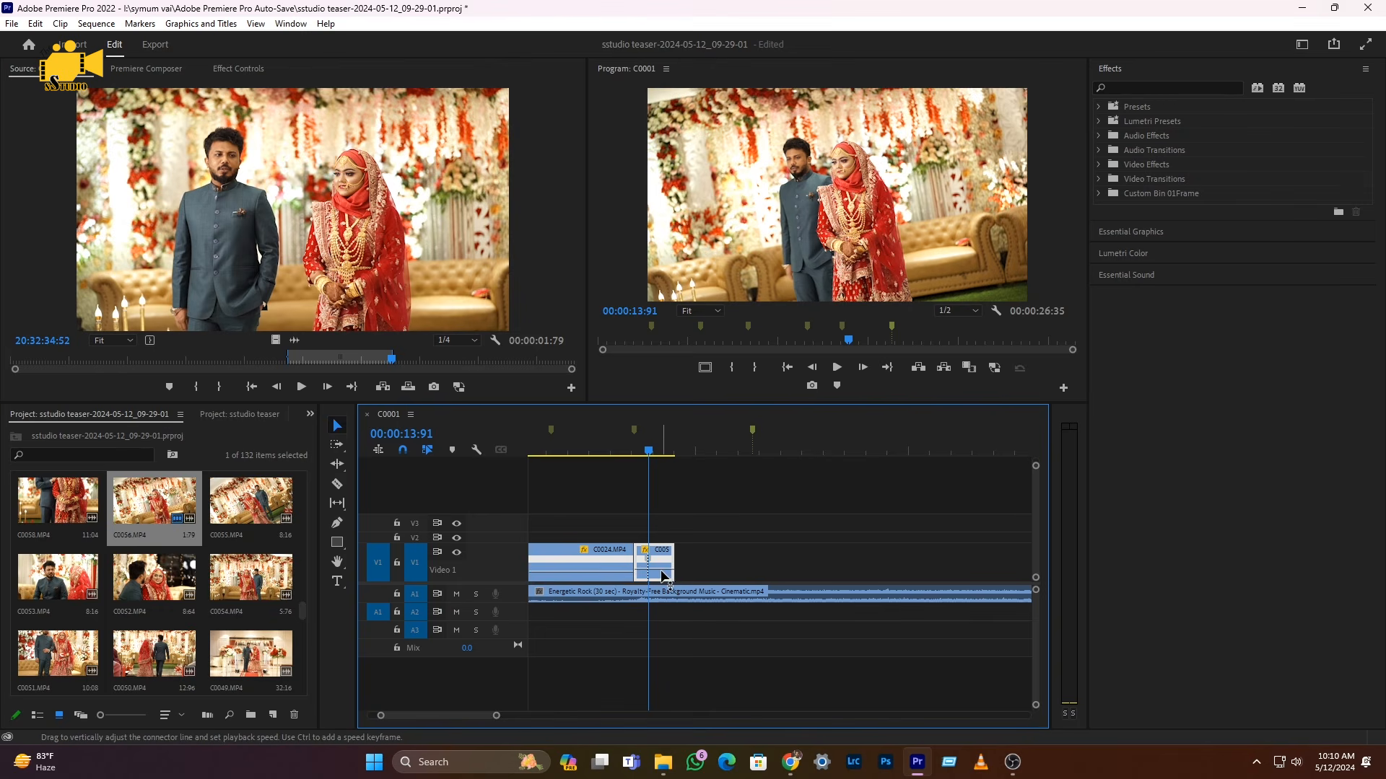
# - Slow C0056.MP4 to 31% speed after the keyframe and play the ramp through to the next beat marker
pyautogui.moveTo(668, 570); pyautogui.dragTo(646, 556)
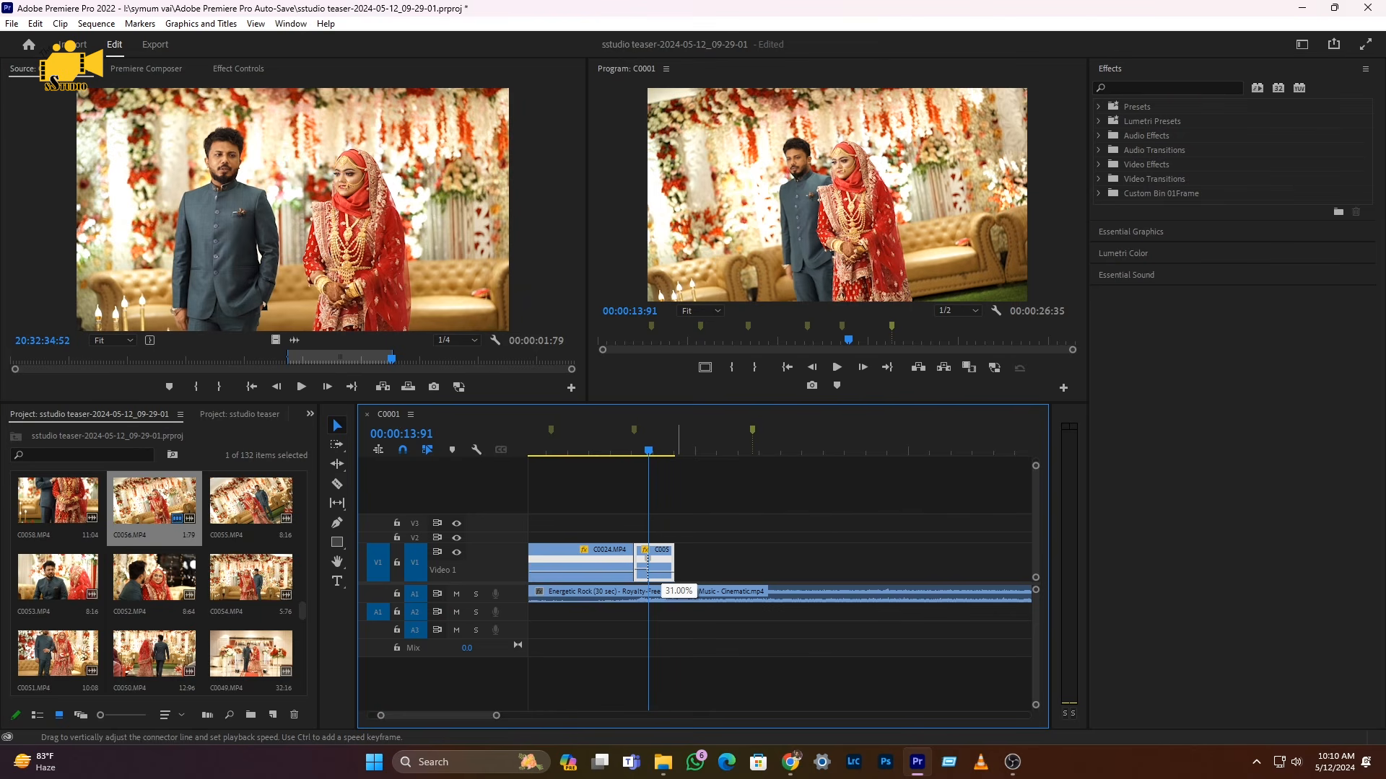
pyautogui.moveTo(646, 558); pyautogui.dragTo(646, 558)
pyautogui.moveTo(629, 448); pyautogui.dragTo(625, 449)
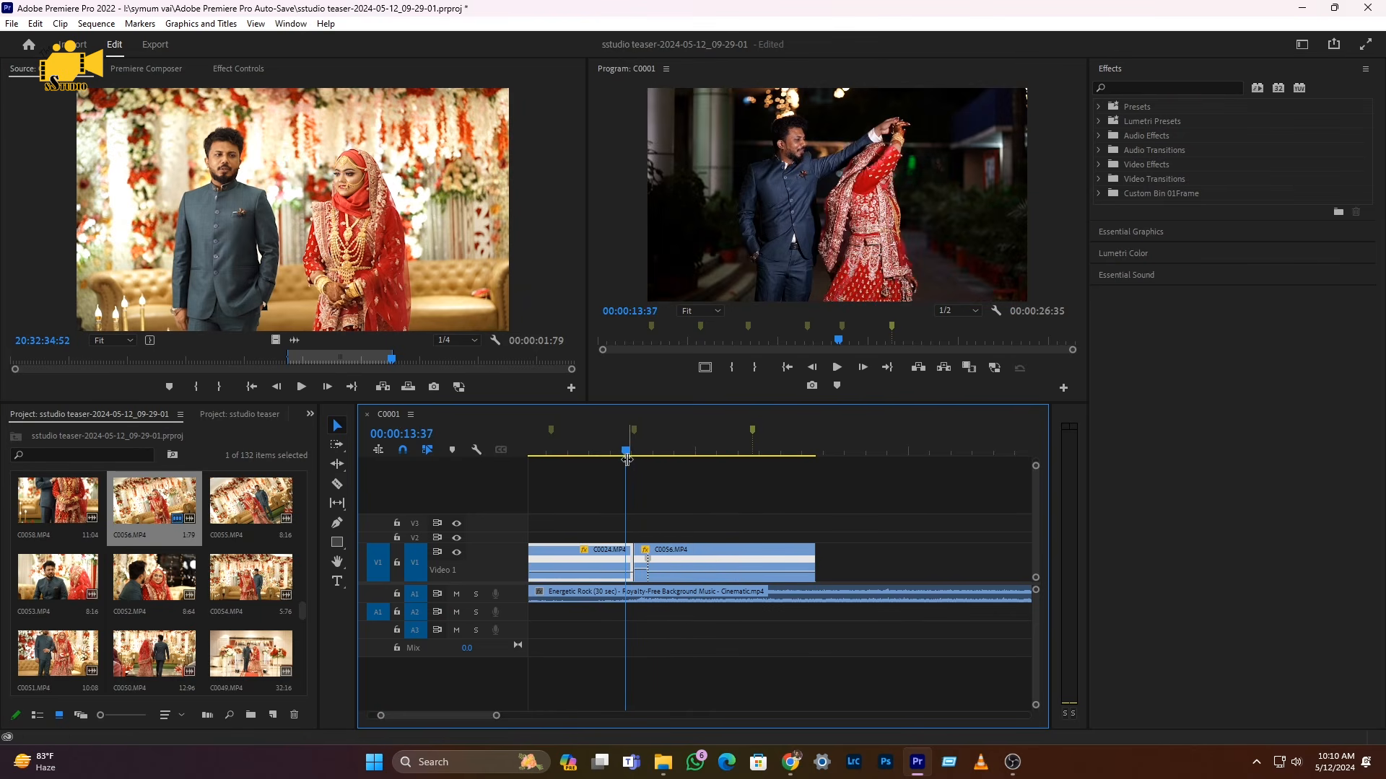
pyautogui.press('space')
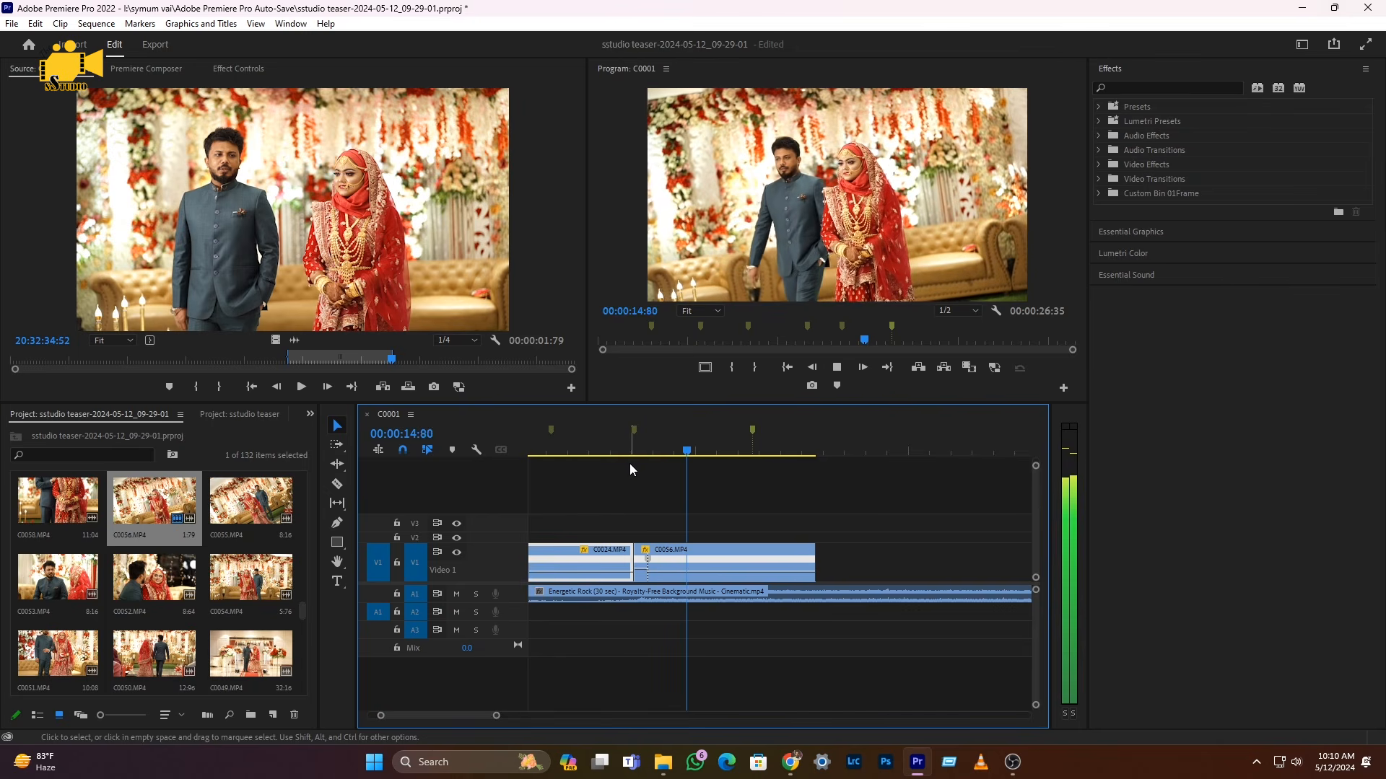
pyautogui.press('space')
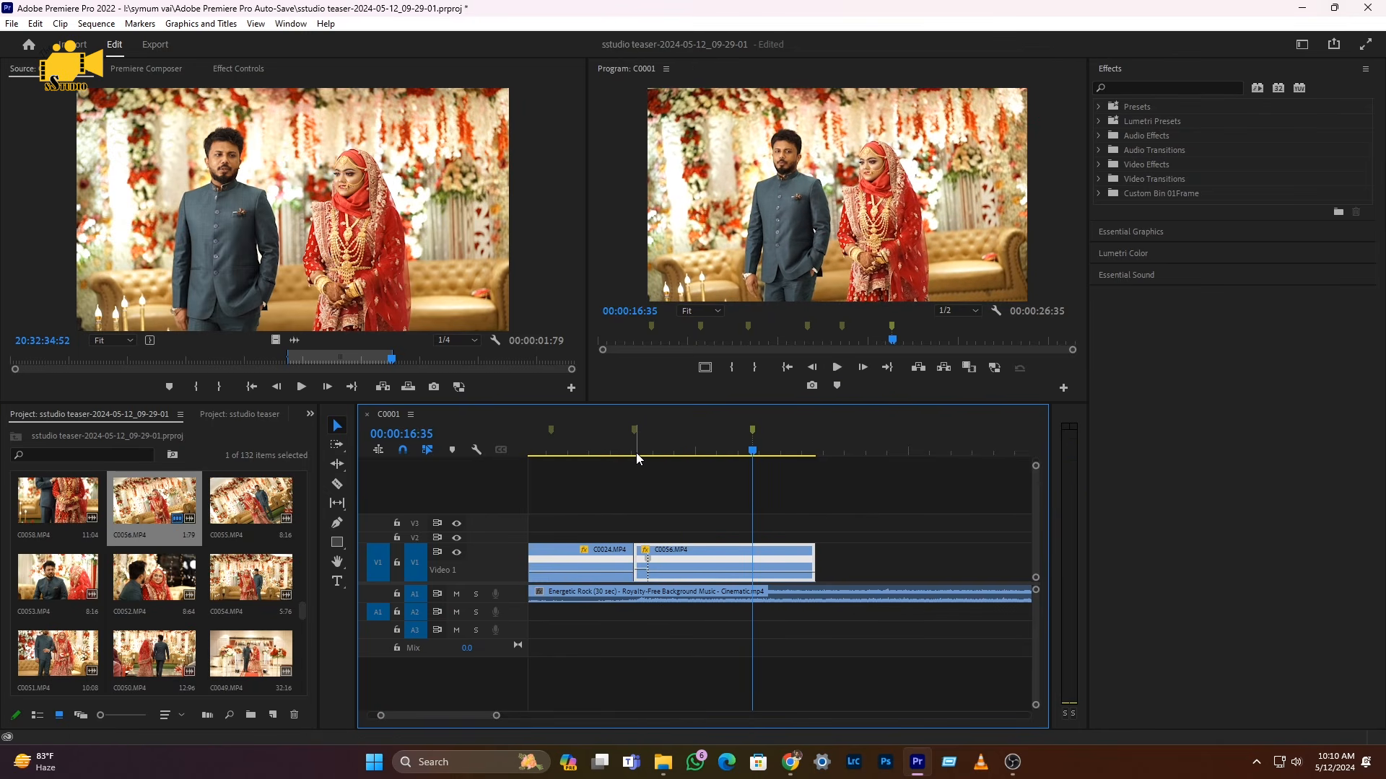
# - Split C0056.MP4 at the beat marker at 00:00:16:35 and delete the part after the cut
pyautogui.press('c')
pyautogui.click(753, 565)
pyautogui.press('v')
pyautogui.click(786, 568)
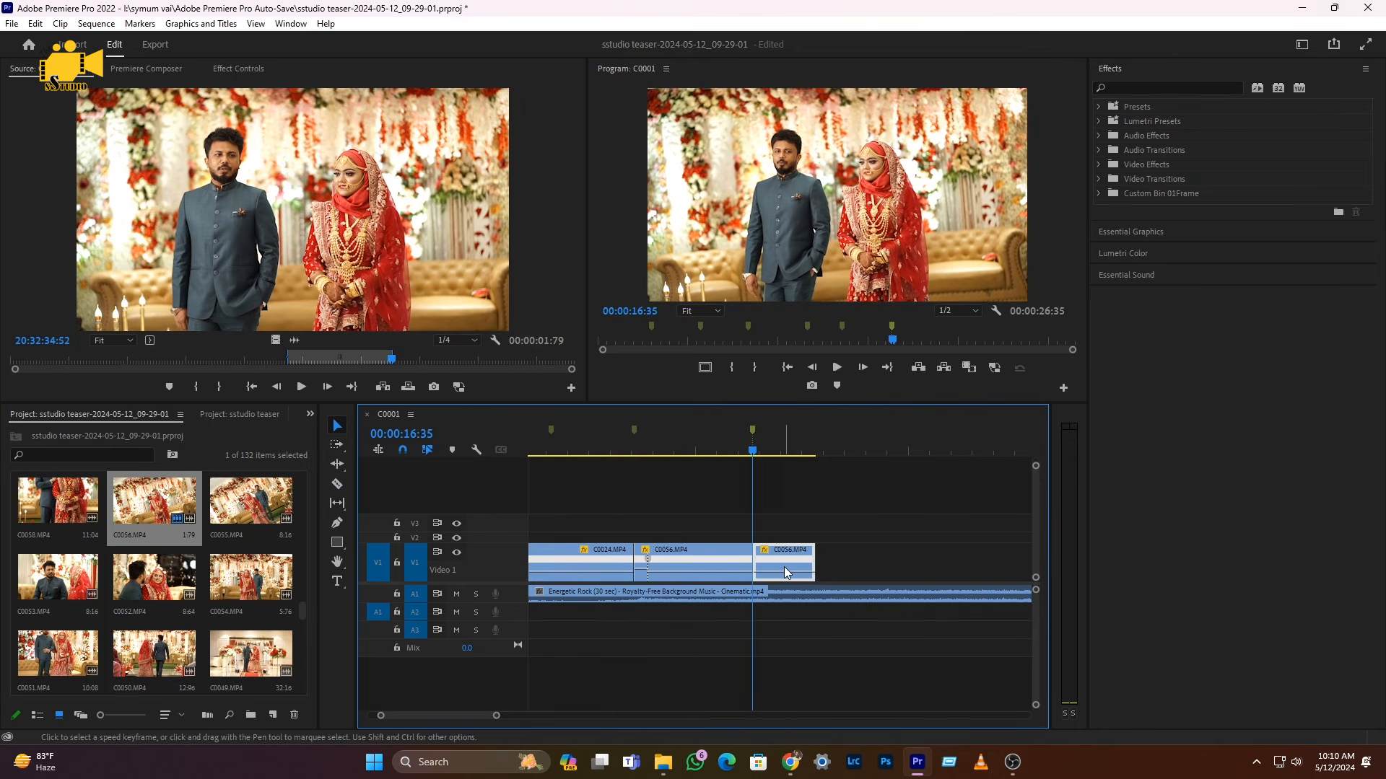
pyautogui.press('Delete')
pyautogui.press('-')
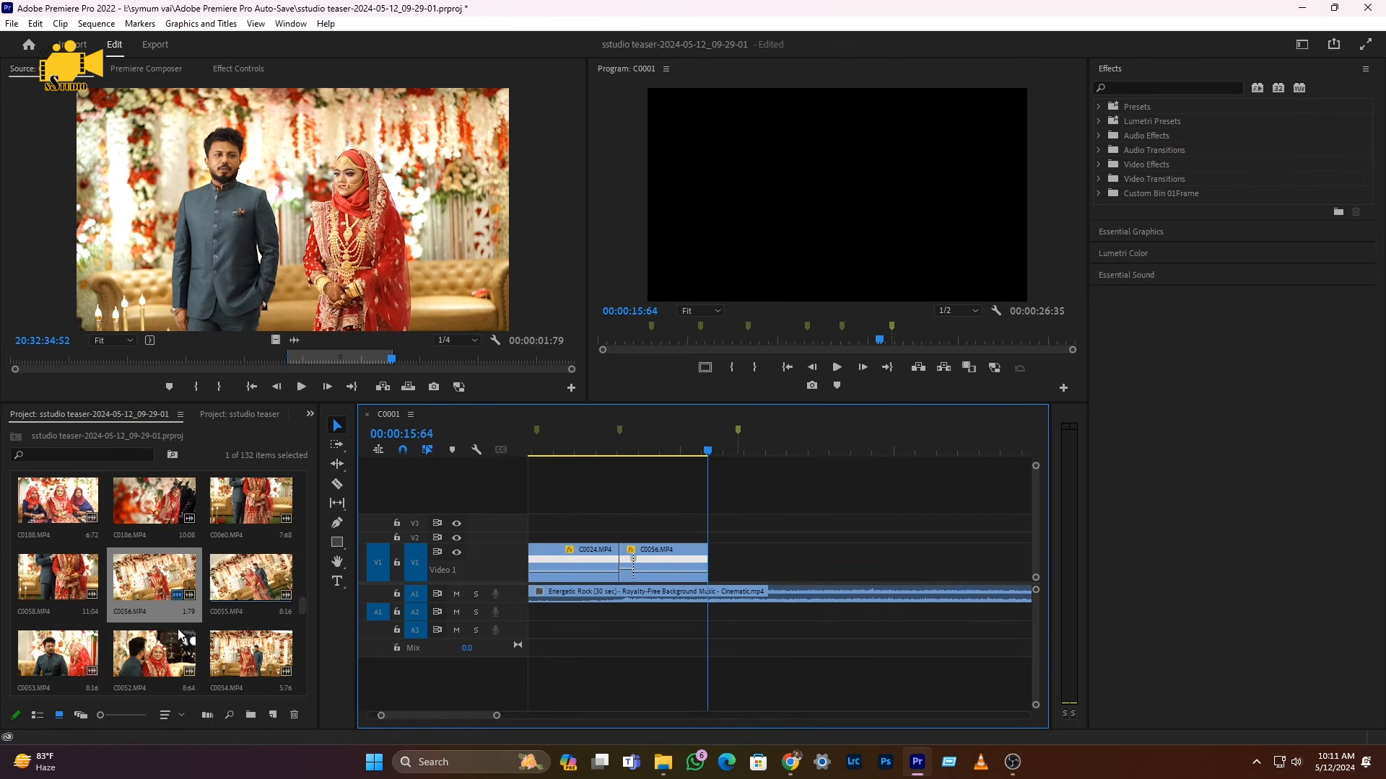
# - Mark C0053.MP4 from 20:32:09:56 to 20:32:10:46, where the groom turns and smiles, and place it on V1 after C0056.MP4
pyautogui.doubleClick(269, 588)
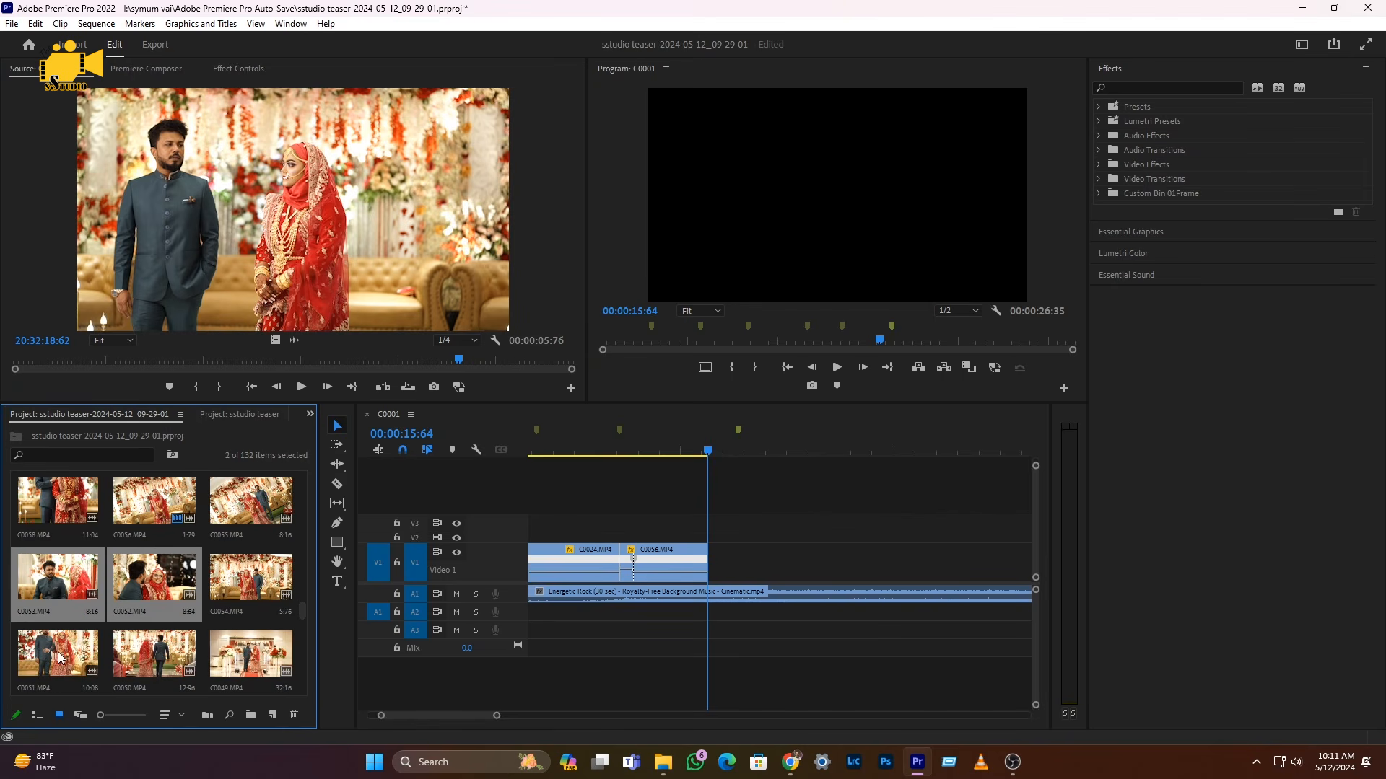
pyautogui.click(60, 583)
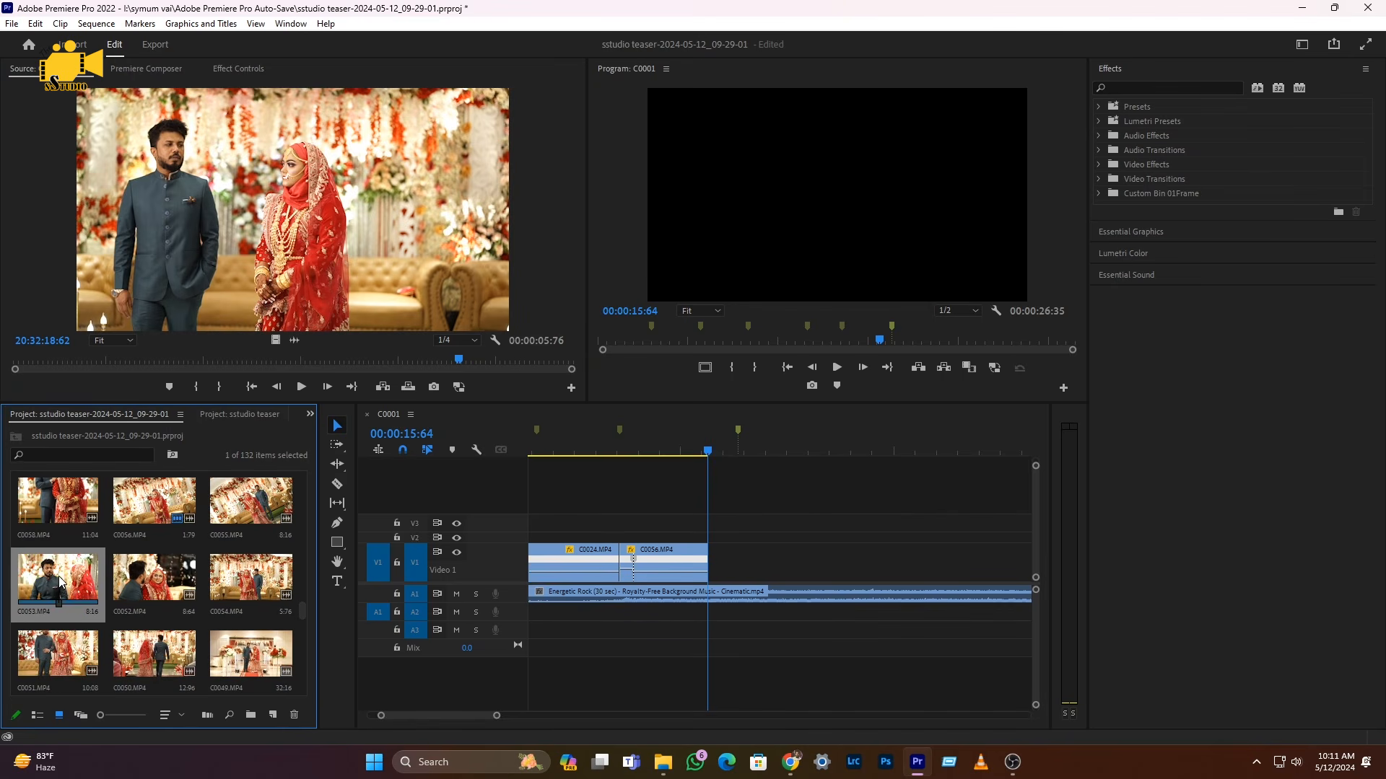
pyautogui.doubleClick(60, 583)
pyautogui.moveTo(307, 364)
pyautogui.mouseDown()
pyautogui.moveTo(395, 365)
pyautogui.moveTo(310, 370)
pyautogui.mouseUp()
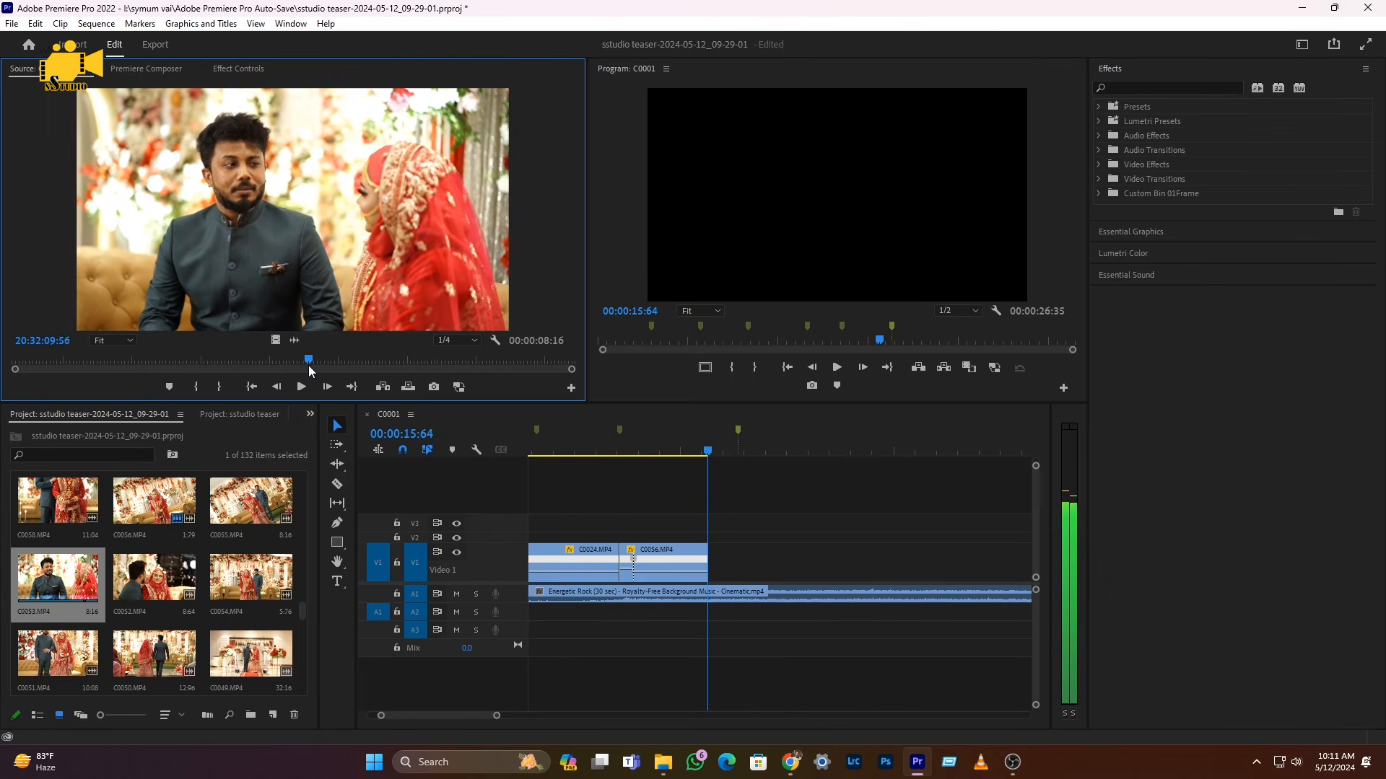
pyautogui.click(196, 387)
pyautogui.press('space')
pyautogui.press('space')
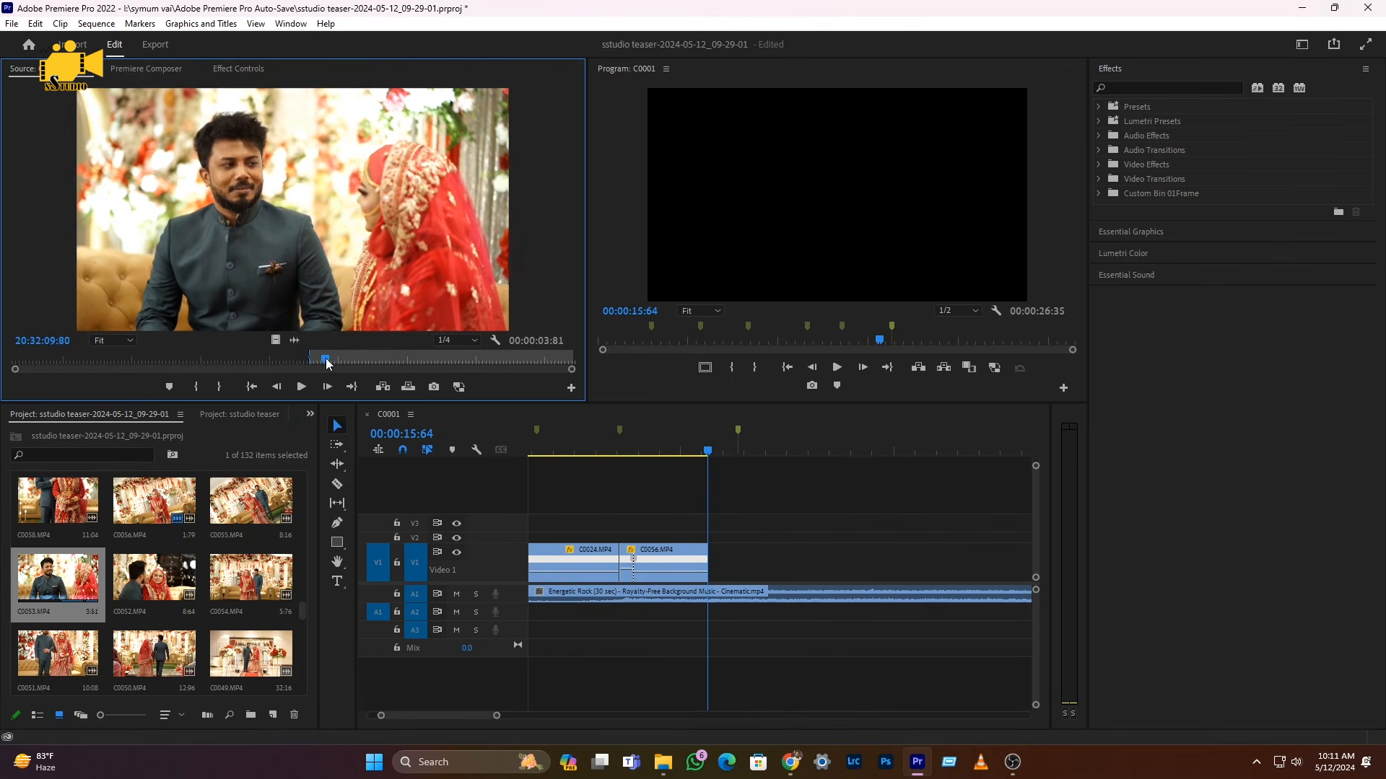
pyautogui.click(221, 388)
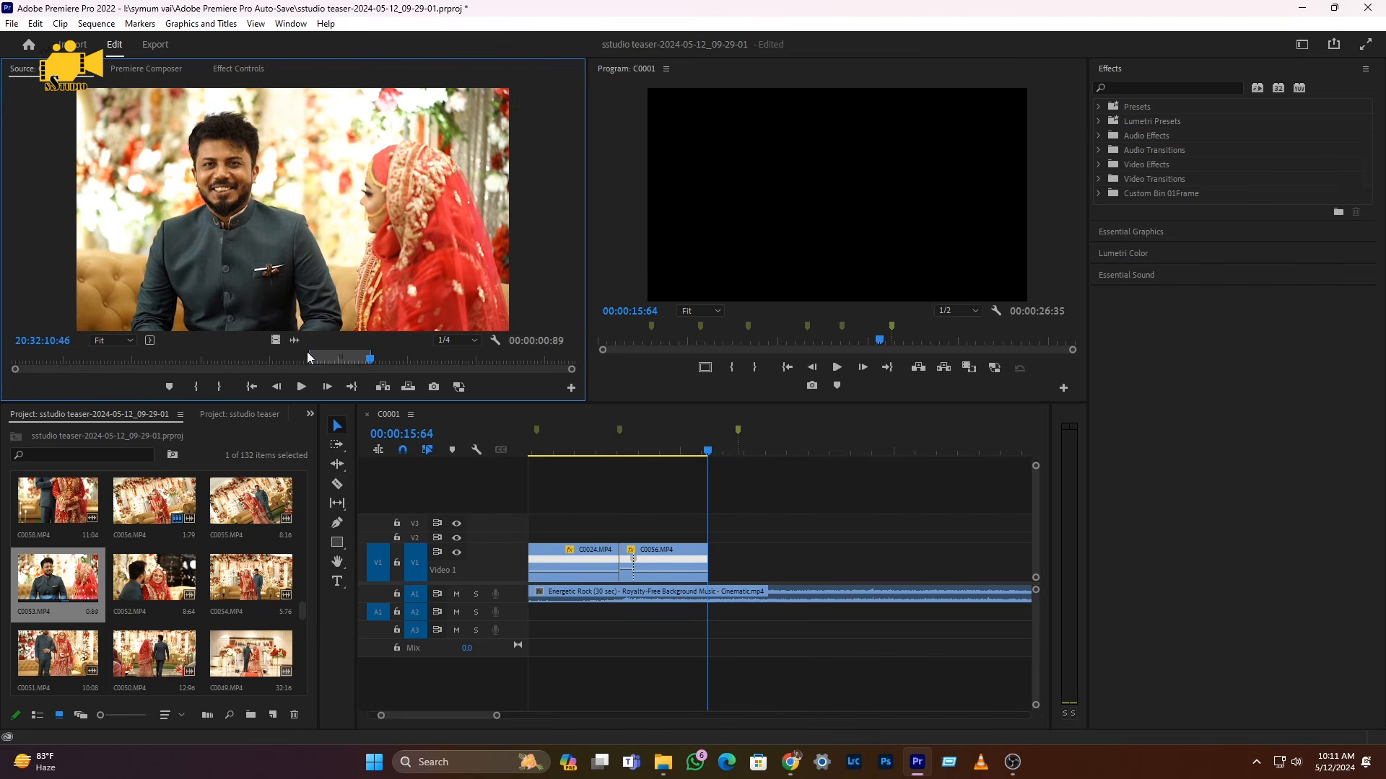
pyautogui.moveTo(272, 340); pyautogui.dragTo(724, 563)
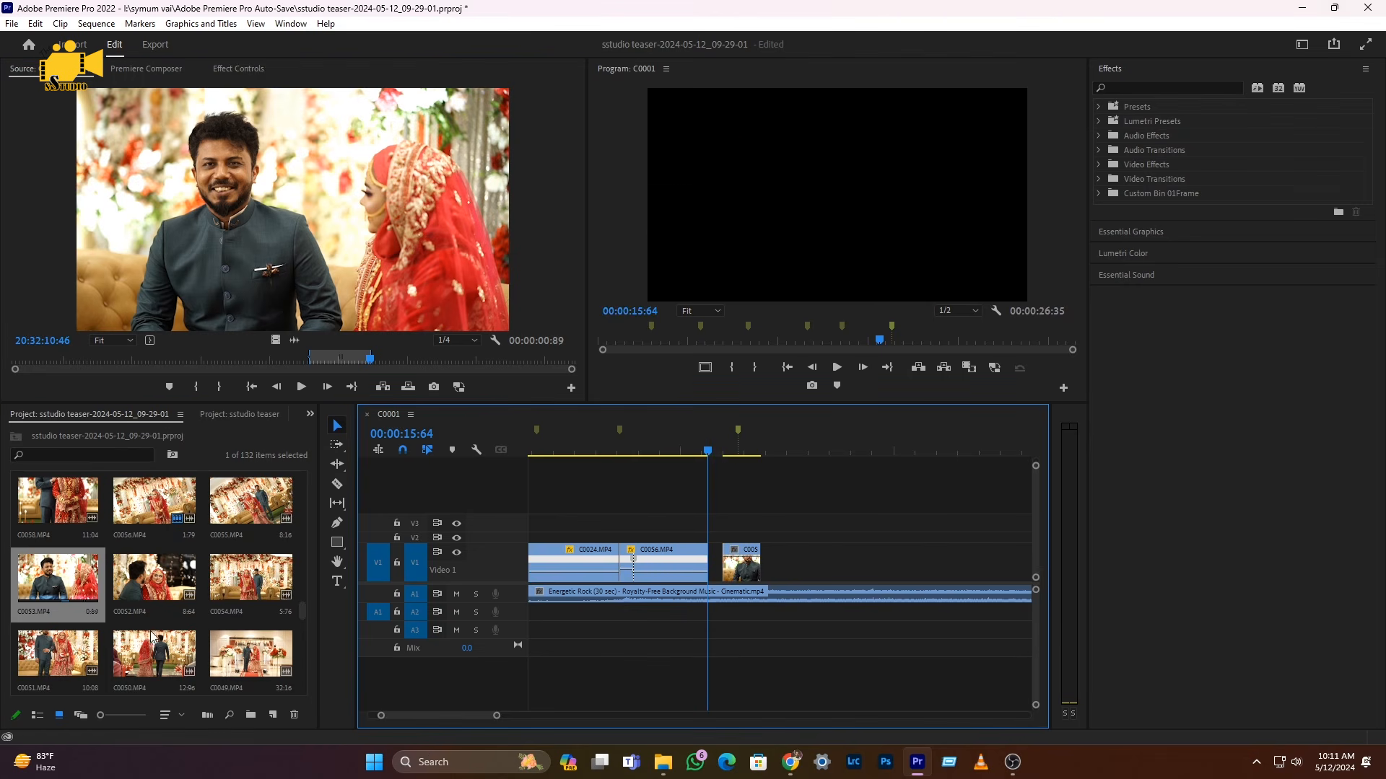
# - Mark a 0:84 range of C0052.MP4 ending at 20:32:04:72 and place its video on V1 directly after C0053.MP4
pyautogui.doubleClick(160, 578)
pyautogui.moveTo(319, 359); pyautogui.dragTo(506, 360)
pyautogui.click(196, 388)
pyautogui.click(219, 387)
pyautogui.moveTo(276, 340); pyautogui.dragTo(763, 563)
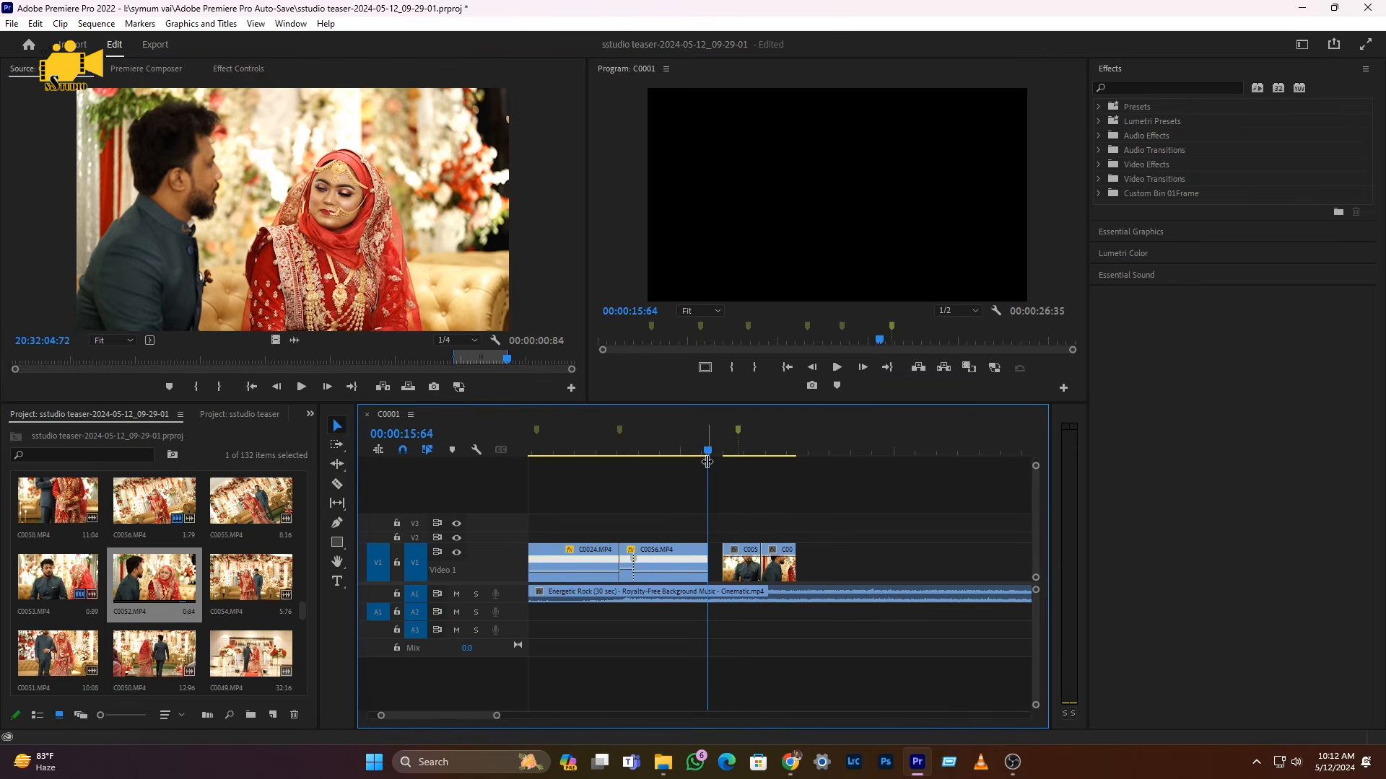
# - Close the gap between C0056.MP4 and C0053.MP4 and play the sequence across the join
pyautogui.click(674, 453)
pyautogui.click(715, 563)
pyautogui.press('Delete')
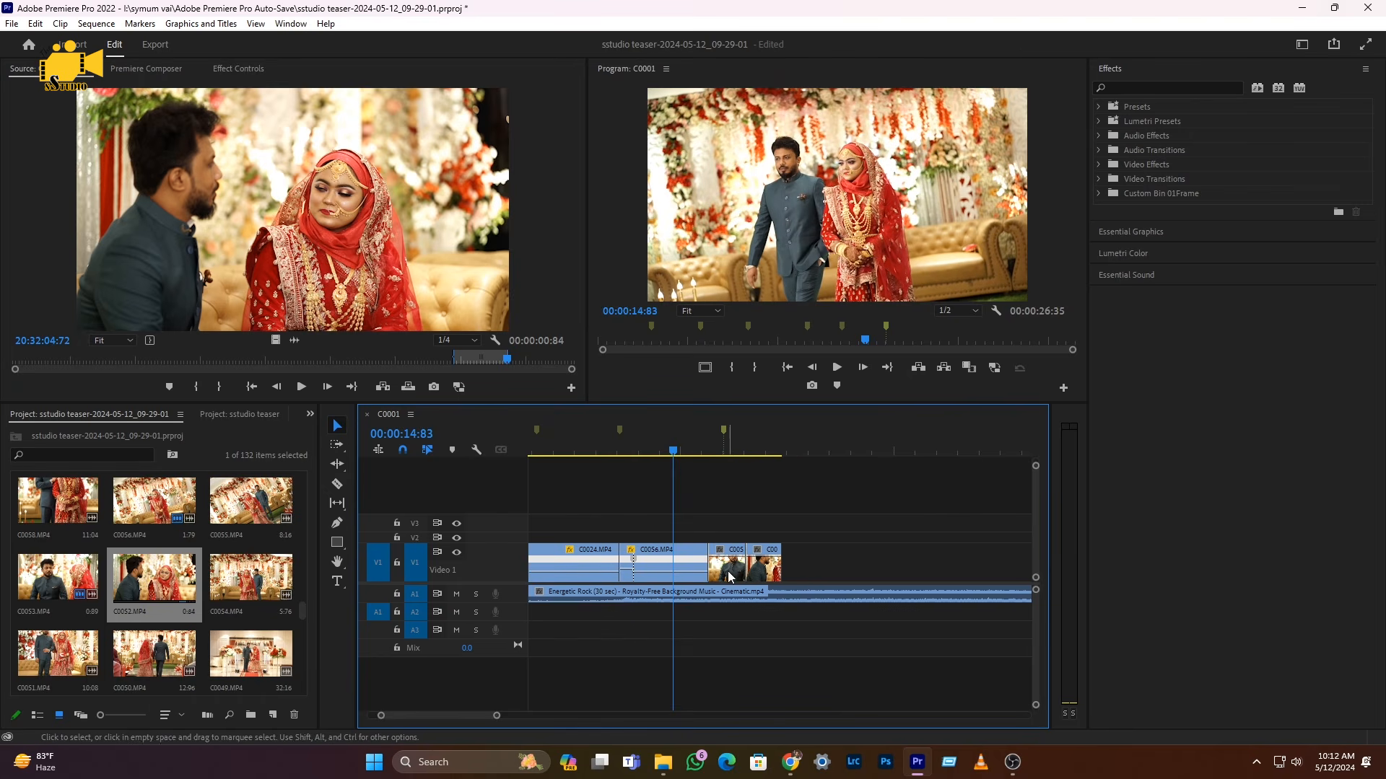
pyautogui.press('space')
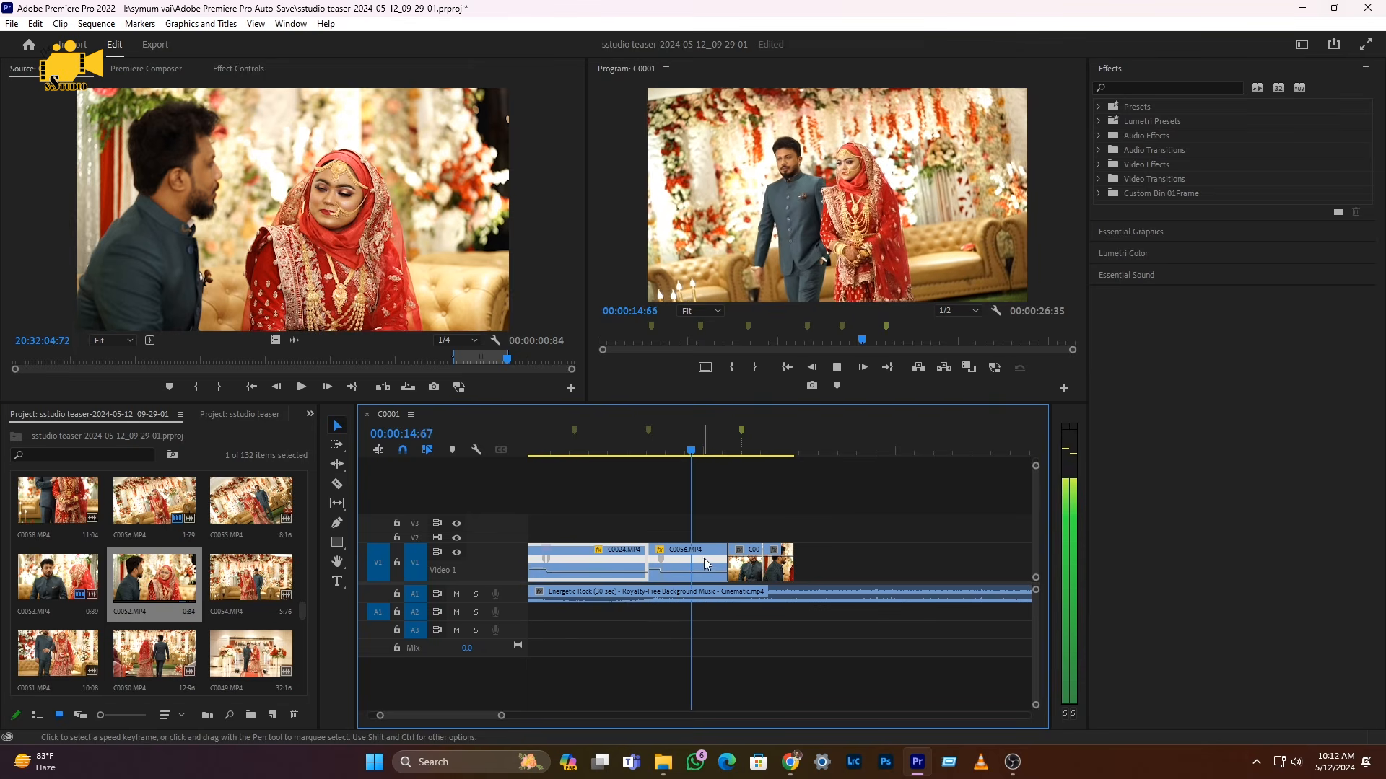
pyautogui.press('space')
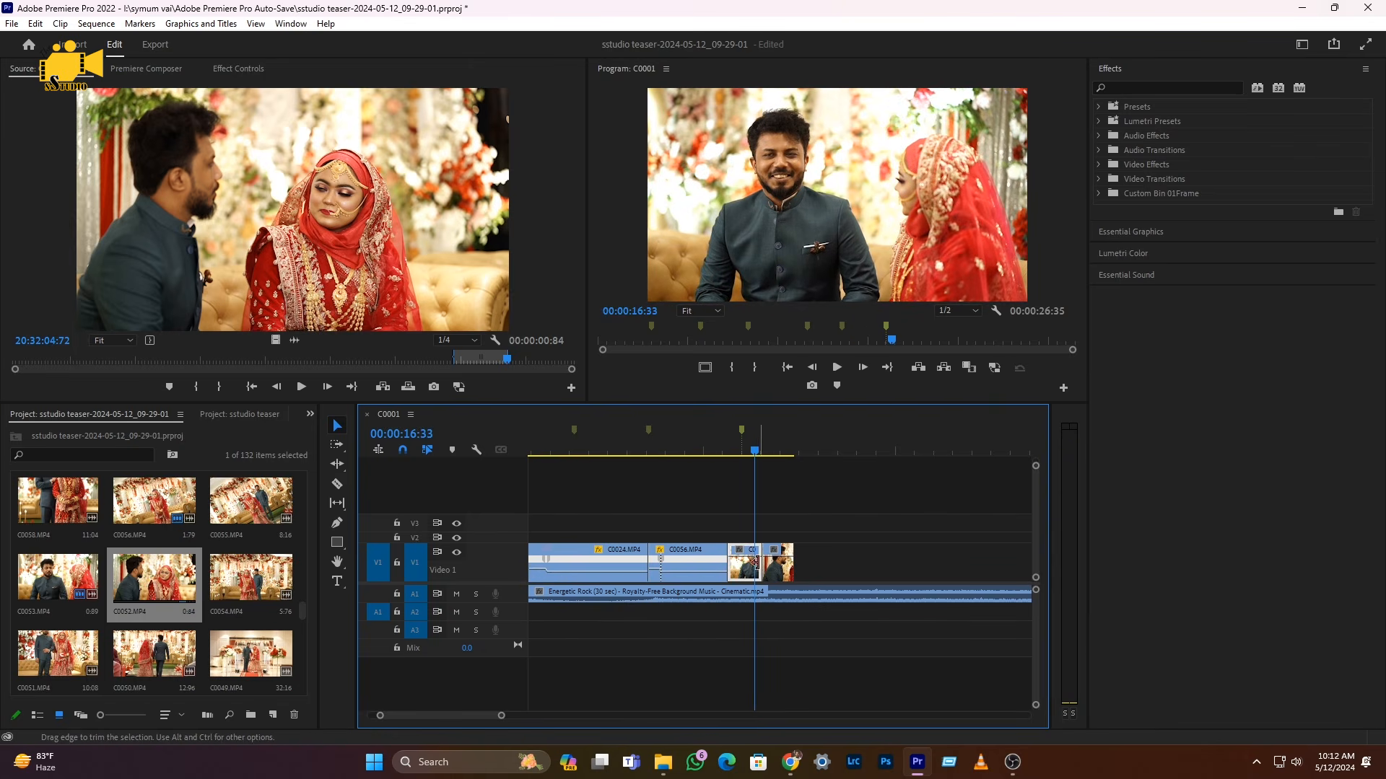
# - Set the speed of C0053.MP4 to 40% and play through the slowed clip
pyautogui.rightClick(748, 573)
pyautogui.click(795, 455)
pyautogui.write('50')
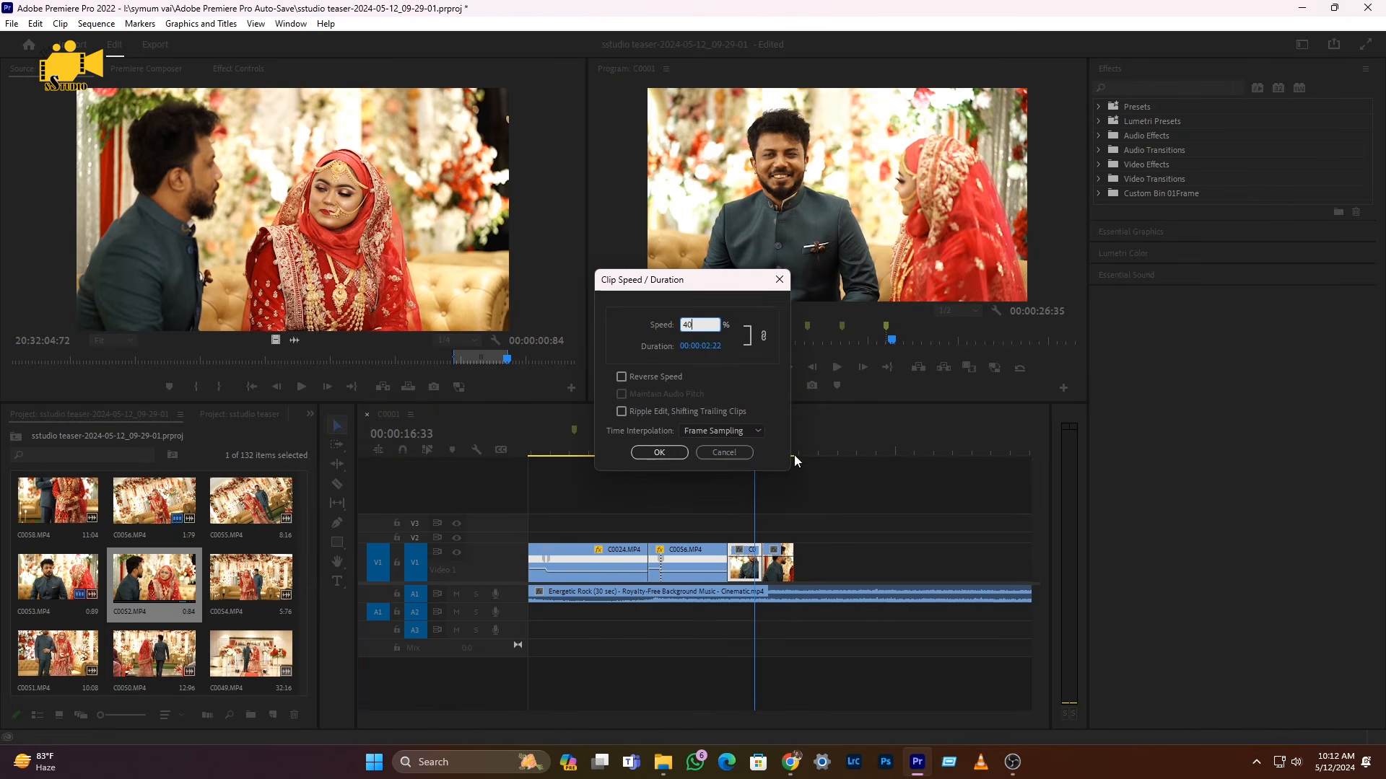
pyautogui.press('Return')
pyautogui.click(713, 452)
pyautogui.press('space')
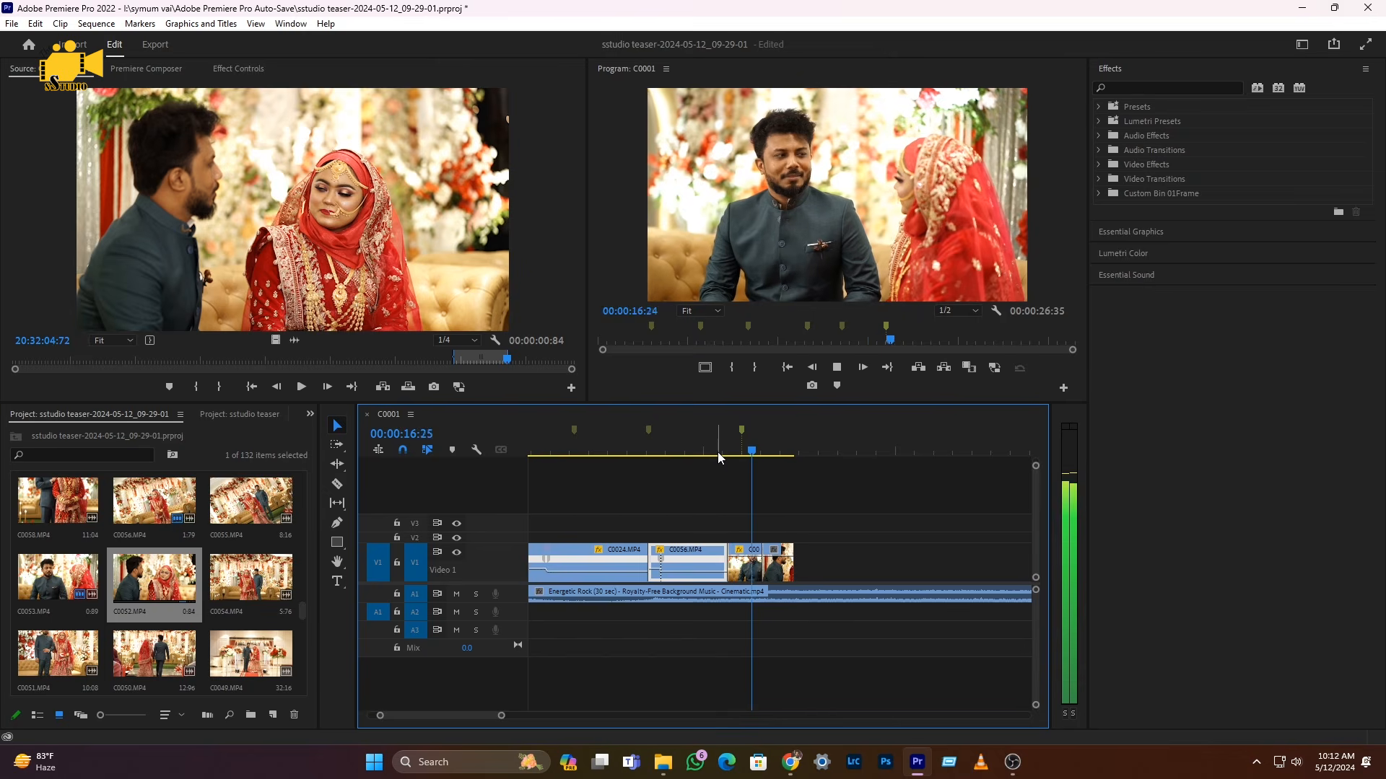
# - Set the speed of C0052.MP4 to 40% and play from the end of C0056.MP4 into C0053.MP4
pyautogui.rightClick(782, 563)
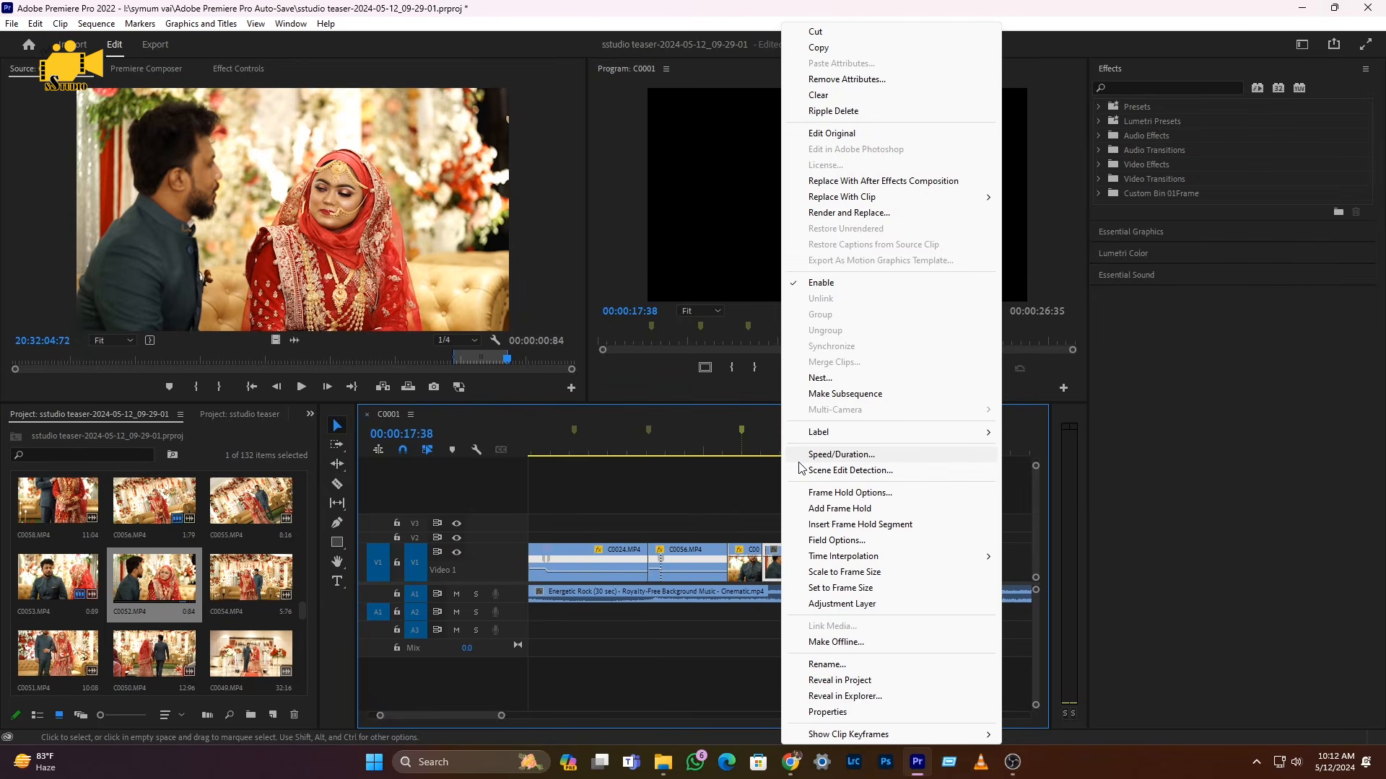
pyautogui.click(816, 455)
pyautogui.write('40')
pyautogui.press('Return')
pyautogui.click(705, 452)
pyautogui.press('space')
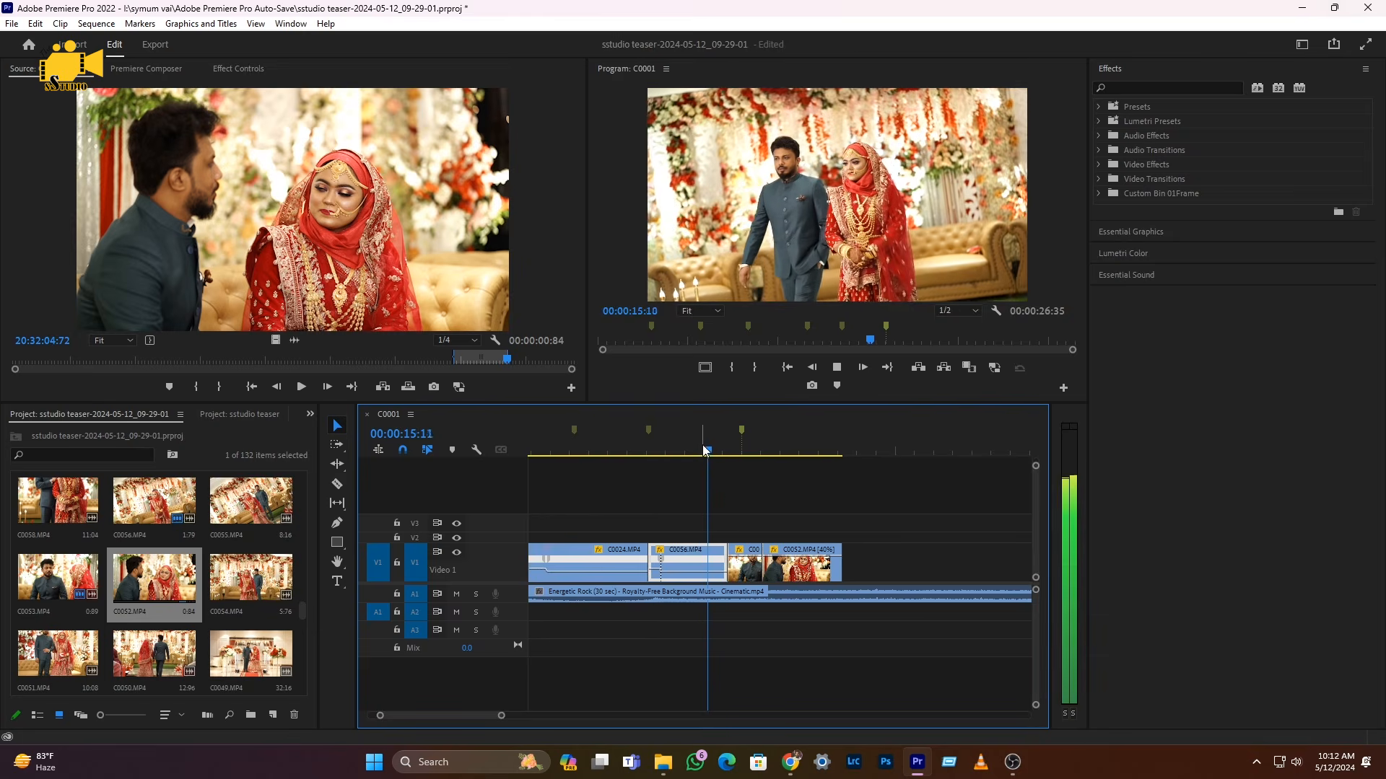
pyautogui.press('space')
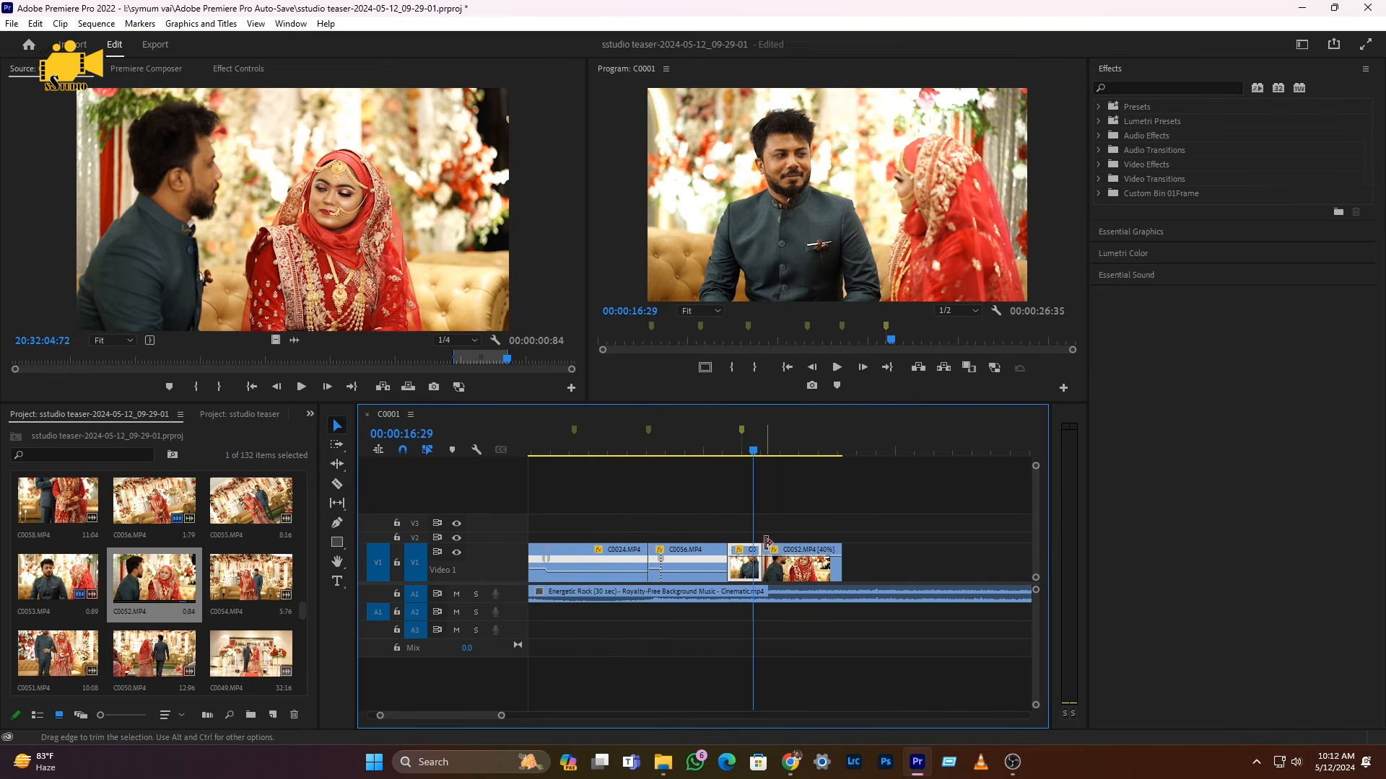
# - Move C0052.MP4 to track V2 directly above C0053.MP4 so both clips start together
pyautogui.moveTo(765, 570); pyautogui.dragTo(772, 536)
pyautogui.click(737, 453)
pyautogui.moveTo(762, 540); pyautogui.dragTo(762, 544)
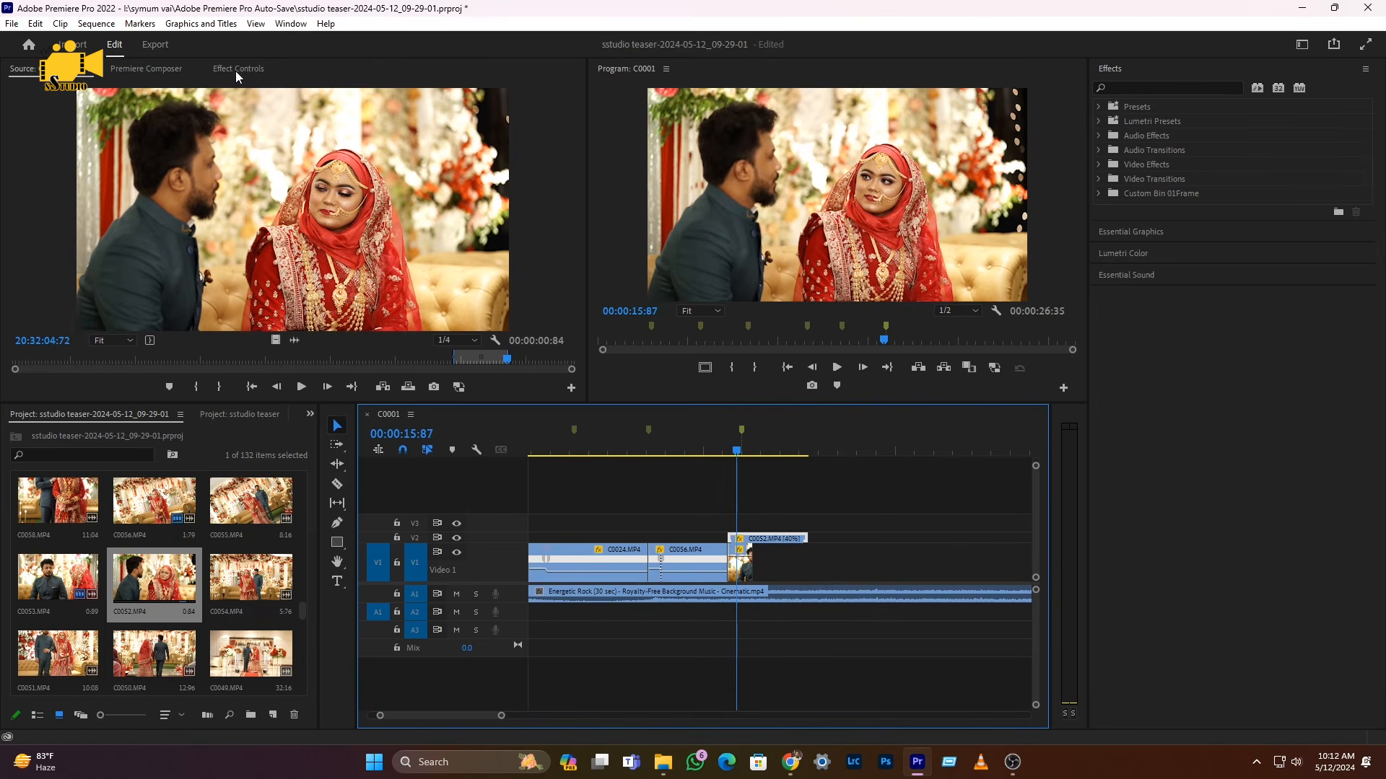
# - Find the Crop video effect and apply it to C0052.MP4 on V2
pyautogui.click(1124, 89)
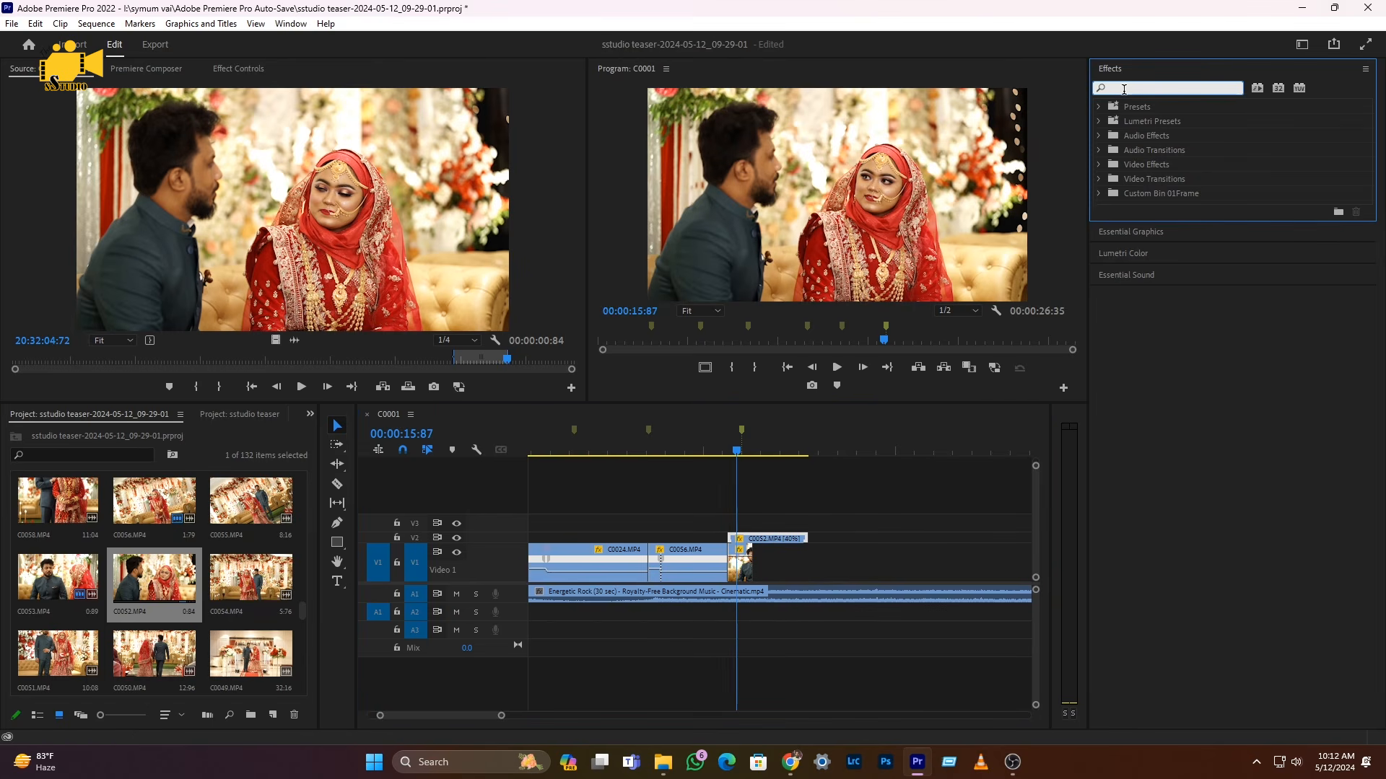
pyautogui.write('crop')
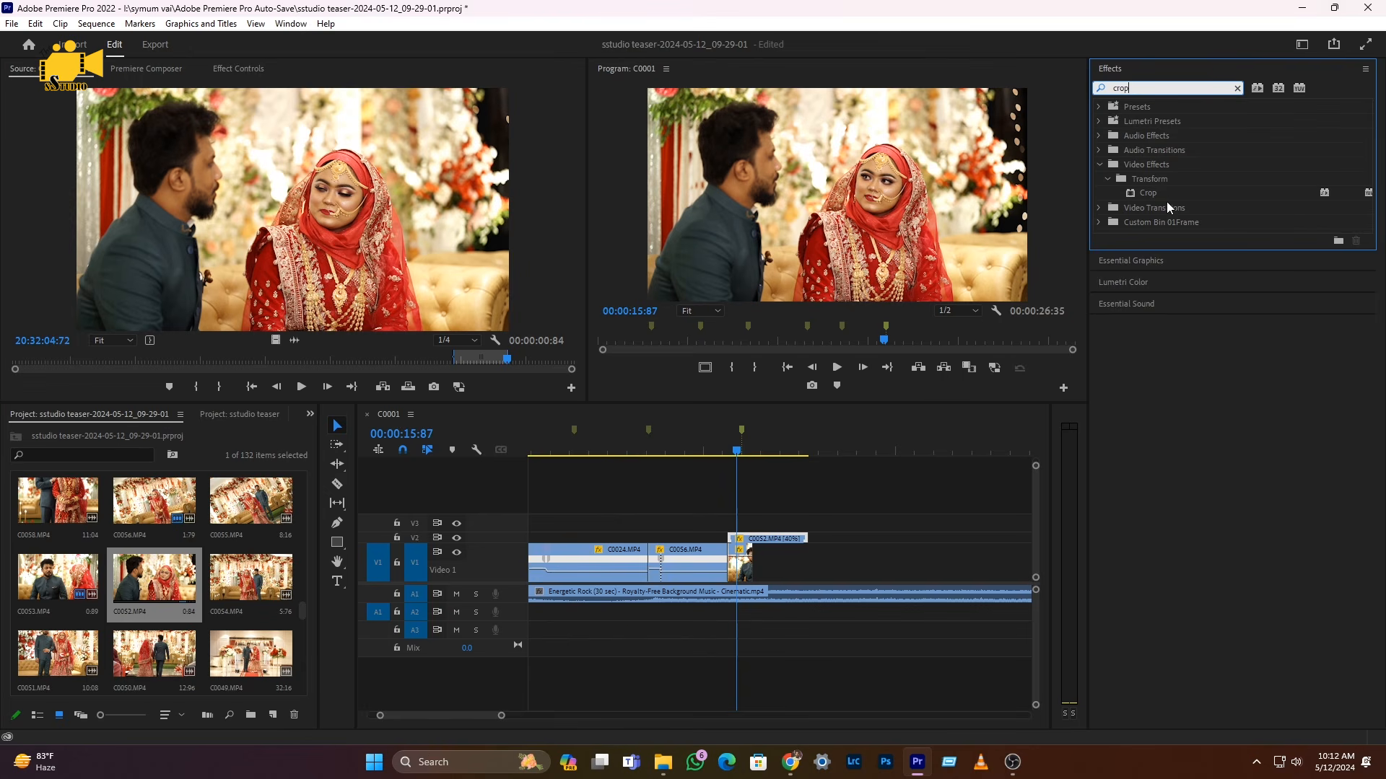
pyautogui.moveTo(1157, 198); pyautogui.dragTo(774, 500)
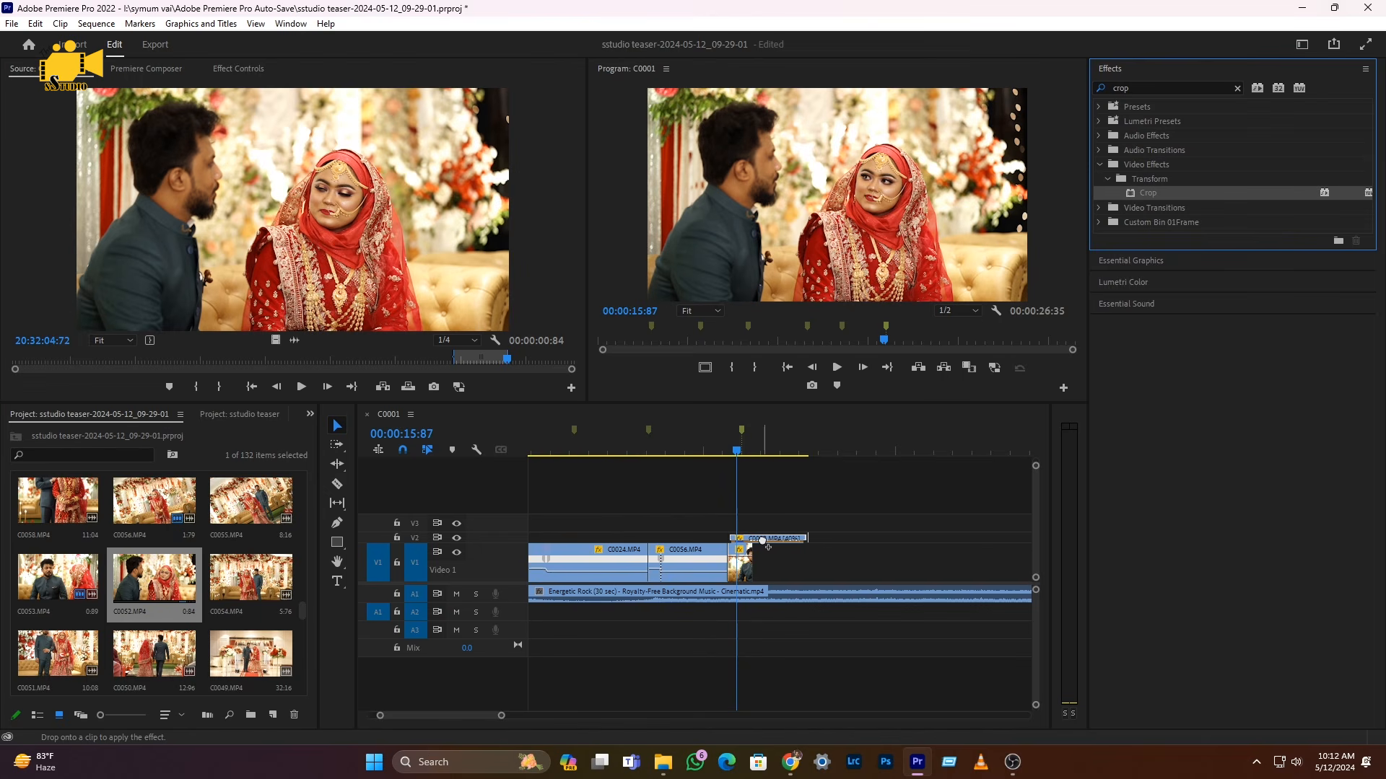
pyautogui.moveTo(765, 545); pyautogui.dragTo(765, 545)
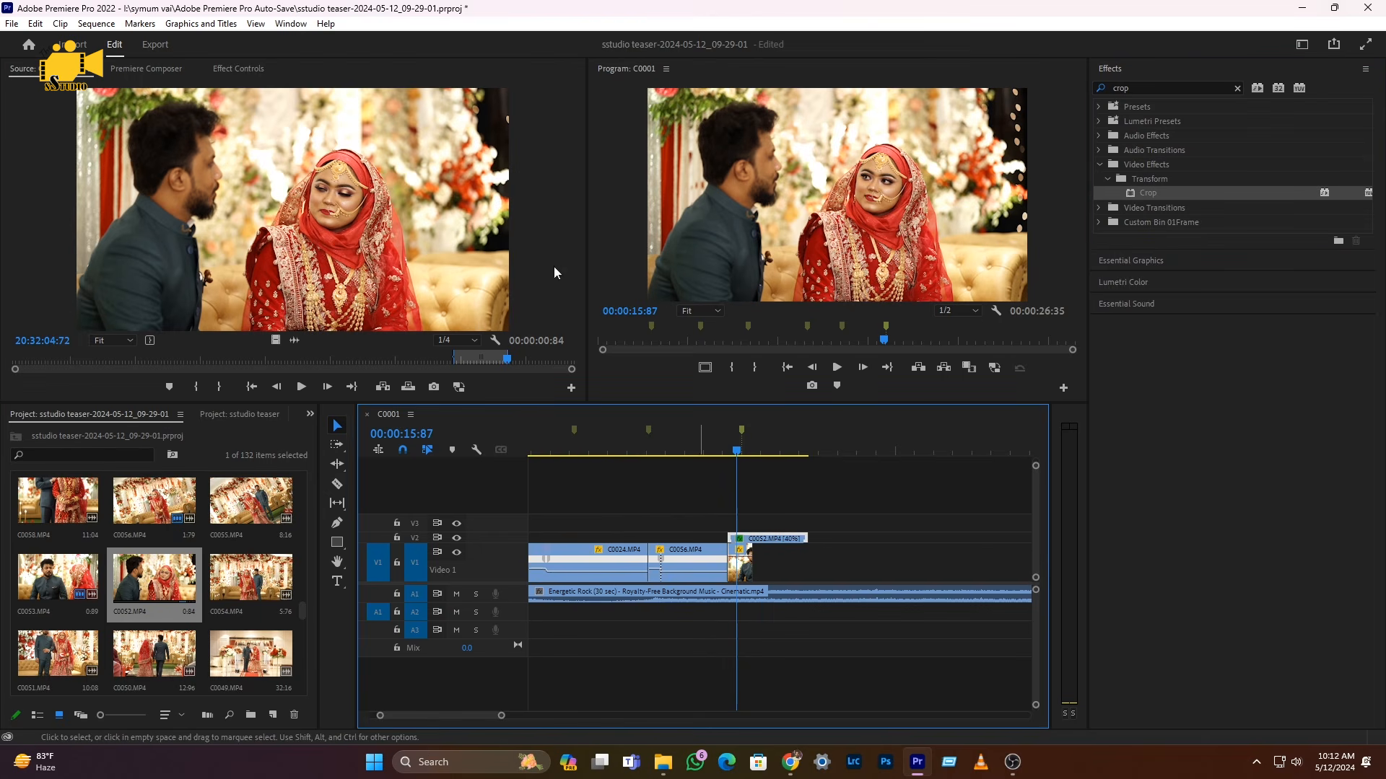
# - Open the effect controls for C0052.MP4 and bring its Crop settings into view
pyautogui.click(240, 70)
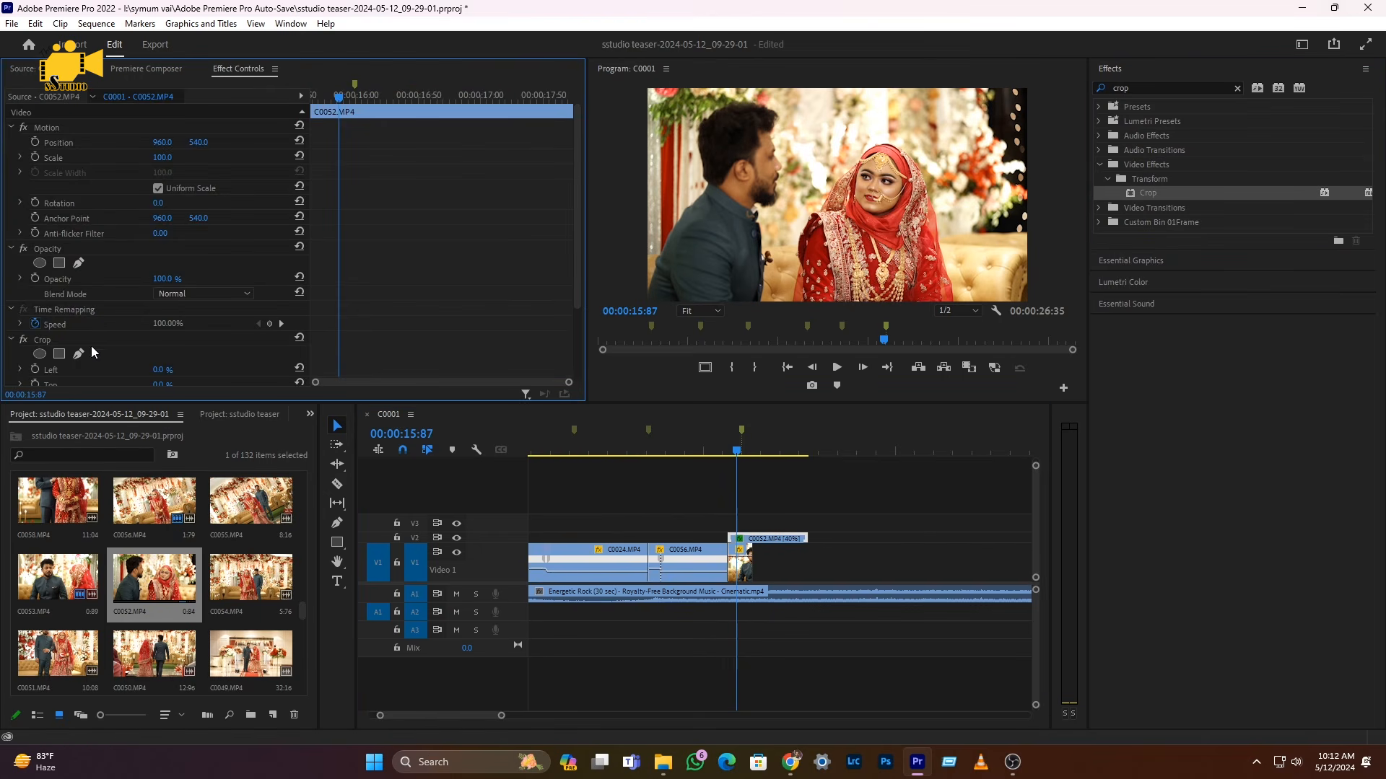
pyautogui.scroll(-1, 91, 345)
pyautogui.scroll(-2, 45, 323)
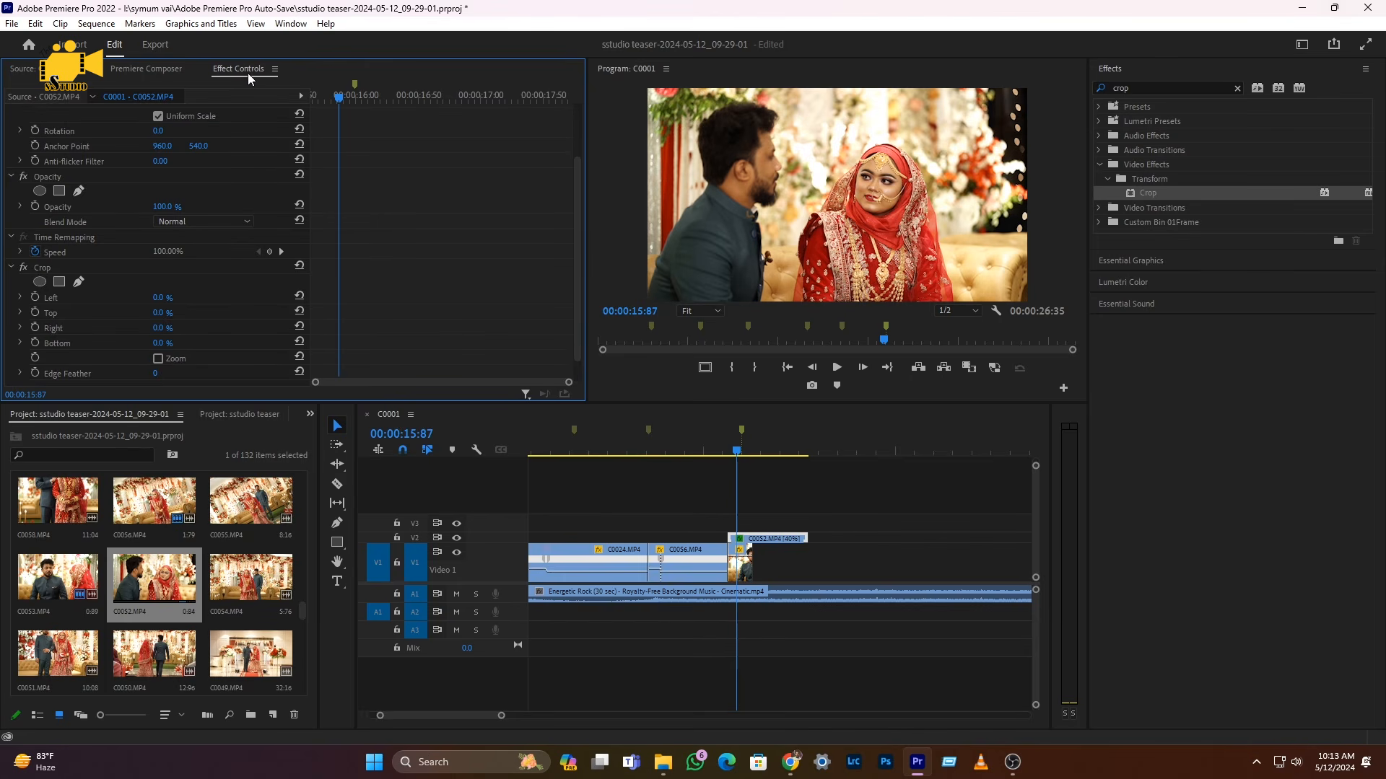
pyautogui.click(297, 31)
pyautogui.moveTo(569, 225); pyautogui.dragTo(335, 14)
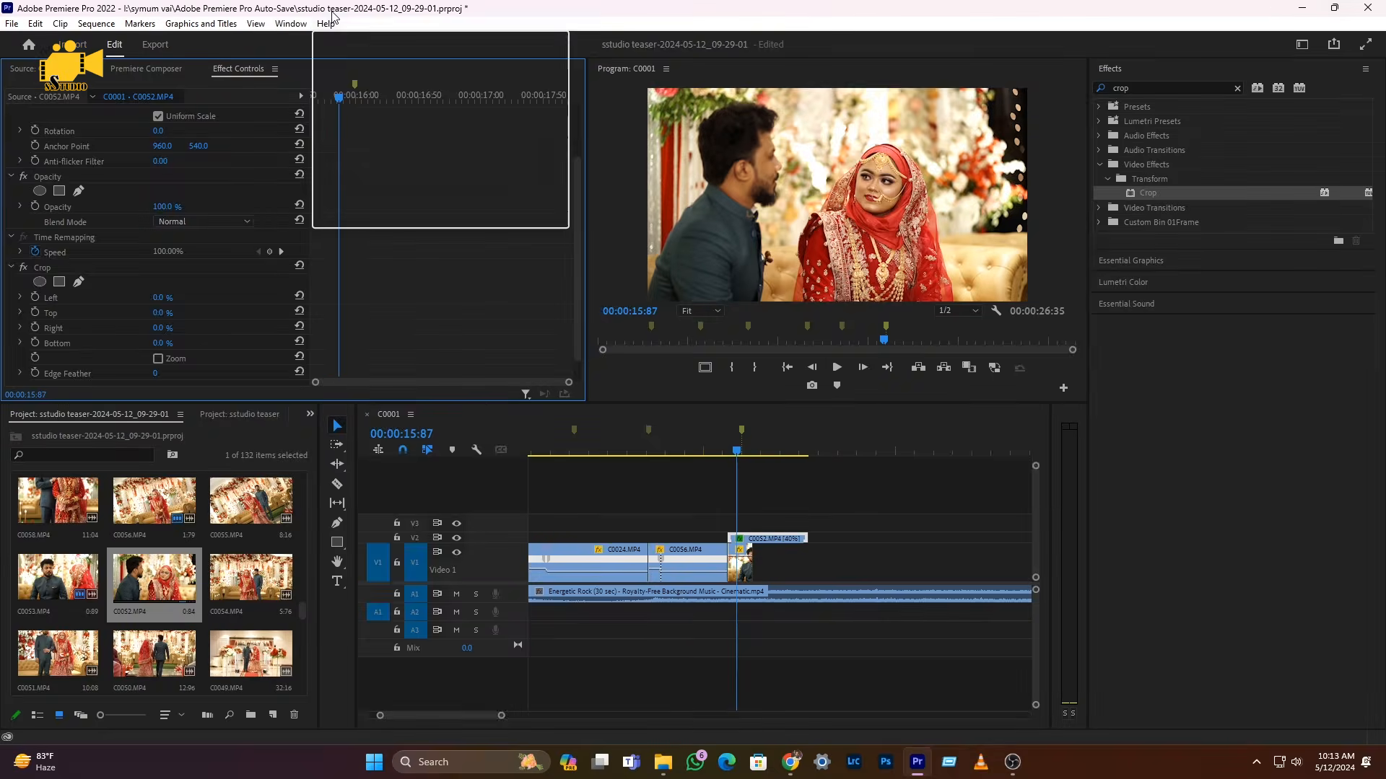
pyautogui.click(290, 28)
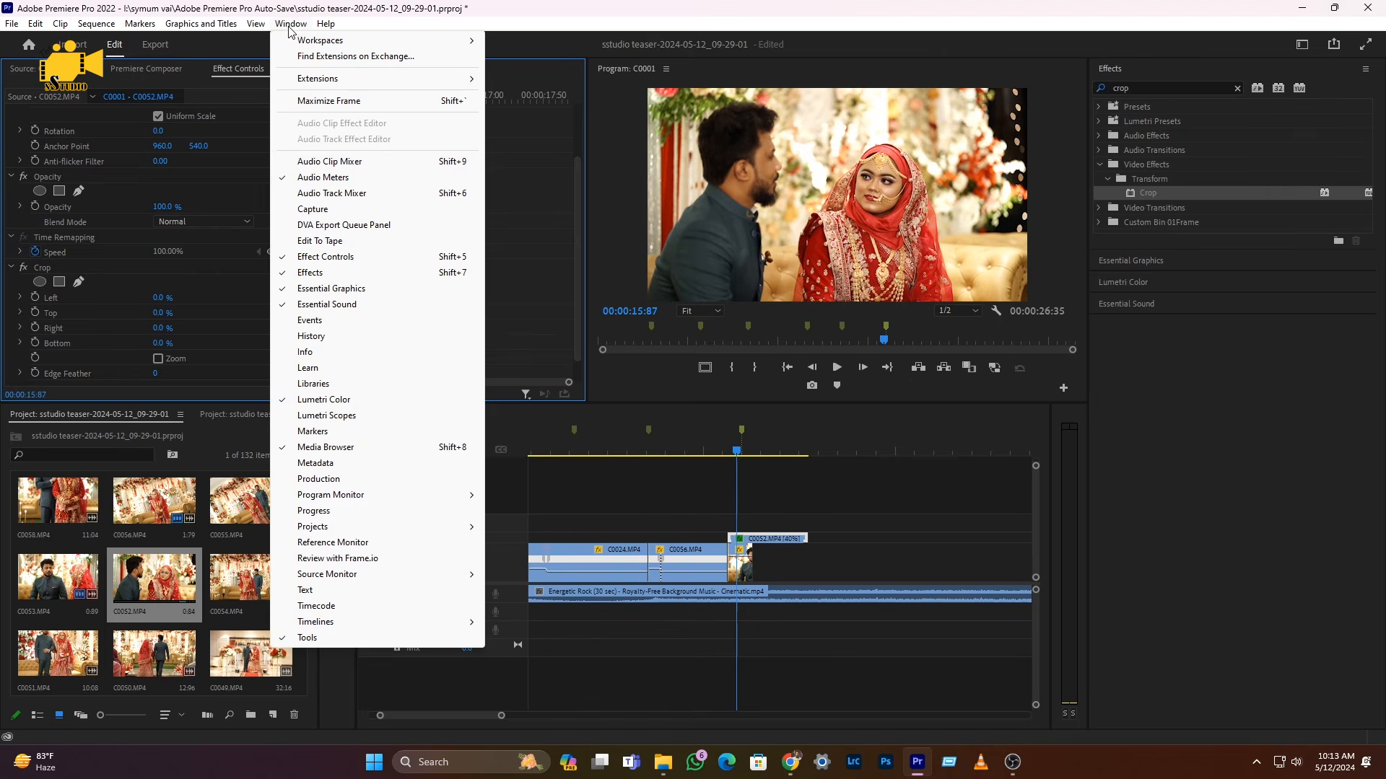
pyautogui.click(332, 257)
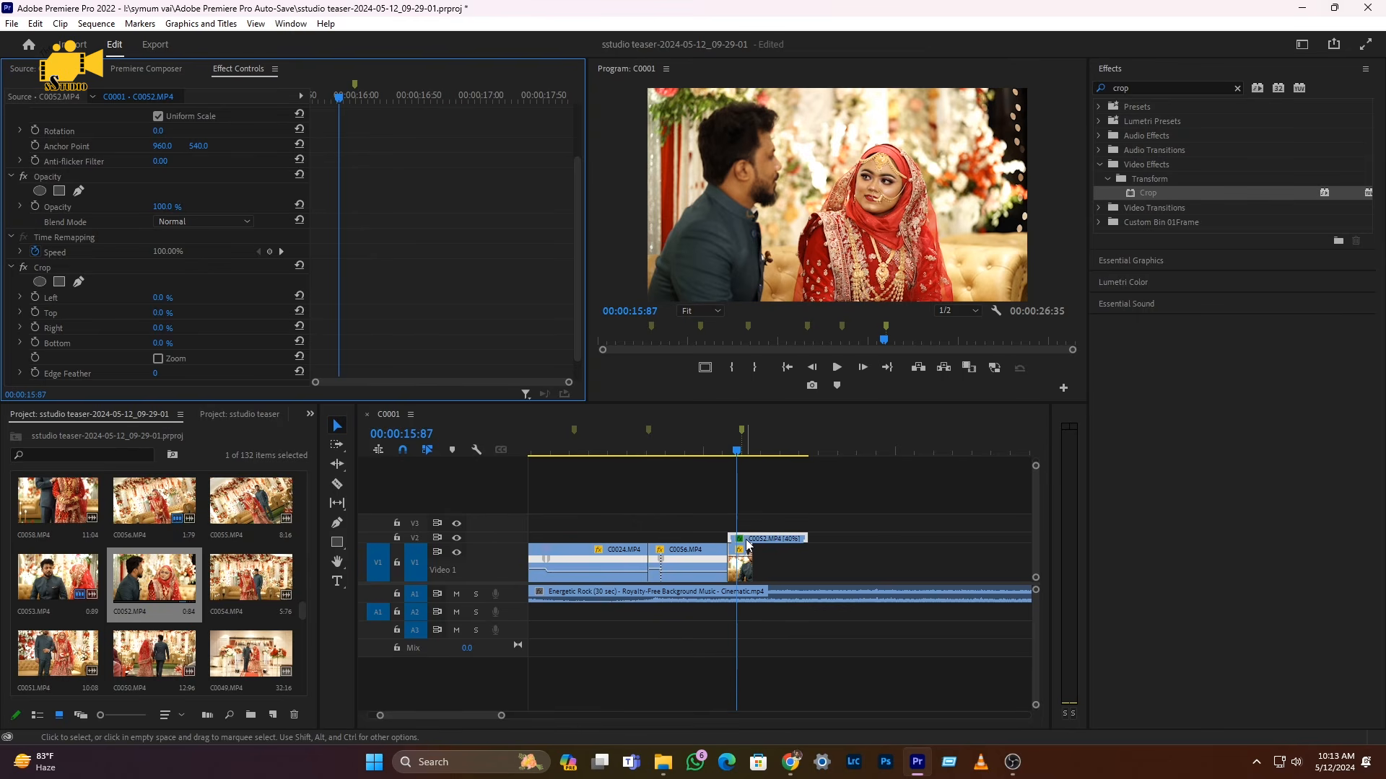
# - Crop C0052.MP4 in the program preview by about 6.3% on the left and 20.2% on the right
pyautogui.scroll(-1, 58, 266)
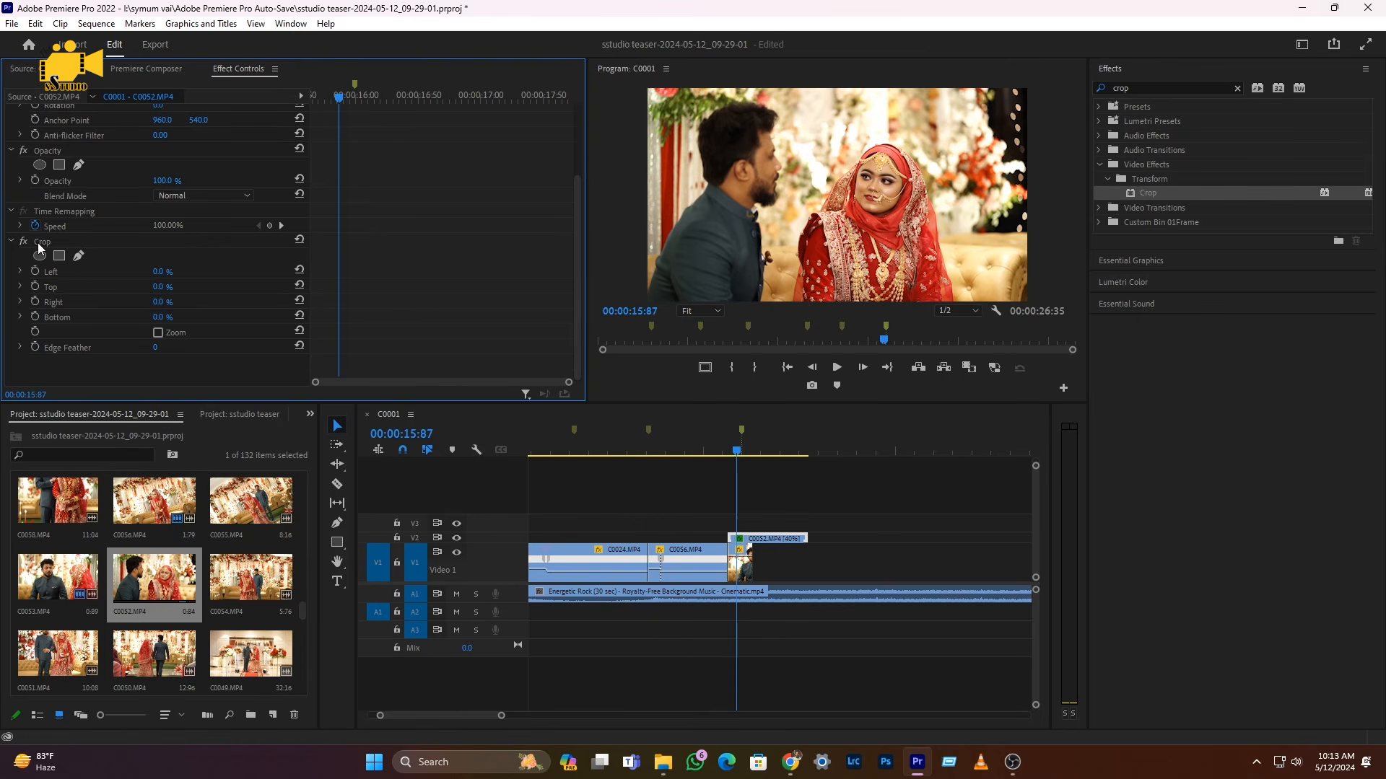
pyautogui.click(43, 241)
pyautogui.moveTo(649, 202); pyautogui.dragTo(671, 195)
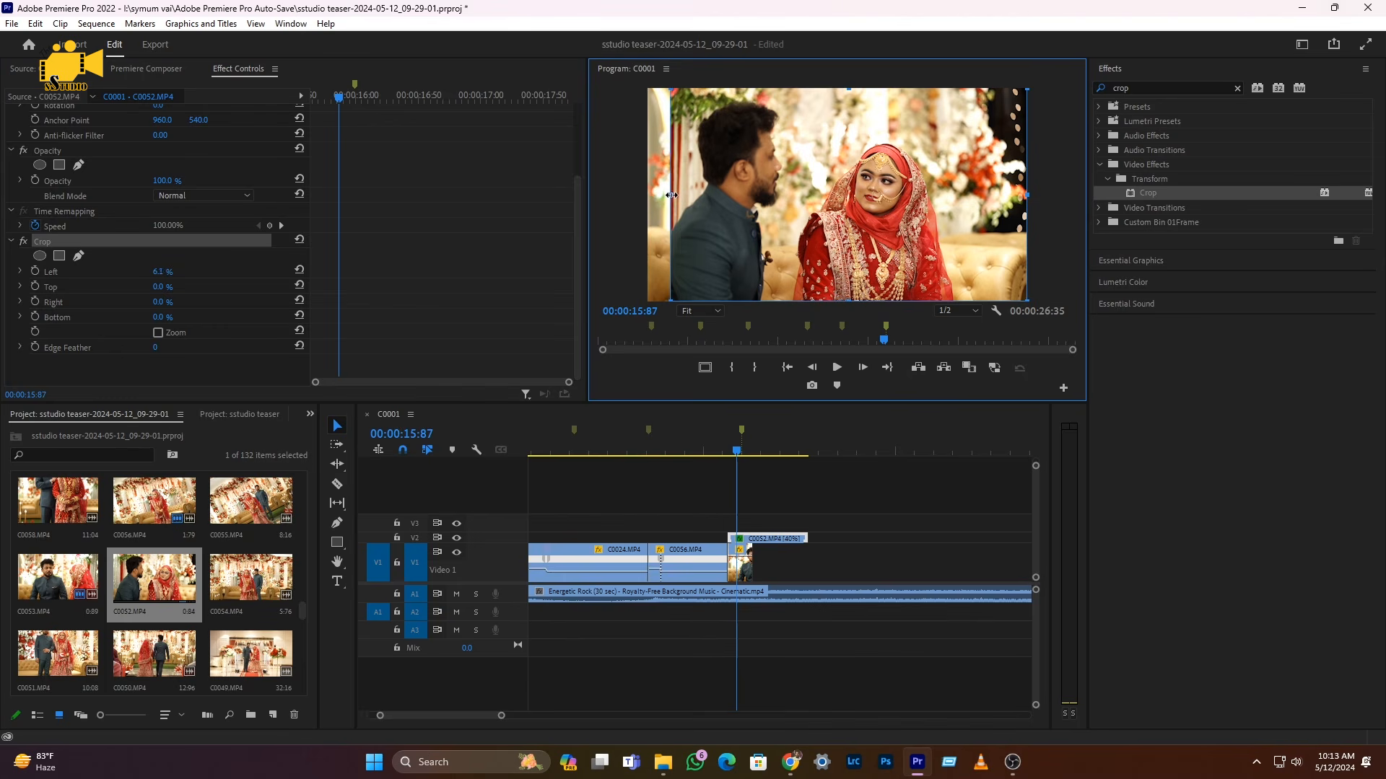
pyautogui.moveTo(1028, 193); pyautogui.dragTo(950, 193)
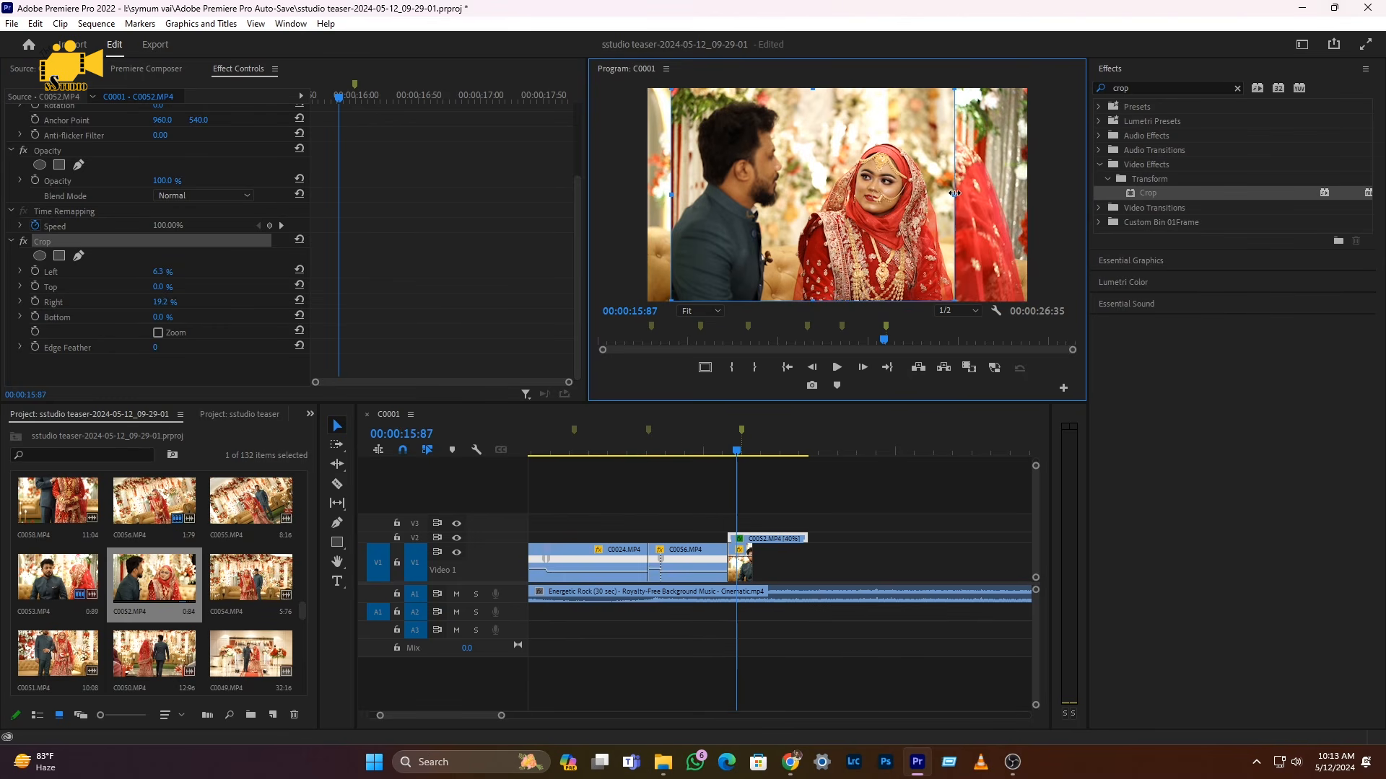
# - Shift C0052.MP4 to horizontal position 1526 and tighten its side crops, with the left crop at 12%
pyautogui.click(745, 538)
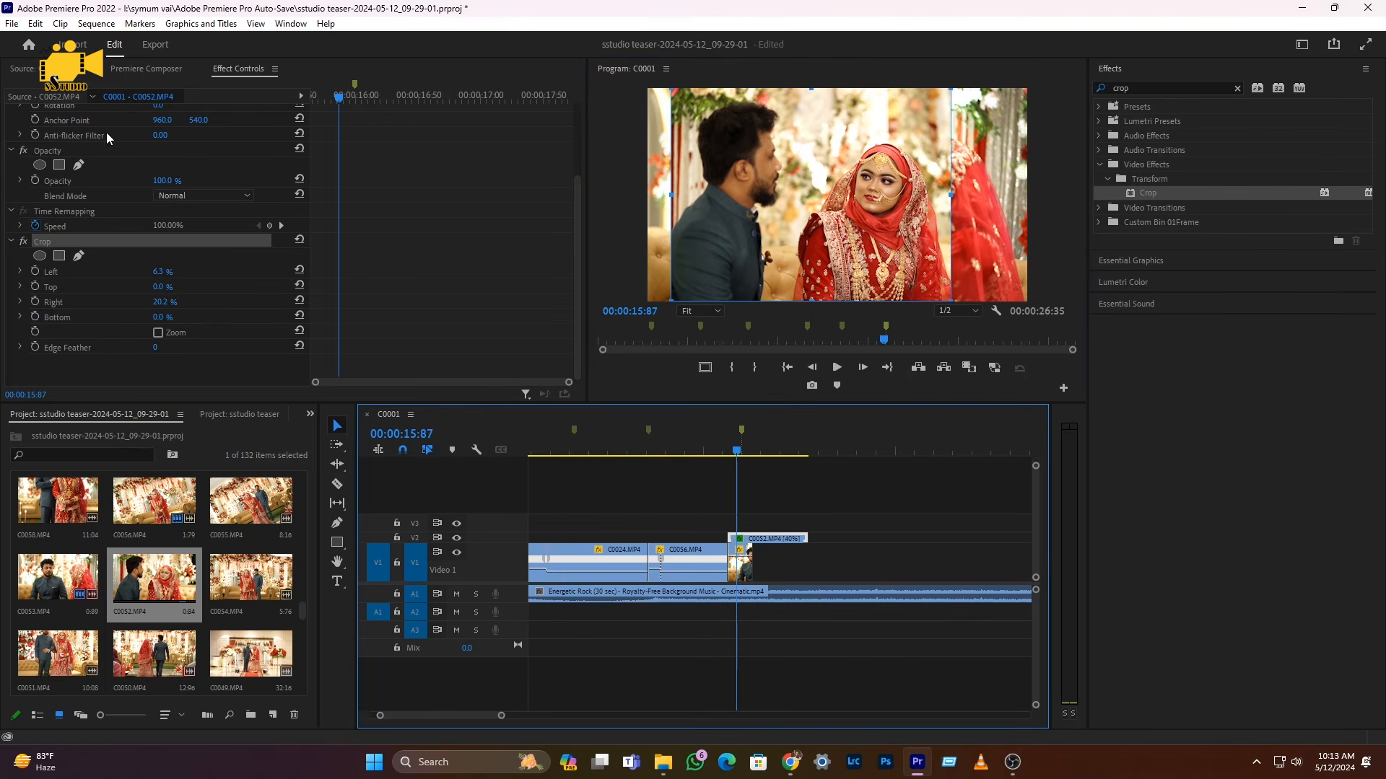
pyautogui.scroll(3, 77, 209)
pyautogui.moveTo(153, 144); pyautogui.dragTo(491, 143)
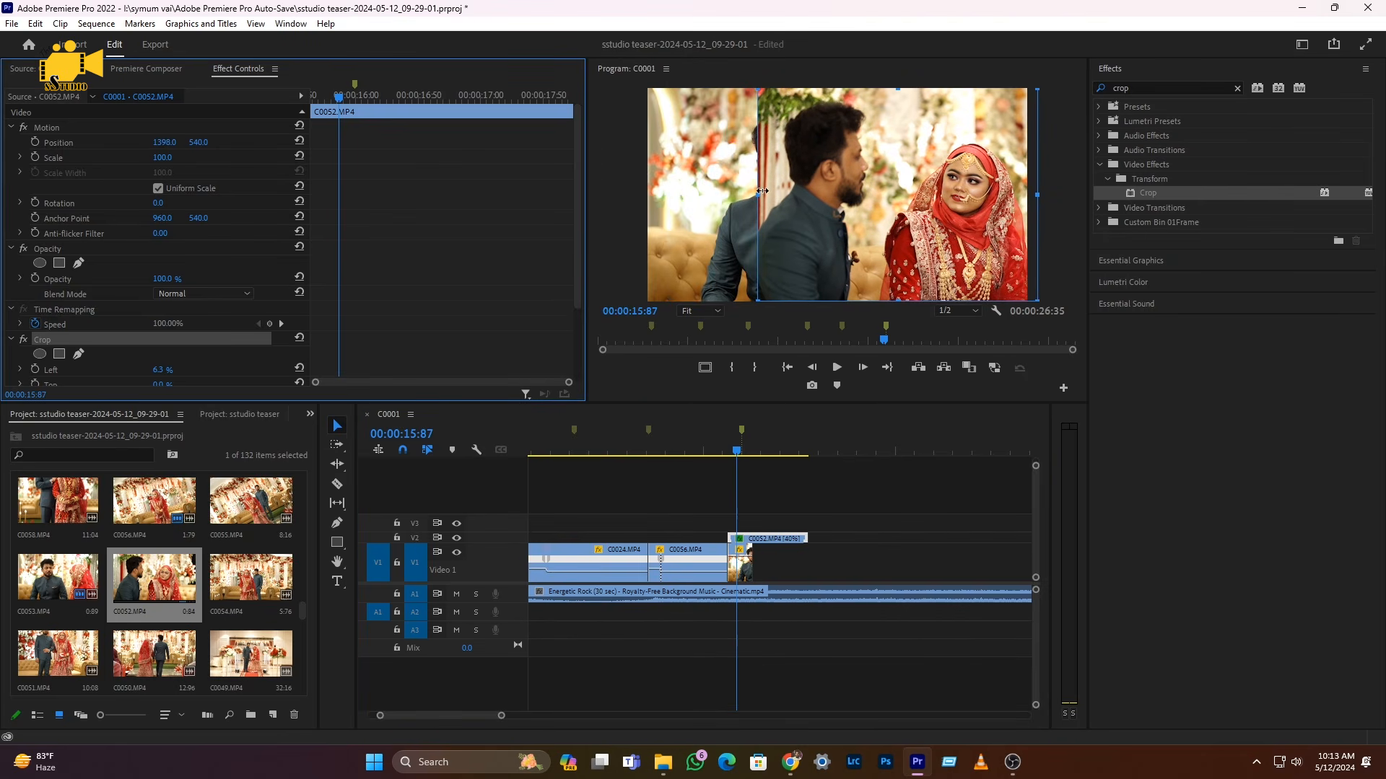
pyautogui.moveTo(762, 191); pyautogui.dragTo(779, 196)
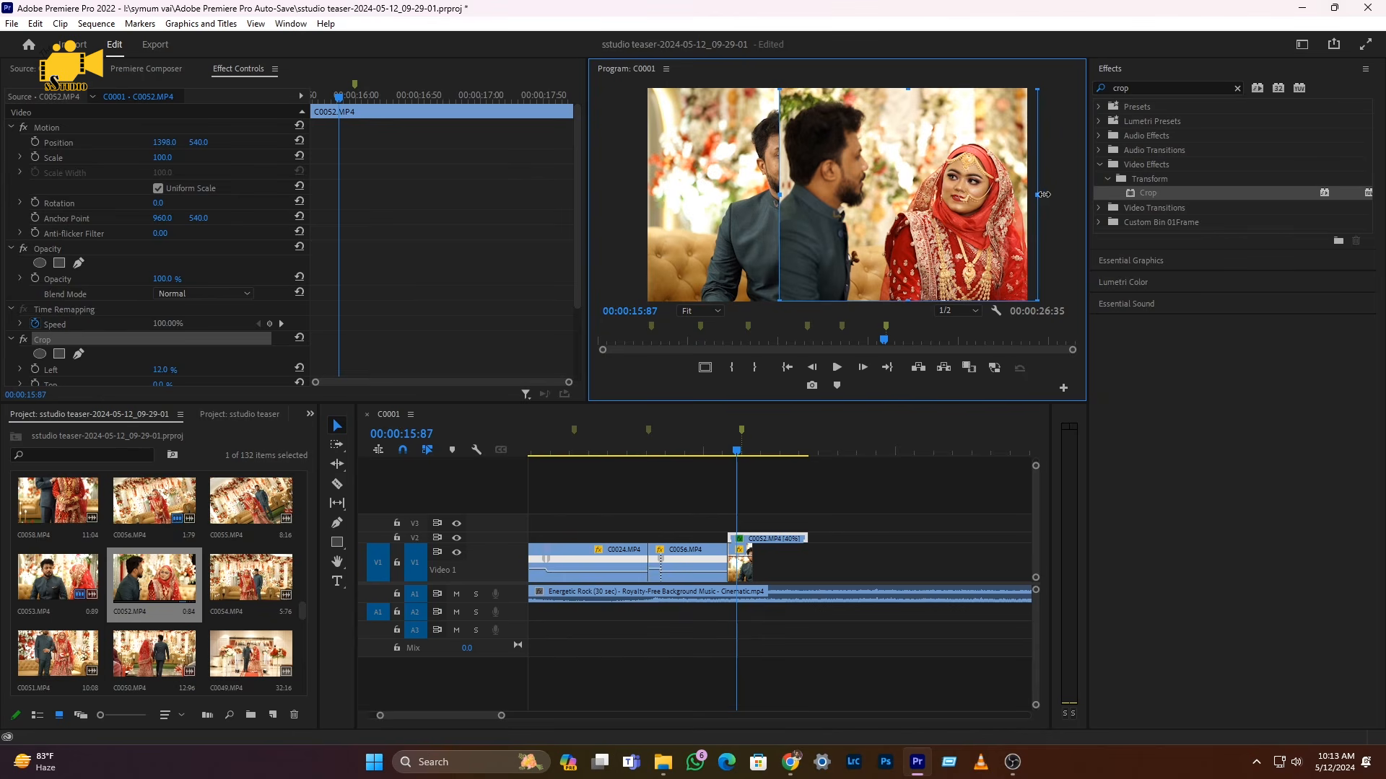
pyautogui.moveTo(1044, 194); pyautogui.dragTo(1024, 195)
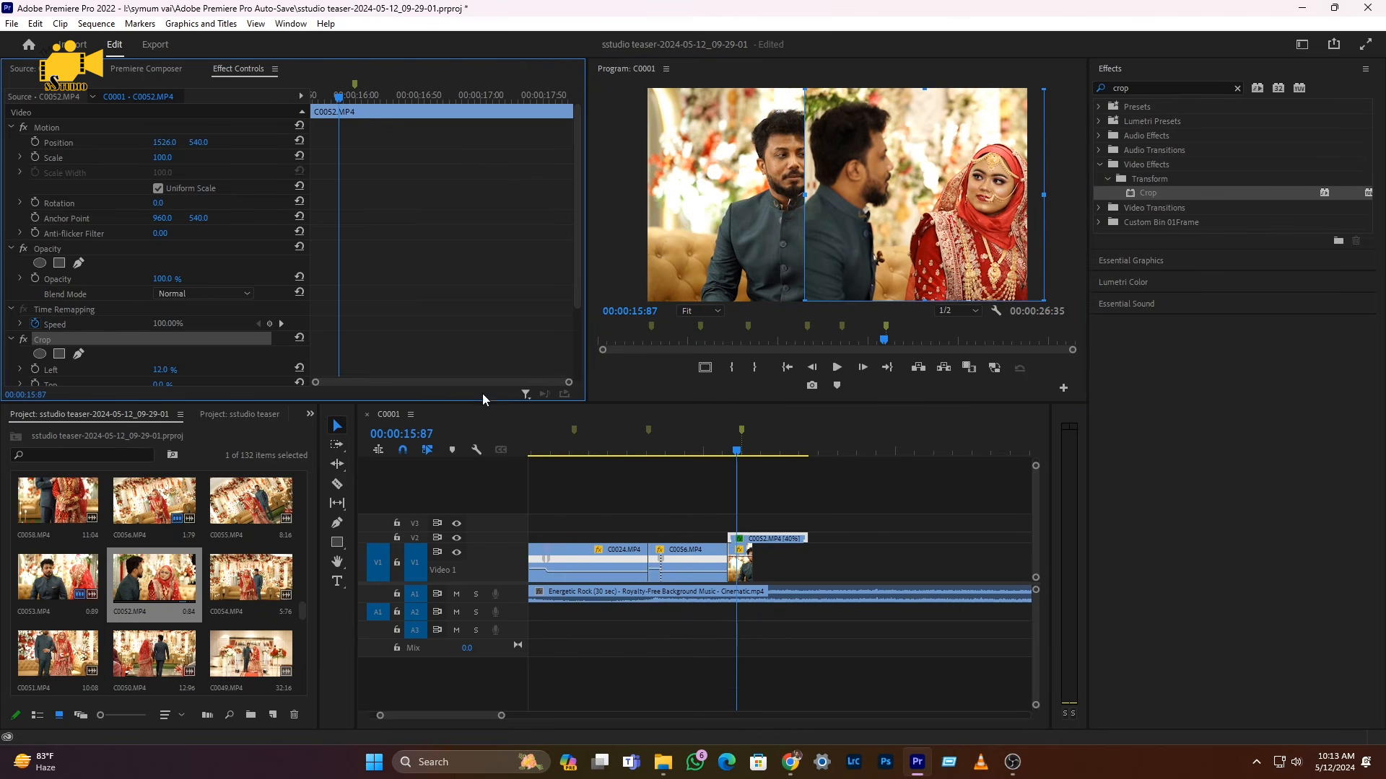
# - Set C0053.MP4 on V1 to horizontal position 330 and scale 52
pyautogui.click(739, 562)
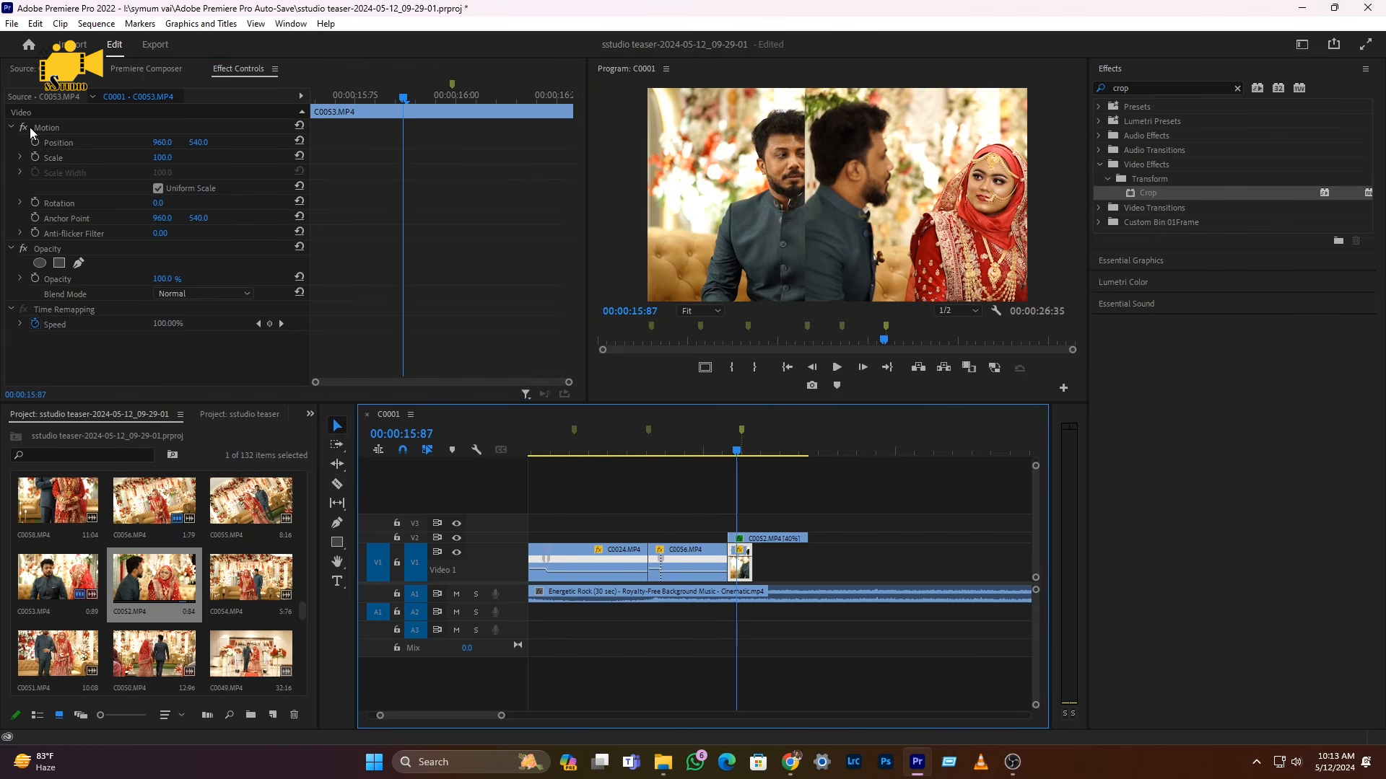
pyautogui.moveTo(170, 143); pyautogui.dragTo(57, 143)
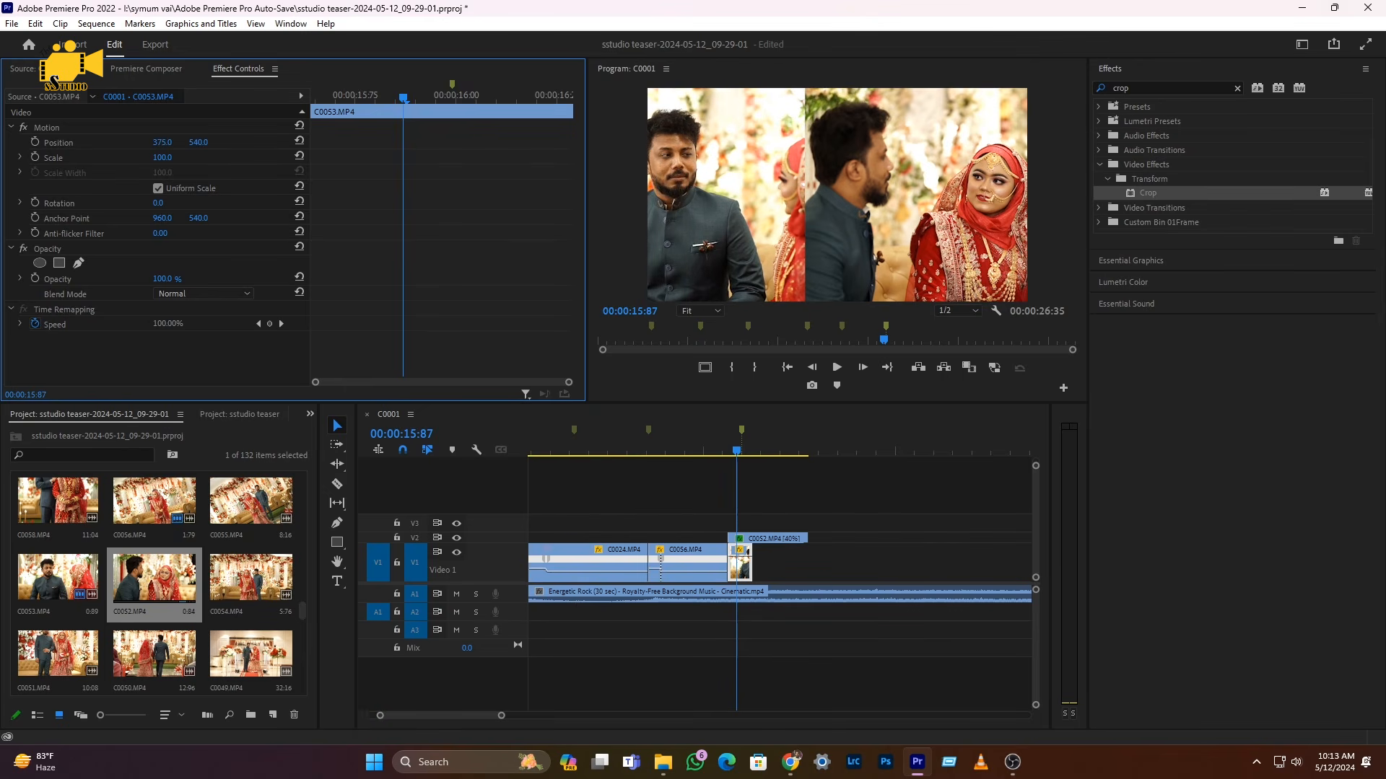
pyautogui.moveTo(162, 157)
pyautogui.mouseDown()
pyautogui.moveTo(127, 157)
pyautogui.moveTo(151, 145)
pyautogui.mouseUp()
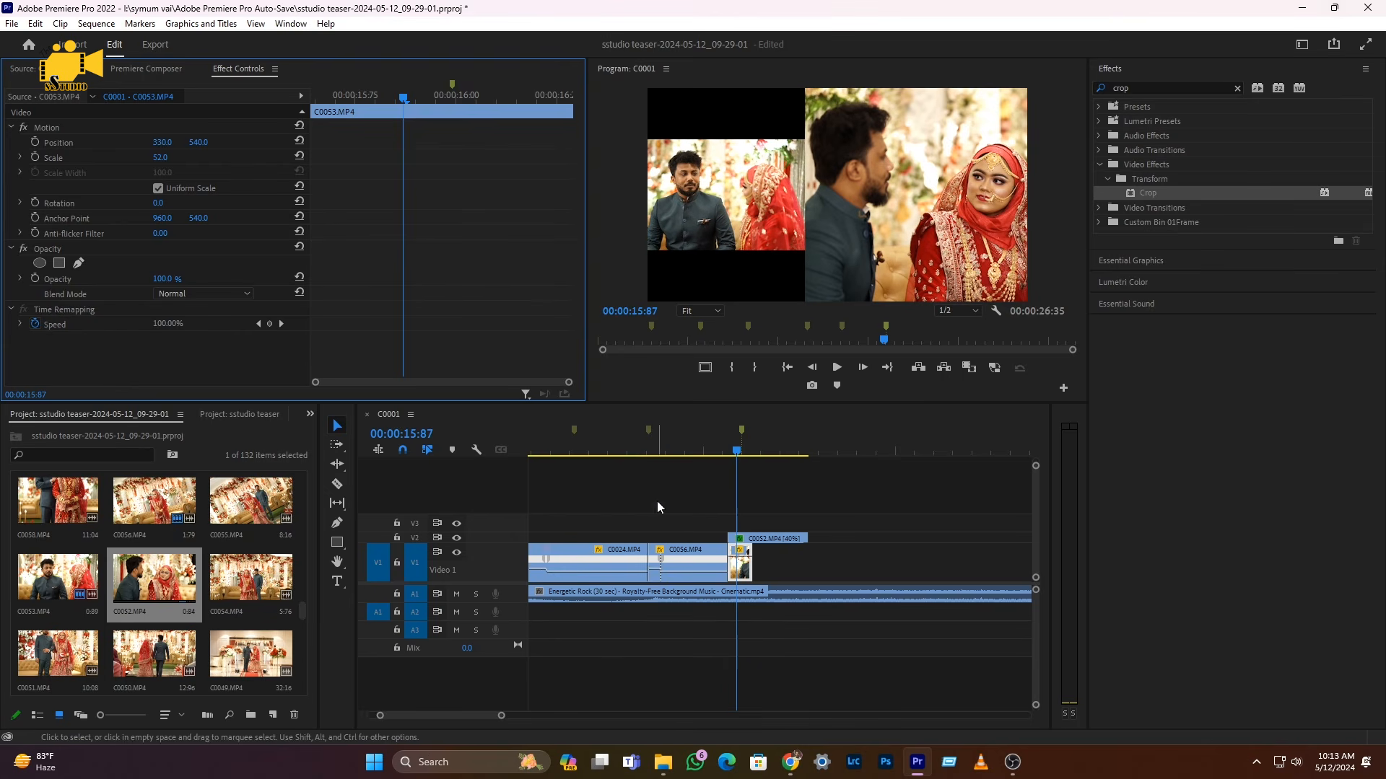
# - Move both split-screen clips up one track, placing C0052.MP4 on V3 and C0053.MP4 on V2
pyautogui.moveTo(746, 525); pyautogui.dragTo(739, 570)
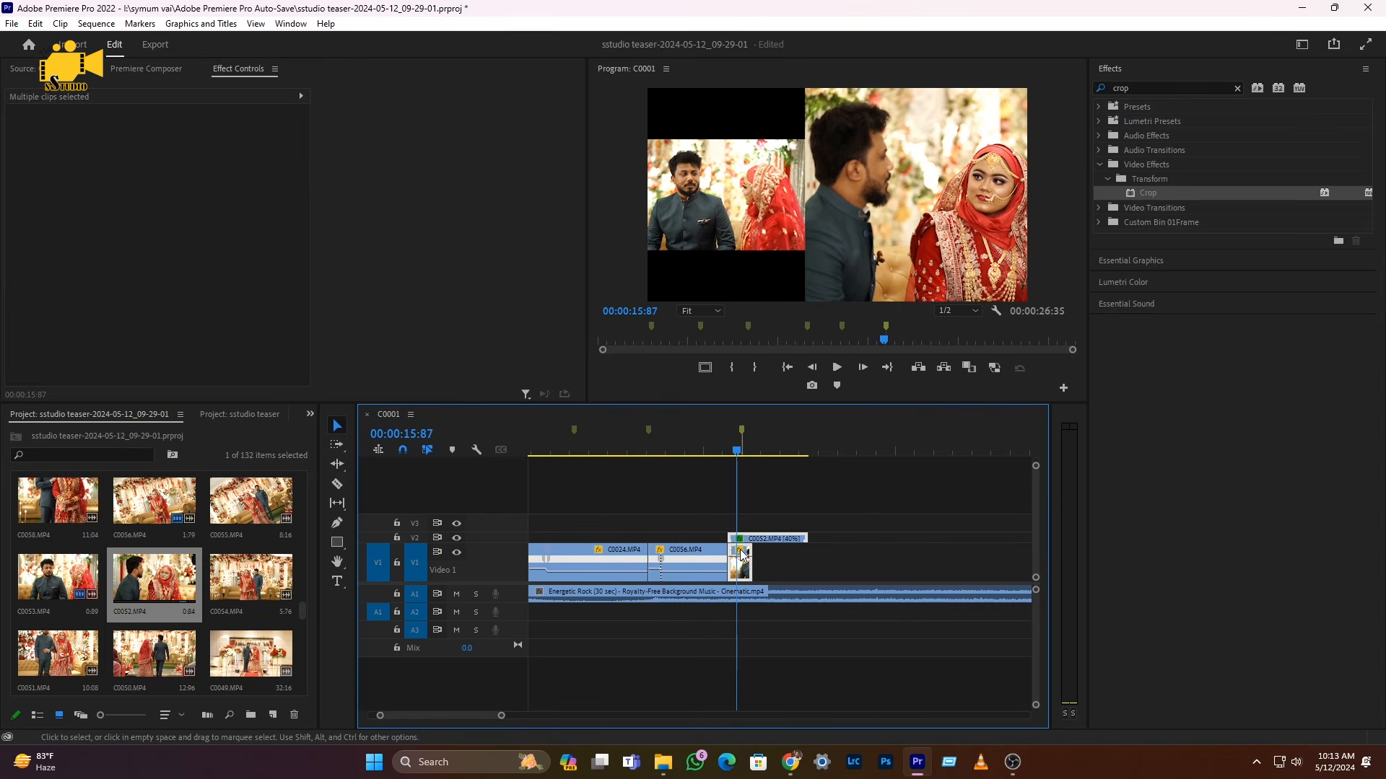
pyautogui.click(778, 558)
pyautogui.moveTo(742, 574); pyautogui.dragTo(743, 556)
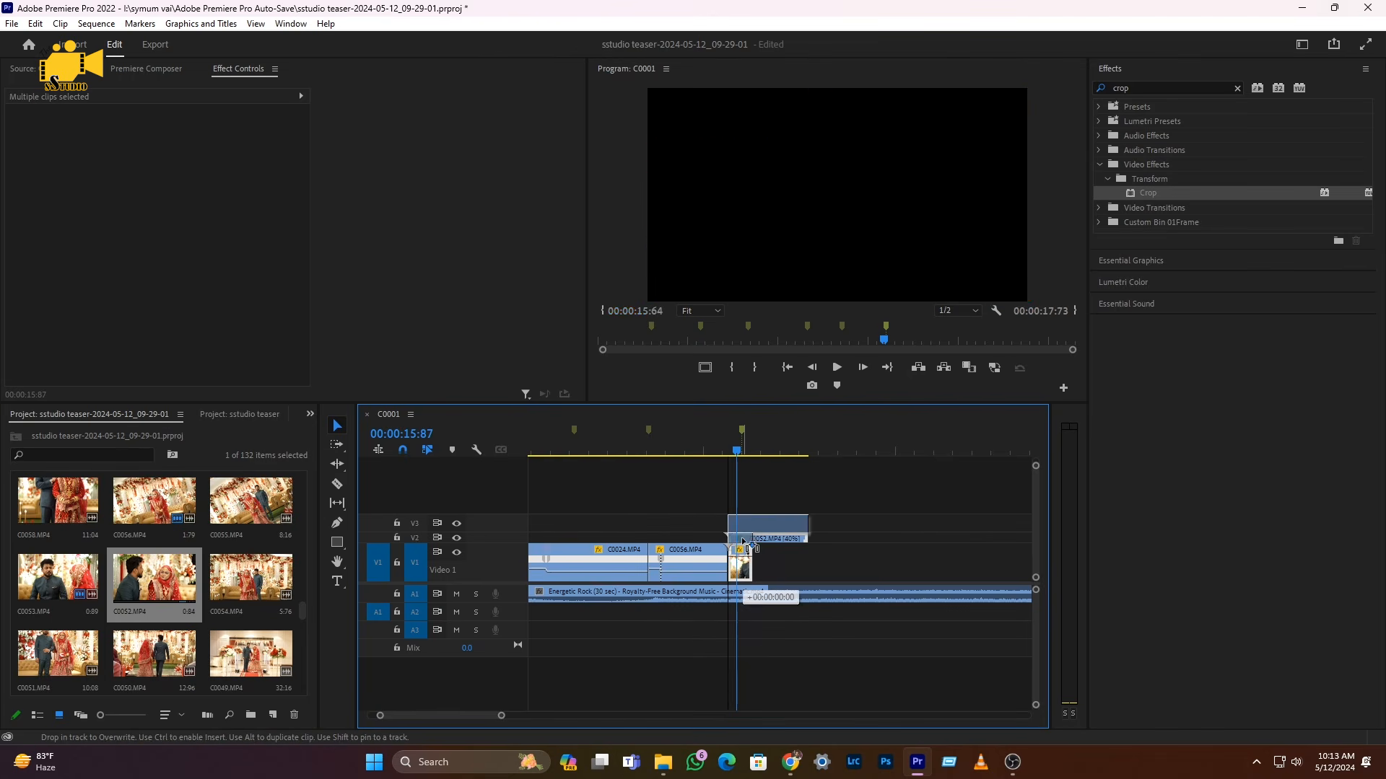
pyautogui.click(769, 557)
pyautogui.click(744, 540)
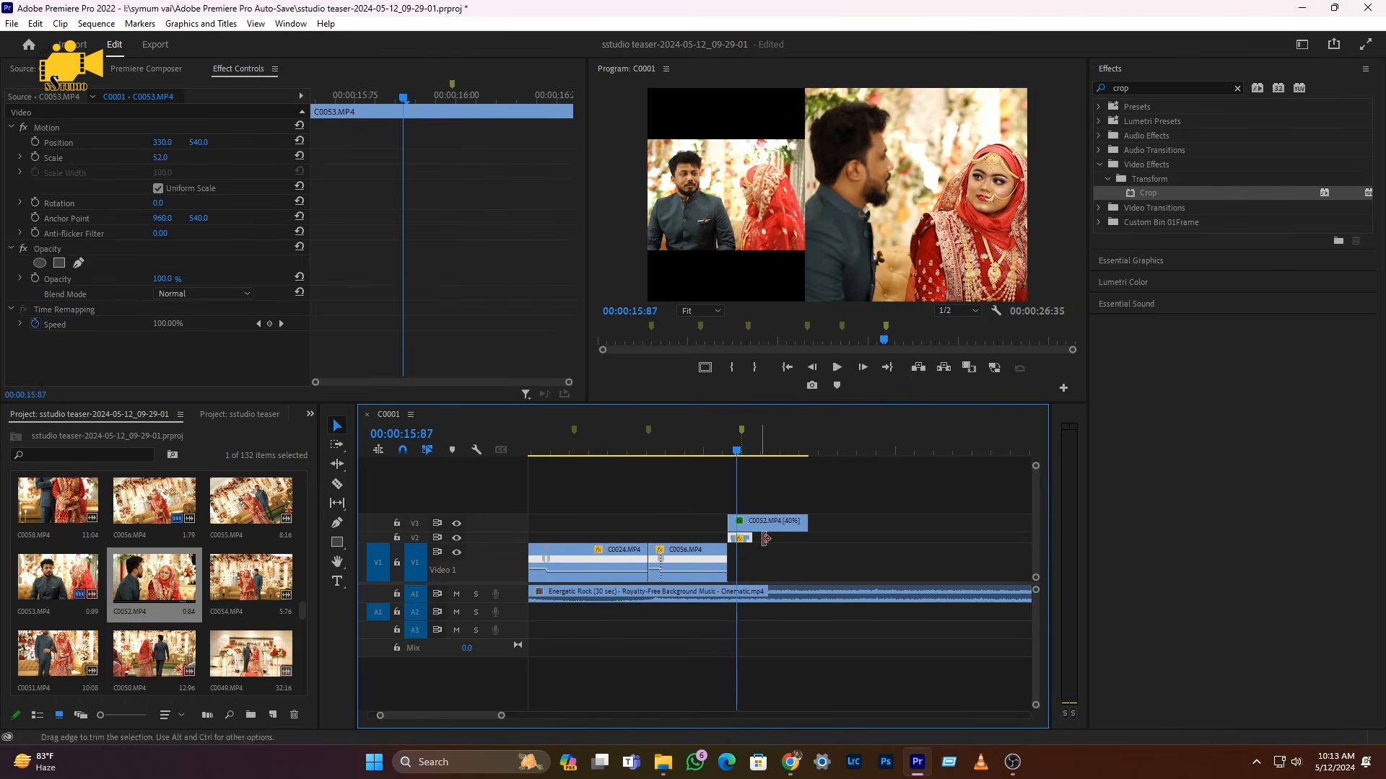
# - Expand track V2, duplicate C0053.MP4 onto V1 directly beneath it, and reset the copy's scale to 100
pyautogui.doubleClick(514, 536)
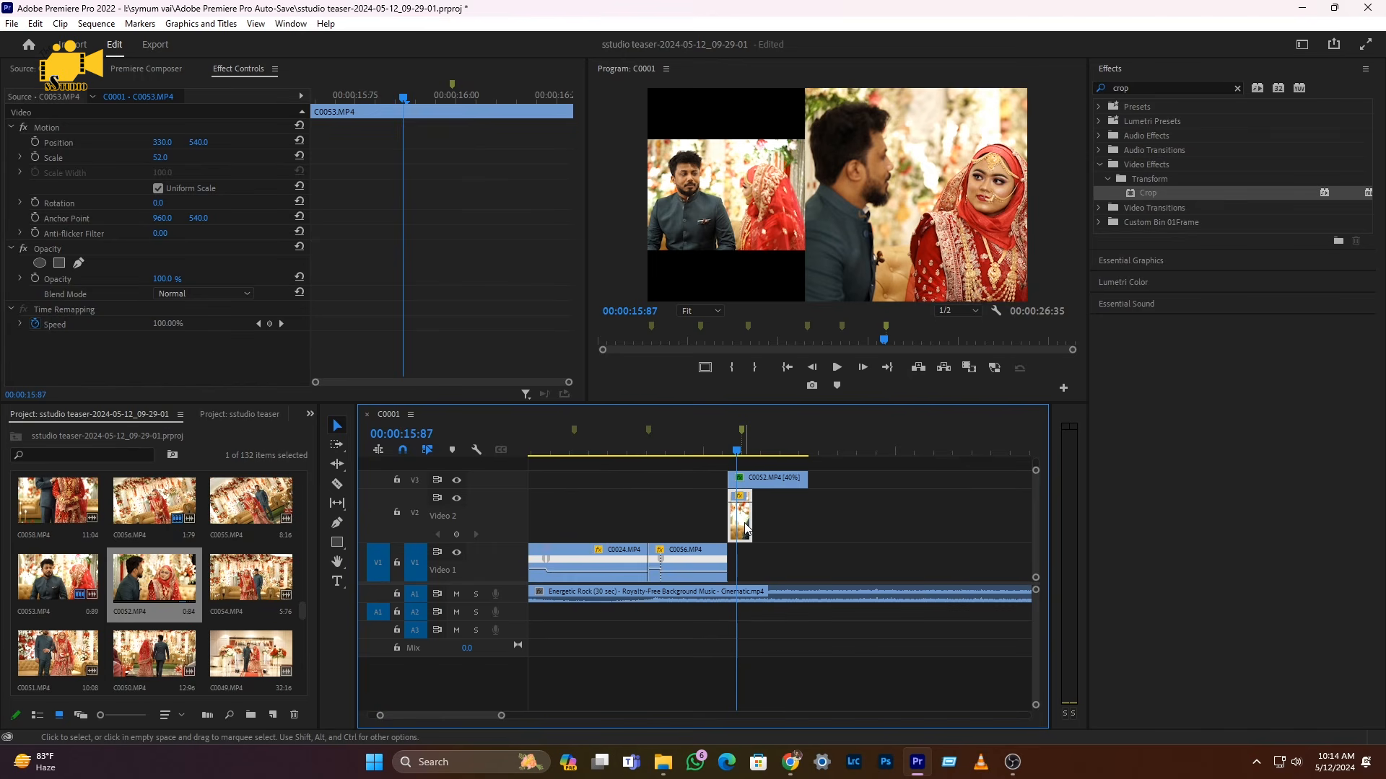
pyautogui.moveTo(740, 535); pyautogui.dragTo(743, 570)
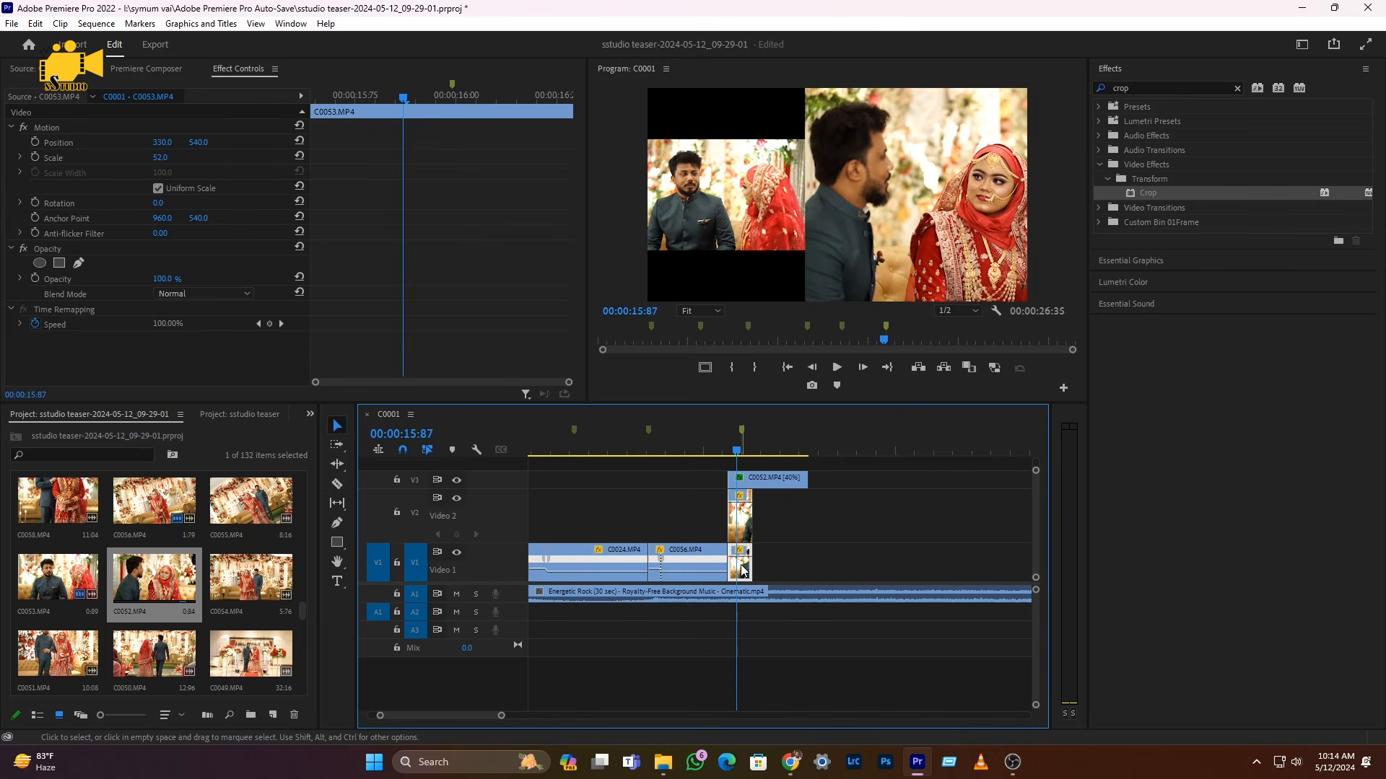
pyautogui.click(300, 158)
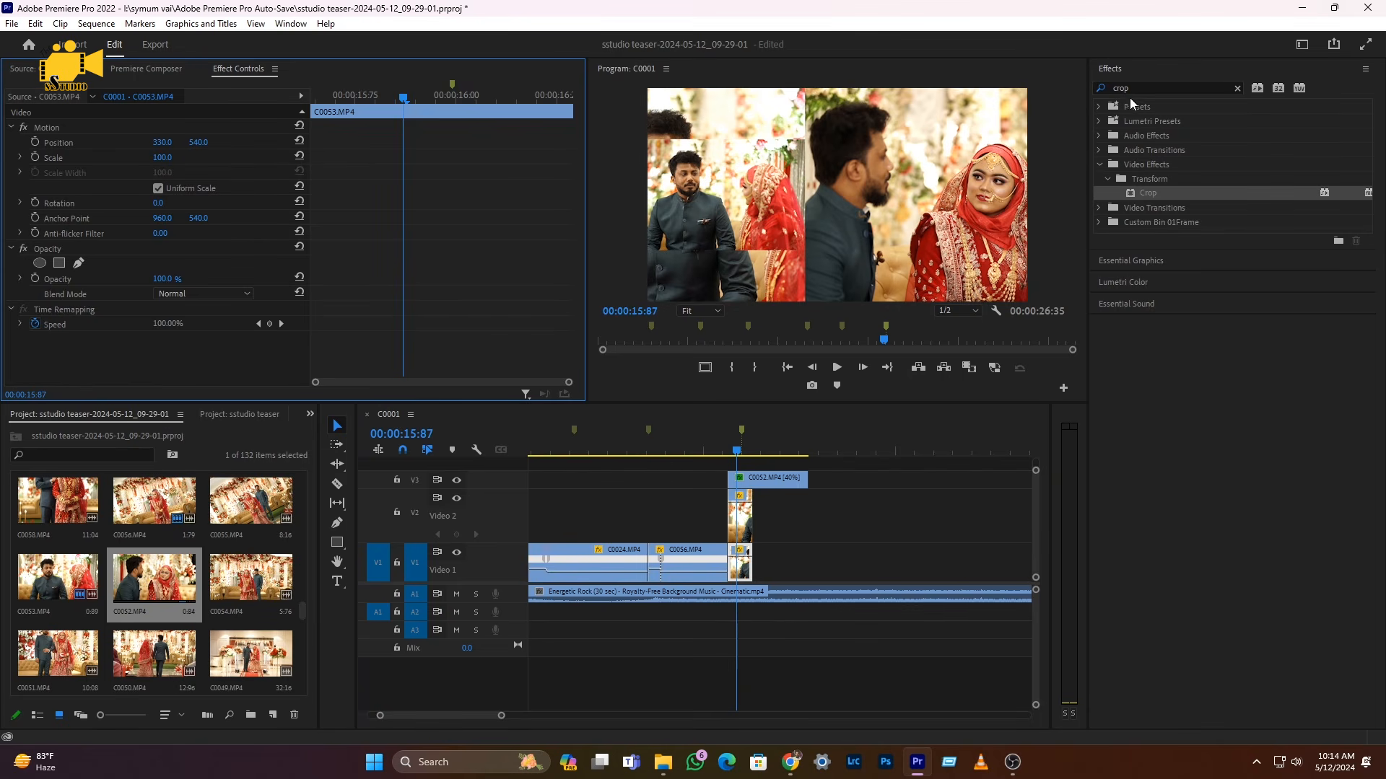
# - Apply the Gaussian Blur video effect to the C0053.MP4 copy on V1 and set its blurriness to 75
pyautogui.doubleClick(1150, 89)
pyautogui.write('ga')
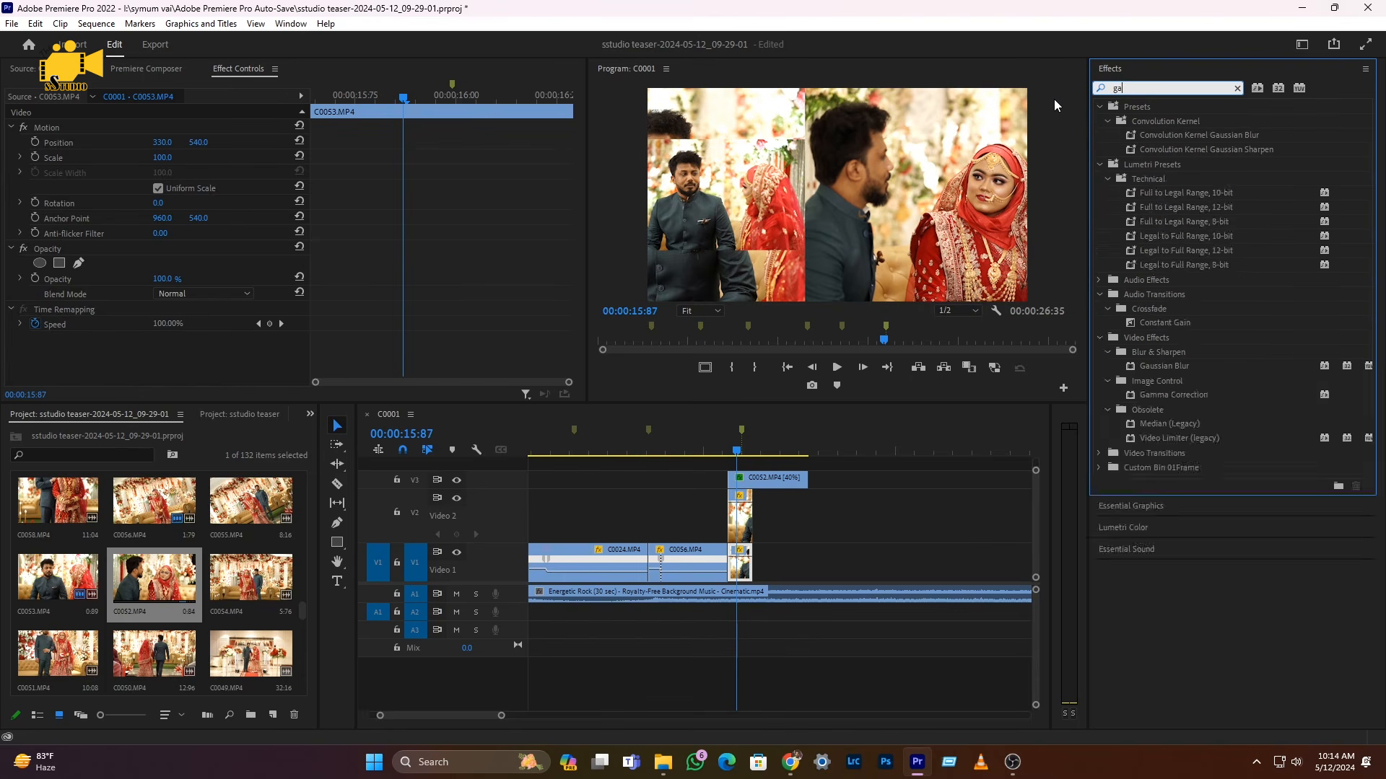
pyautogui.write('usi')
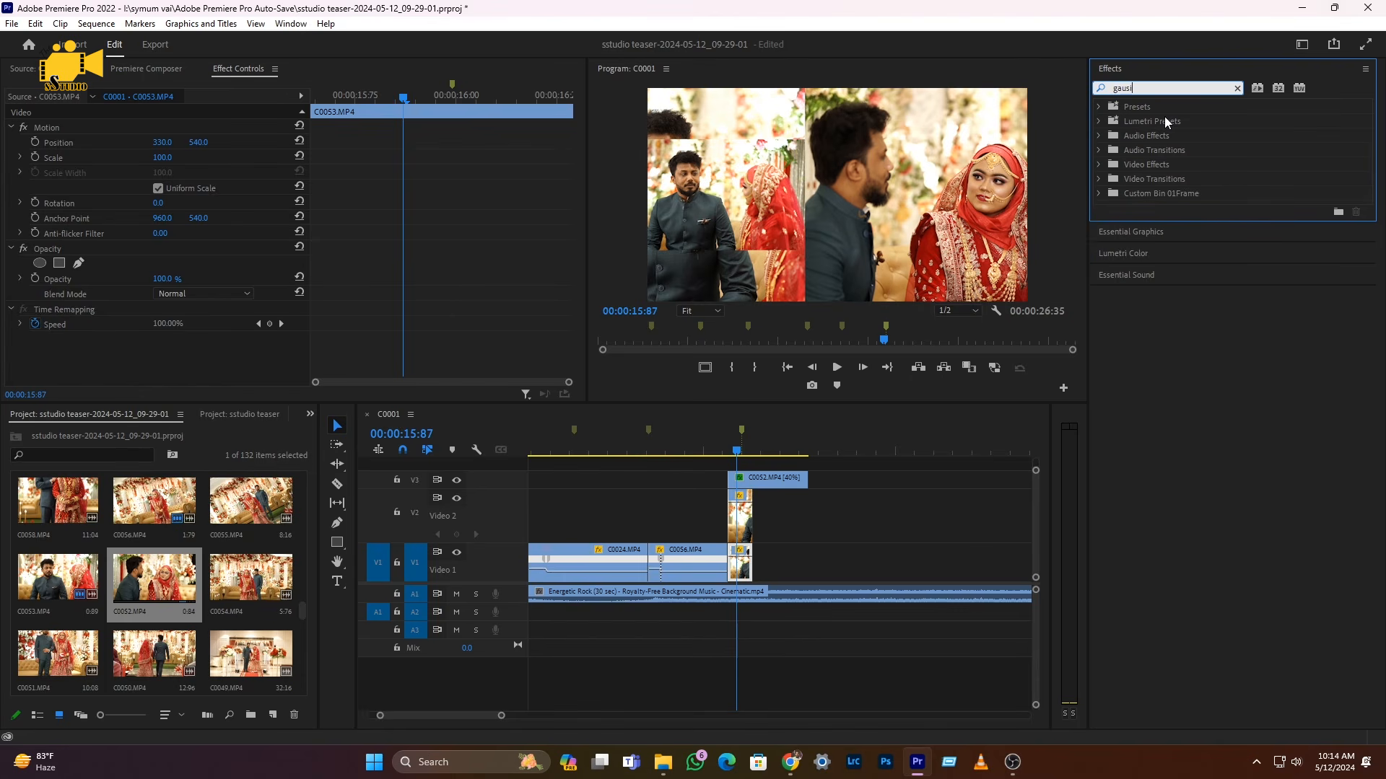
pyautogui.press('BackSpace')
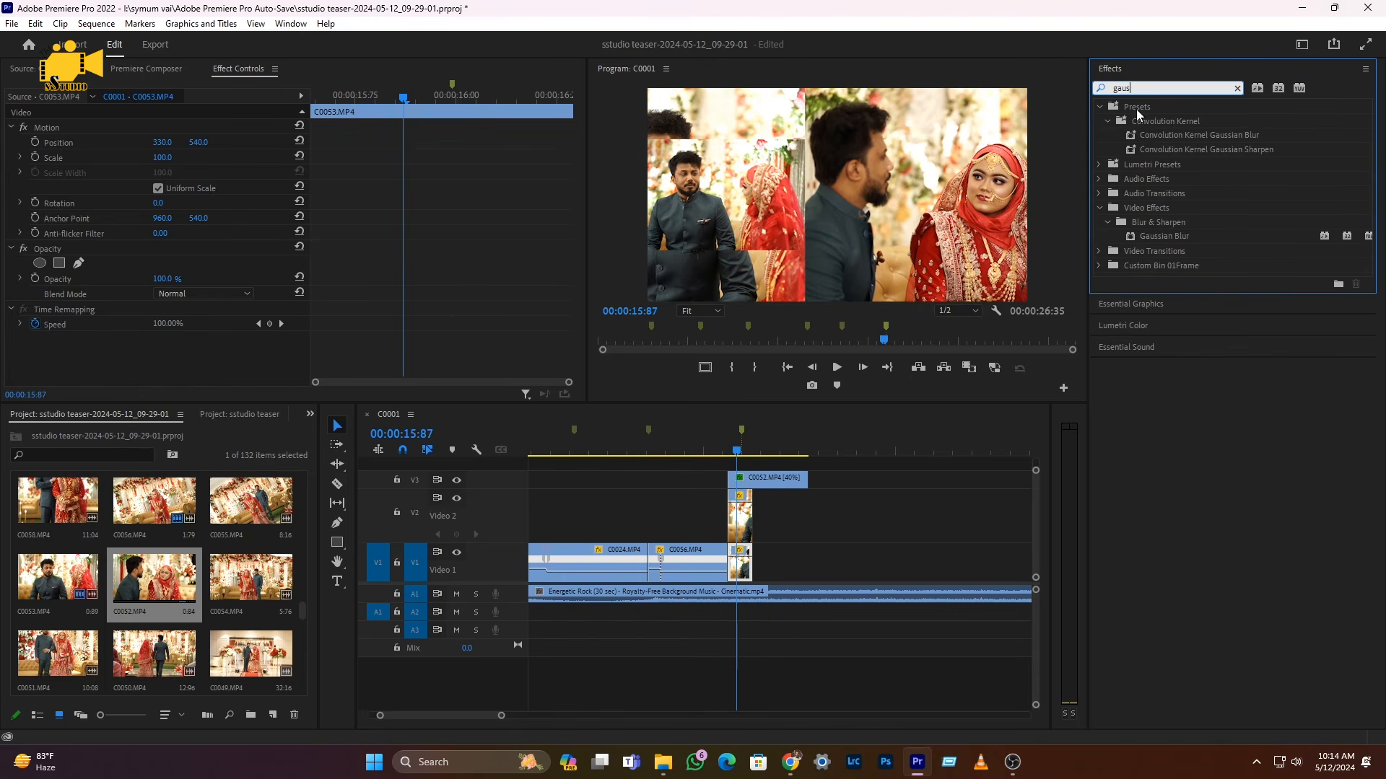
pyautogui.click(1171, 236)
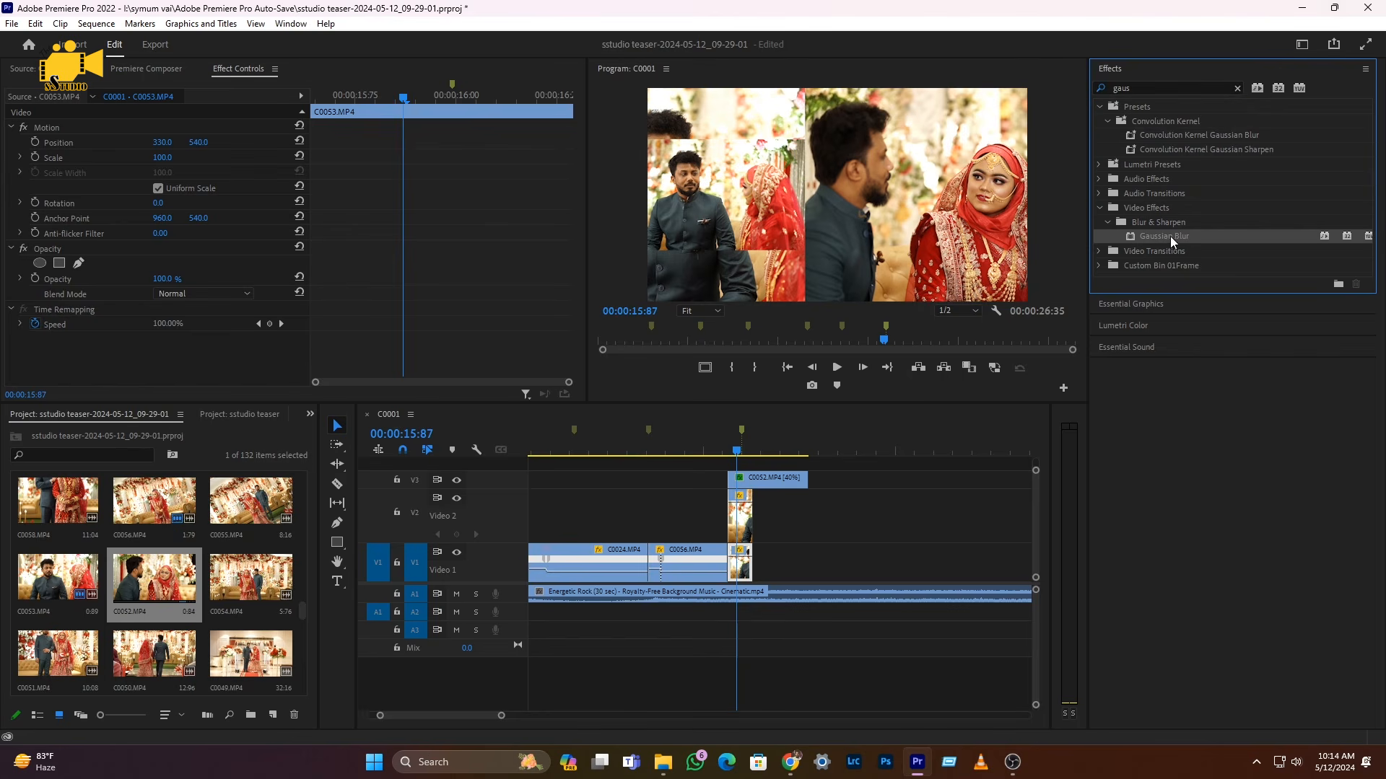
pyautogui.moveTo(742, 572); pyautogui.dragTo(742, 573)
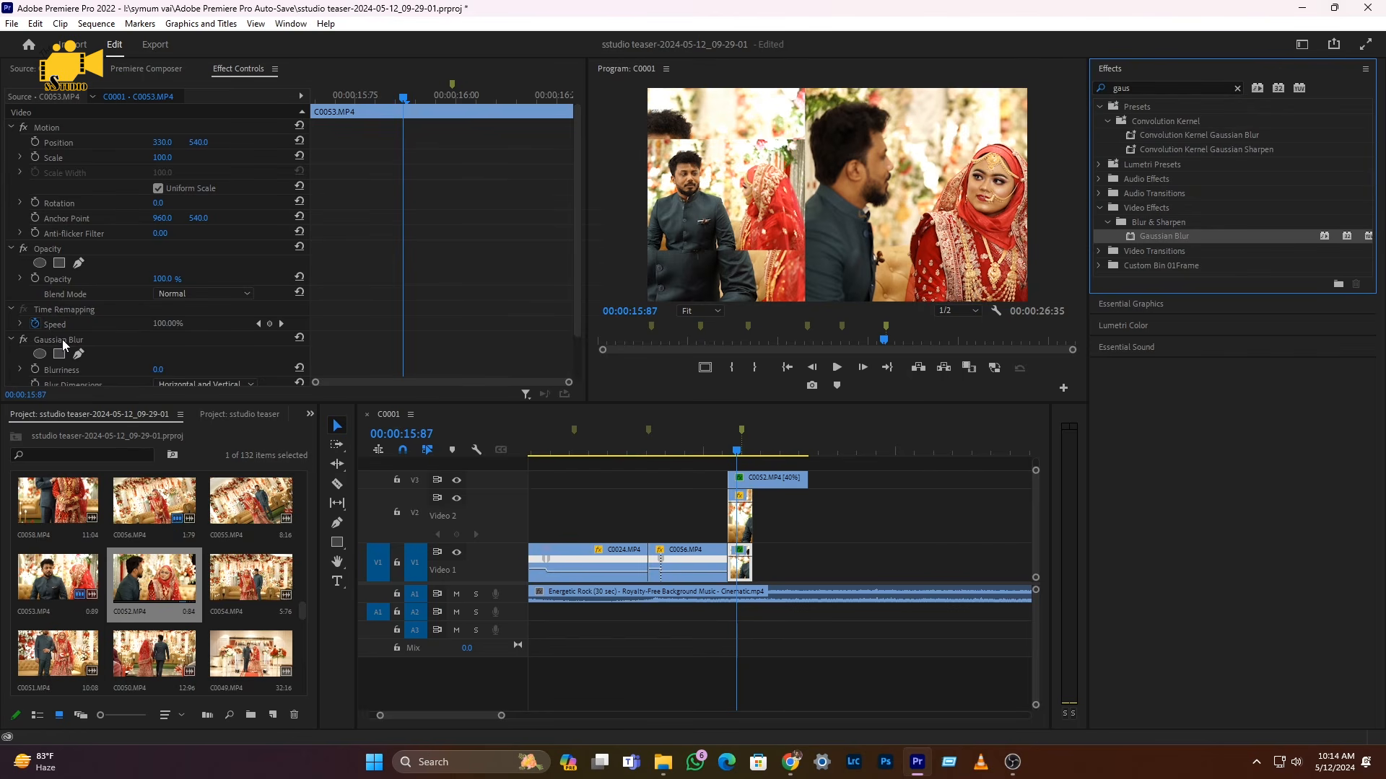
pyautogui.scroll(-2, 64, 344)
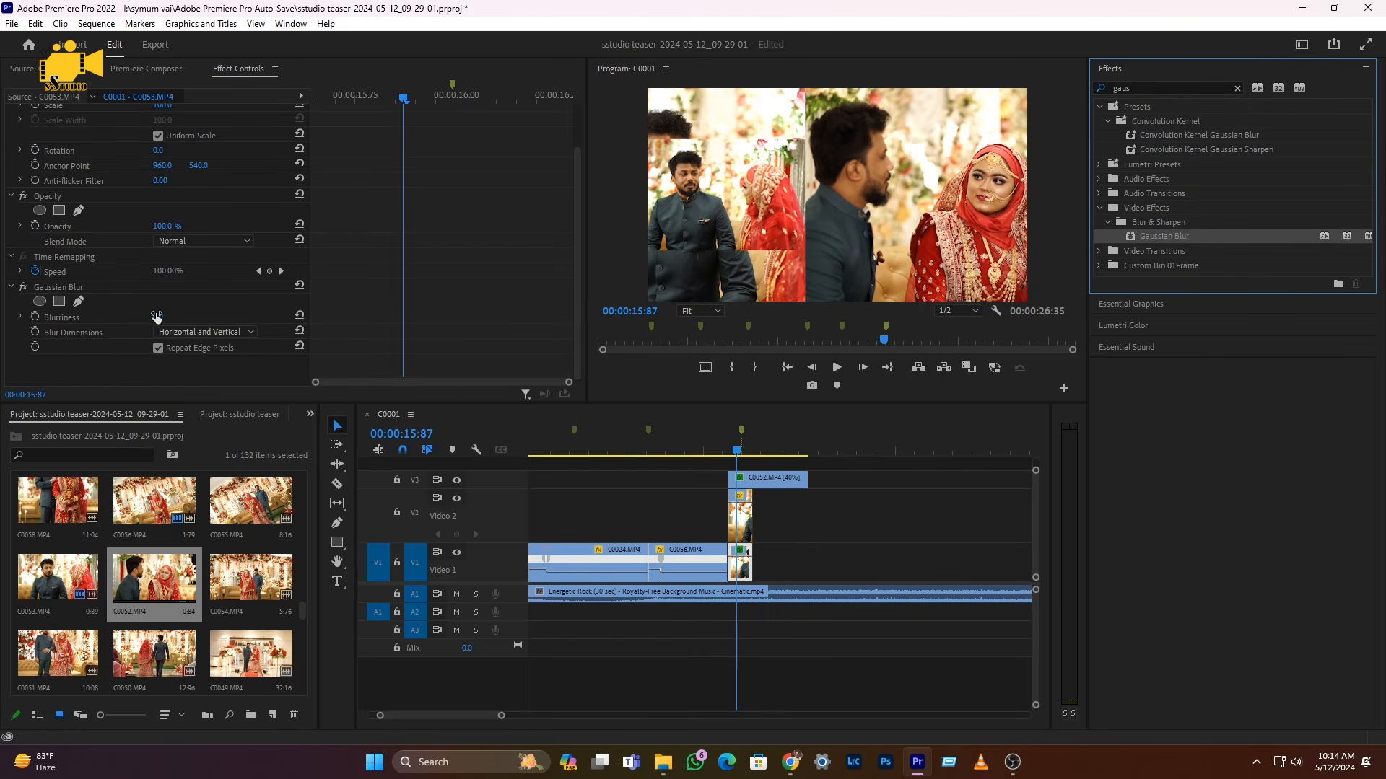
pyautogui.moveTo(156, 315)
pyautogui.mouseDown()
pyautogui.moveTo(220, 315)
pyautogui.moveTo(160, 316)
pyautogui.mouseUp()
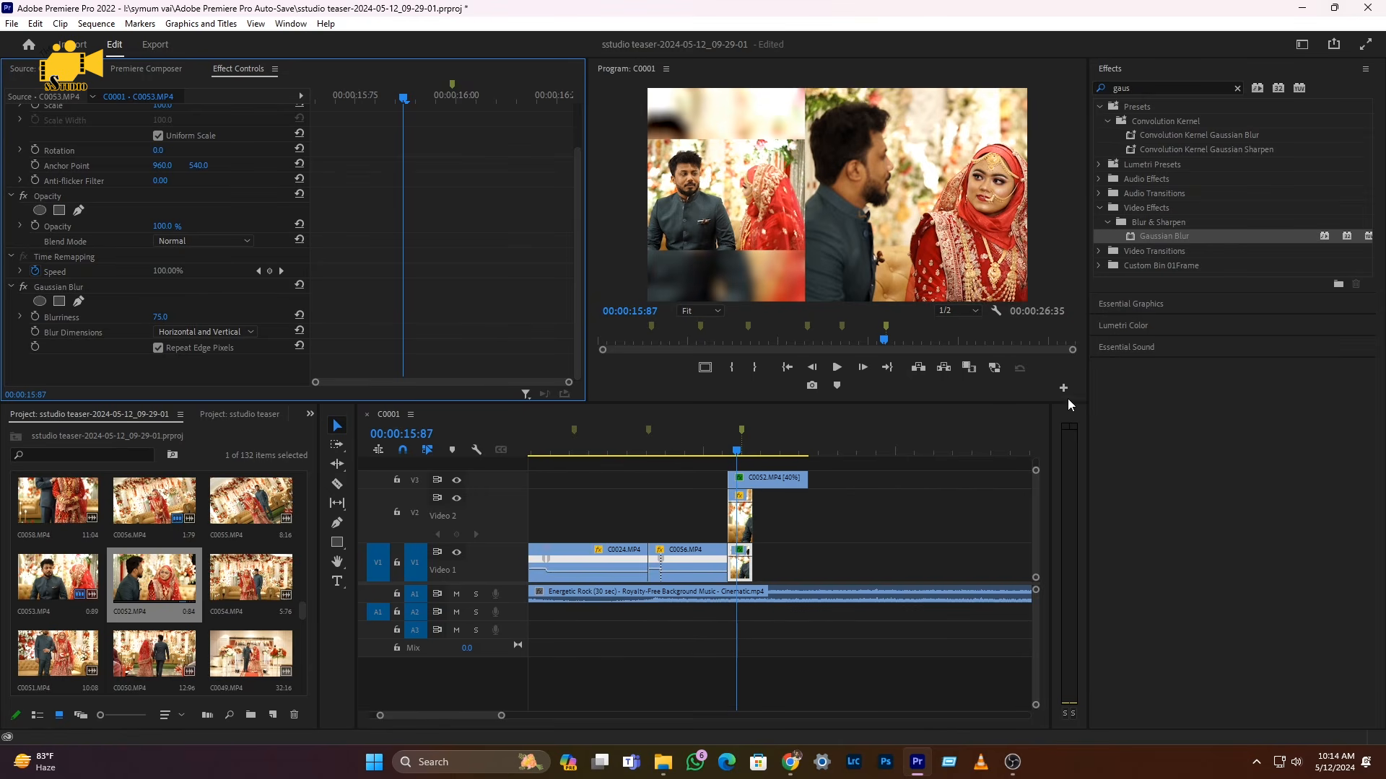
# - Desaturate the C0053.MP4 copy on V1 with Lumetri Color by lowering saturation to 0
pyautogui.click(1112, 333)
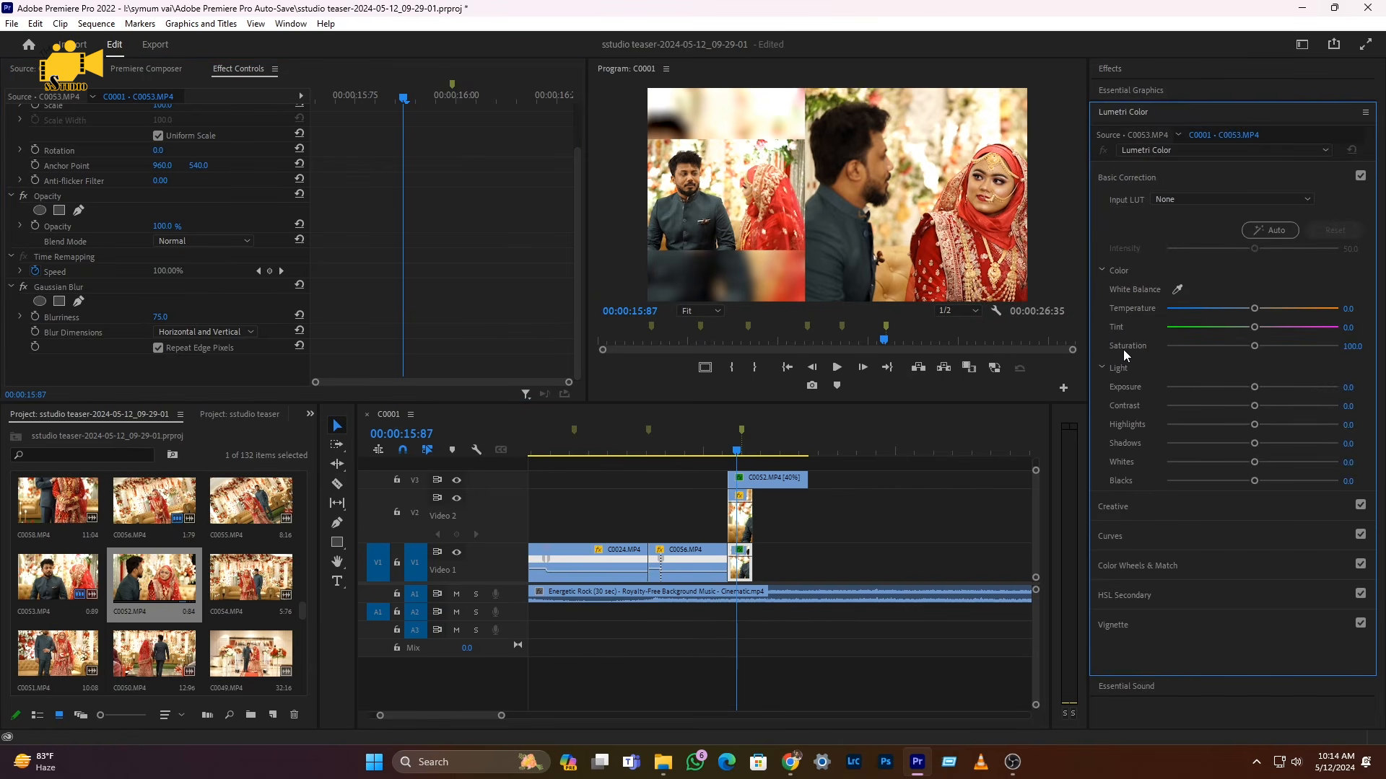
pyautogui.click(290, 23)
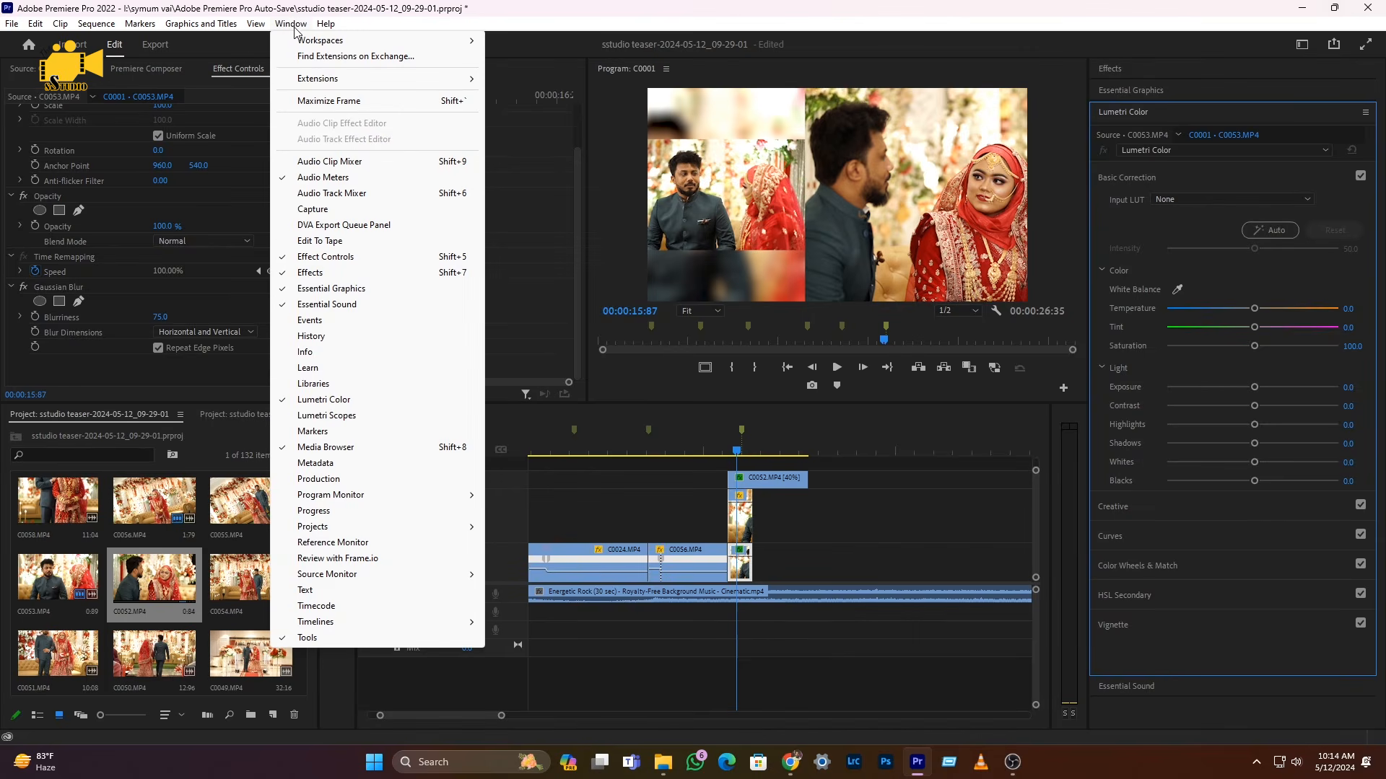
pyautogui.click(1185, 370)
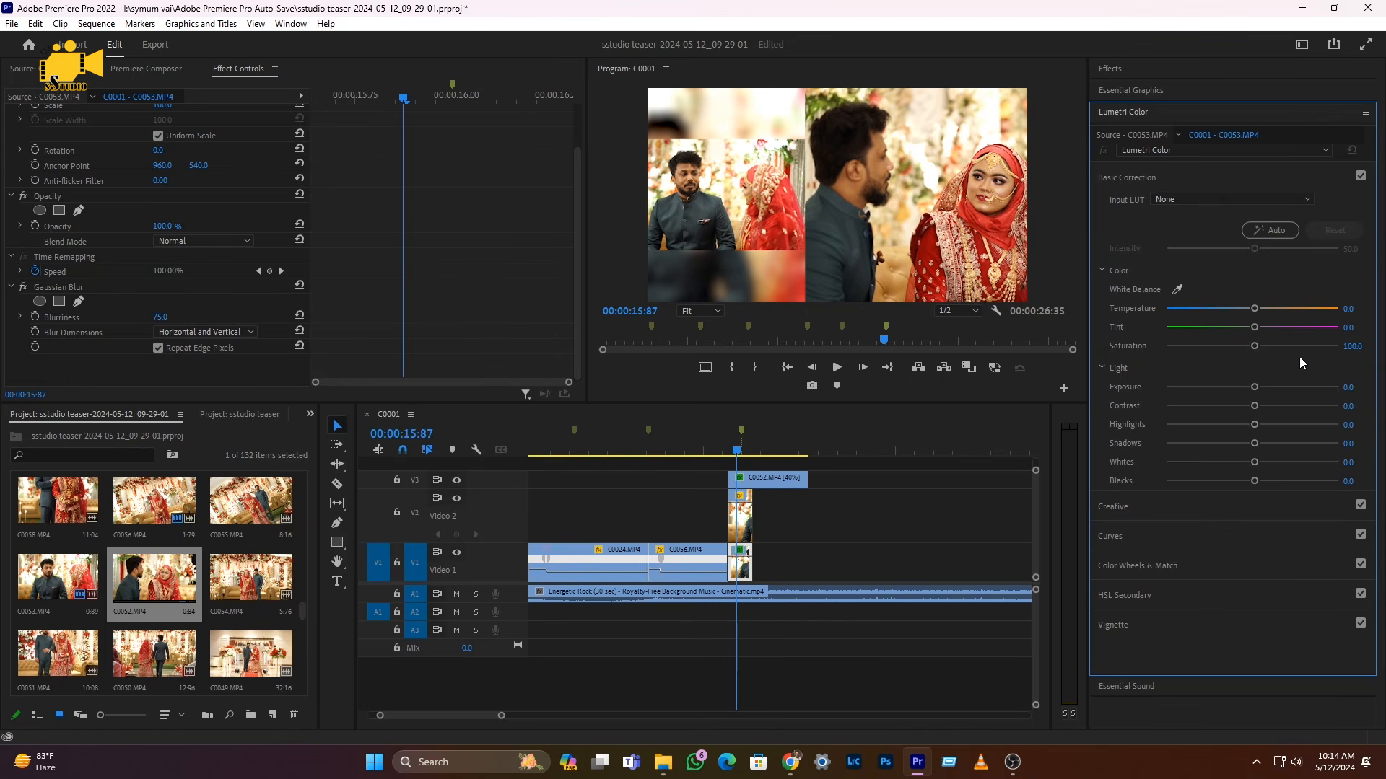
pyautogui.moveTo(1253, 345); pyautogui.dragTo(1113, 340)
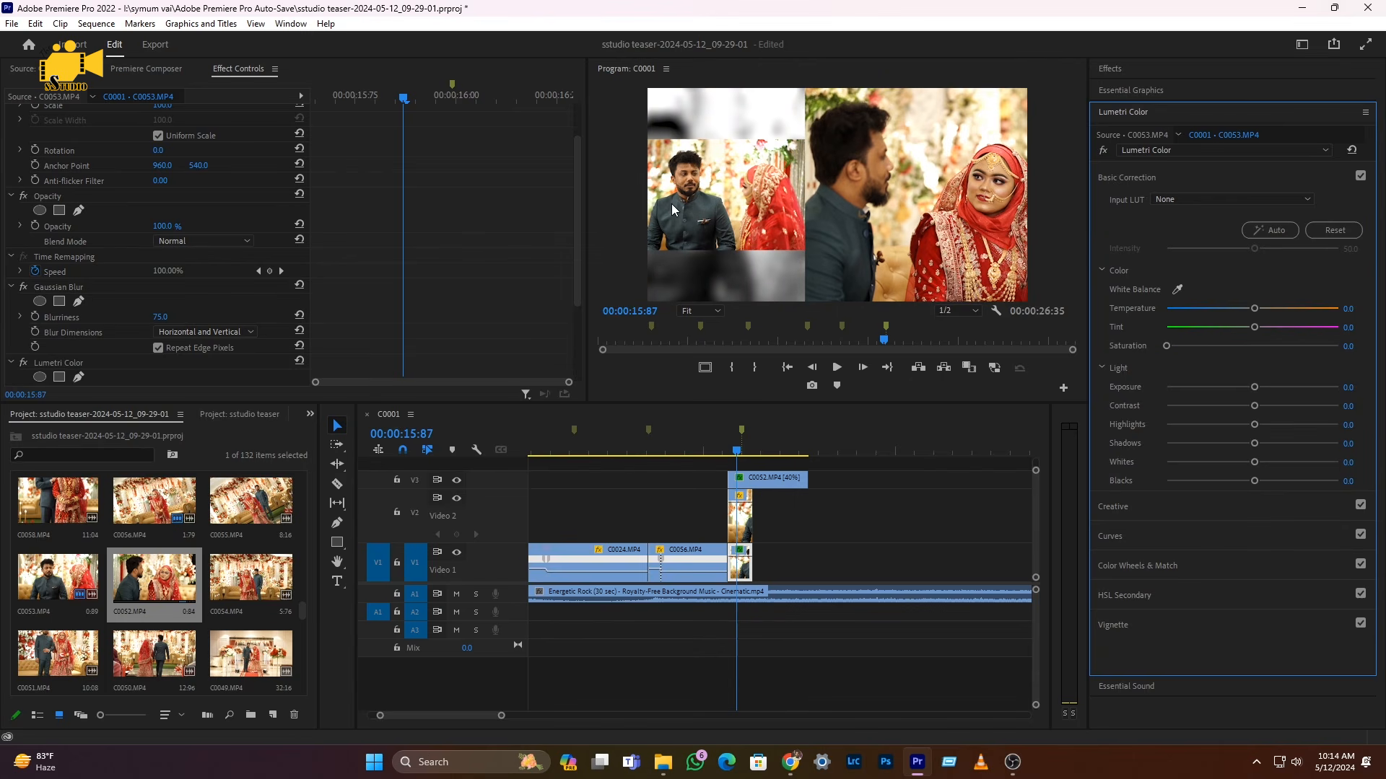
# - Play the section leading into the split screen and trim the end of C0052.MP4 on V3 to match the C0053.MP4 clips
pyautogui.click(719, 450)
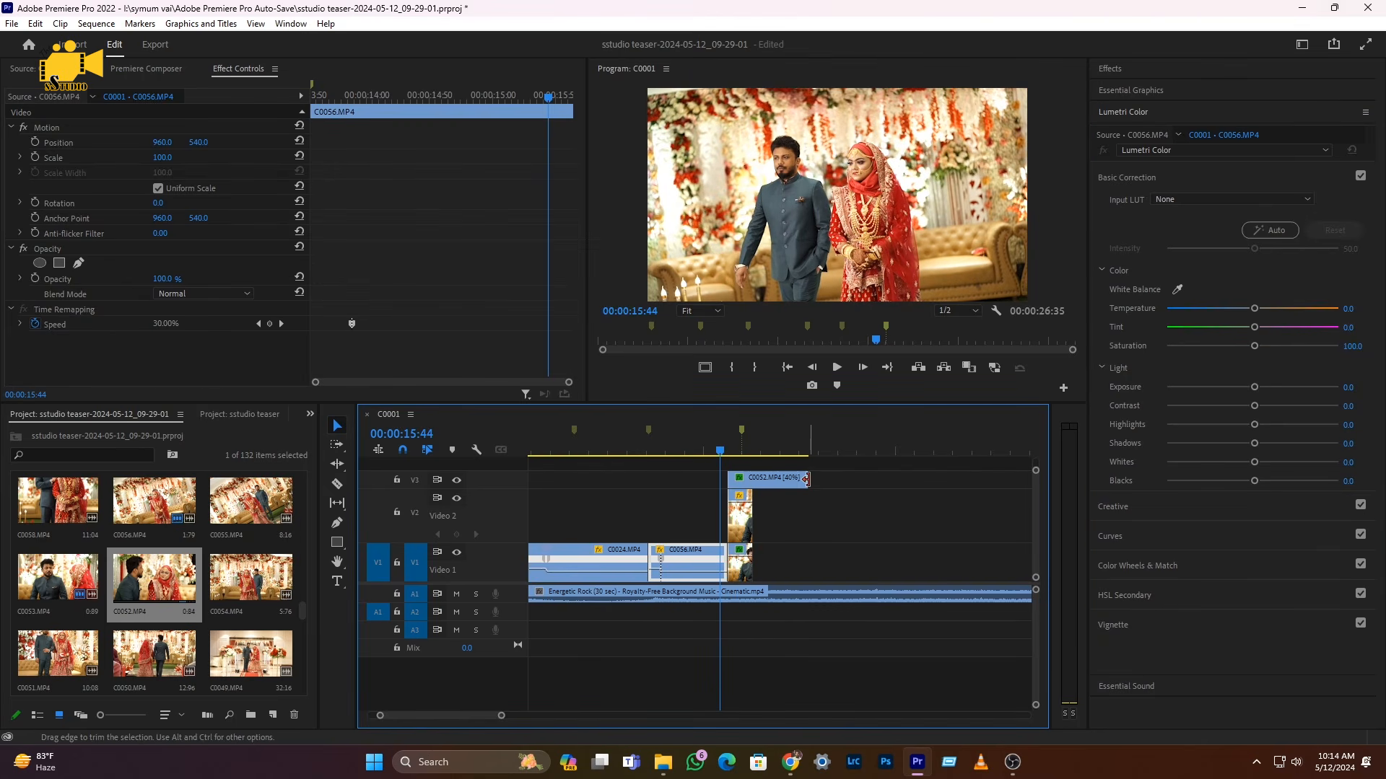
pyautogui.click(641, 454)
pyautogui.press('space')
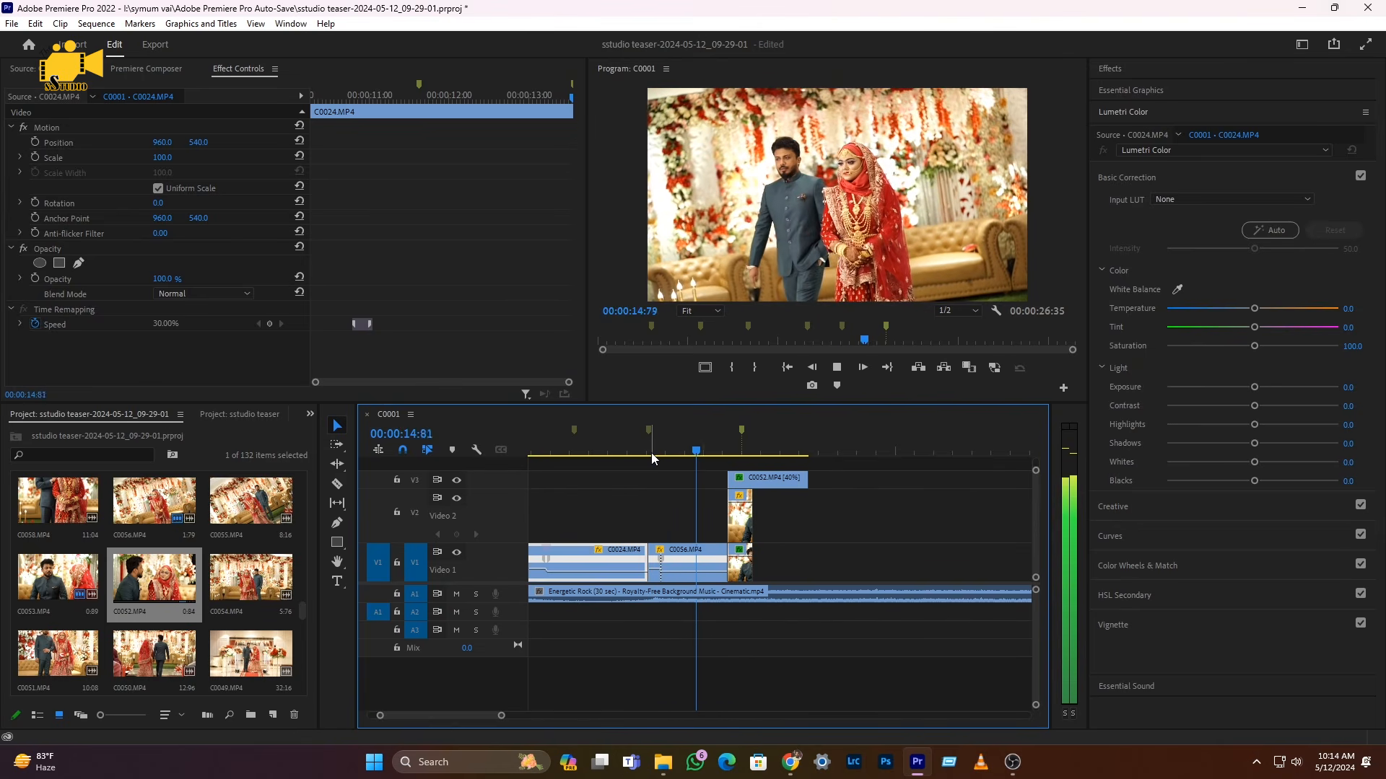
pyautogui.press('space')
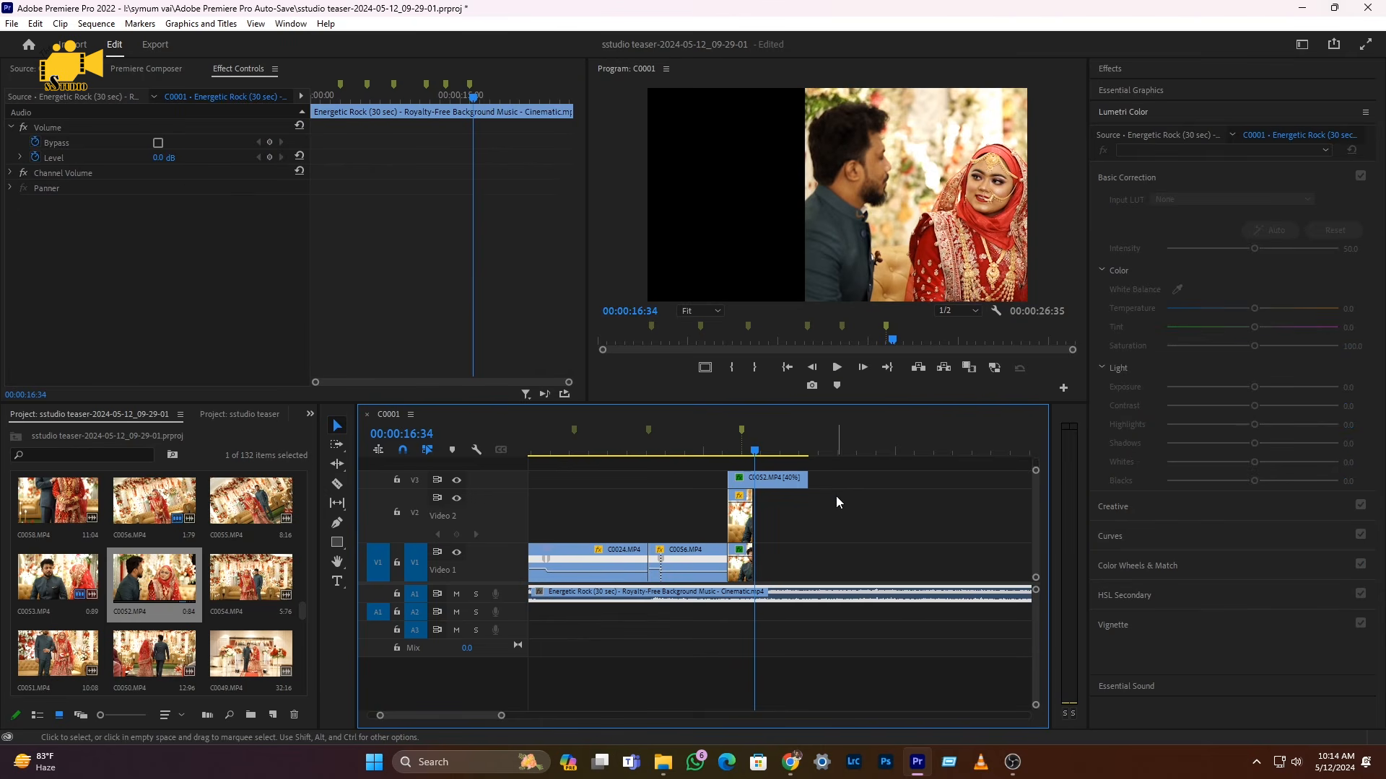
pyautogui.moveTo(807, 479); pyautogui.dragTo(752, 477)
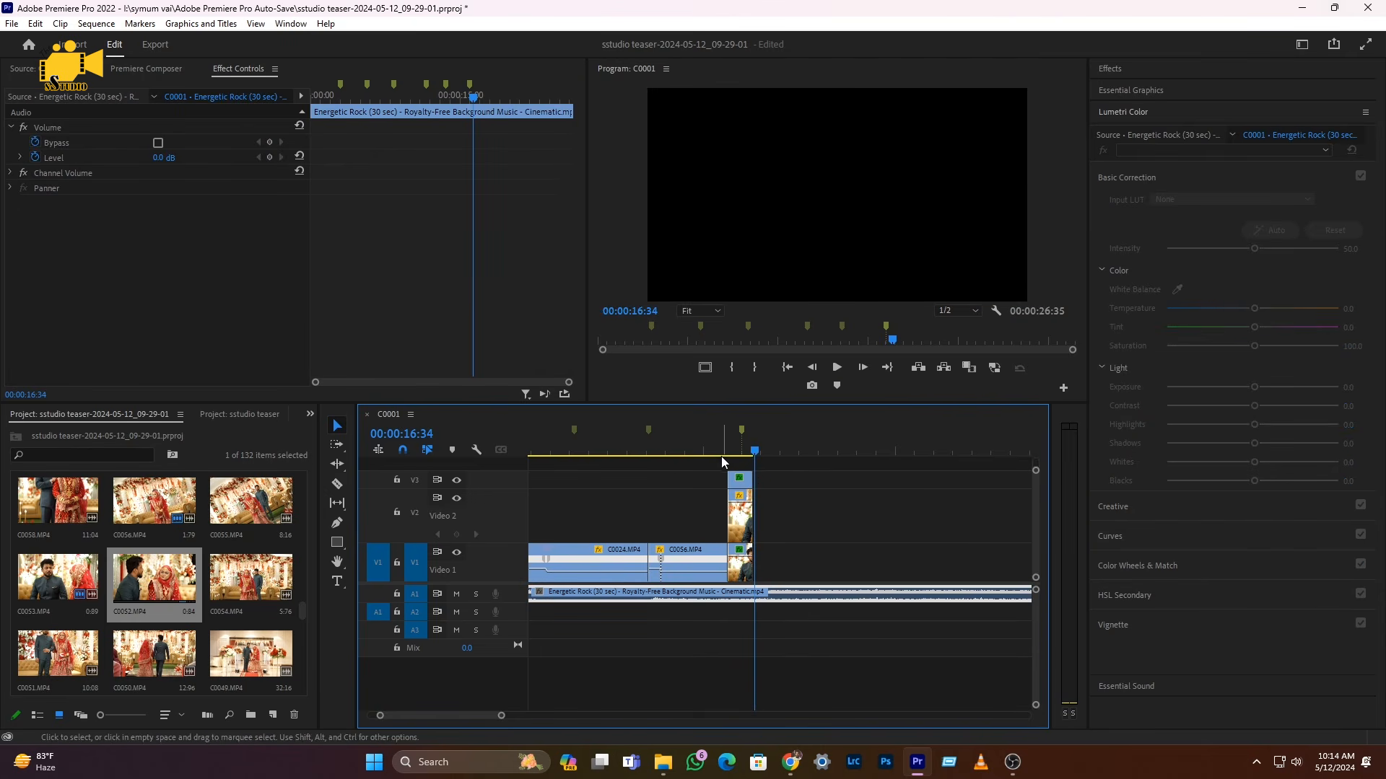
# - Preview the split screen and shift its beat marker to the end of the stacked clips
pyautogui.click(715, 451)
pyautogui.press('space')
pyautogui.press('space')
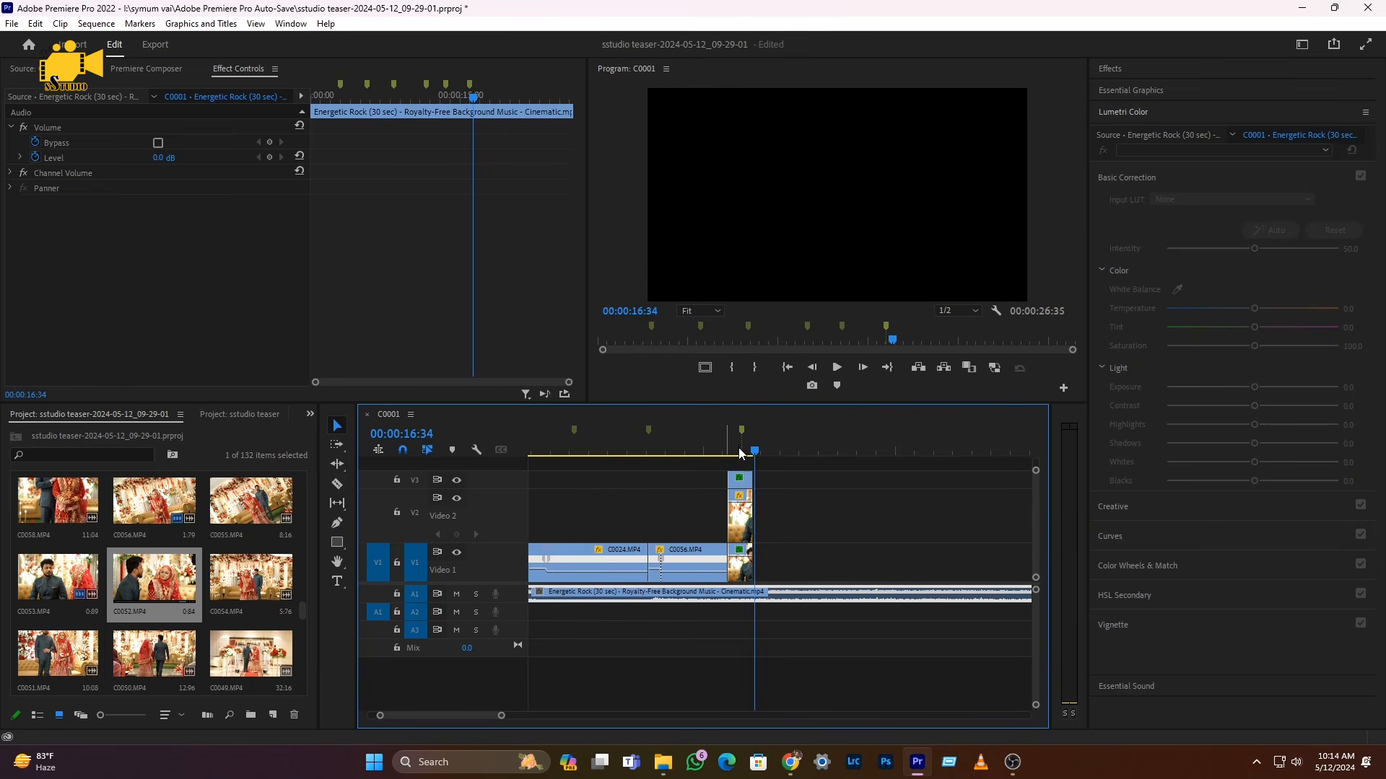
pyautogui.scroll(4, 771, 509)
pyautogui.scroll(3, 740, 586)
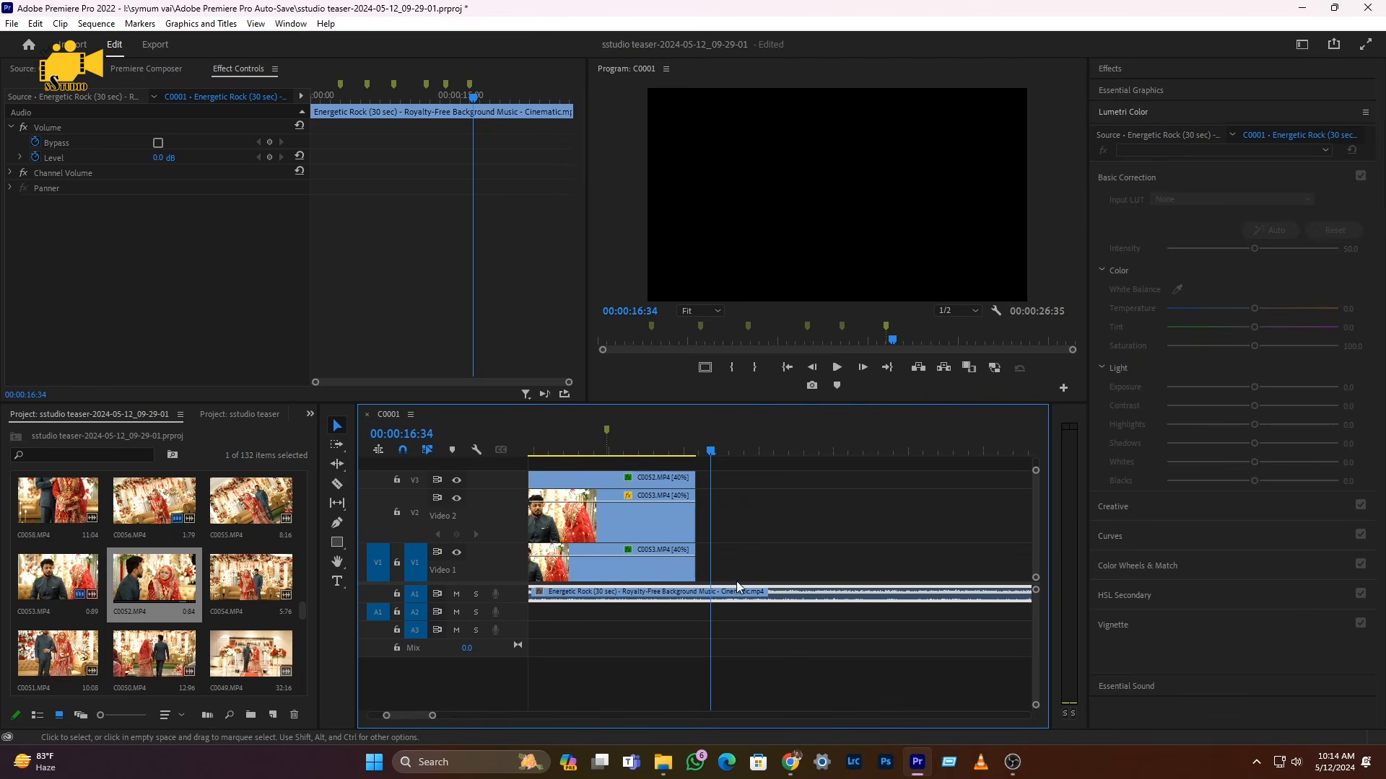
pyautogui.moveTo(803, 564); pyautogui.dragTo(809, 564)
pyautogui.moveTo(809, 563); pyautogui.dragTo(810, 563)
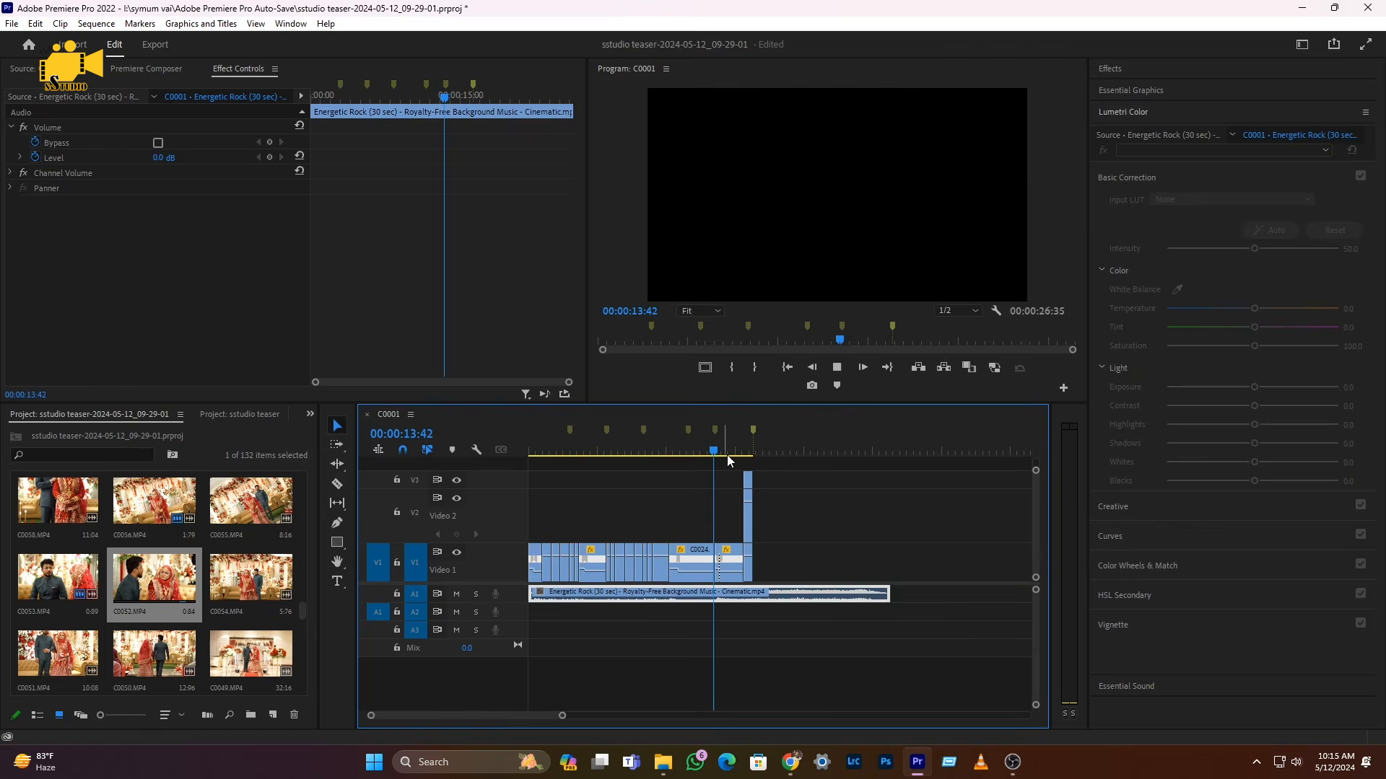
# - Play the music past the split screen and add a marker on the next beat at about 00:00:18:87
pyautogui.press('space')
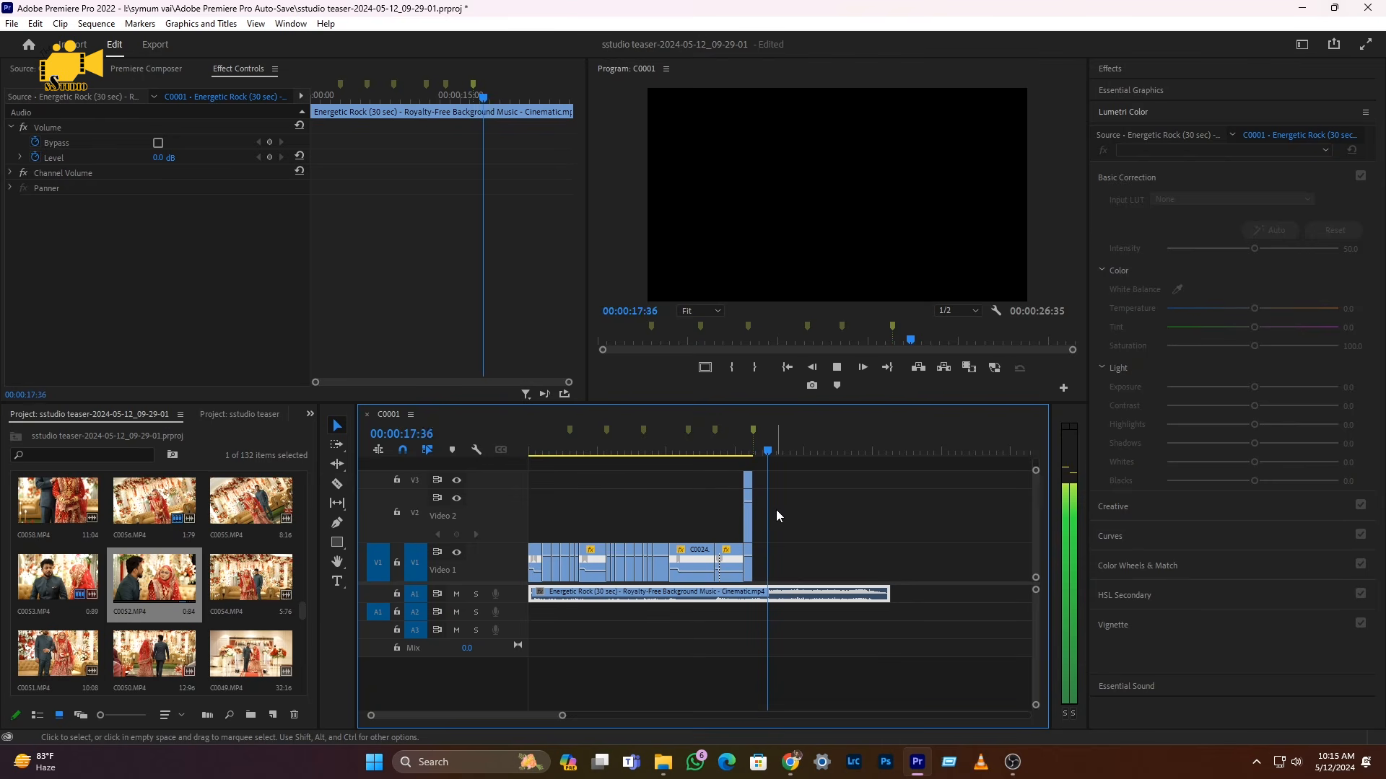
pyautogui.press('space')
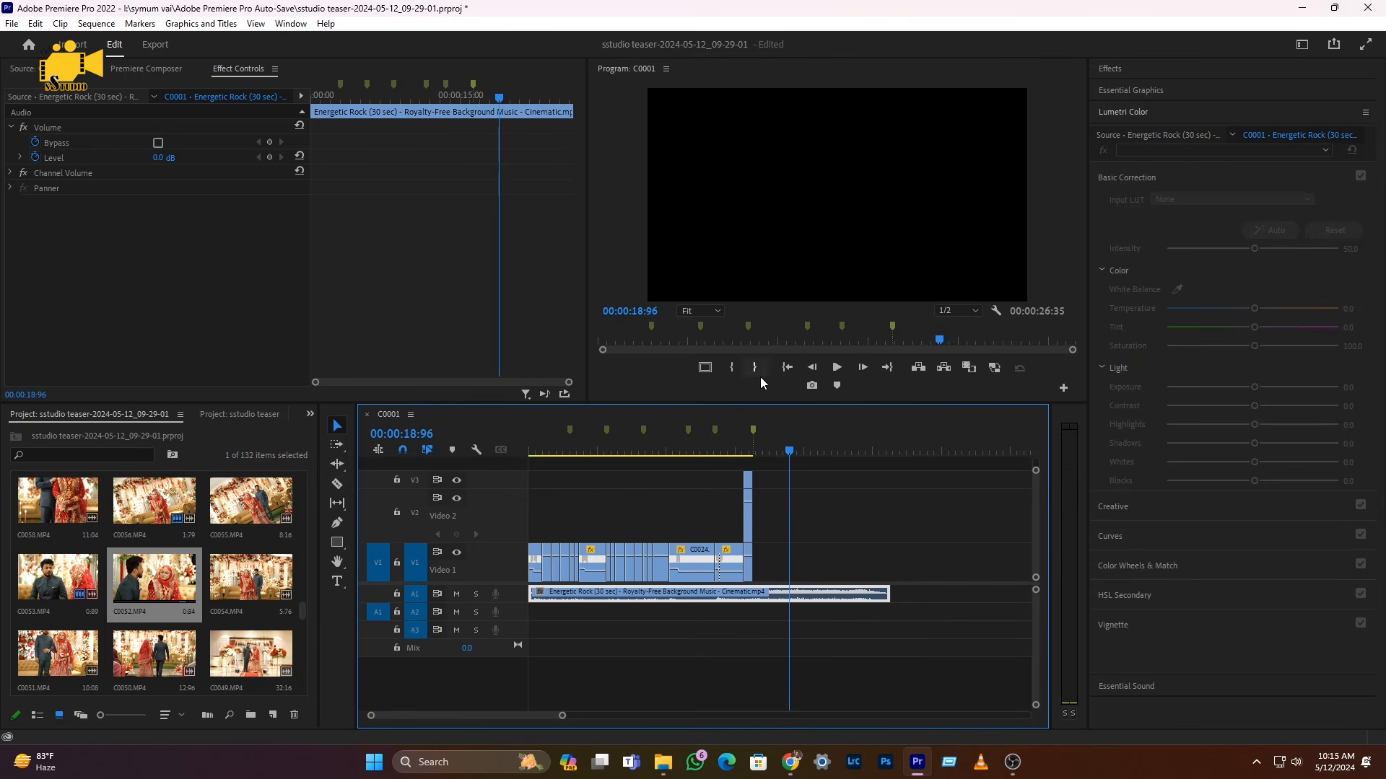
pyautogui.click(838, 386)
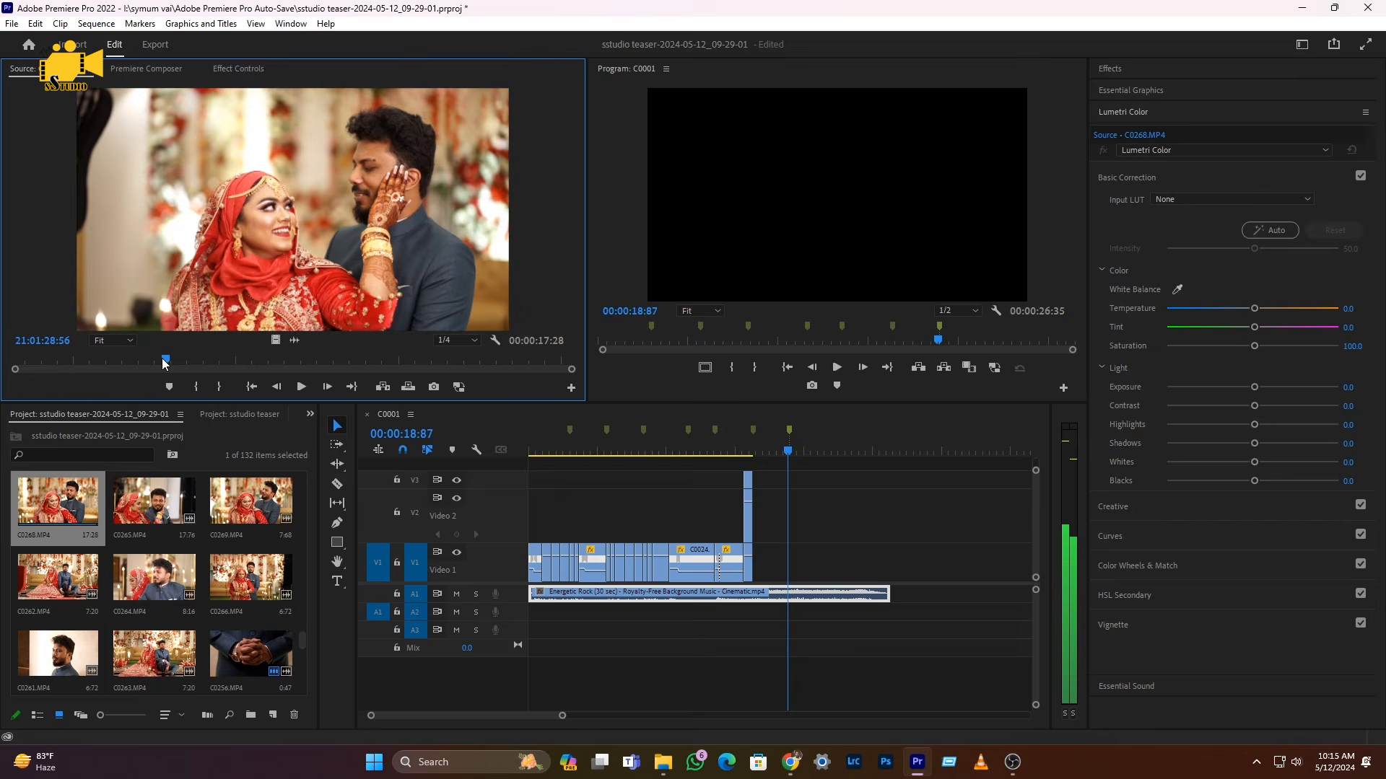
# - Mark a 00:00:00:75 range of C0269.MP4 ending at 21:01:45:22 and place its video on V1 after the split screen
pyautogui.moveTo(164, 361)
pyautogui.mouseDown()
pyautogui.moveTo(93, 359)
pyautogui.moveTo(118, 361)
pyautogui.mouseUp()
pyautogui.doubleClick(259, 498)
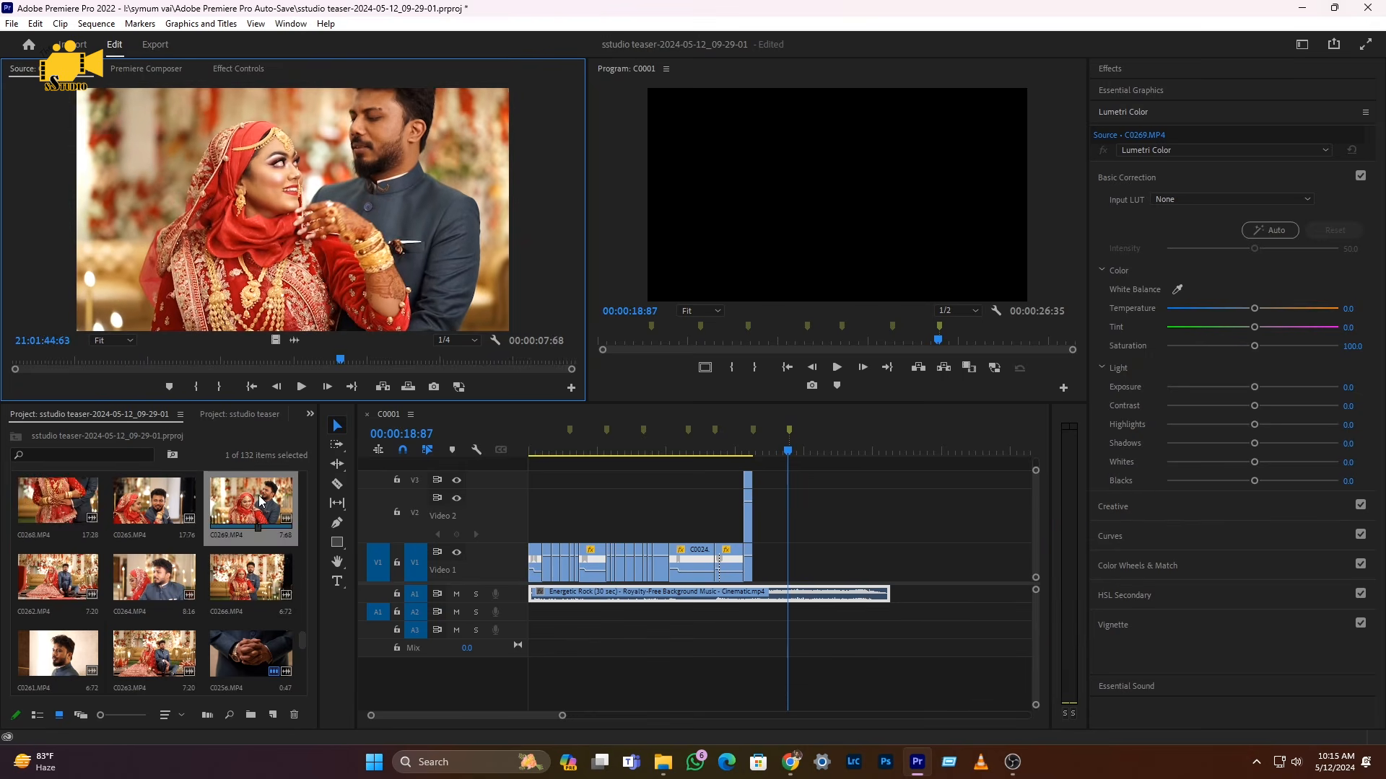
pyautogui.moveTo(339, 361); pyautogui.dragTo(385, 362)
pyautogui.click(195, 387)
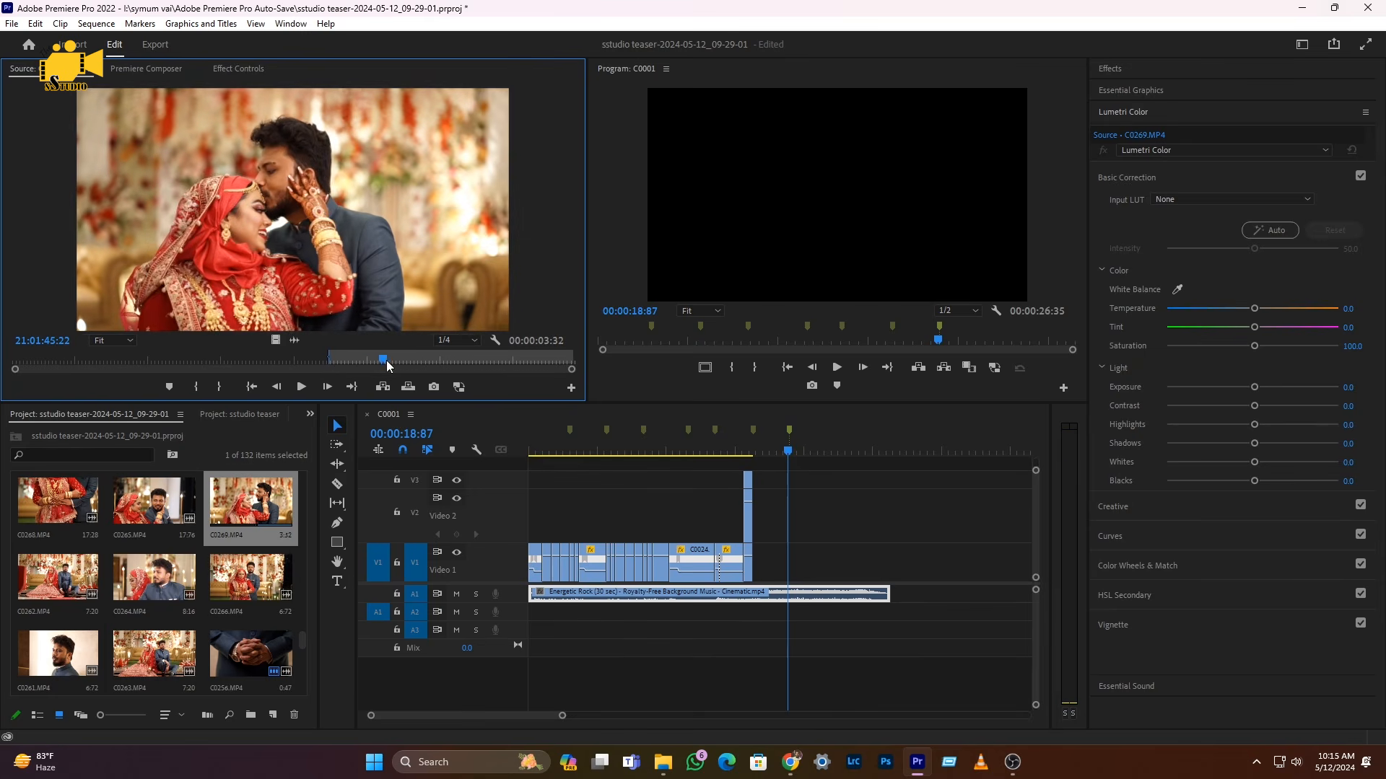
pyautogui.click(219, 388)
pyautogui.moveTo(275, 341); pyautogui.dragTo(758, 562)
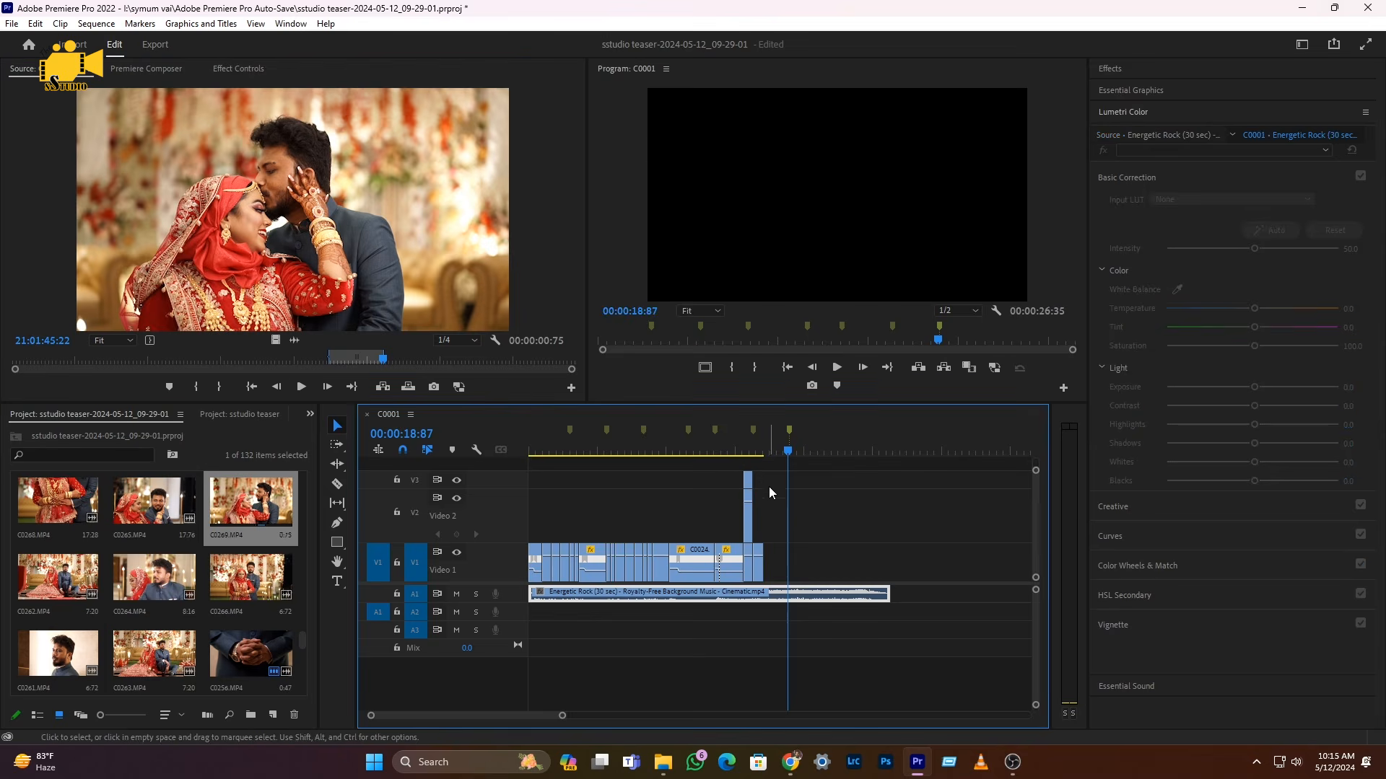
# - Play the split-screen ending and set the speed of the C0269.MP4 clip on V1 to 40%
pyautogui.moveTo(749, 453); pyautogui.dragTo(743, 453)
pyautogui.press('space')
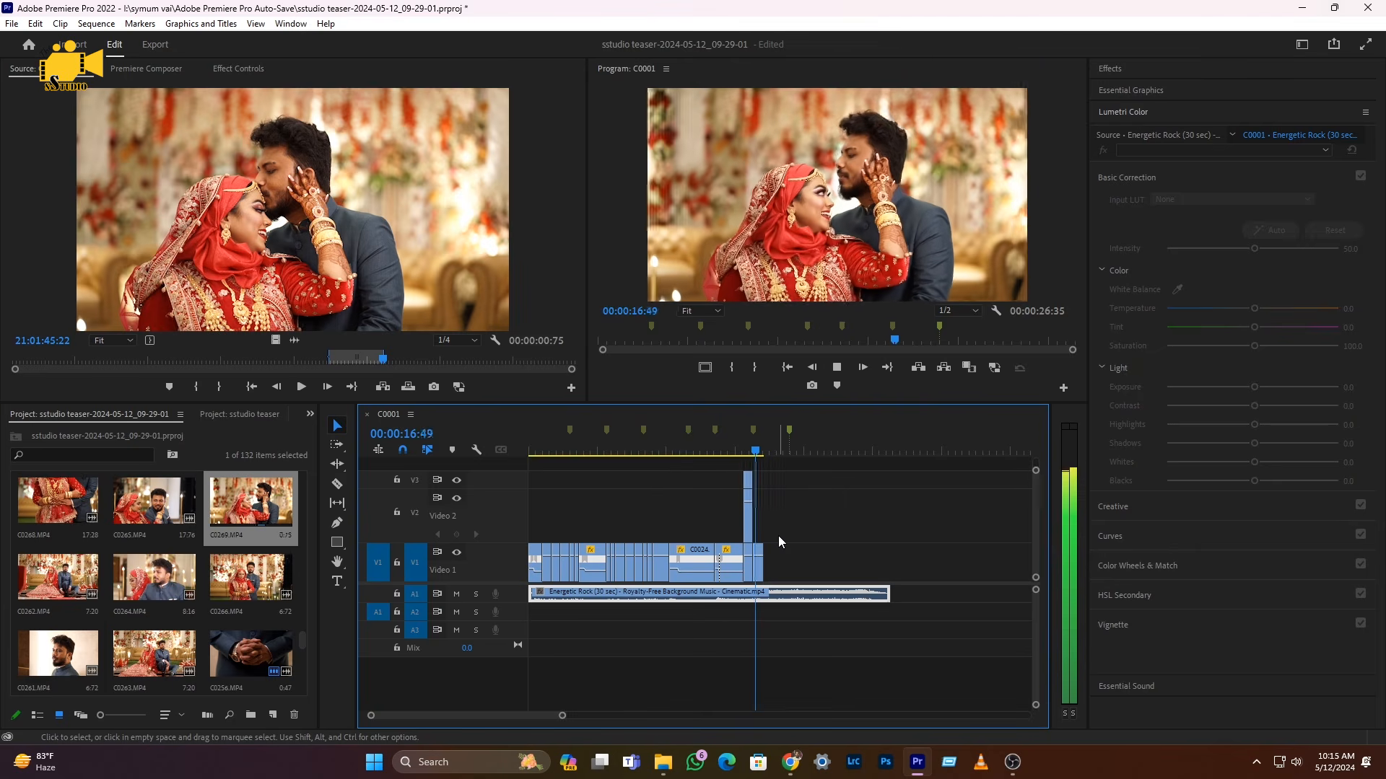
pyautogui.click(761, 573)
pyautogui.rightClick(761, 572)
pyautogui.click(809, 457)
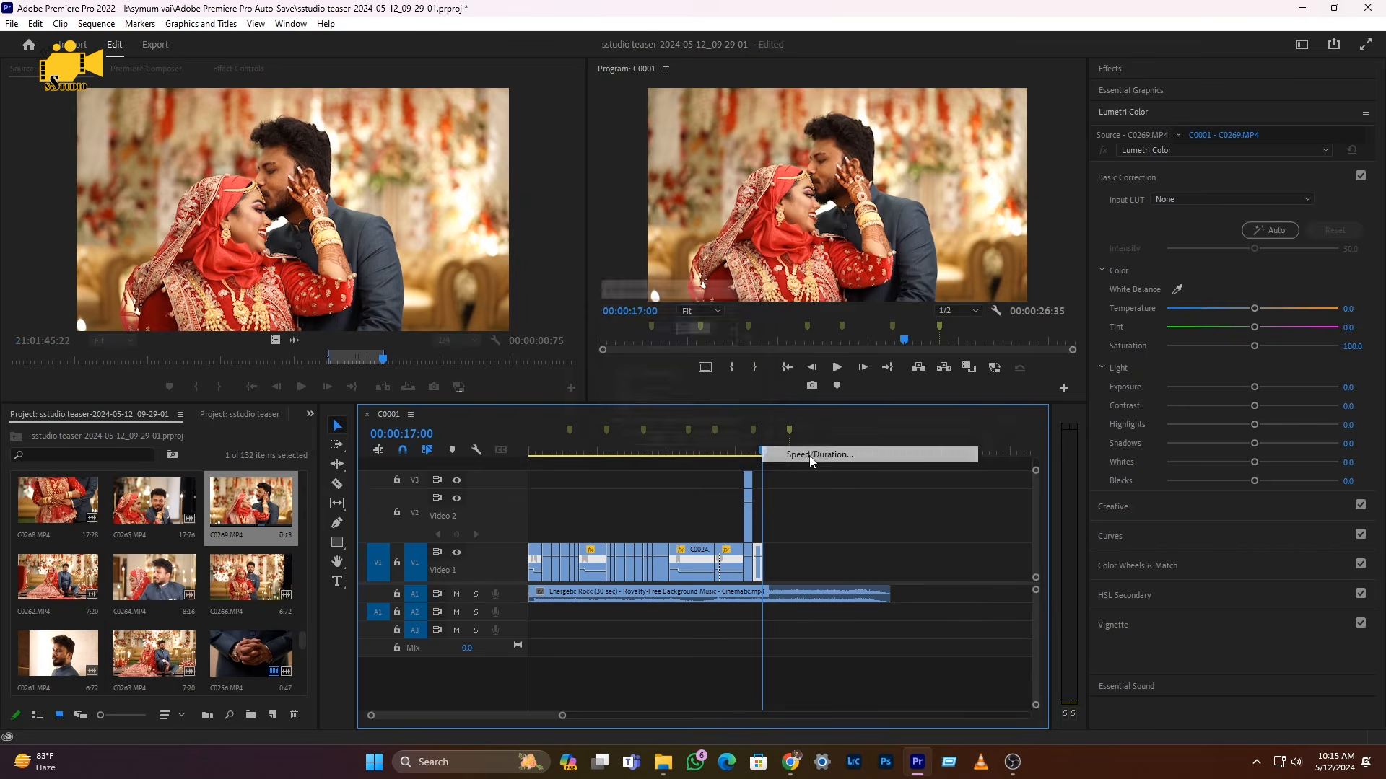
pyautogui.press('Return')
pyautogui.scroll(2, 798, 525)
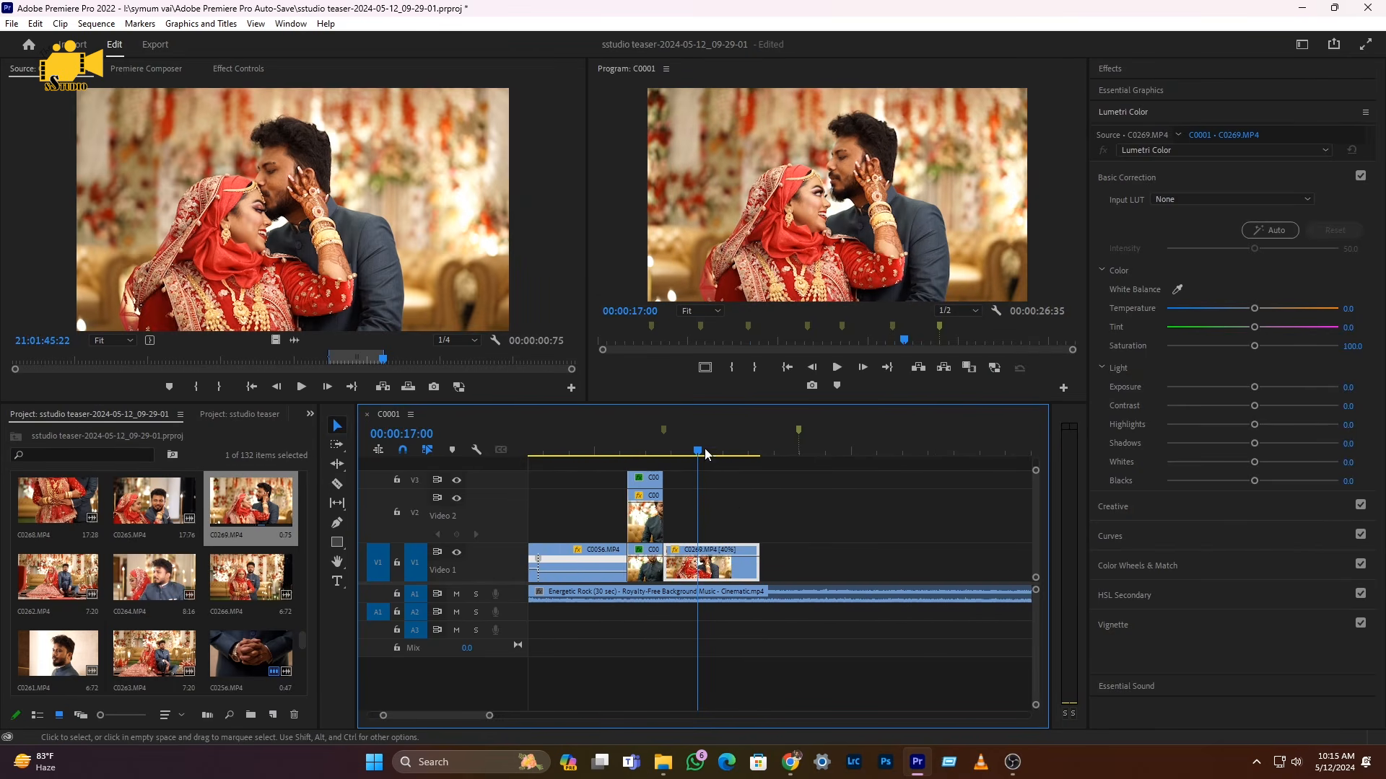
# - Split C0269.MP4 at 00:00:17:00, remove its first part and move the remainder up against the split screen
pyautogui.click(698, 448)
pyautogui.press('c')
pyautogui.click(697, 565)
pyautogui.press('v')
pyautogui.moveTo(737, 569); pyautogui.dragTo(704, 573)
# - Play across the cut, split C0269.MP4 at 00:00:16:76 and close the remainder up to the split screen without its first part
pyautogui.click(644, 446)
pyautogui.press('space')
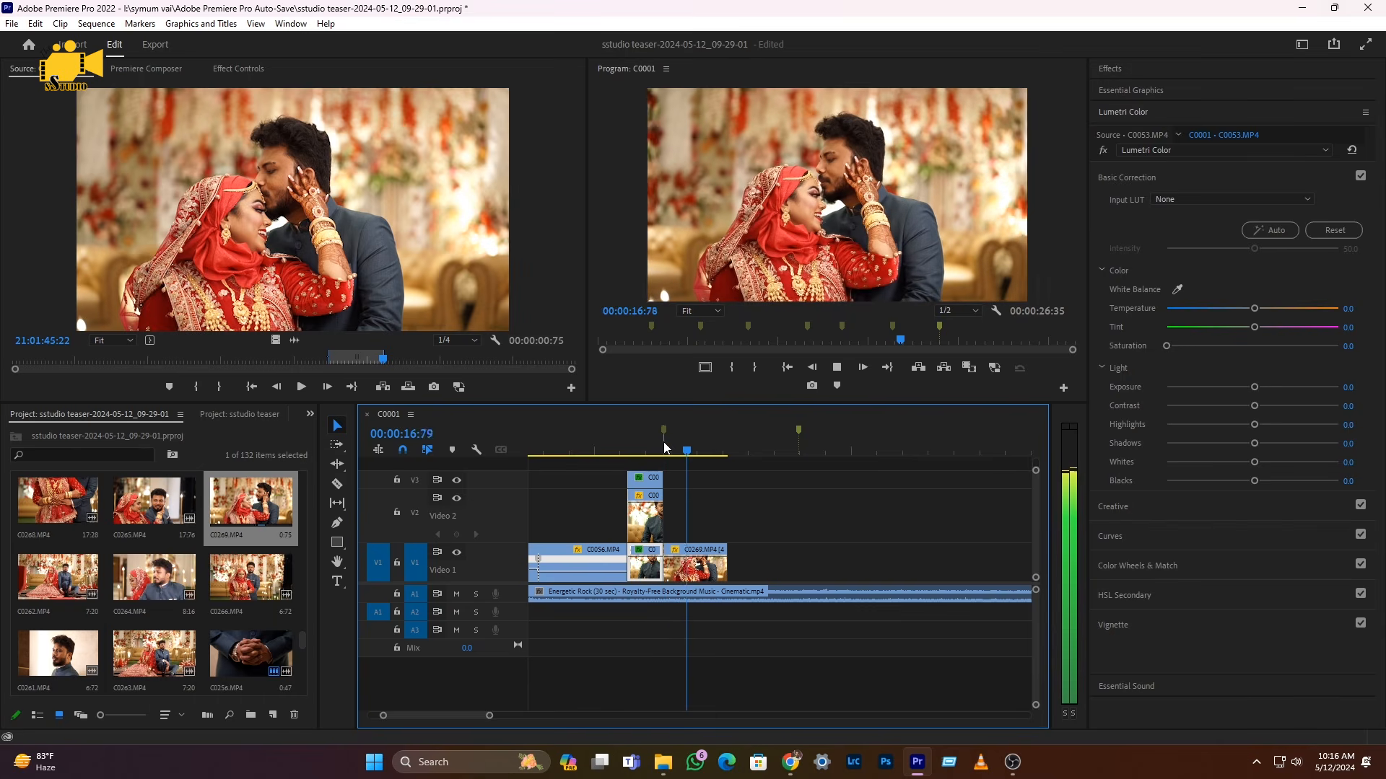
pyautogui.click(685, 450)
pyautogui.click(690, 570)
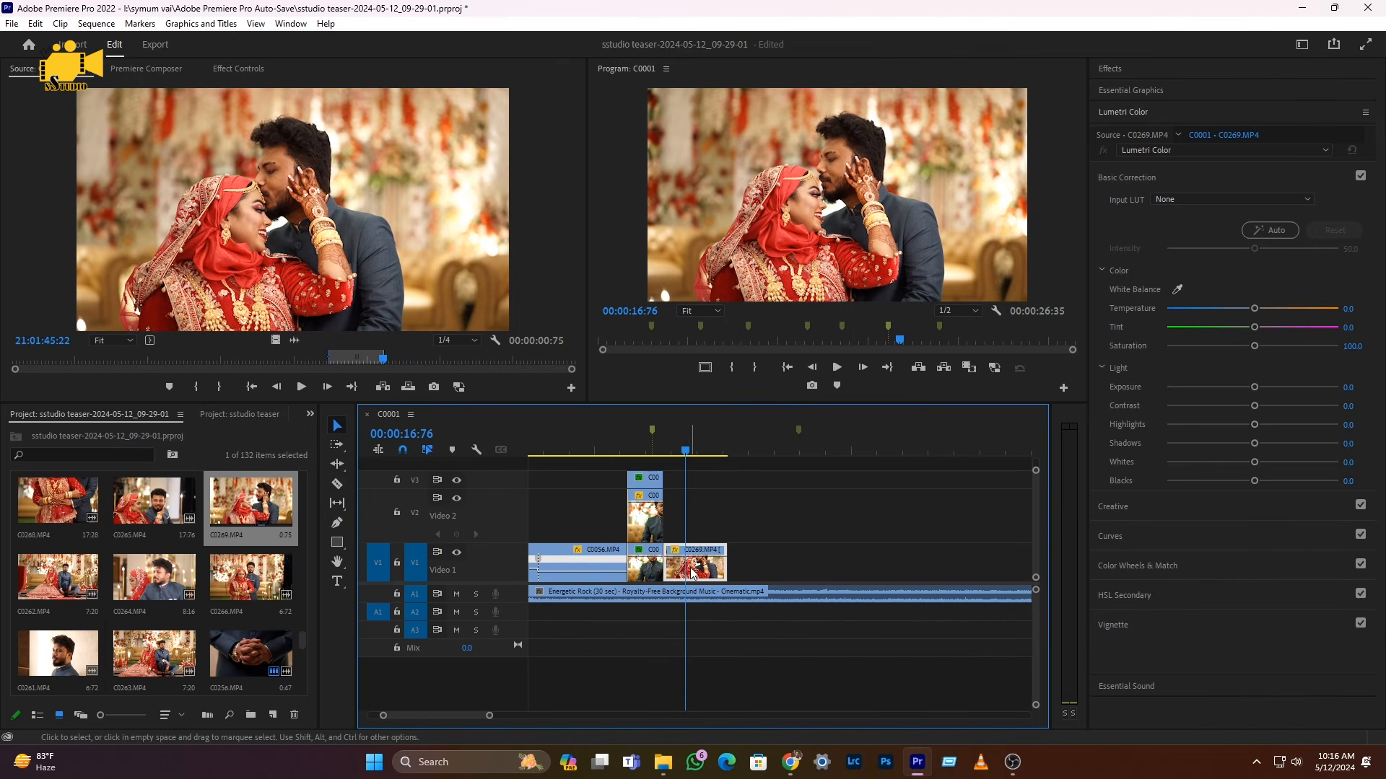
pyautogui.moveTo(695, 574)
pyautogui.mouseDown()
pyautogui.moveTo(677, 574)
pyautogui.moveTo(703, 575)
pyautogui.moveTo(690, 570)
pyautogui.mouseUp()
# - Replay the cut into C0269.MP4 and trim the clip's end back to 00:00:16:88
pyautogui.click(654, 452)
pyautogui.press('space')
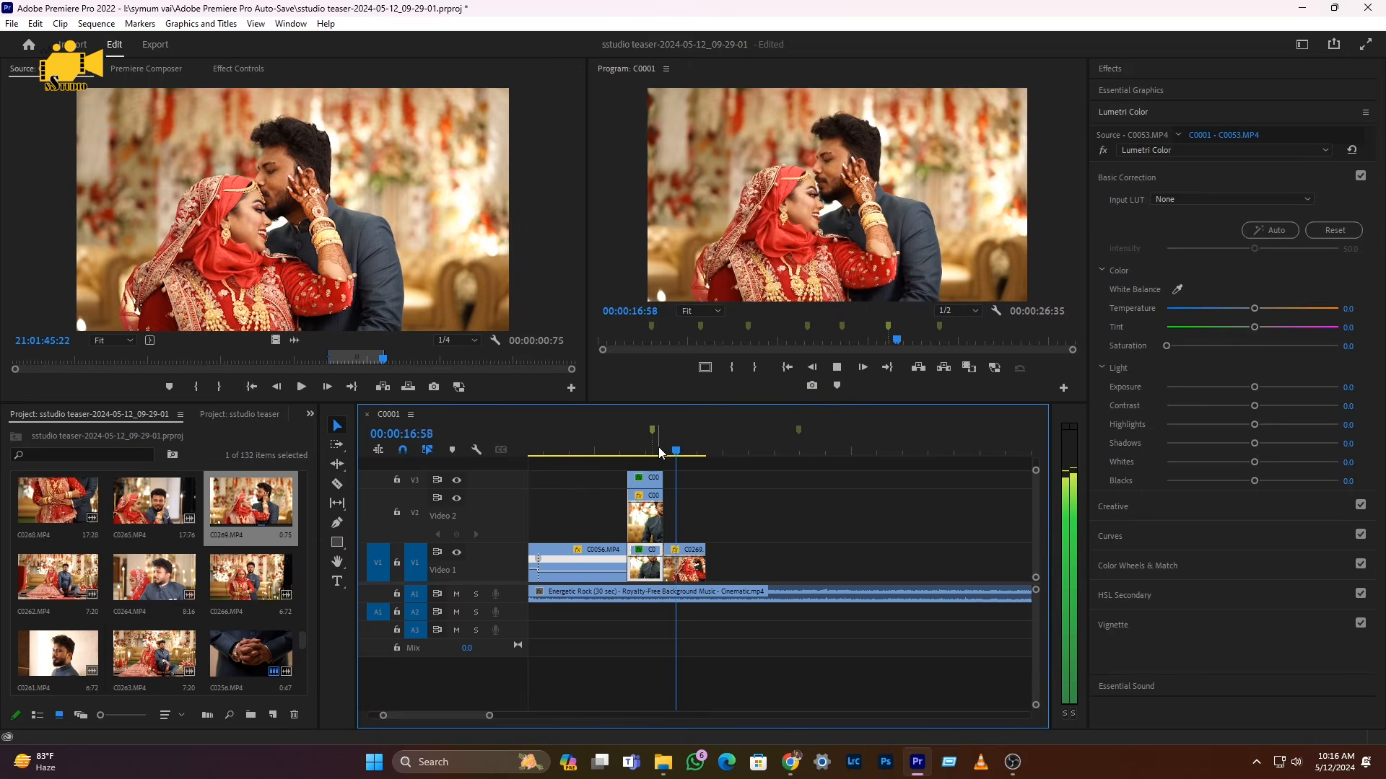
pyautogui.click(654, 453)
pyautogui.press('space')
pyautogui.press('space')
pyautogui.moveTo(704, 567); pyautogui.dragTo(691, 569)
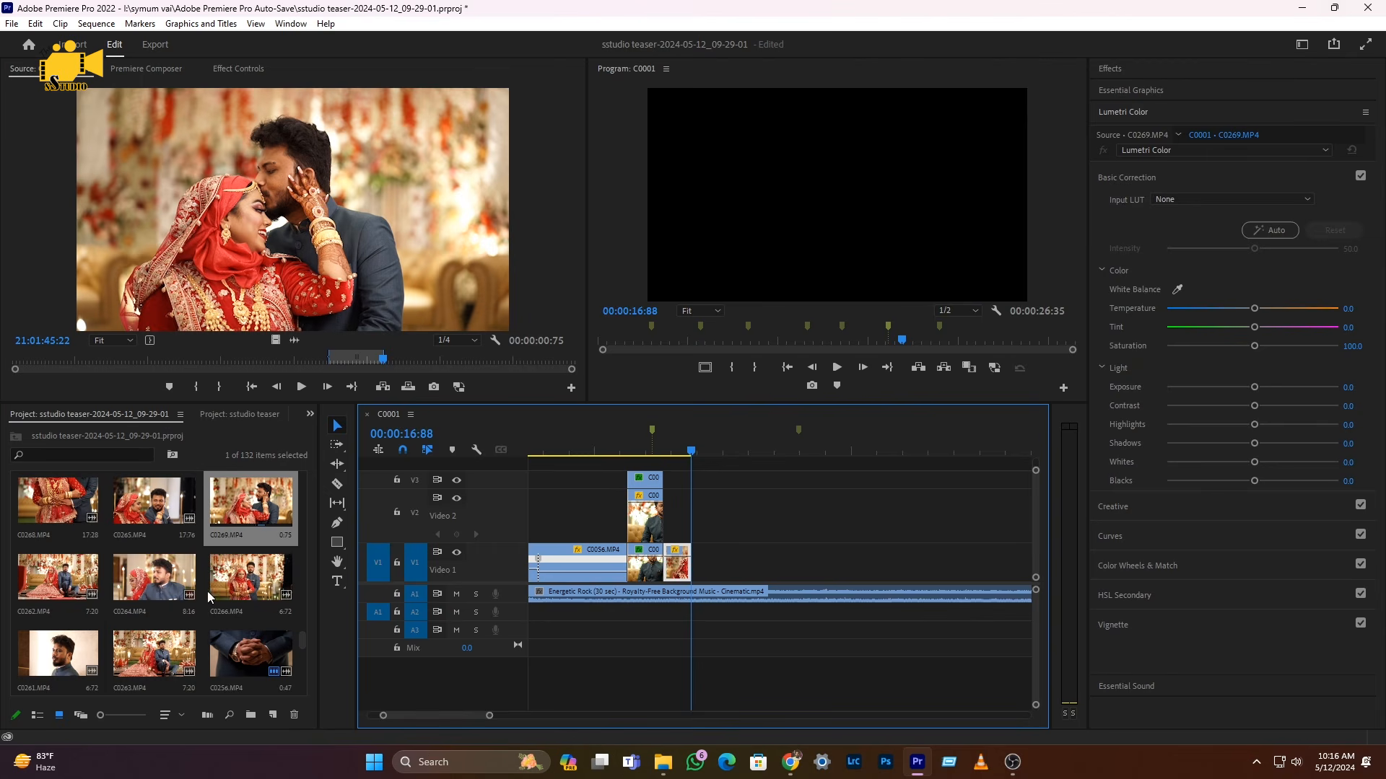
# - Mark a 00:00:00:74 range of C0266.MP4 ending at 21:01:13:95 and place its video on V1 after C0269.MP4
pyautogui.doubleClick(243, 589)
pyautogui.moveTo(261, 361); pyautogui.dragTo(358, 362)
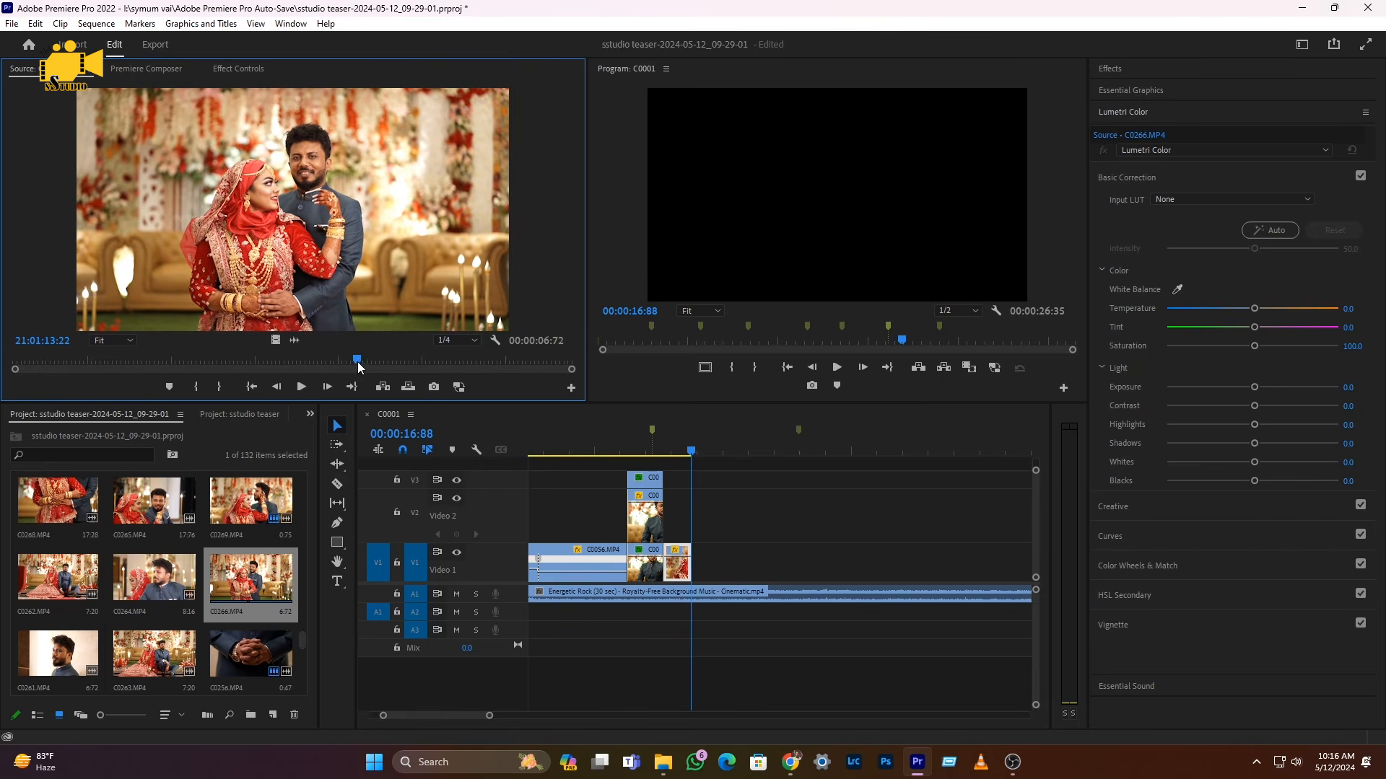
pyautogui.click(197, 389)
pyautogui.press('space')
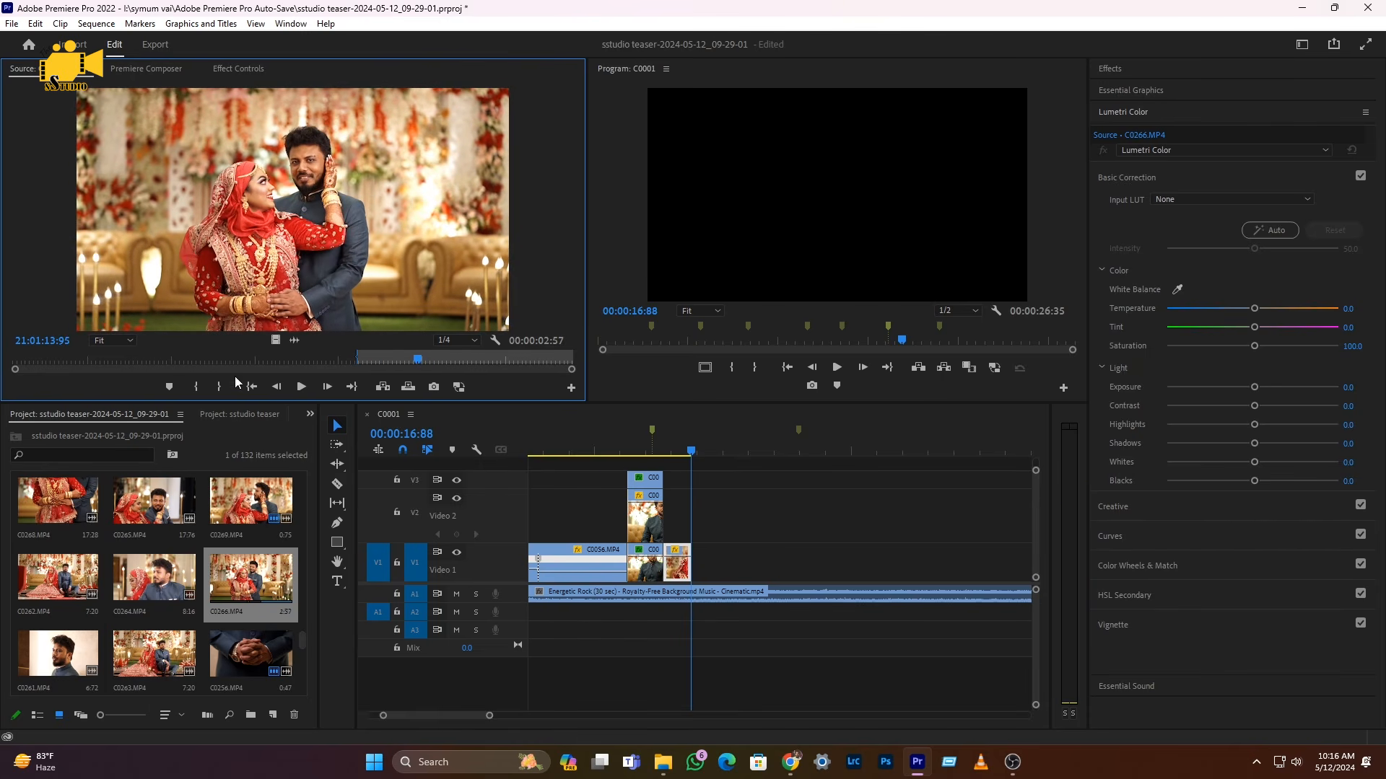
pyautogui.click(220, 388)
pyautogui.moveTo(272, 340); pyautogui.dragTo(704, 543)
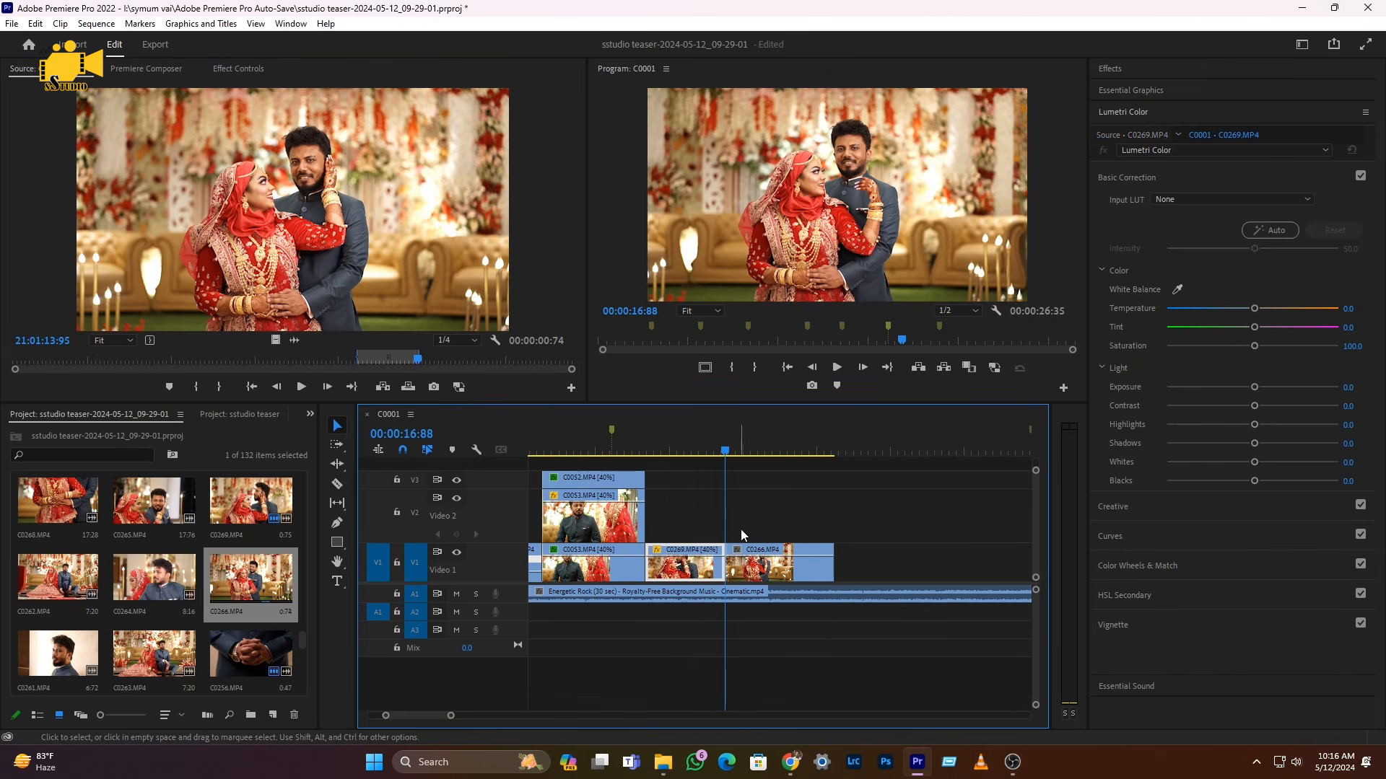
# - Compare the two new shots and swap their order on V1, placing C0266.MP4 directly after the split screen and C0269.MP4 behind it
pyautogui.moveTo(728, 451); pyautogui.dragTo(779, 453)
pyautogui.moveTo(648, 448); pyautogui.dragTo(694, 450)
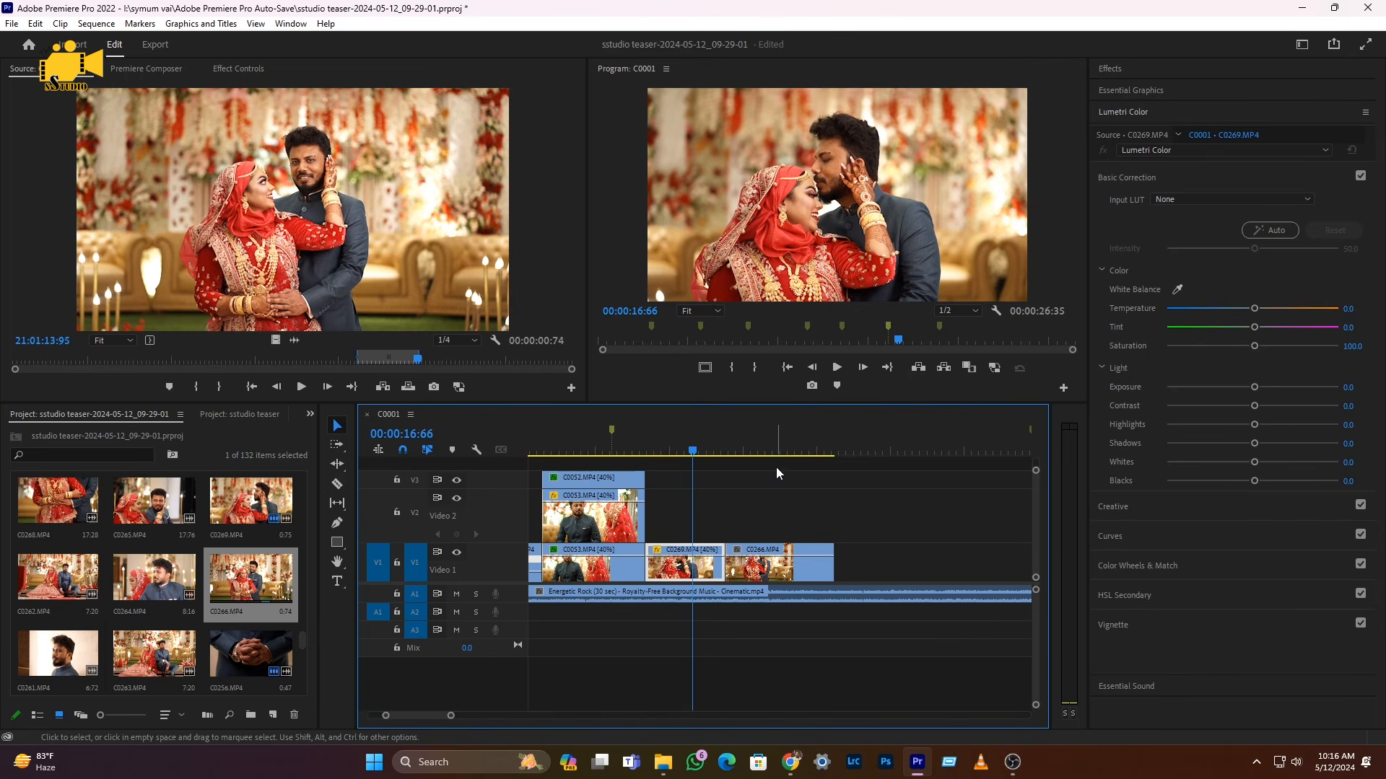
pyautogui.moveTo(734, 451); pyautogui.dragTo(758, 467)
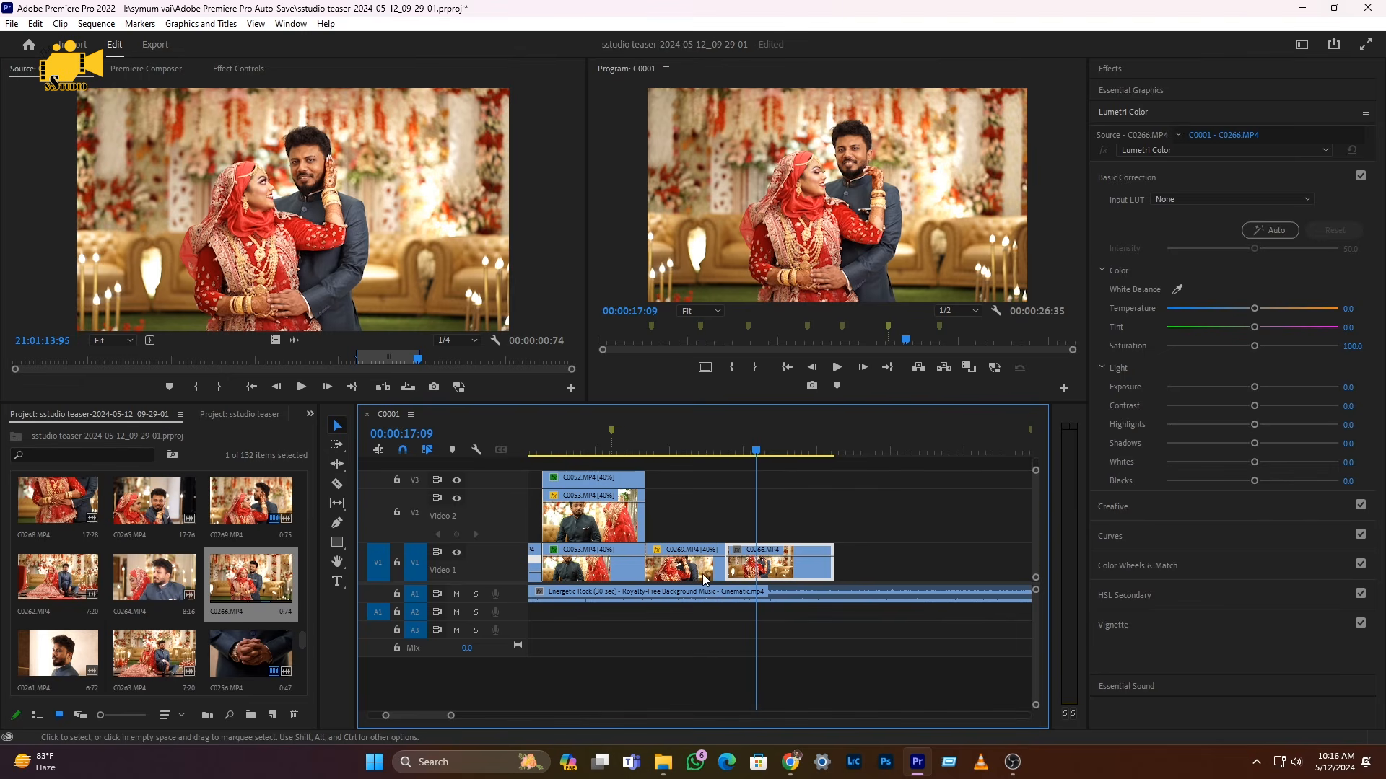
pyautogui.moveTo(702, 574); pyautogui.dragTo(902, 558)
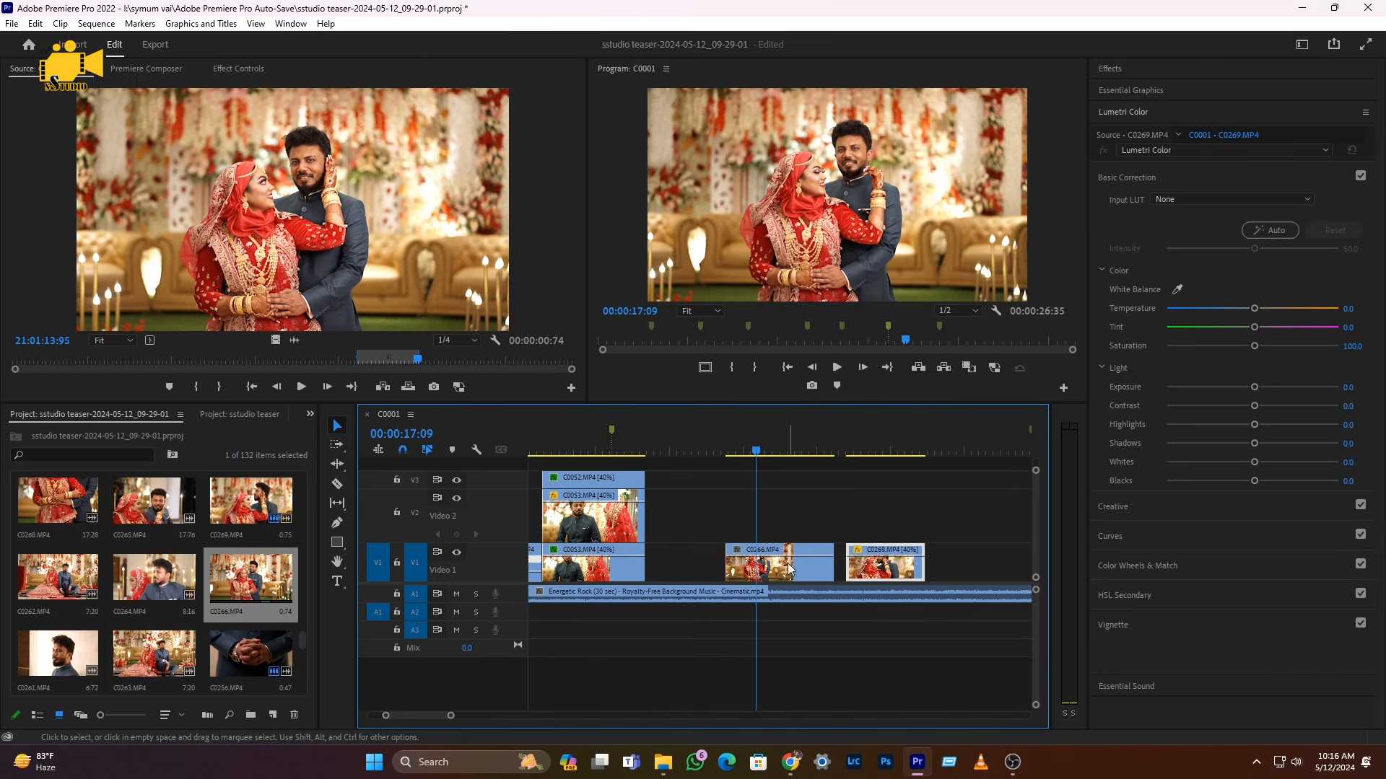
pyautogui.moveTo(782, 572); pyautogui.dragTo(704, 573)
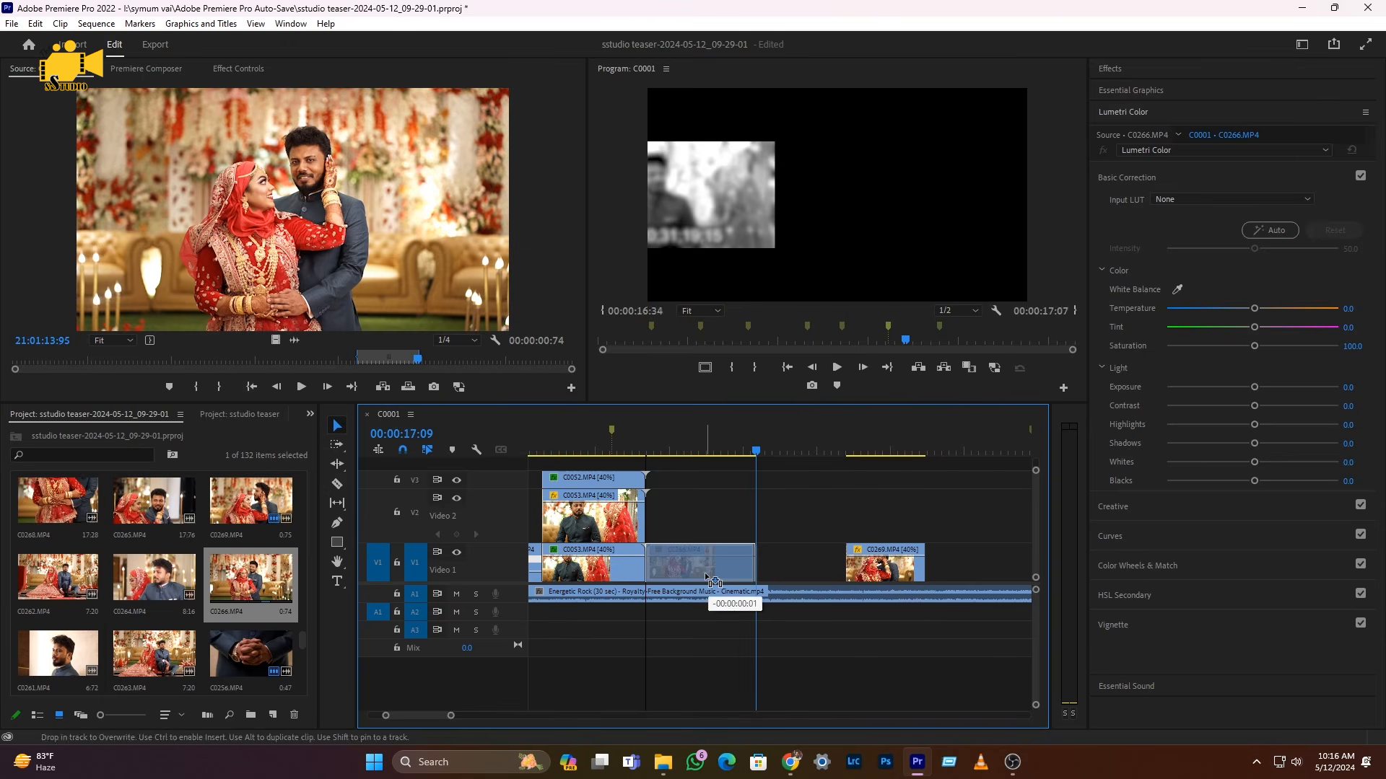
# - Split C0266.MP4 at 00:00:16:49, remove its first part, and close up the remainder and C0269.MP4 after the split screen
pyautogui.click(644, 448)
pyautogui.moveTo(644, 446)
pyautogui.mouseDown()
pyautogui.moveTo(754, 449)
pyautogui.moveTo(672, 446)
pyautogui.mouseUp()
pyautogui.press('c')
pyautogui.press('v')
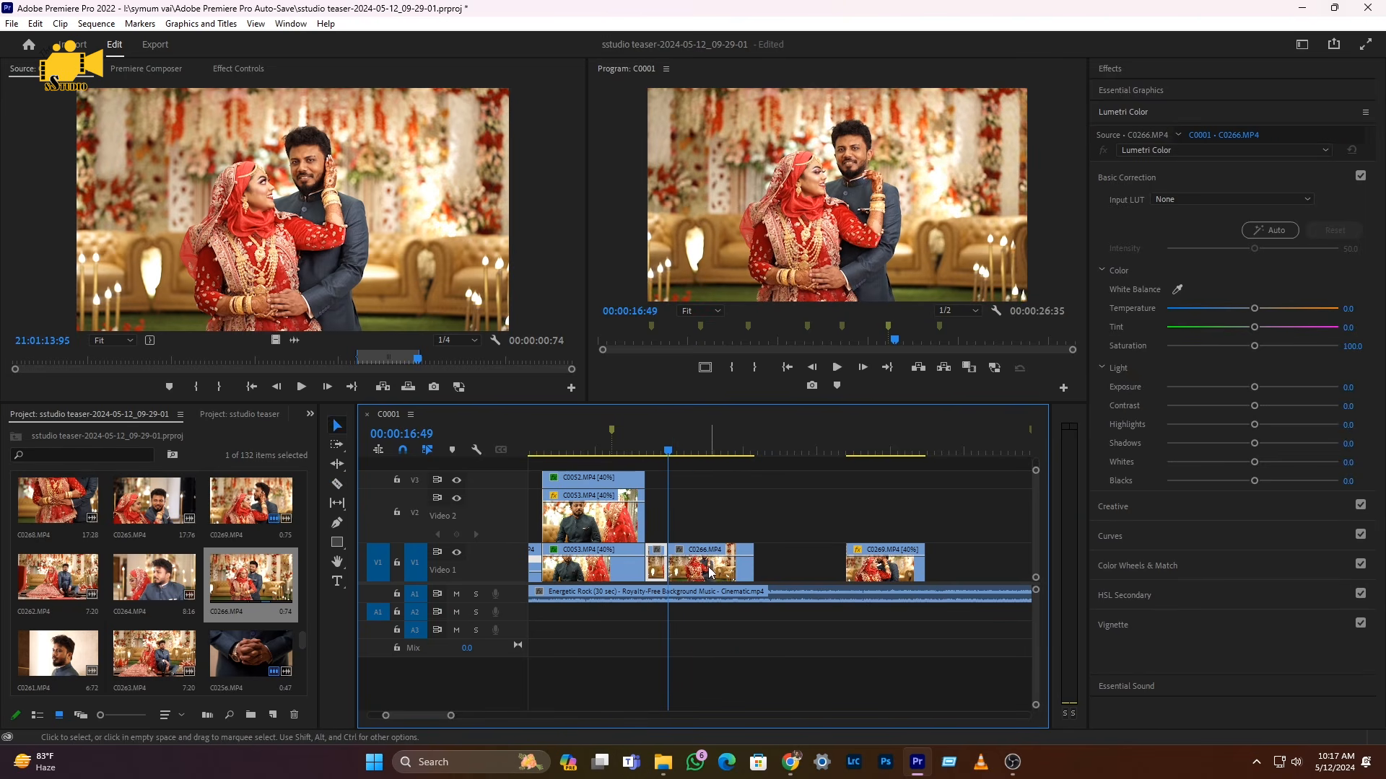
pyautogui.moveTo(711, 570); pyautogui.dragTo(689, 570)
pyautogui.moveTo(884, 570); pyautogui.dragTo(770, 570)
pyautogui.click(791, 451)
# - Set the speed of the C0266.MP4 clip on V1 to 60%
pyautogui.rightClick(684, 570)
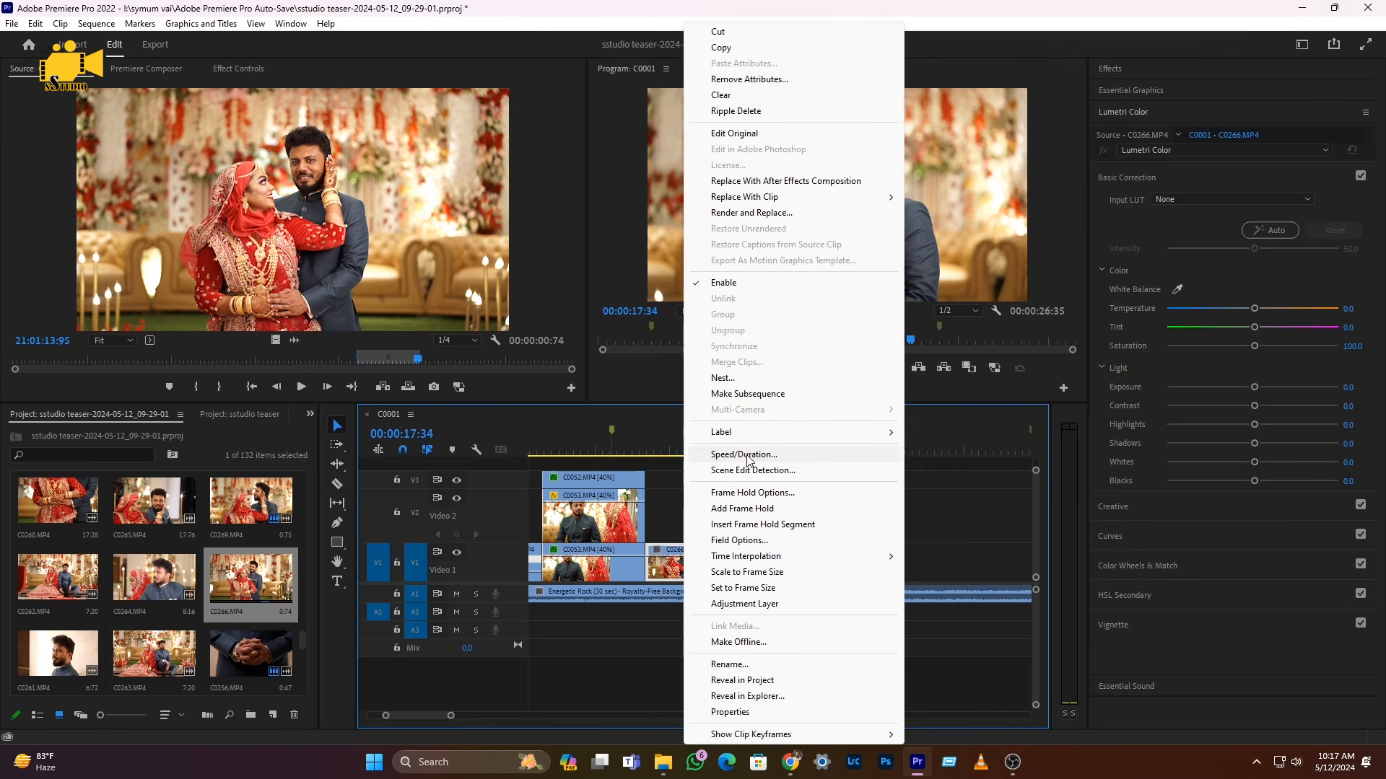
pyautogui.click(743, 454)
pyautogui.write('60')
pyautogui.press('Return')
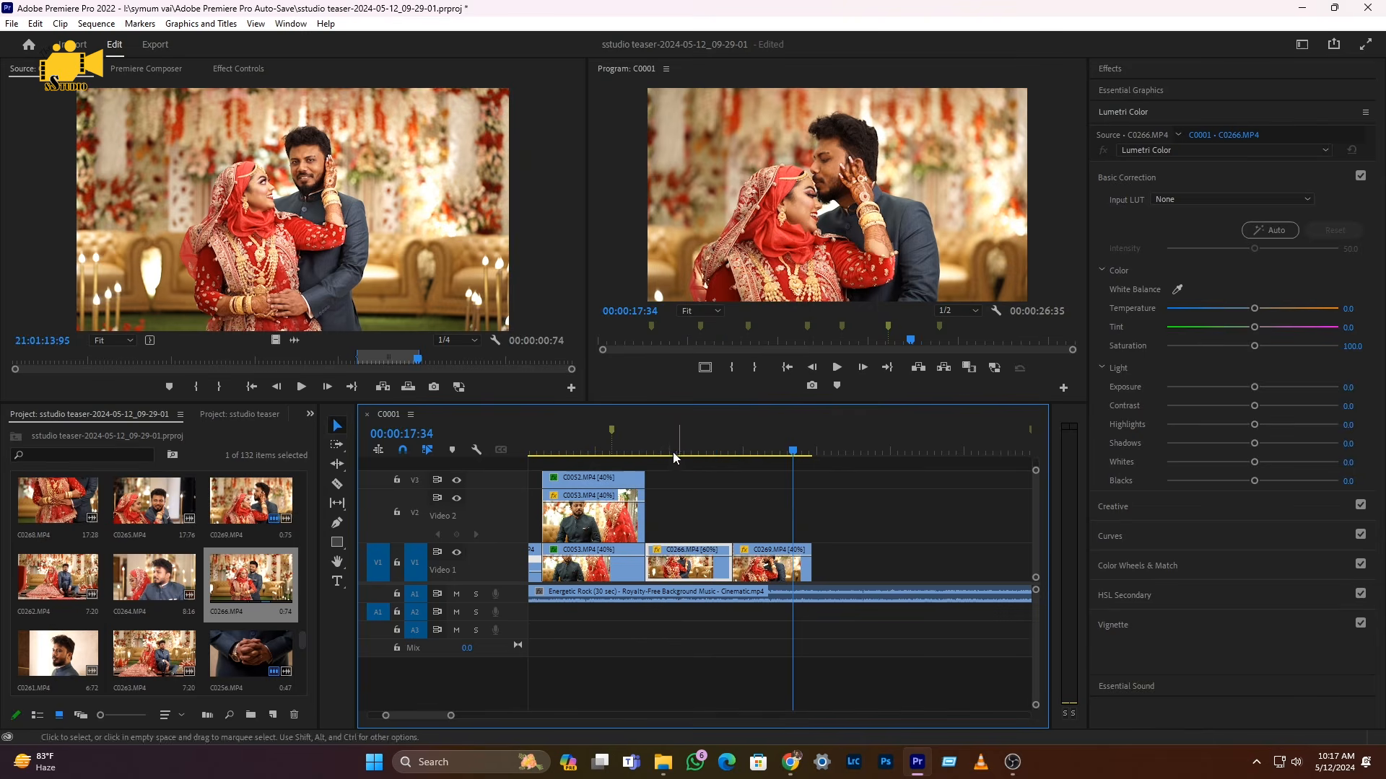
# - Play into C0266.MP4 and try to split the clip at 00:00:16:60
pyautogui.click(646, 451)
pyautogui.press('space')
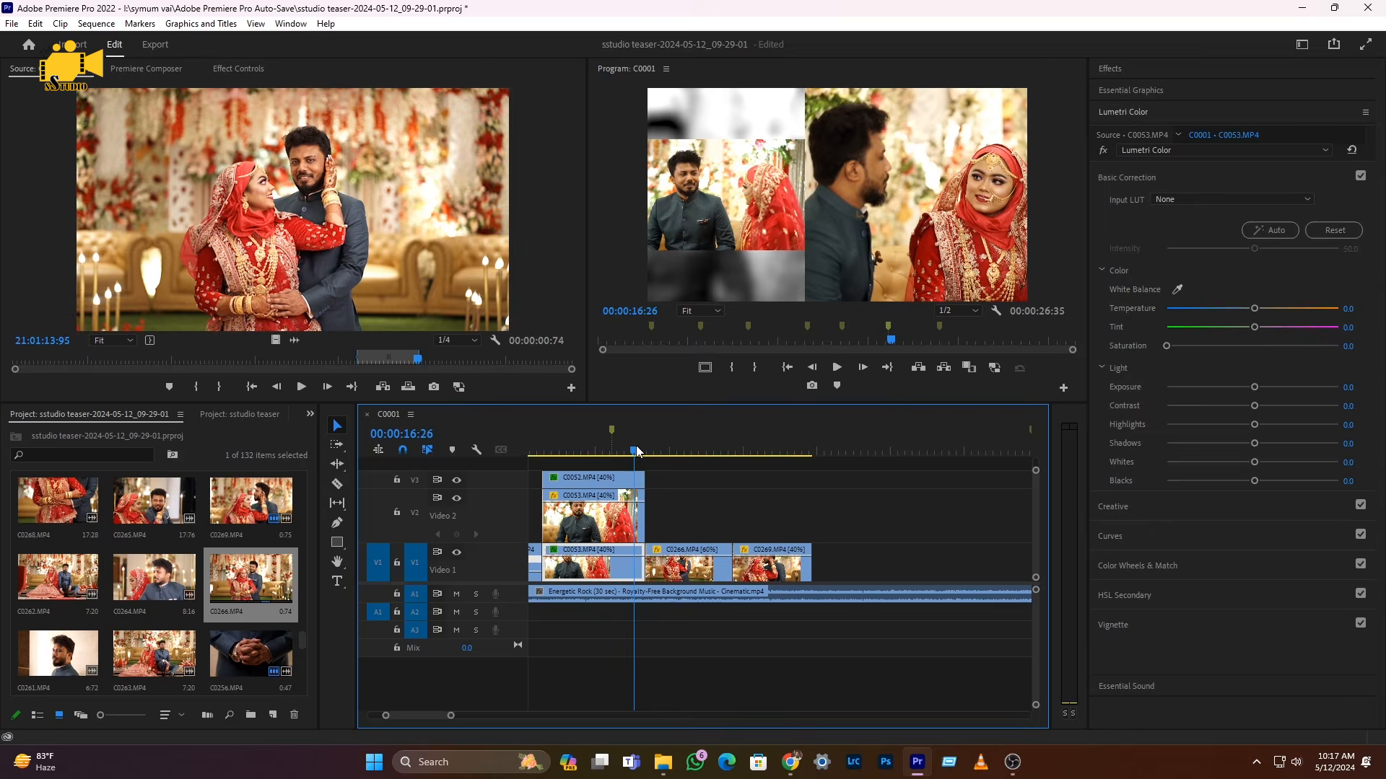
pyautogui.click(683, 452)
pyautogui.click(685, 576)
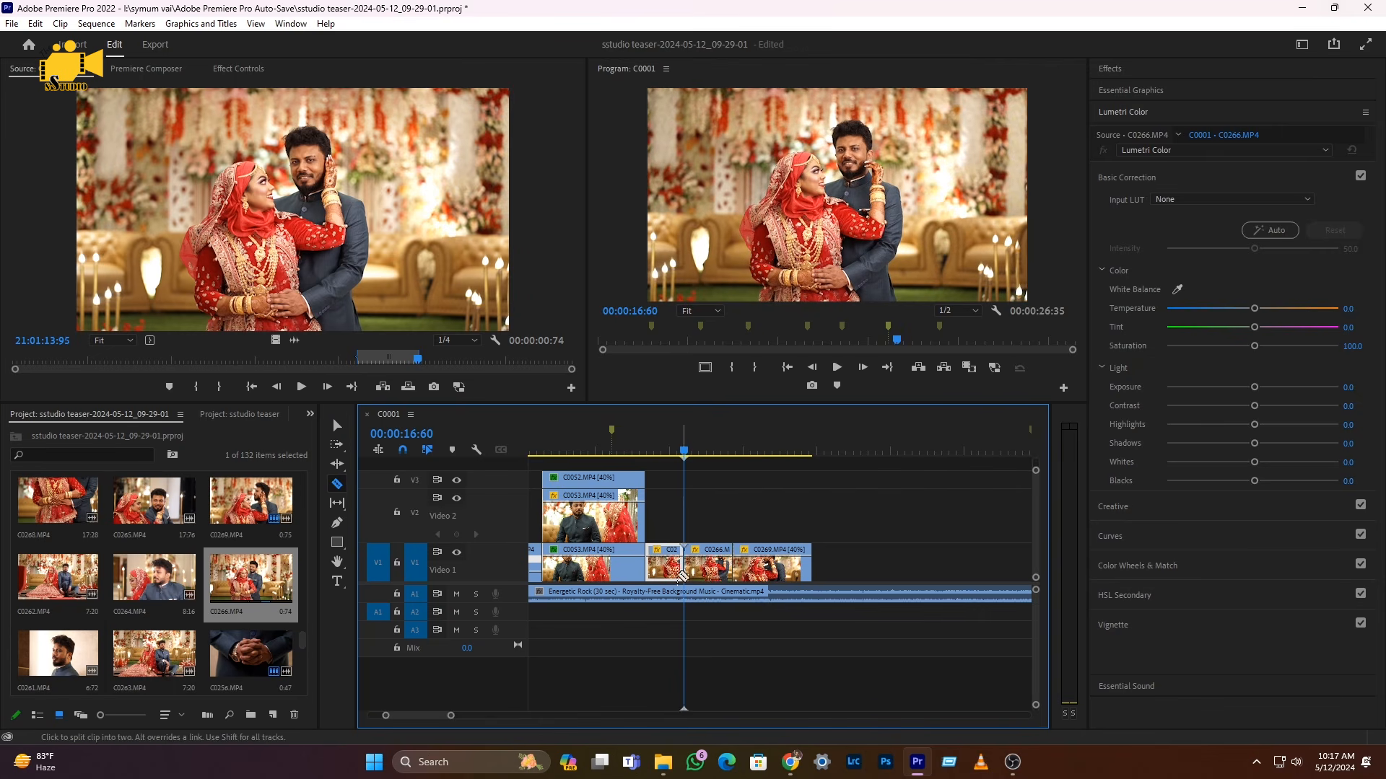
pyautogui.press('v')
pyautogui.moveTo(707, 570); pyautogui.dragTo(735, 568)
pyautogui.click(665, 448)
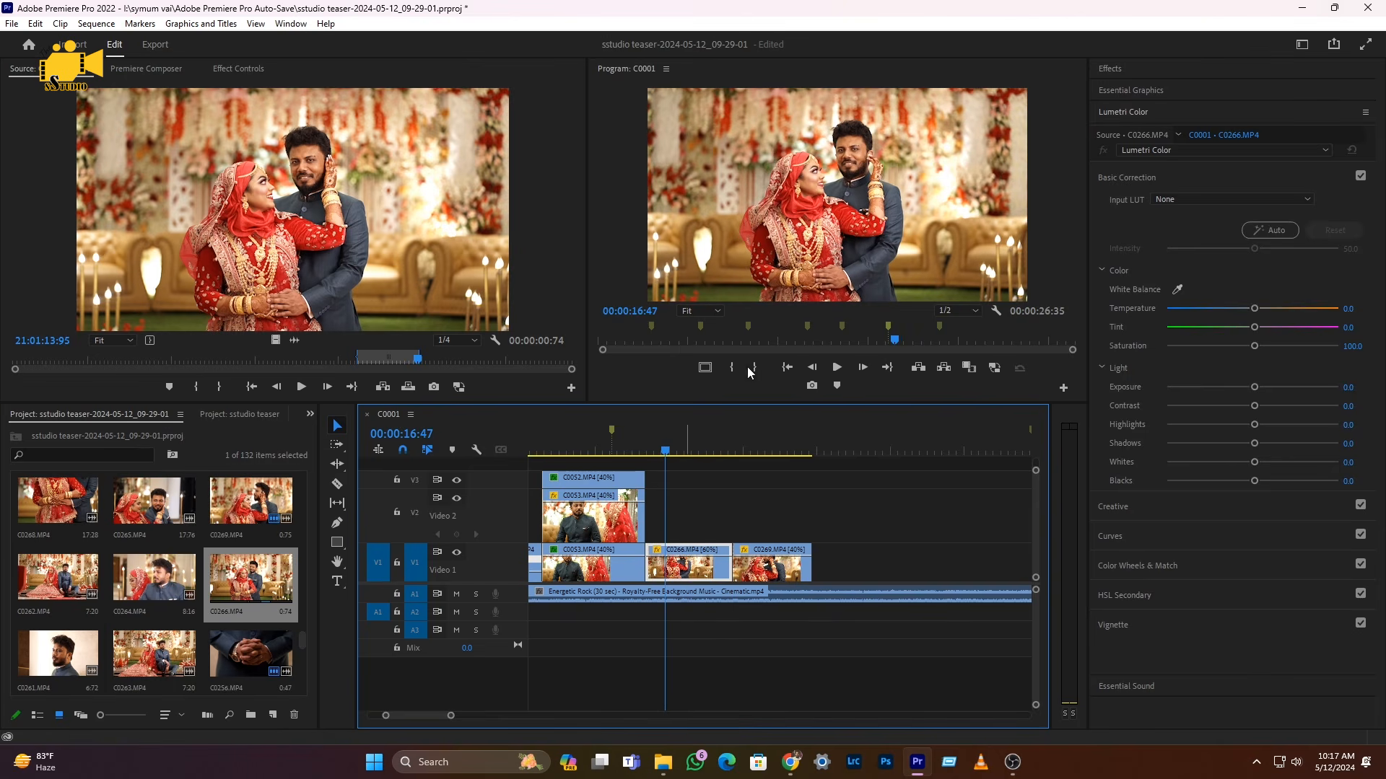
# - Play back the transition from the split screen into C0266.MP4 to check it against the music
pyautogui.moveTo(665, 451); pyautogui.dragTo(648, 451)
pyautogui.press('space')
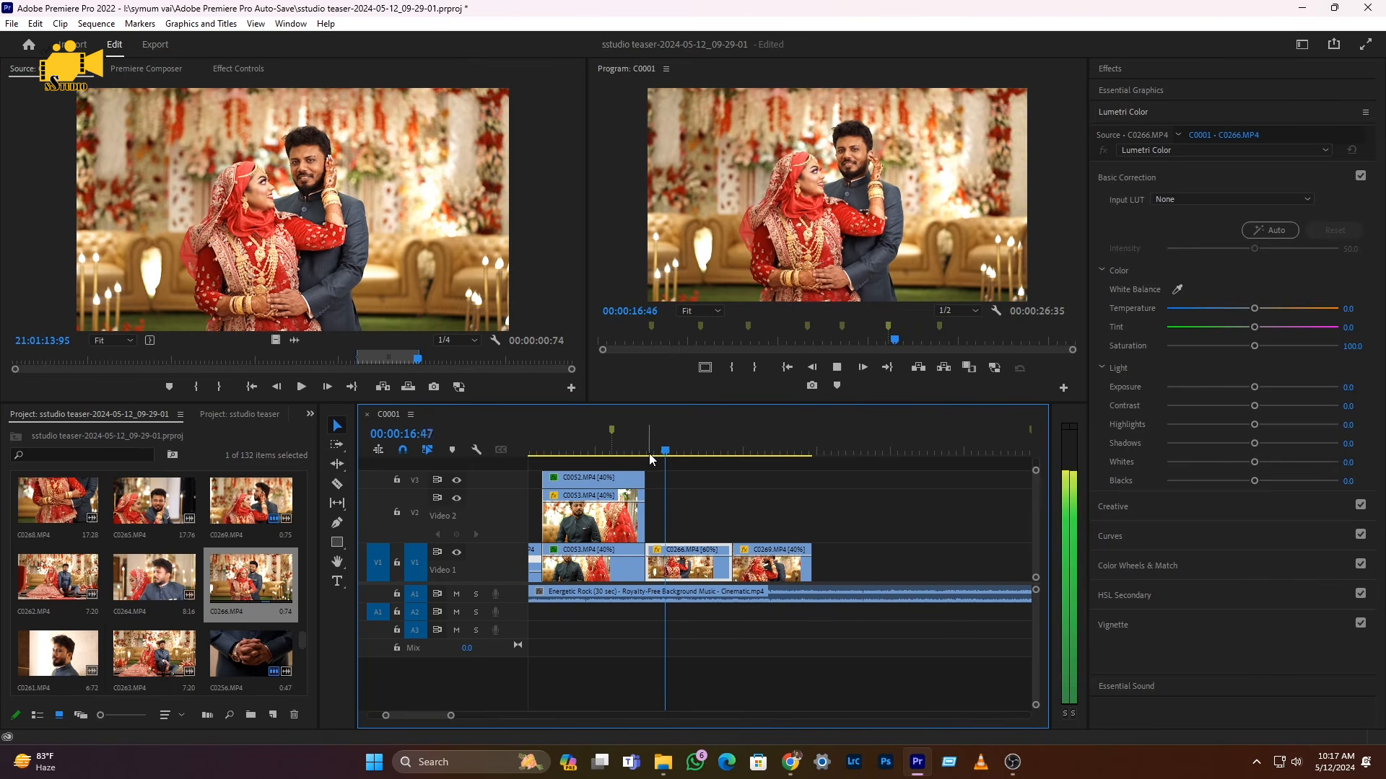
pyautogui.click(660, 455)
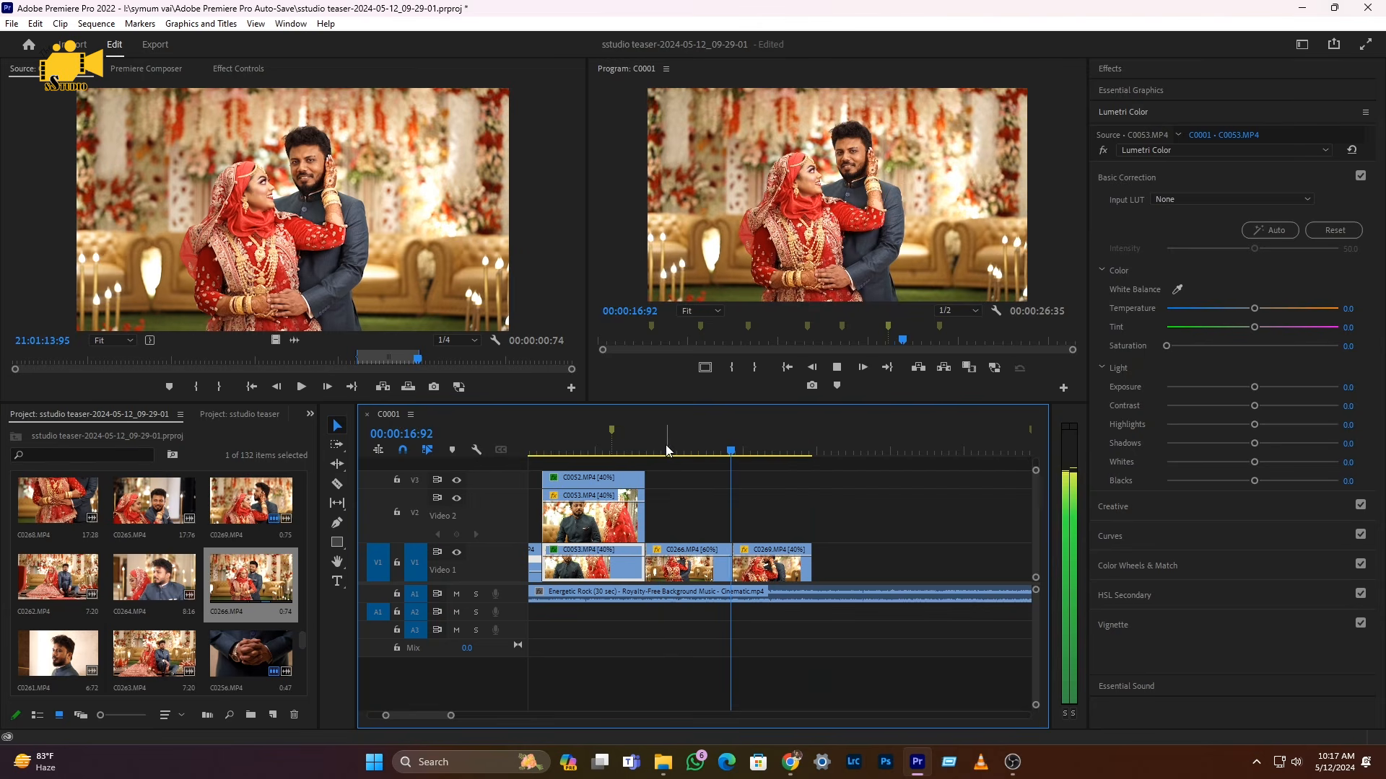
pyautogui.press('space')
pyautogui.press('space')
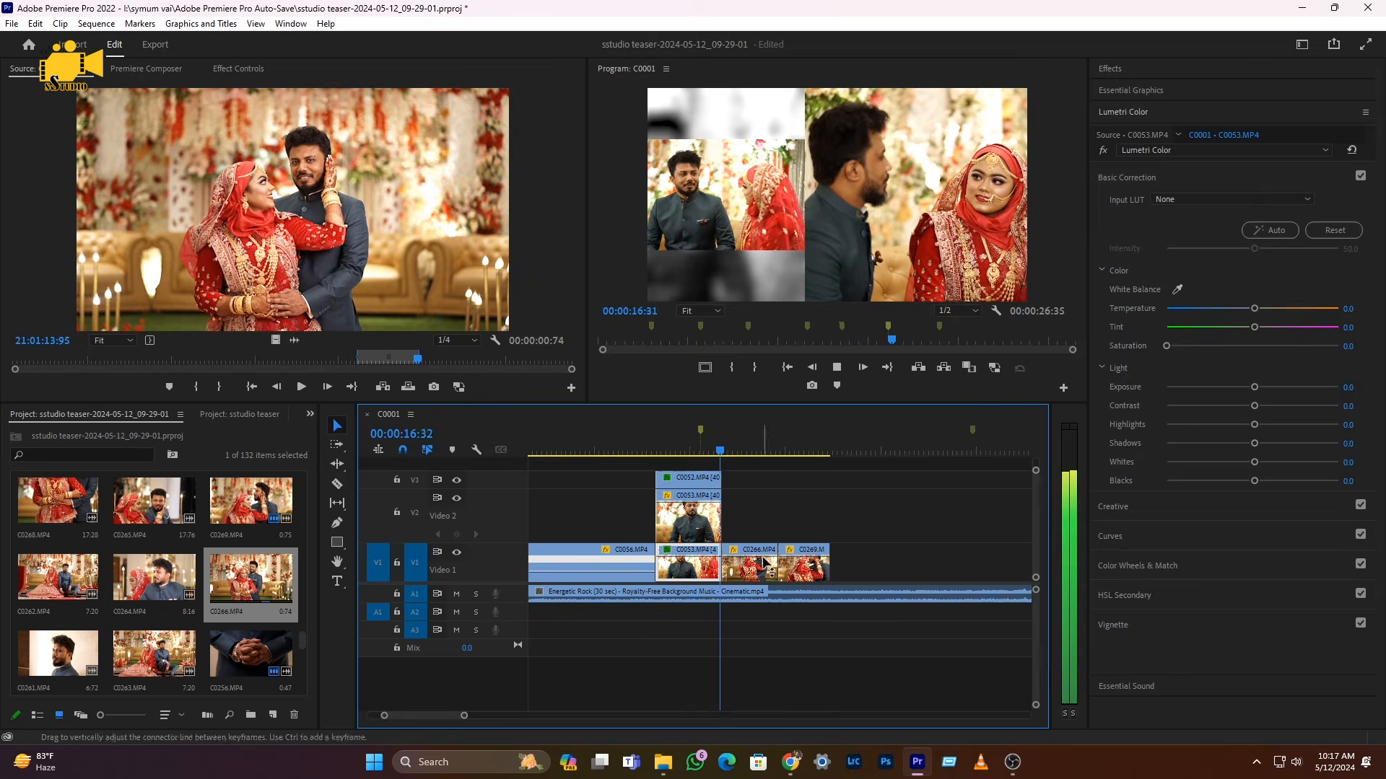
pyautogui.press('space')
# - Move C0266.MP4 and C0269.MP4 together on V1 about 00:00:04:16 later, leaving a gap after the split screen
pyautogui.moveTo(827, 520); pyautogui.dragTo(743, 563)
pyautogui.press('-')
pyautogui.press('-')
pyautogui.press('-')
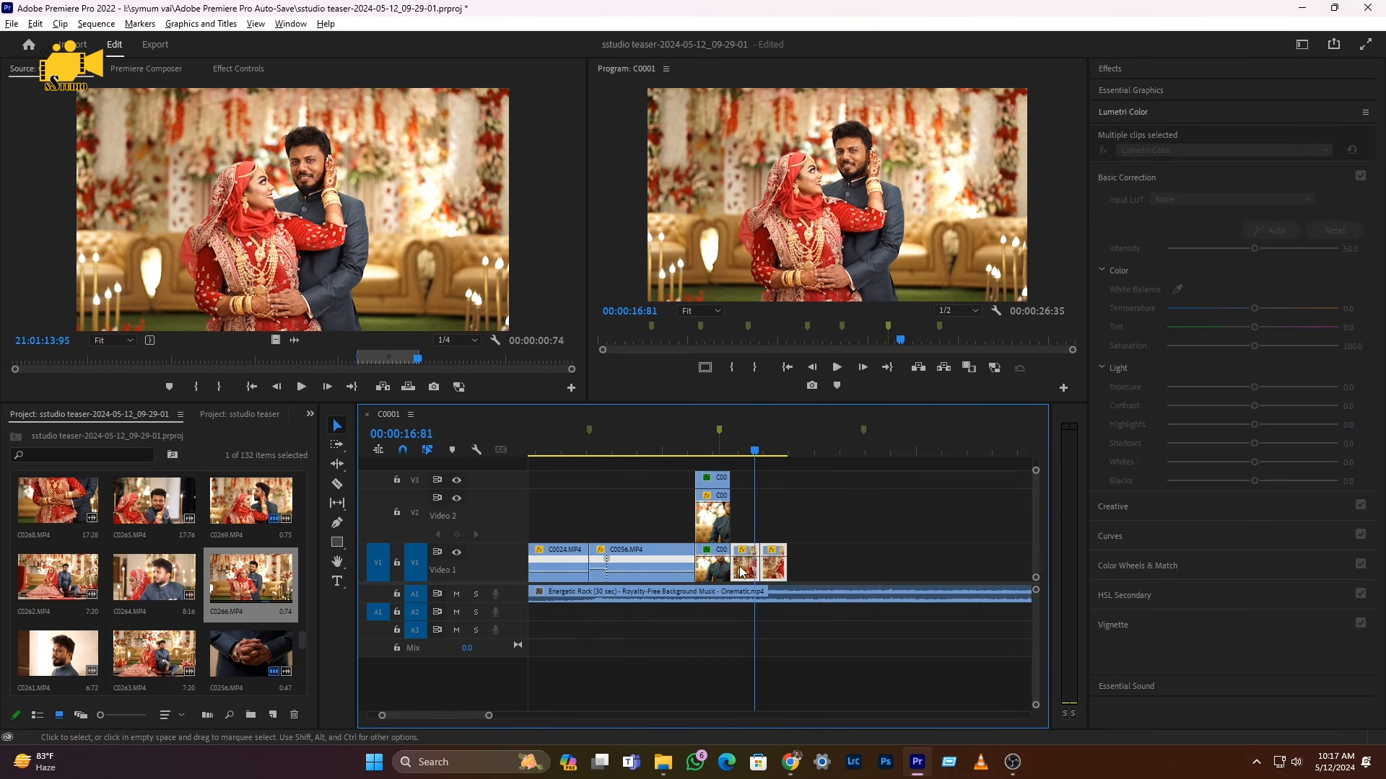
pyautogui.moveTo(634, 579); pyautogui.dragTo(761, 579)
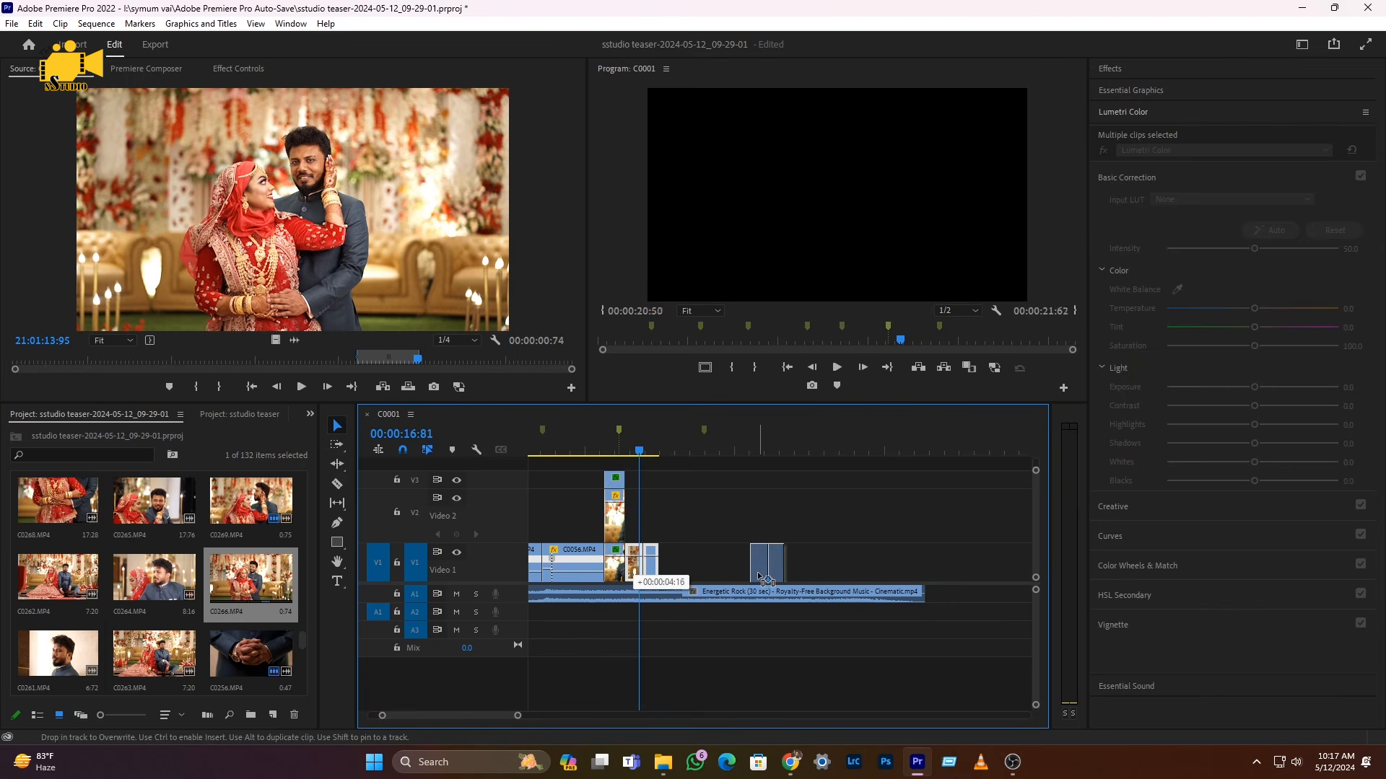
# - Mark a 00:00:00:83 range of C0260.MP4 ending at 21:00:18:45 and place its video on V1 after the split screen
pyautogui.click(622, 456)
pyautogui.moveTo(622, 467); pyautogui.dragTo(644, 476)
pyautogui.scroll(-3, 214, 602)
pyautogui.scroll(1, 215, 603)
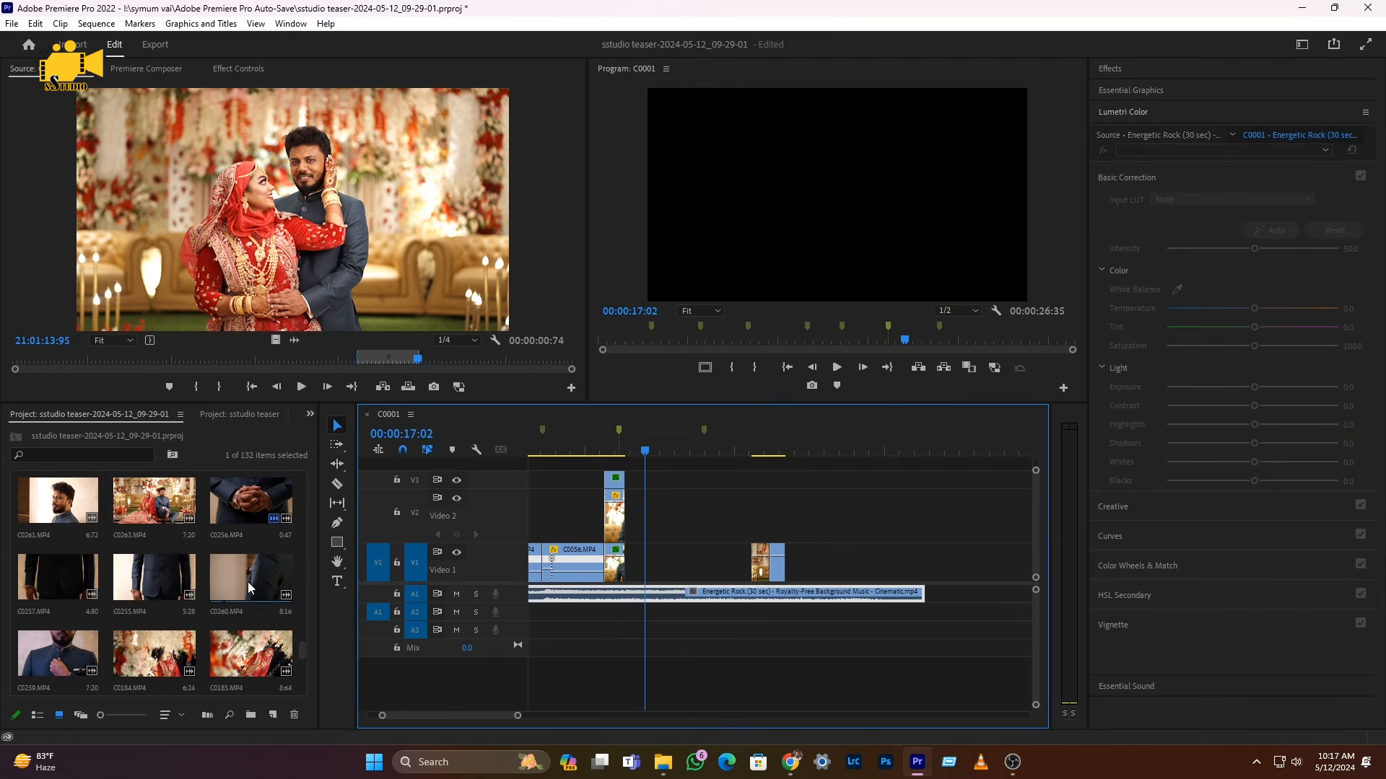
pyautogui.doubleClick(250, 577)
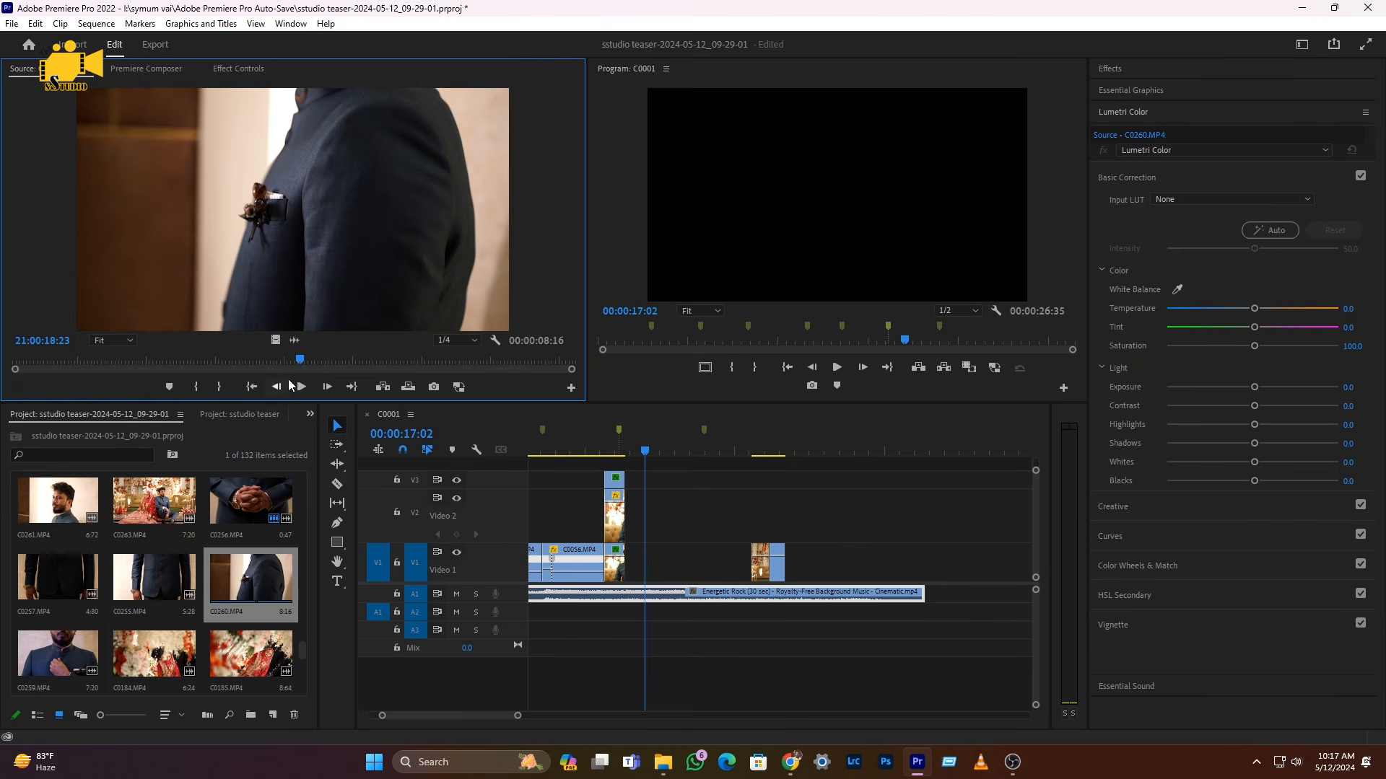
pyautogui.moveTo(300, 360); pyautogui.dragTo(636, 563)
pyautogui.click(197, 387)
pyautogui.click(217, 388)
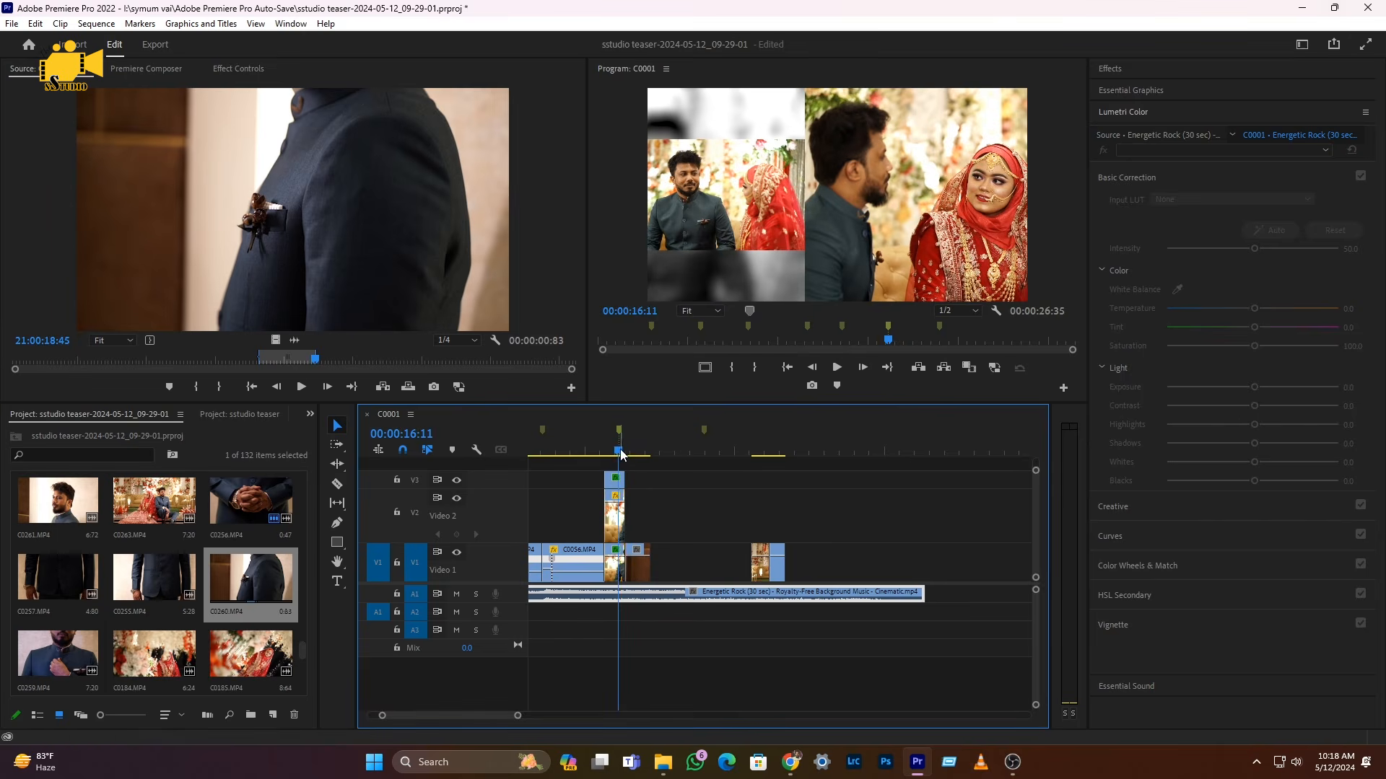
# - Slow down the C0260.MP4 clip on V1 with the Speed/Duration command
pyautogui.rightClick(636, 569)
pyautogui.click(691, 456)
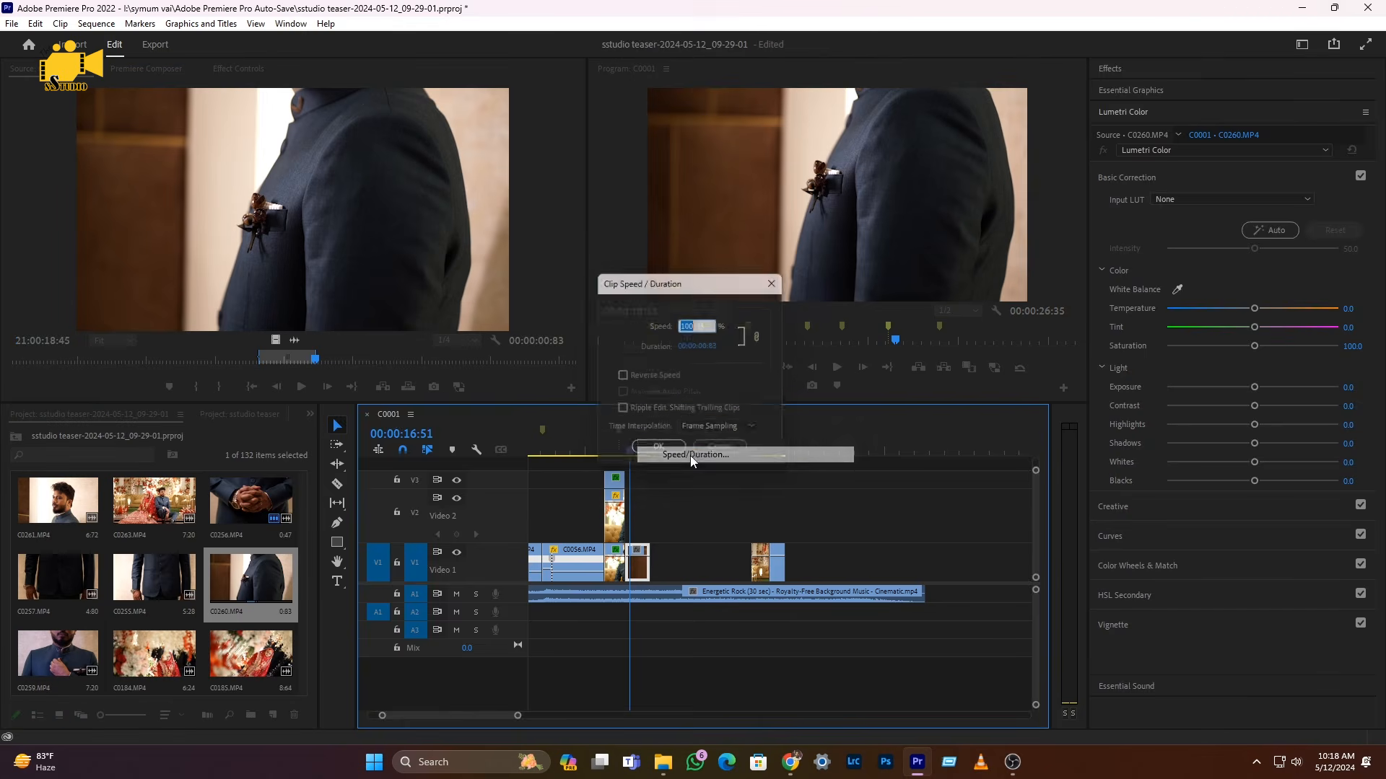
pyautogui.write('20')
pyautogui.press('Return')
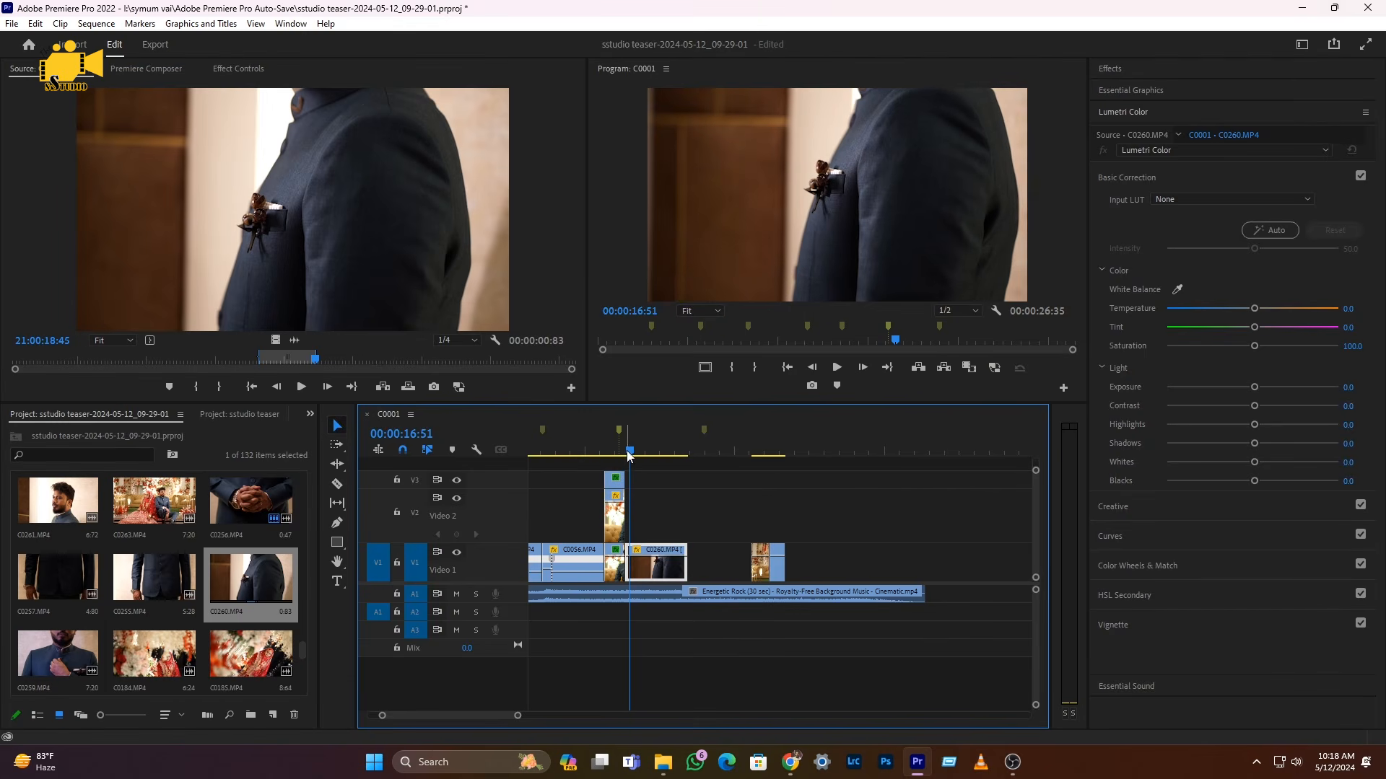
# - Play from the split screen to the beat, split C0260.MP4 at 00:00:16:66 and delete the part after the cut
pyautogui.moveTo(628, 454); pyautogui.dragTo(625, 454)
pyautogui.click(616, 451)
pyautogui.press('space')
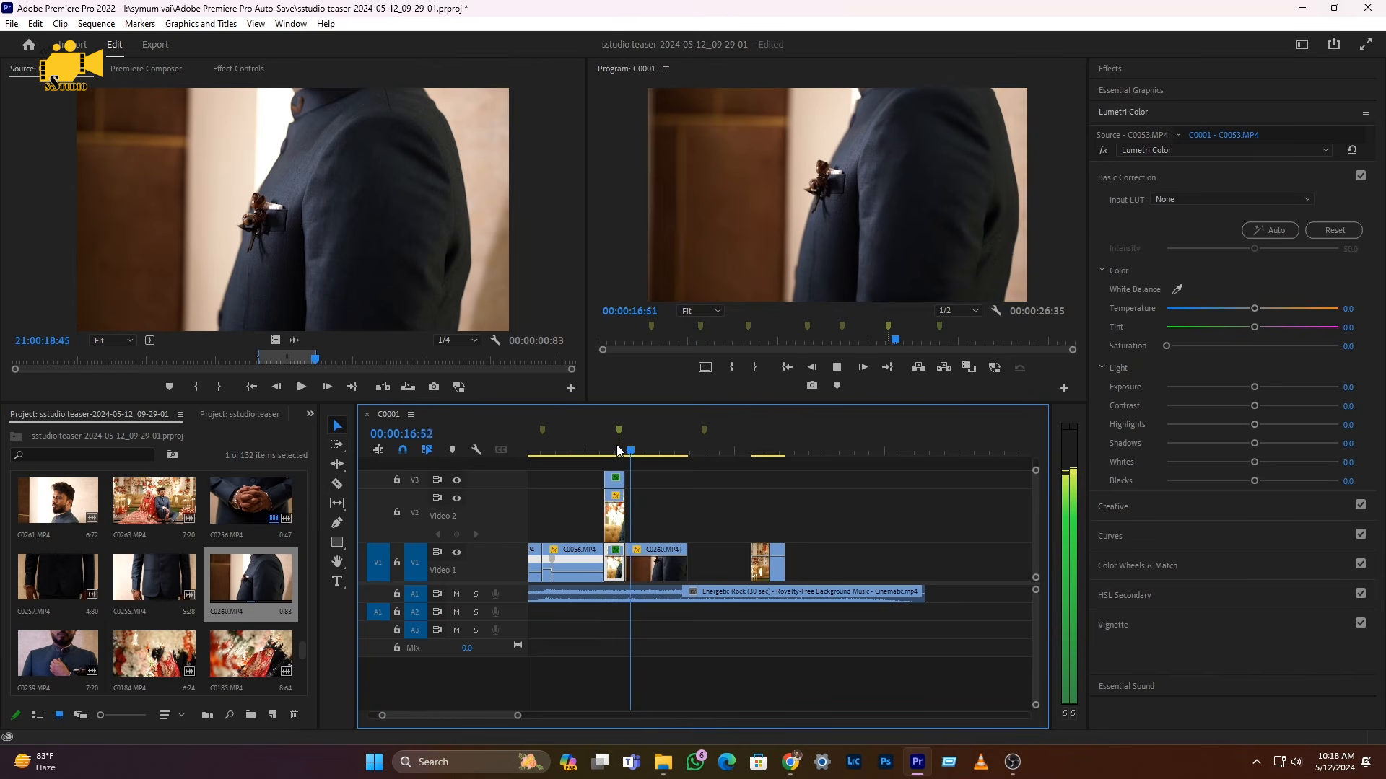
pyautogui.press('space')
pyautogui.press('c')
pyautogui.click(637, 565)
pyautogui.press('v')
pyautogui.click(664, 563)
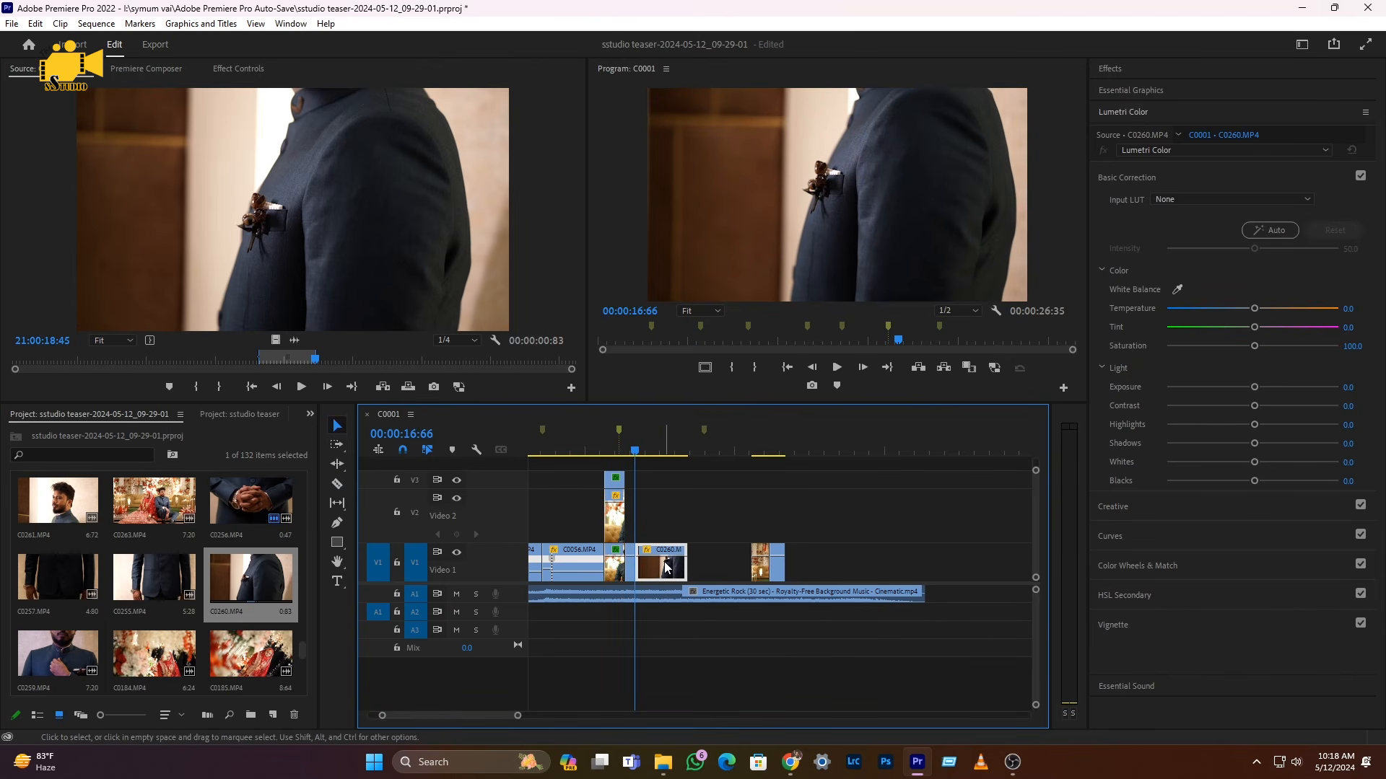
pyautogui.press('Delete')
# - Open the bride close-up C0178.MP4 from the project footage and mark a 00:00:00:51 range ending at 20:49:18:81
pyautogui.scroll(-2, 139, 639)
pyautogui.scroll(-2, 162, 577)
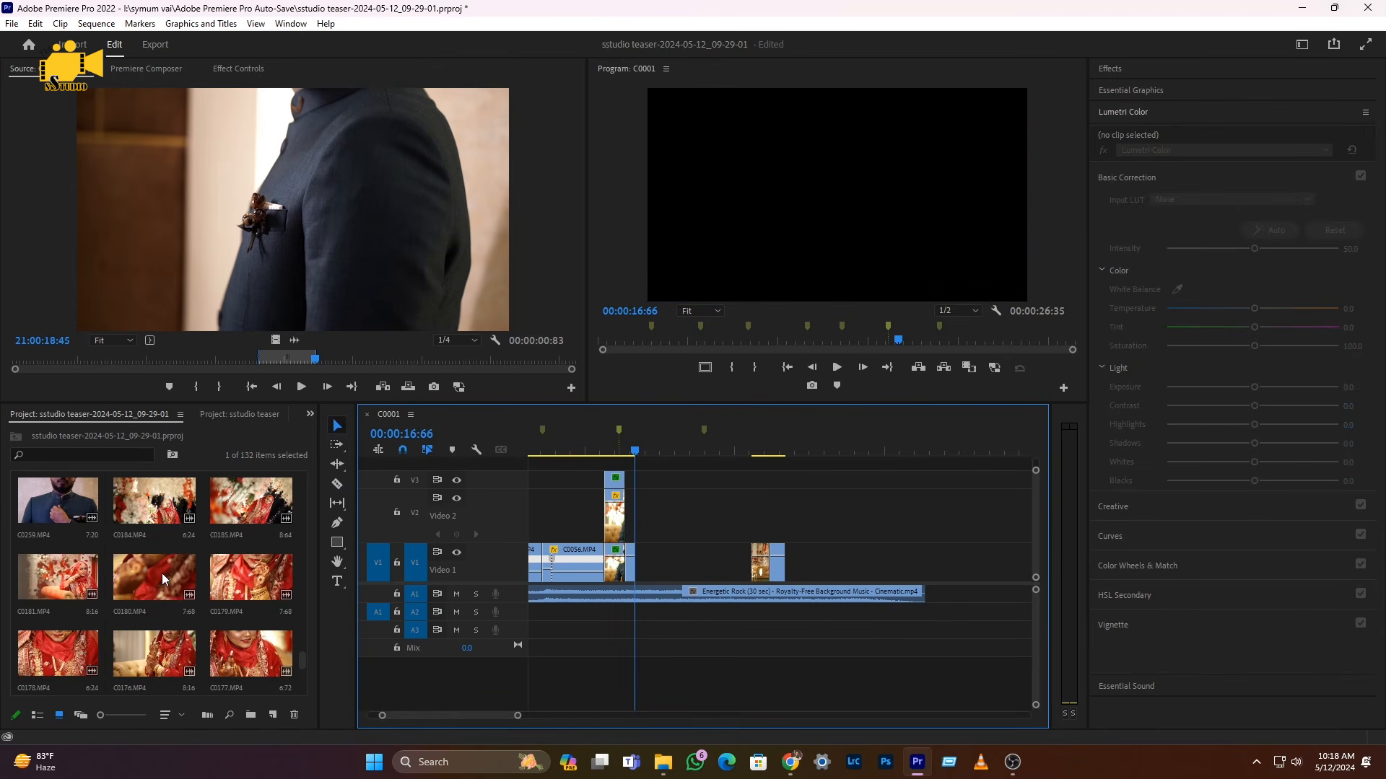
pyautogui.doubleClick(64, 665)
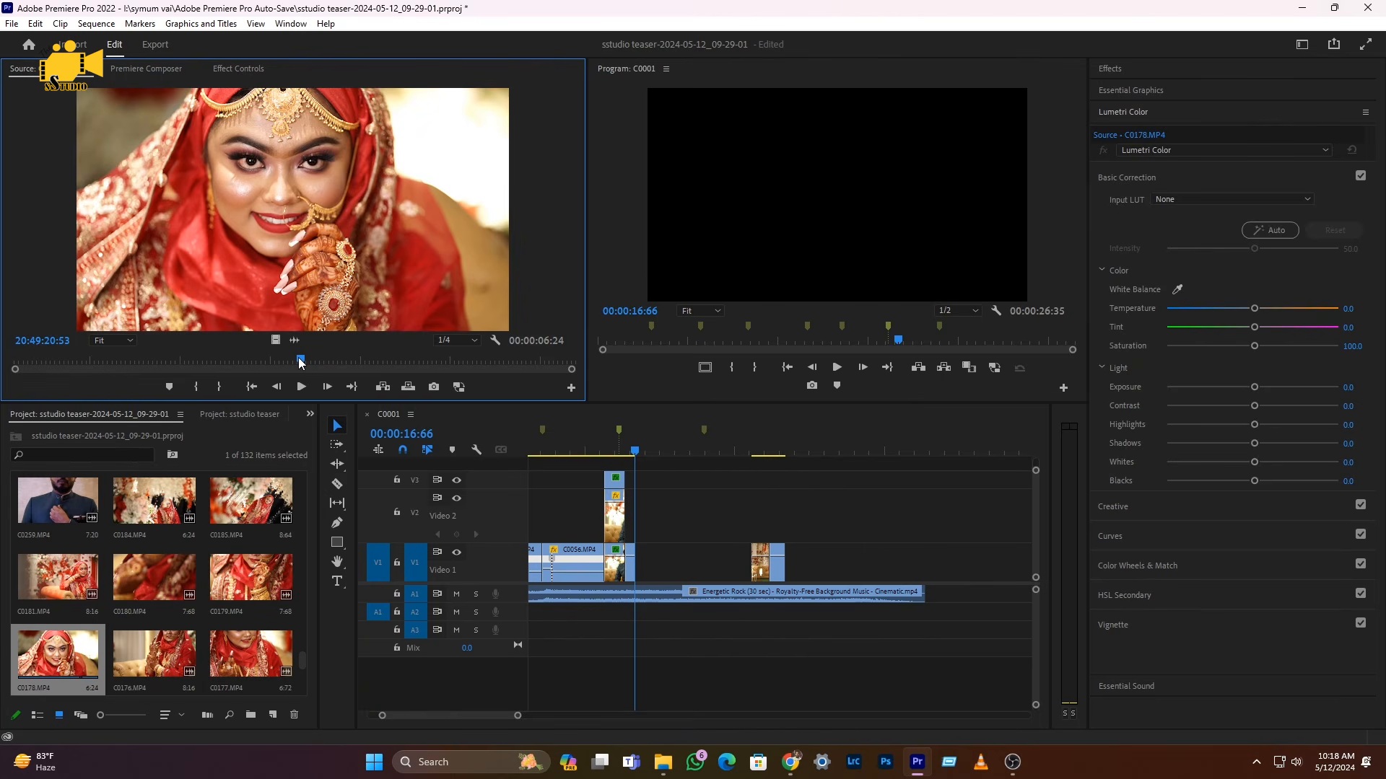
pyautogui.moveTo(301, 362); pyautogui.dragTo(163, 365)
pyautogui.click(199, 386)
pyautogui.click(219, 386)
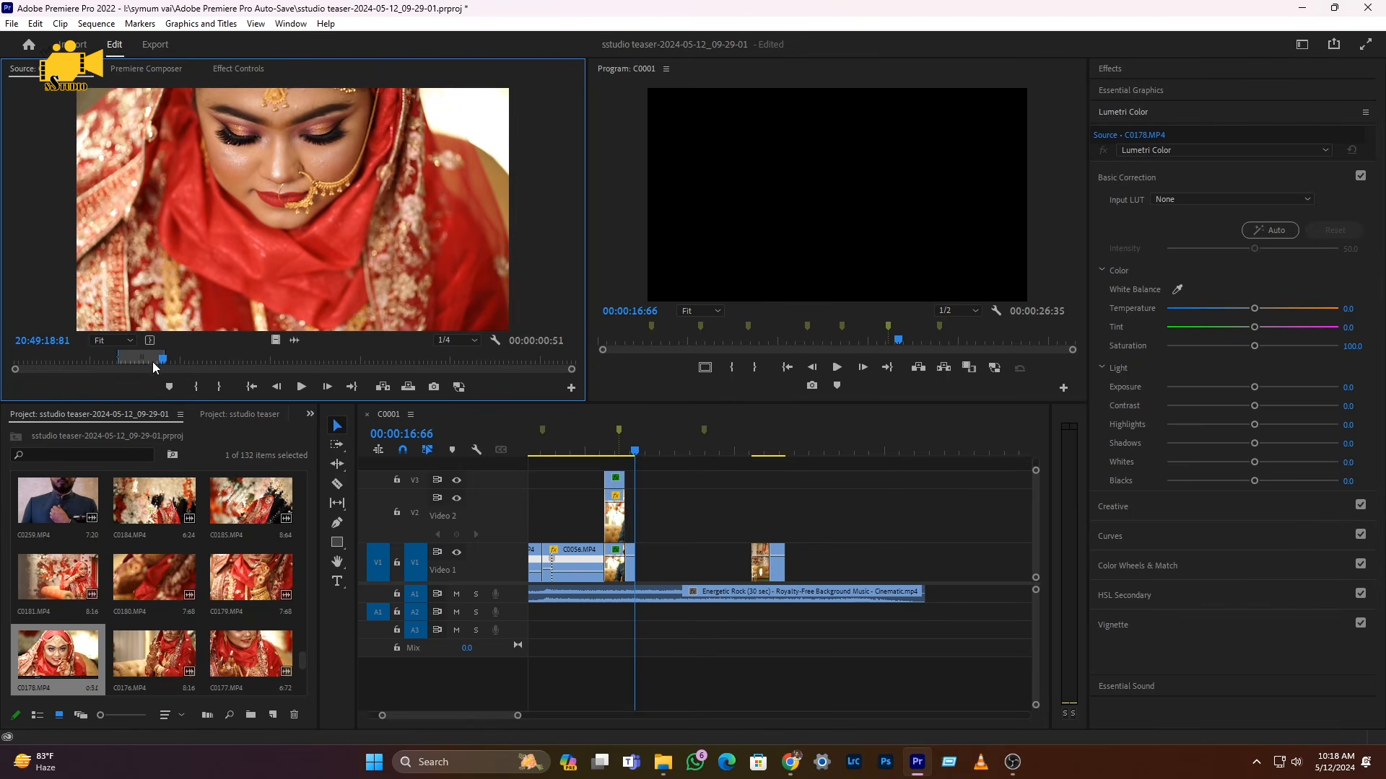
# - Place the marked C0178.MP4 video on V1 directly after C0260.MP4 and play that section
pyautogui.moveTo(541, 479); pyautogui.dragTo(639, 558)
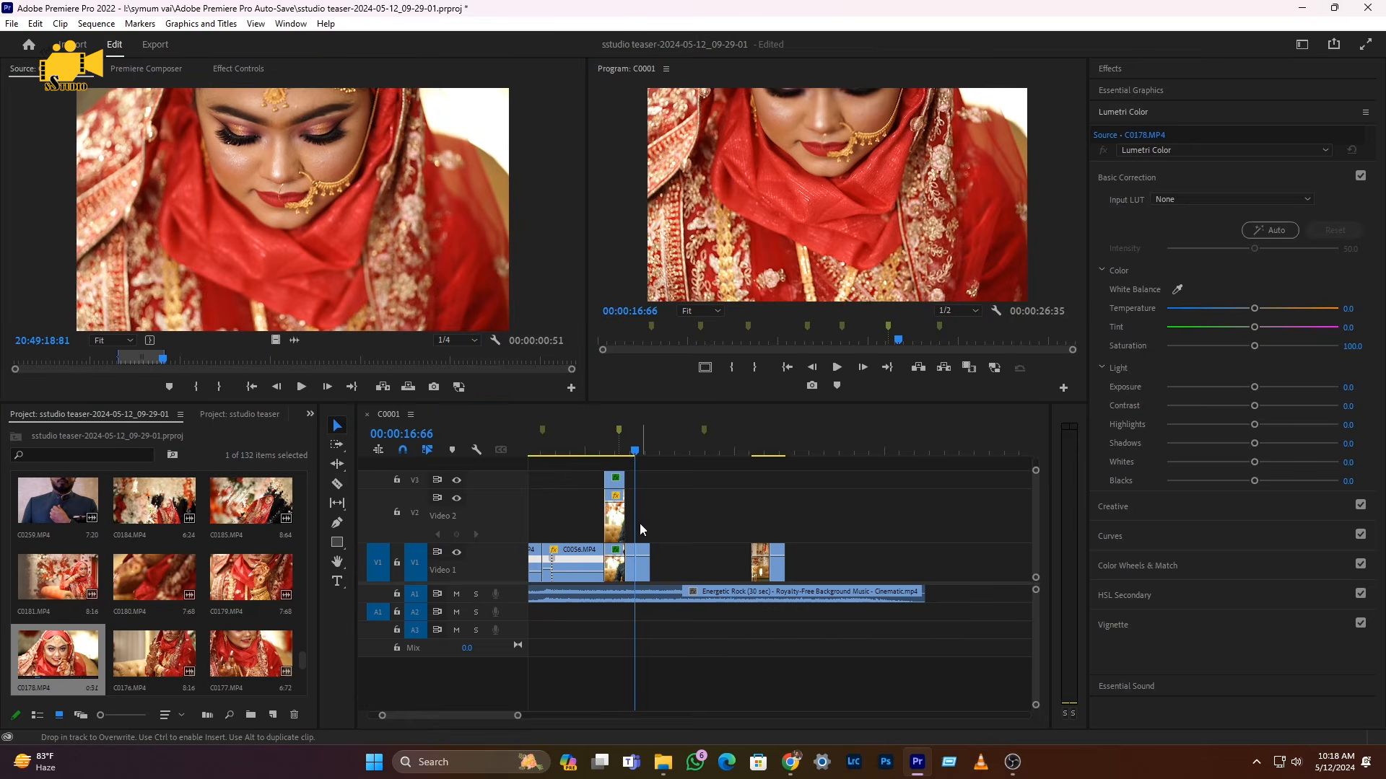
pyautogui.moveTo(636, 451)
pyautogui.mouseDown()
pyautogui.moveTo(615, 457)
pyautogui.moveTo(638, 452)
pyautogui.mouseUp()
pyautogui.click(625, 452)
pyautogui.press('space')
pyautogui.scroll(1, 655, 549)
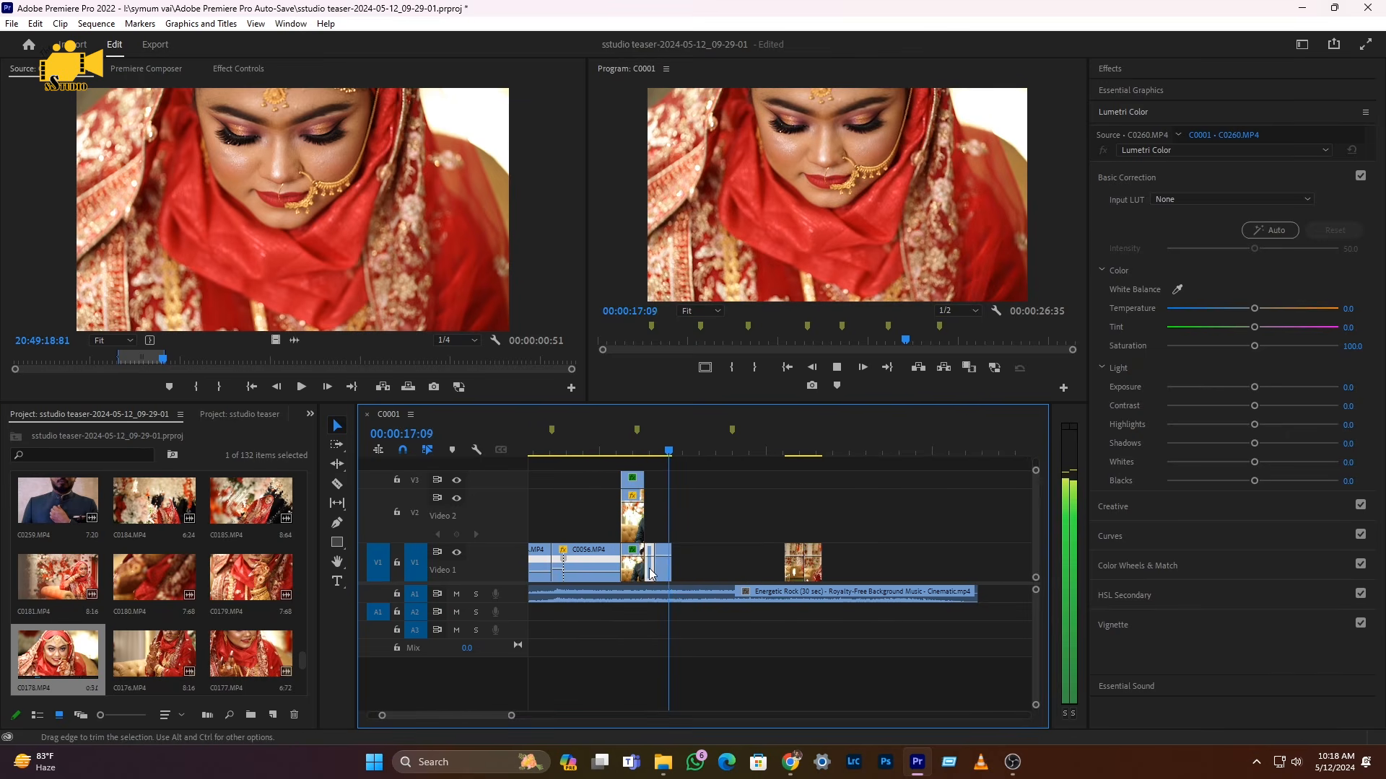
pyautogui.press('space')
pyautogui.rightClick(660, 562)
pyautogui.click(705, 455)
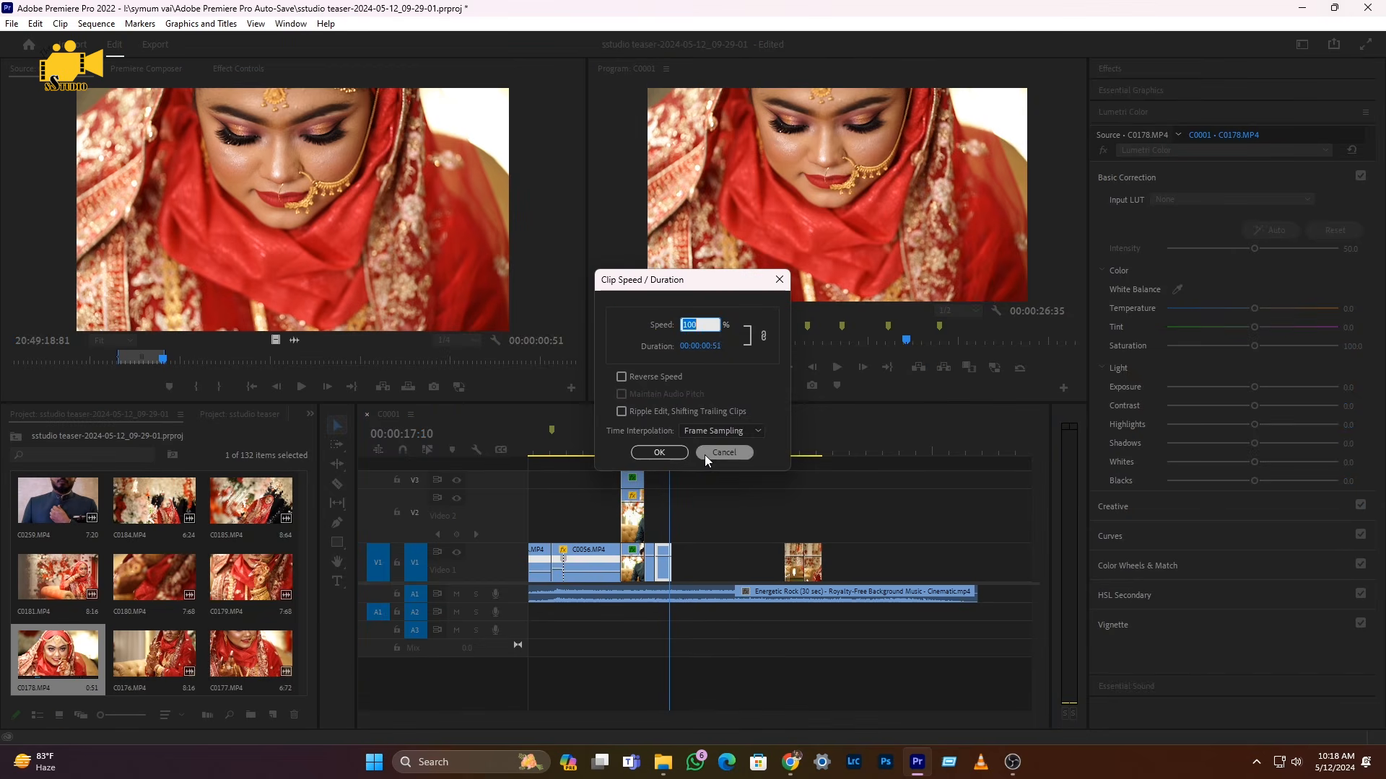
pyautogui.click(660, 458)
pyautogui.moveTo(660, 458)
pyautogui.mouseDown()
pyautogui.moveTo(638, 455)
pyautogui.moveTo(660, 455)
pyautogui.mouseUp()
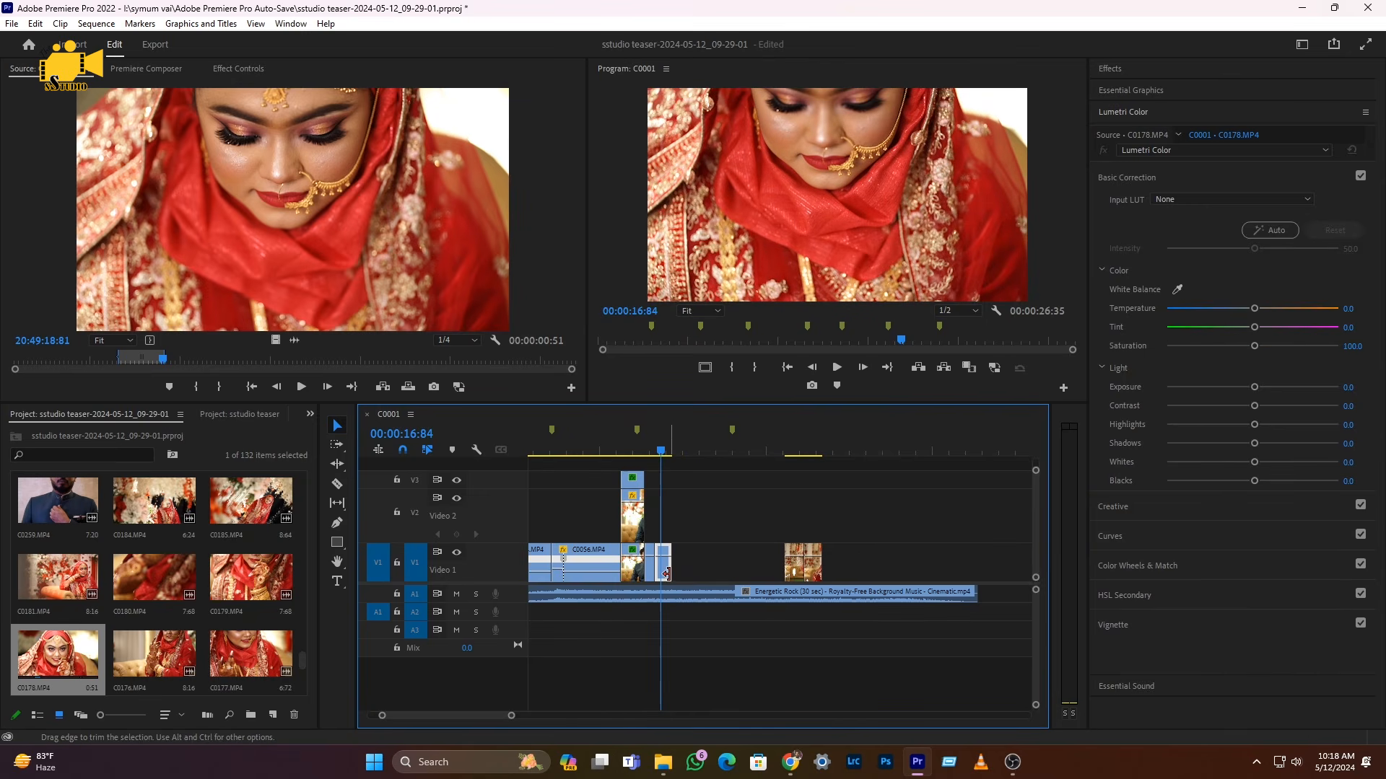
pyautogui.scroll(-2, 656, 579)
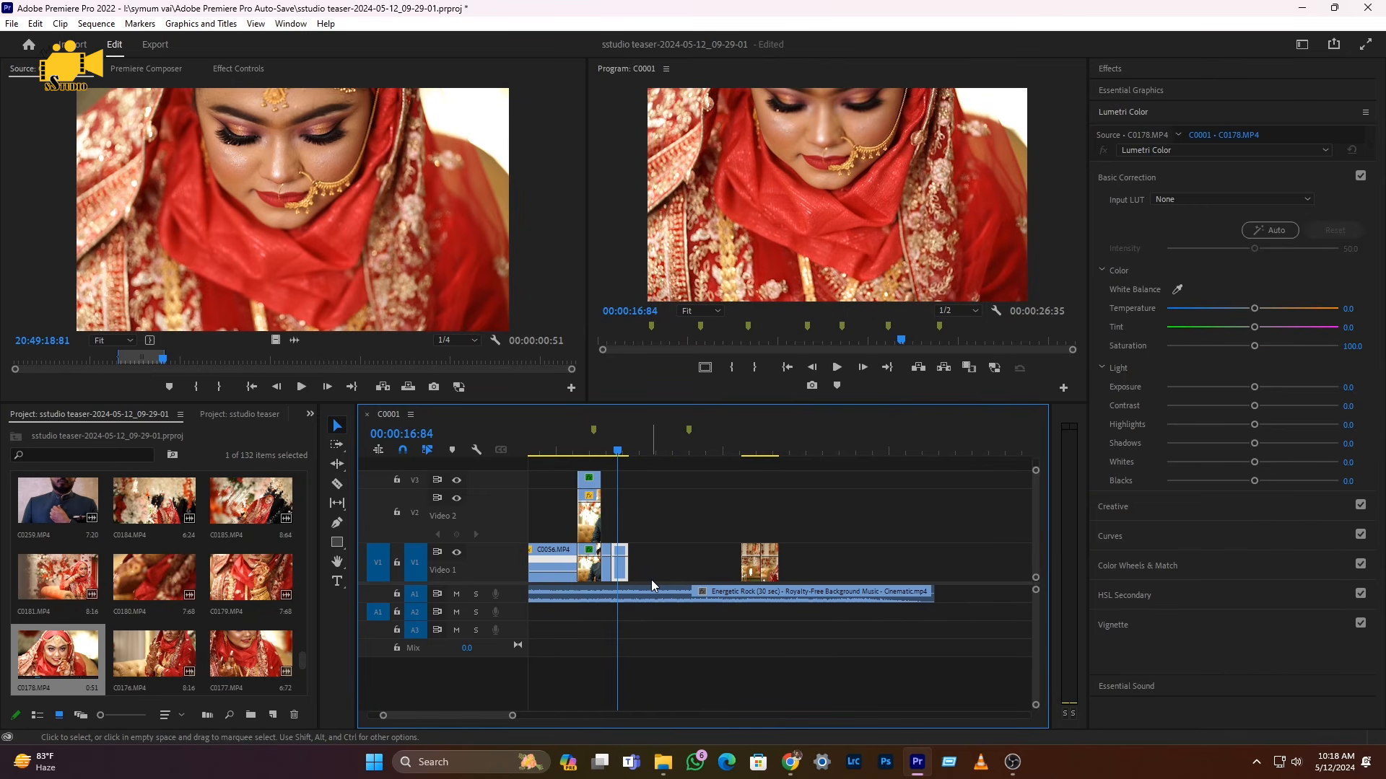
pyautogui.scroll(2, 631, 575)
pyautogui.scroll(5, 639, 577)
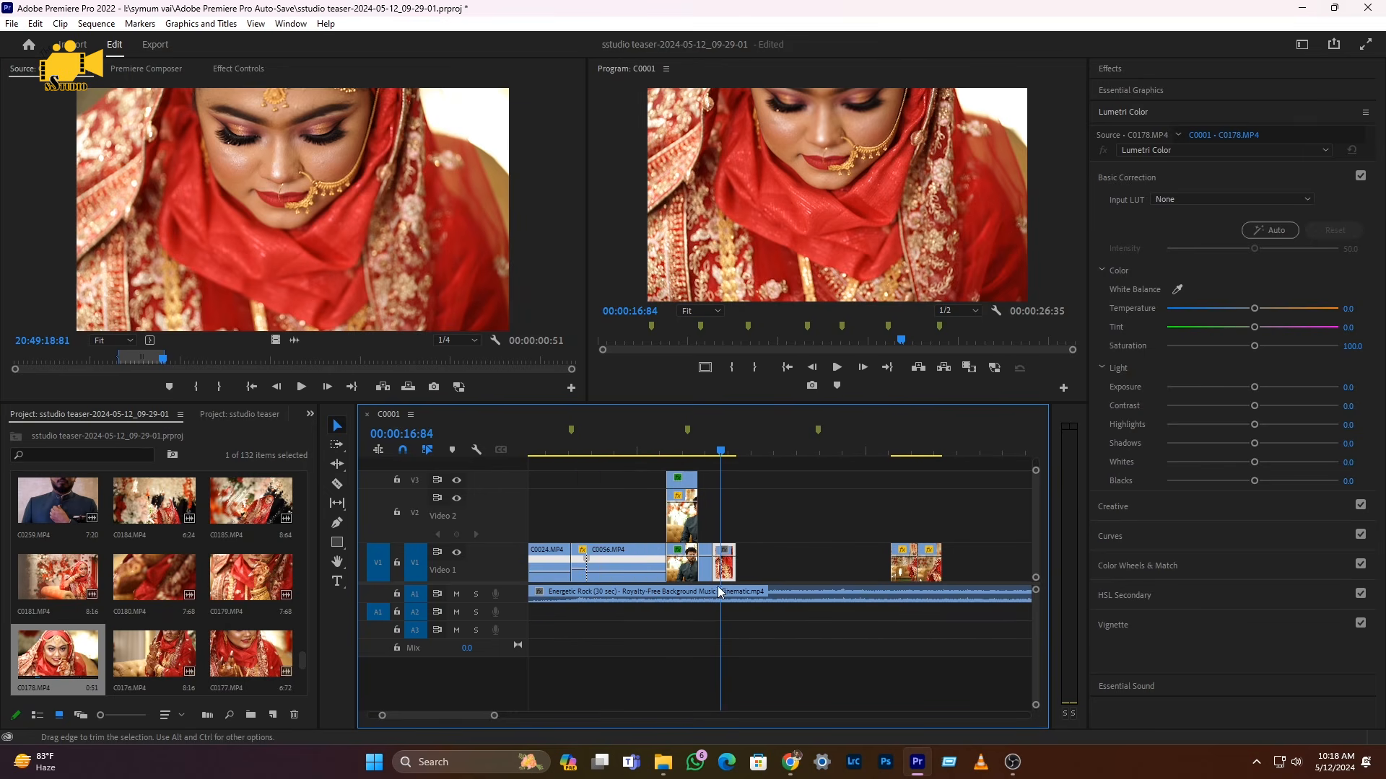
# - Slow the C0178.MP4 clip on V1 to 40% speed
pyautogui.rightClick(725, 574)
pyautogui.click(722, 582)
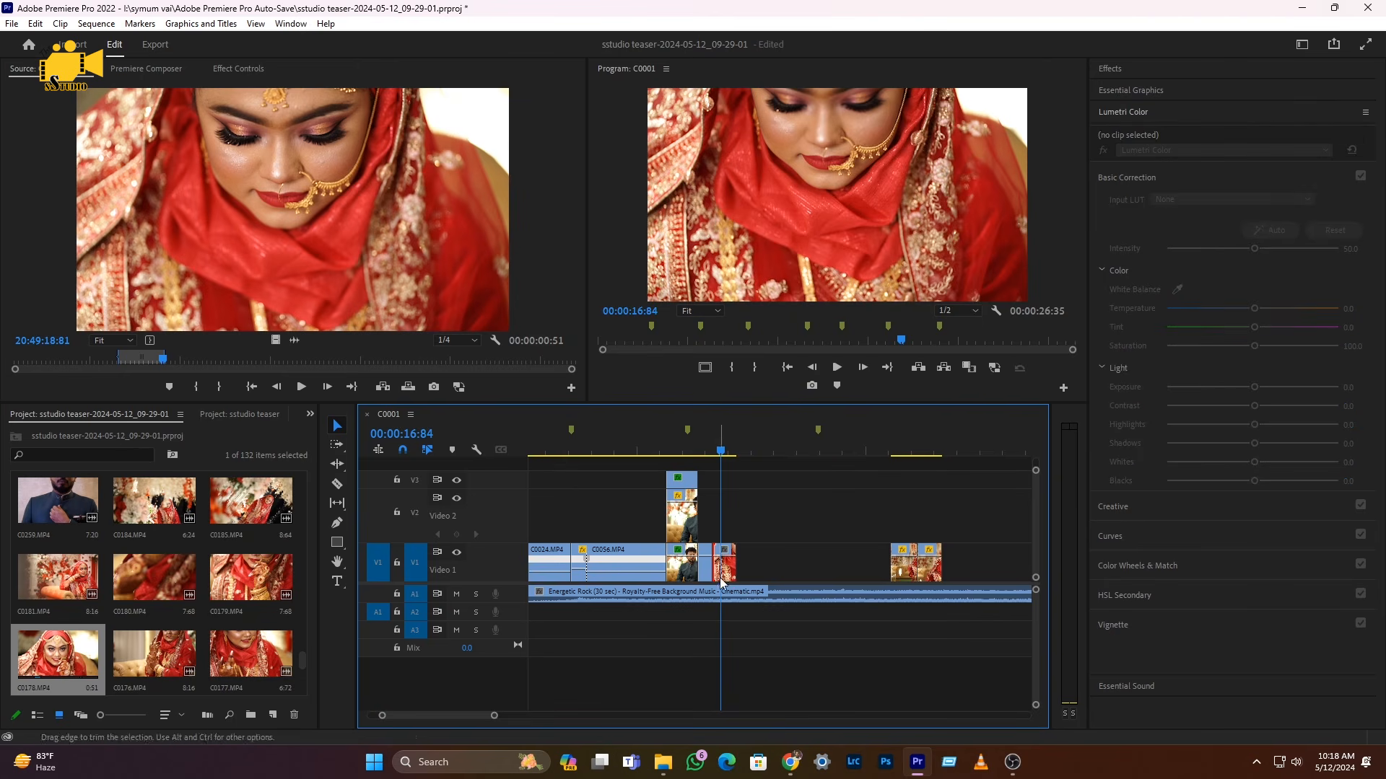
pyautogui.click(725, 576)
pyautogui.rightClick(725, 577)
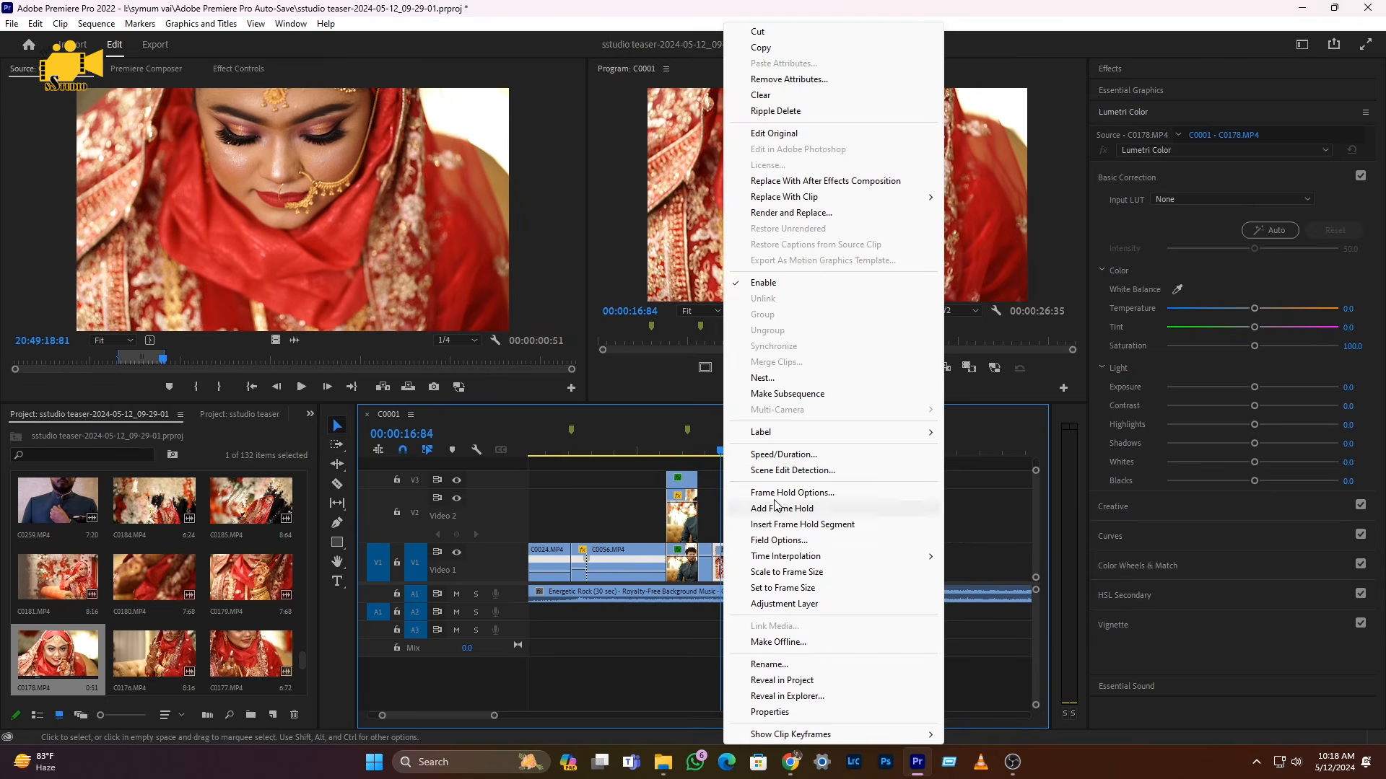
pyautogui.click(758, 456)
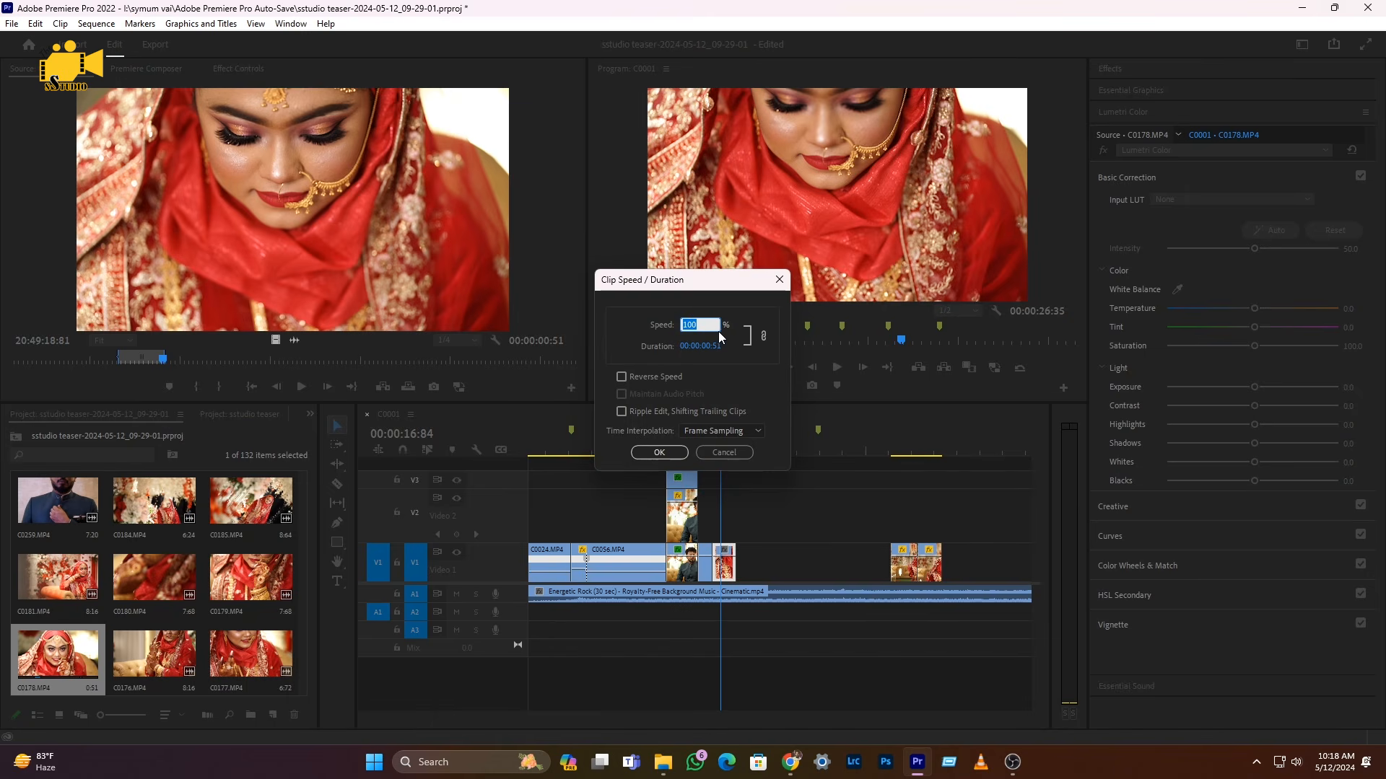
pyautogui.click(659, 453)
# - Play from C0056.MP4 to the beat, split C0178.MP4 at 00:00:17:05 and delete the part after the cut
pyautogui.moveTo(708, 452); pyautogui.dragTo(635, 452)
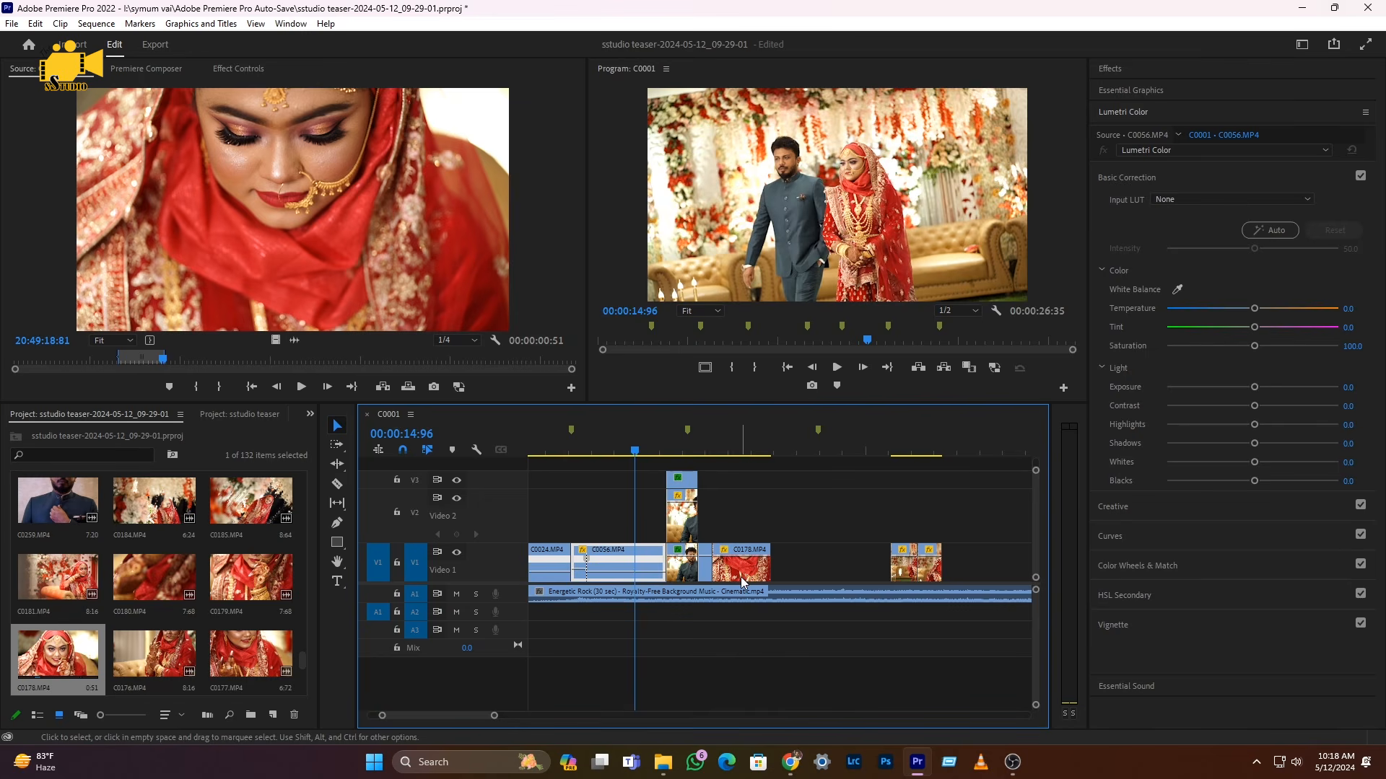
pyautogui.press('space')
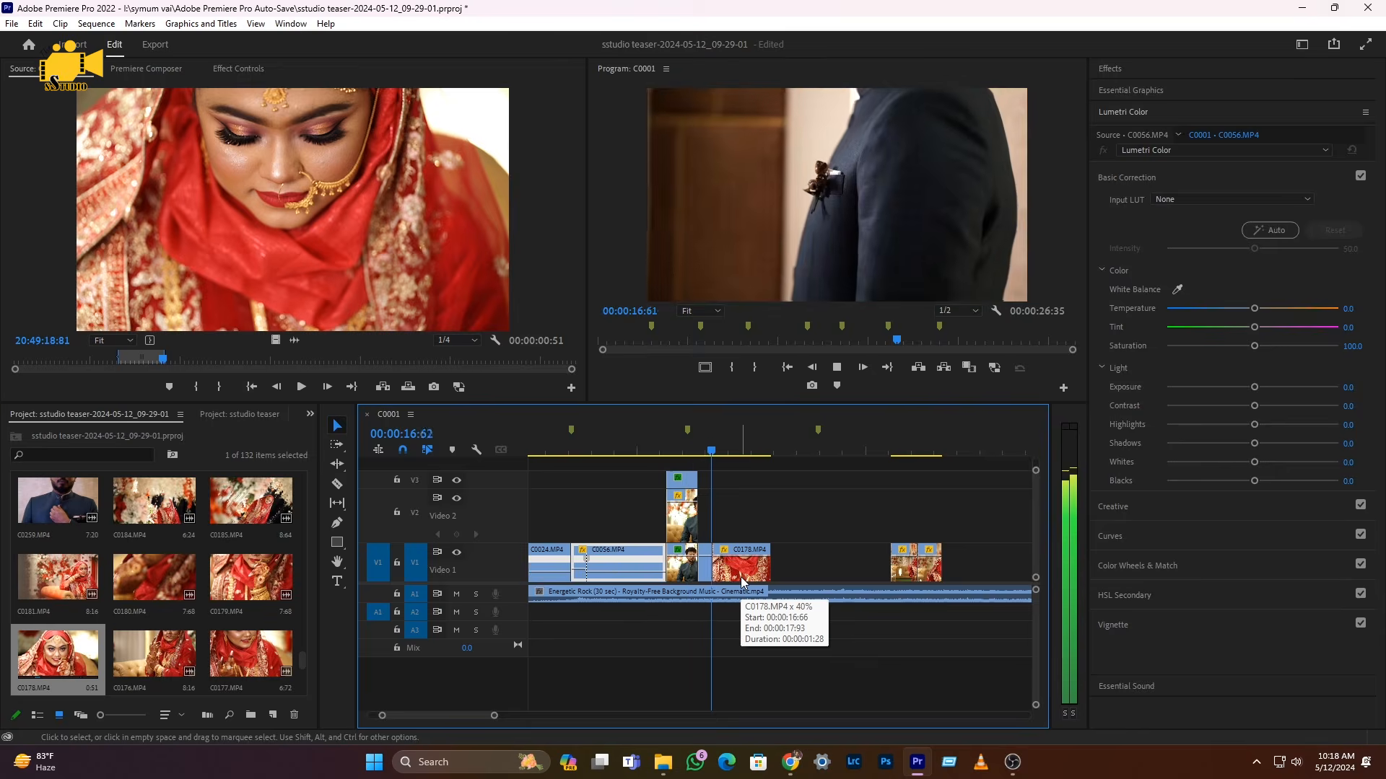
pyautogui.click(746, 554)
pyautogui.click(731, 563)
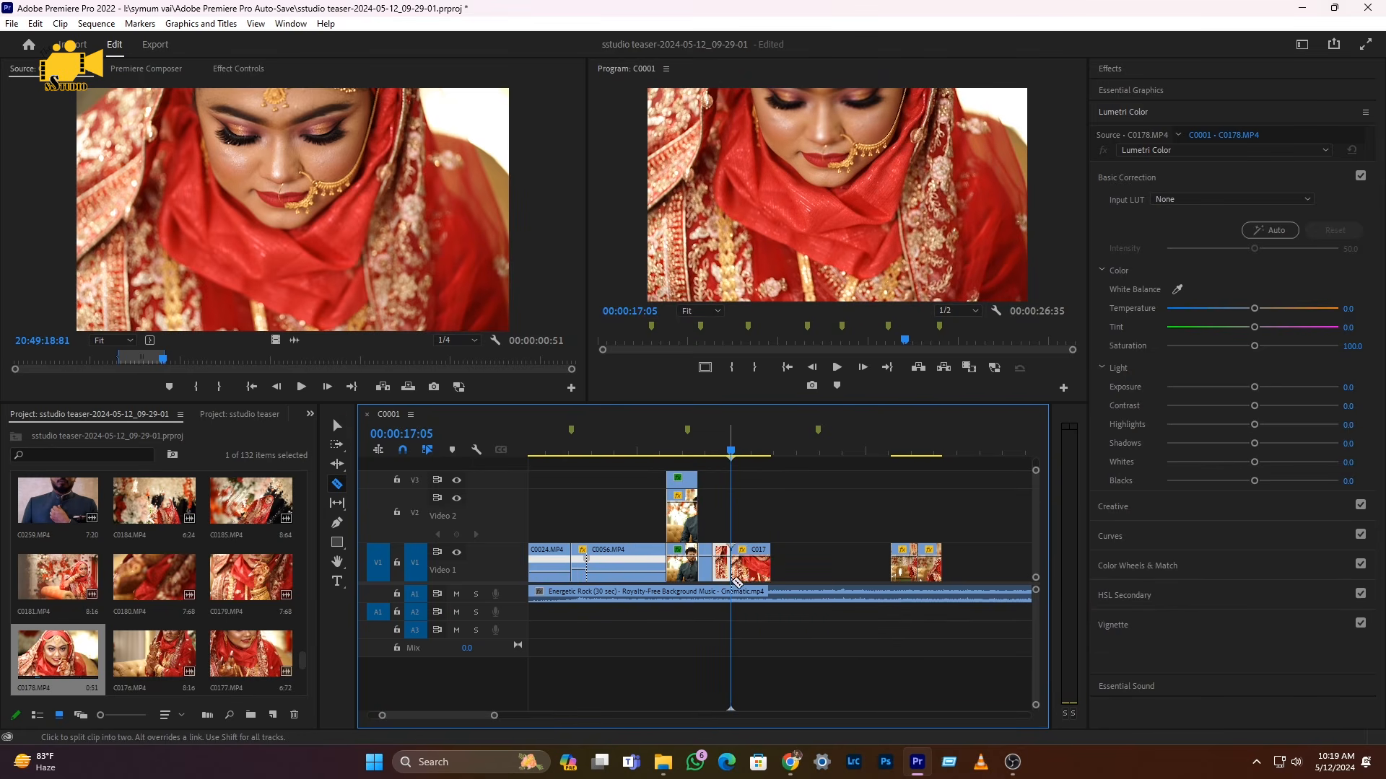
pyautogui.press('v')
pyautogui.click(750, 563)
pyautogui.press('Delete')
# - Move the two separate couple clips on V1 back against the end of C0178.MP4 and play the joined section
pyautogui.press('space')
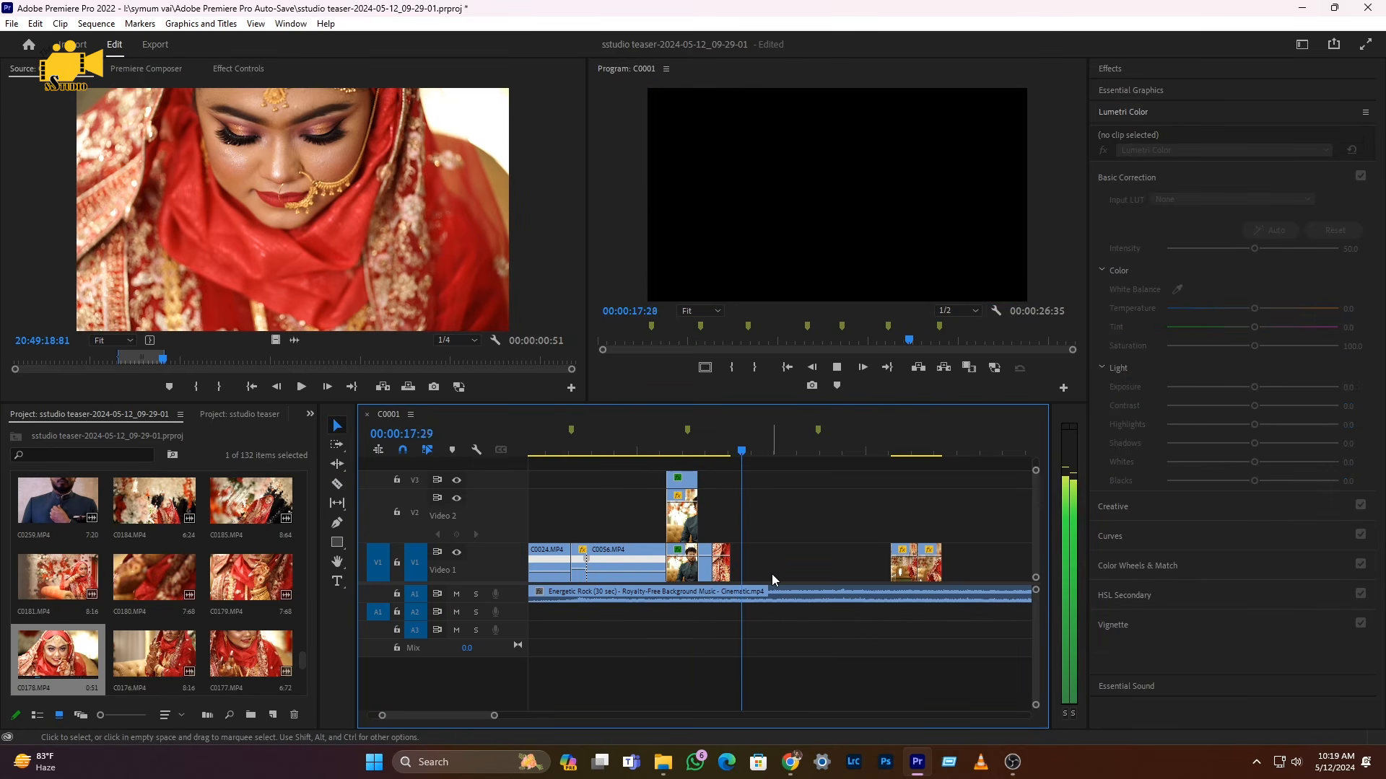
pyautogui.moveTo(970, 527); pyautogui.dragTo(751, 583)
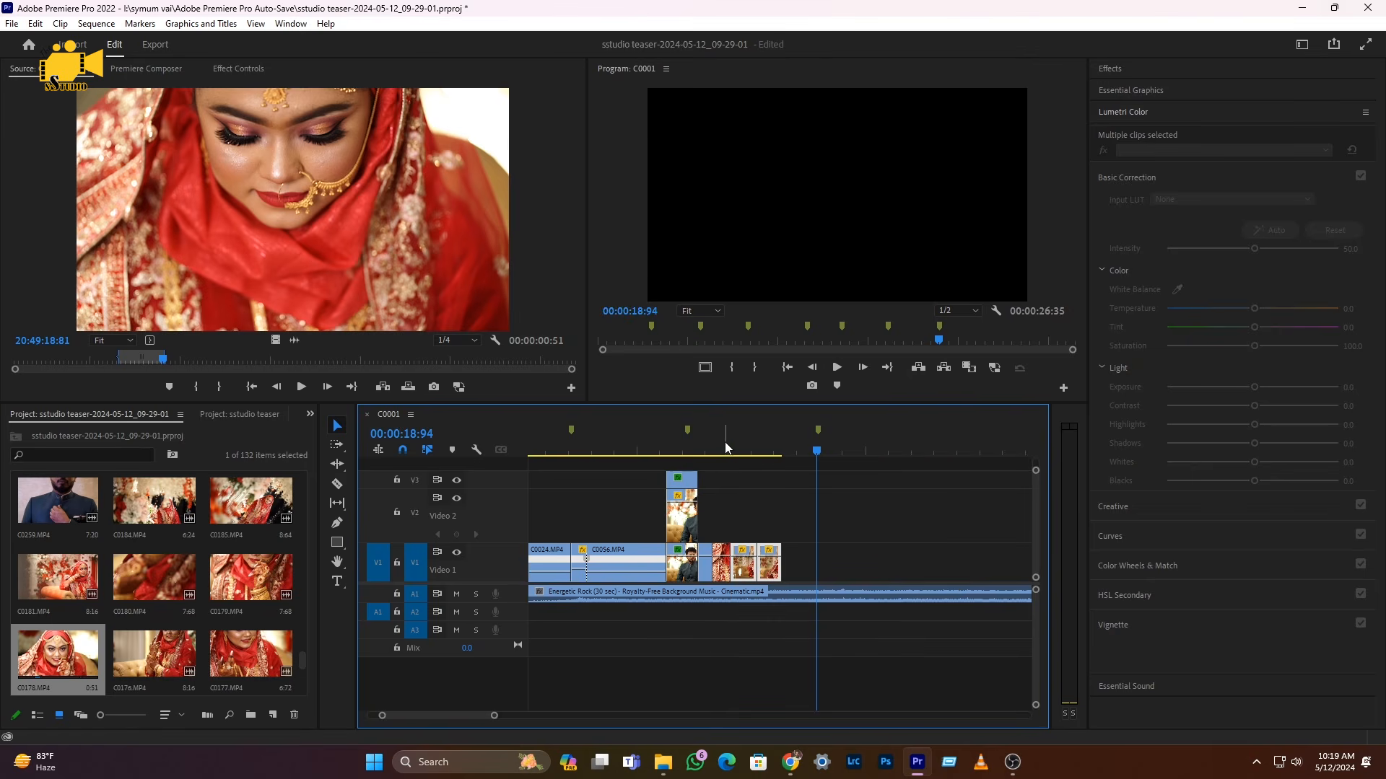
pyautogui.click(723, 452)
pyautogui.press('space')
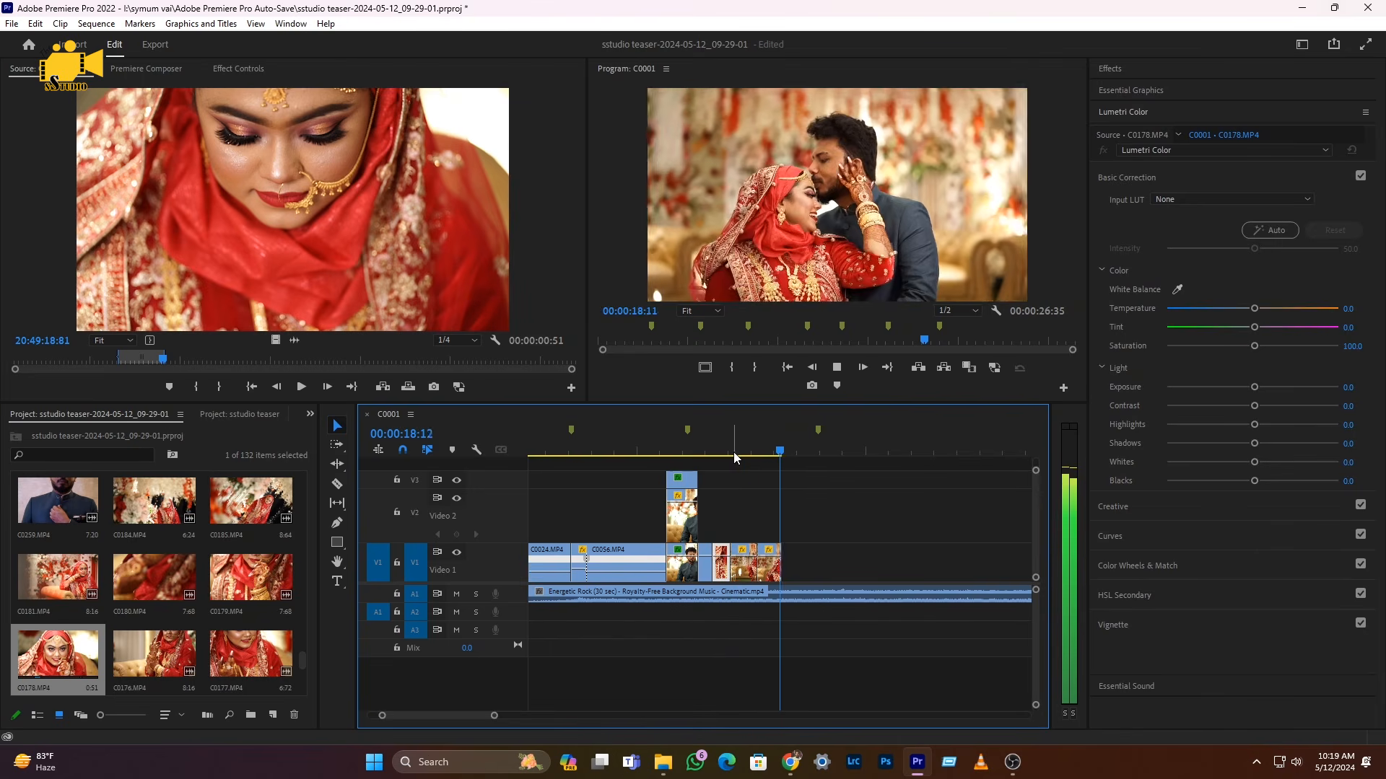
pyautogui.press('space')
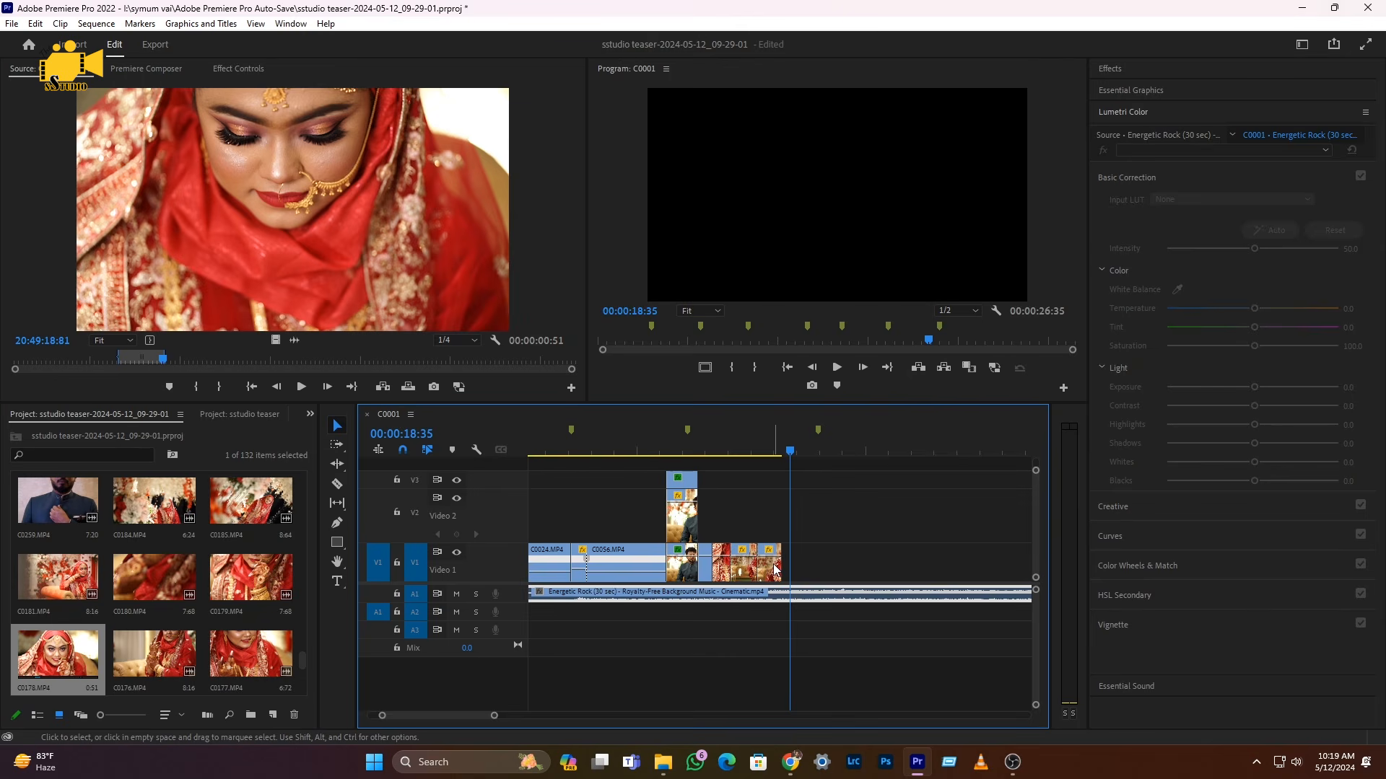
# - Extend the end of the last V1 clip to 00:00:18:35 and play the section to check its timing
pyautogui.moveTo(778, 563); pyautogui.dragTo(789, 563)
pyautogui.click(721, 441)
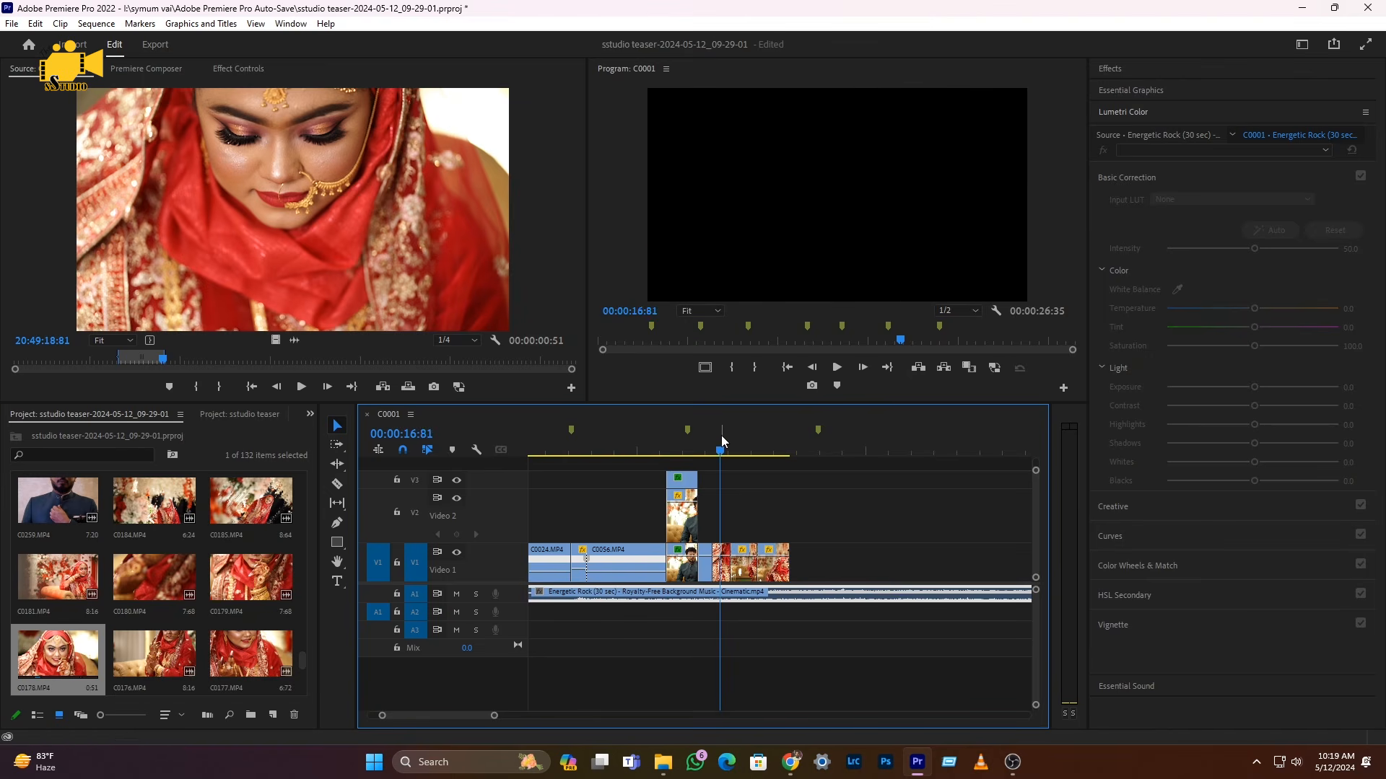
pyautogui.press('space')
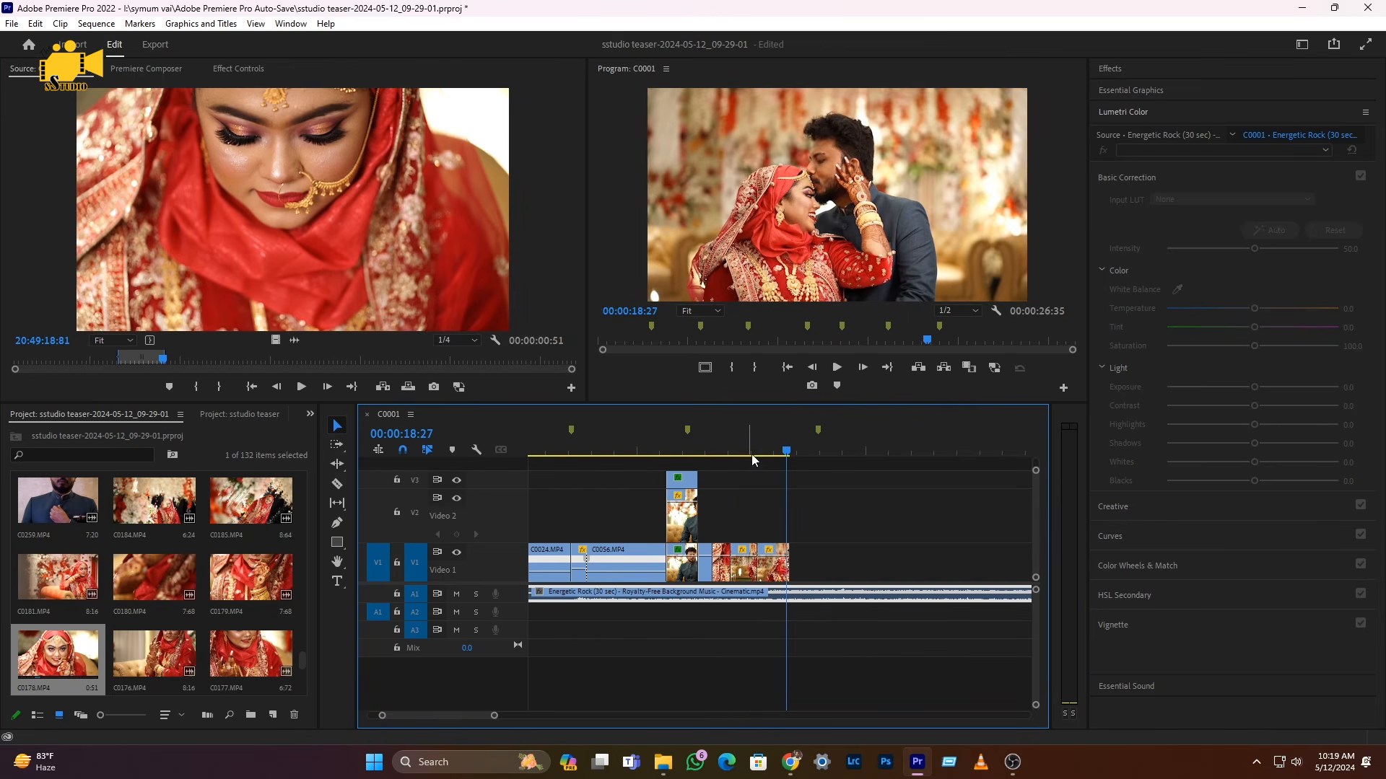
pyautogui.press('space')
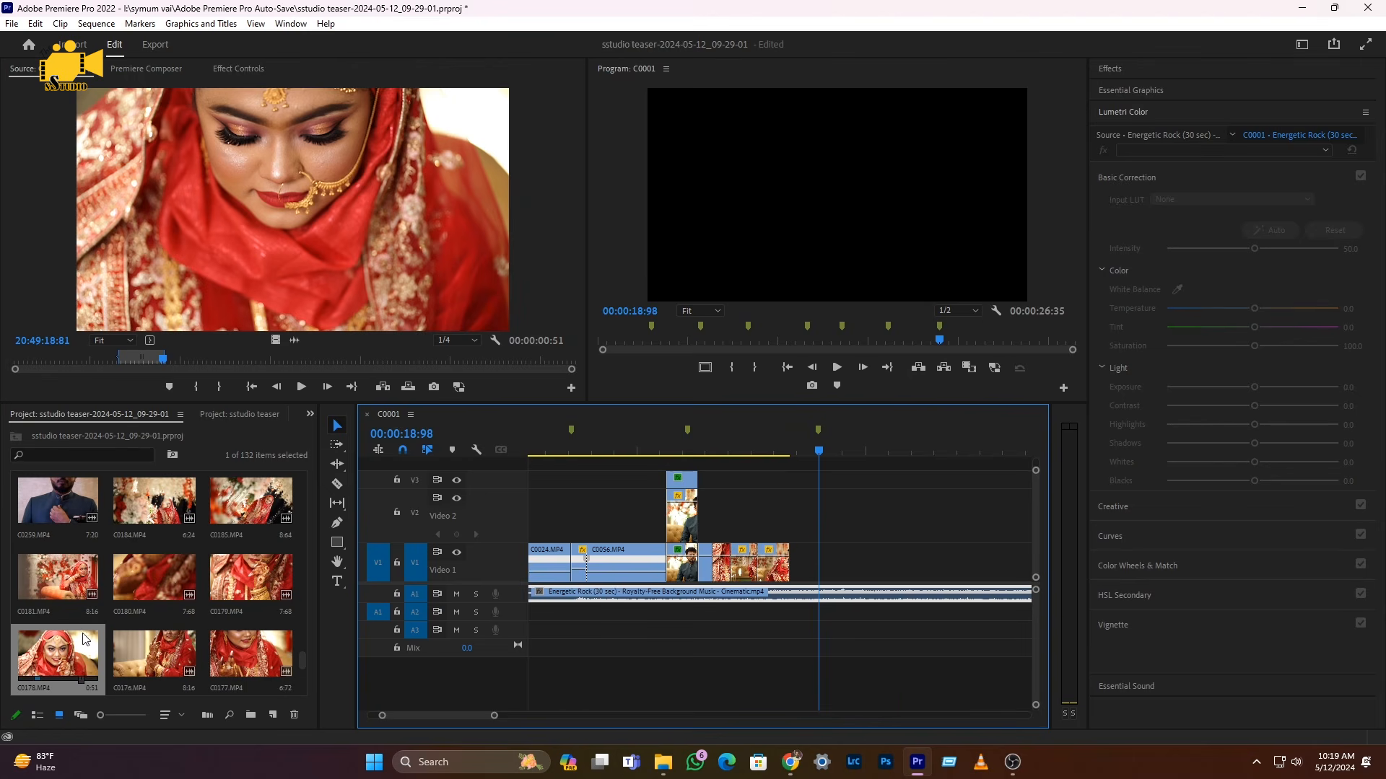
# - Open the bride's hands clip C0176.MP4 from the project footage and mark a 00:00:00:99 range ending at 20:49:05:95
pyautogui.scroll(2, 85, 638)
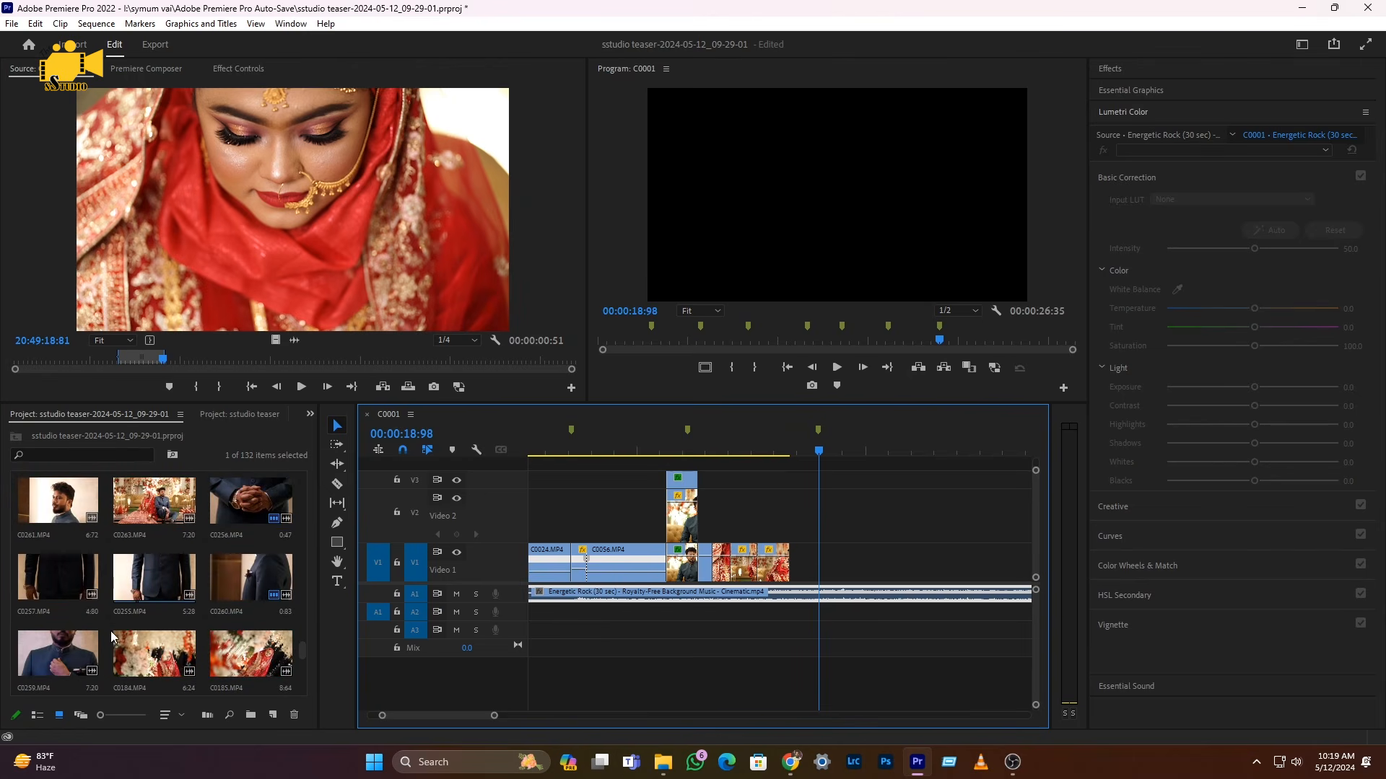
pyautogui.scroll(6, 110, 599)
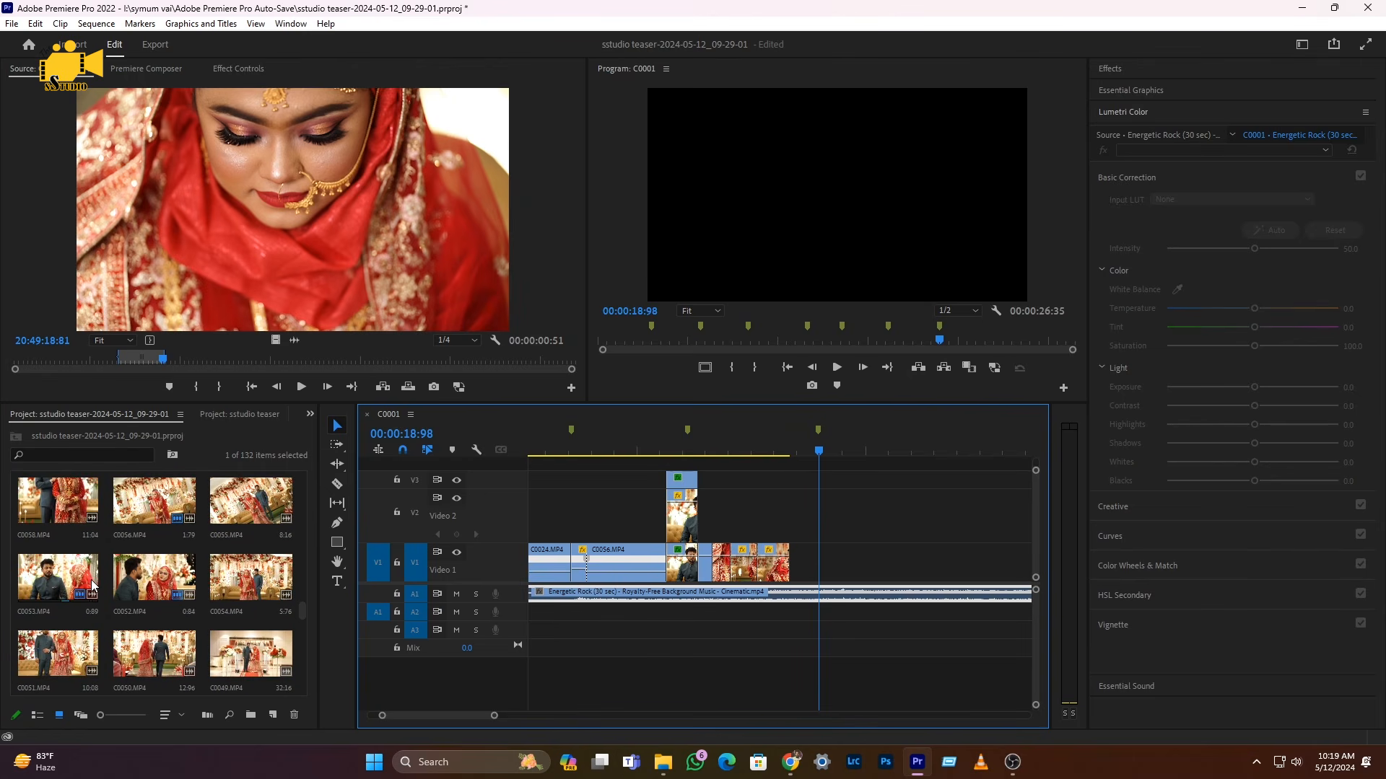
pyautogui.scroll(1, 92, 587)
pyautogui.scroll(1, 238, 594)
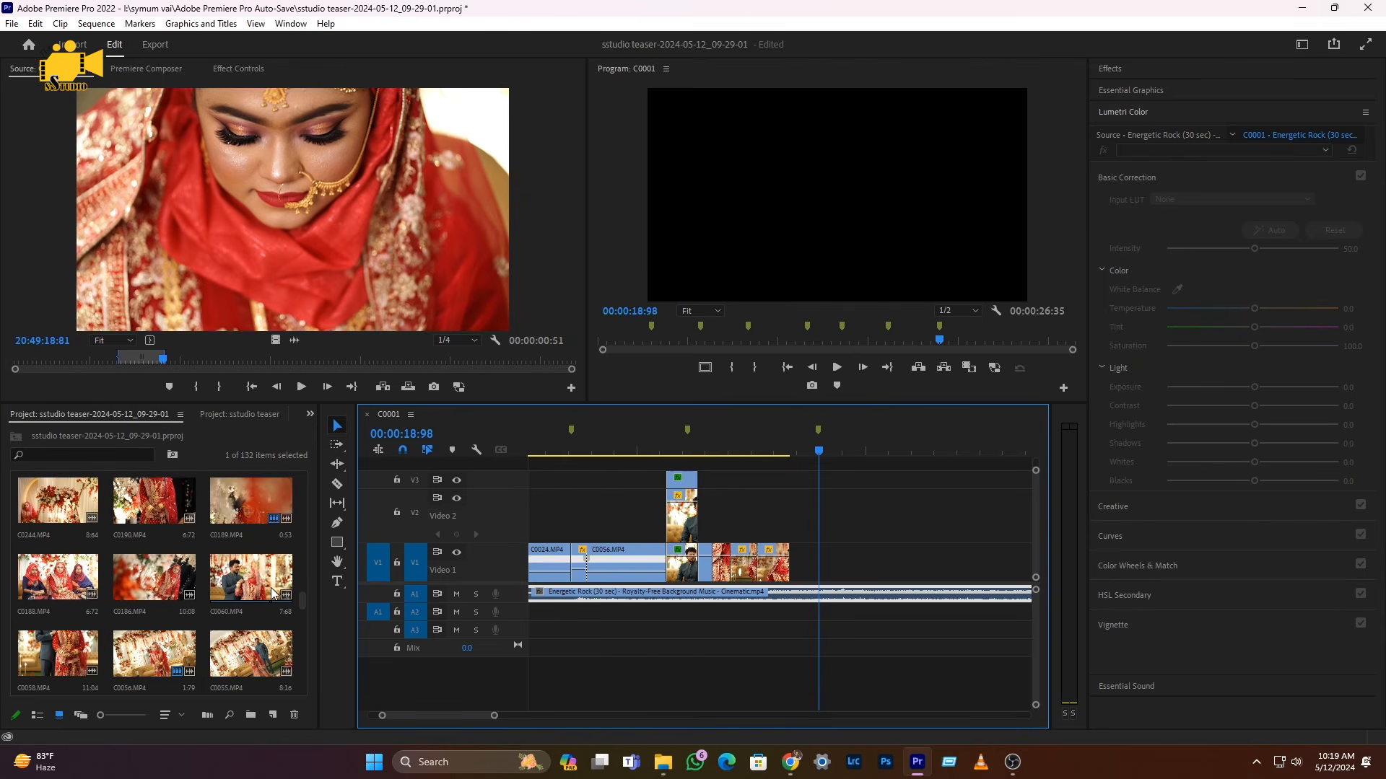
pyautogui.scroll(1, 75, 586)
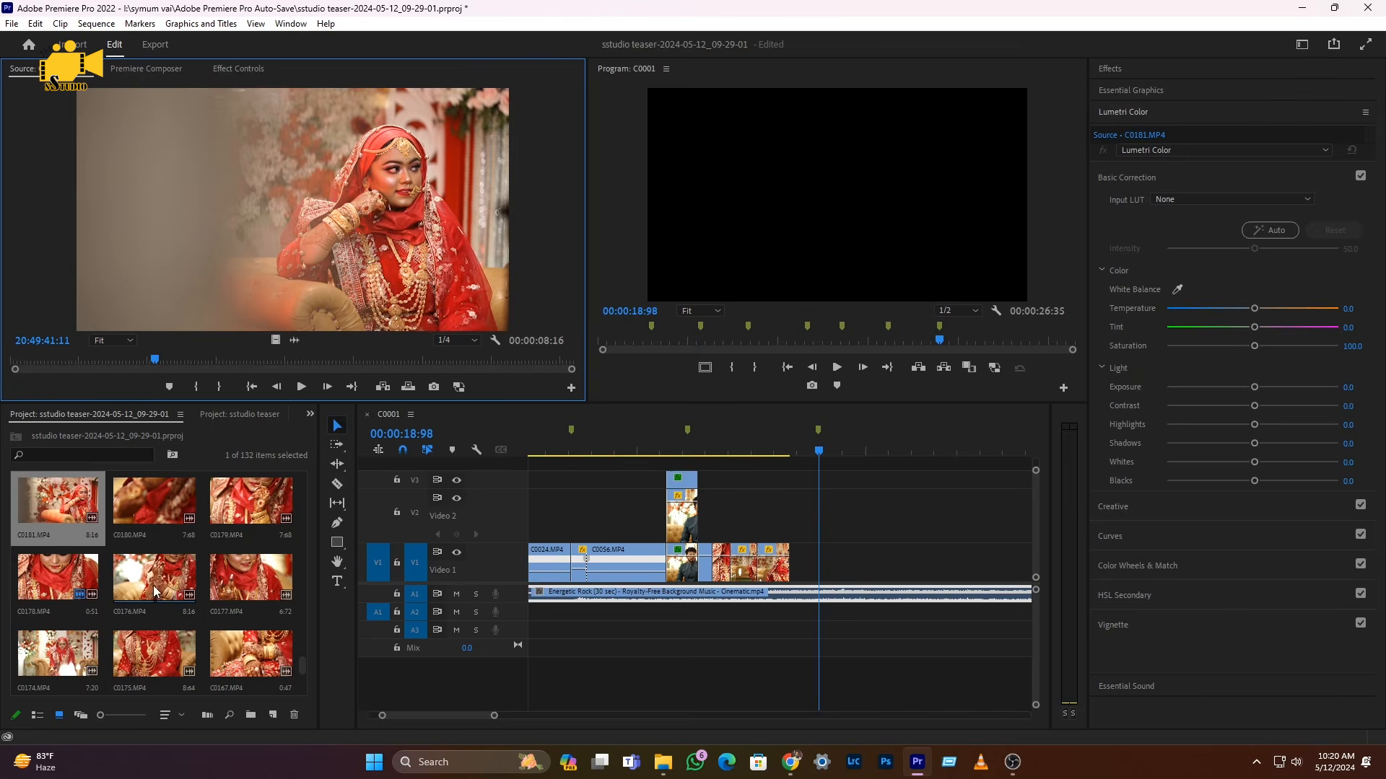
pyautogui.doubleClick(171, 584)
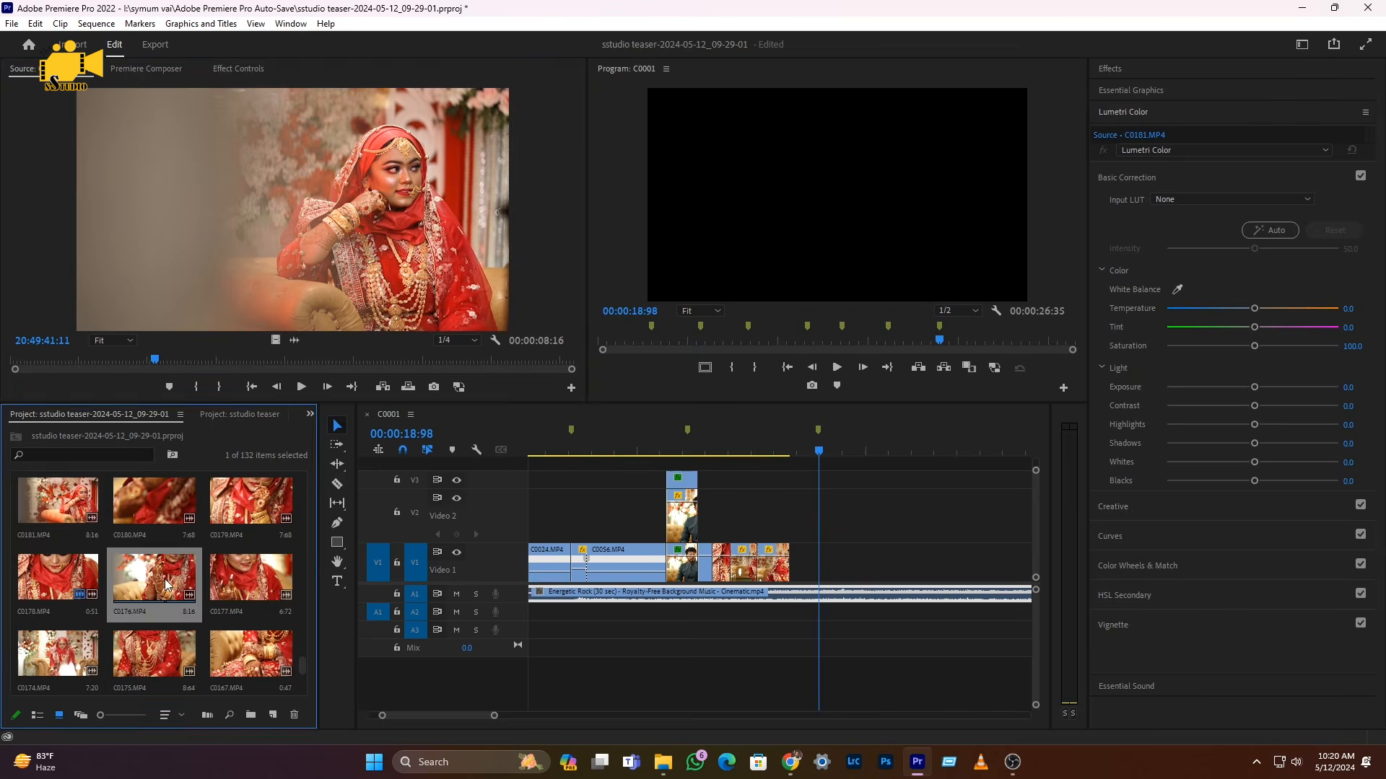
pyautogui.moveTo(360, 363); pyautogui.dragTo(527, 364)
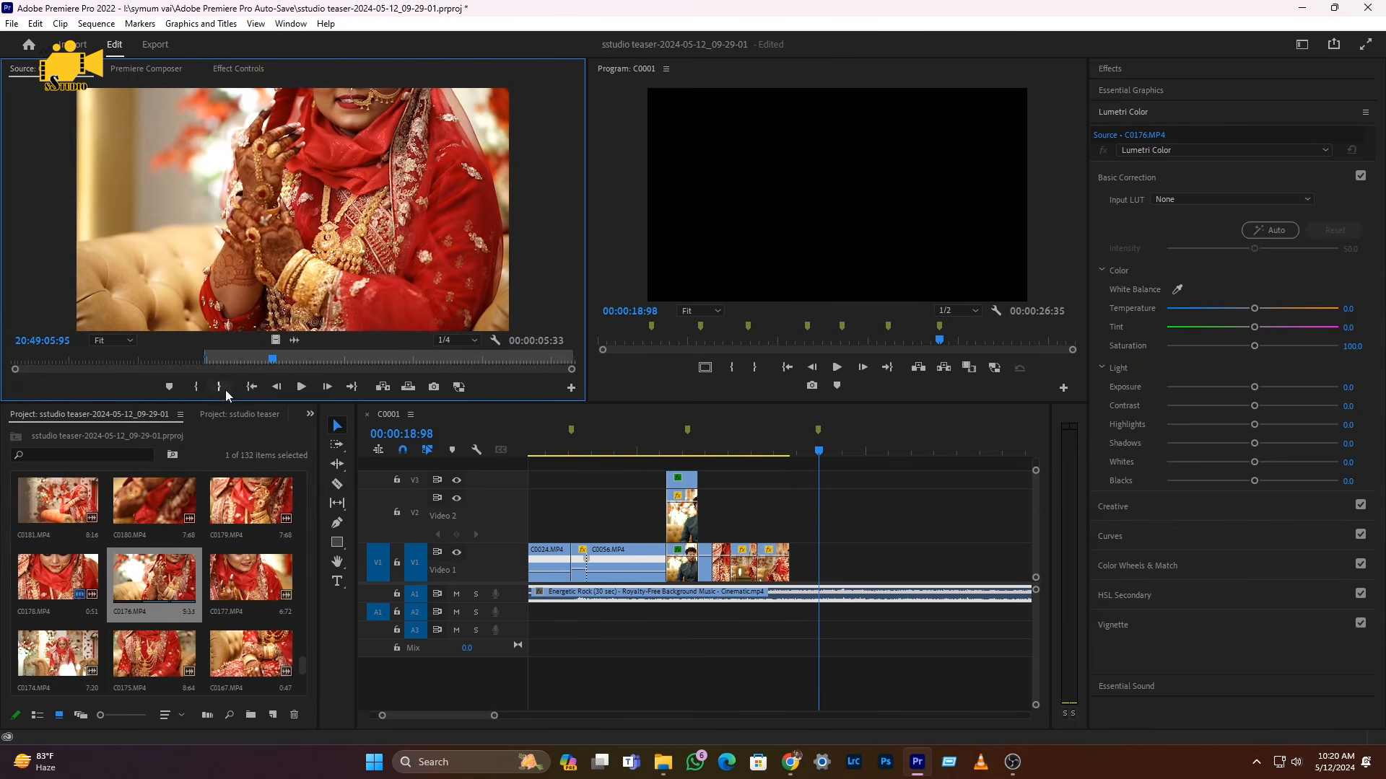
pyautogui.click(220, 388)
# - Place the marked C0176.MP4 video on V1 after the last clip and play it
pyautogui.moveTo(276, 340); pyautogui.dragTo(807, 572)
pyautogui.press('space')
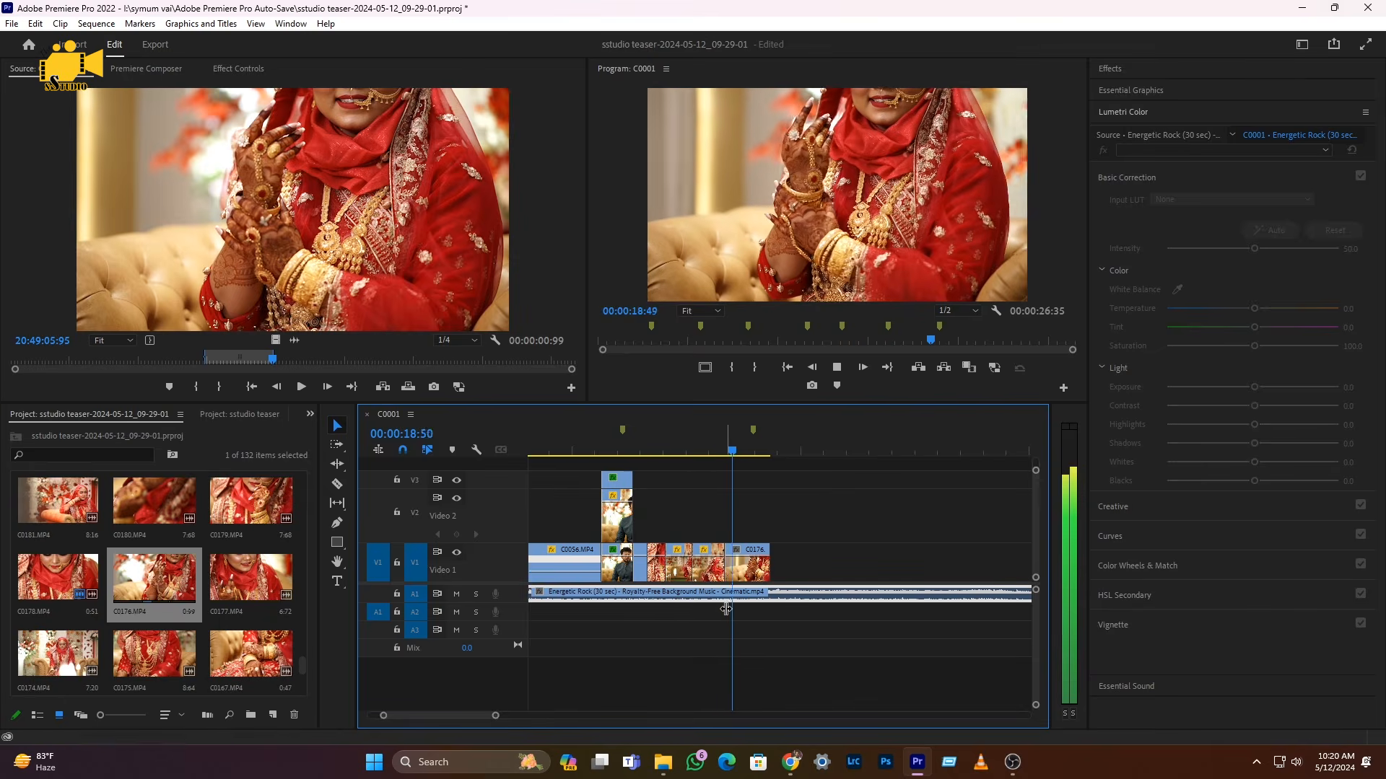
pyautogui.press('space')
# - Set the speed of the C0176.MP4 clip on V1 to 40%
pyautogui.rightClick(759, 574)
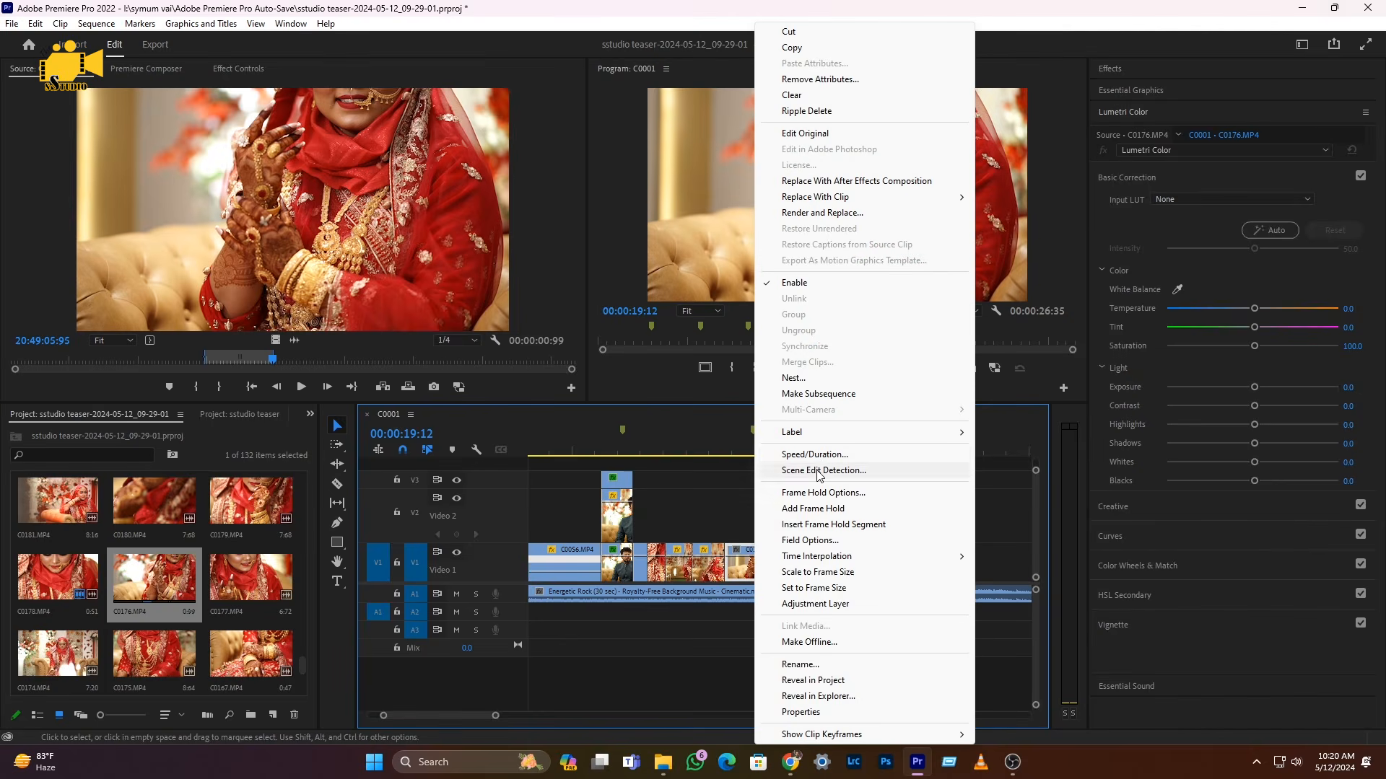
pyautogui.click(788, 452)
pyautogui.write('40')
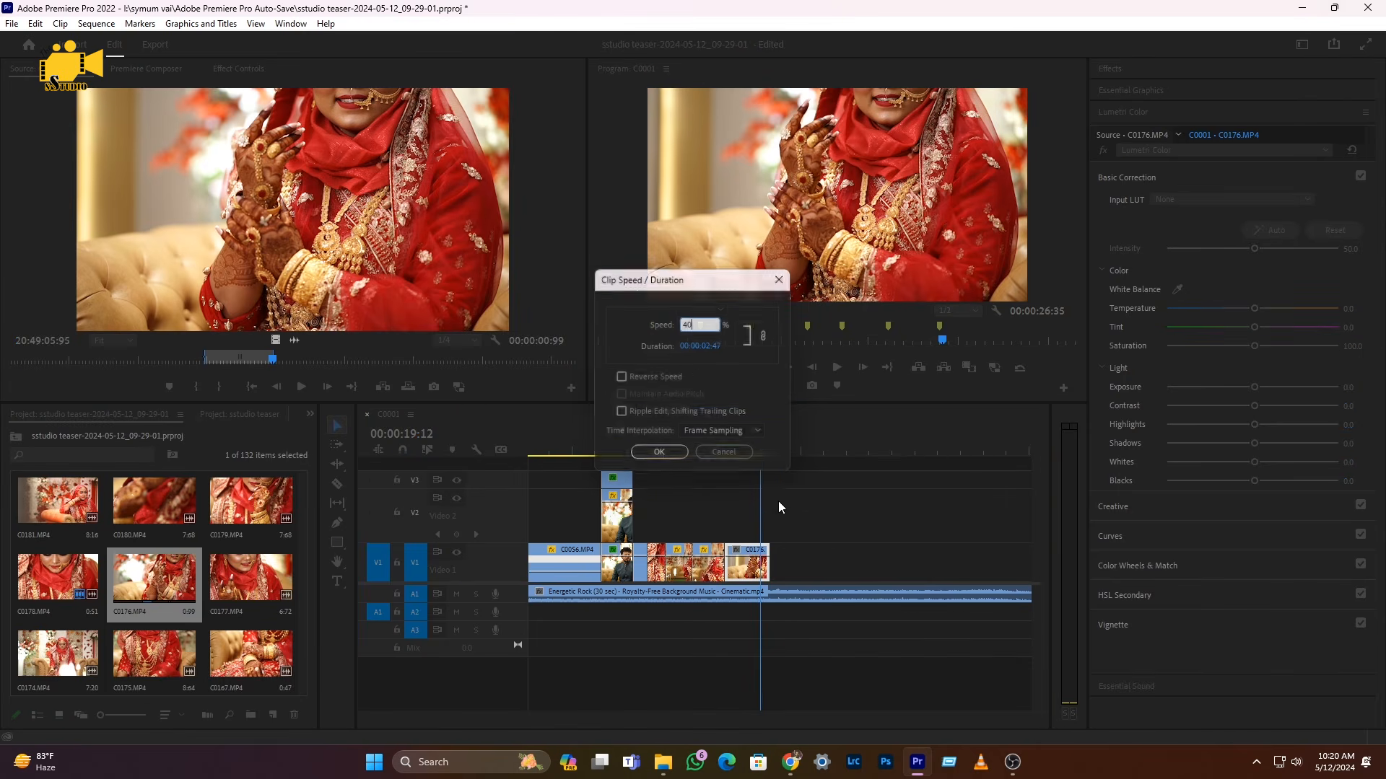
pyautogui.press('Return')
# - Play to the beat marker, split C0176.MP4 at 00:00:19:00 and delete the part after the cut
pyautogui.click(715, 452)
pyautogui.press('space')
pyautogui.press('space')
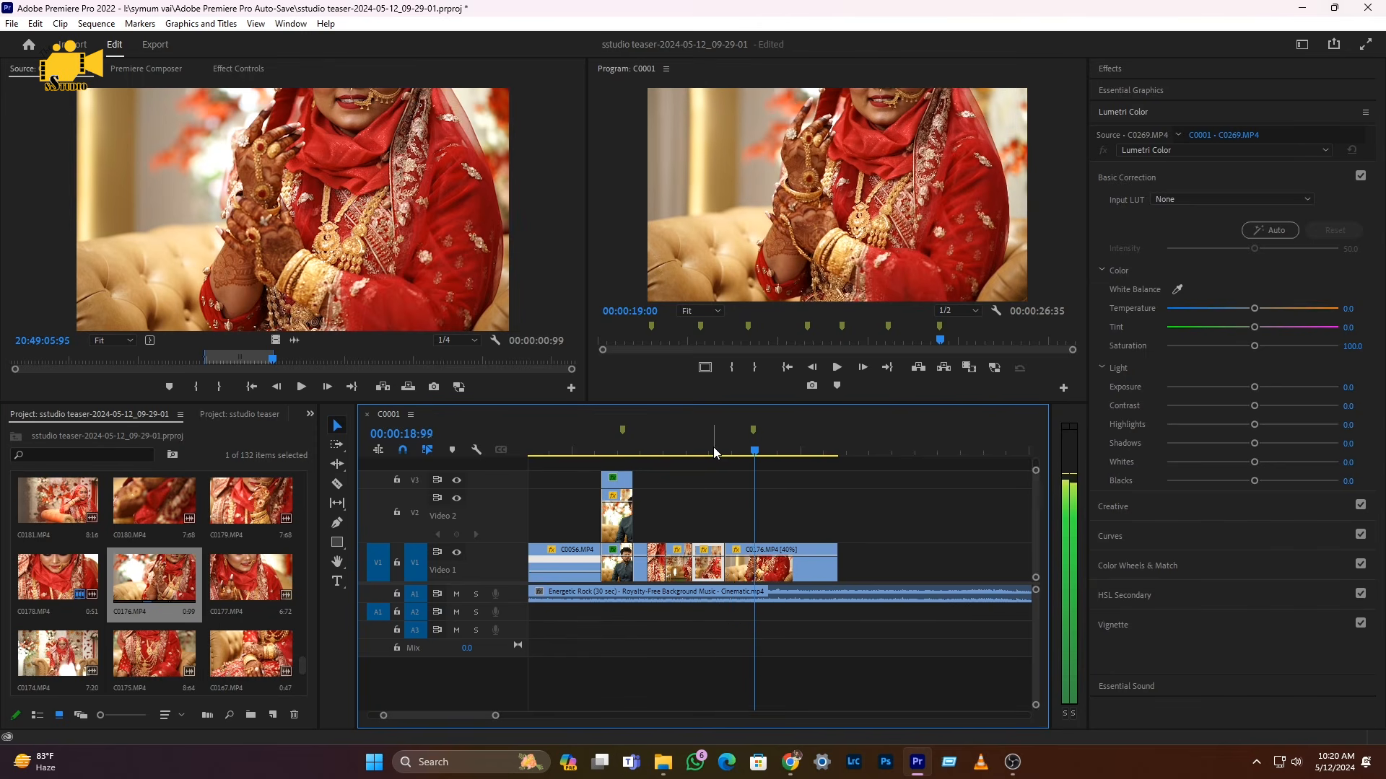
pyautogui.hotkey('ctrl', 'k')
pyautogui.press('Delete')
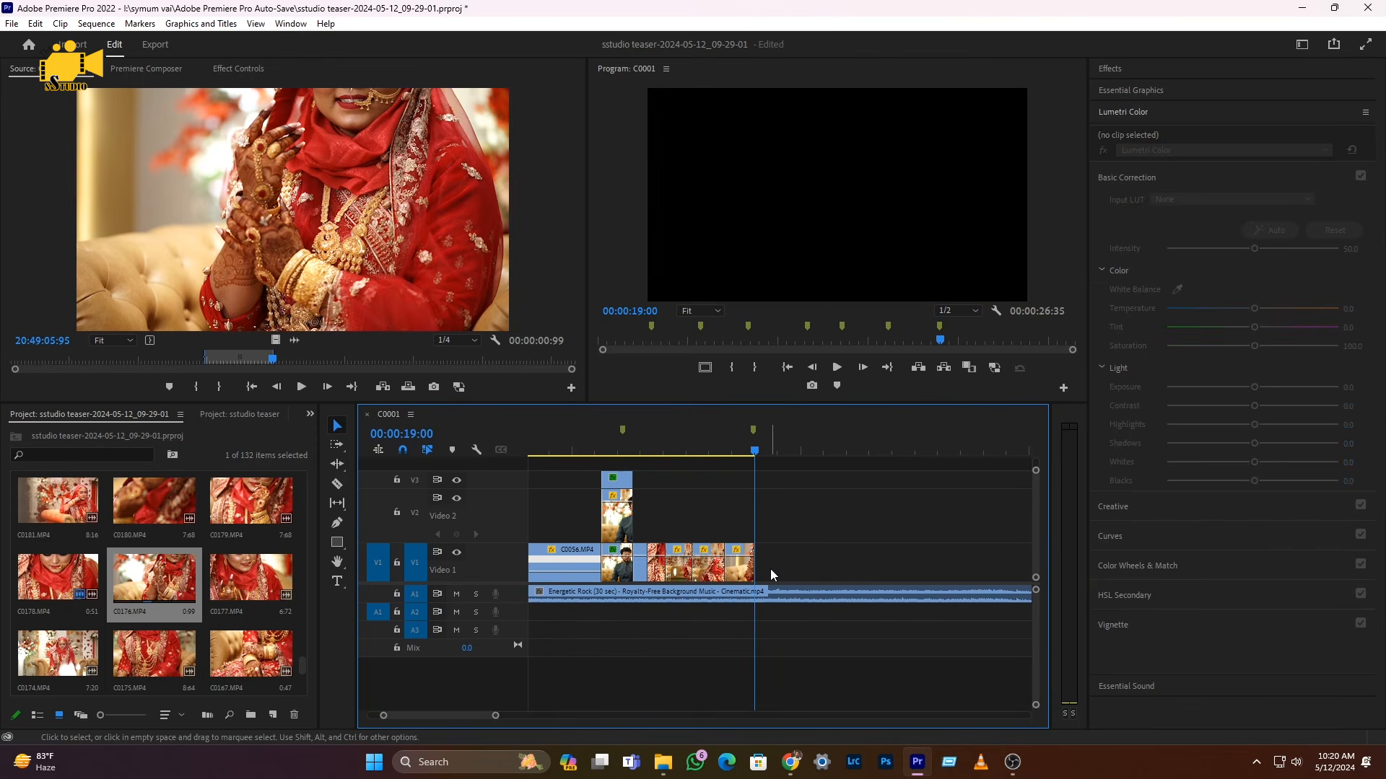
# - Inspect the Time Remapping speed keyframe option of the C0056.MP4 clip on V1
pyautogui.scroll(-2, 768, 569)
pyautogui.scroll(4, 762, 574)
pyautogui.scroll(6, 768, 577)
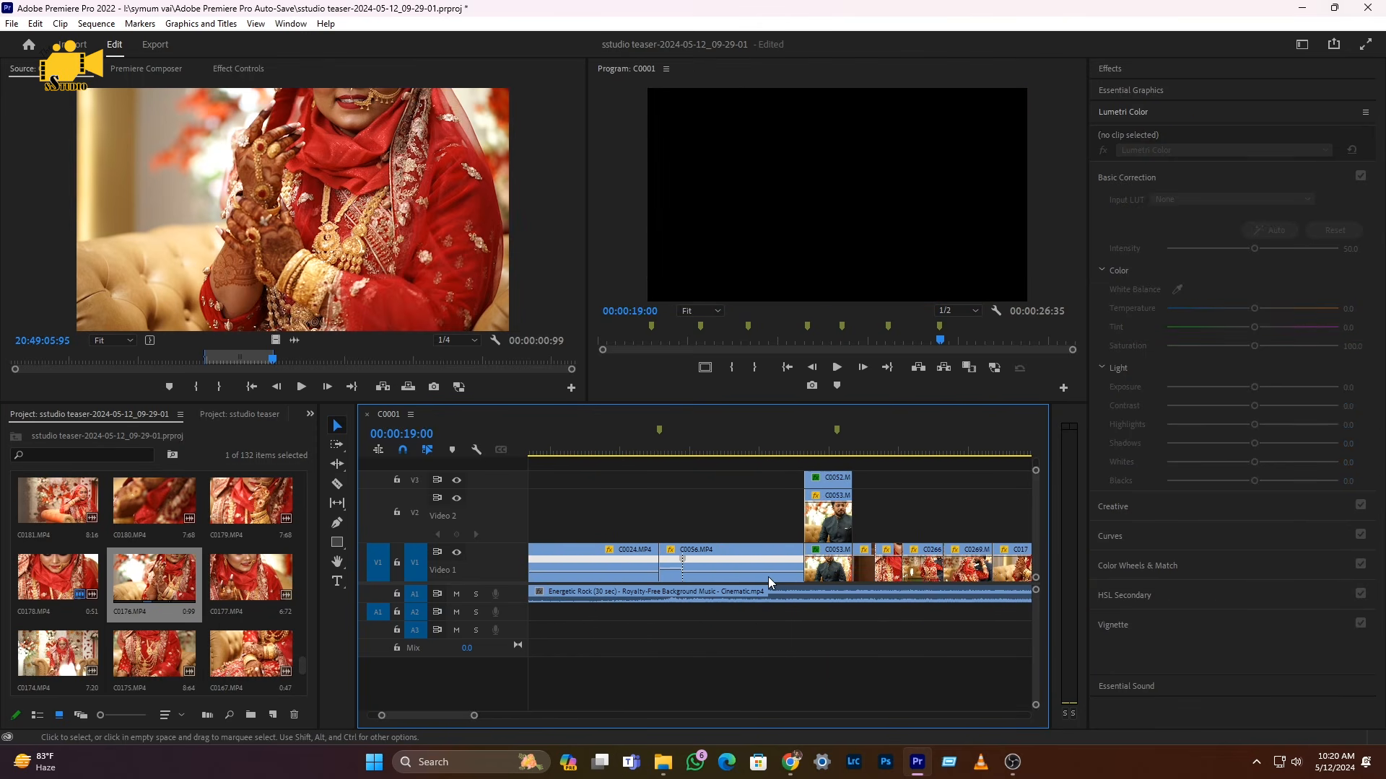
pyautogui.rightClick(713, 563)
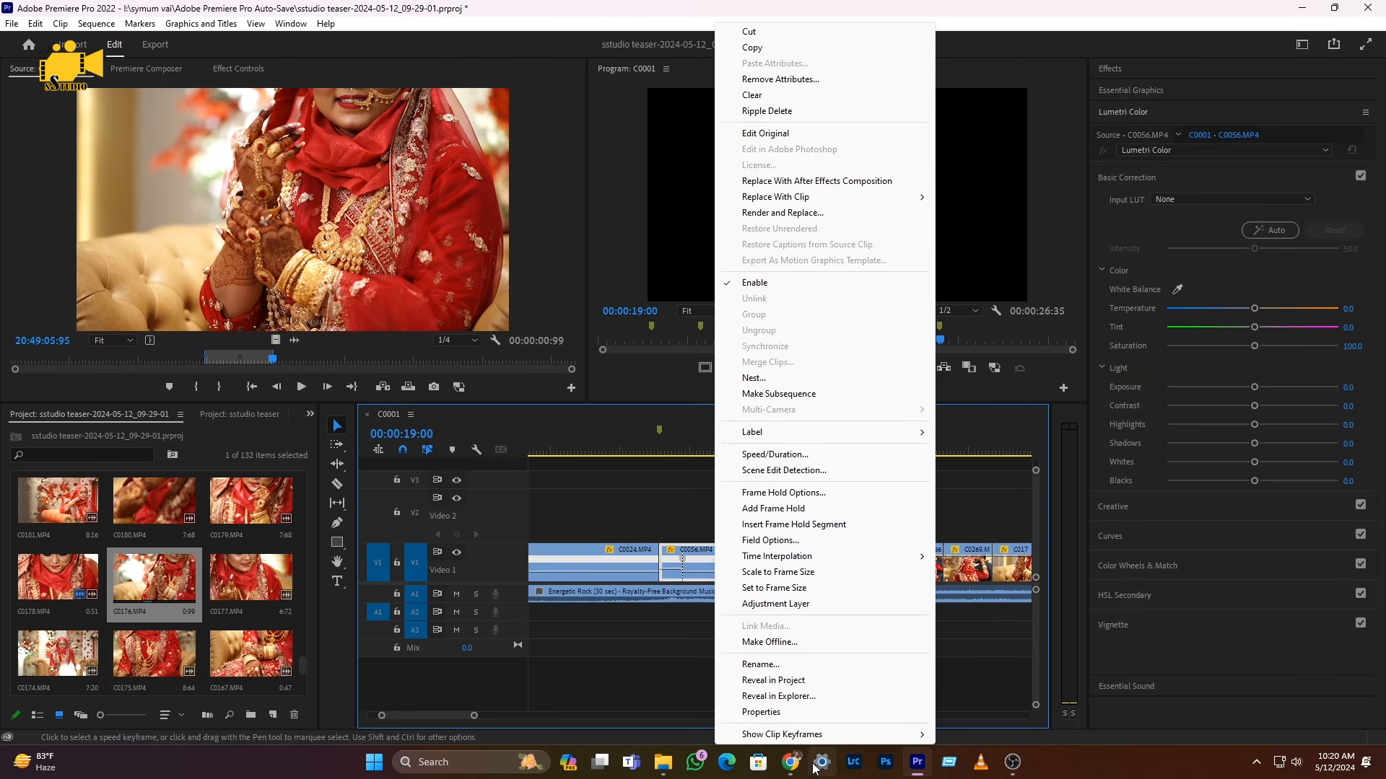
pyautogui.moveTo(903, 735)
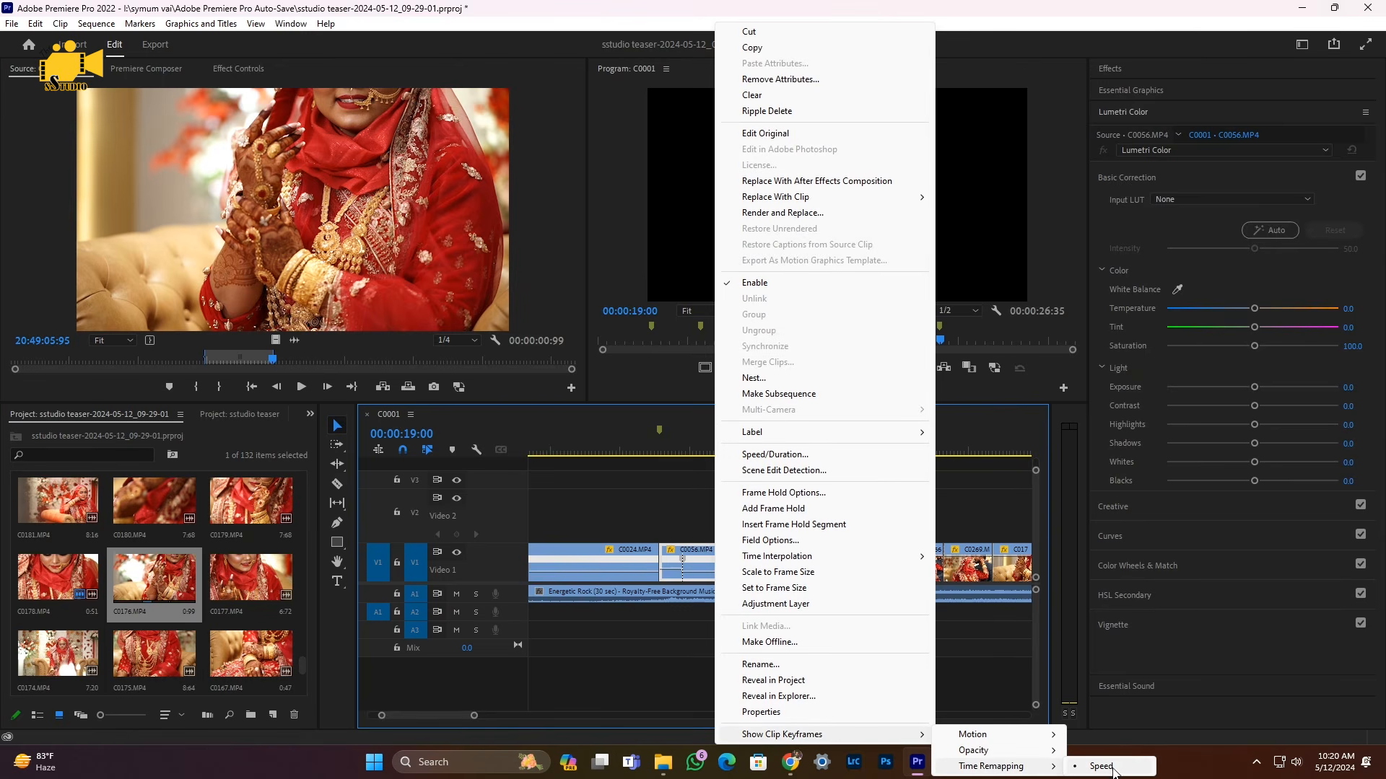
pyautogui.click(680, 584)
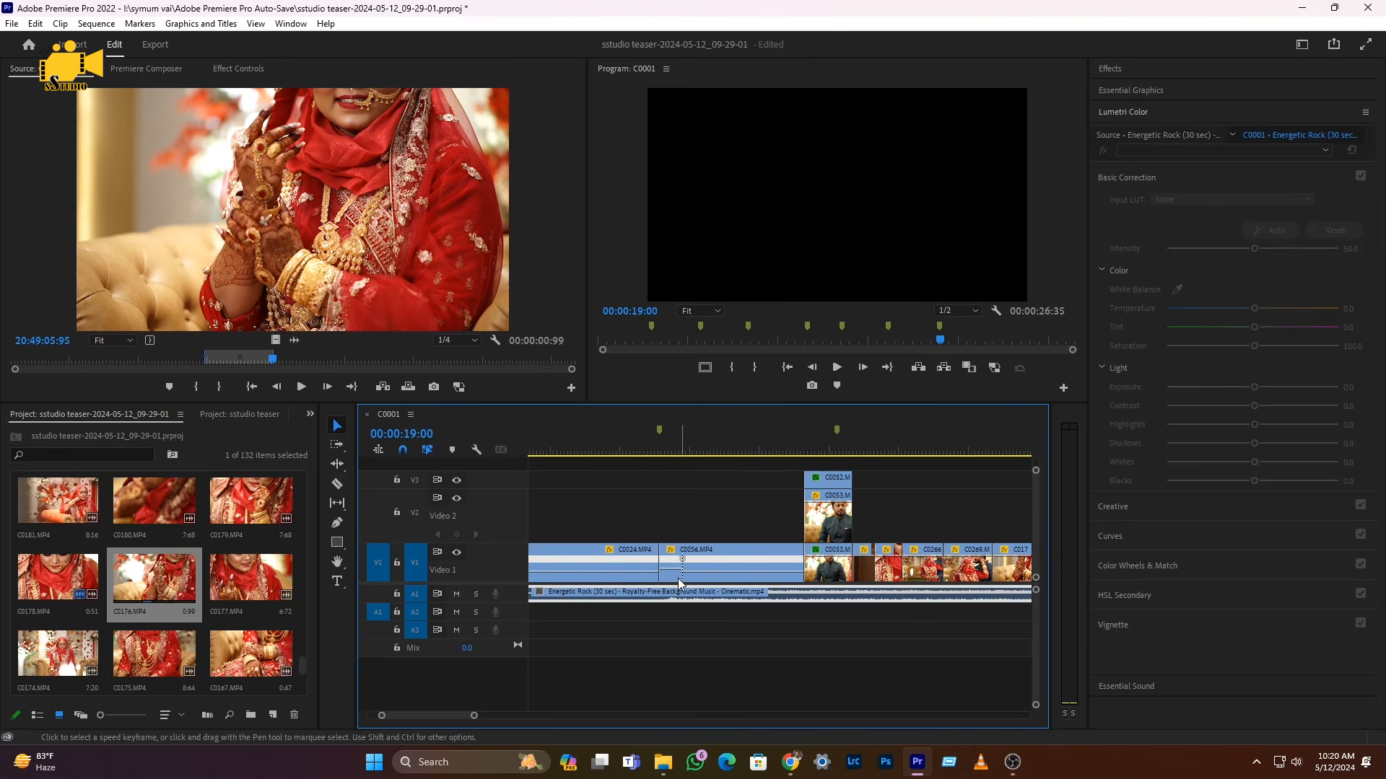
pyautogui.scroll(-6, 700, 575)
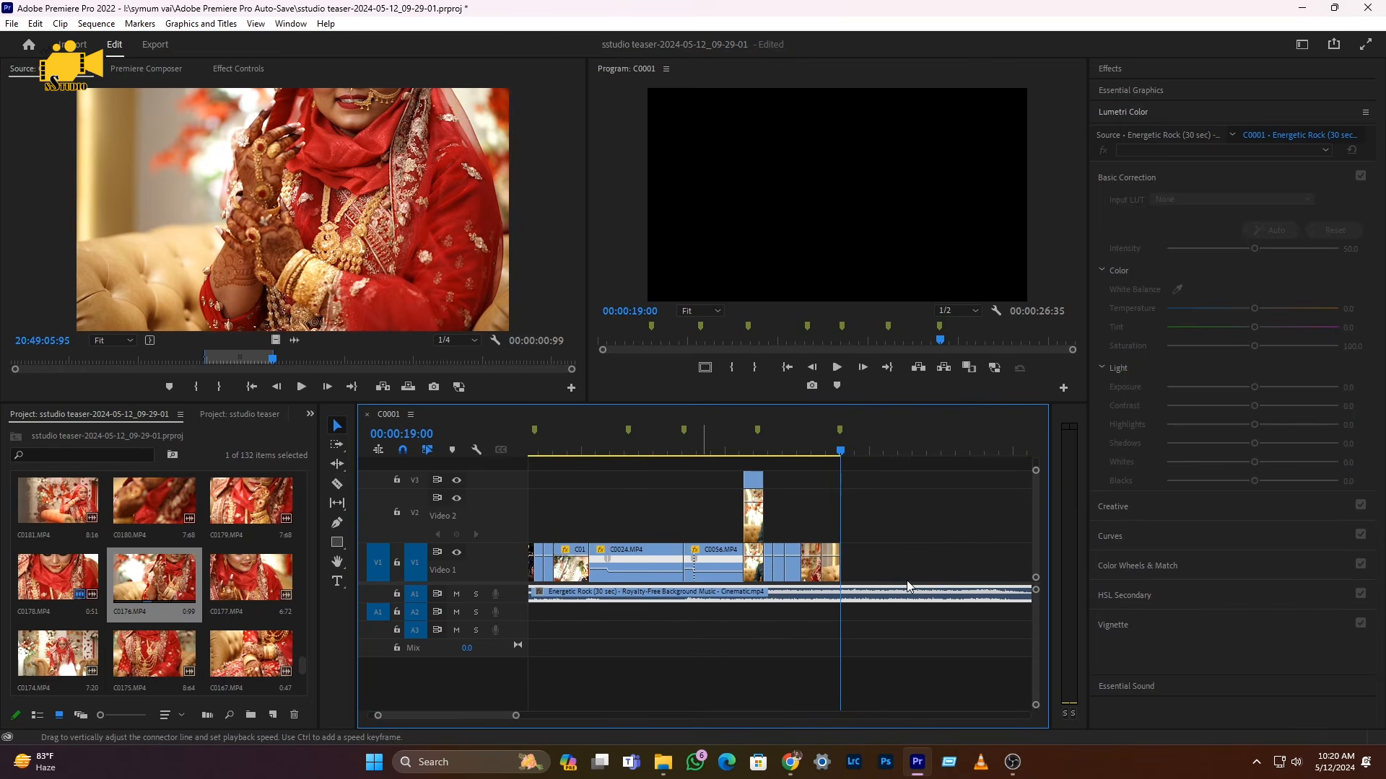
# - Check the Speed/Duration settings of the last C0176.MP4 clip on V1, leaving its speed at 40%
pyautogui.click(685, 573)
pyautogui.rightClick(685, 573)
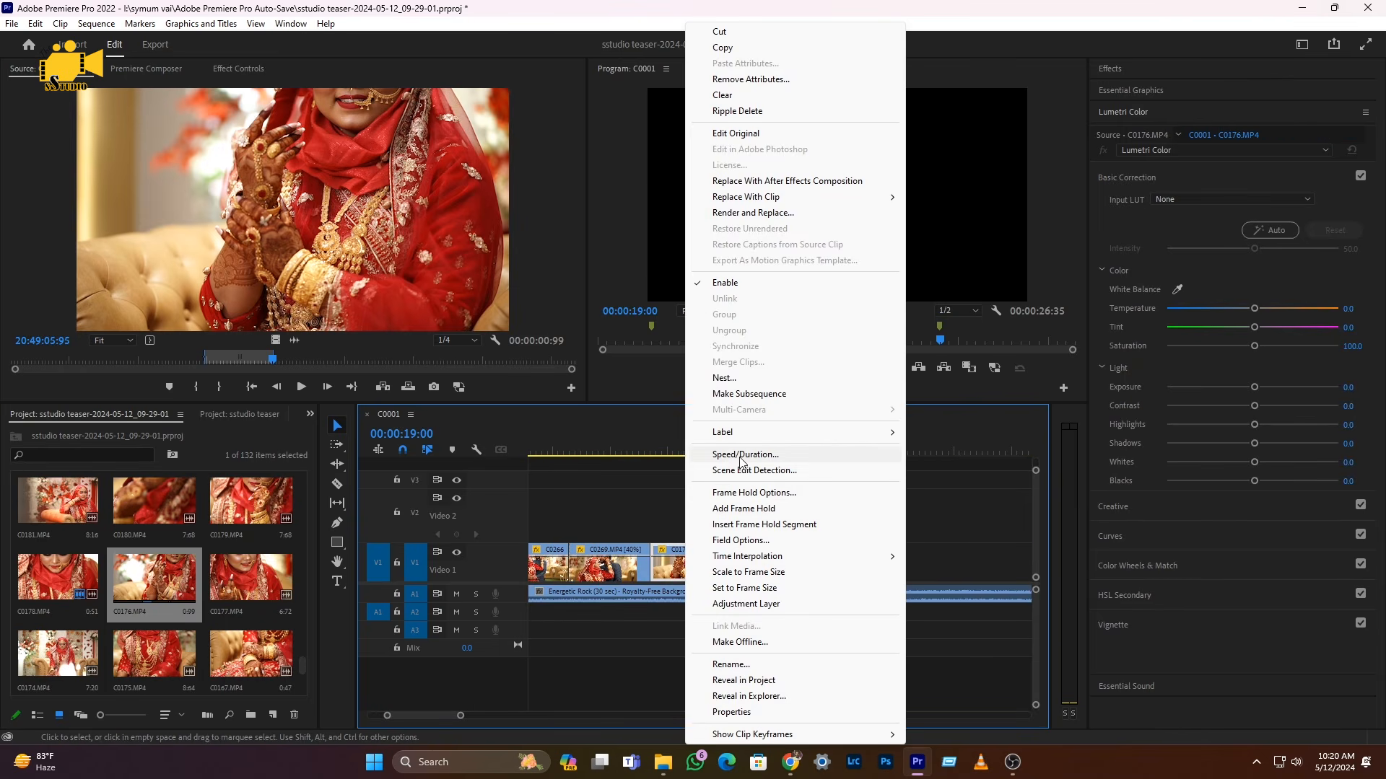
pyautogui.click(734, 455)
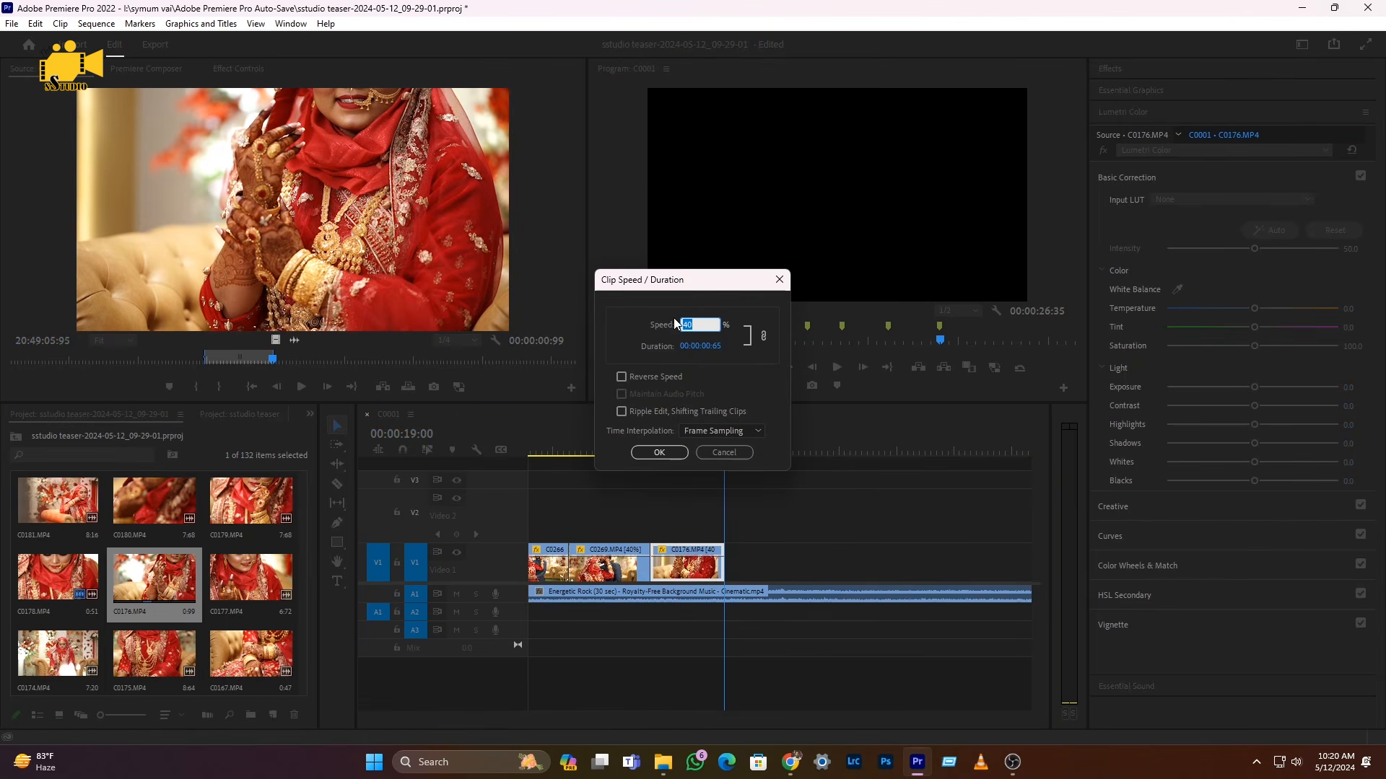
pyautogui.click(721, 453)
pyautogui.scroll(-3, 701, 621)
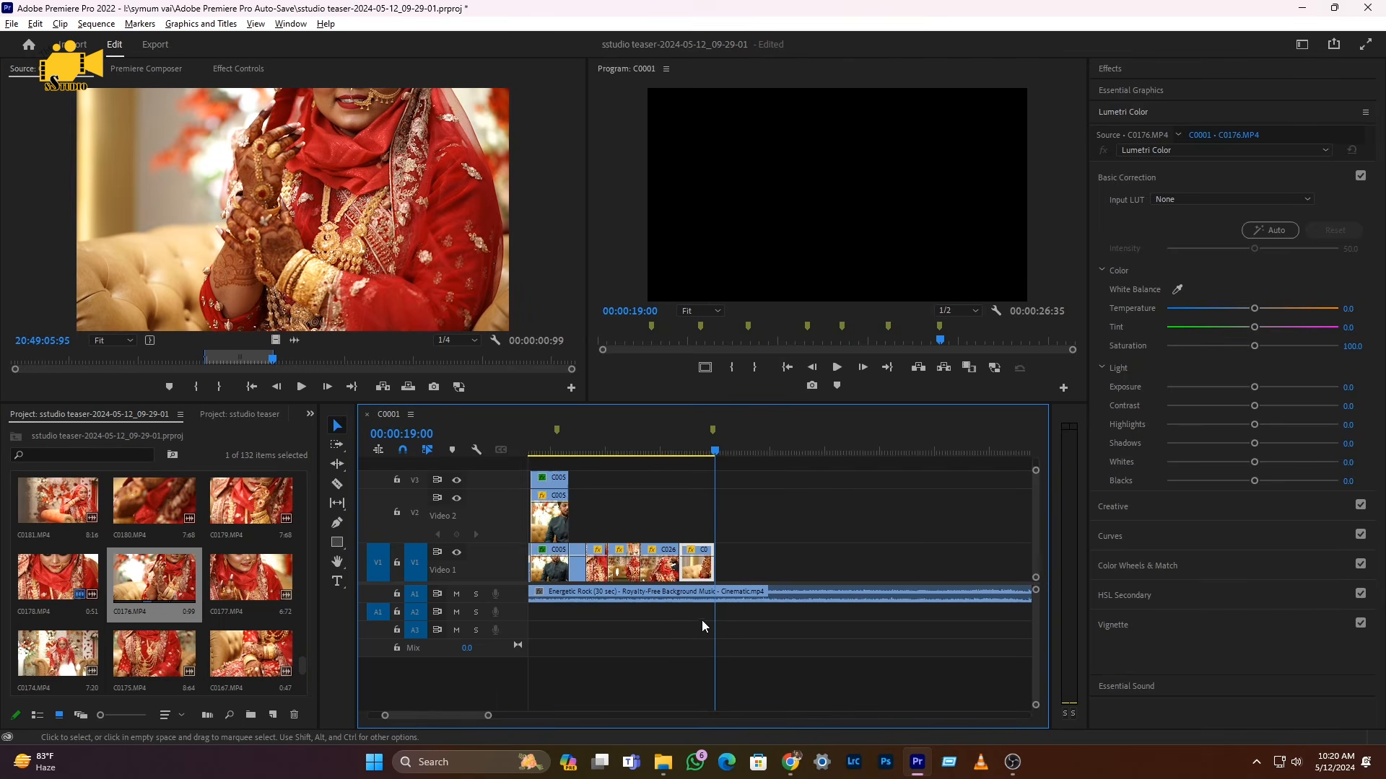
pyautogui.scroll(5, 628, 601)
pyautogui.scroll(3, 797, 570)
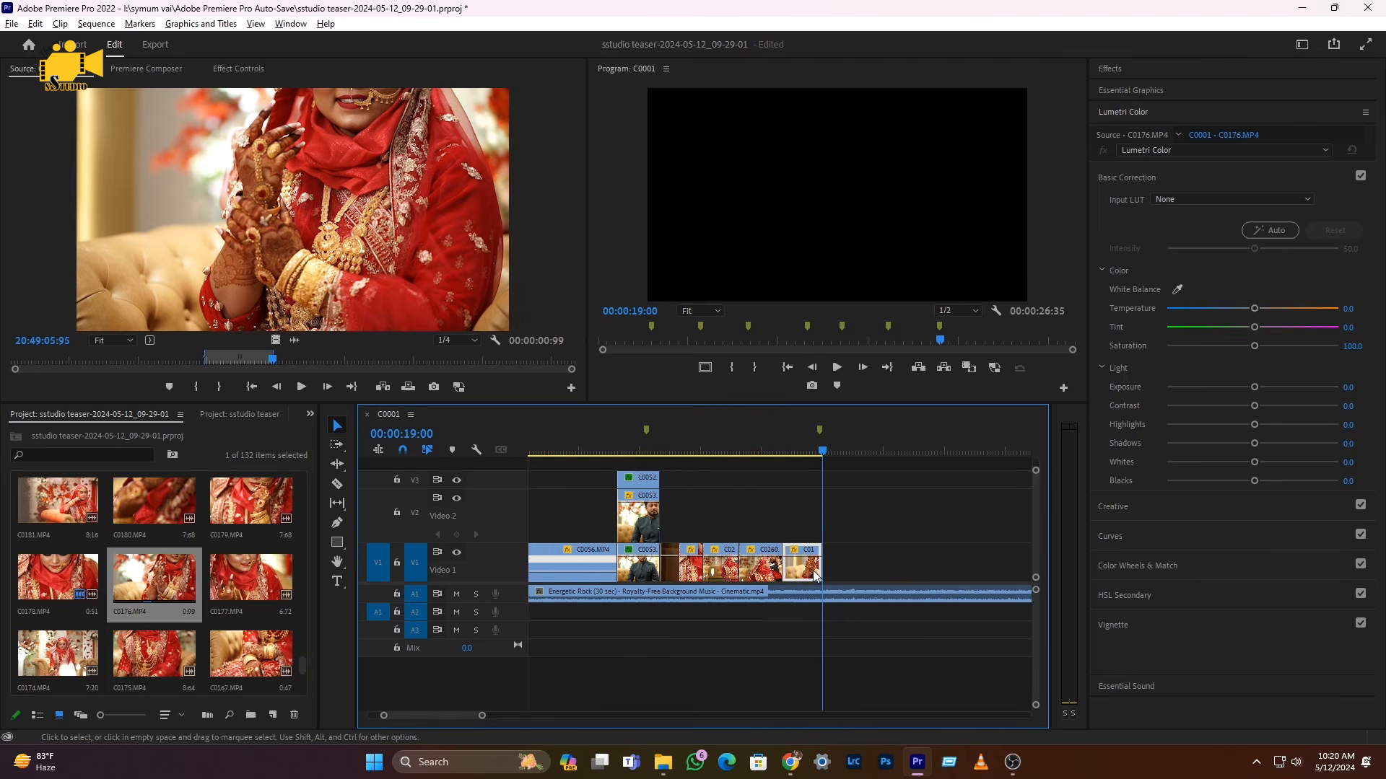
pyautogui.rightClick(807, 570)
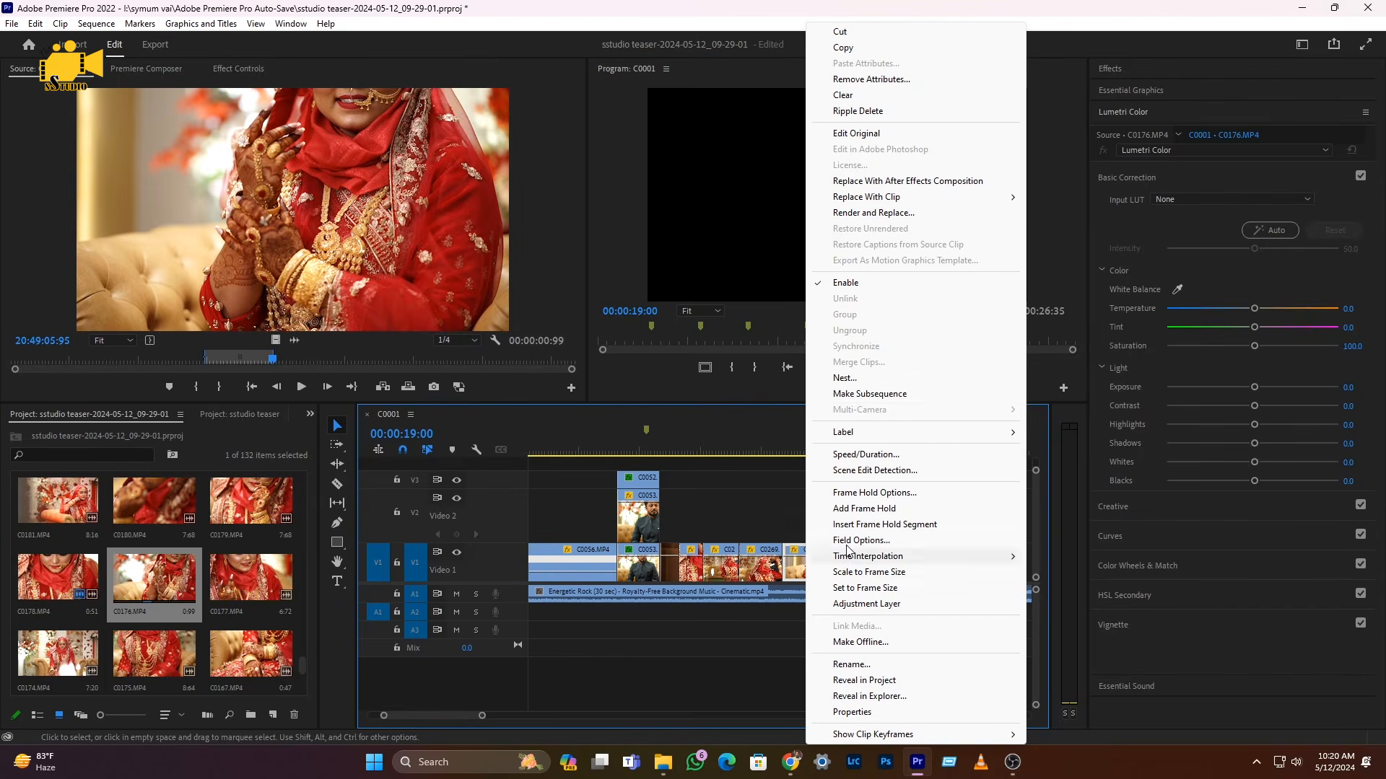
pyautogui.click(855, 455)
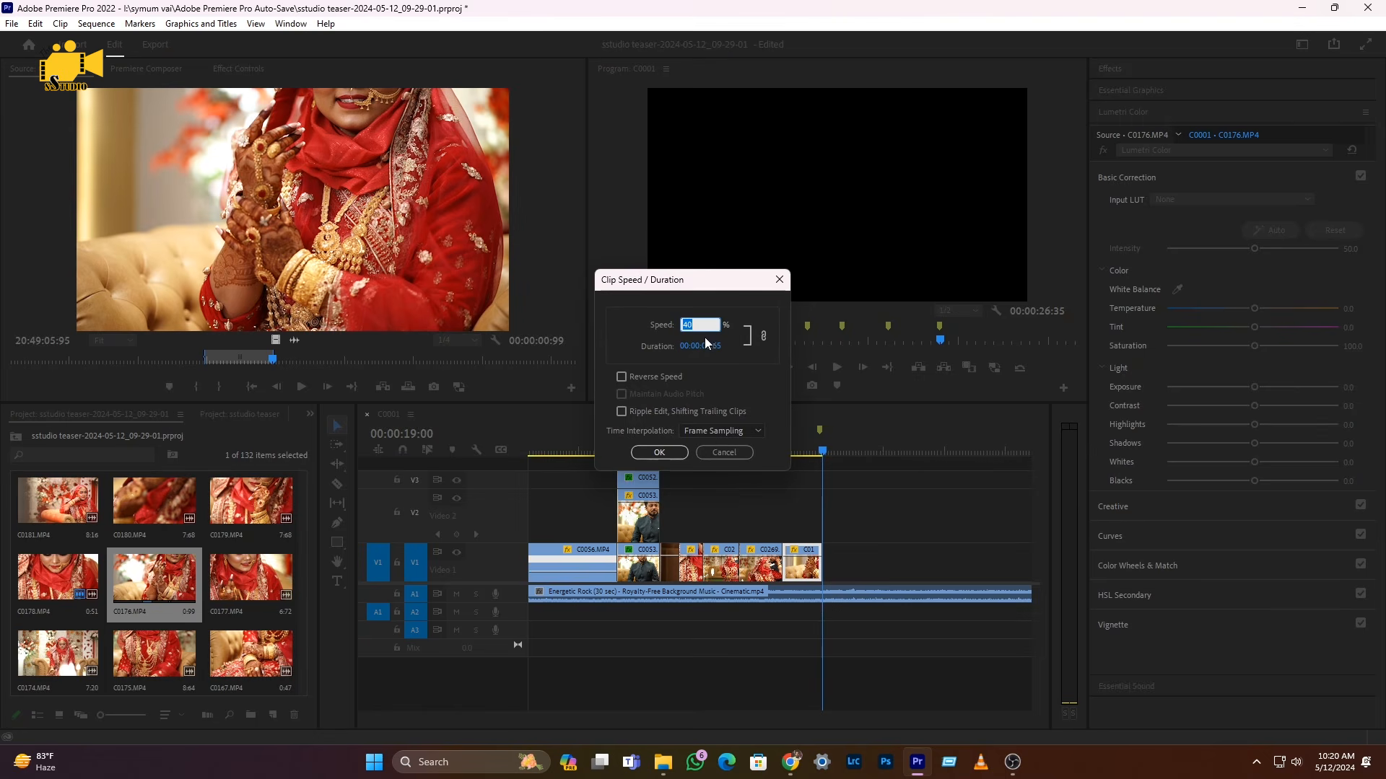
pyautogui.click(657, 453)
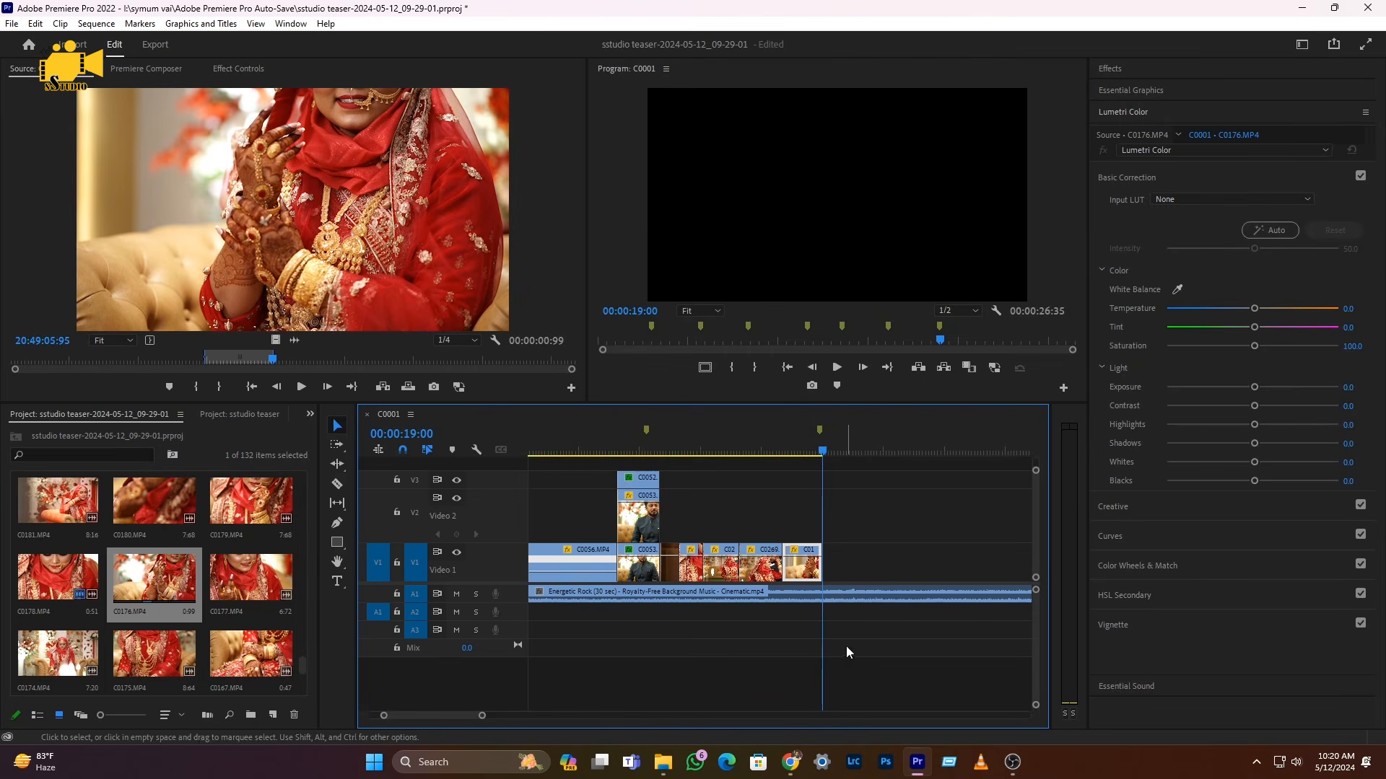
# - Inspect the Show Clip Keyframes options of the C0176.MP4 clip on V1
pyautogui.scroll(-2, 809, 595)
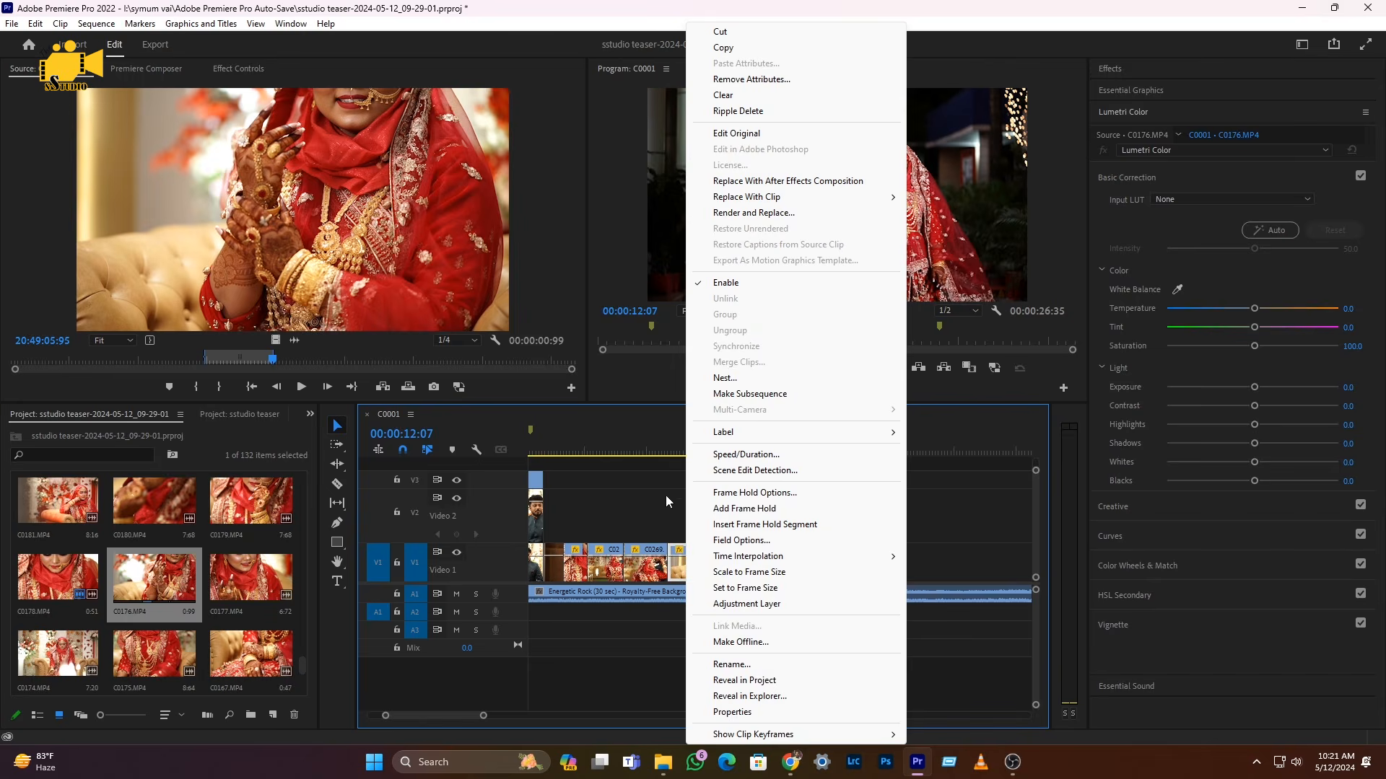
pyautogui.click(673, 452)
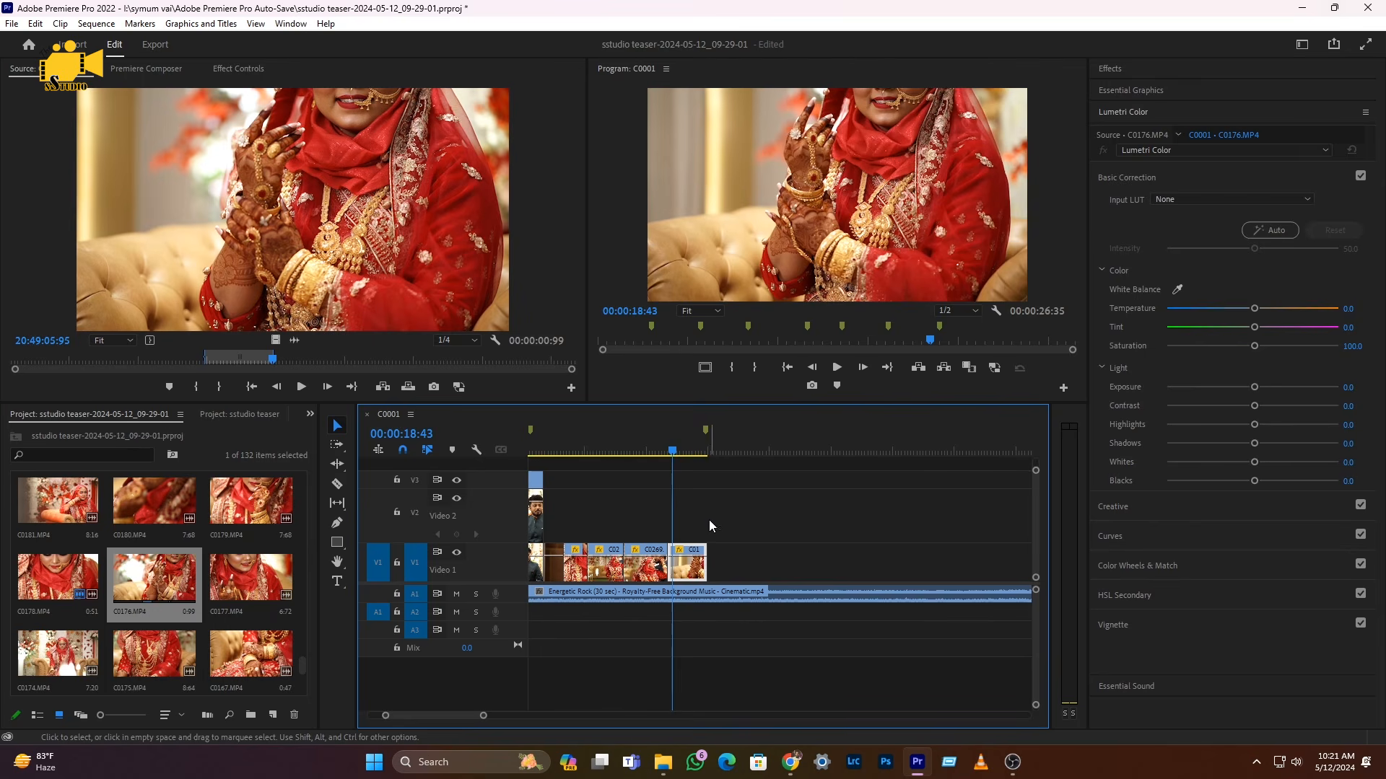
pyautogui.rightClick(690, 568)
pyautogui.click(678, 576)
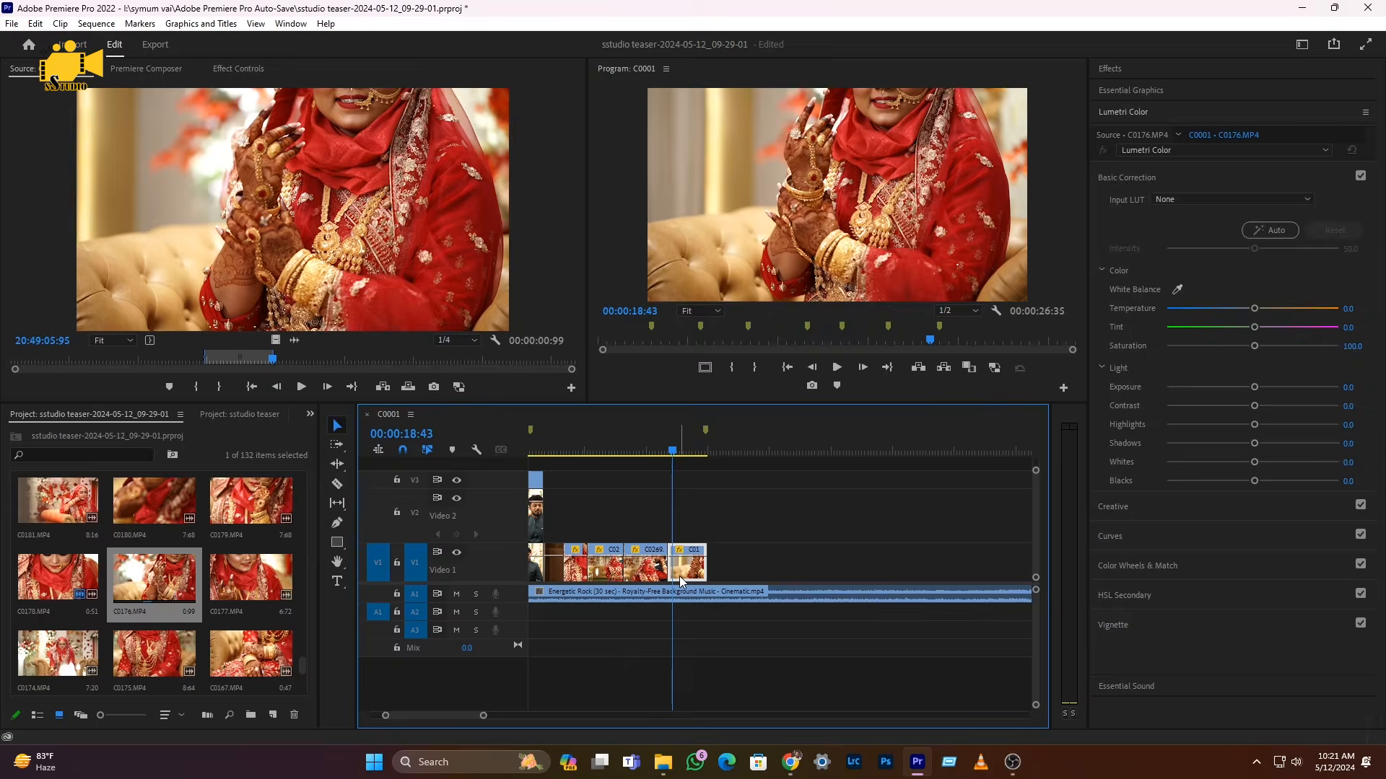
pyautogui.rightClick(680, 577)
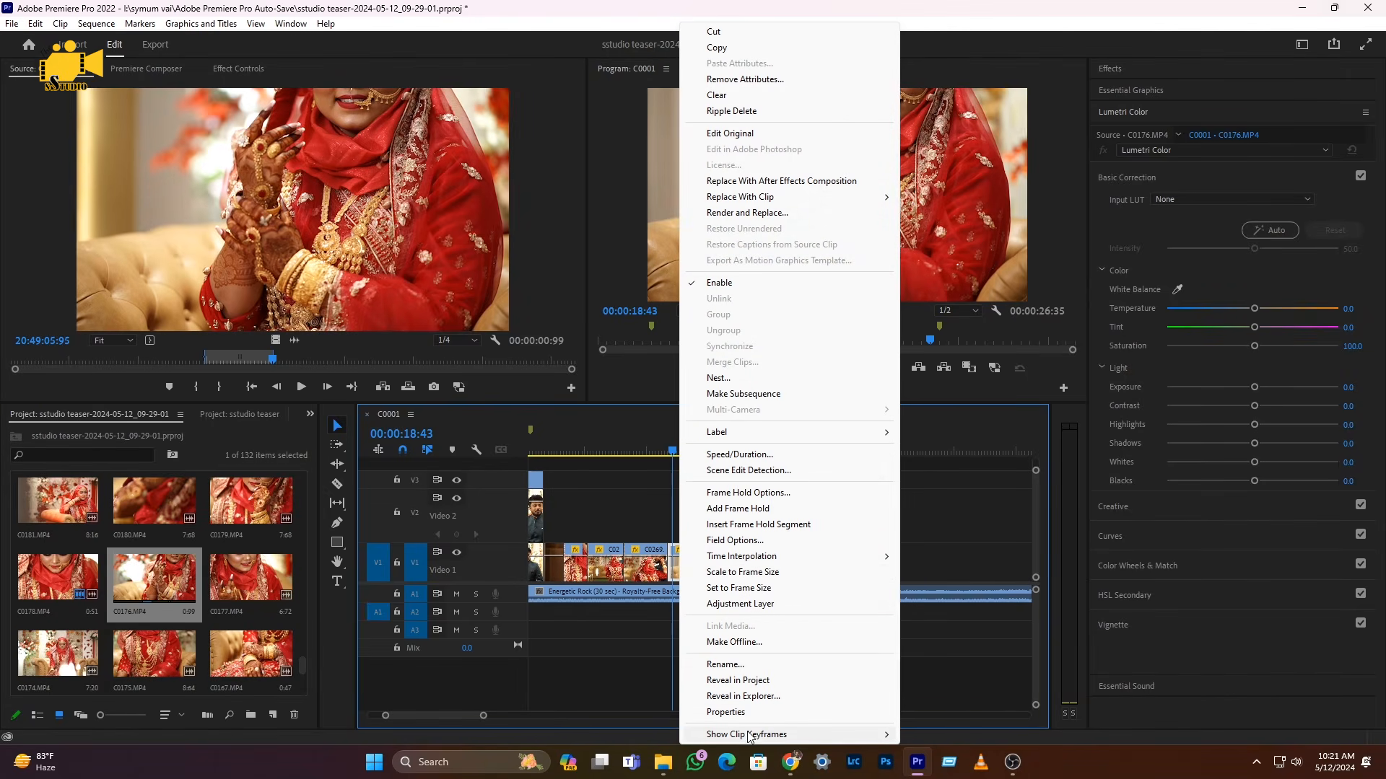
pyautogui.moveTo(750, 736)
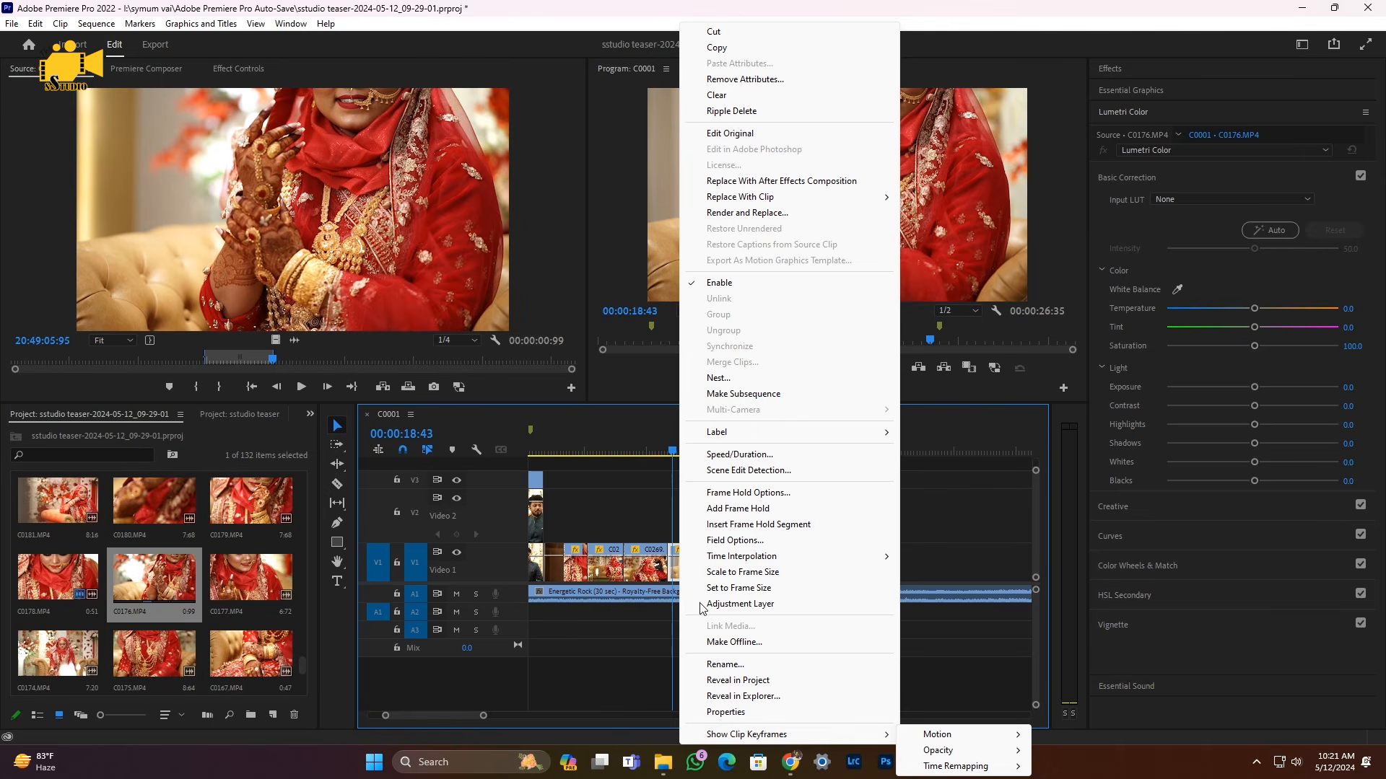
pyautogui.click(665, 648)
pyautogui.scroll(-3, 720, 622)
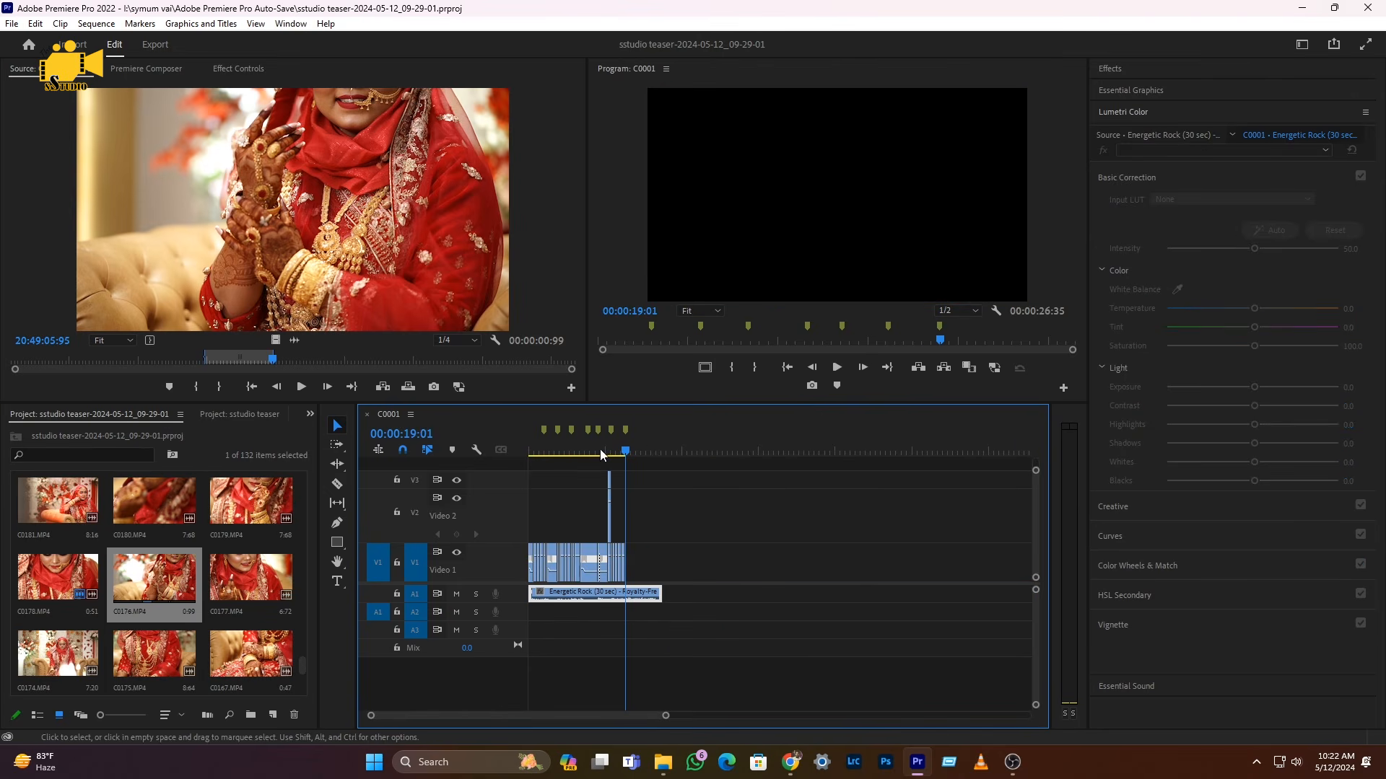
# - Play the sequence from 00:00:00:00 through the last clip to review the edit so far
pyautogui.moveTo(619, 454); pyautogui.dragTo(370, 467)
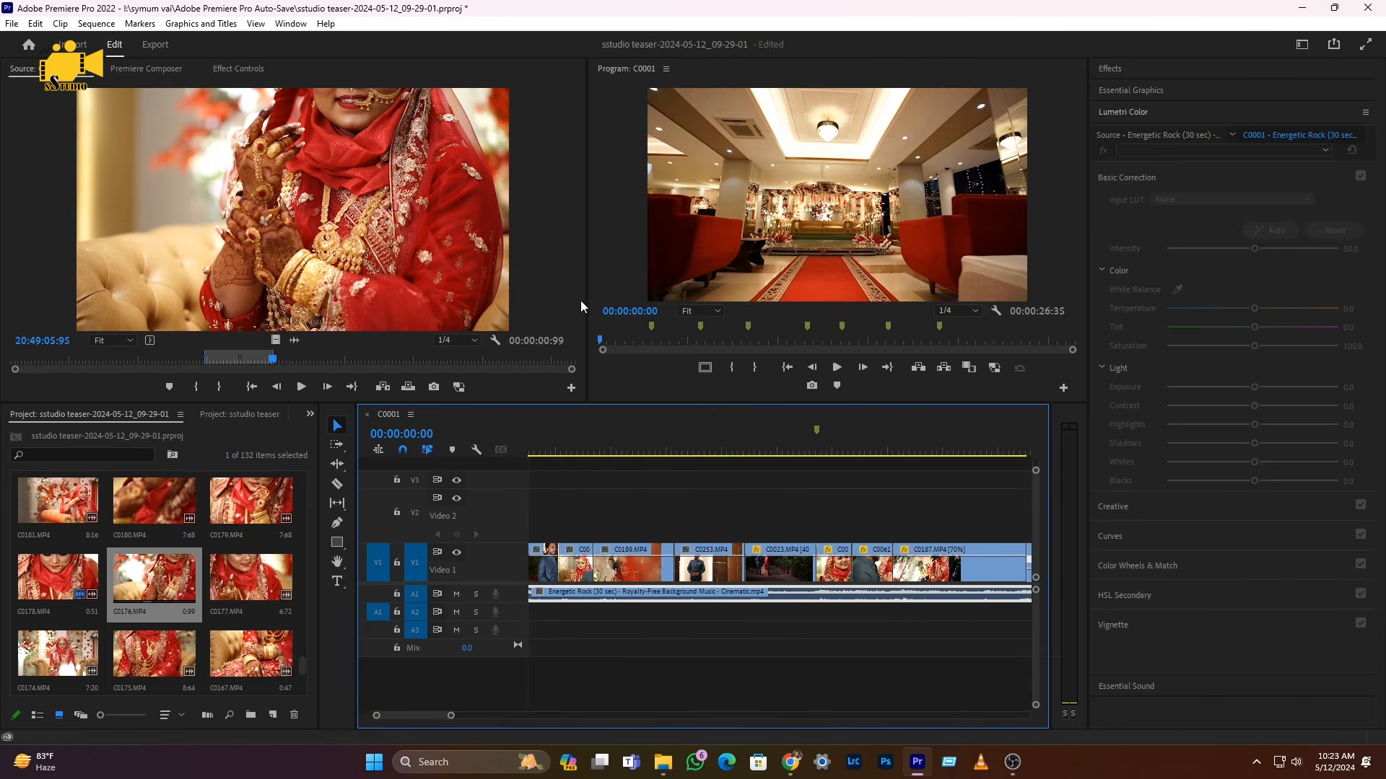
pyautogui.press('space')
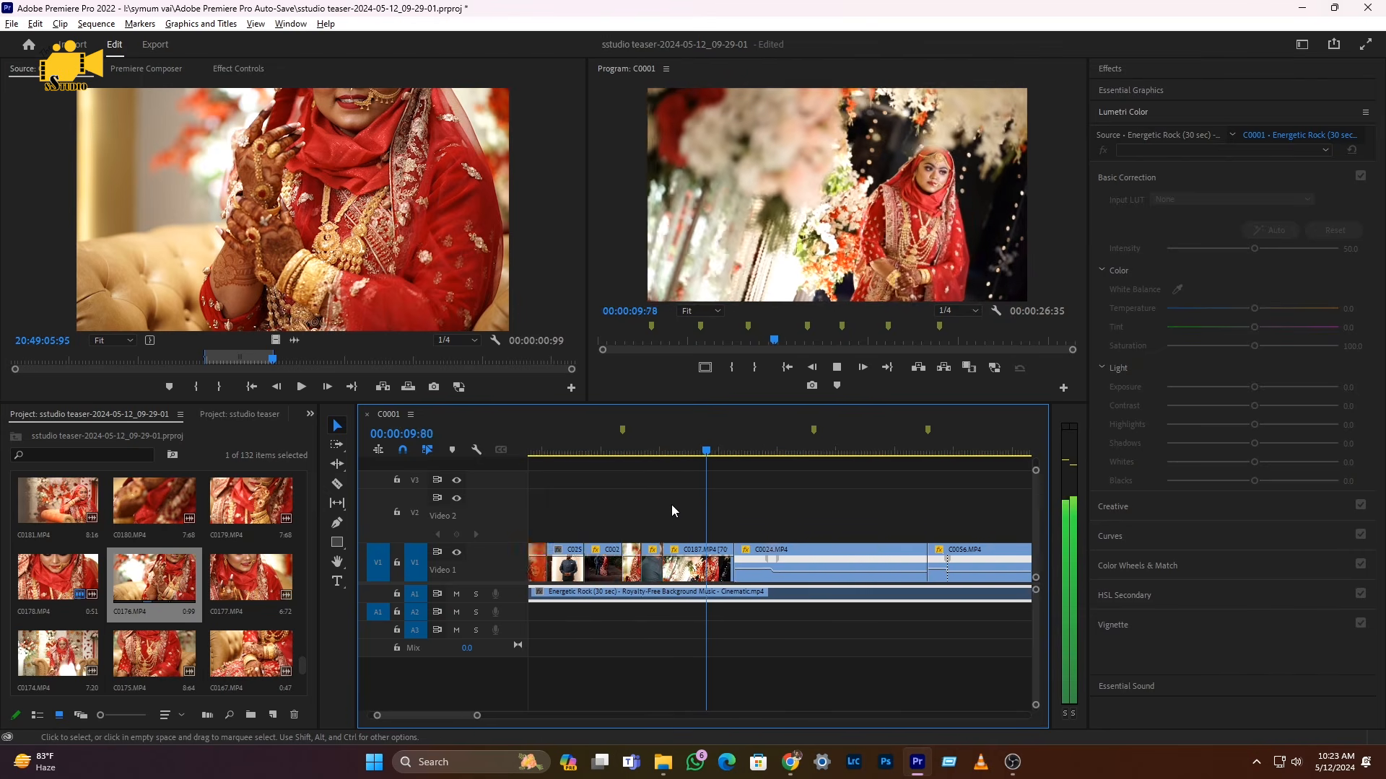
pyautogui.scroll(-3, 672, 509)
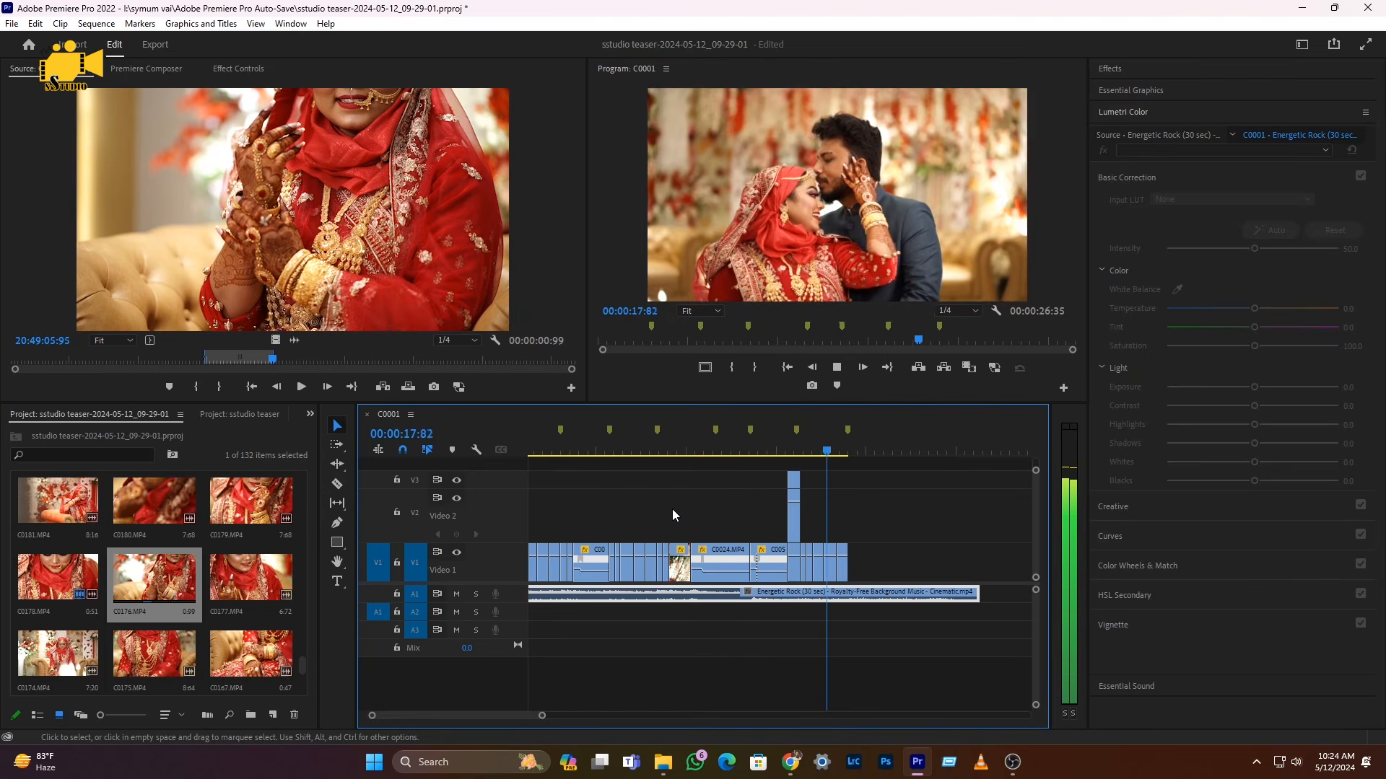
pyautogui.scroll(-3, 795, 530)
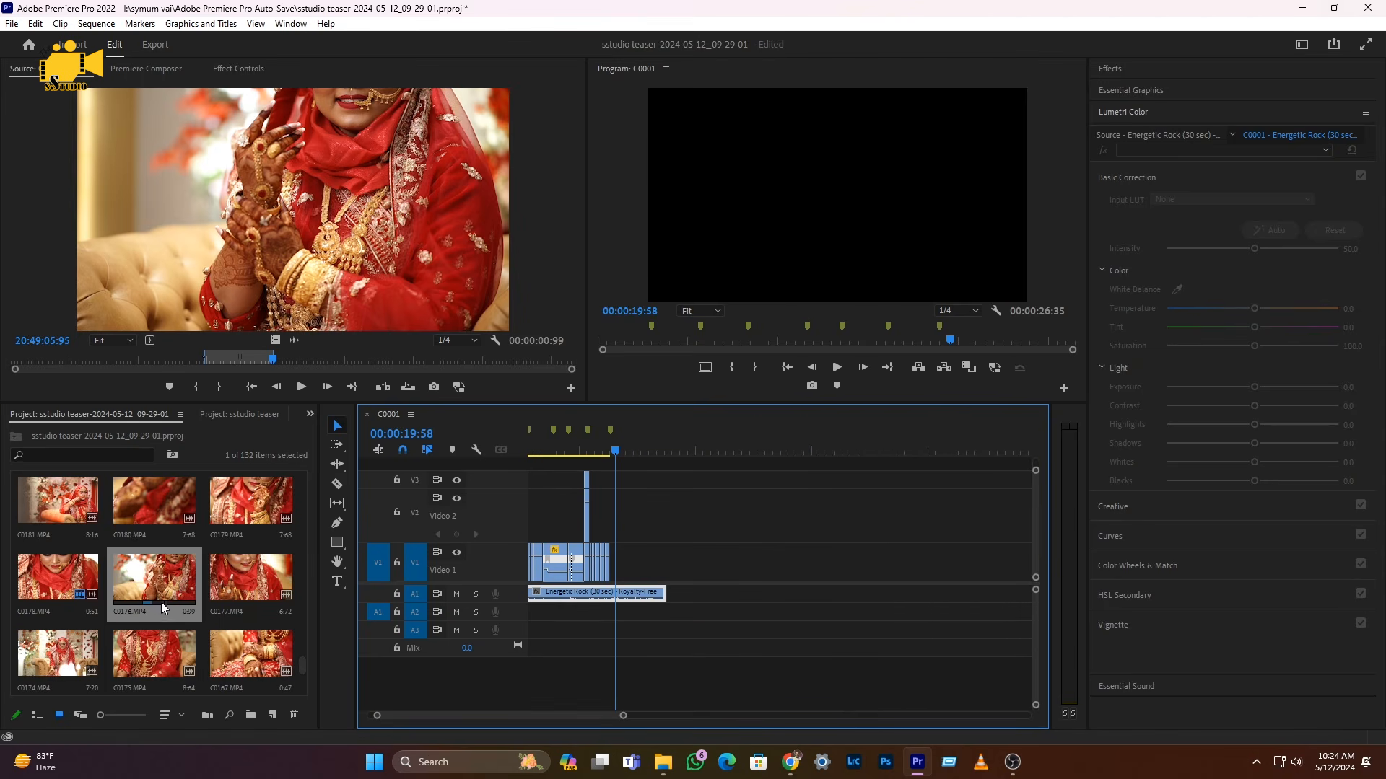
# - Mark a short range of C0262.MP4 with in and out points and place it on V1 after C0176.MP4
pyautogui.scroll(-5, 159, 603)
pyautogui.scroll(8, 114, 617)
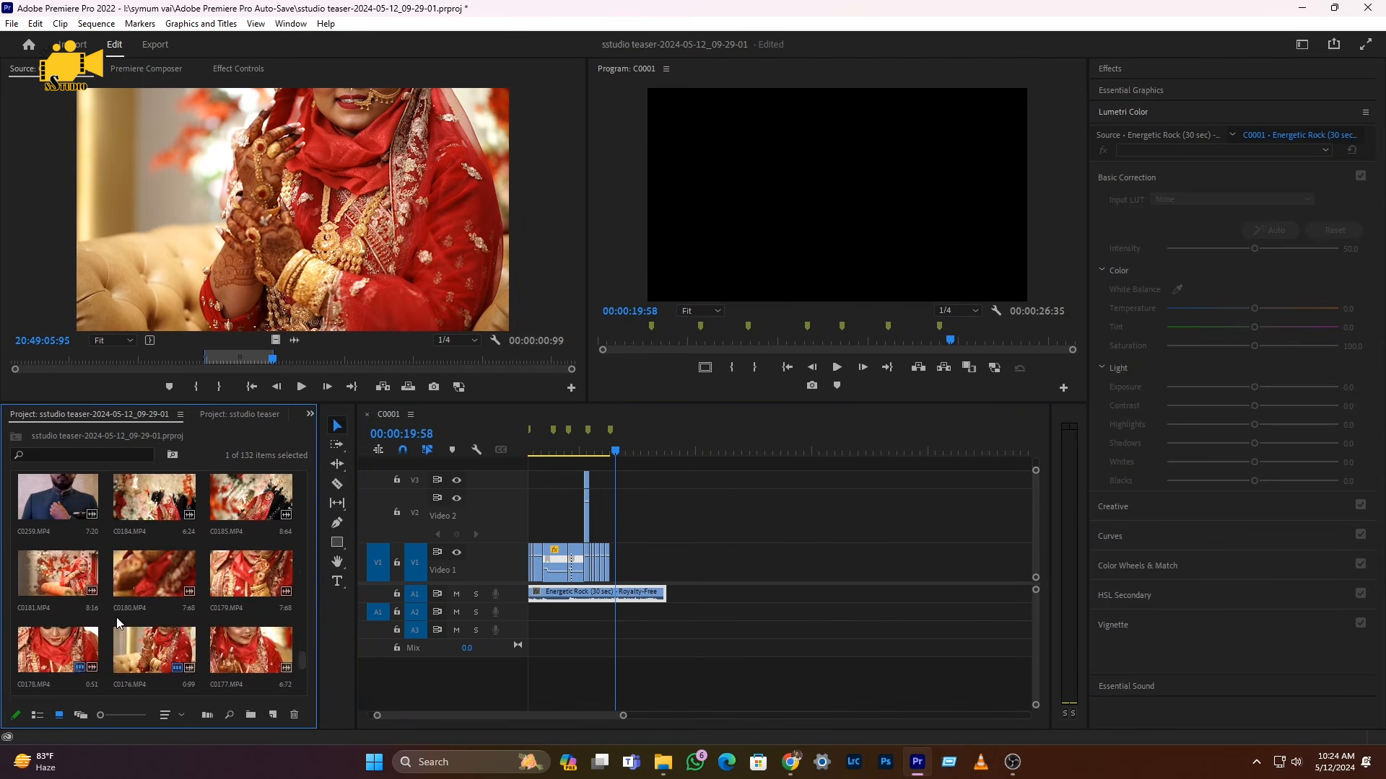
pyautogui.doubleClick(61, 501)
pyautogui.click(200, 354)
pyautogui.moveTo(201, 354); pyautogui.dragTo(371, 360)
pyautogui.press('i')
pyautogui.press('o')
pyautogui.moveTo(275, 340); pyautogui.dragTo(640, 563)
# - Mark a short range of C0264.MP4 with in and out points and place it on V1 beyond C0262.MP4
pyautogui.doubleClick(154, 500)
pyautogui.click(285, 360)
pyautogui.moveTo(287, 363); pyautogui.dragTo(364, 361)
pyautogui.press('i')
pyautogui.press('o')
pyautogui.moveTo(275, 340); pyautogui.dragTo(669, 563)
# - Mark a short range of C0268.MP4 and place it on V1 beyond C0264.MP4
pyautogui.scroll(2, 86, 578)
pyautogui.doubleClick(57, 575)
pyautogui.moveTo(407, 366); pyautogui.dragTo(482, 364)
pyautogui.press('i')
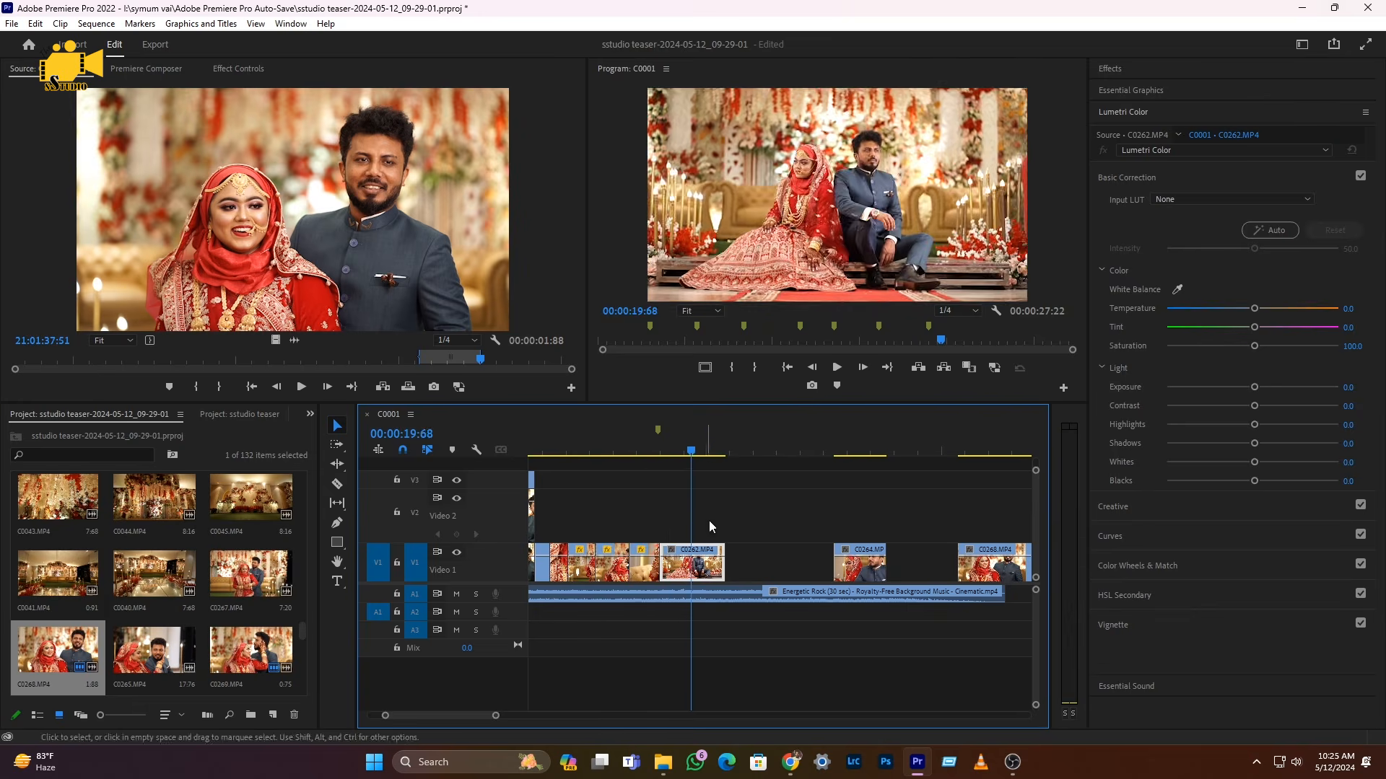
# - Close the gaps after C0262.MP4 on V1 and split the newly added footage at the beat found by playback
pyautogui.press('space')
pyautogui.scroll(-4, 729, 573)
pyautogui.moveTo(903, 575); pyautogui.dragTo(704, 577)
pyautogui.press('space')
pyautogui.click(575, 451)
pyautogui.scroll(3, 671, 538)
pyautogui.press('space')
pyautogui.press('space')
pyautogui.hotkey('ctrl', 'k')
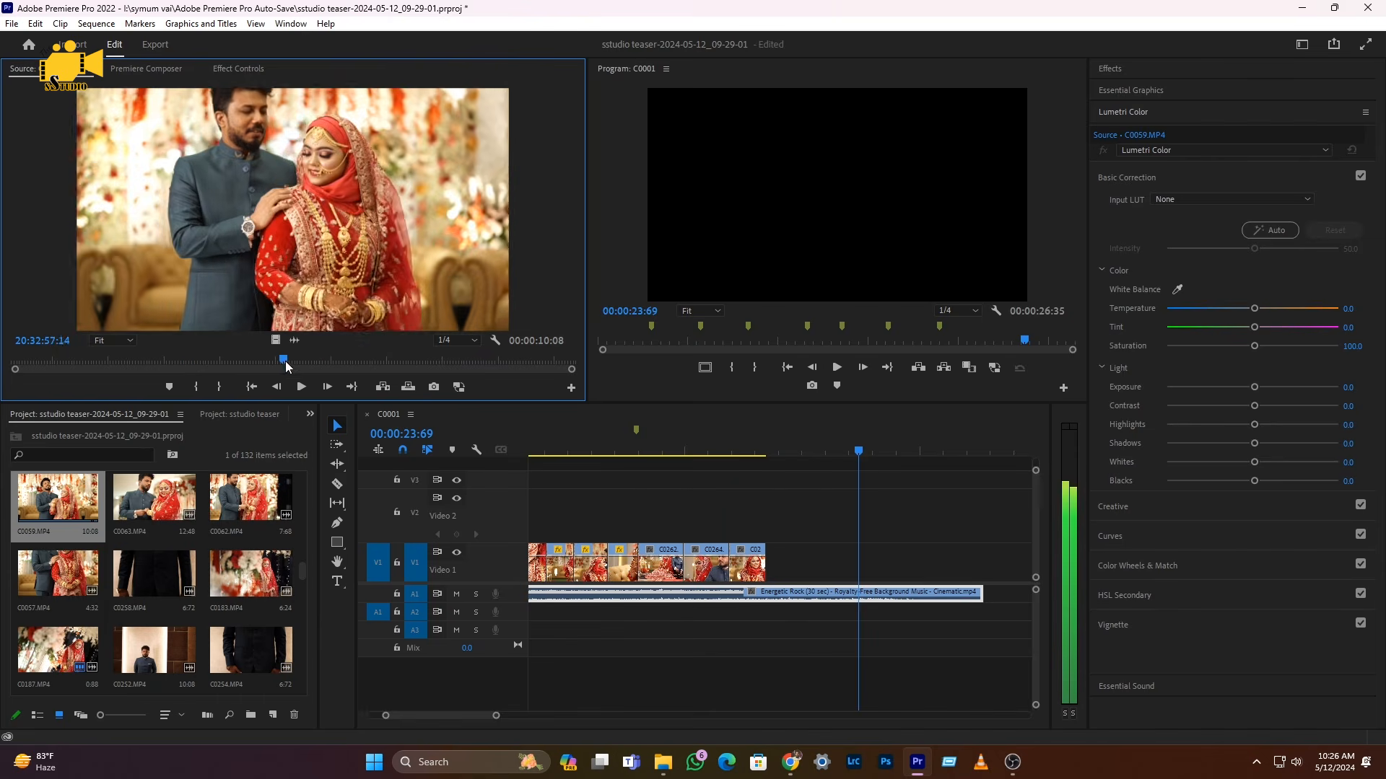
# - Mark short ranges of C0059.MP4 and C0183.MP4 and place them in that order after the last clip on V1
pyautogui.moveTo(285, 359); pyautogui.dragTo(770, 563)
pyautogui.click(195, 388)
pyautogui.press('space')
pyautogui.press('space')
pyautogui.click(219, 387)
pyautogui.click(742, 451)
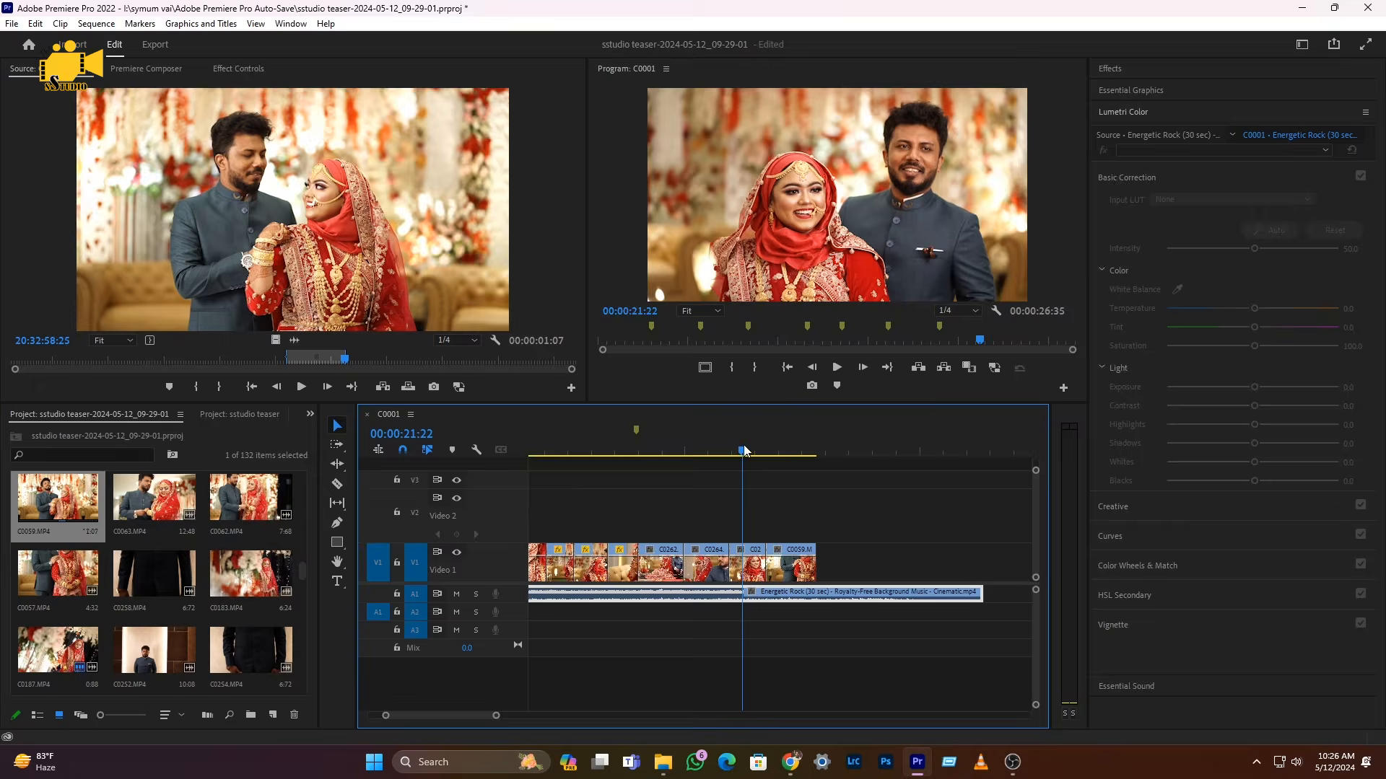
pyautogui.moveTo(390, 359); pyautogui.dragTo(215, 362)
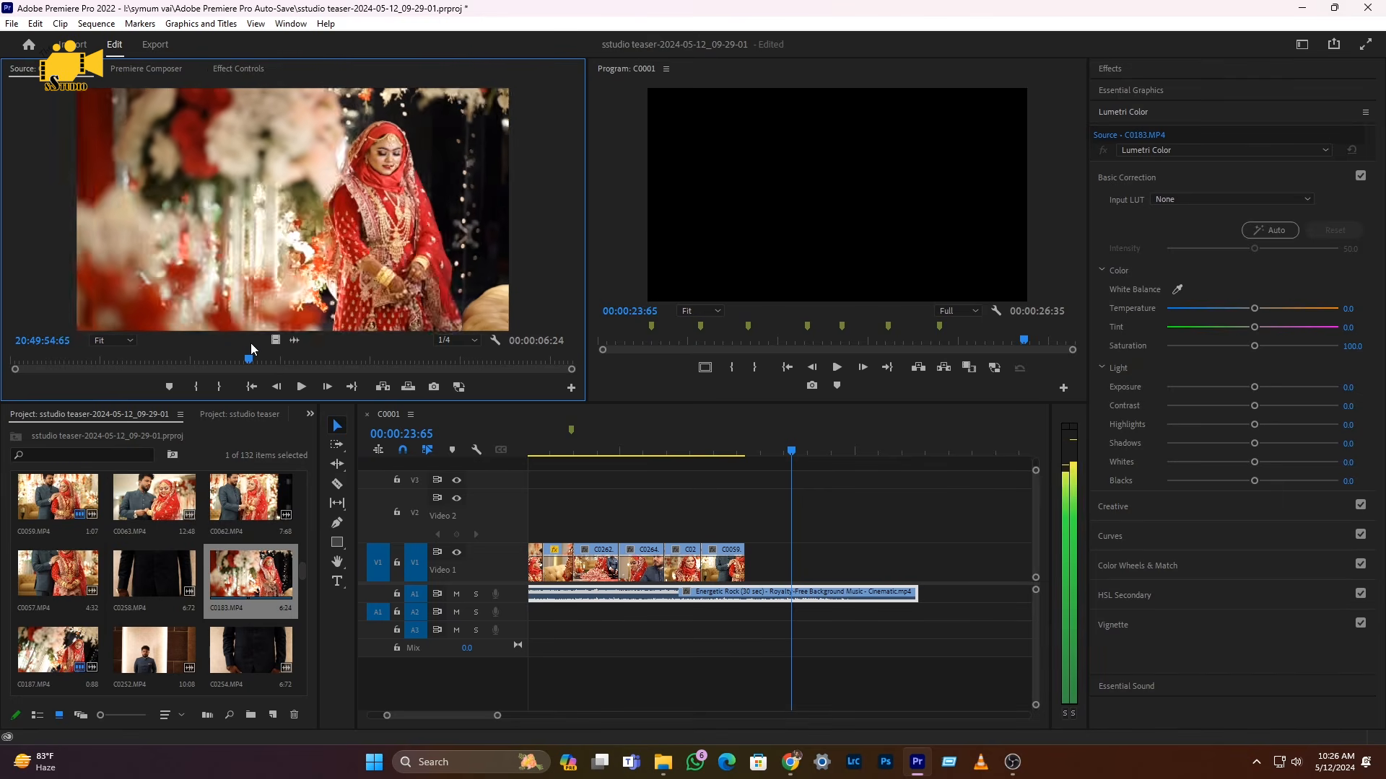
pyautogui.press('i')
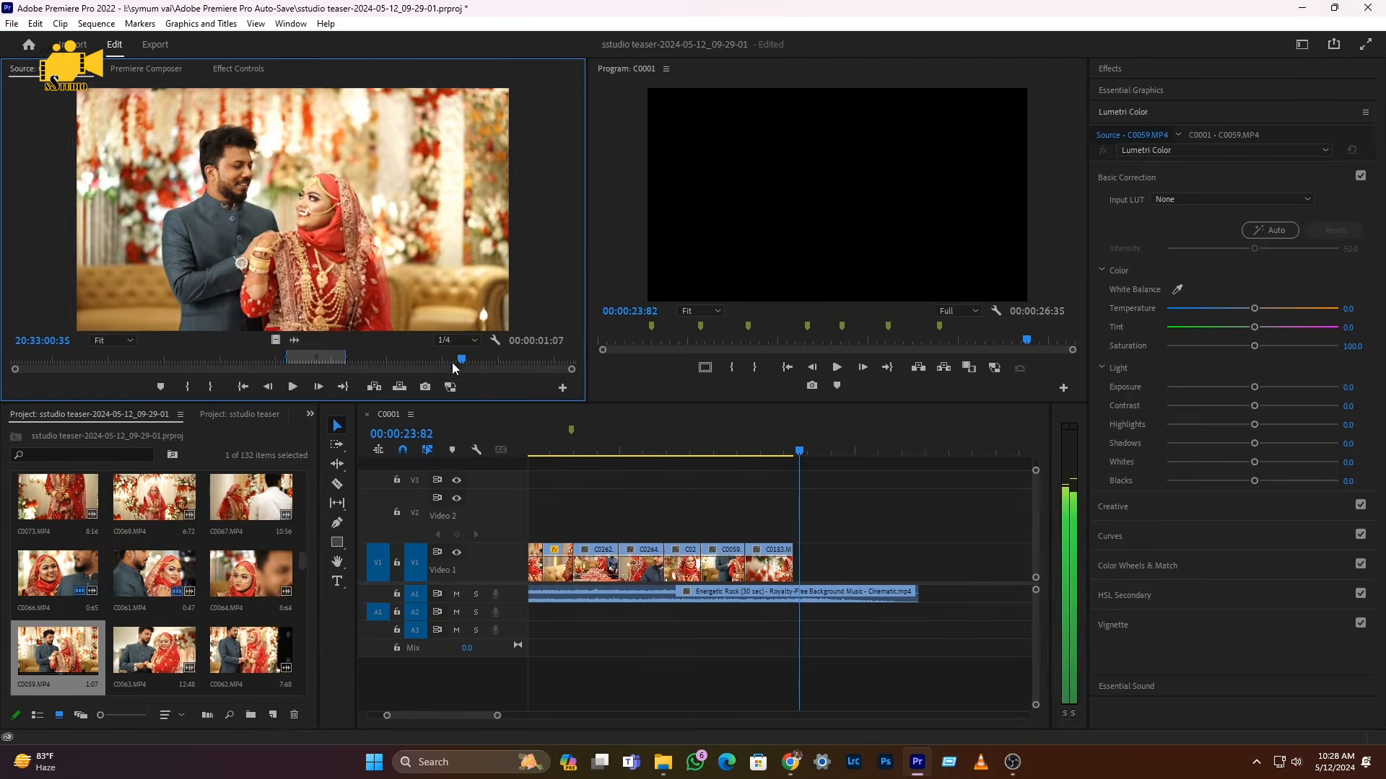
# - Try to place another copy of C0059.MP4 with its audio beyond C0183.MP4 in the timeline
pyautogui.scroll(1, 91, 663)
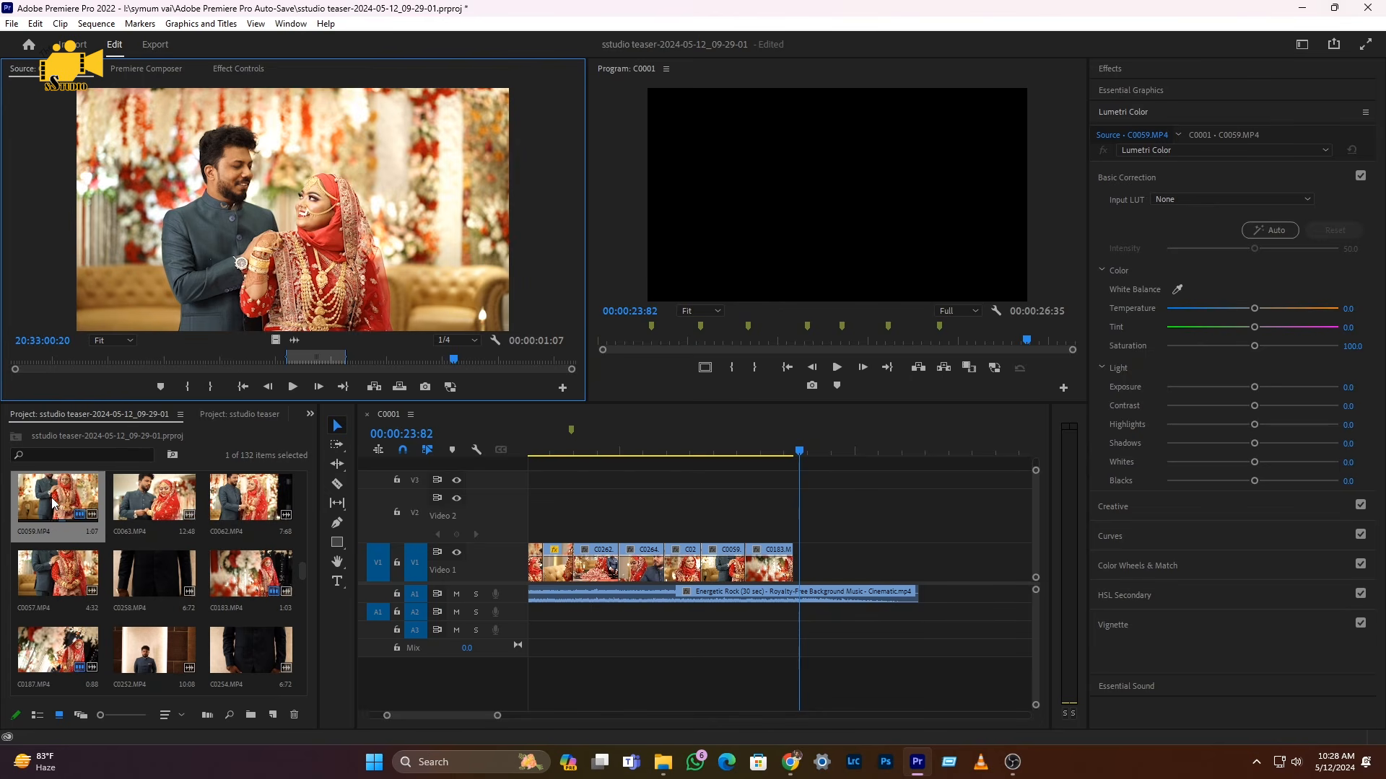
pyautogui.moveTo(54, 503); pyautogui.dragTo(856, 588)
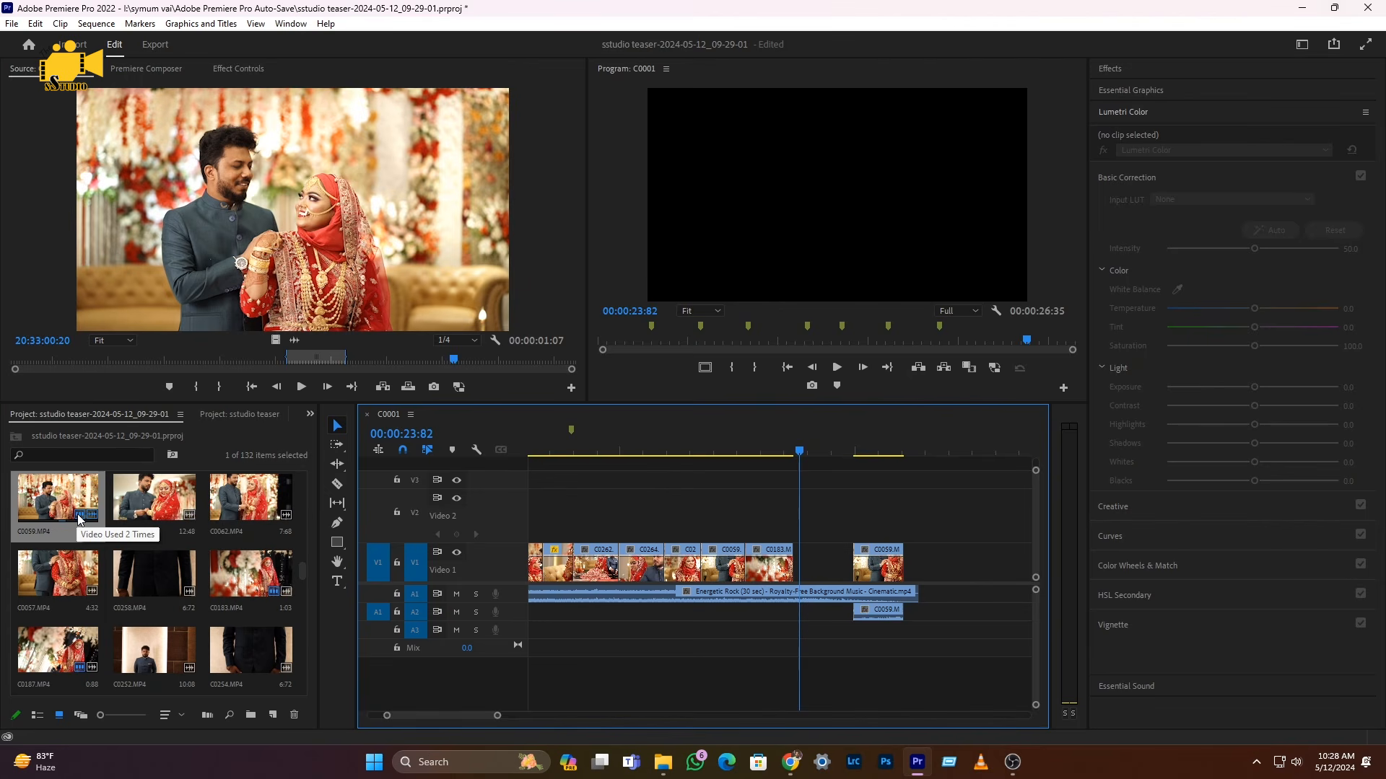
pyautogui.hotkey('ctrl', 'z')
pyautogui.hotkey('ctrl', 'z')
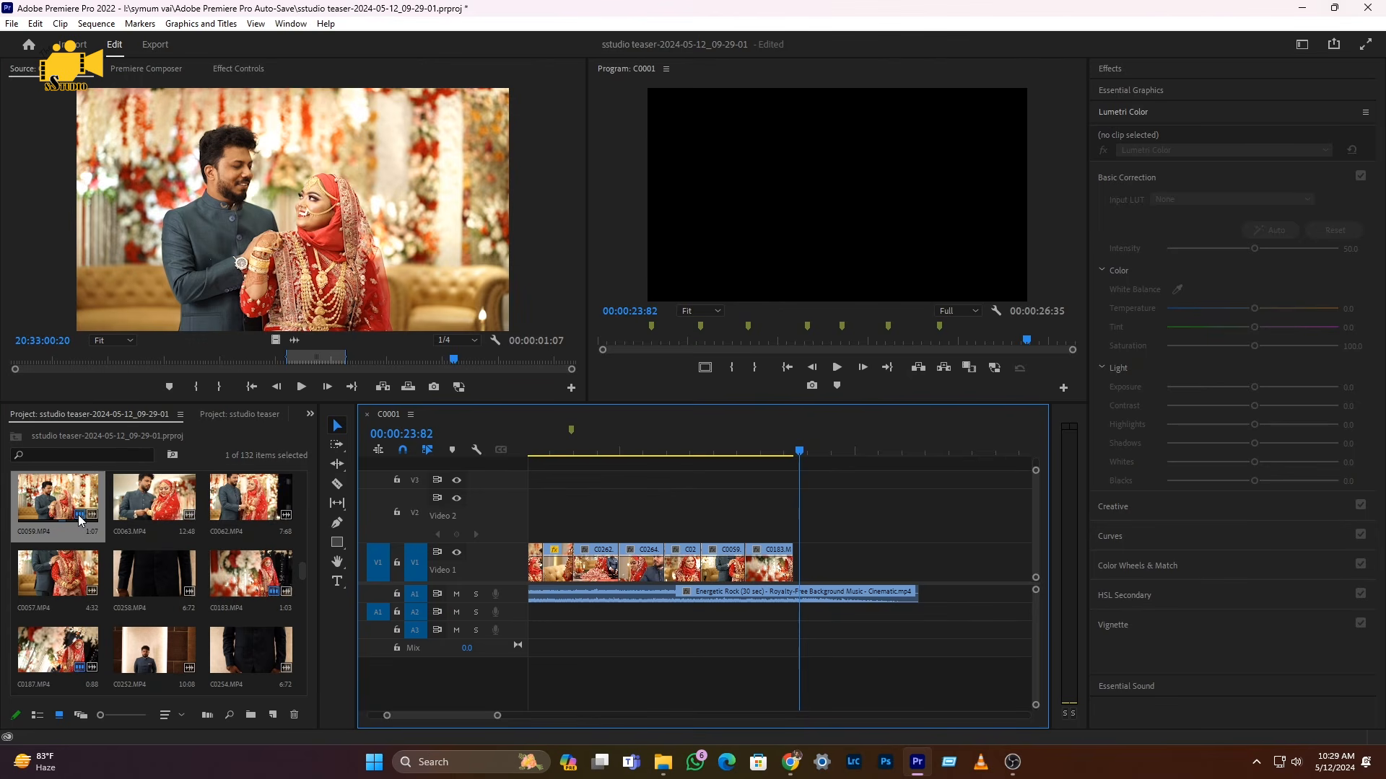
# - Mark a short range of C0263.MP4 showing the seated couple and place it on V1 after C0183.MP4
pyautogui.scroll(-2, 171, 637)
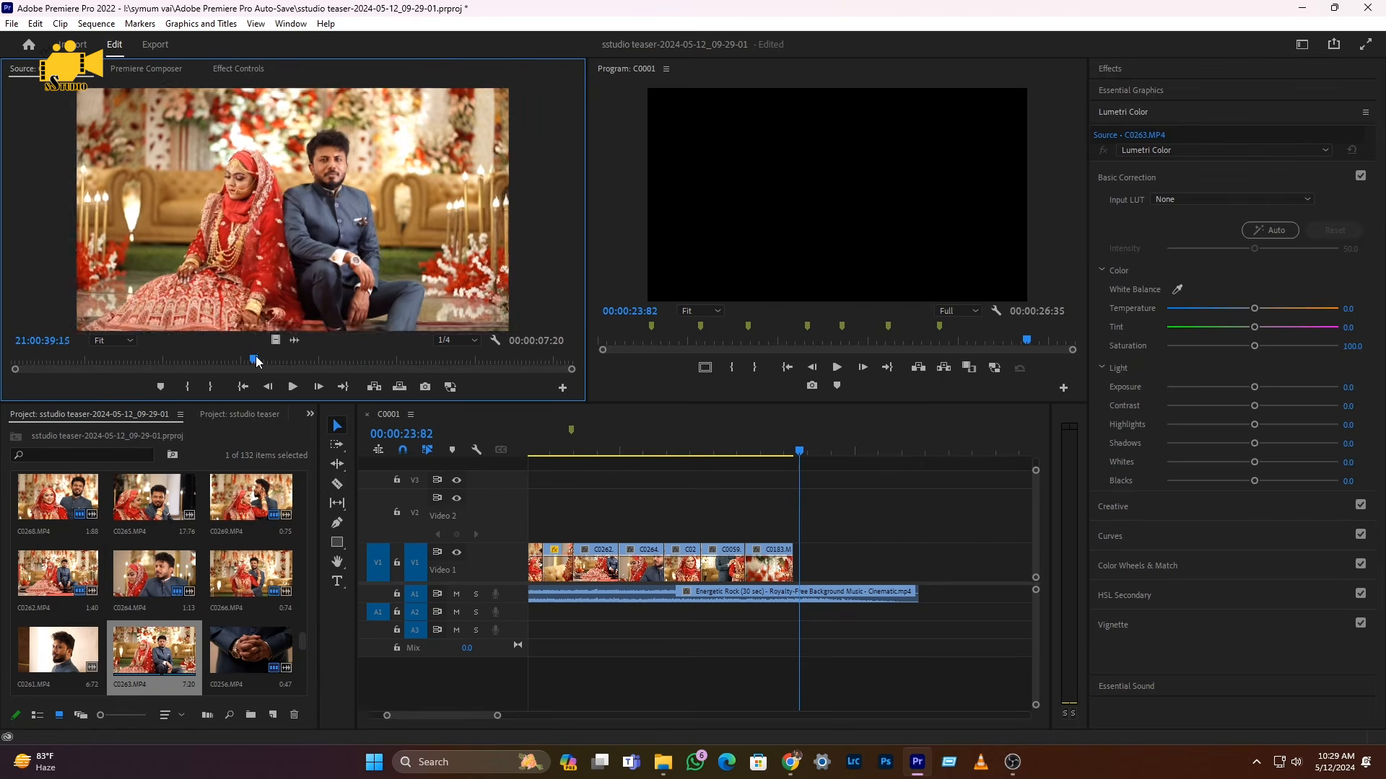
pyautogui.moveTo(260, 359); pyautogui.dragTo(385, 353)
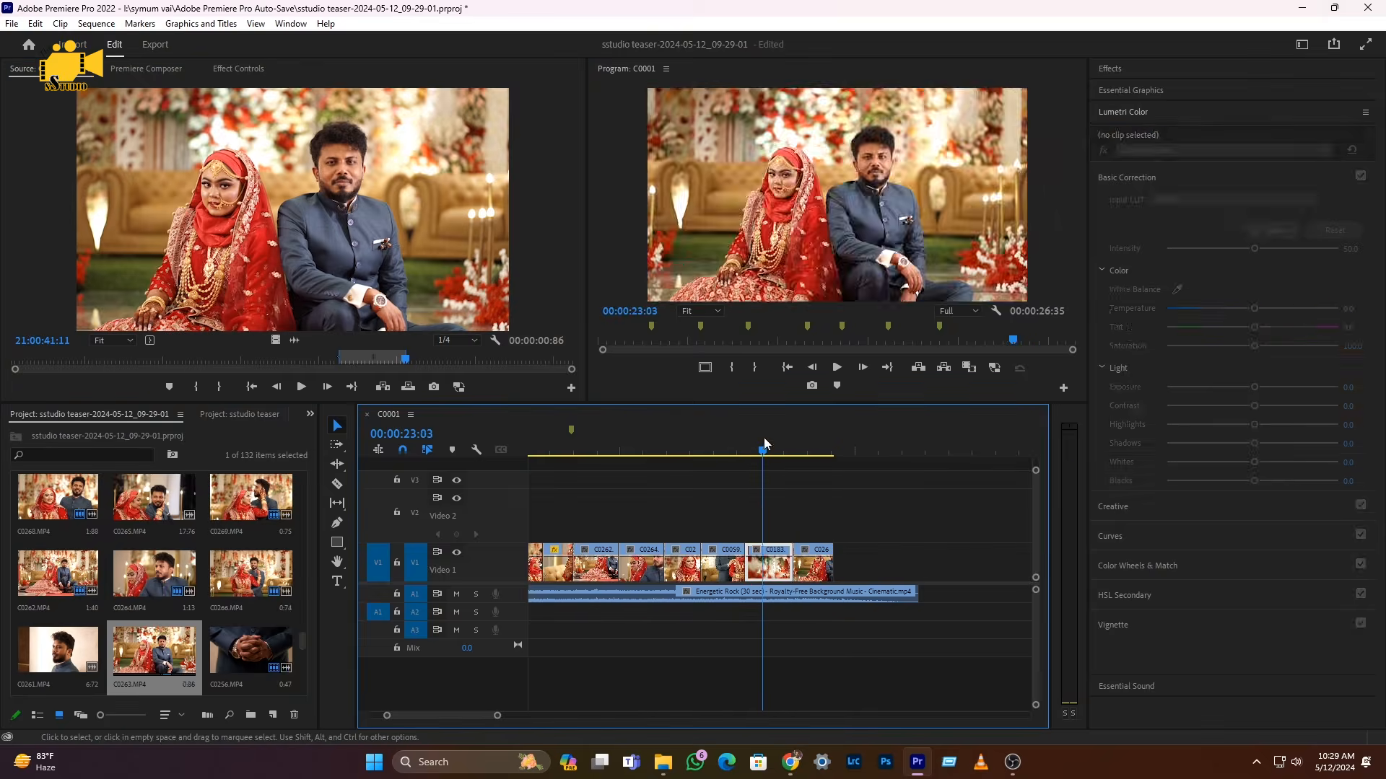
pyautogui.press('-')
pyautogui.press('Up')
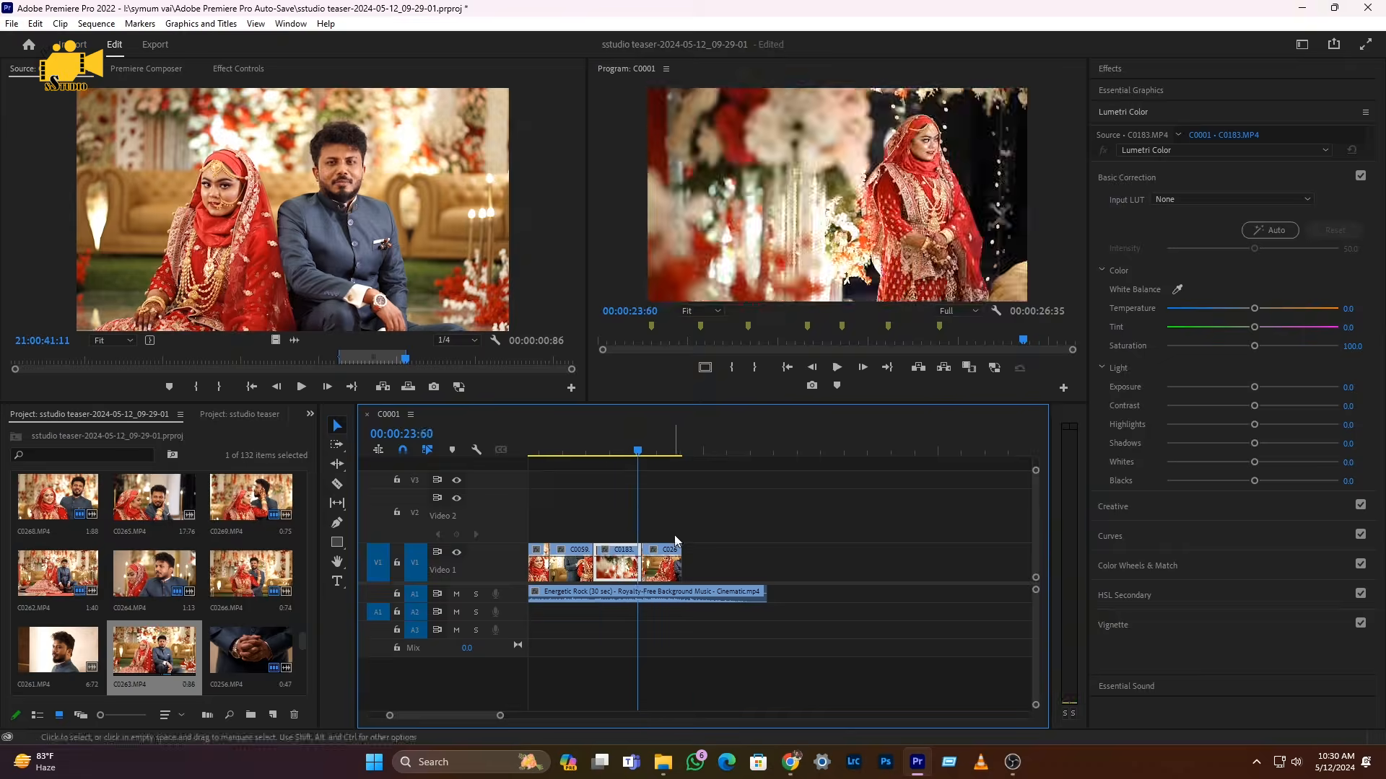
# - Set the speed of the C0263.MP4 clip on V1 to 40%
pyautogui.click(671, 556)
pyautogui.hotkey('ctrl', 'r')
pyautogui.write('40')
pyautogui.click(655, 451)
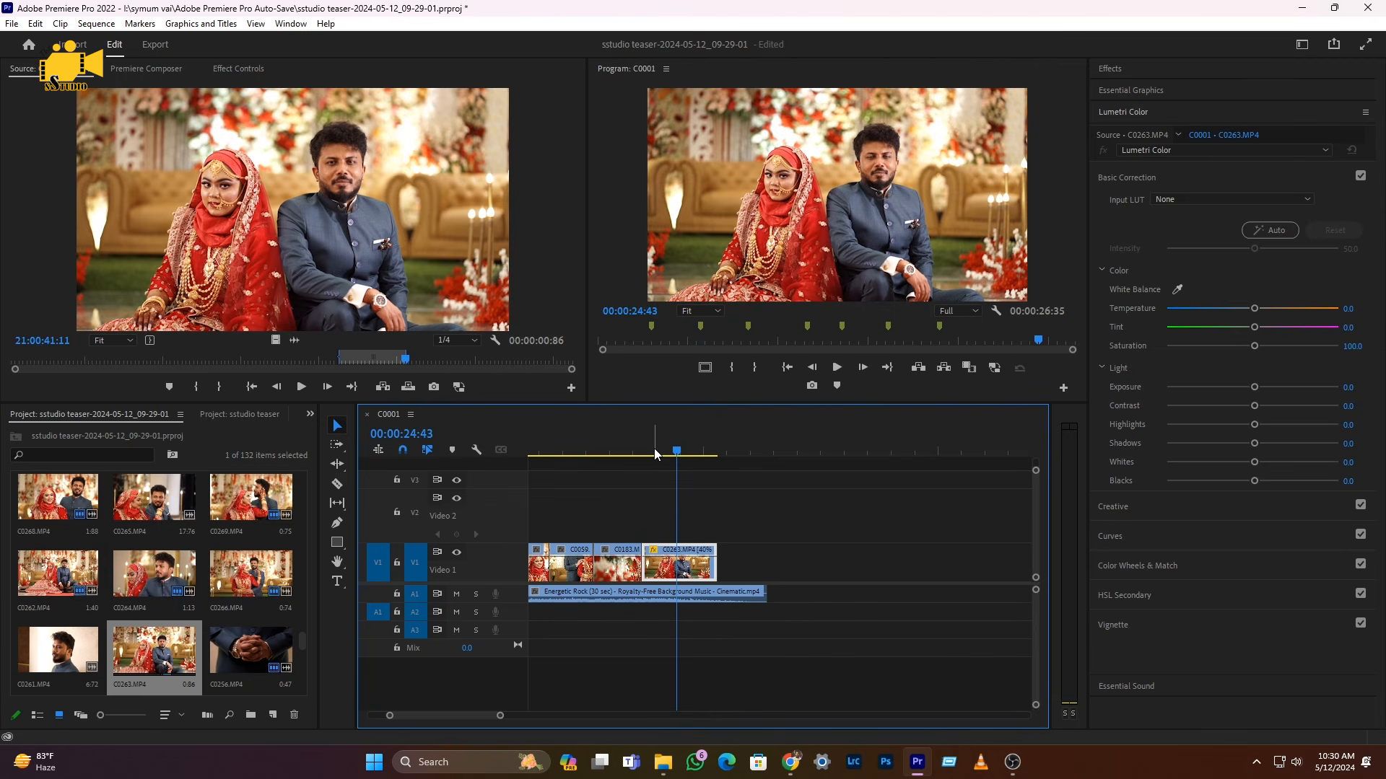
# - Play to the beat, split C0263.MP4 at 00:00:24:43 and delete the part after the cut
pyautogui.moveTo(654, 449); pyautogui.dragTo(635, 453)
pyautogui.press('space')
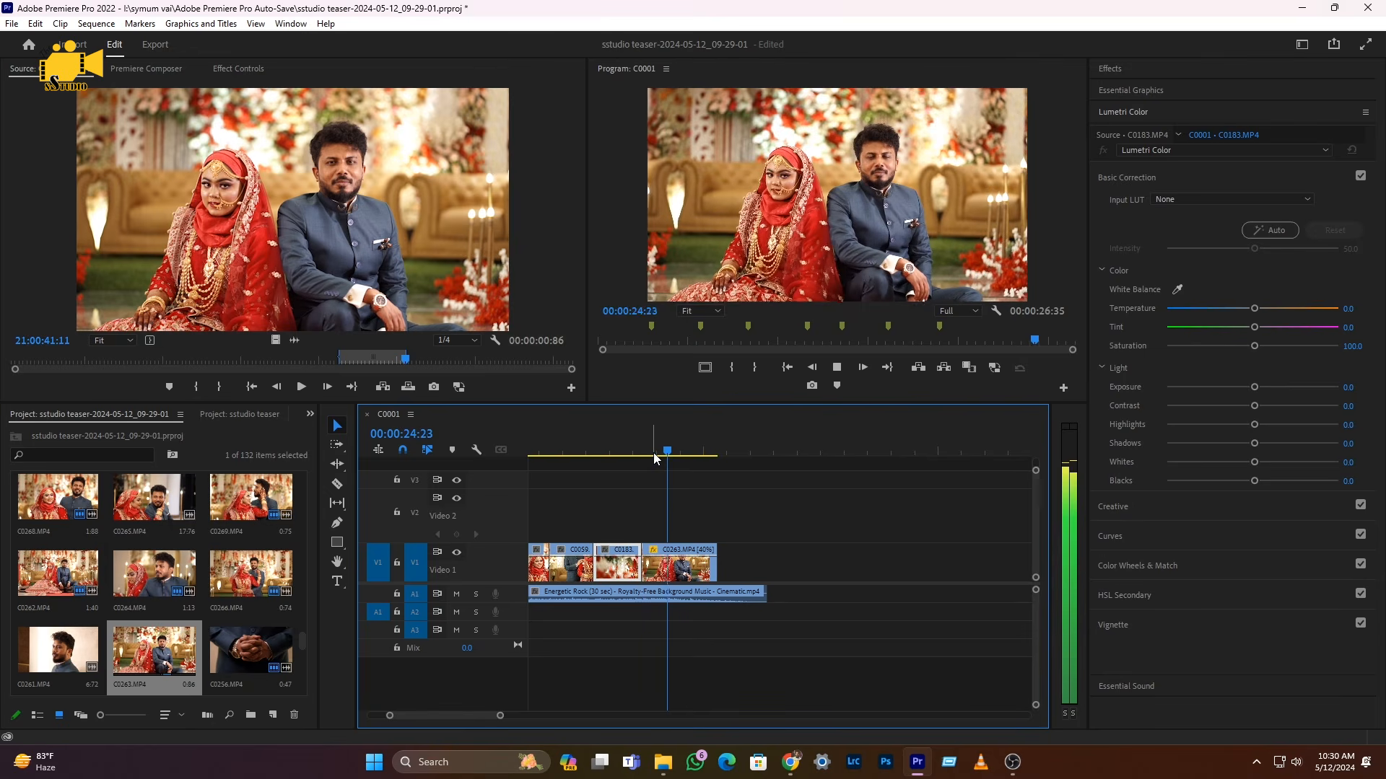
pyautogui.press('space')
pyautogui.press('c')
pyautogui.click(677, 570)
pyautogui.press('v')
pyautogui.click(699, 567)
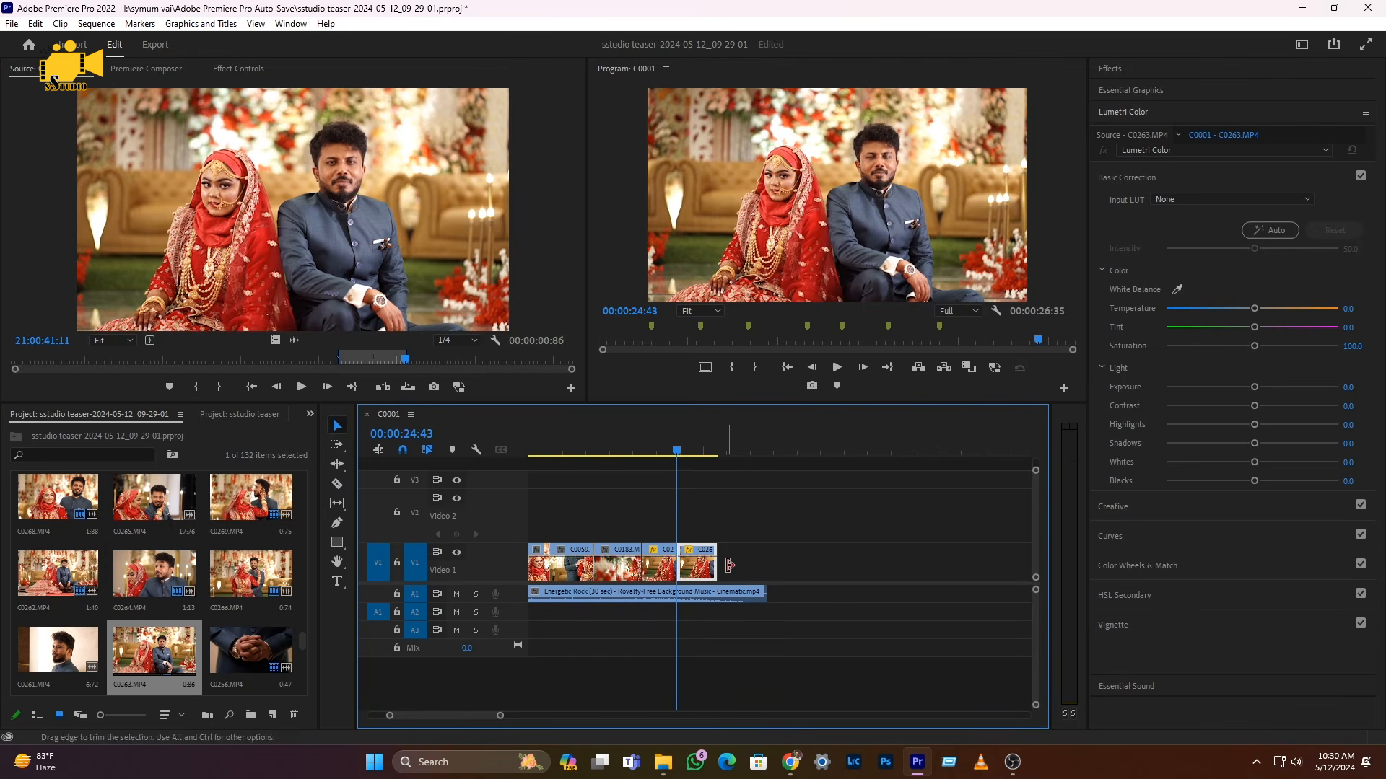
pyautogui.press('Delete')
# - Mark a range of about 2 seconds in C0028.MP4 showing the couple under the string lights and place it on V1 after C0263.MP4
pyautogui.press('space')
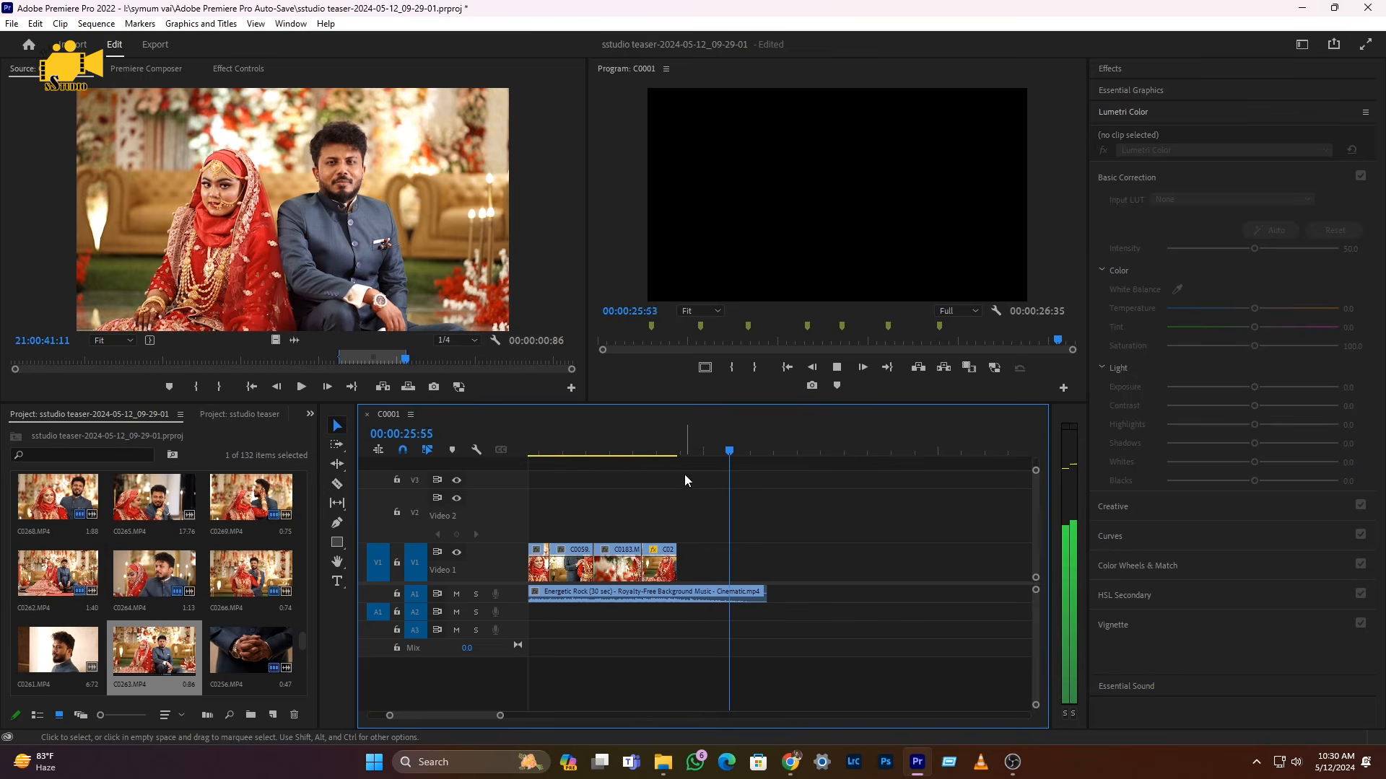
pyautogui.click(648, 449)
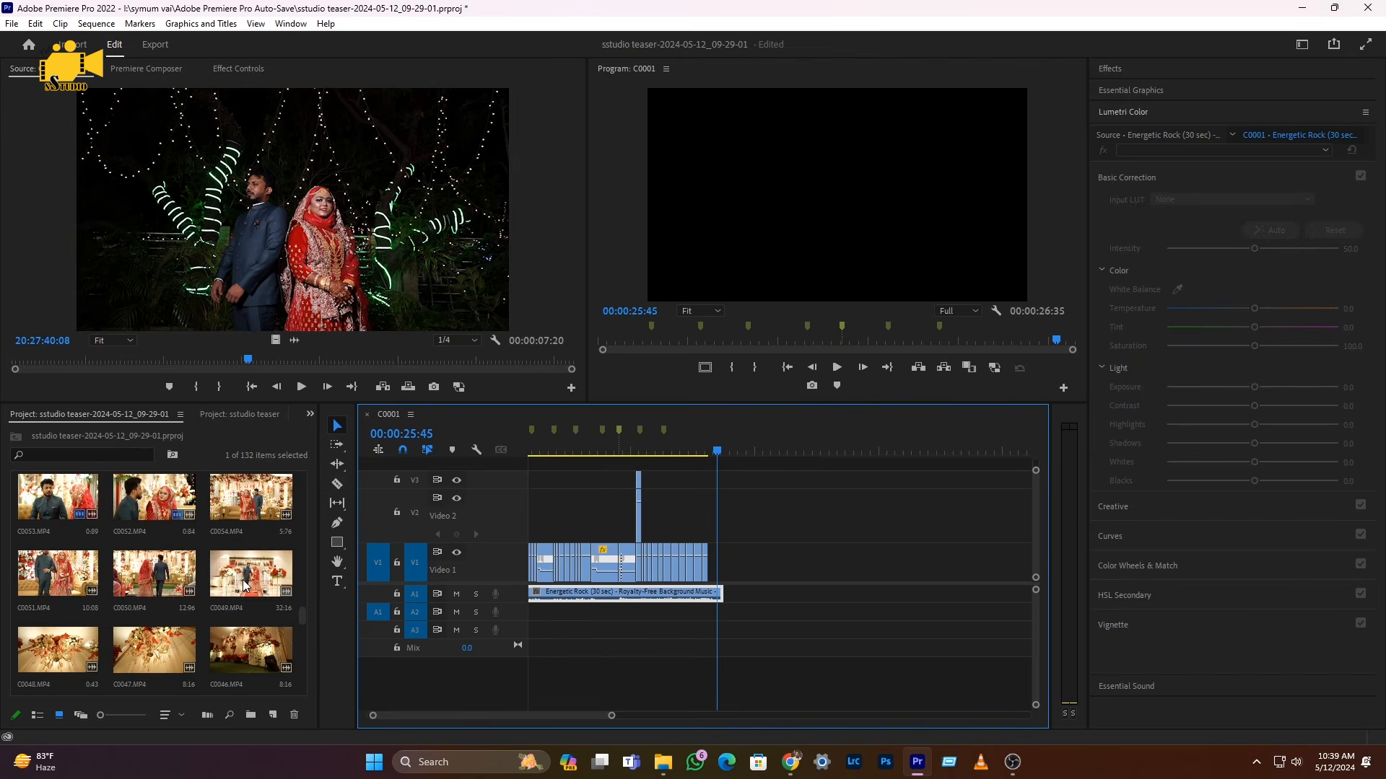
pyautogui.scroll(5, 107, 624)
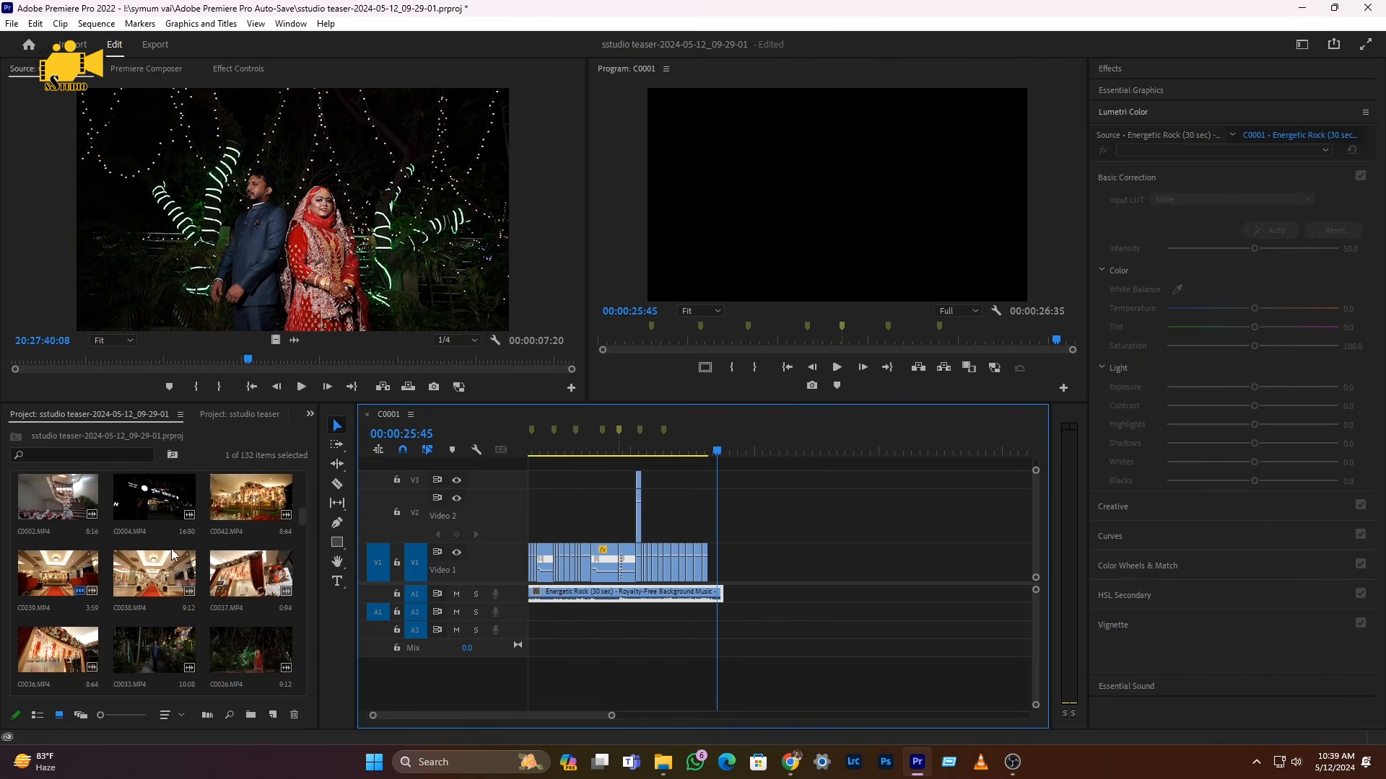
pyautogui.doubleClick(168, 582)
pyautogui.moveTo(173, 359); pyautogui.dragTo(227, 367)
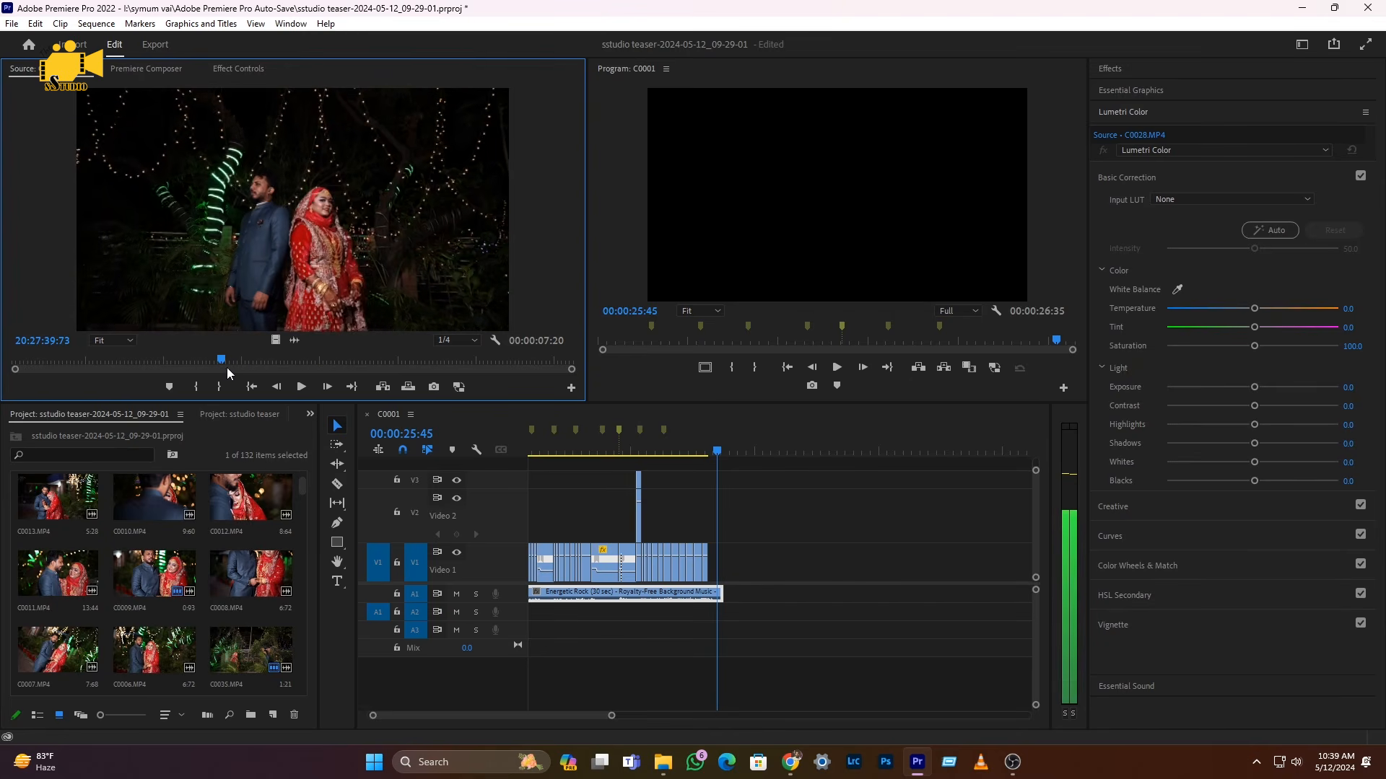
pyautogui.click(195, 387)
pyautogui.press('space')
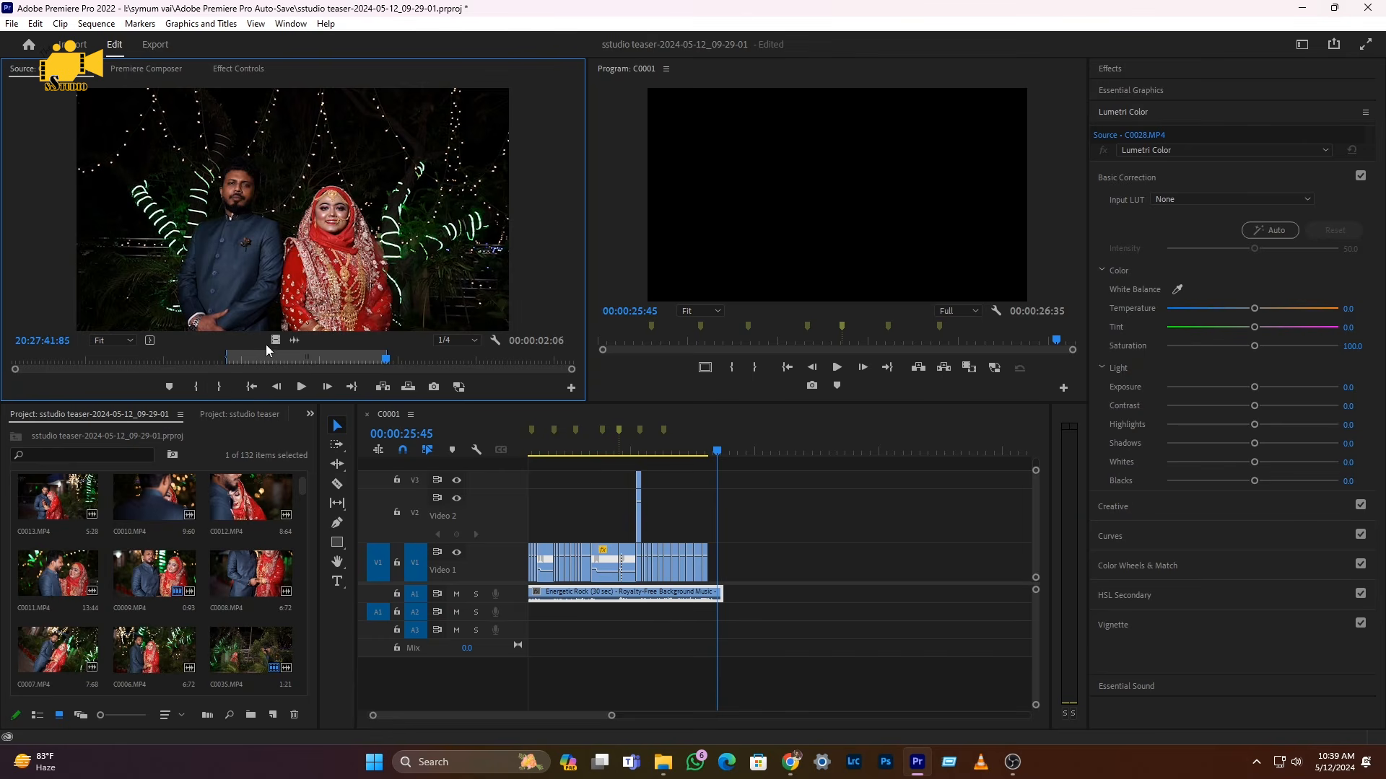
pyautogui.moveTo(324, 379); pyautogui.dragTo(738, 560)
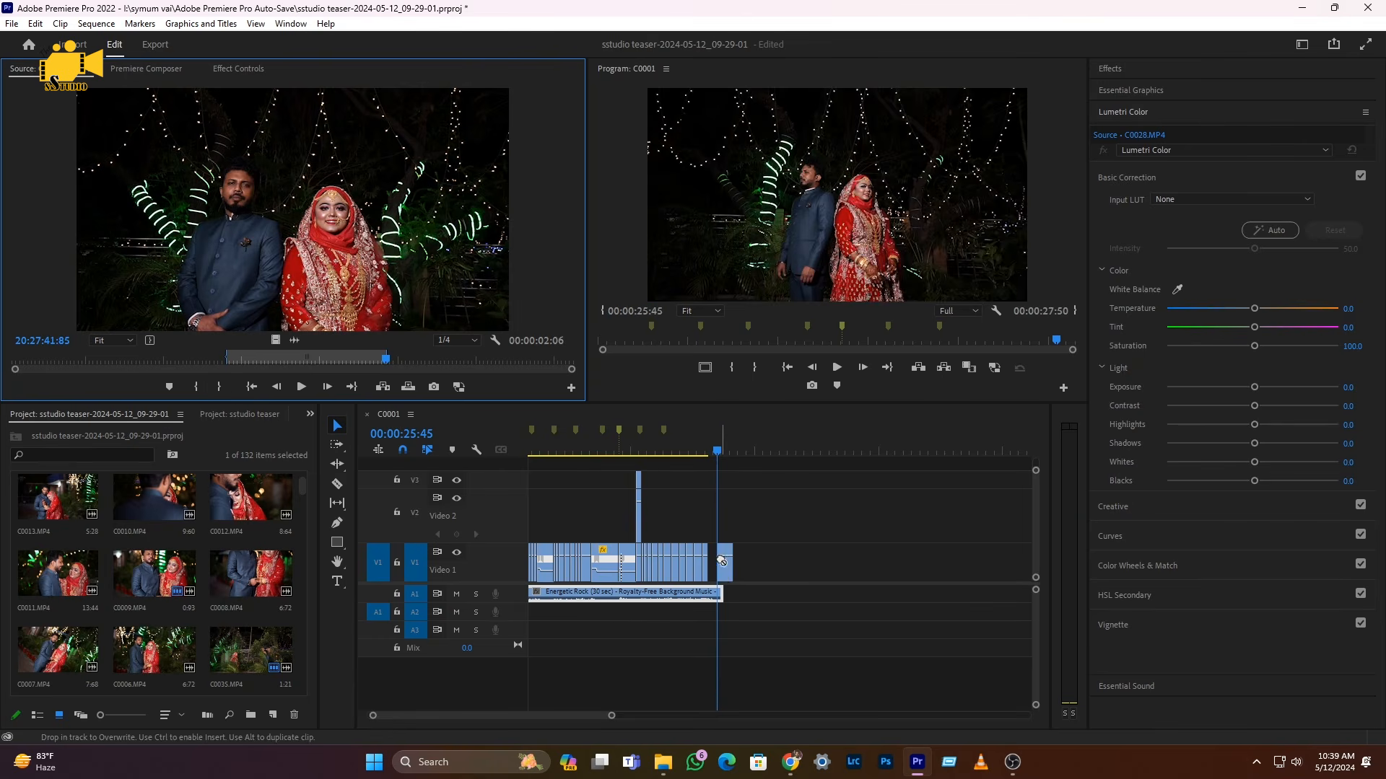
# - Set the speed of the C0028.MP4 clip on V1 to 40%
pyautogui.rightClick(699, 563)
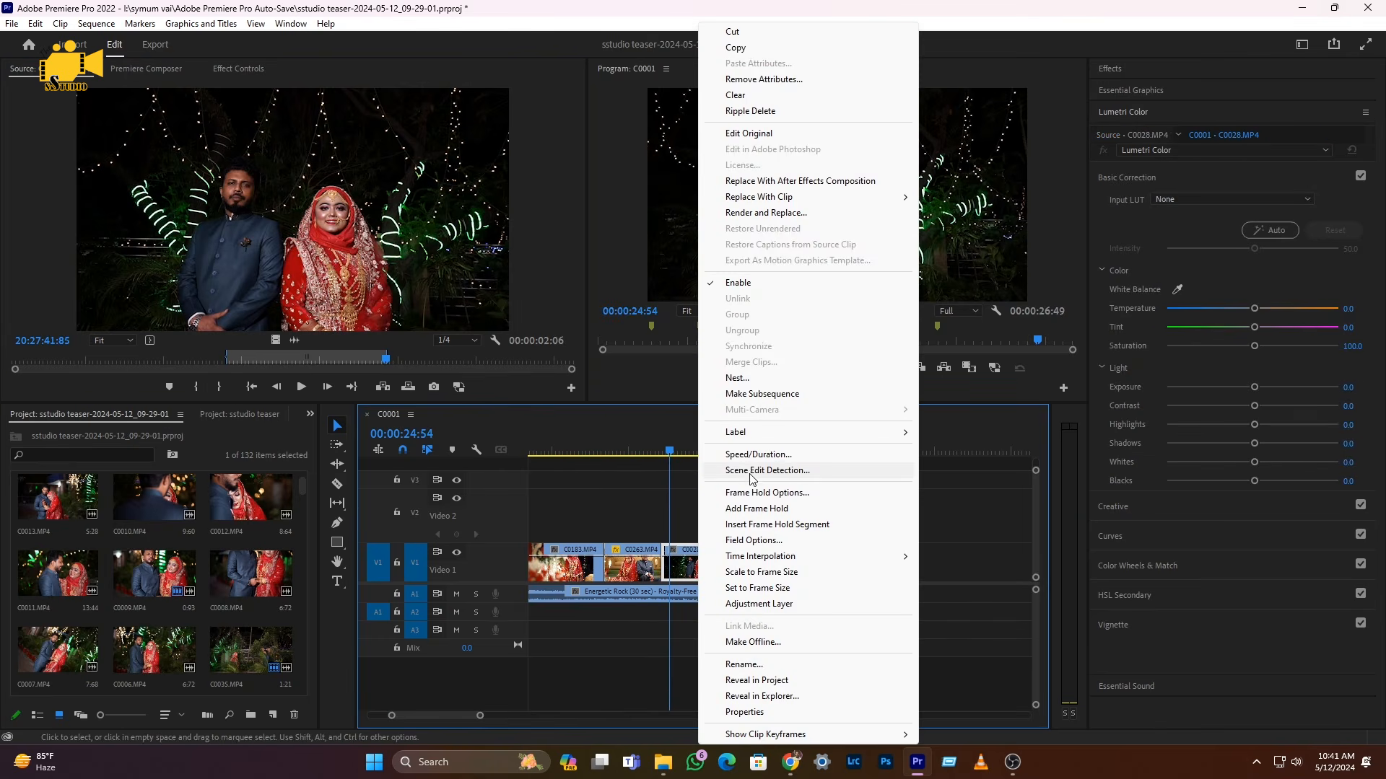
pyautogui.click(759, 457)
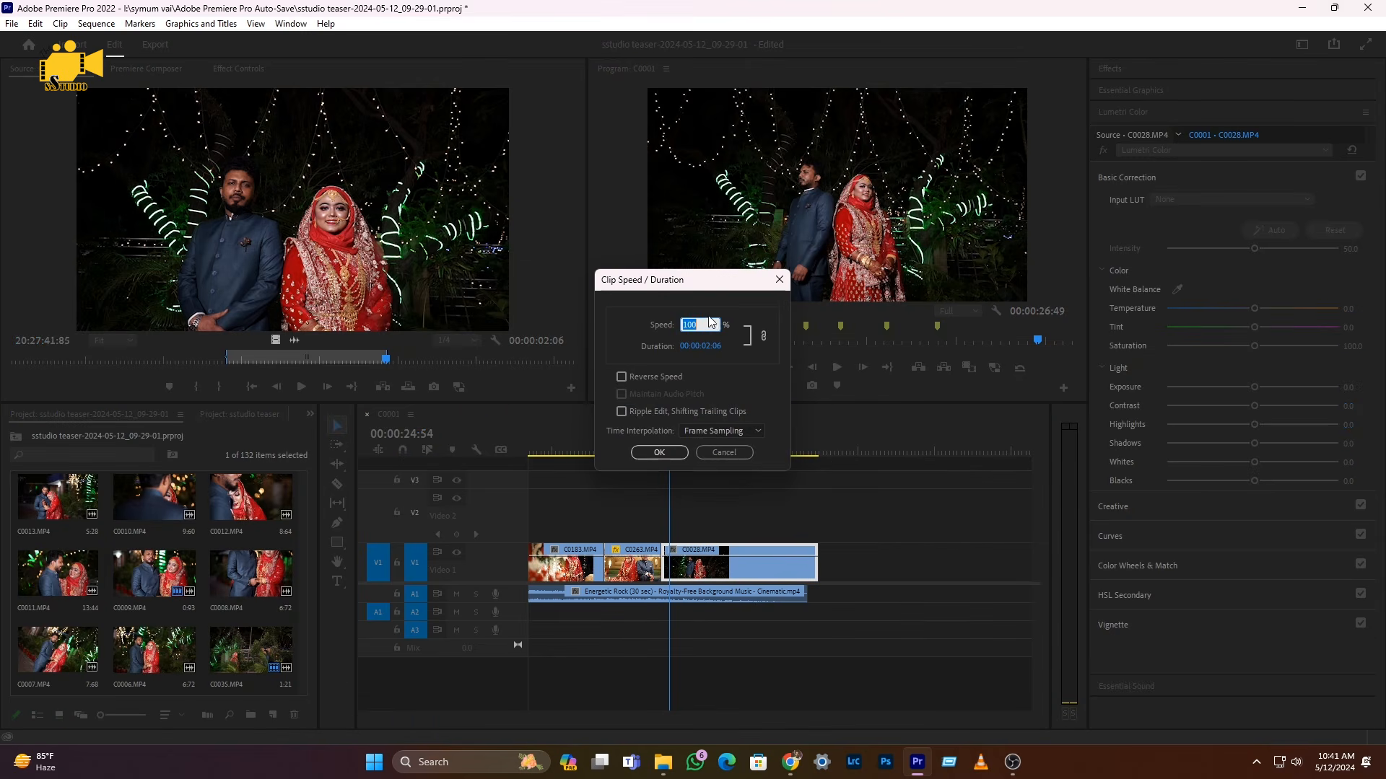
pyautogui.press('Return')
# - Play across the start of C0028.MP4 to find the beat and split the clip at 00:00:24:72
pyautogui.click(660, 449)
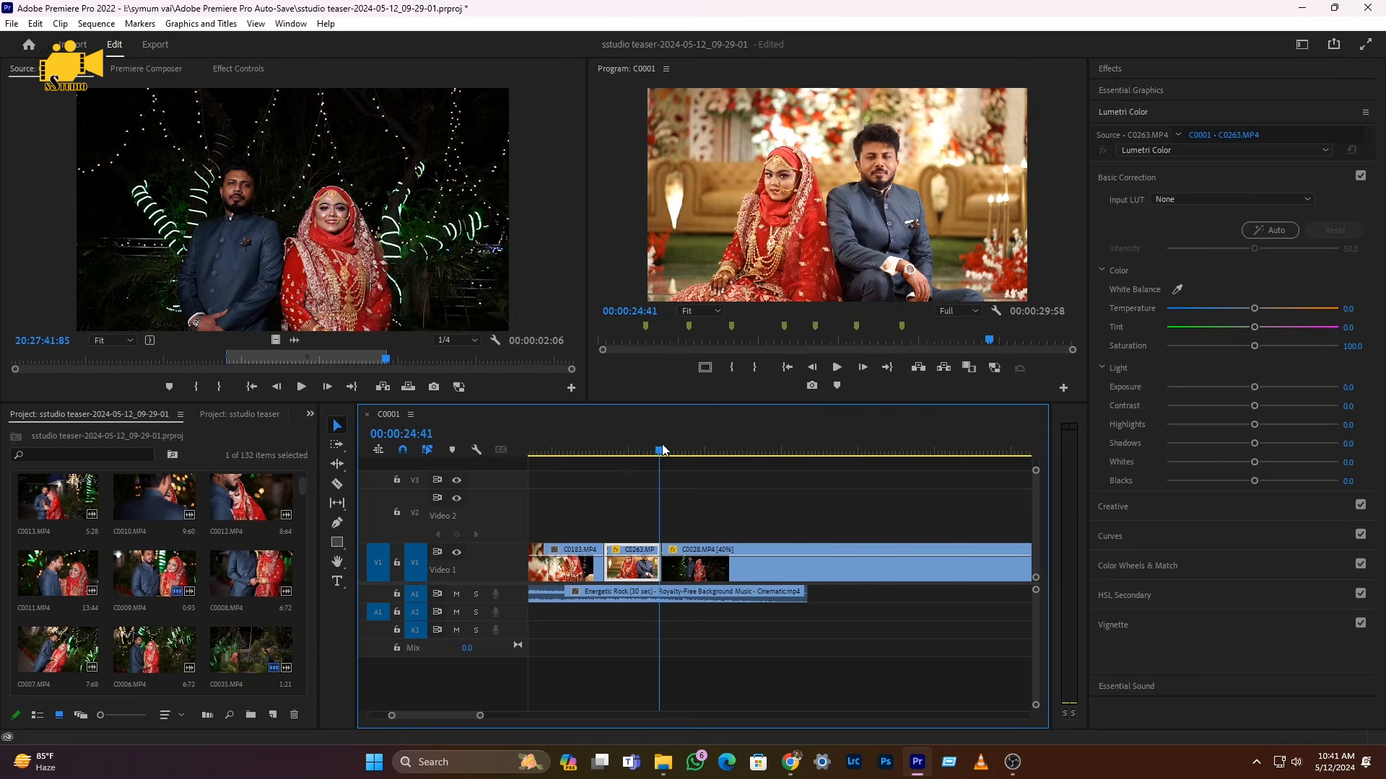
pyautogui.press('space')
pyautogui.click(657, 443)
pyautogui.press('space')
pyautogui.press('space')
pyautogui.click(660, 444)
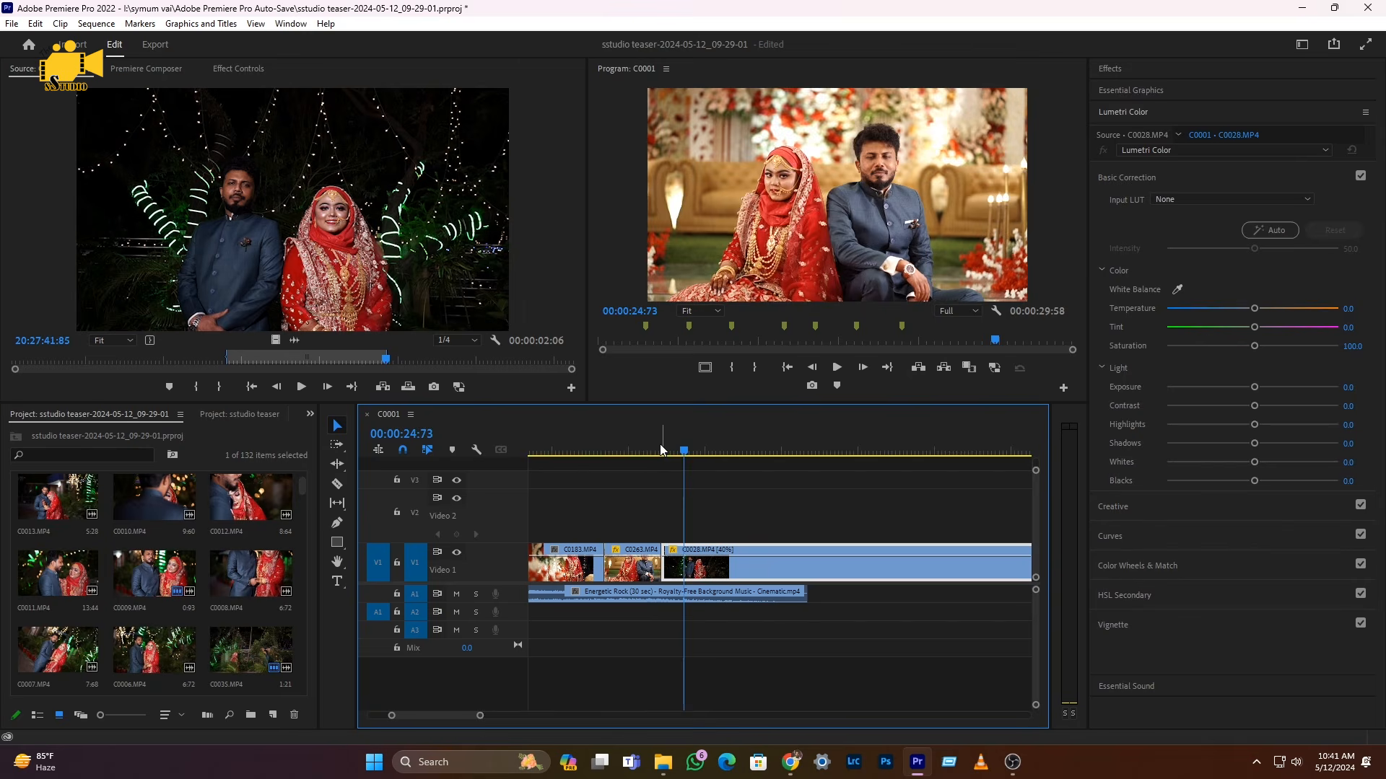
pyautogui.press('space')
pyautogui.press('space')
pyautogui.press('Left')
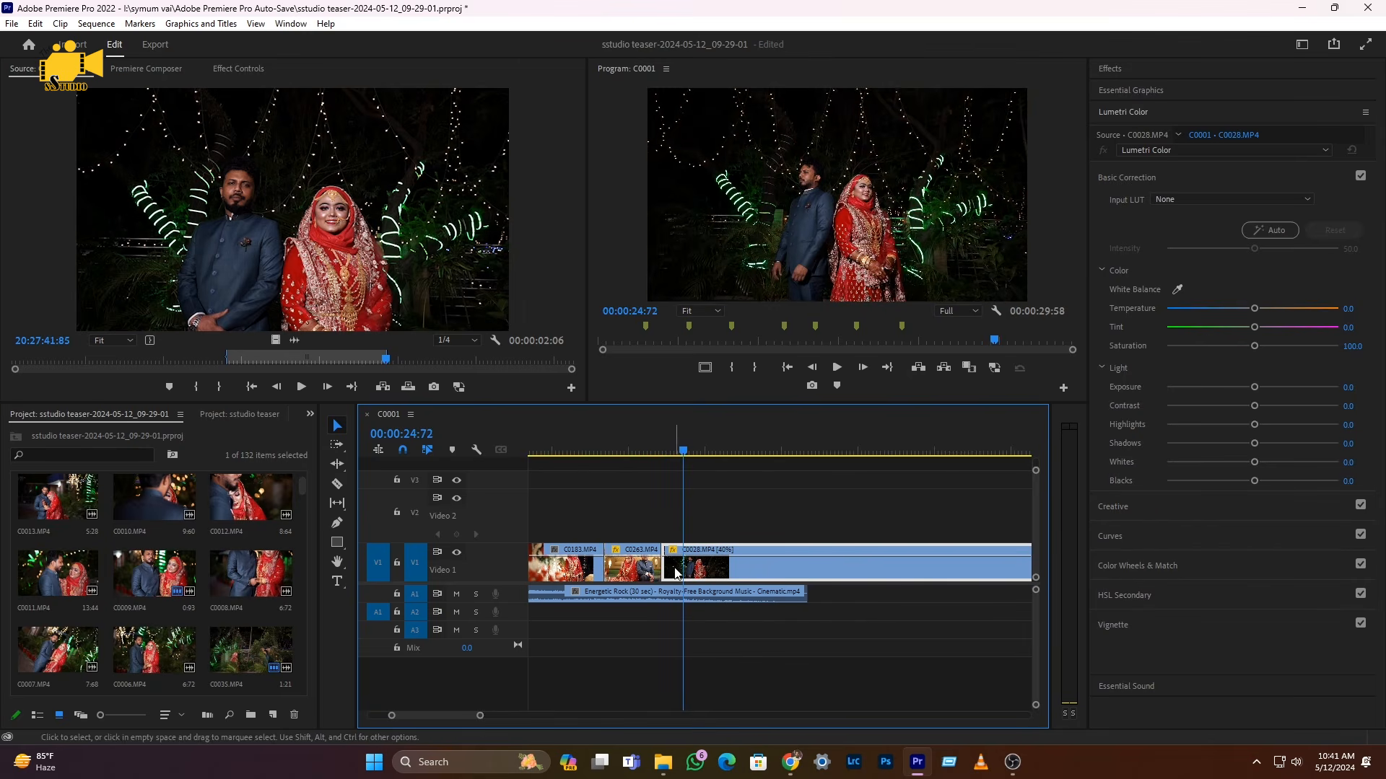
pyautogui.scroll(-2, 658, 571)
# - Play on to 00:00:26:19, split C0028.MP4 there and delete the section between the two cuts
pyautogui.press('space')
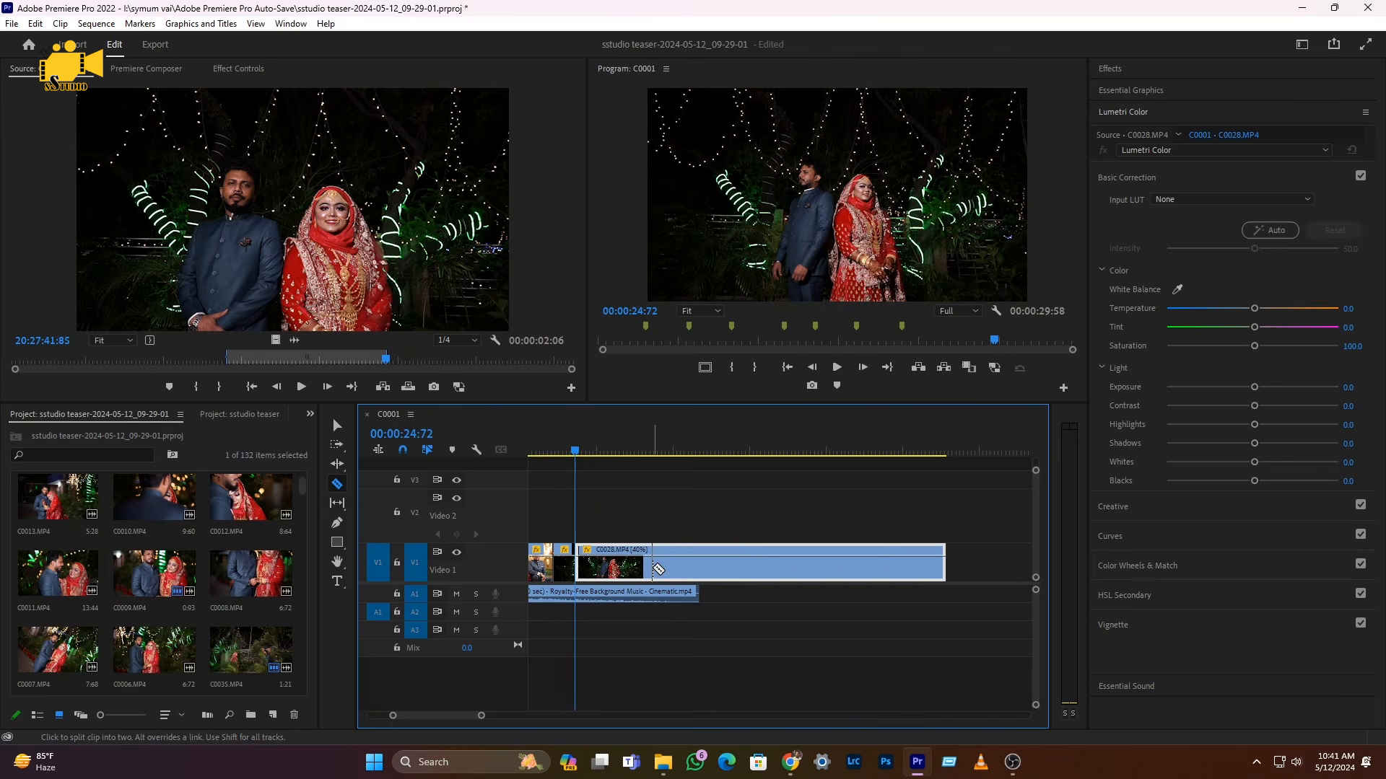
pyautogui.press('space')
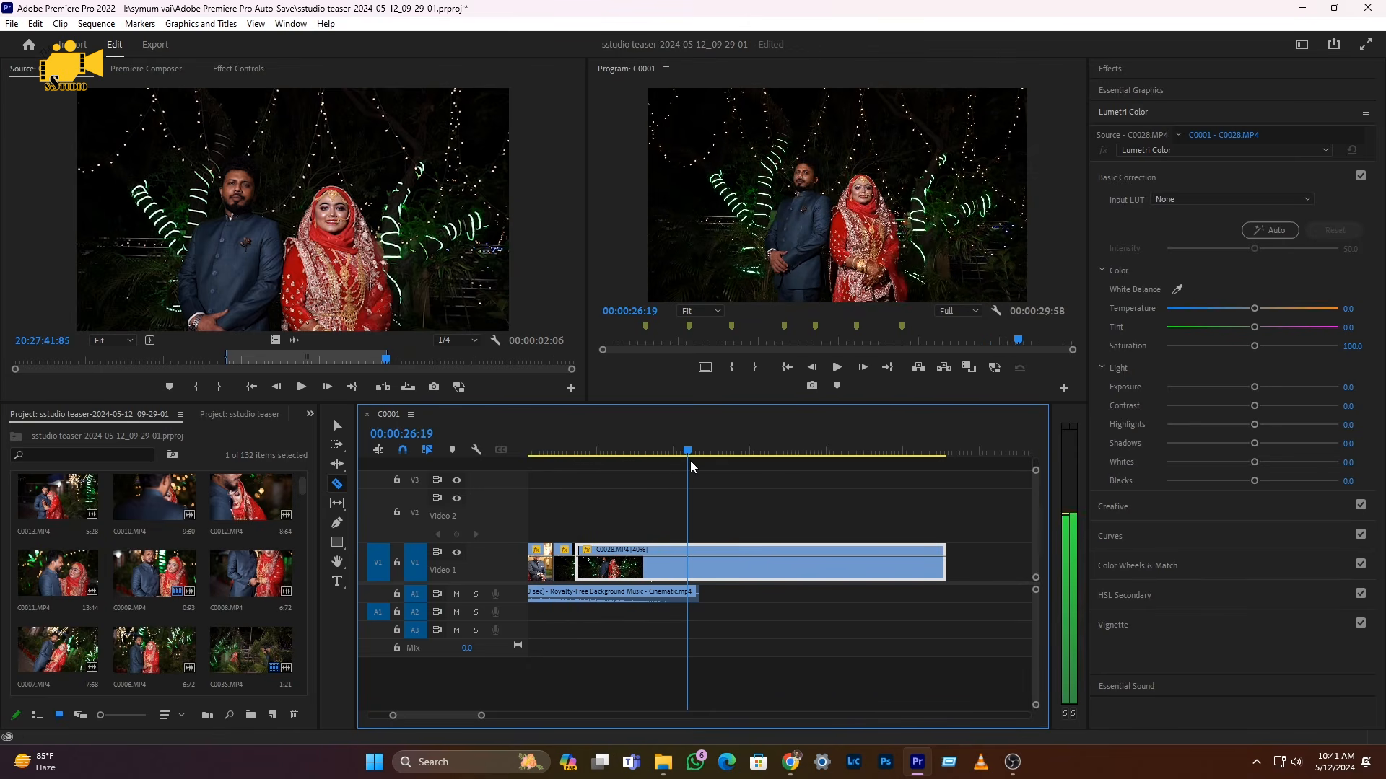
pyautogui.click(687, 574)
pyautogui.press('v')
pyautogui.press('Delete')
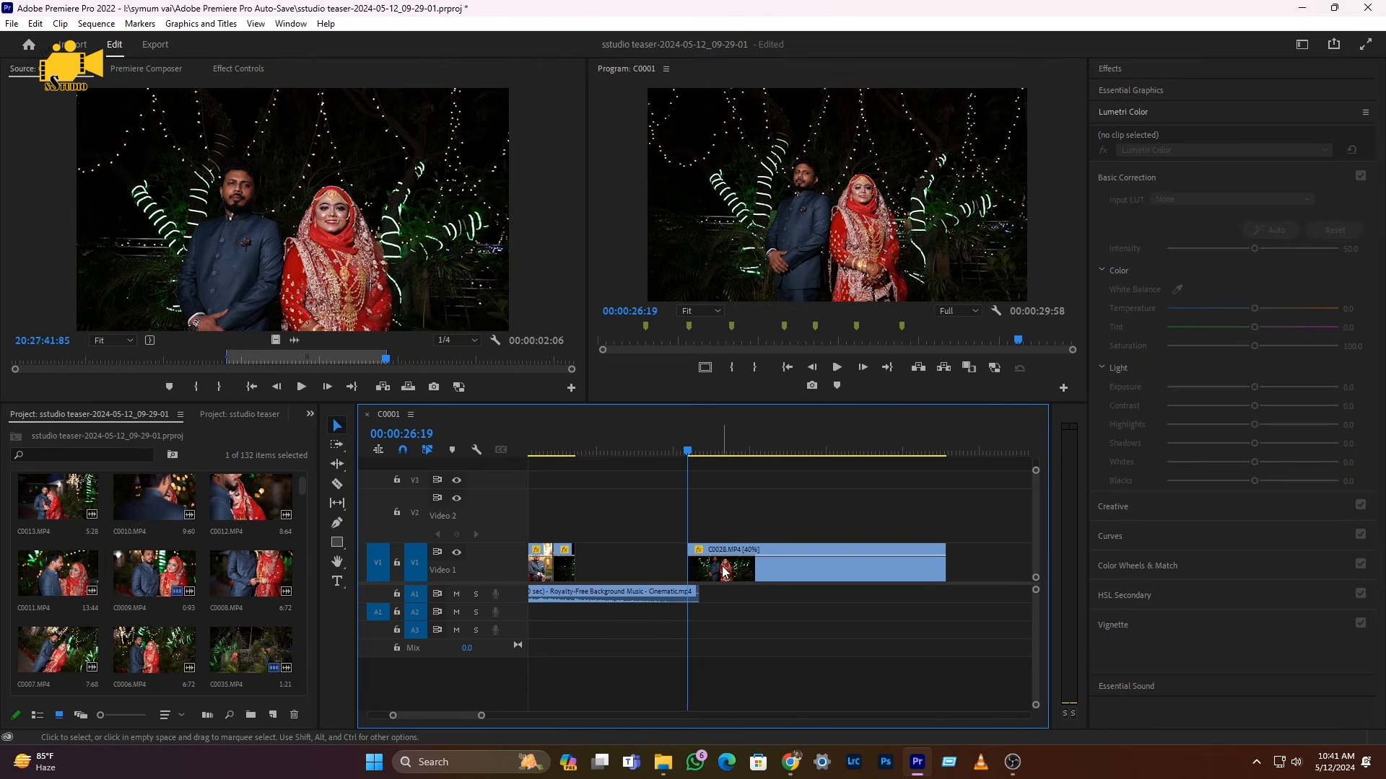
# - Move the remaining C0028.MP4 part against its first short piece and play the join through to the end of the music
pyautogui.moveTo(723, 567); pyautogui.dragTo(614, 572)
pyautogui.scroll(3, 566, 461)
pyautogui.click(641, 457)
pyautogui.press('space')
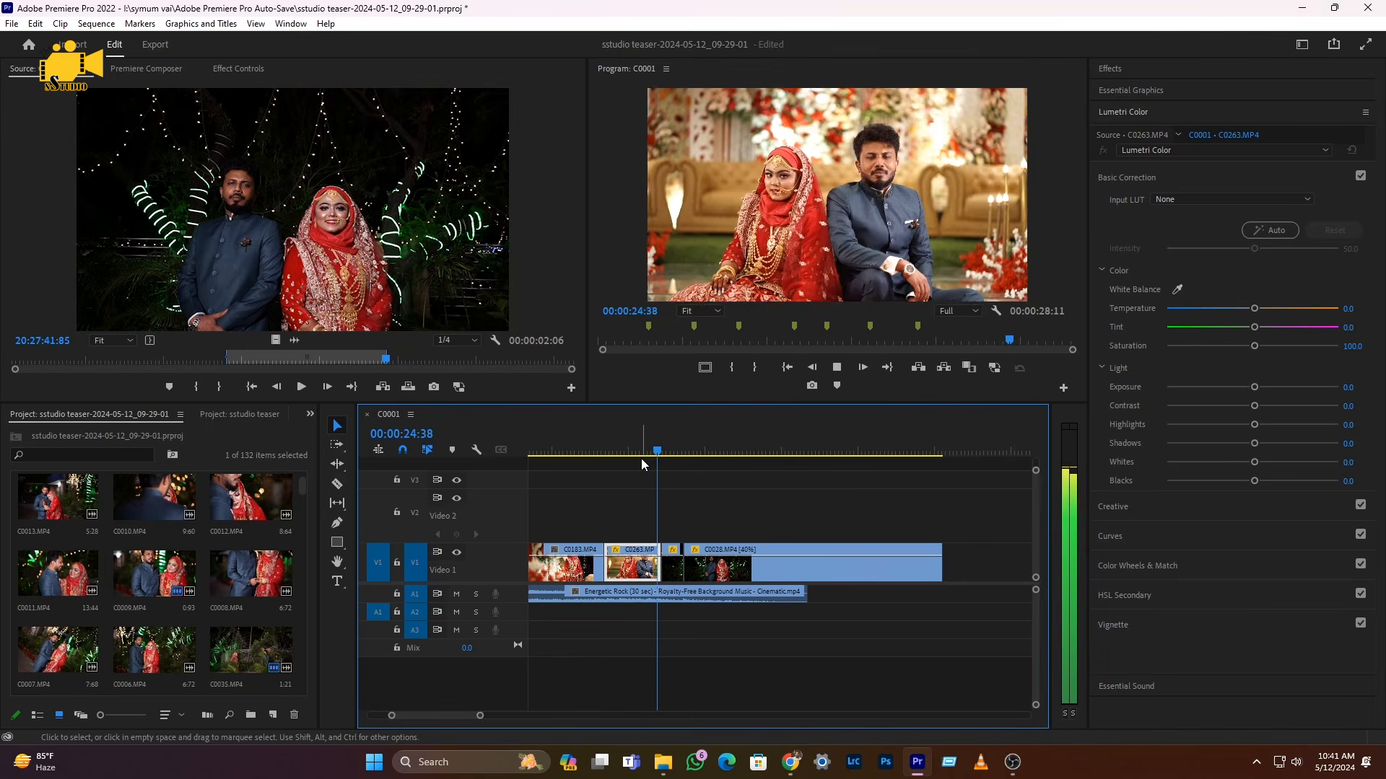
pyautogui.press('space')
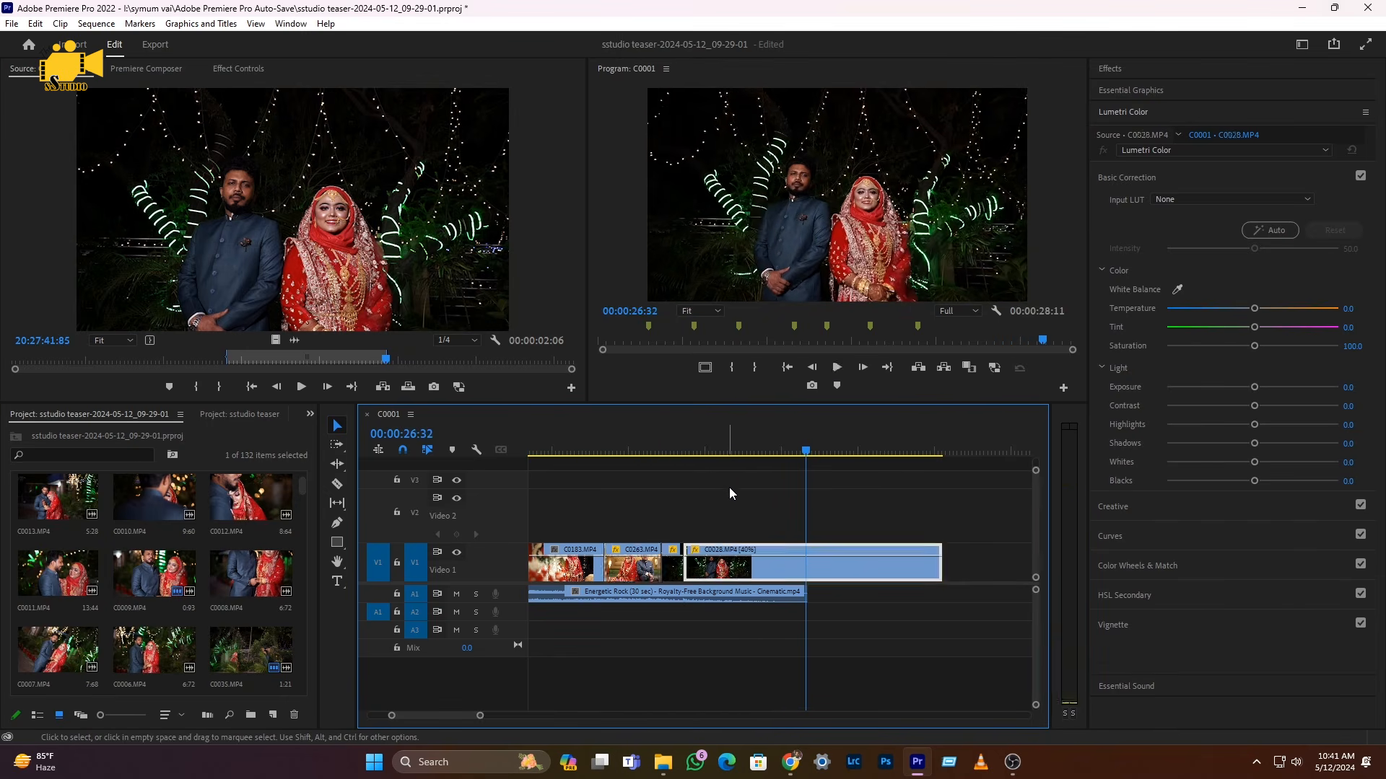